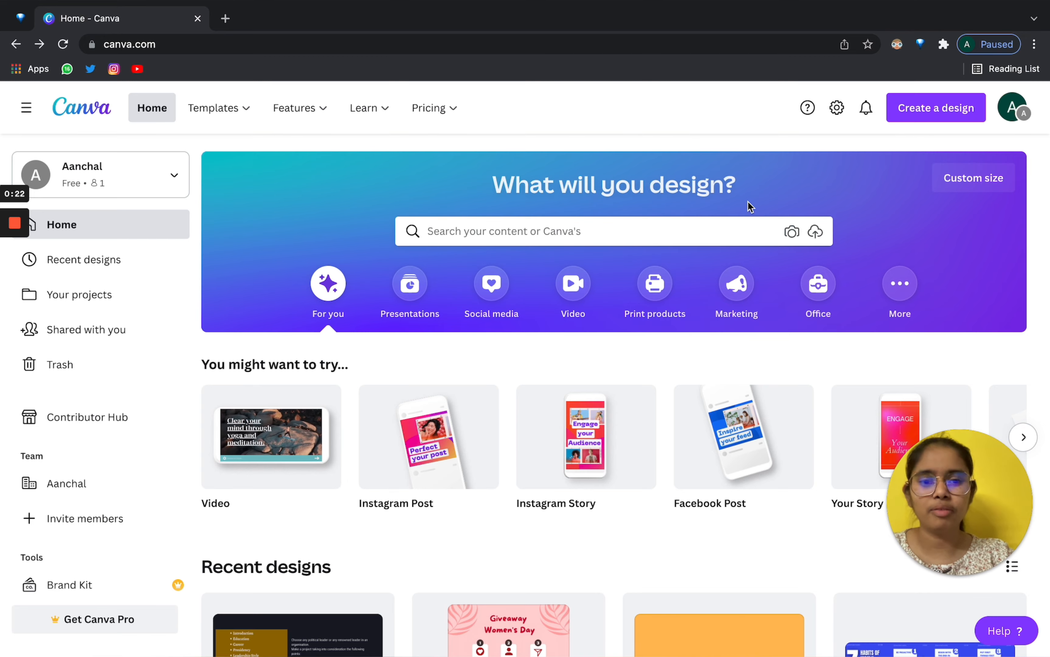
# Bring up the Templates mega-menu listing Social Media, Business, Marketing and Education categories.
pyautogui.scroll(-3, 750, 207)
pyautogui.scroll(3, 740, 159)
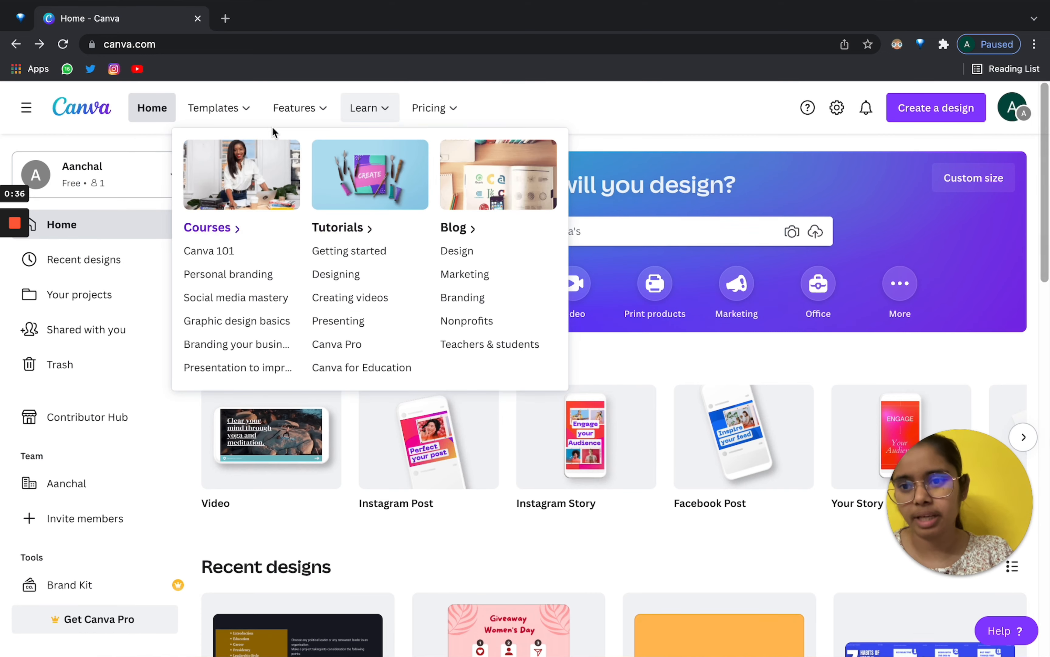
pyautogui.moveTo(204, 98)
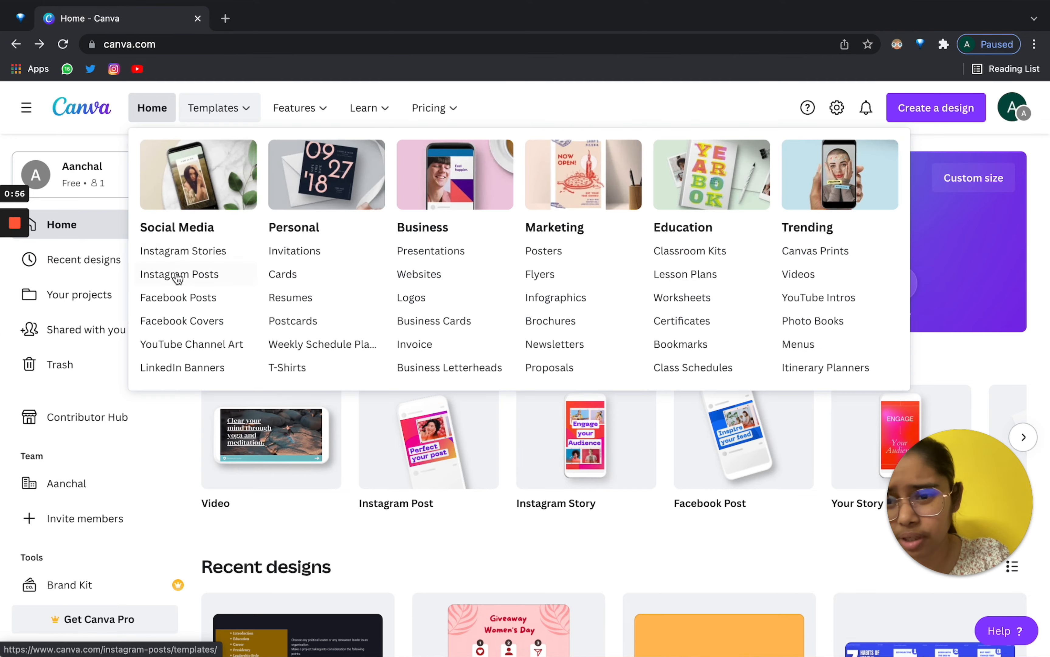
# Open the Instagram Post templates page and browse its category chips.
pyautogui.click(179, 278)
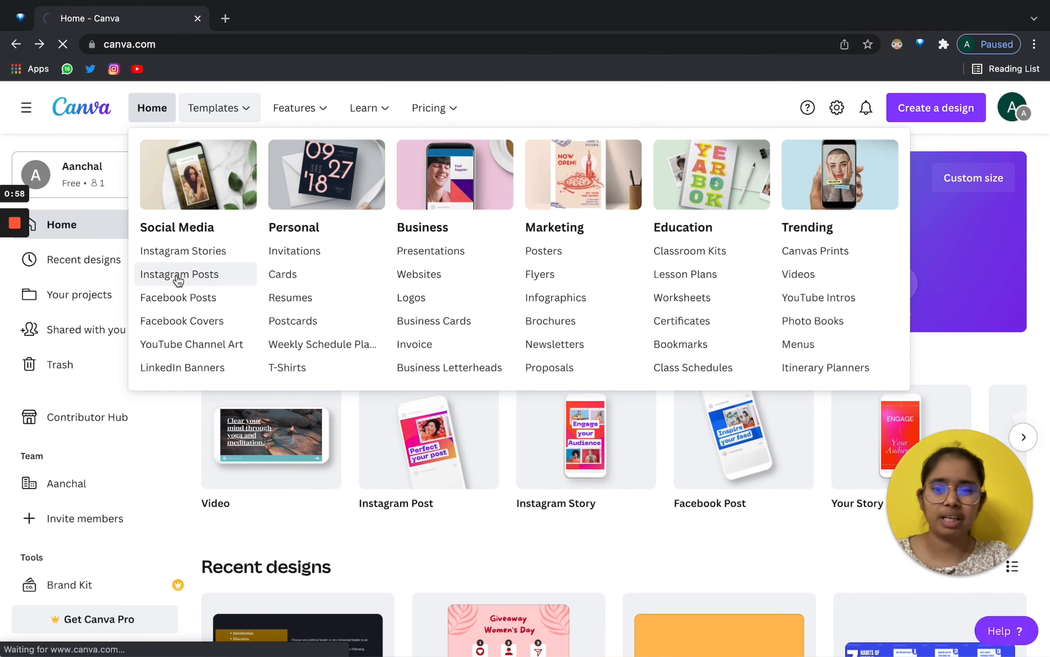
pyautogui.scroll(-10, 525, 213)
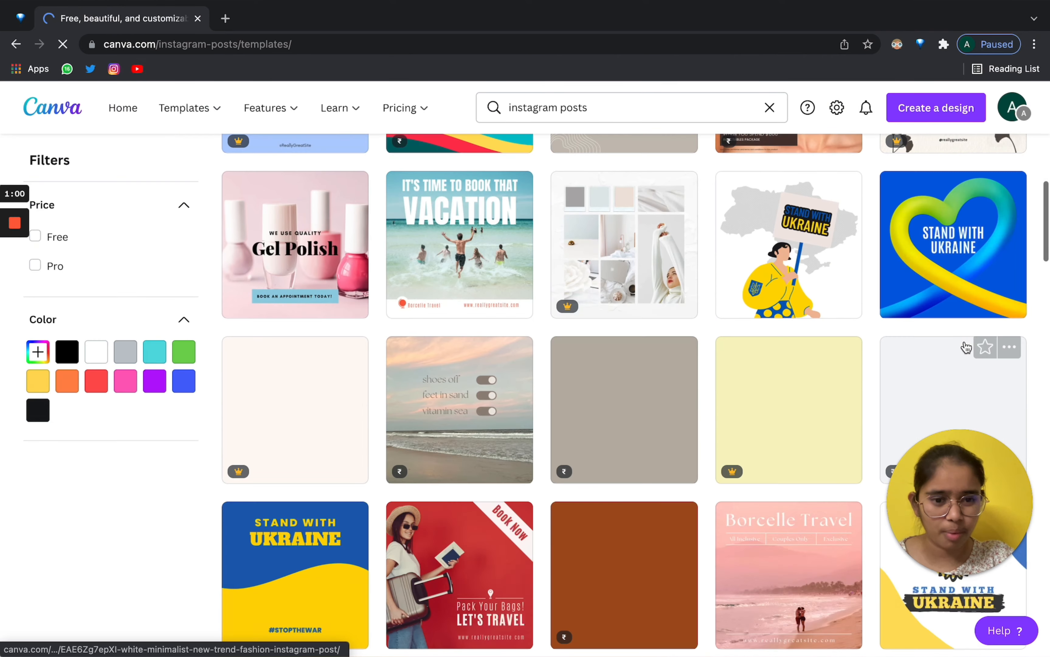
pyautogui.scroll(-15, 966, 347)
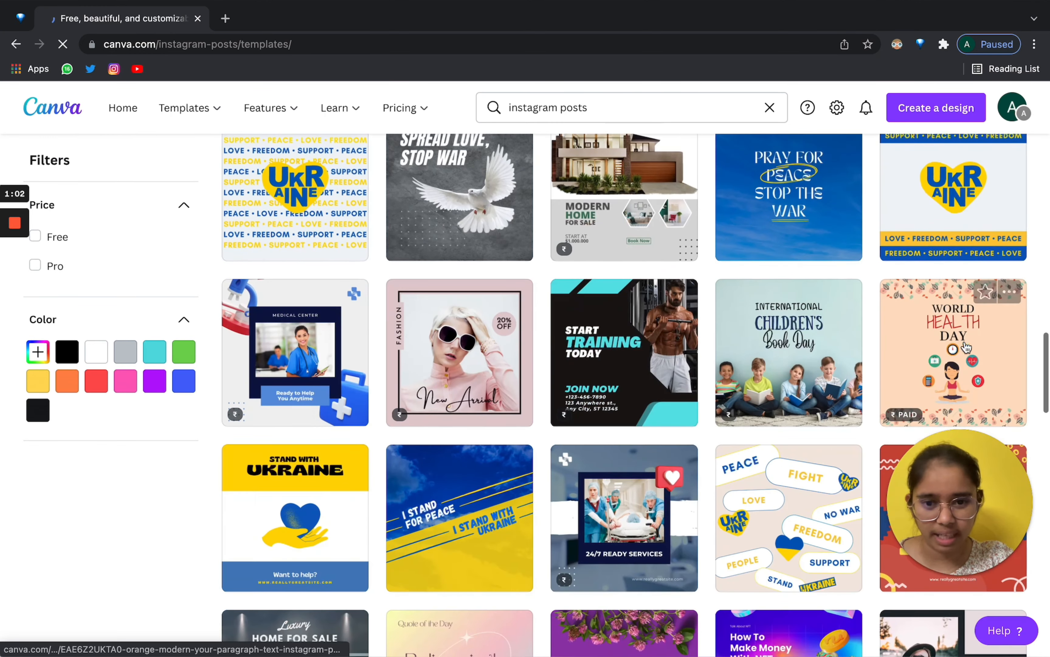
pyautogui.scroll(4, 966, 348)
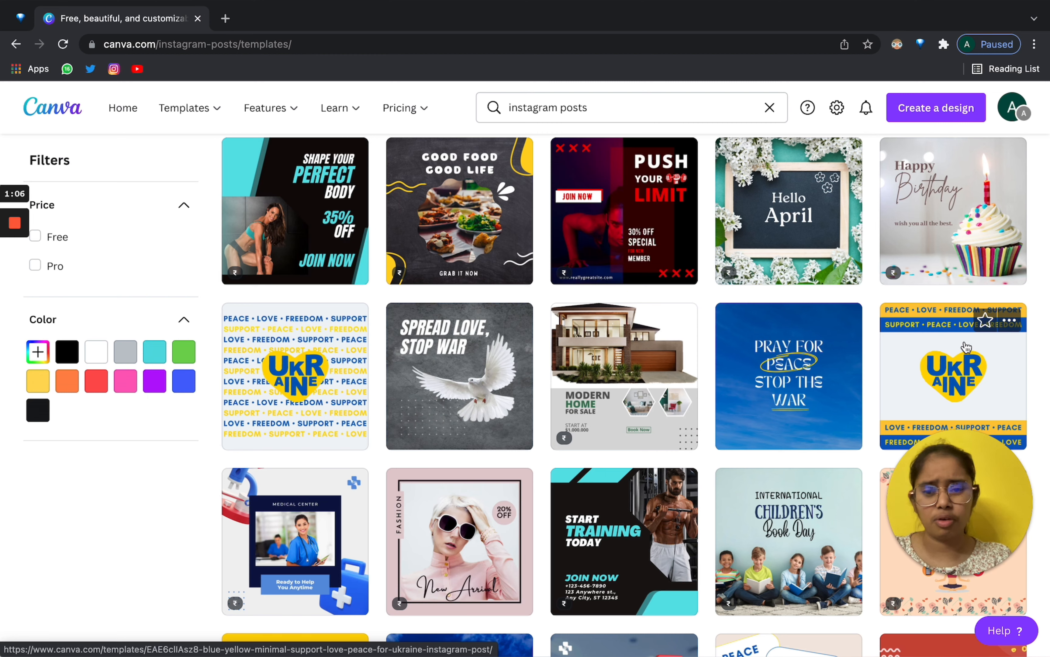
pyautogui.scroll(10, 966, 347)
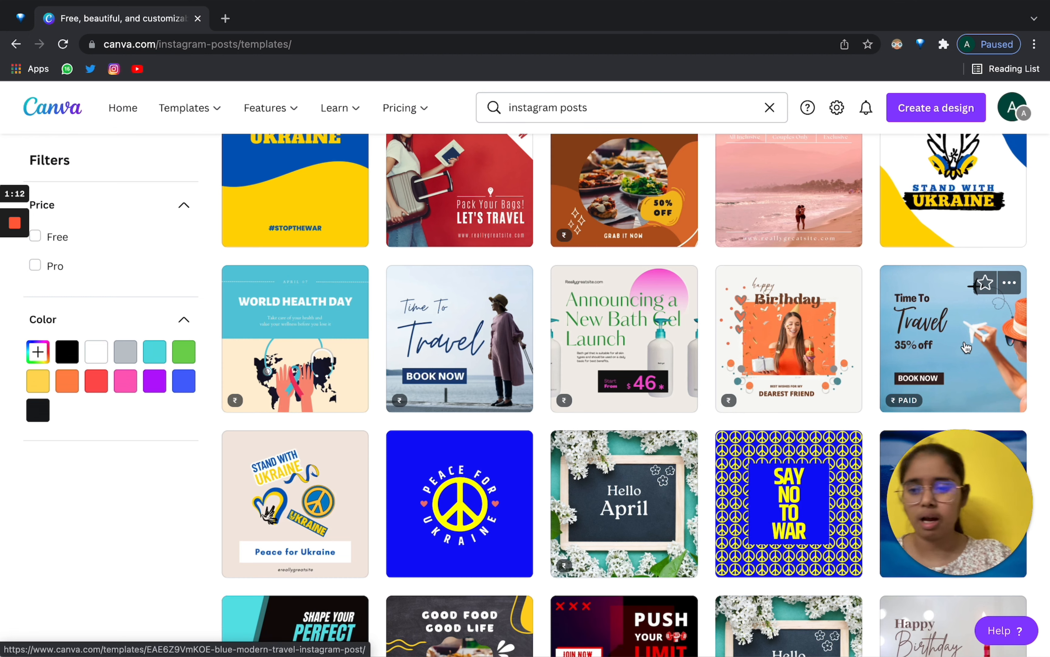
pyautogui.scroll(15, 966, 347)
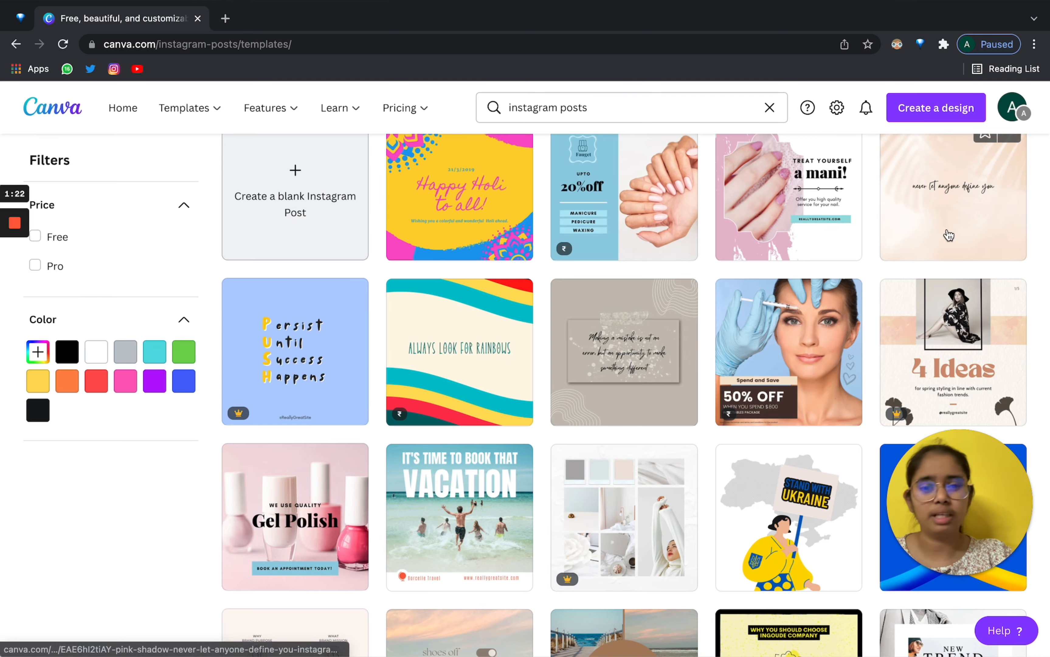
pyautogui.scroll(10, 74, 374)
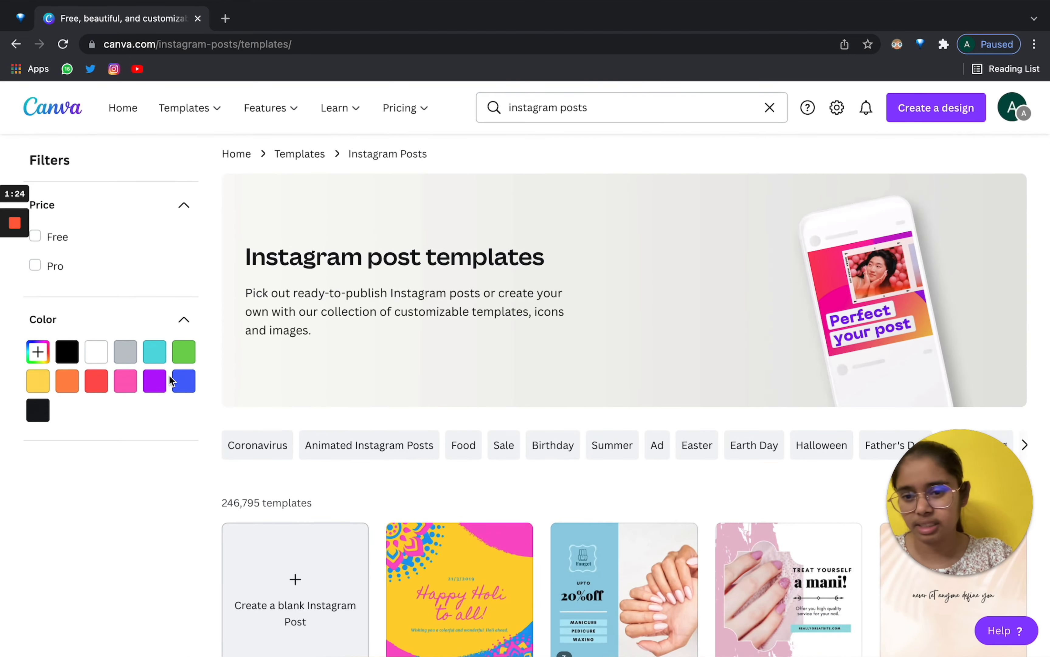
pyautogui.scroll(-15, 370, 485)
pyautogui.scroll(3, 370, 485)
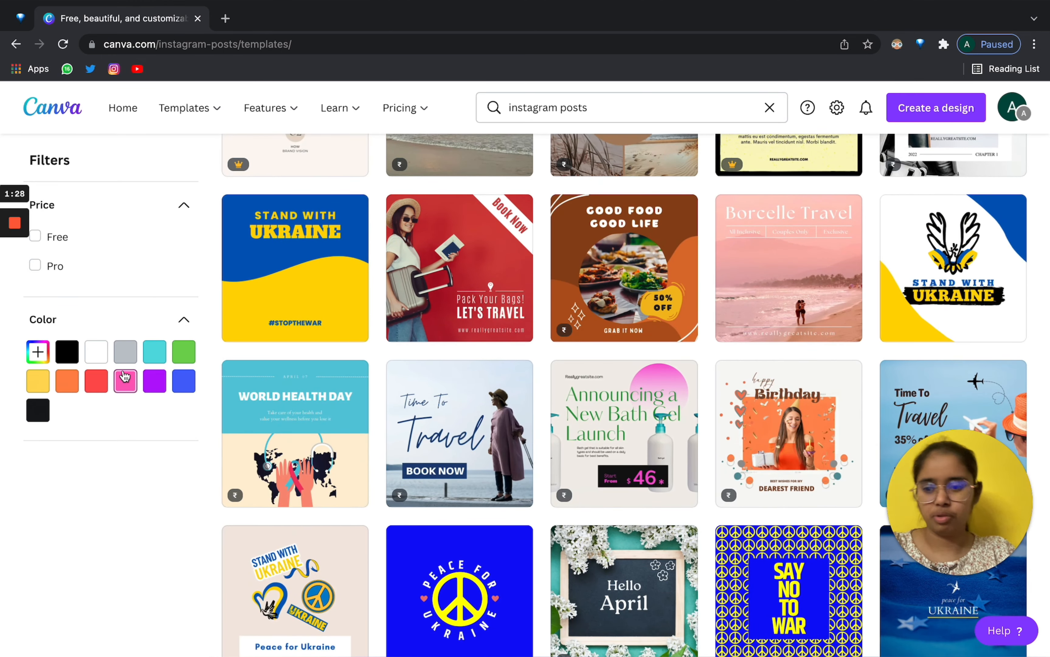
pyautogui.scroll(12, 716, 368)
pyautogui.scroll(-5, 717, 368)
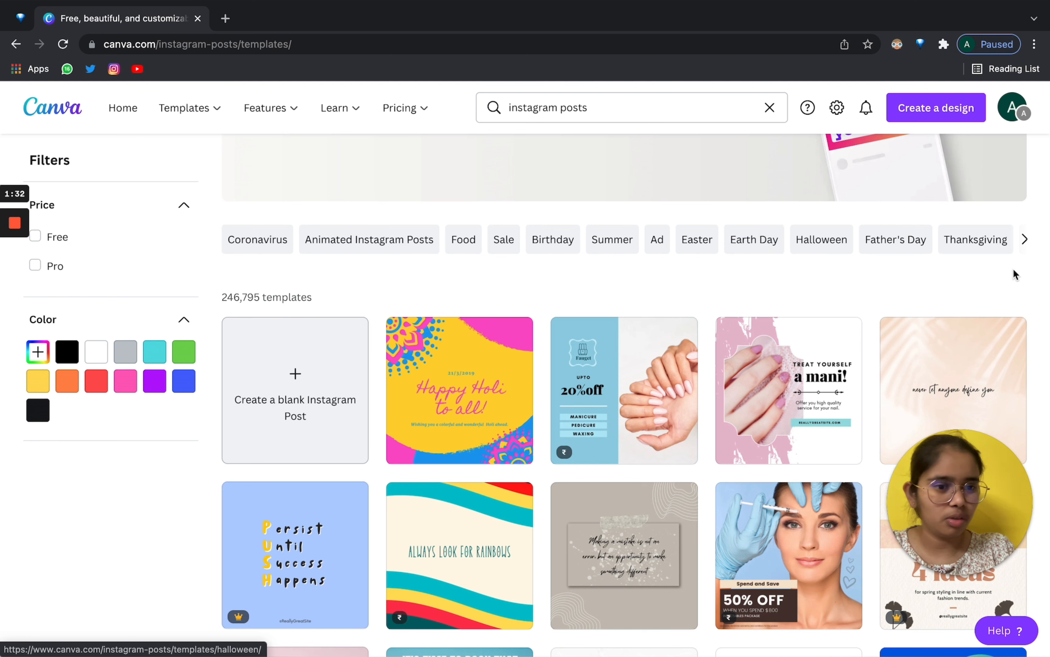
# Show the 1,080 Carousel Instagram Posts templates.
pyautogui.click(1024, 240)
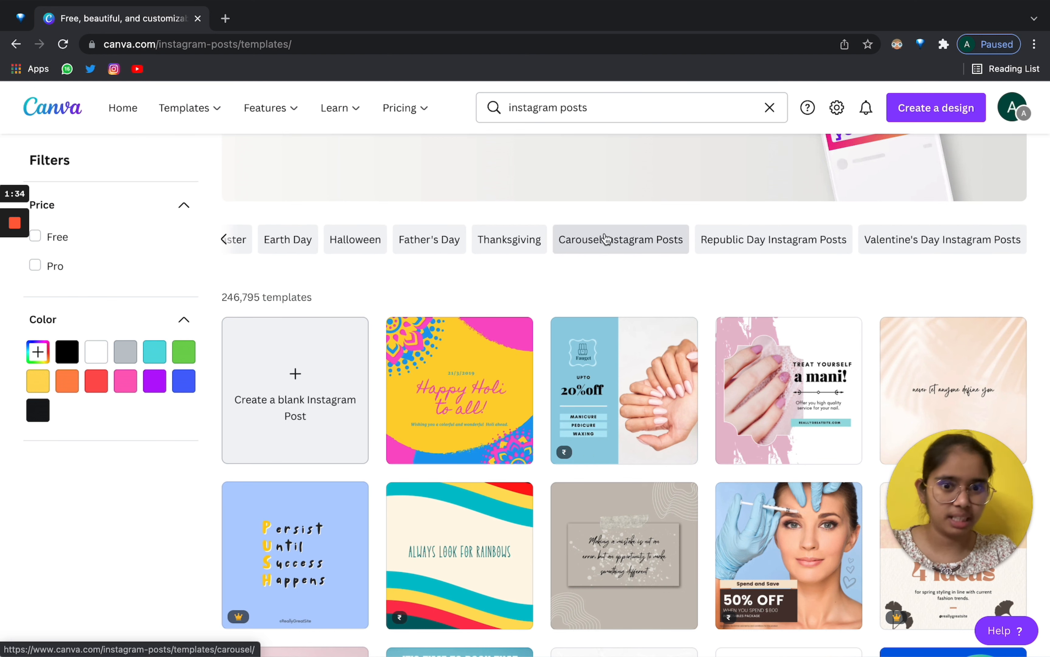
pyautogui.click(606, 239)
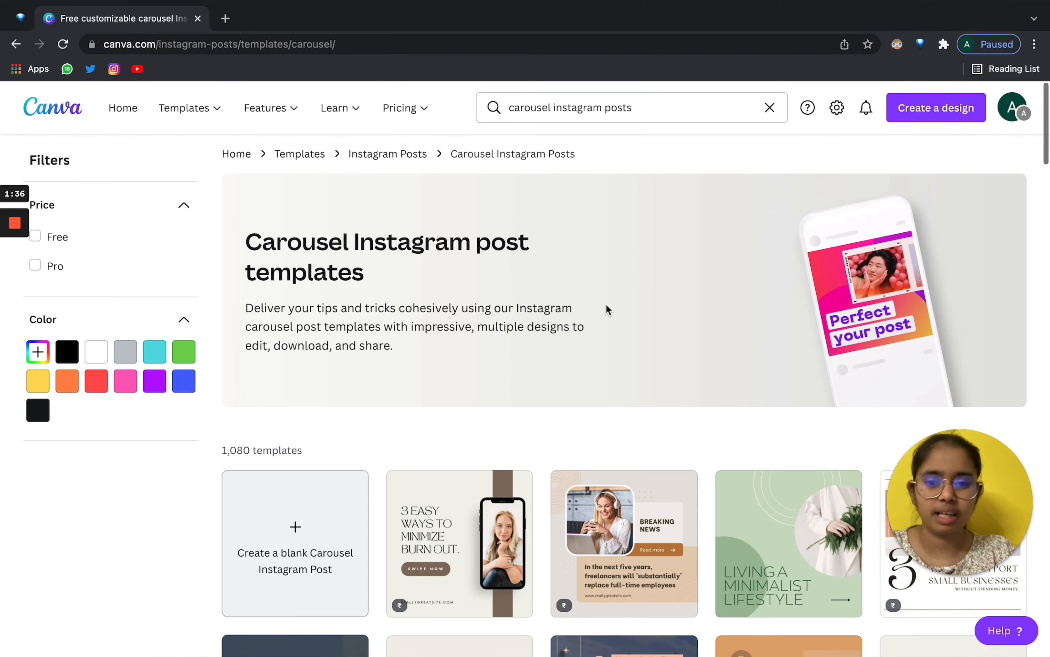
pyautogui.scroll(-5, 606, 304)
pyautogui.scroll(-6, 607, 304)
pyautogui.scroll(15, 317, 204)
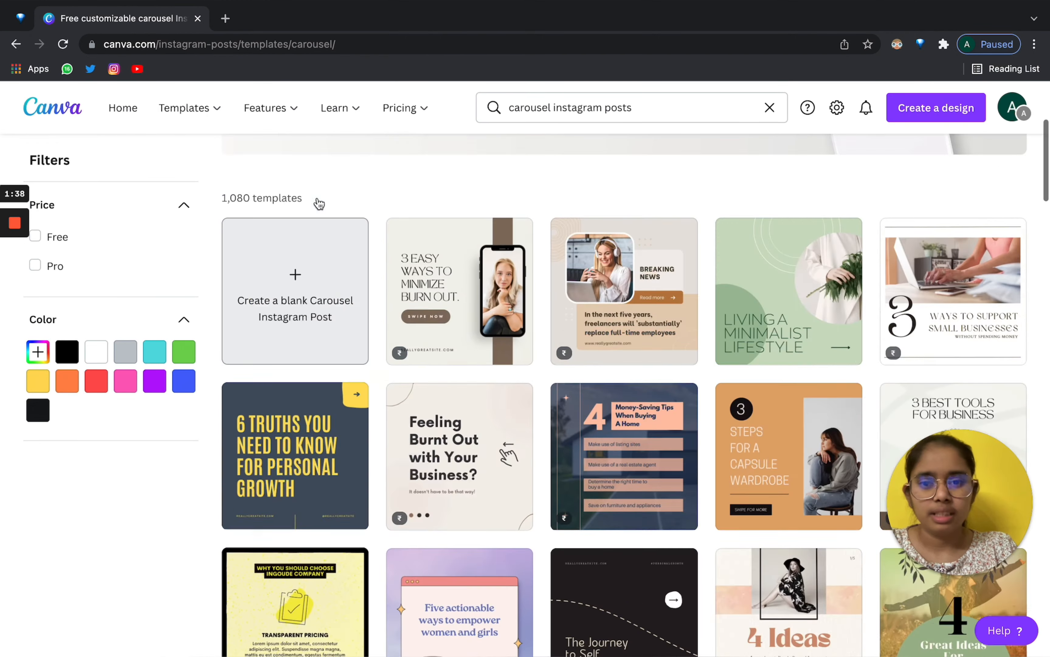
pyautogui.scroll(-5, 444, 277)
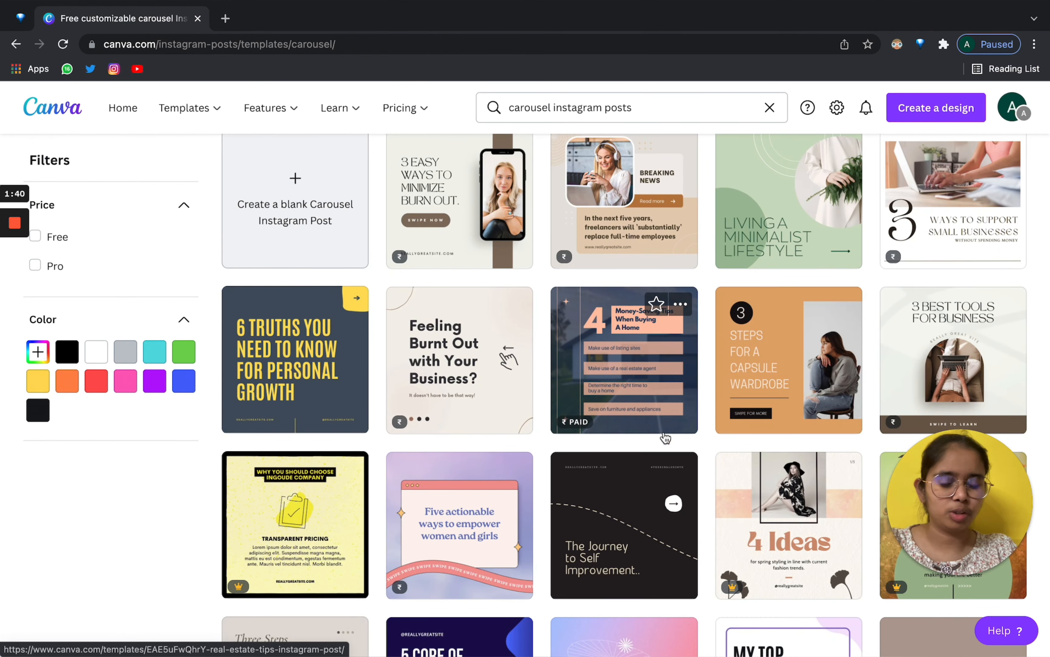
pyautogui.scroll(-5, 665, 438)
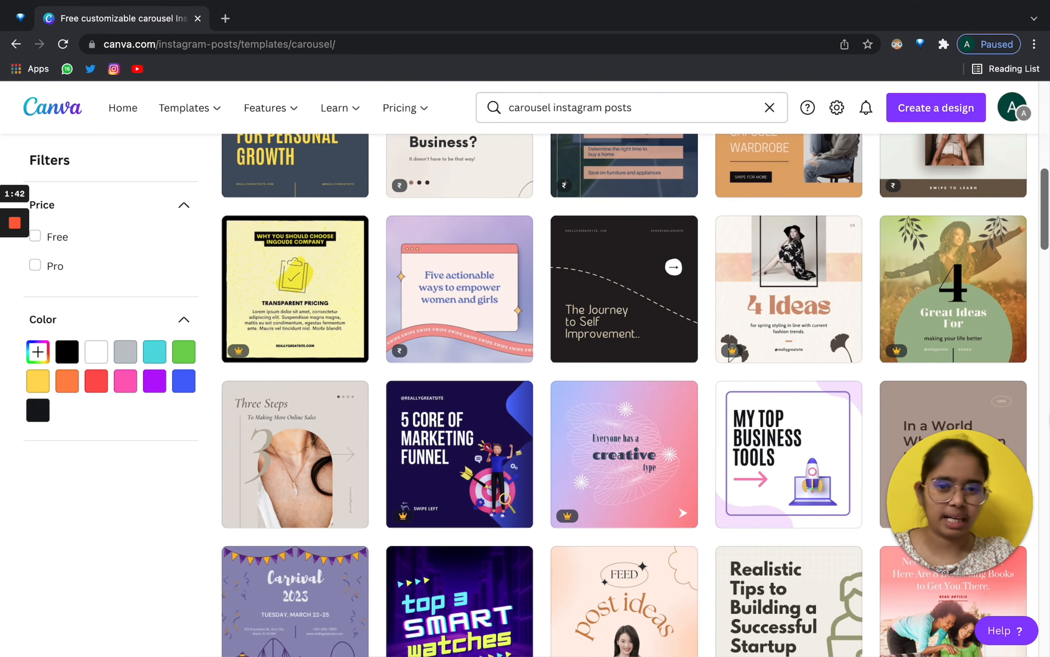
pyautogui.scroll(-6, 624, 391)
pyautogui.scroll(15, 517, 122)
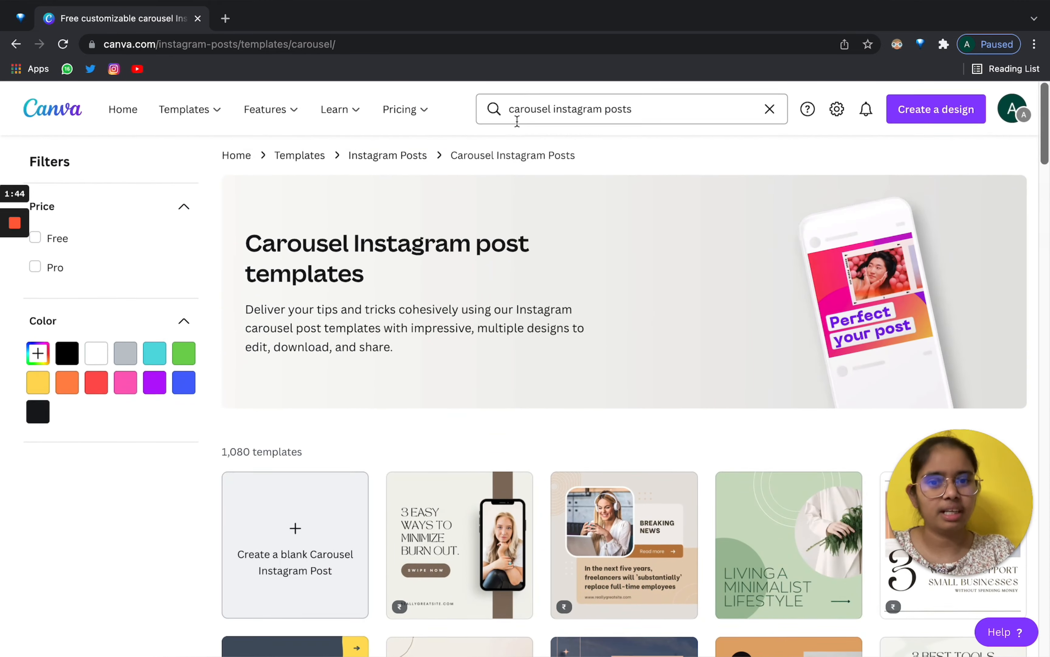
# Preview the 4 Money-Saving Tips (Real Estate tips) template.
pyautogui.click(510, 107)
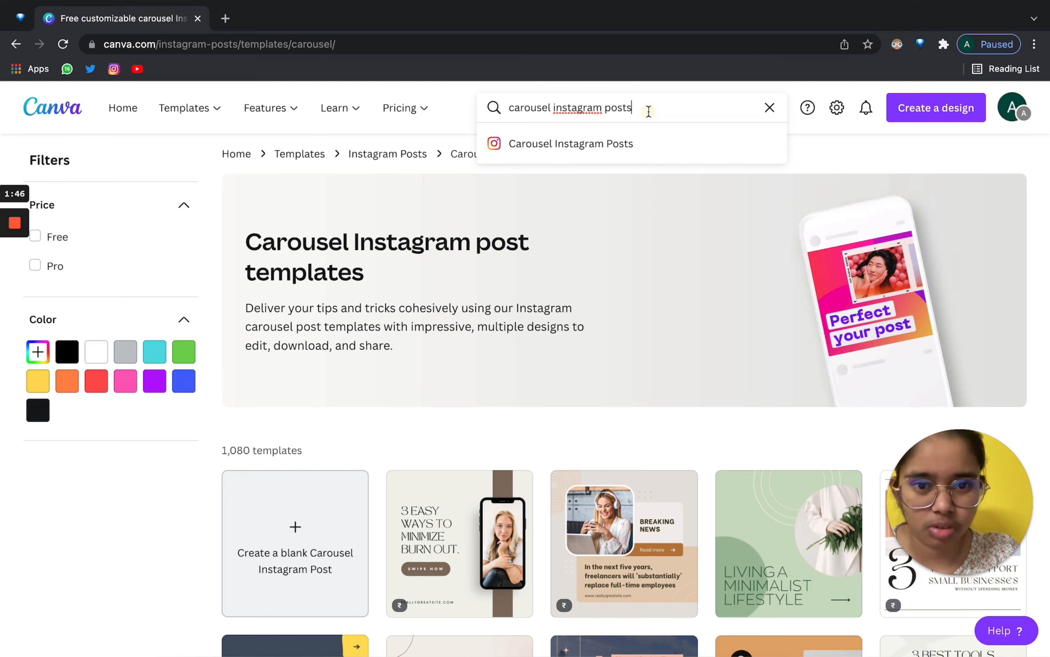
pyautogui.click(1034, 224)
pyautogui.scroll(-5, 1035, 224)
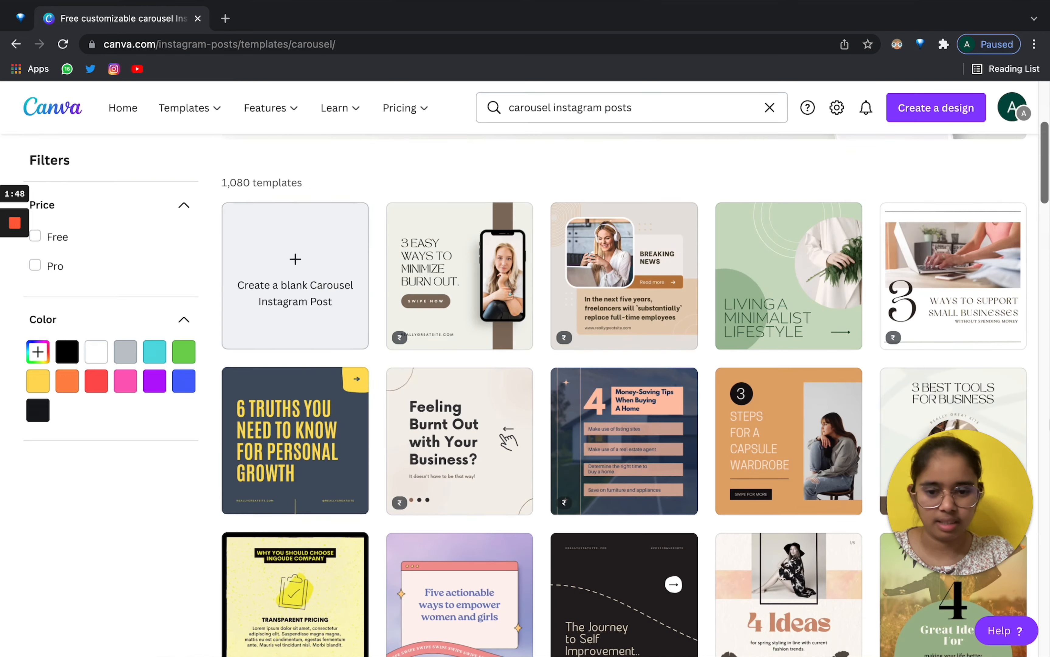
pyautogui.scroll(-5, 625, 348)
pyautogui.click(598, 196)
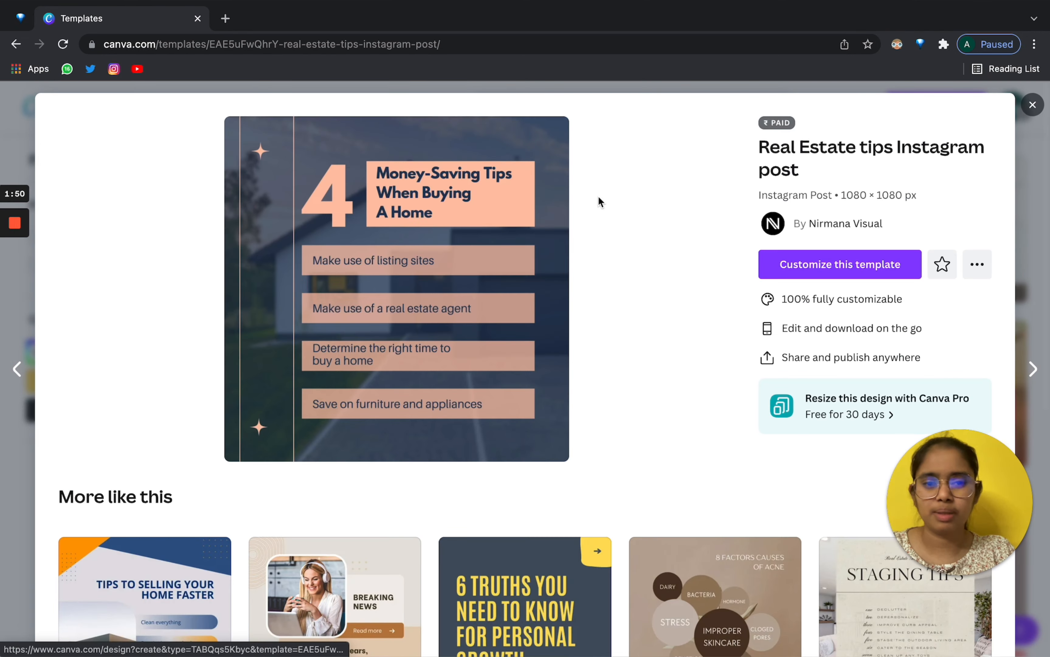
# Customize the template and replace its heading with the test text 'abschbdhd'.
pyautogui.click(836, 261)
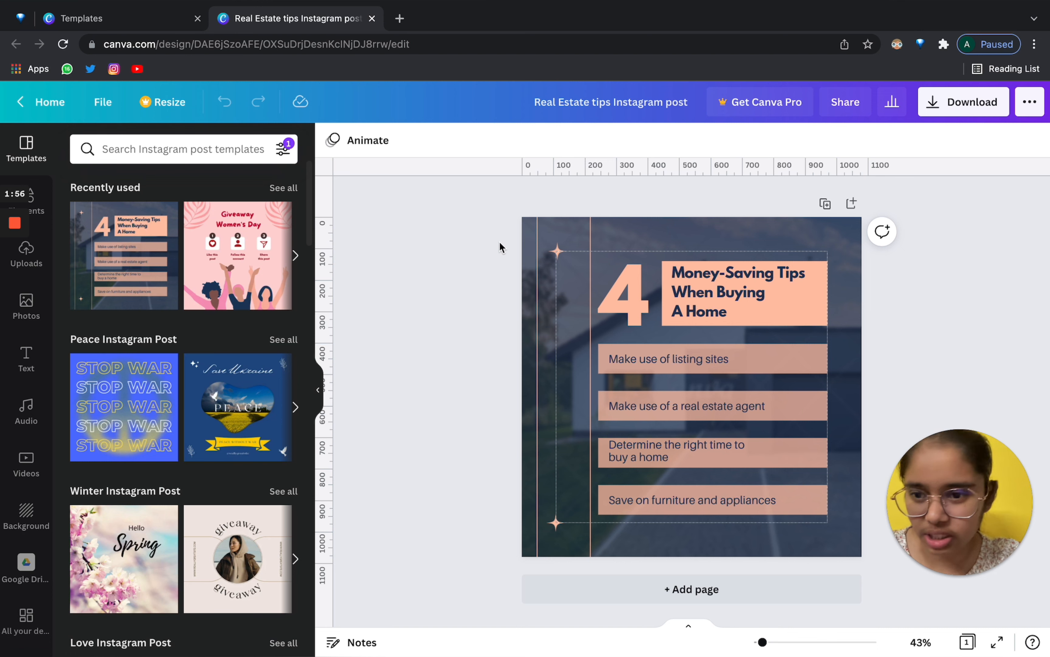
pyautogui.doubleClick(705, 296)
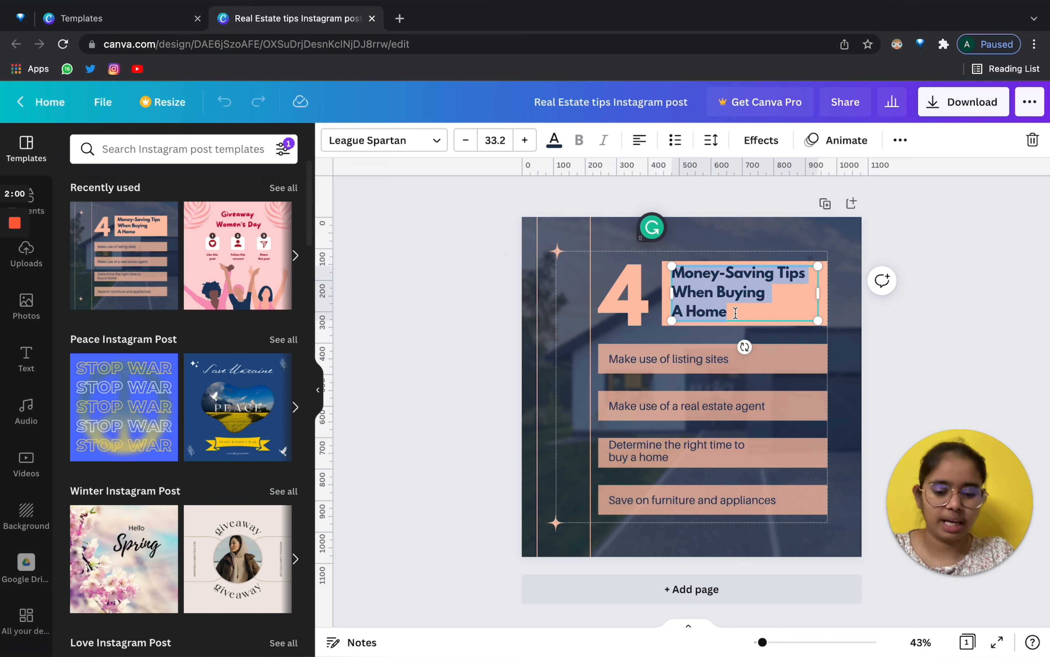
pyautogui.write('abschbdhd')
pyautogui.click(969, 322)
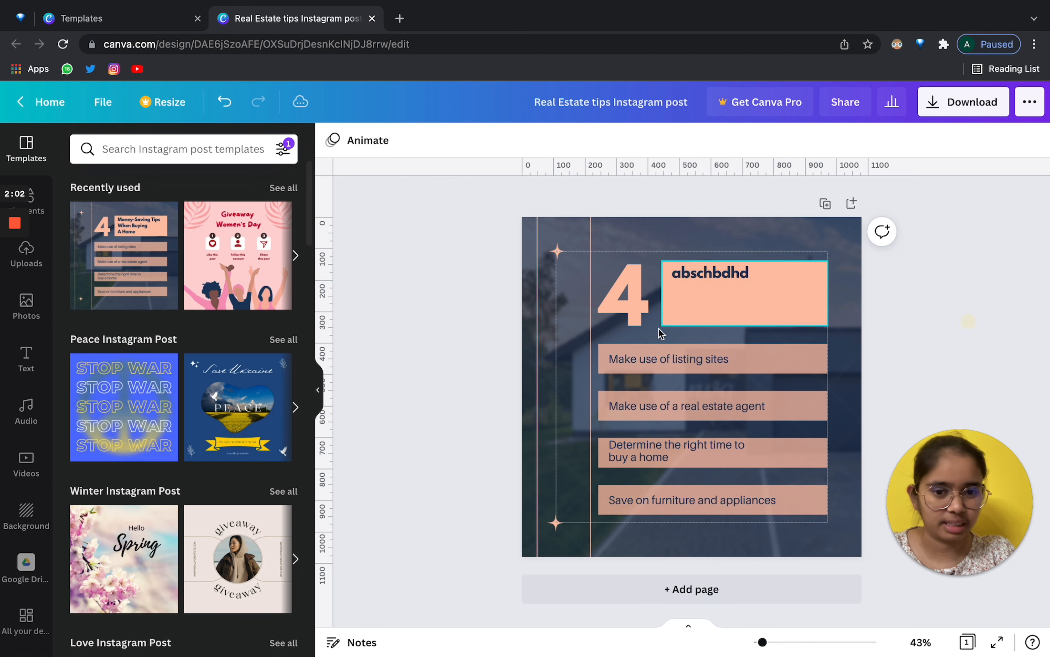
# Select the large 4 numeral and look at its text colour options without changing them.
pyautogui.click(660, 332)
pyautogui.click(554, 140)
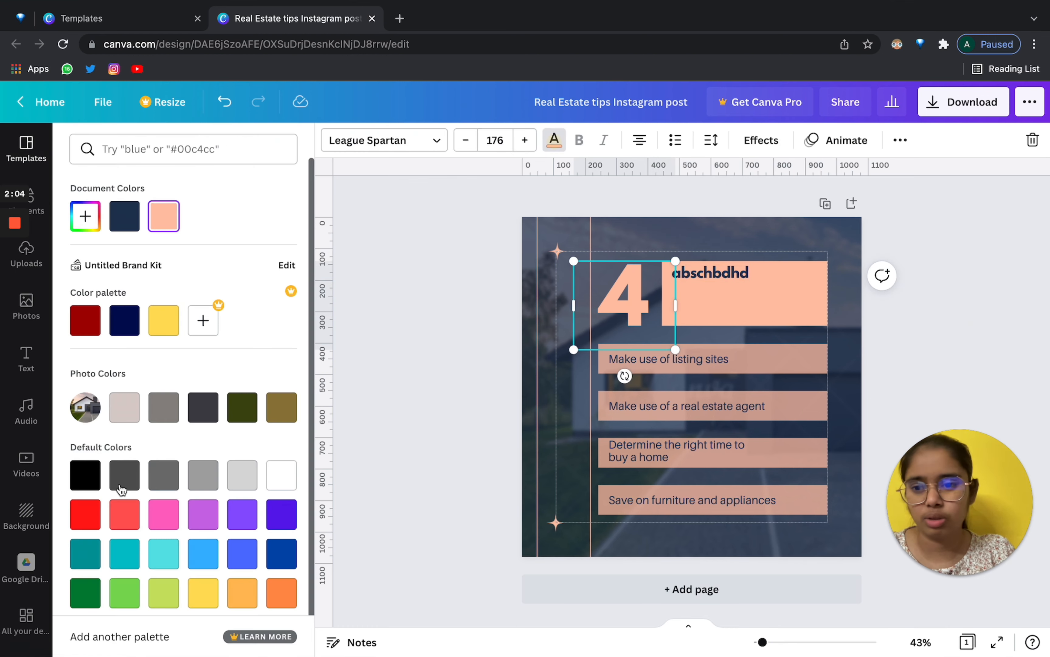
pyautogui.click(401, 387)
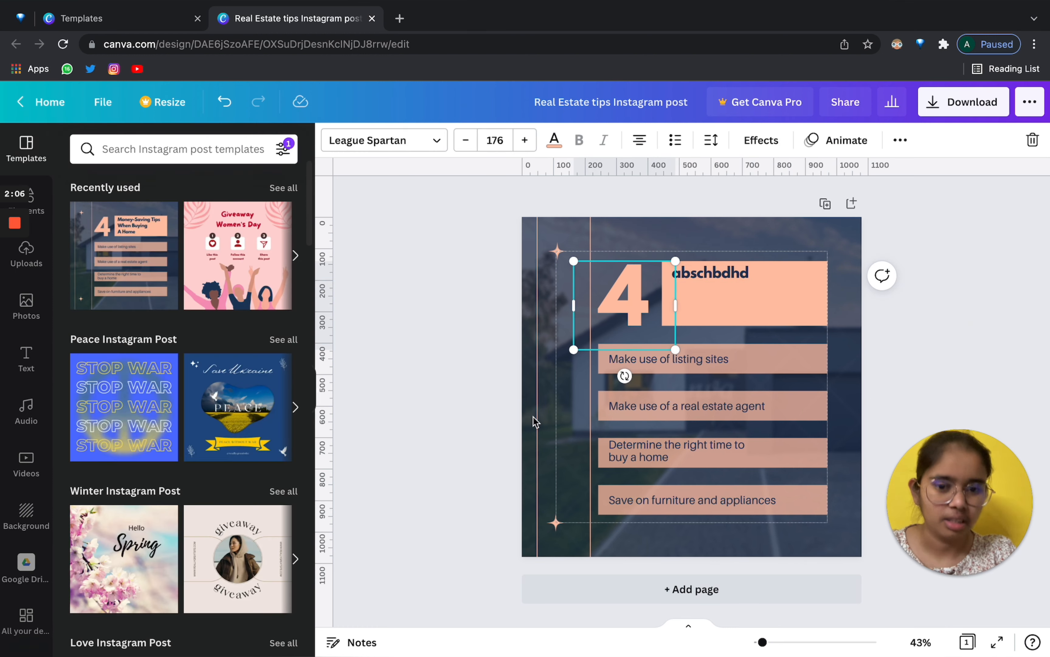
pyautogui.click(402, 391)
# Return to the templates tab and close the template preview.
pyautogui.click(118, 20)
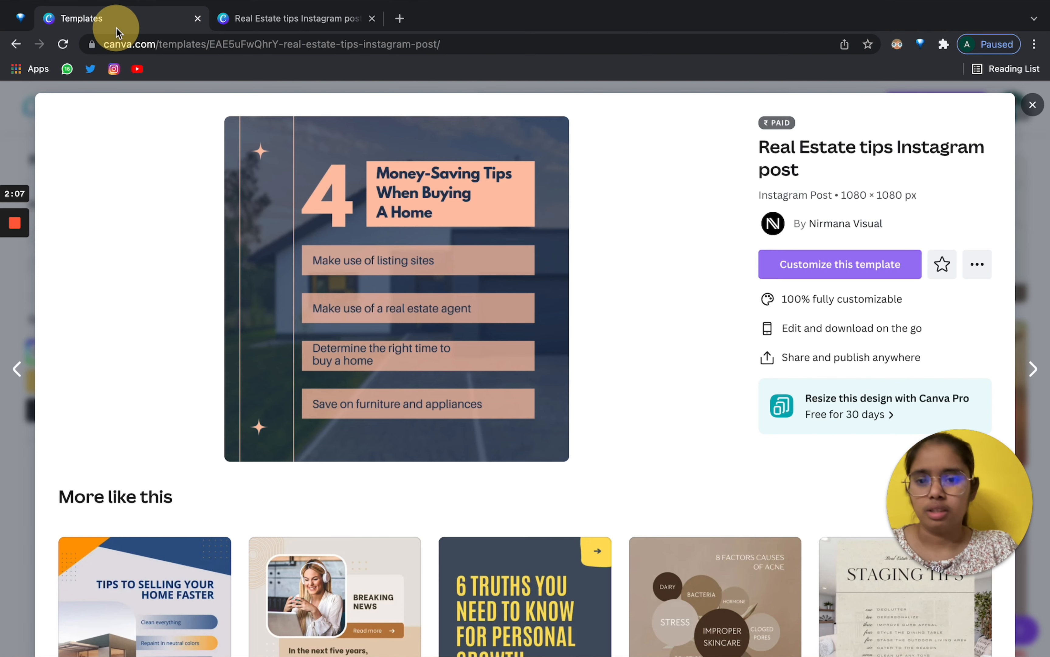
pyautogui.click(1033, 105)
pyautogui.moveTo(282, 107)
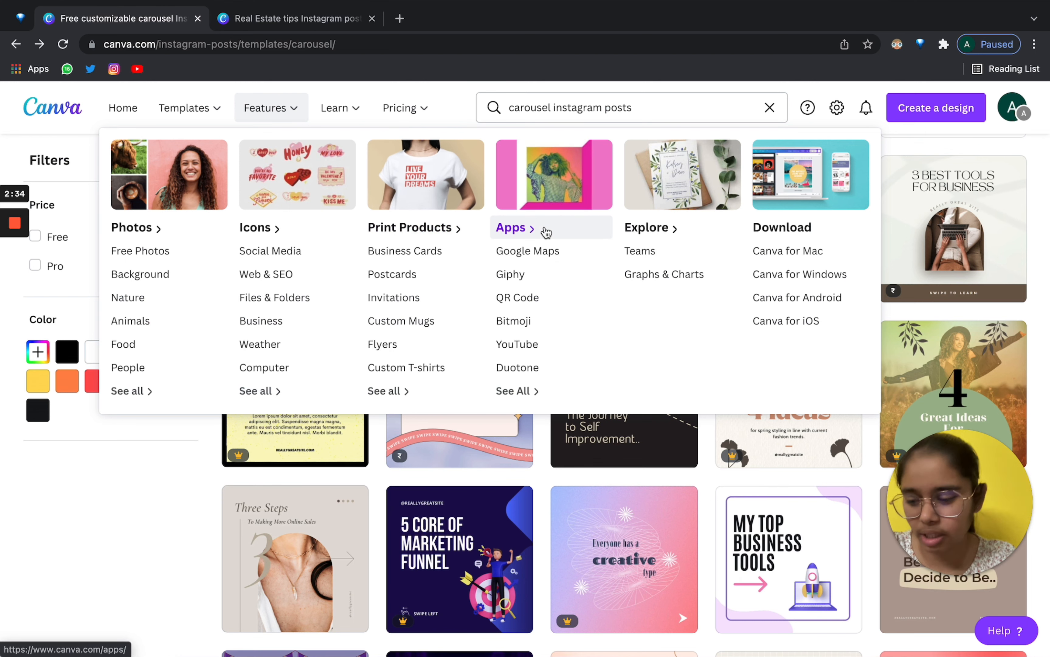
# Browse the 1,080 carousel Instagram post template results with menus closed.
pyautogui.scroll(-3, 554, 310)
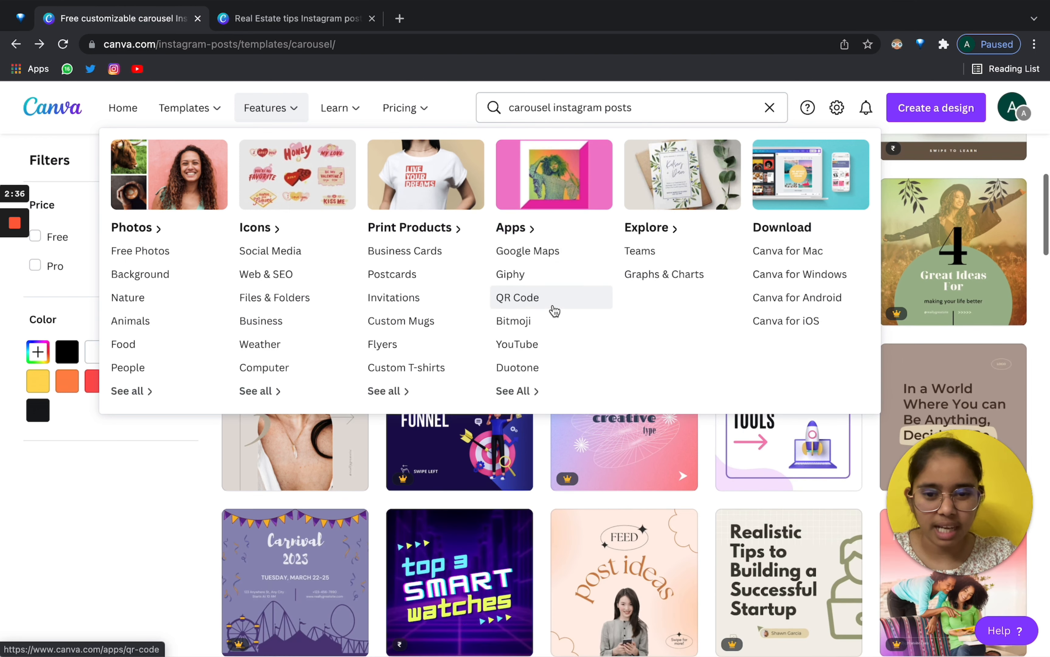
pyautogui.scroll(6, 554, 310)
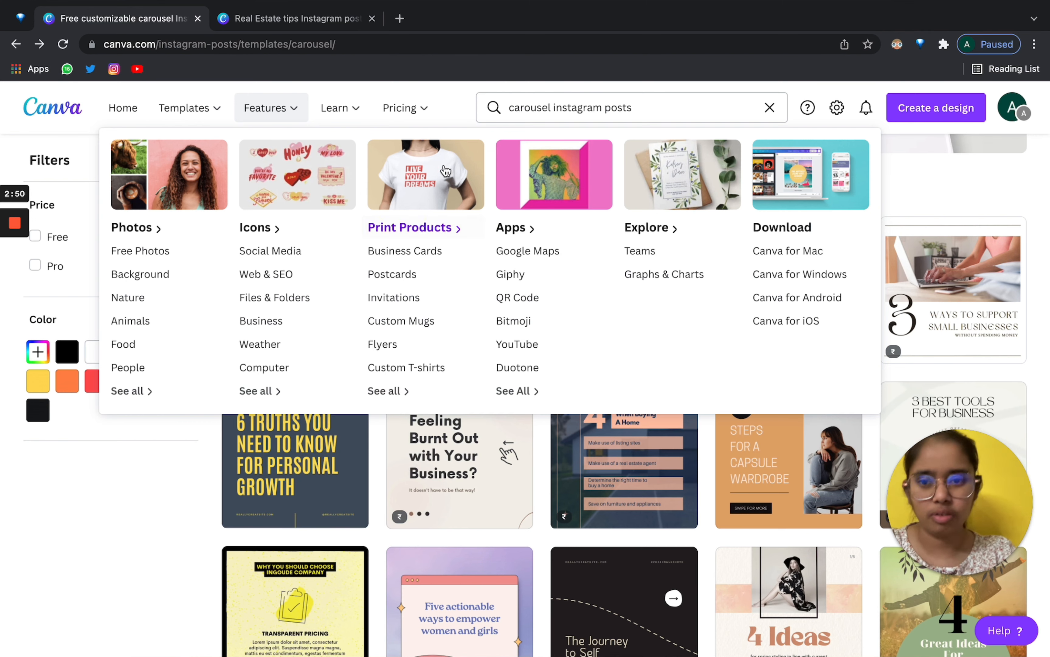
pyautogui.moveTo(427, 89)
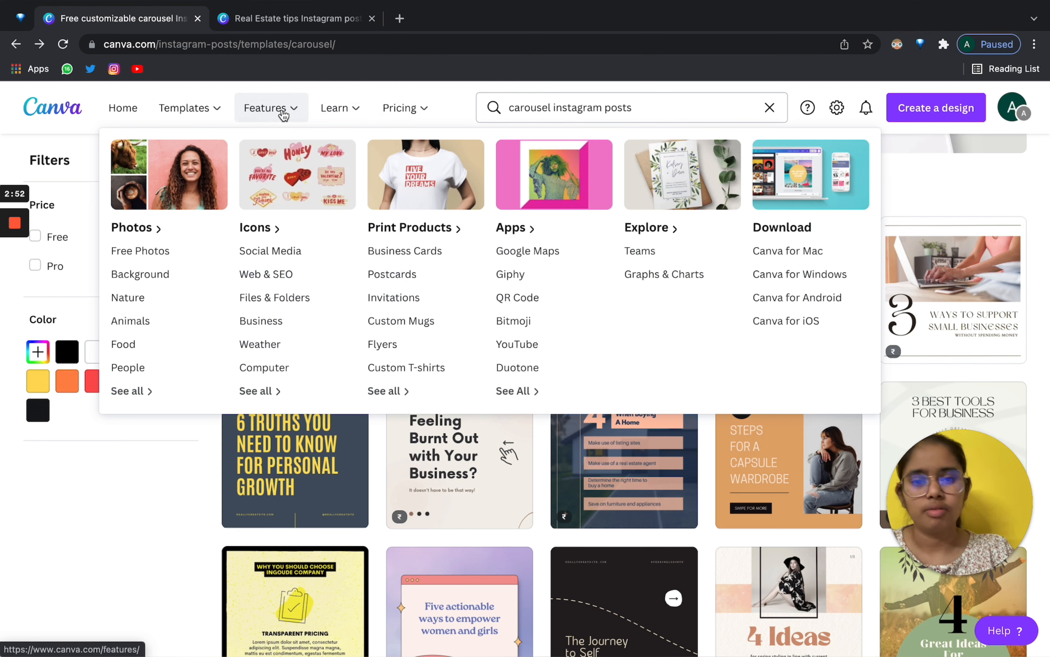
pyautogui.moveTo(331, 87)
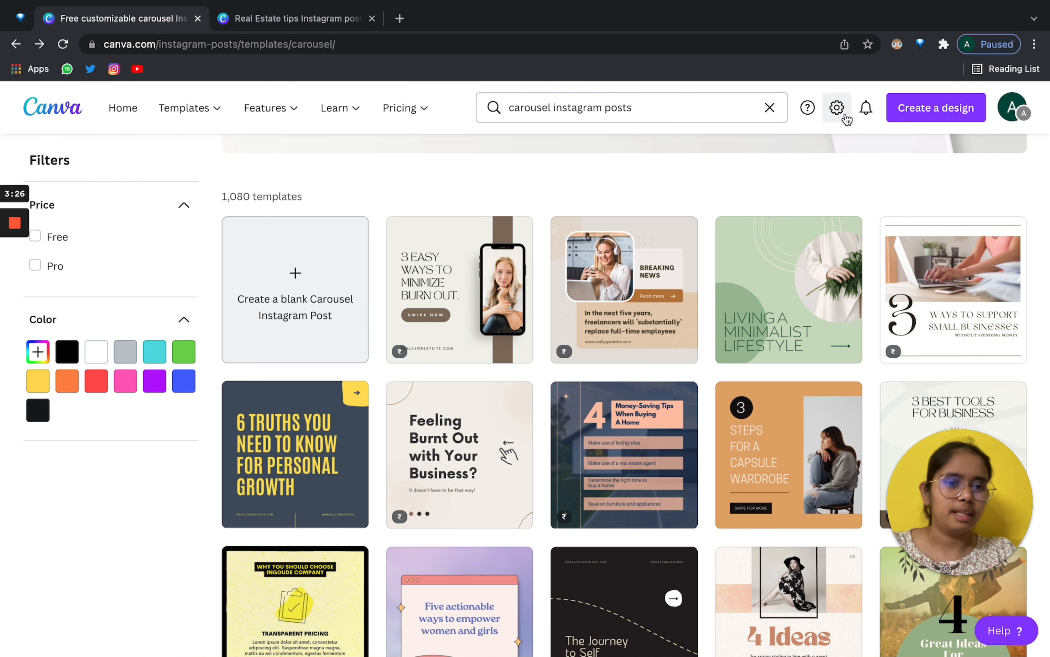
pyautogui.click(836, 110)
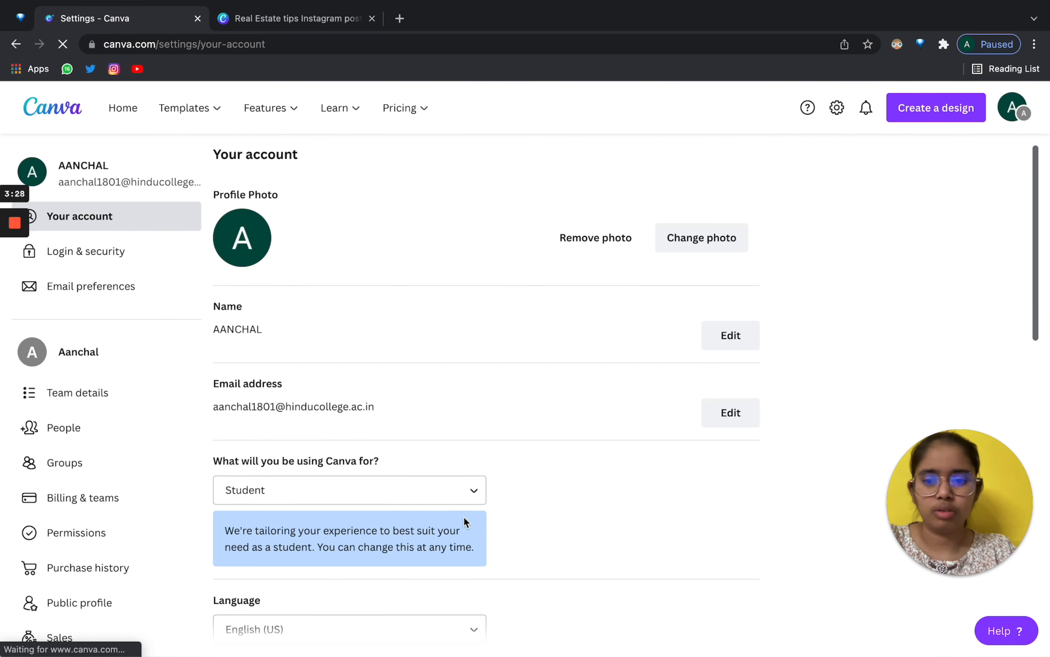
pyautogui.scroll(-7, 463, 517)
pyautogui.scroll(4, 464, 516)
pyautogui.scroll(-10, 464, 516)
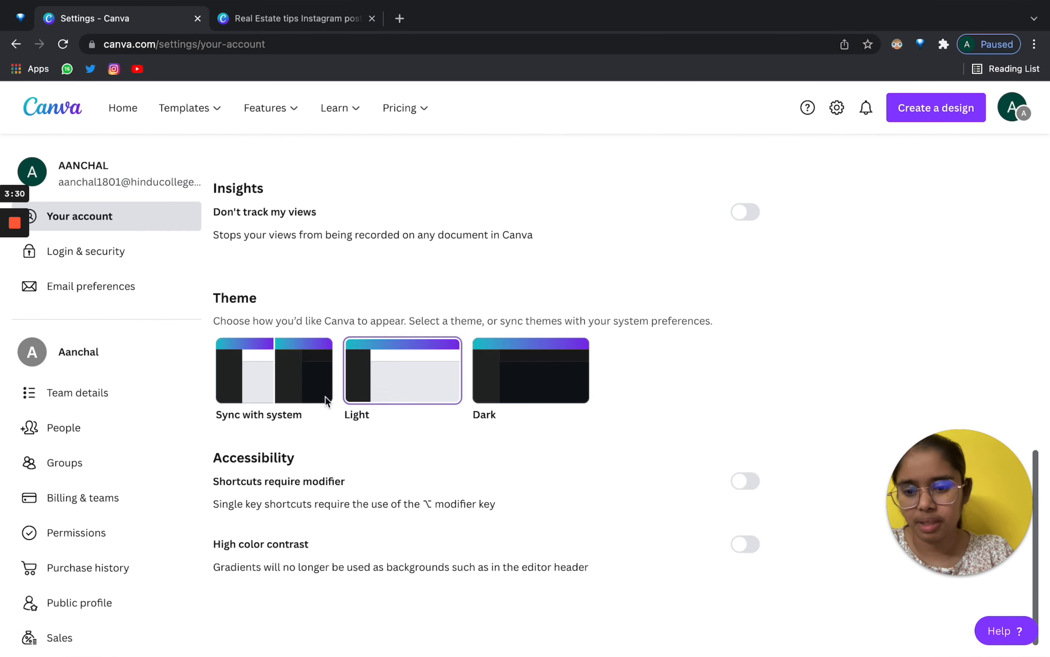
pyautogui.scroll(1, 464, 415)
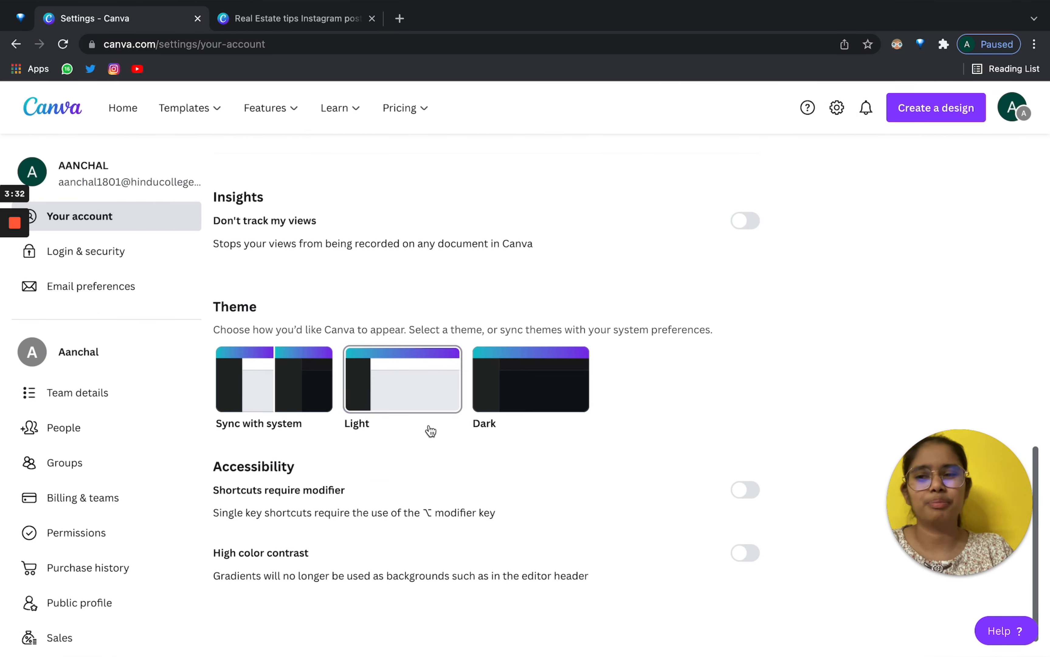
pyautogui.click(15, 44)
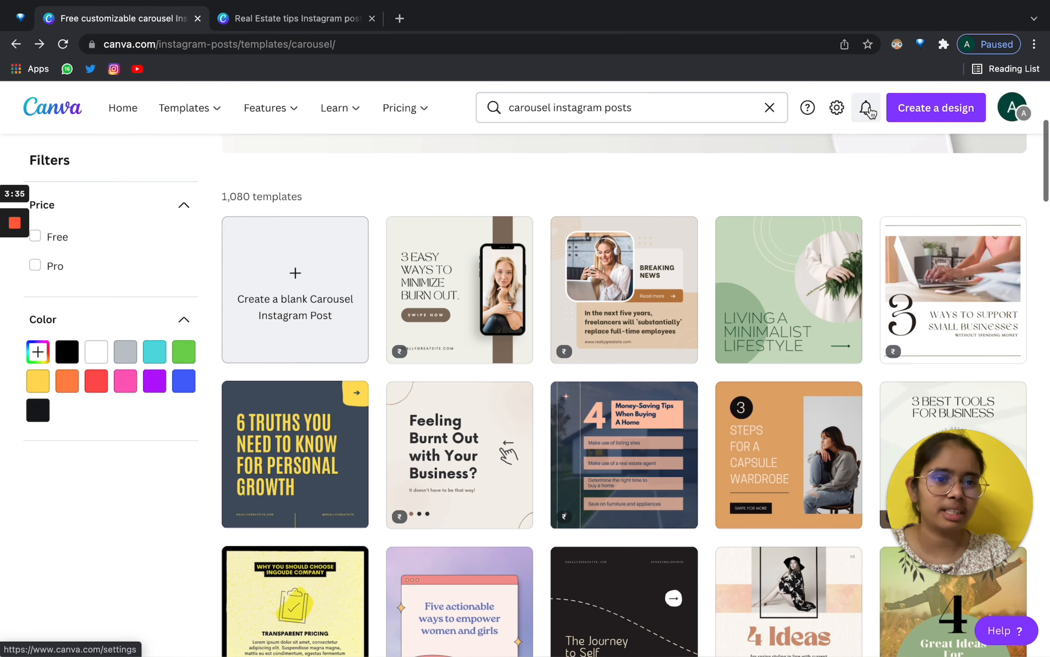
pyautogui.click(871, 112)
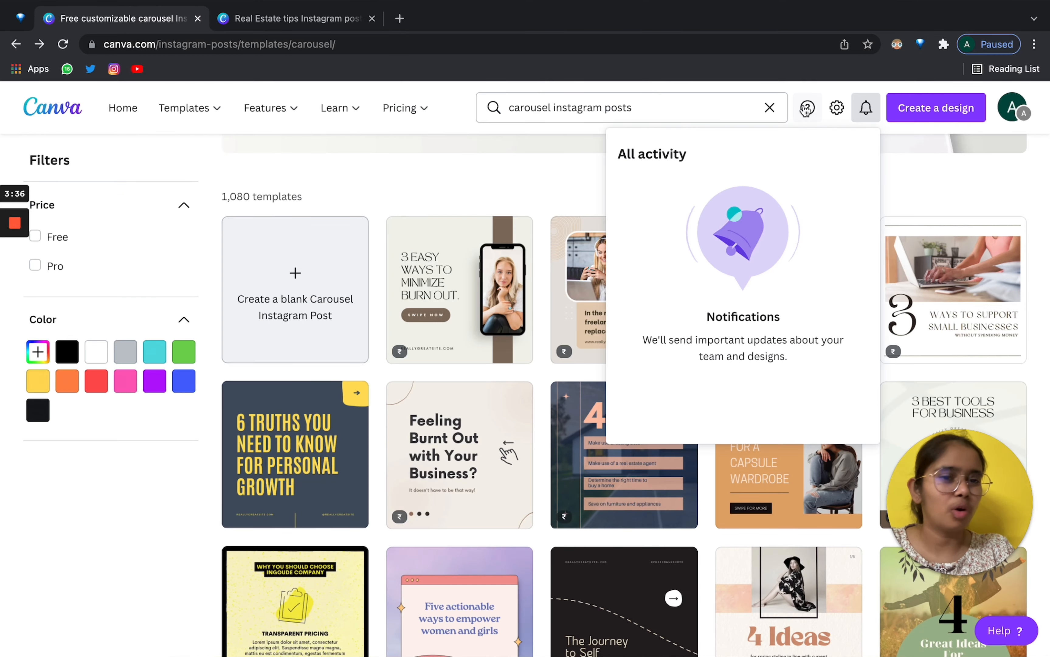
pyautogui.click(795, 85)
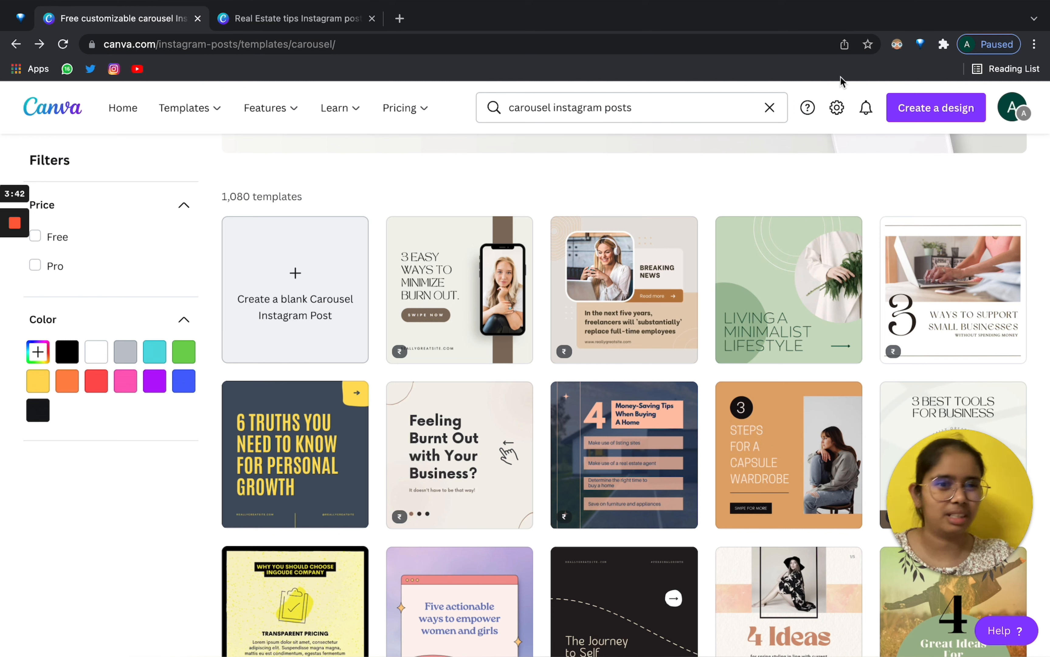
pyautogui.click(867, 112)
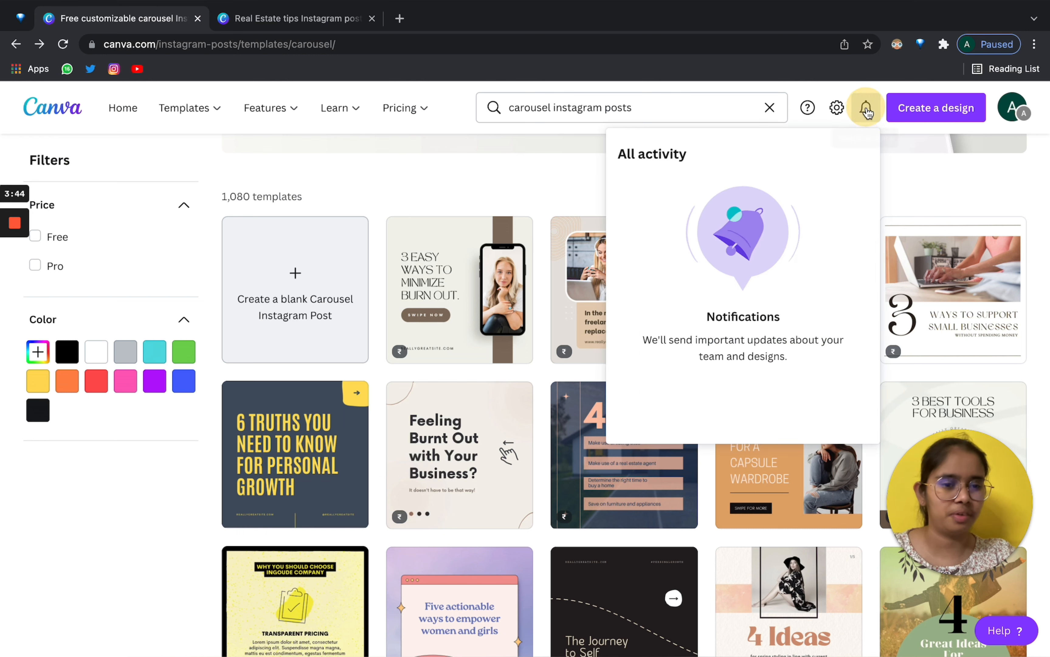
pyautogui.scroll(-2, 739, 369)
pyautogui.scroll(2, 751, 226)
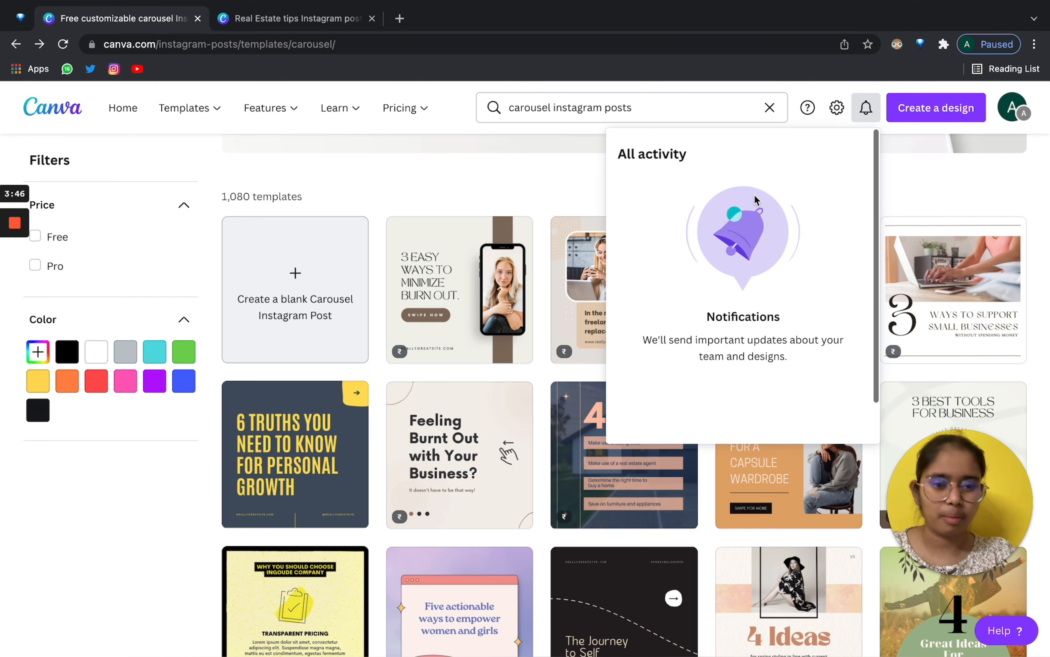
pyautogui.click(786, 86)
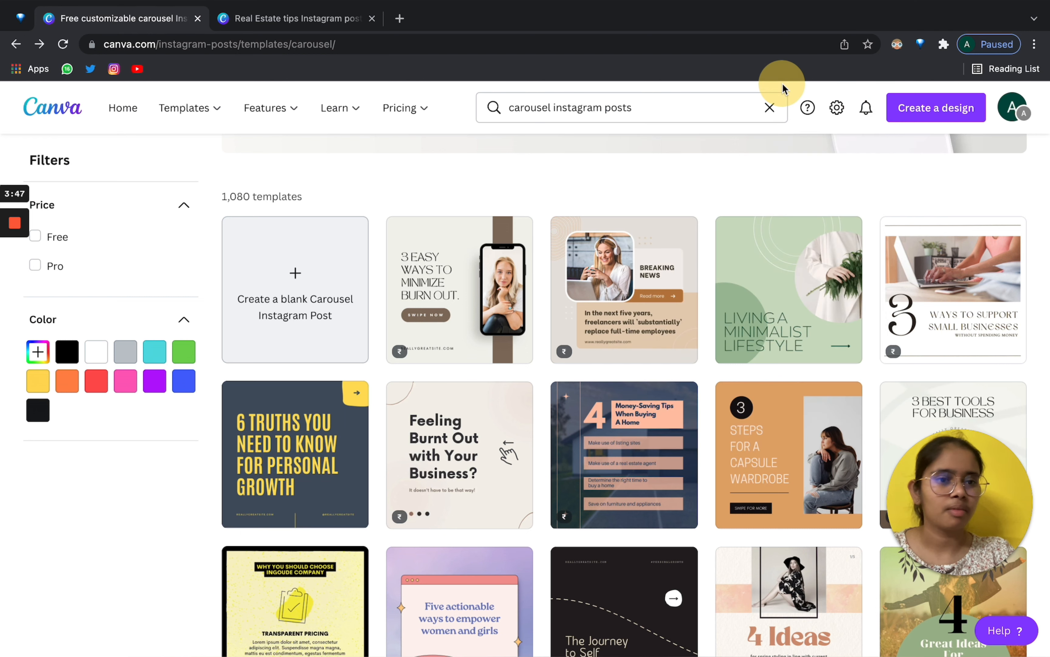
# Create a new blank Facebook Cover design from the Create a design list.
pyautogui.click(945, 109)
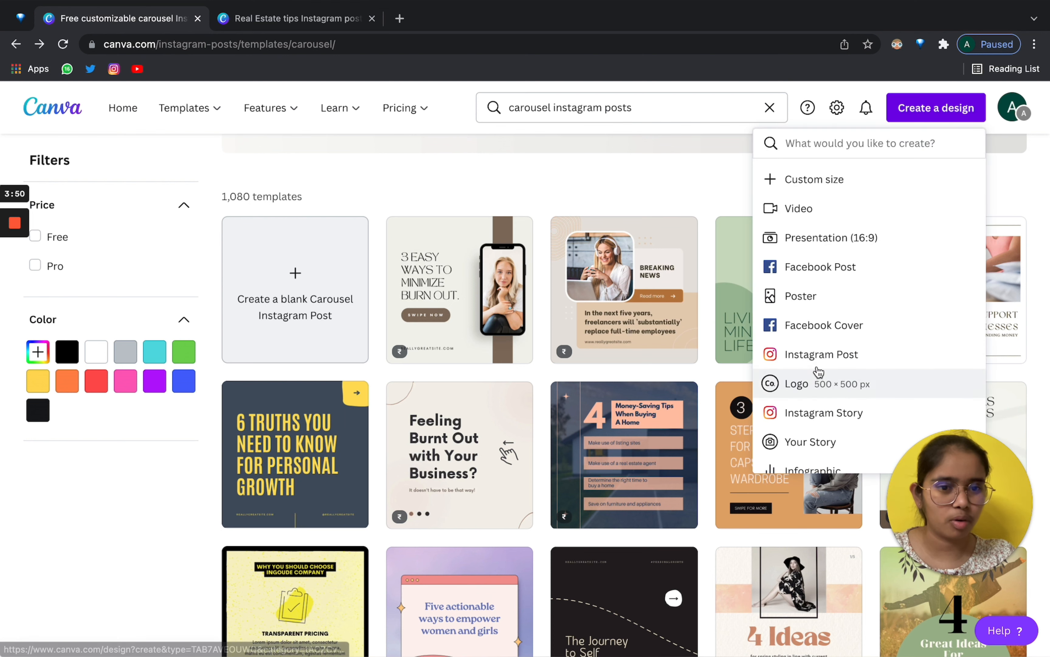
pyautogui.scroll(-2, 834, 278)
pyautogui.scroll(3, 867, 322)
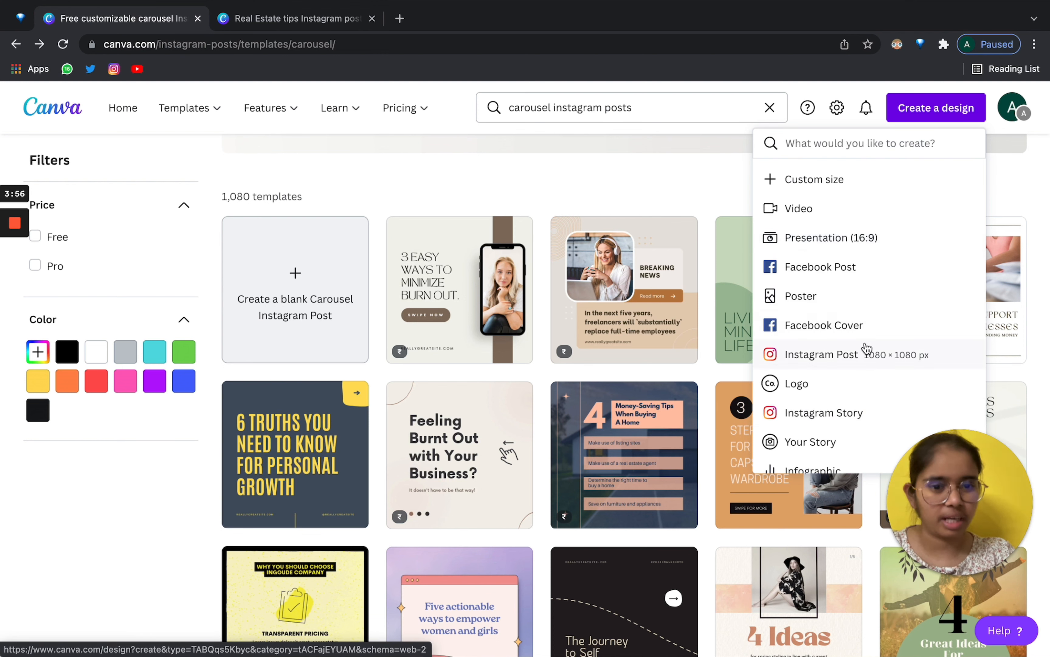
pyautogui.scroll(-3, 863, 350)
pyautogui.scroll(3, 863, 350)
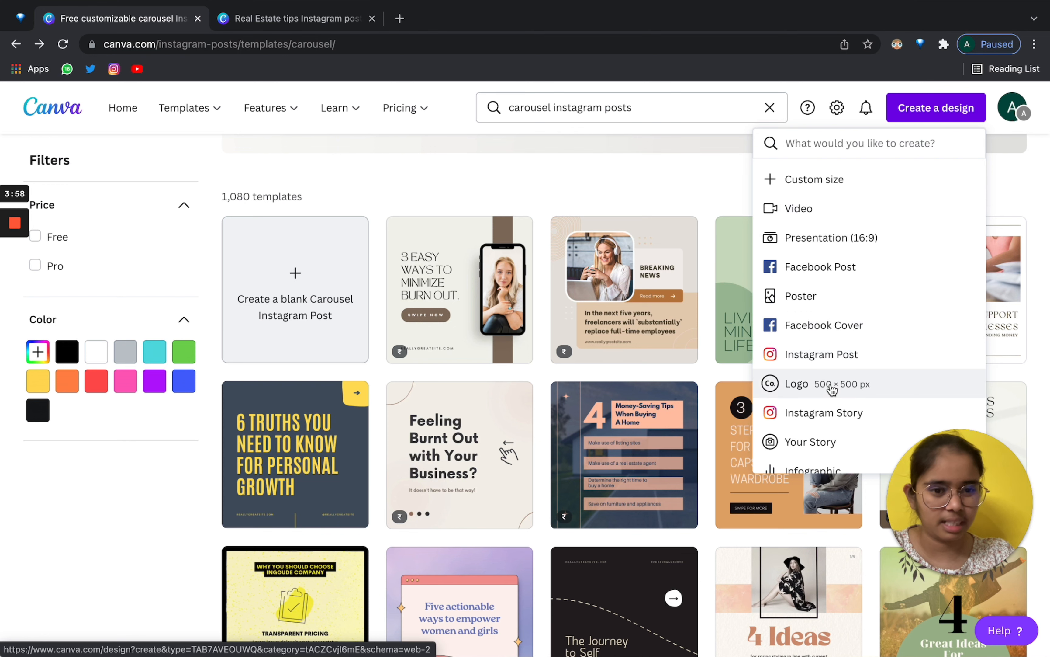
pyautogui.scroll(-10, 832, 391)
pyautogui.scroll(10, 830, 390)
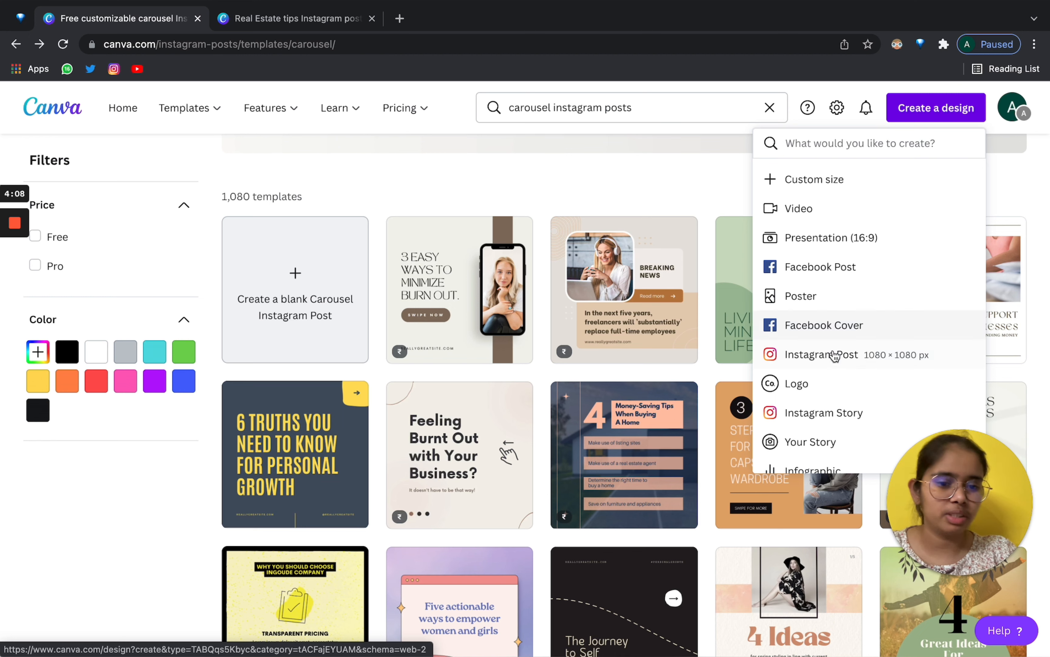
pyautogui.click(835, 331)
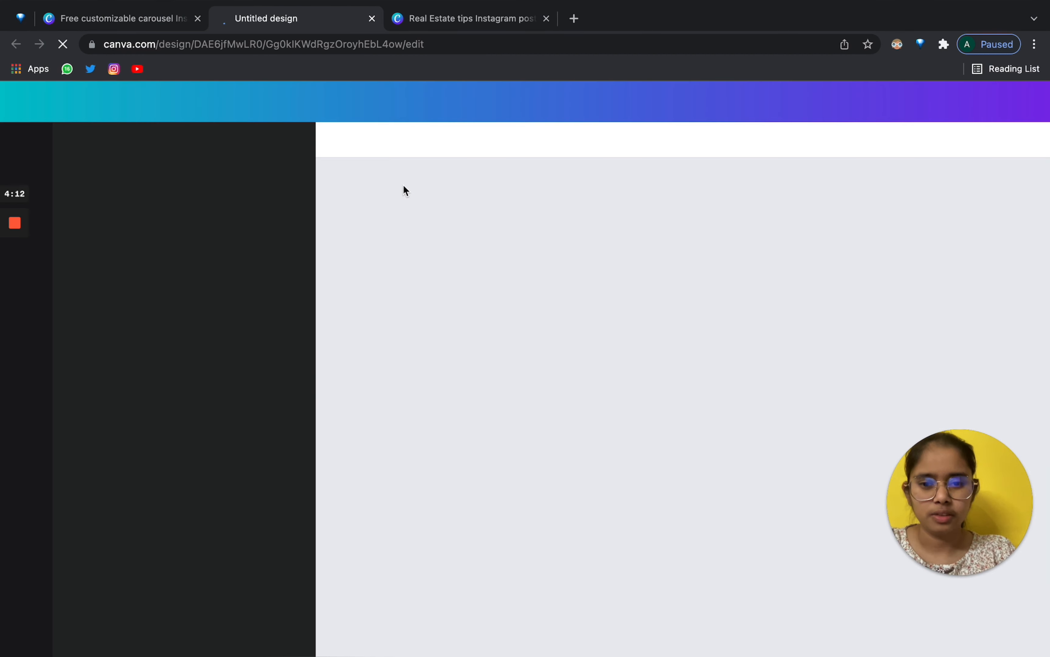
# Select the blank Facebook Cover page in the new design.
pyautogui.click(568, 376)
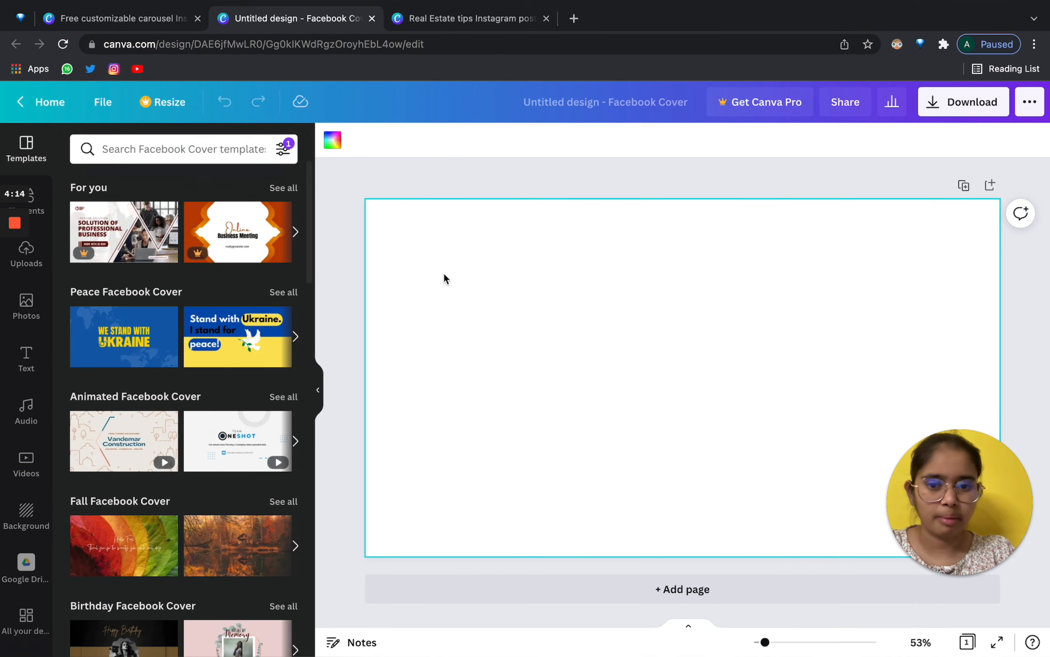
pyautogui.click(424, 173)
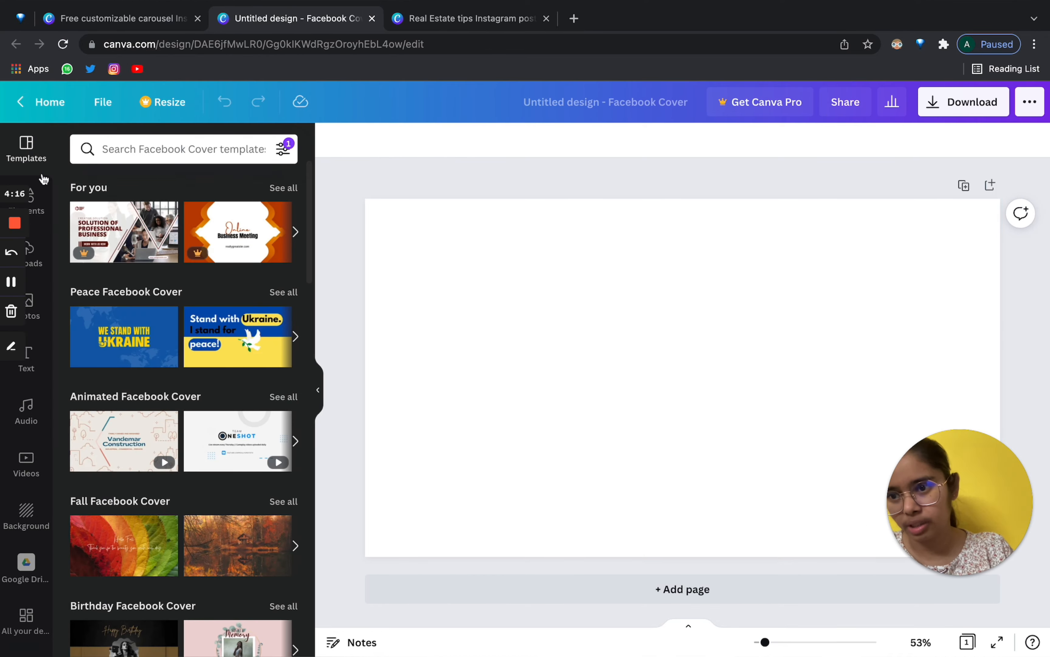
pyautogui.scroll(-1, 203, 422)
pyautogui.scroll(-10, 204, 422)
pyautogui.scroll(10, 204, 422)
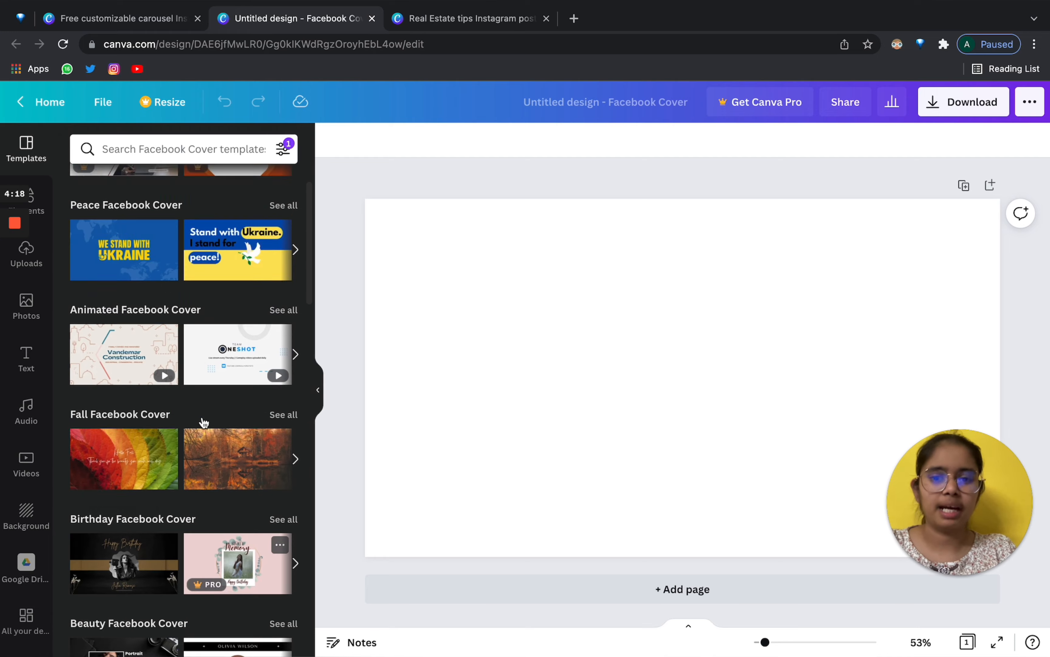
pyautogui.click(626, 421)
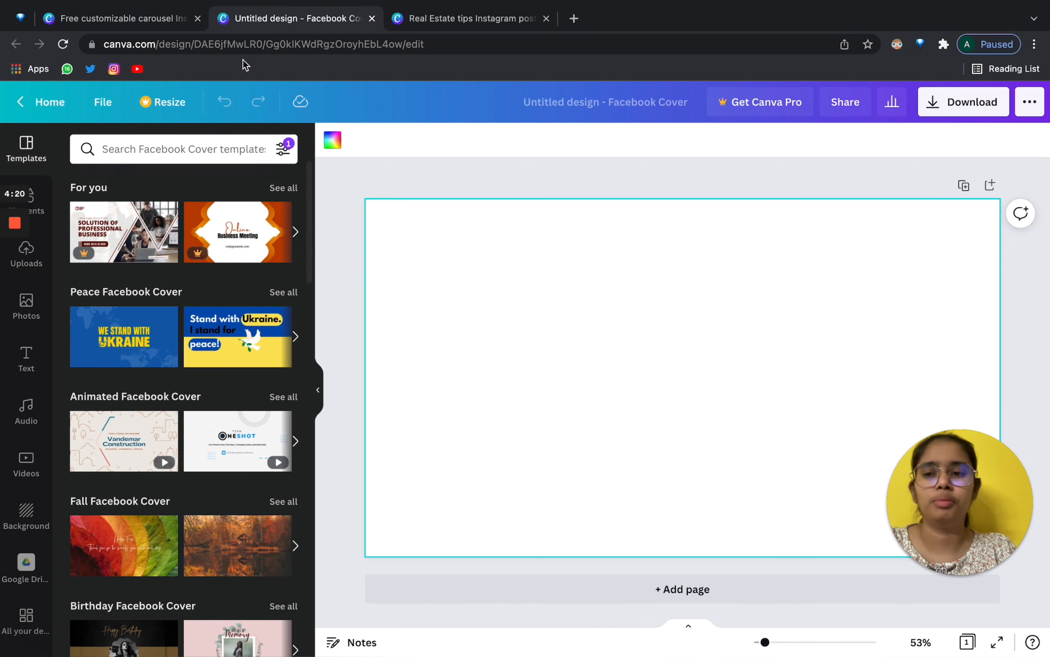
# Return to the carousel templates tab, then go to the Canva home page.
pyautogui.click(132, 20)
pyautogui.scroll(-5, 872, 369)
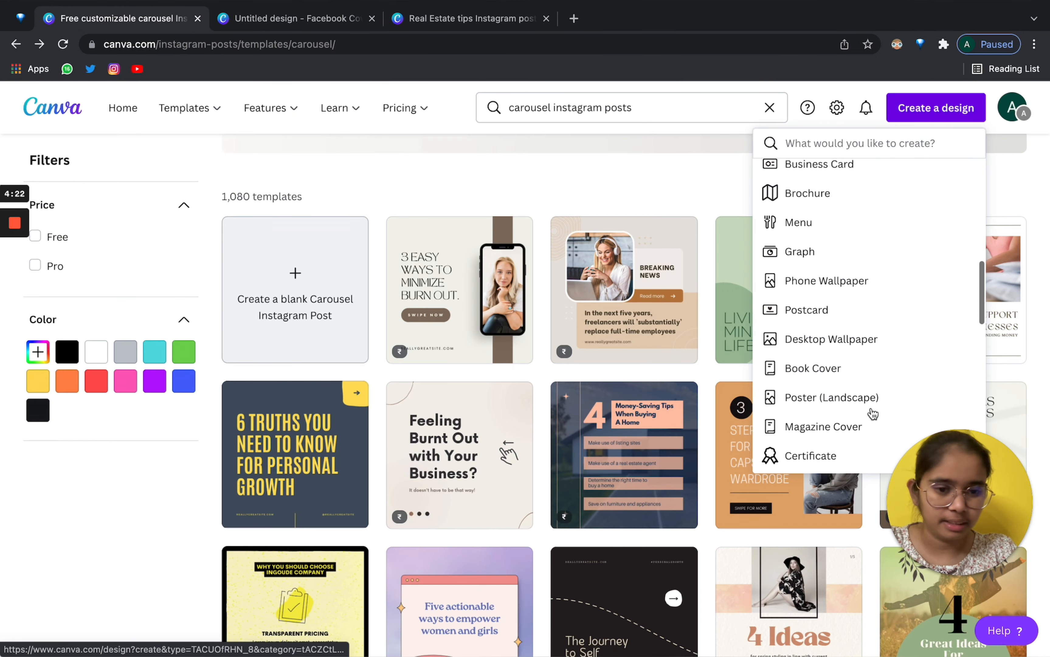
pyautogui.scroll(-10, 872, 413)
pyautogui.scroll(2, 889, 271)
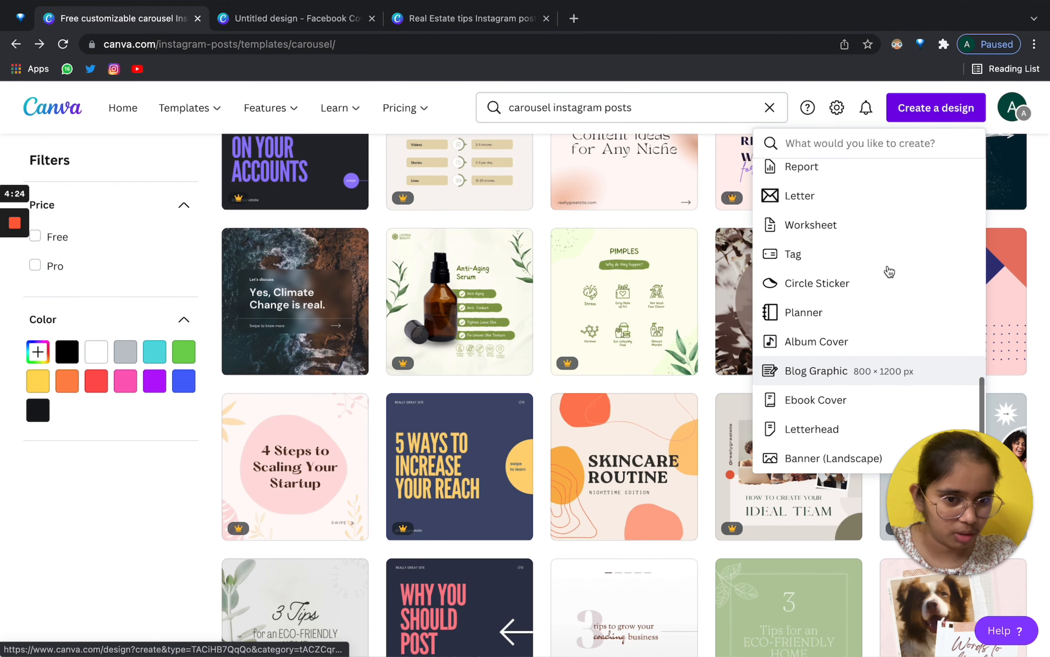
pyautogui.scroll(4, 861, 368)
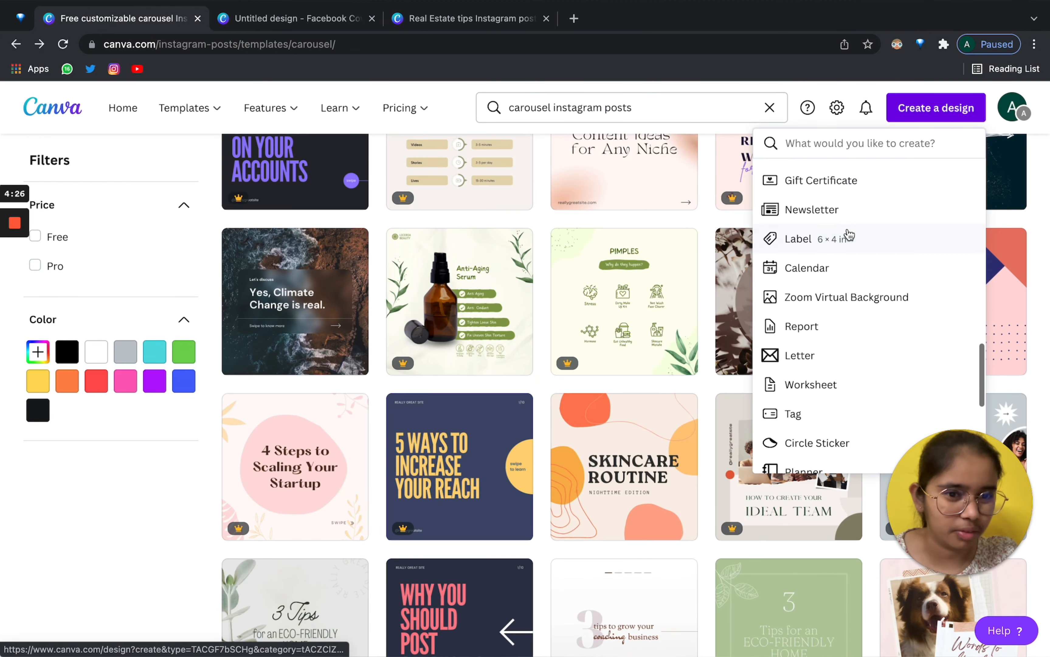
pyautogui.scroll(8, 849, 235)
pyautogui.scroll(10, 441, 236)
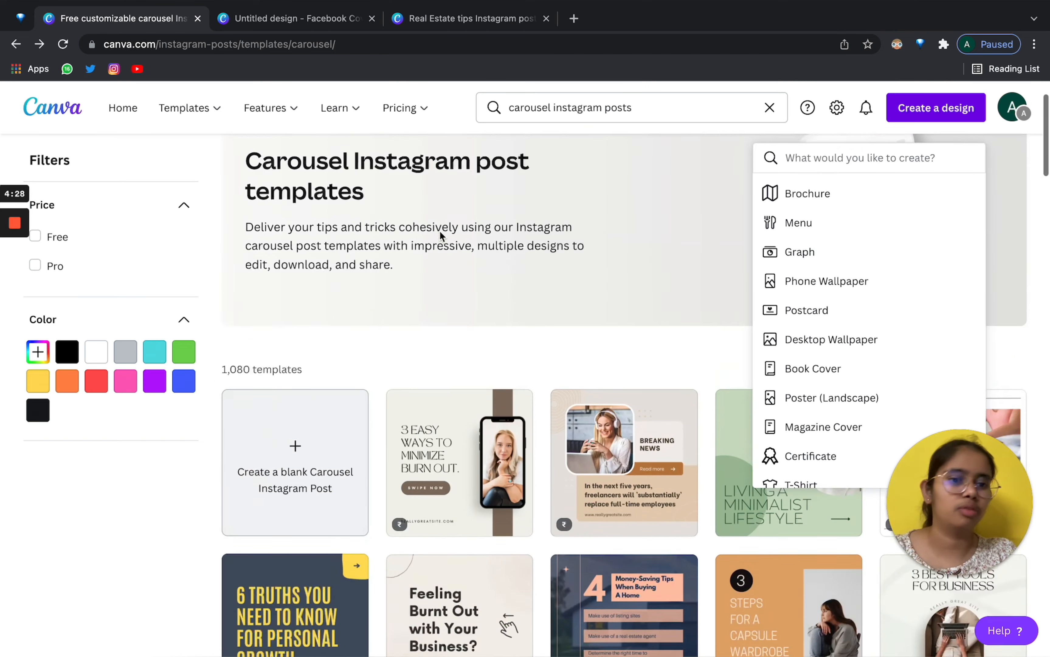
pyautogui.scroll(2, 441, 236)
pyautogui.scroll(6, 792, 279)
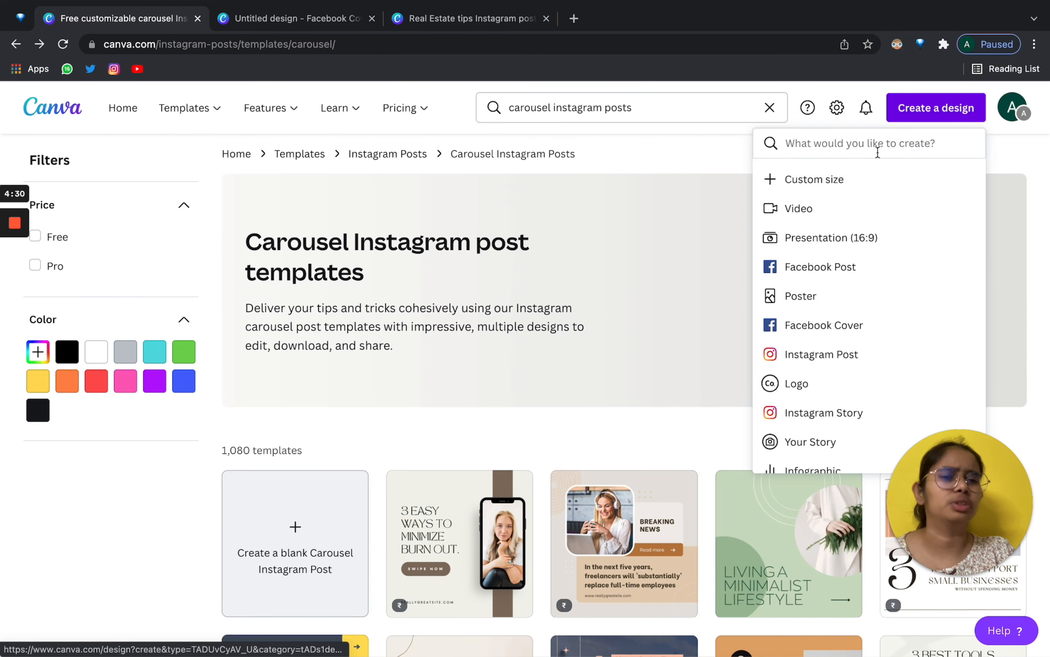
pyautogui.click(936, 108)
pyautogui.moveTo(178, 111)
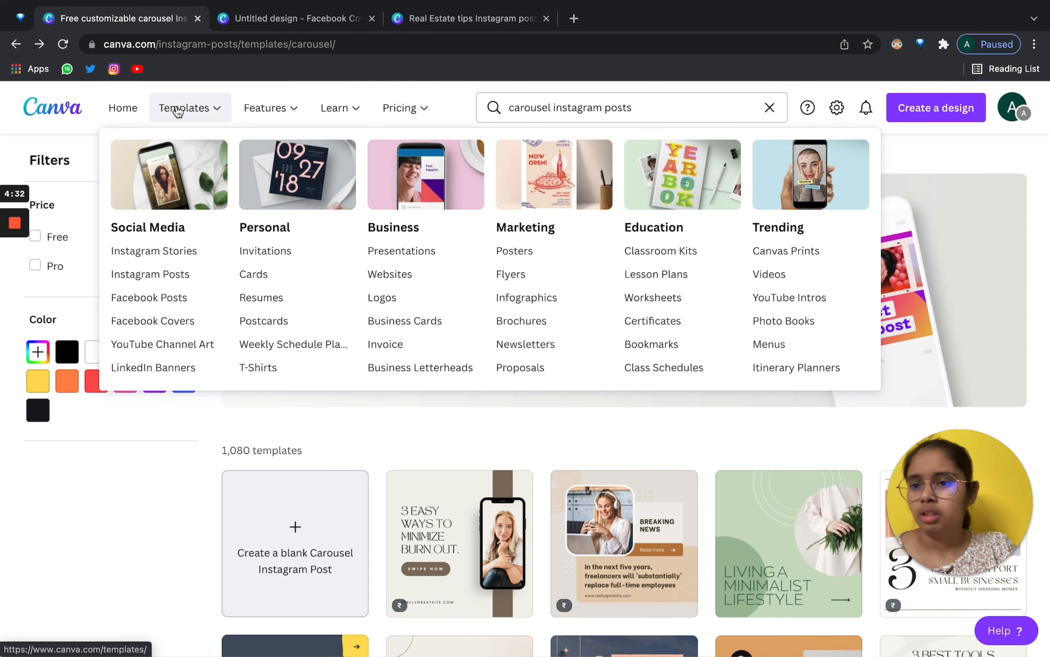
pyautogui.click(123, 108)
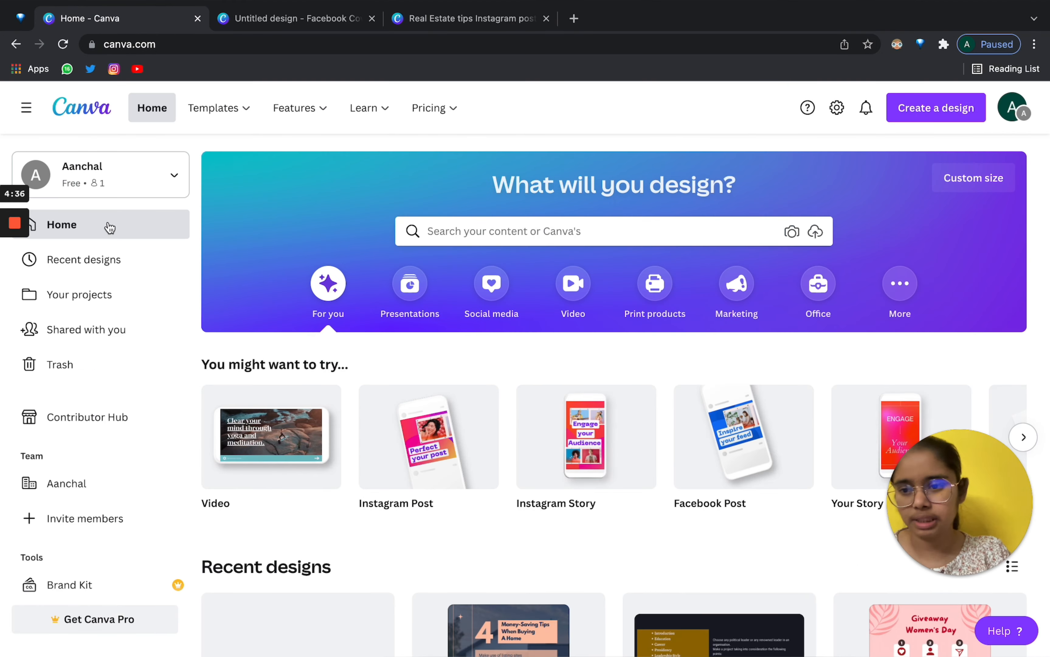
# Open Your projects to see the Purchased, Starred, Uploads and PIC folders and the Unnamed Facebook Cover.
pyautogui.scroll(-5, 523, 280)
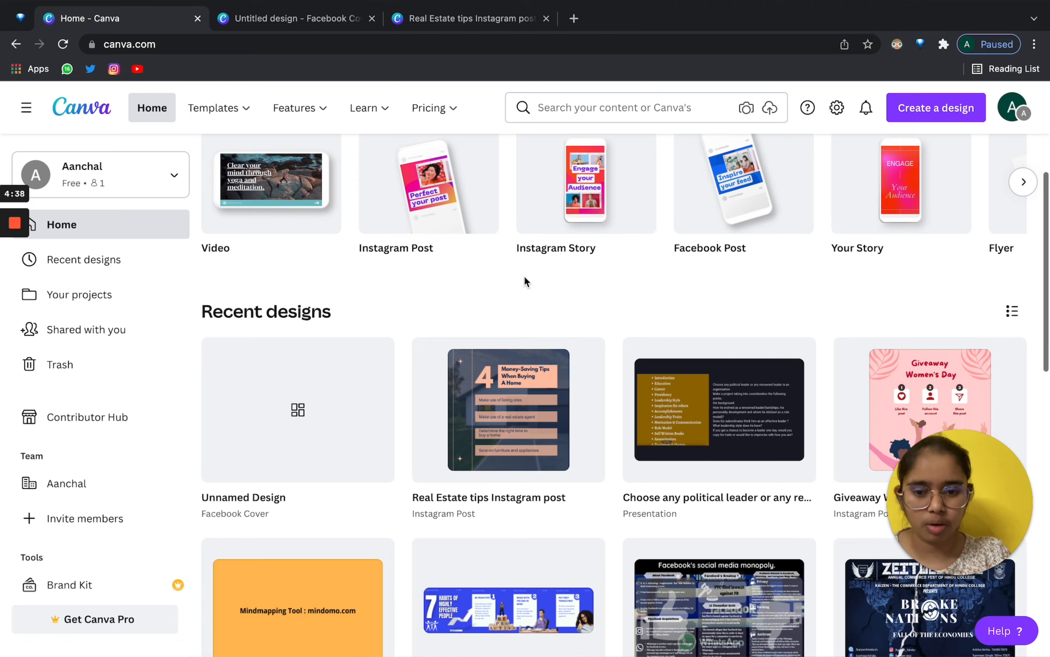
pyautogui.scroll(-4, 524, 280)
pyautogui.scroll(10, 300, 367)
pyautogui.scroll(-4, 301, 366)
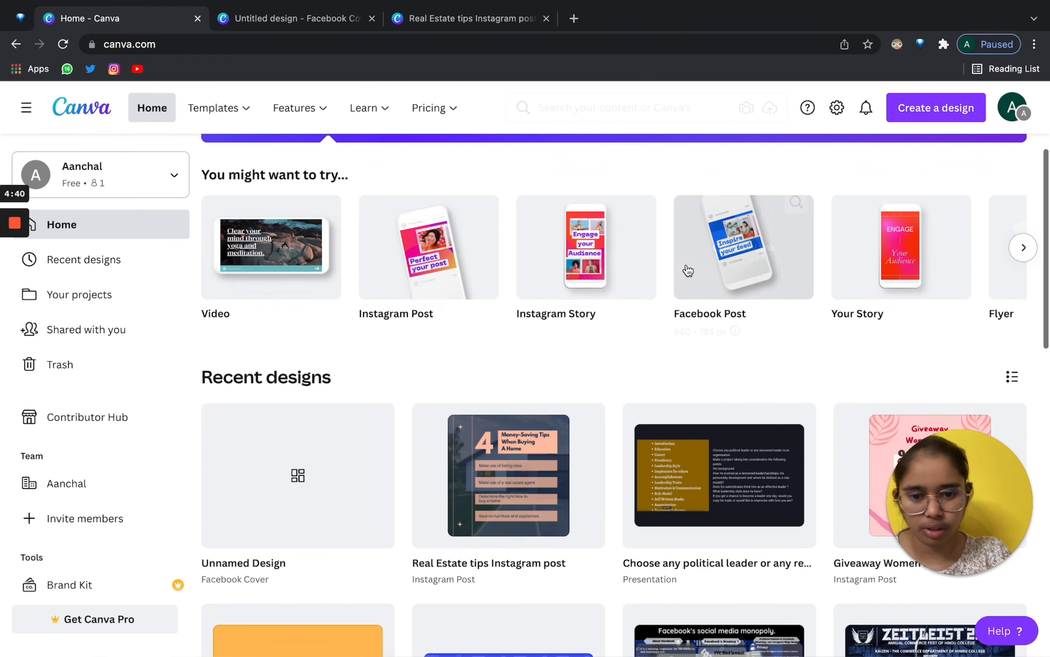
pyautogui.scroll(4, 933, 260)
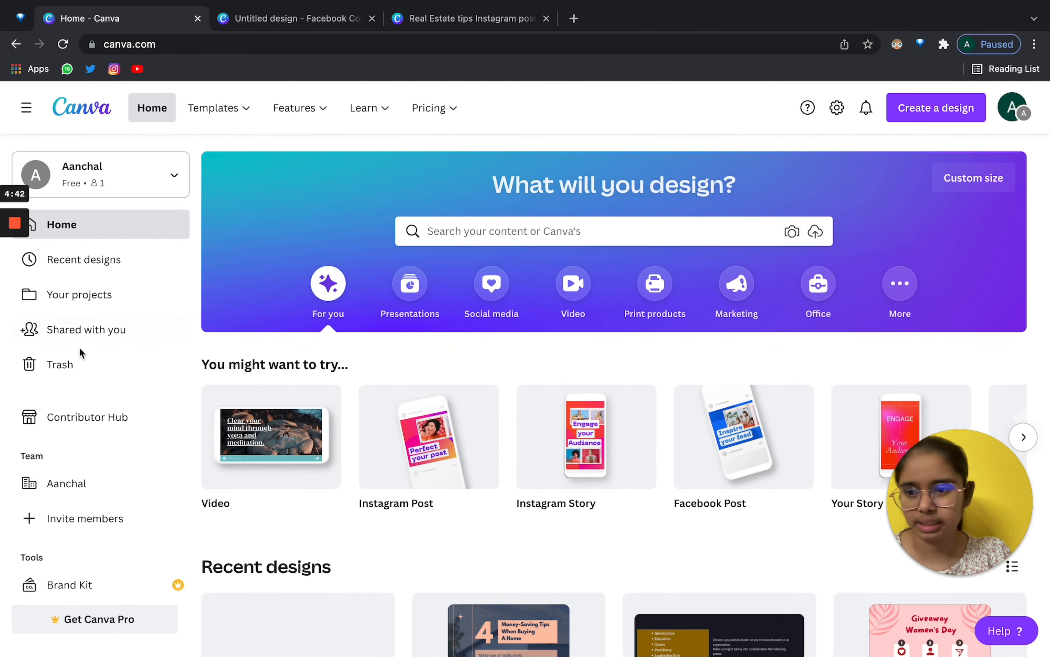
pyautogui.click(99, 263)
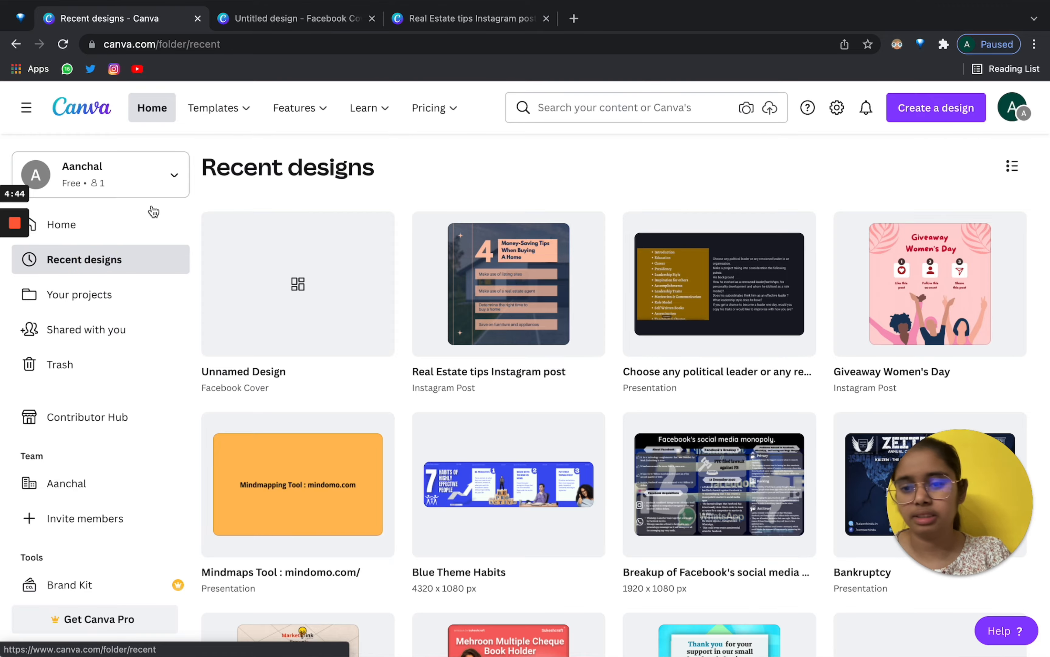
pyautogui.scroll(-20, 608, 391)
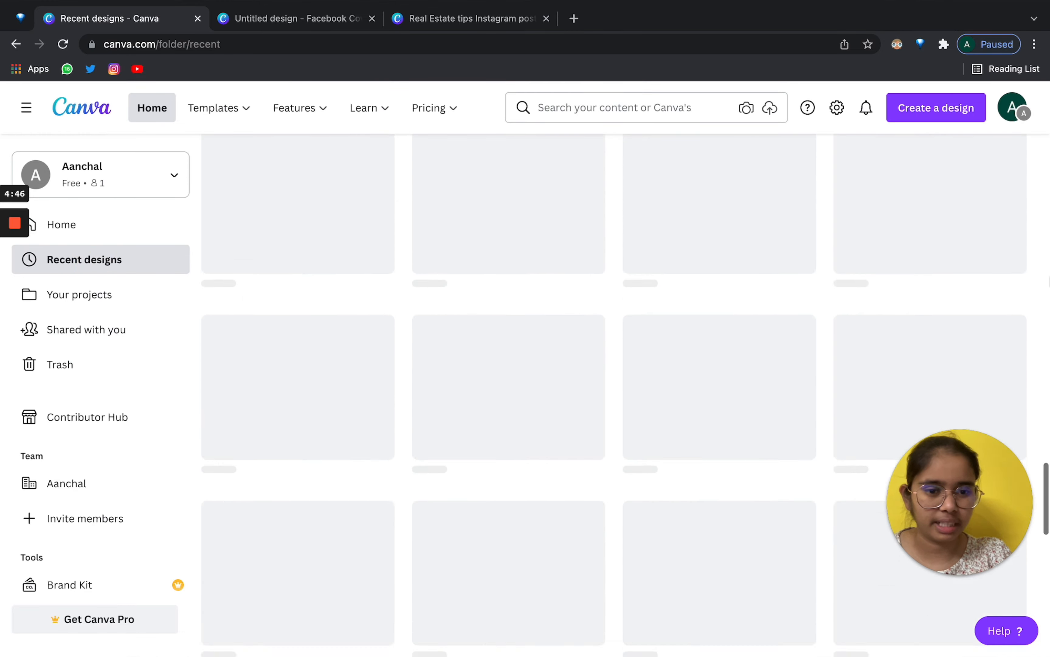
pyautogui.scroll(15, 287, 236)
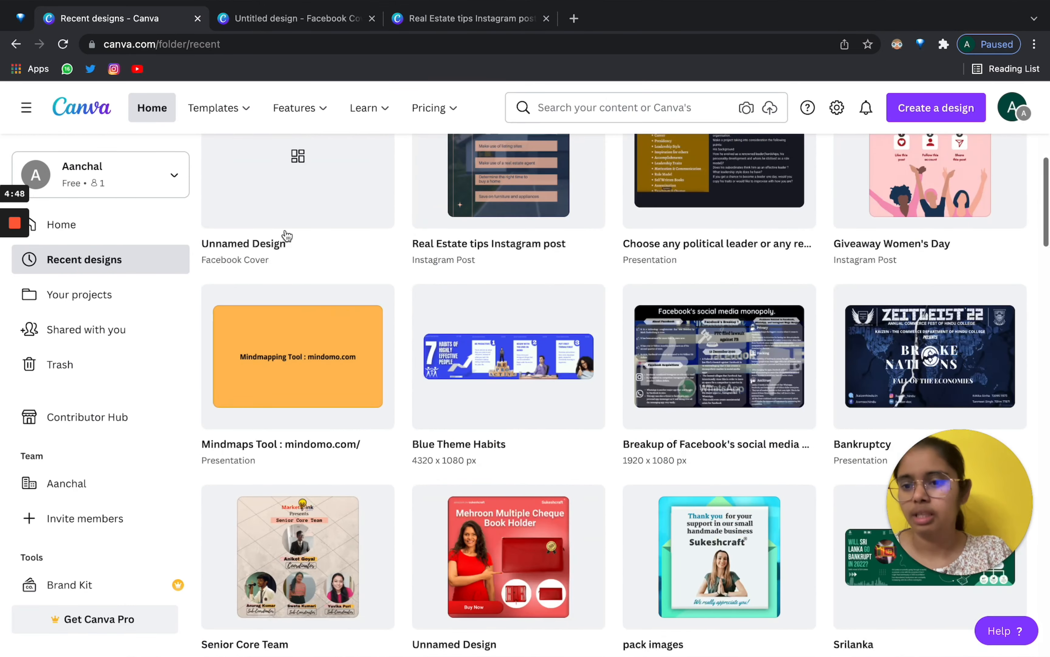
pyautogui.click(94, 300)
pyautogui.scroll(-3, 558, 359)
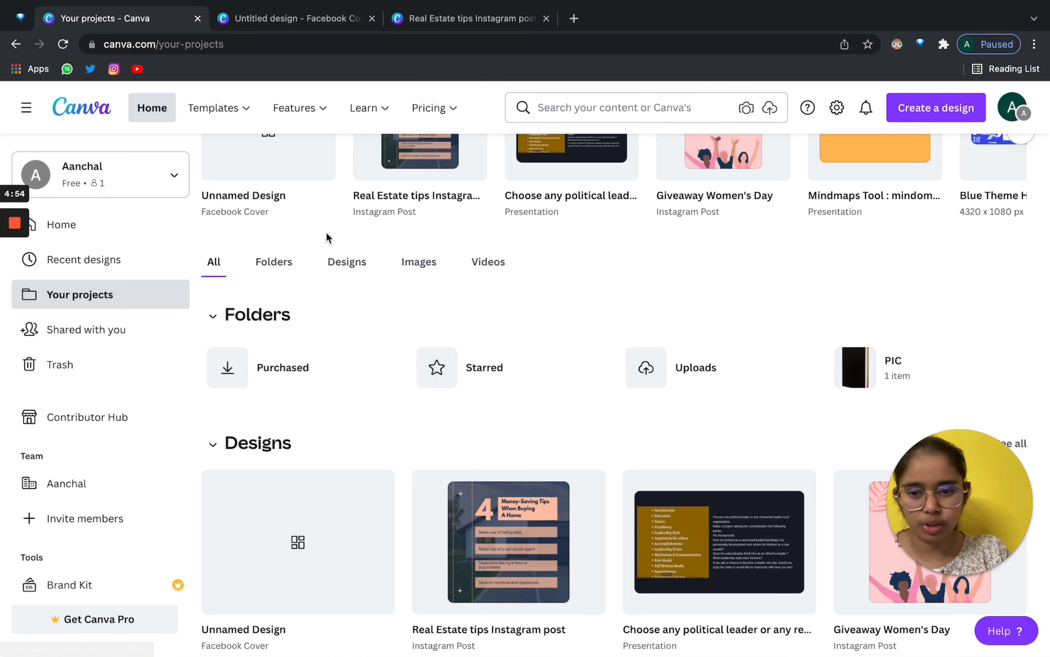
# Filter the projects by Folders, Designs, Images and Videos, then back to All.
pyautogui.click(274, 261)
pyautogui.click(344, 416)
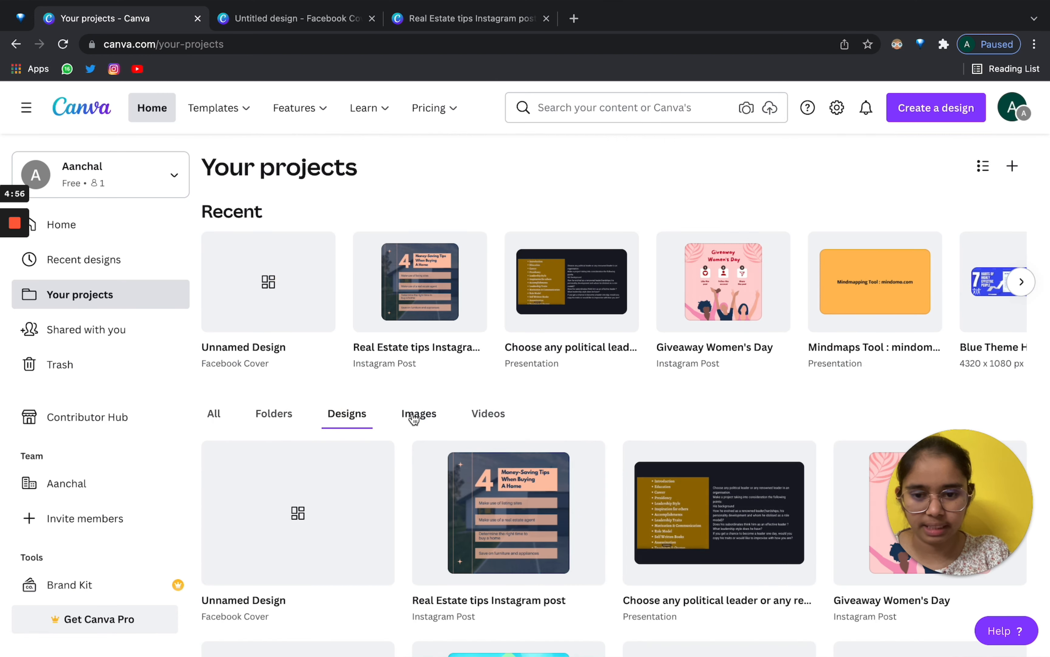
pyautogui.click(415, 415)
pyautogui.click(480, 416)
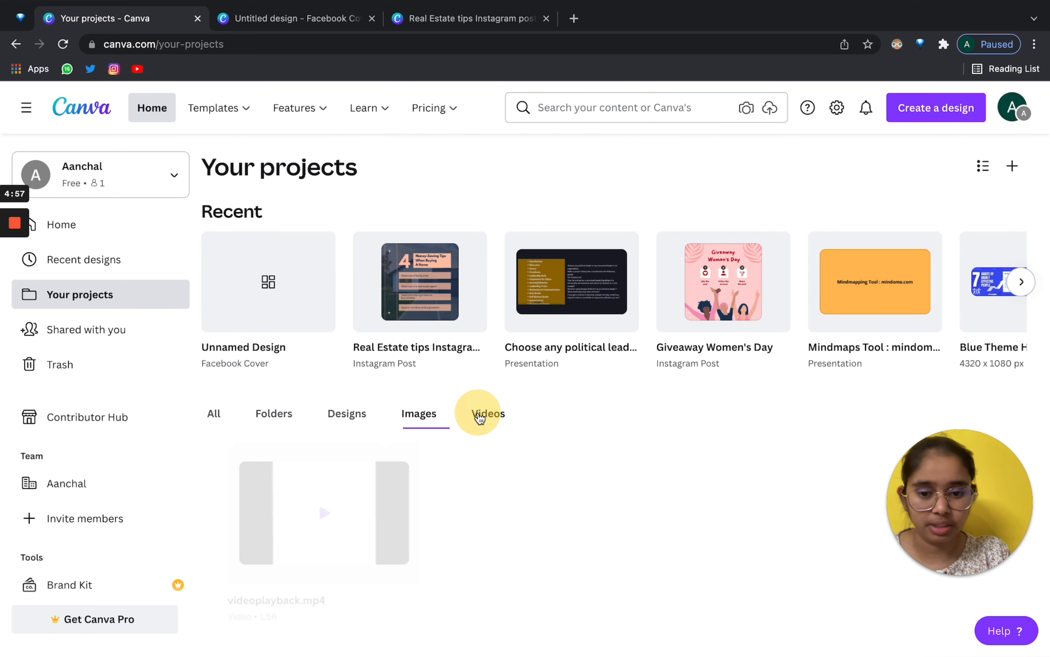
pyautogui.click(216, 414)
pyautogui.scroll(-5, 217, 420)
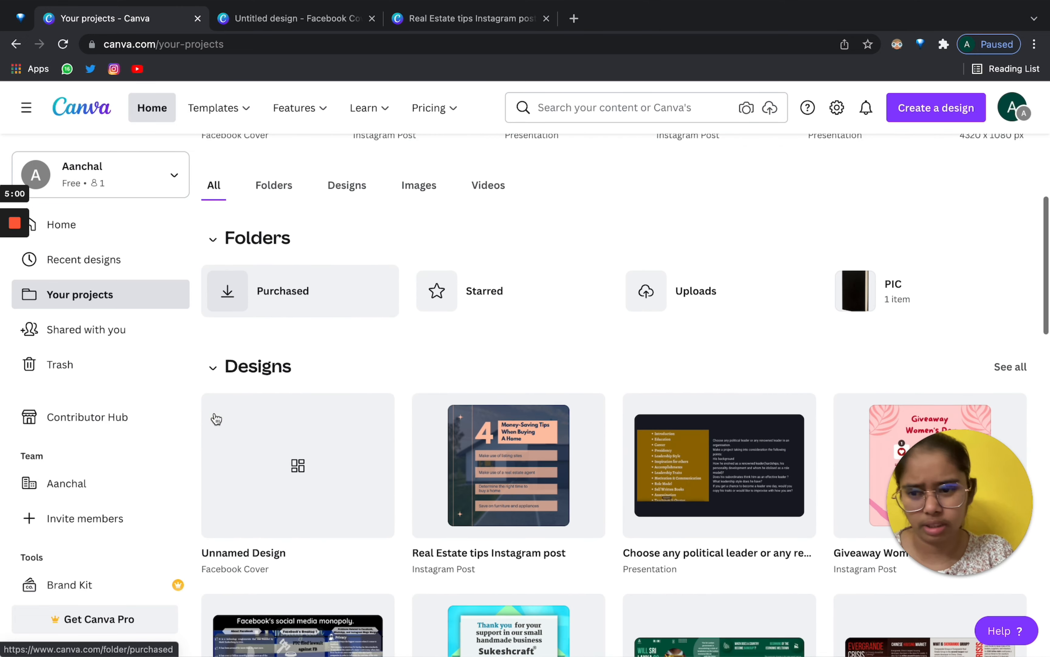
# View the designs shared with you, then open the empty Trash.
pyautogui.click(131, 331)
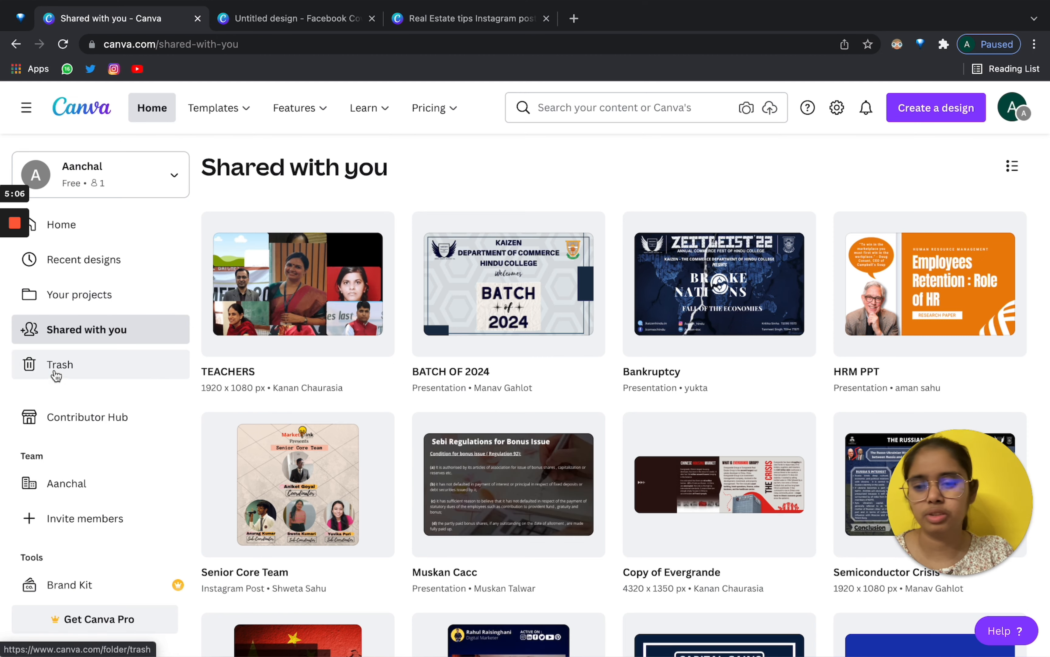
pyautogui.click(78, 300)
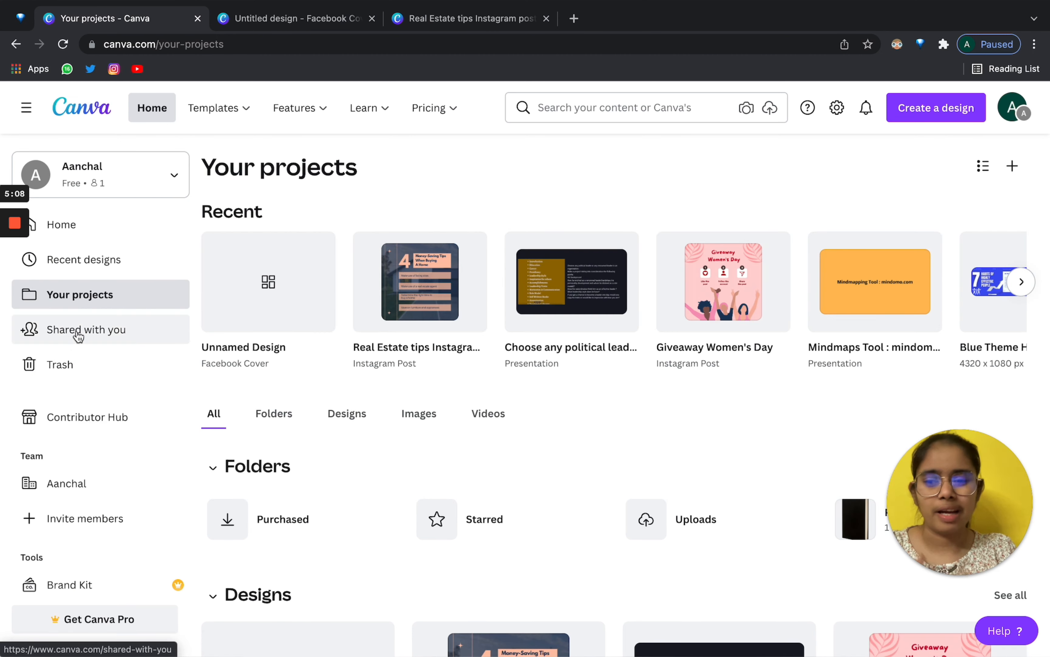
pyautogui.click(78, 332)
pyautogui.scroll(-5, 608, 391)
pyautogui.scroll(-1, 609, 391)
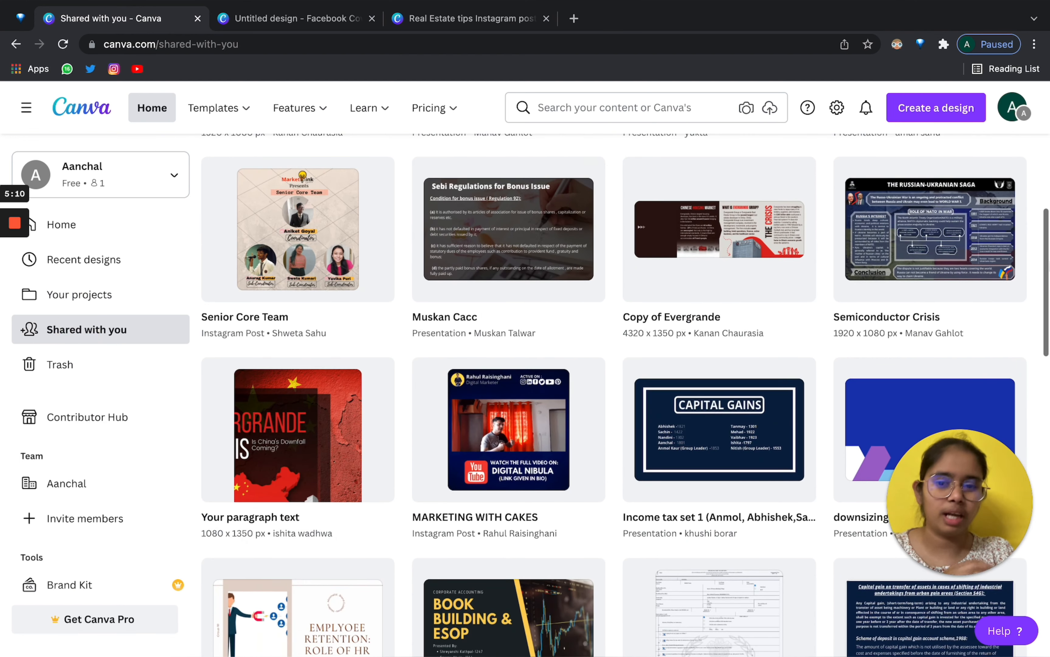
pyautogui.scroll(6, 608, 391)
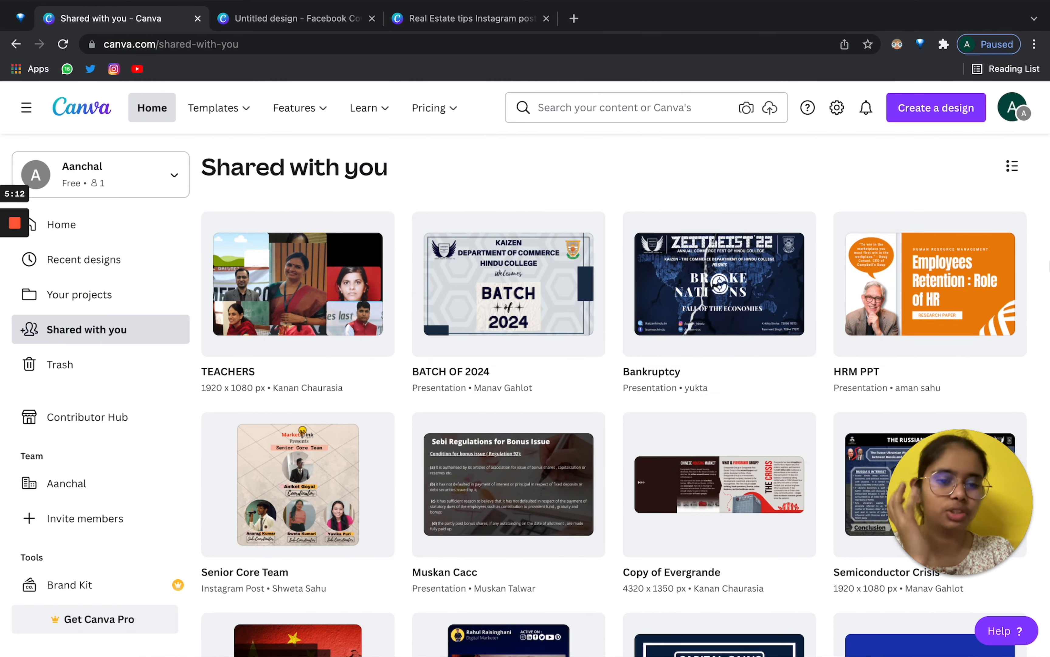
pyautogui.click(74, 374)
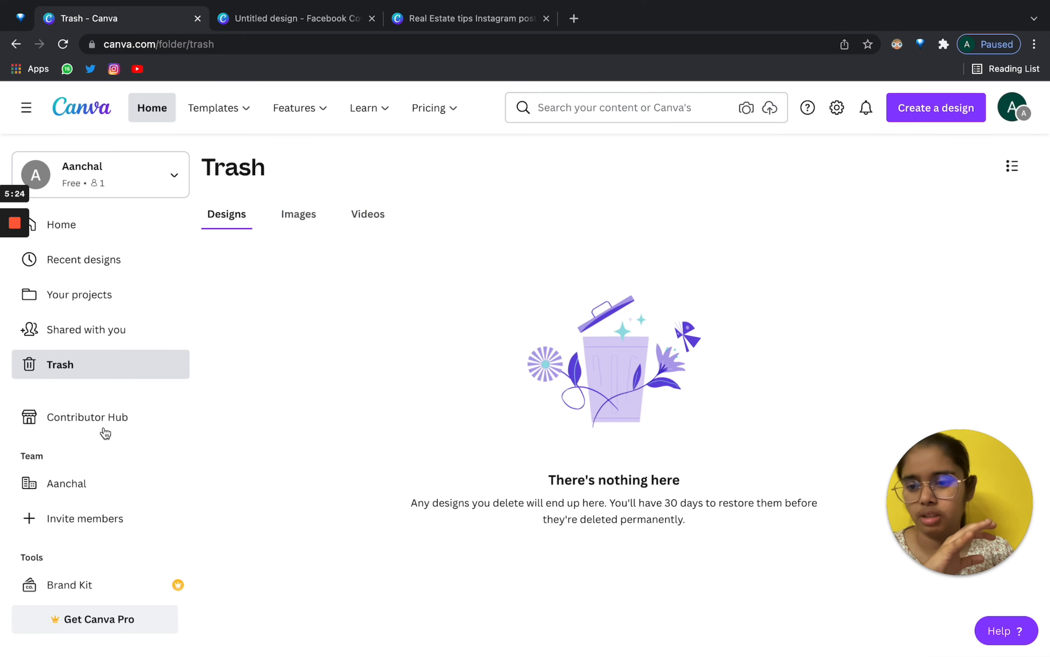
# Open the Contributor Hub upload page for files or a collection of up to 100 items.
pyautogui.click(85, 430)
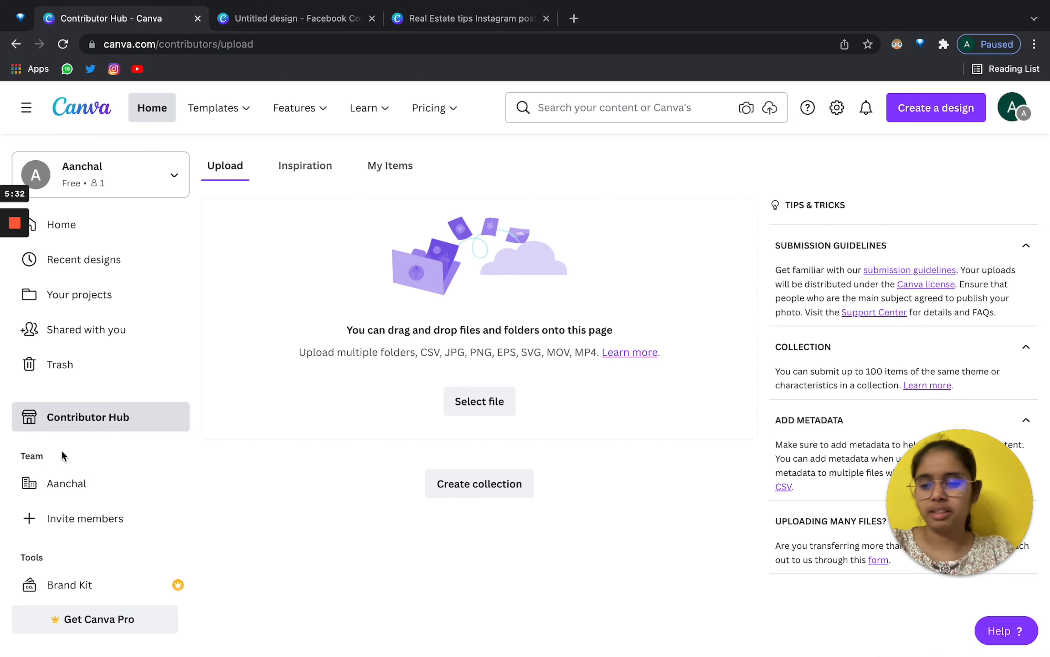
pyautogui.scroll(-1, 62, 449)
pyautogui.scroll(1, 62, 449)
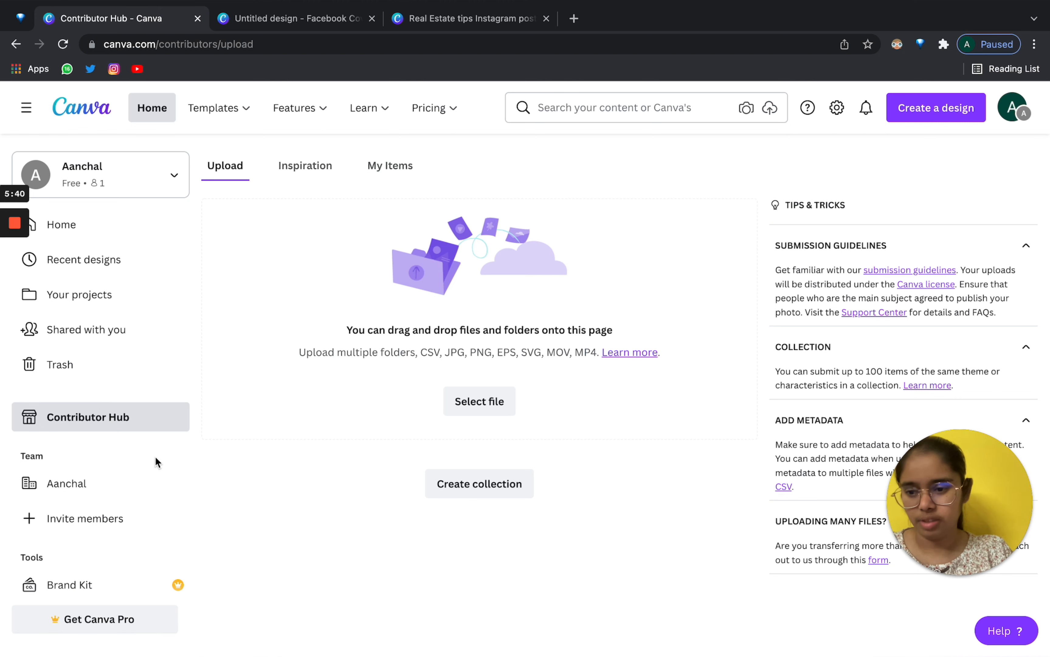
pyautogui.scroll(-1, 97, 573)
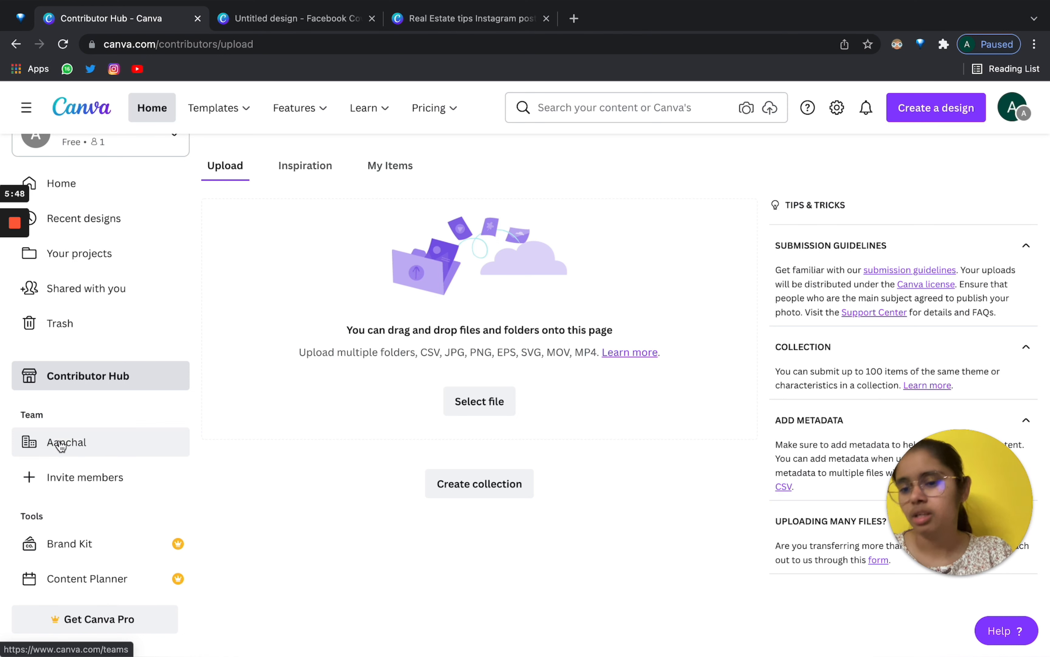
# Open the Brand Kit page of logos, colours and fonts.
pyautogui.click(96, 545)
pyautogui.scroll(-5, 459, 354)
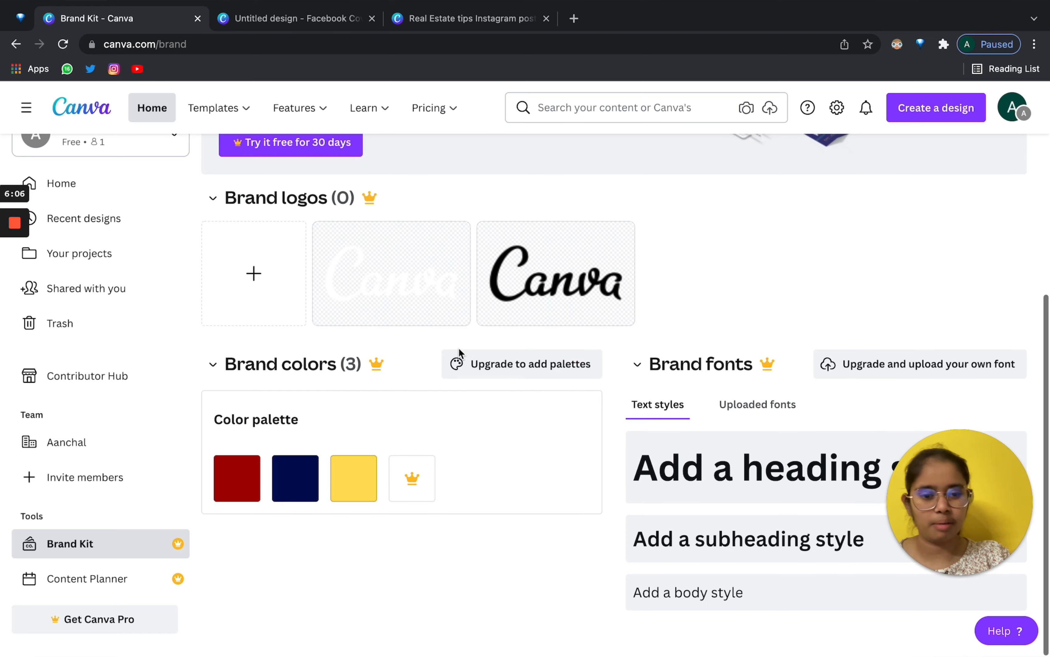
pyautogui.scroll(5, 459, 350)
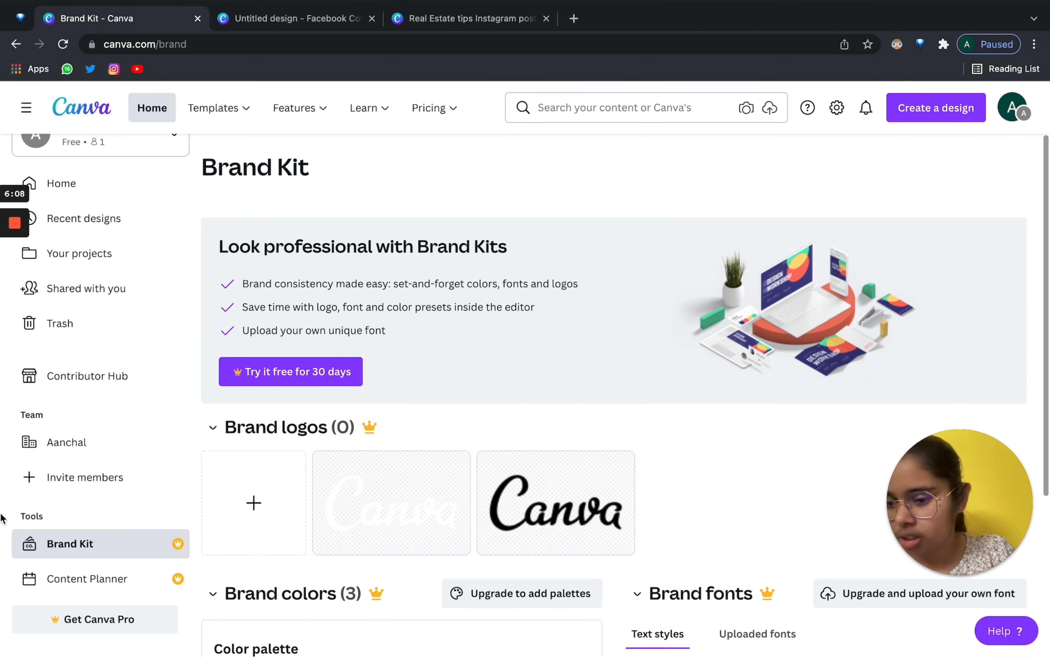
# Open the Content Planner's March 2022 calendar marking World Wildlife Day and Pi Day.
pyautogui.click(74, 587)
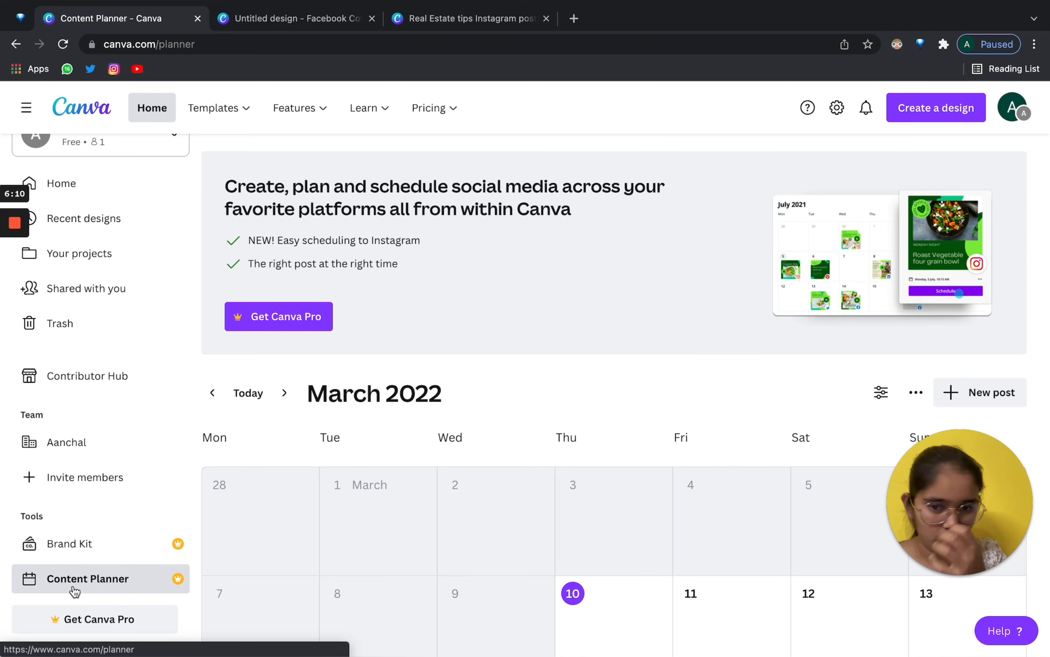
pyautogui.scroll(-5, 379, 530)
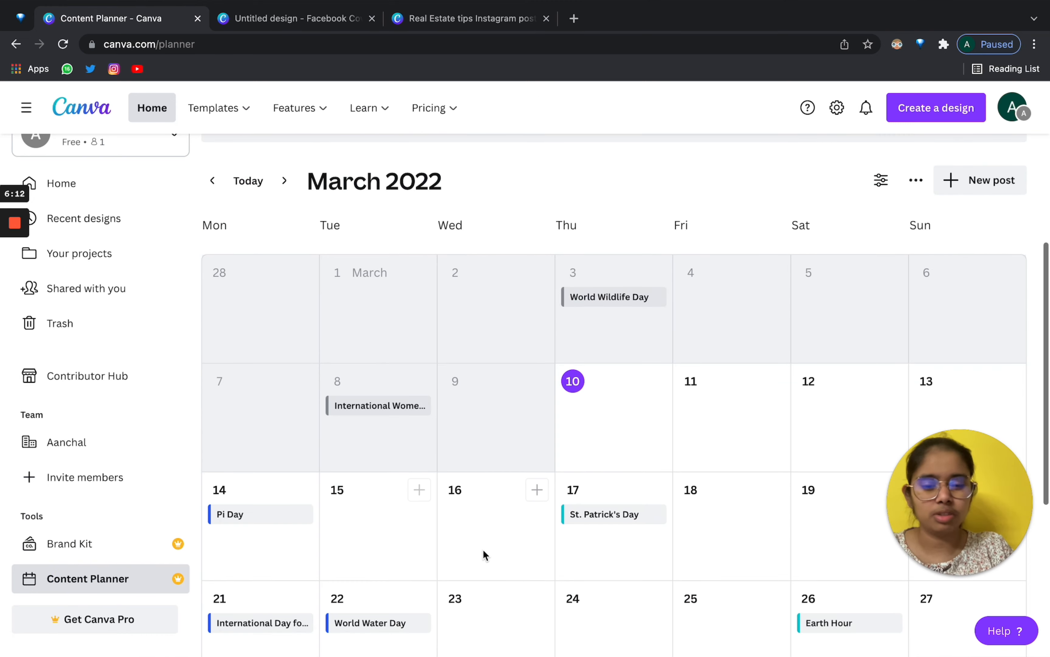
pyautogui.scroll(-7, 483, 550)
pyautogui.scroll(10, 644, 434)
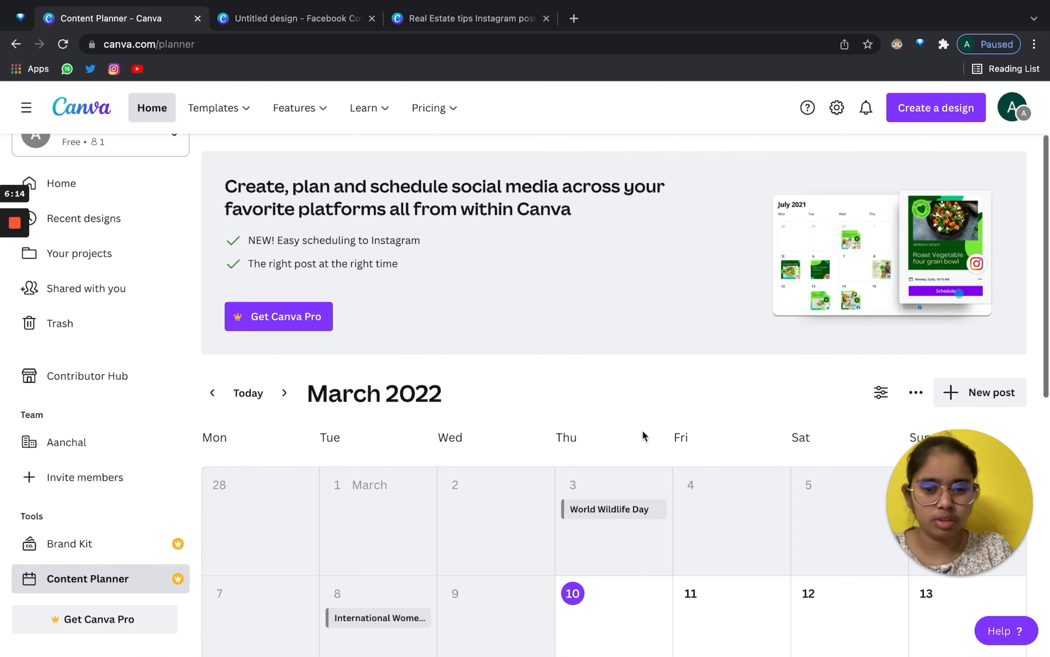
pyautogui.scroll(-10, 697, 455)
pyautogui.scroll(5, 698, 455)
pyautogui.scroll(2, 697, 455)
pyautogui.scroll(-5, 780, 521)
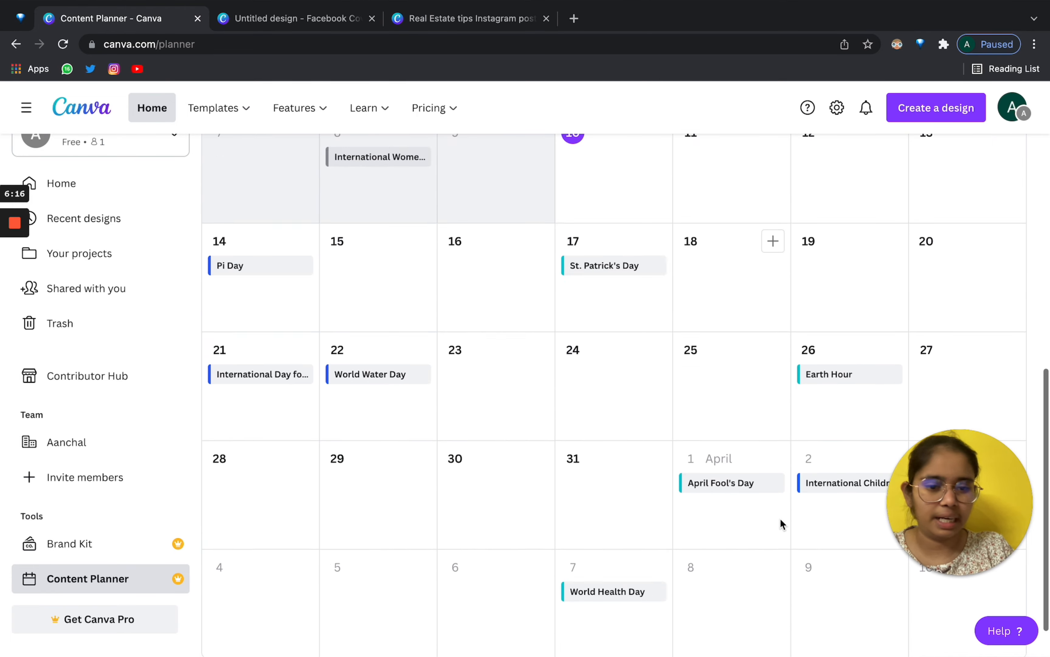
pyautogui.scroll(2, 781, 519)
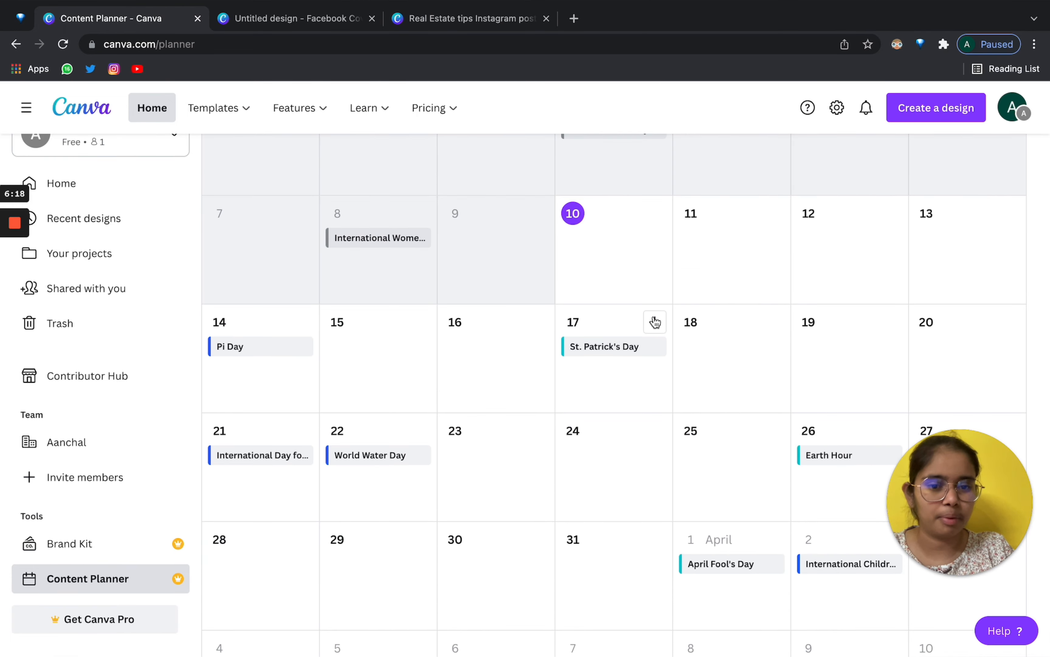
# Start planning a post for March 17, then dismiss the design picker without choosing.
pyautogui.click(655, 322)
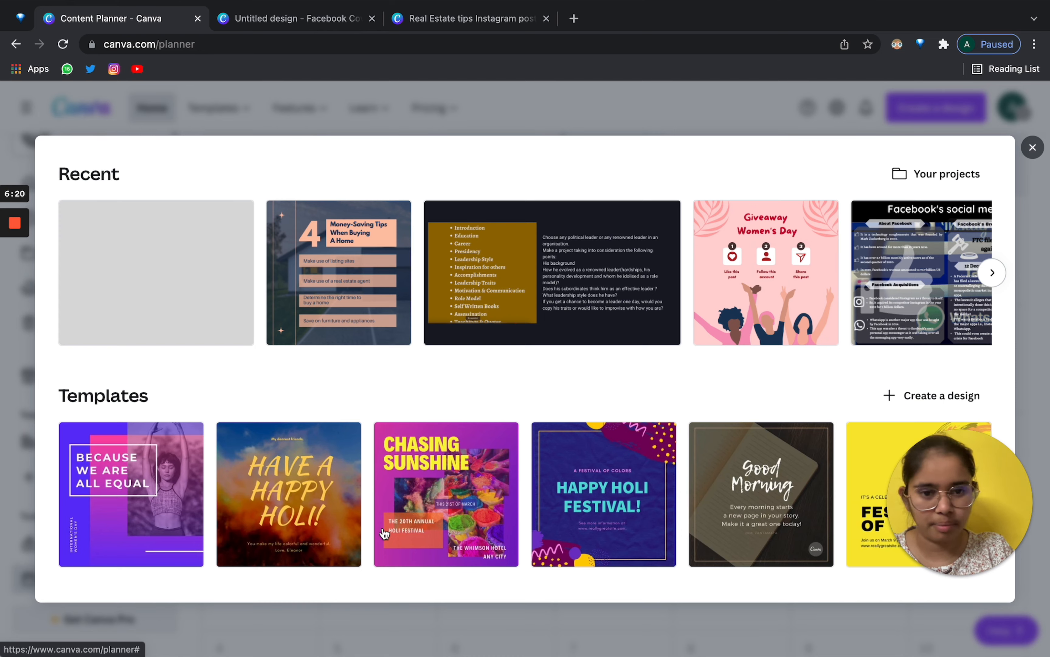
pyautogui.click(1033, 148)
pyautogui.scroll(5, 677, 375)
pyautogui.scroll(1, 72, 304)
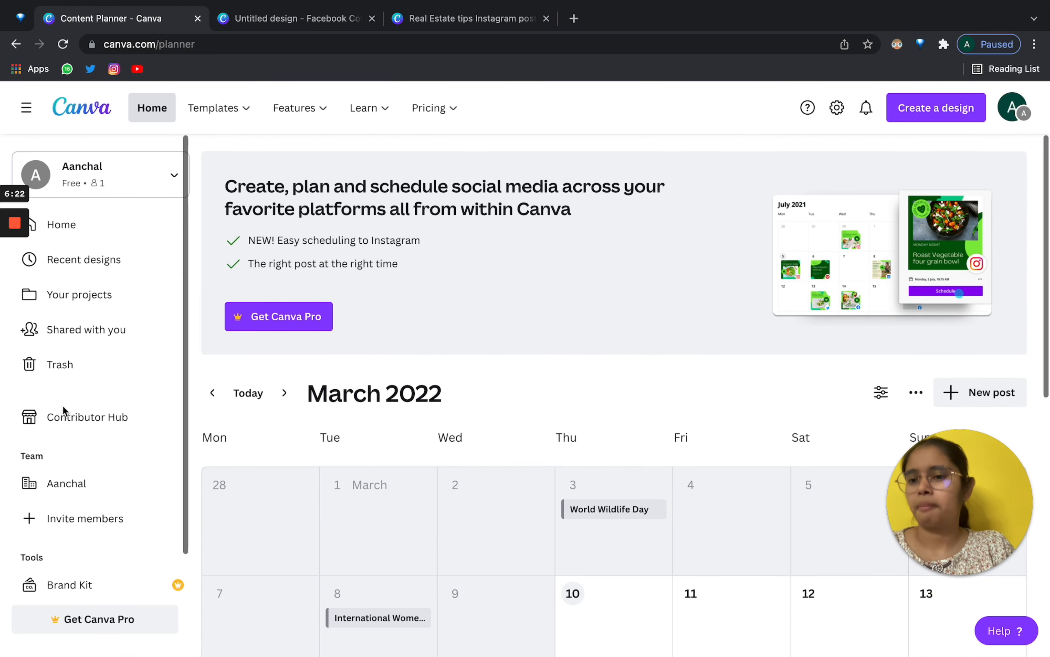
# Go Home and create a new blank Instagram Post design in its own tab.
pyautogui.click(70, 232)
pyautogui.scroll(-6, 425, 364)
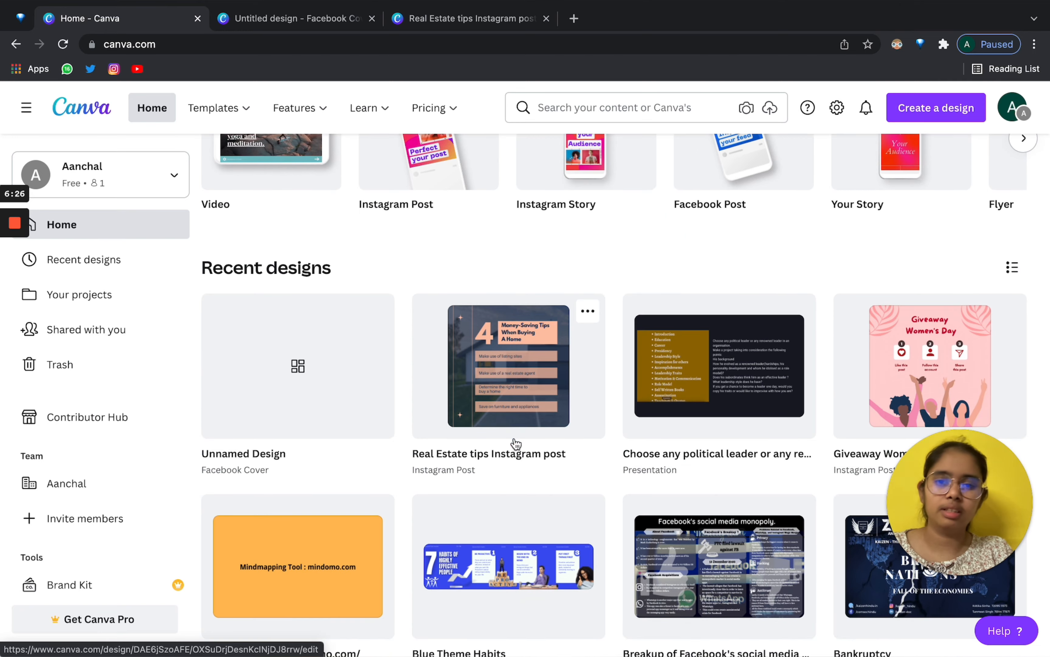
pyautogui.scroll(6, 368, 394)
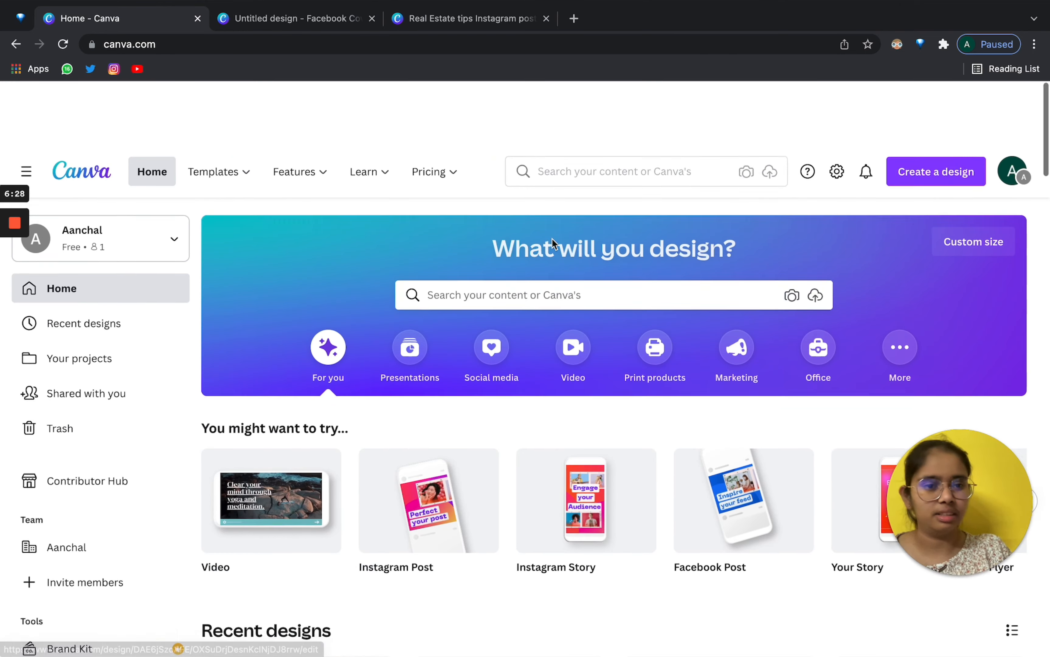
pyautogui.click(949, 116)
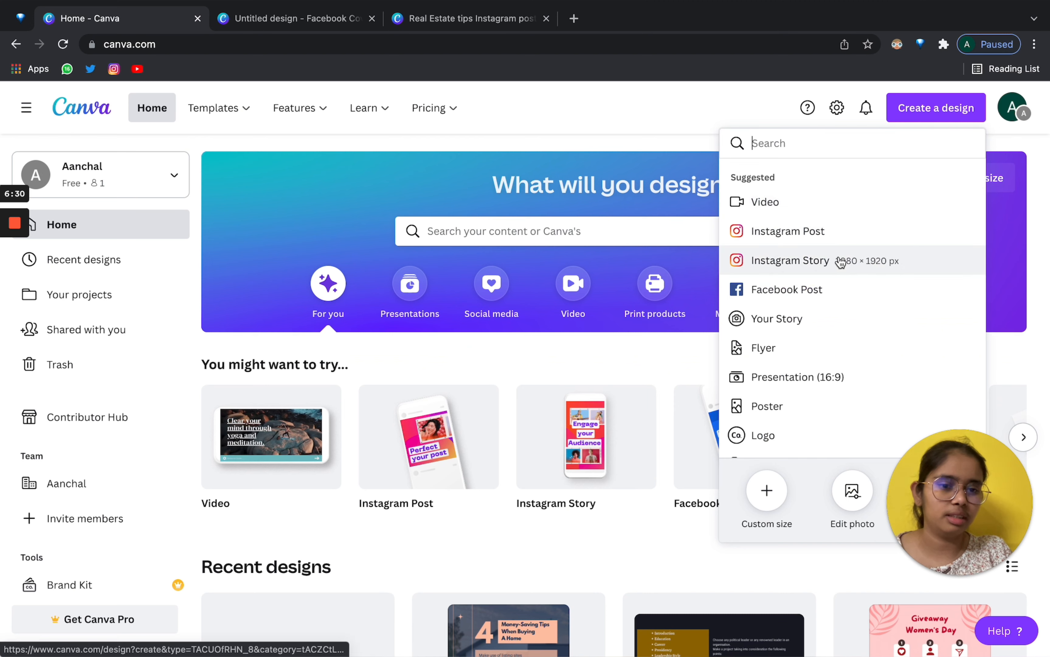
pyautogui.click(830, 226)
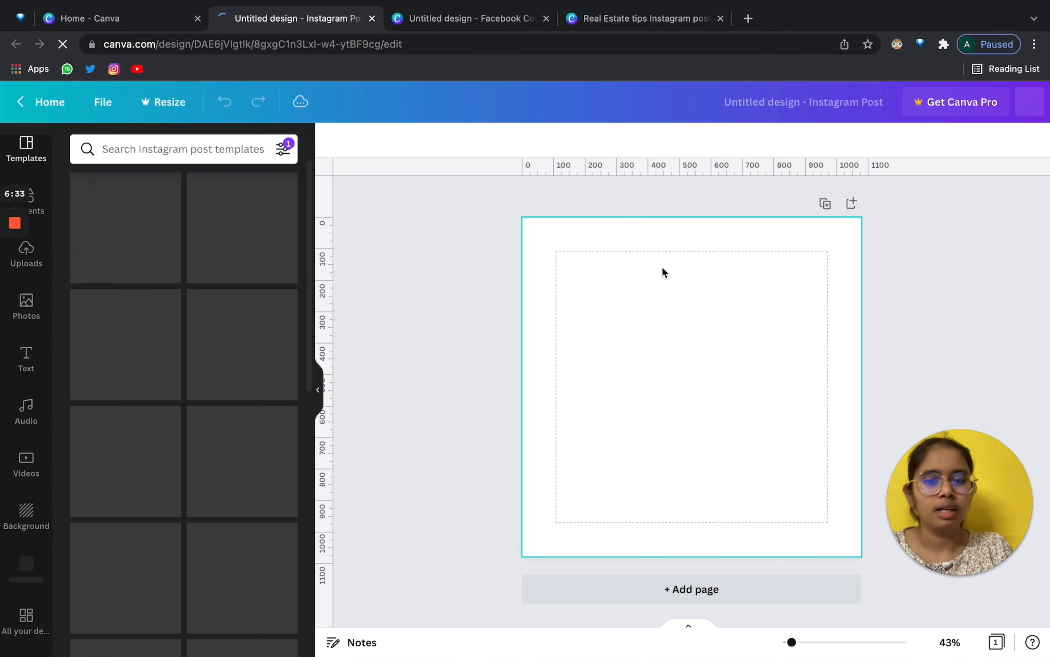
pyautogui.click(653, 283)
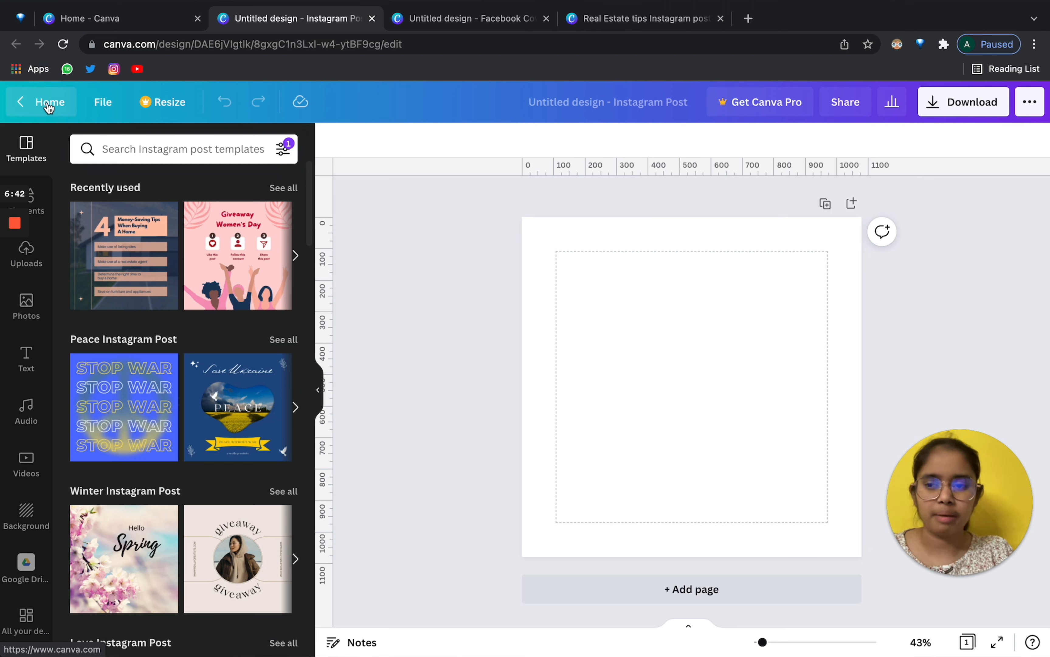
# Turn off rulers and guides and the dashed margins from the File menu, briefly checking Resize.
pyautogui.click(90, 101)
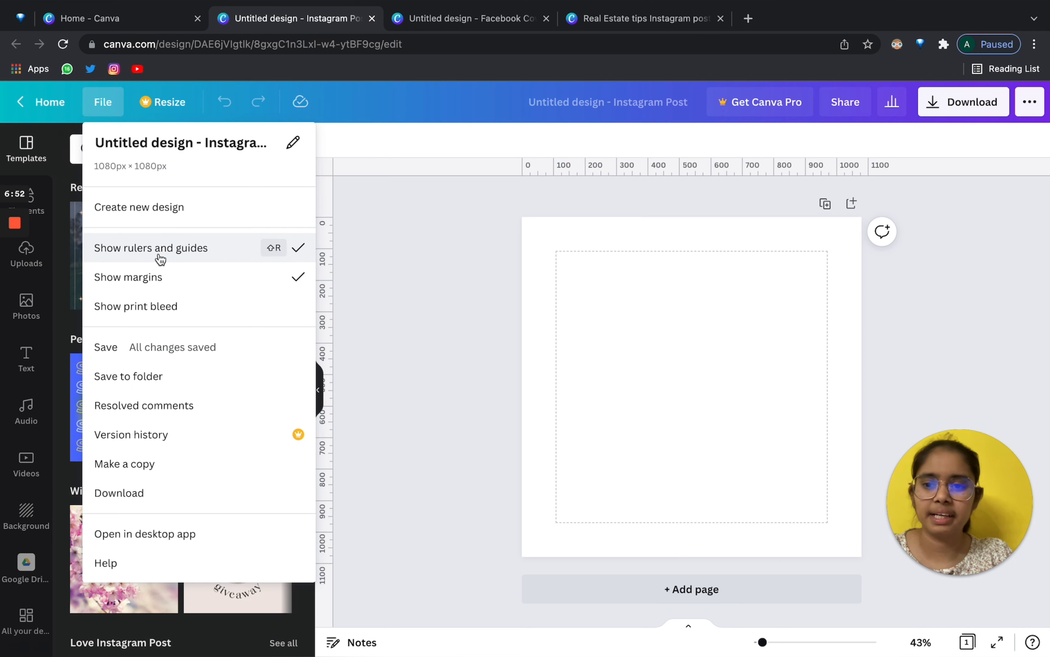
pyautogui.click(169, 247)
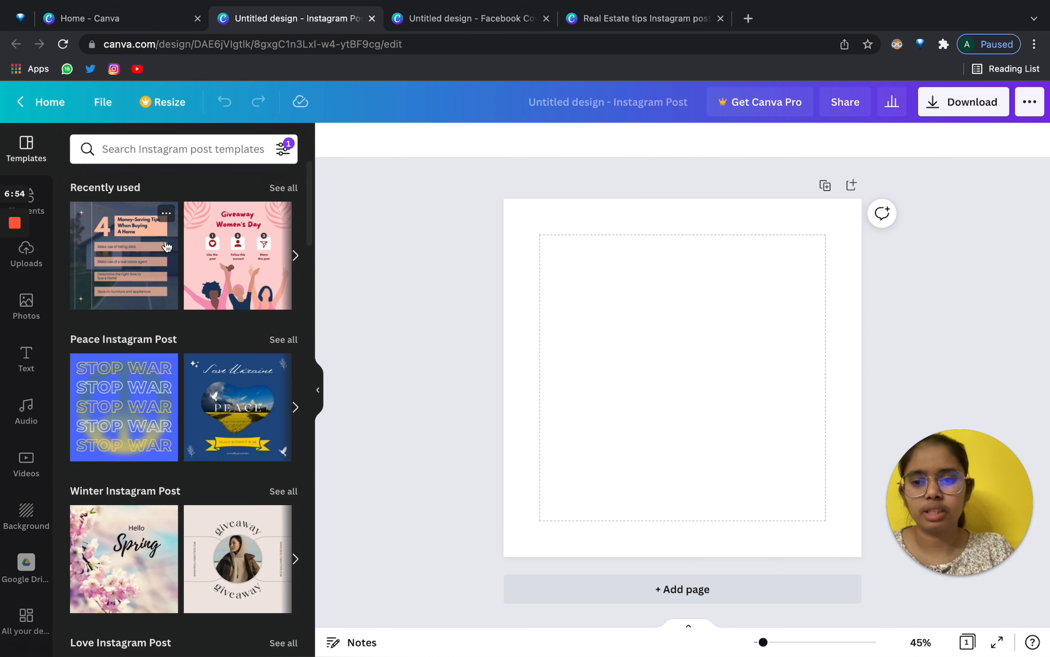
pyautogui.click(155, 108)
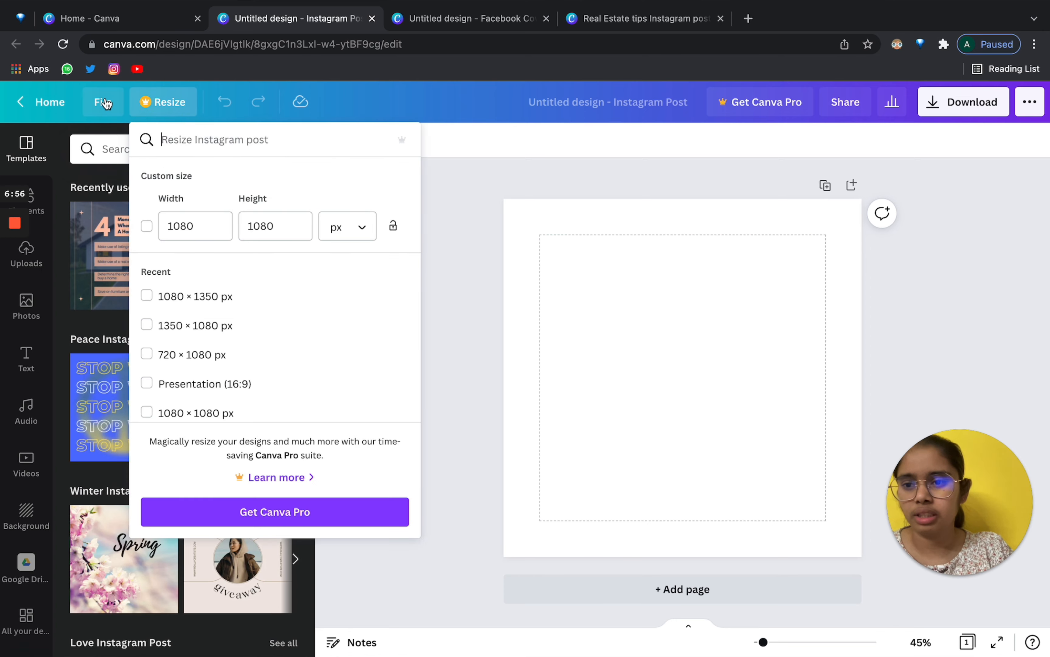
pyautogui.click(97, 105)
pyautogui.click(169, 277)
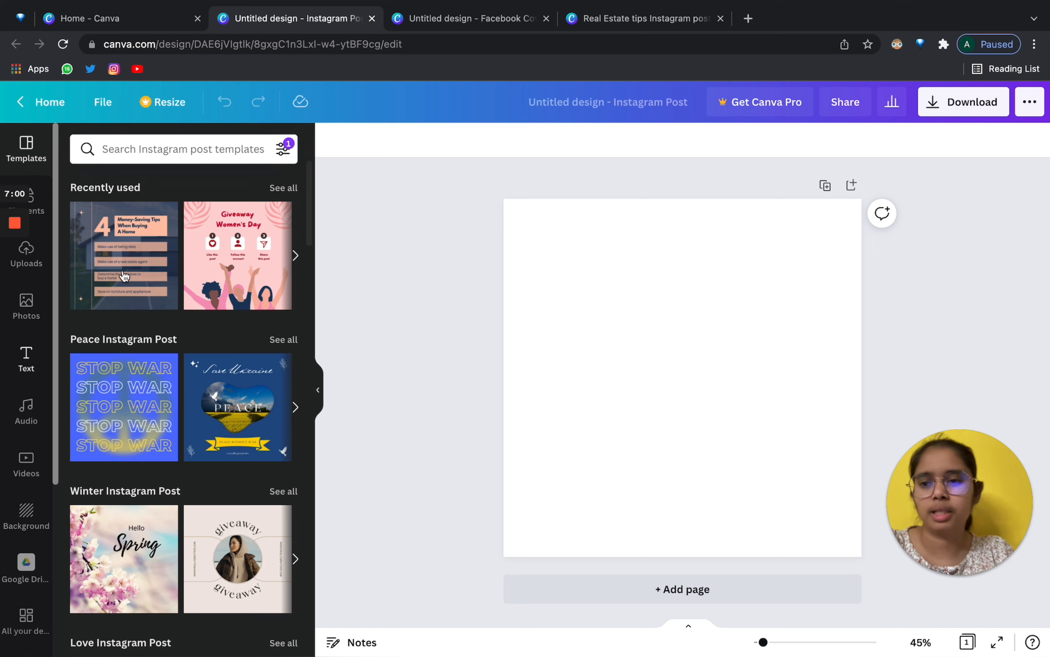
# Turn rulers and guides back on and collapse the Templates panel for more room.
pyautogui.click(103, 102)
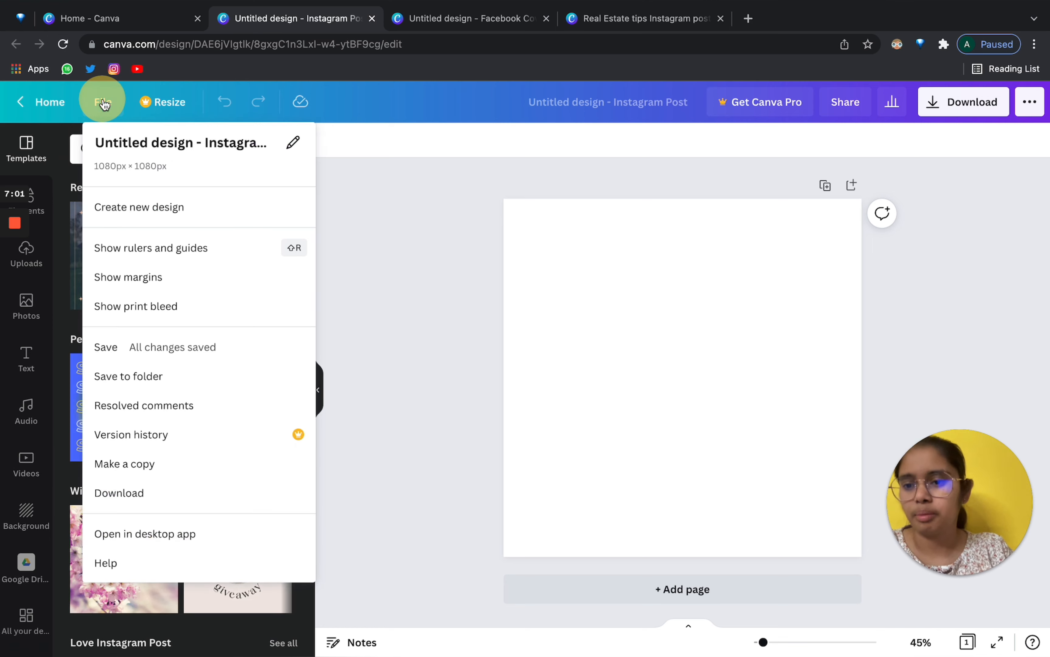
pyautogui.click(165, 246)
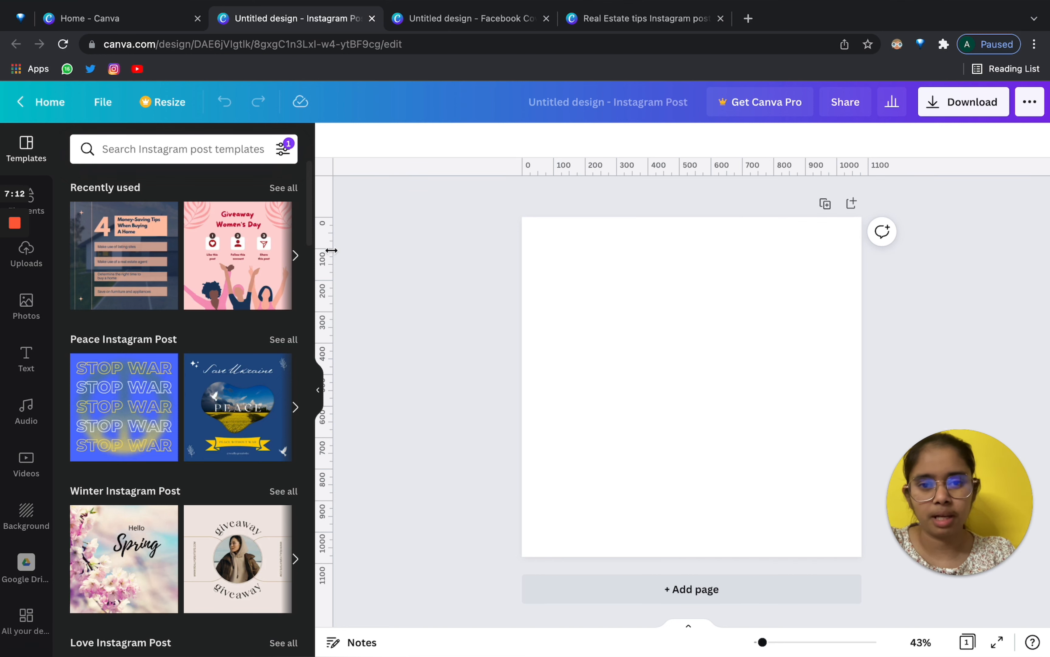
pyautogui.click(318, 390)
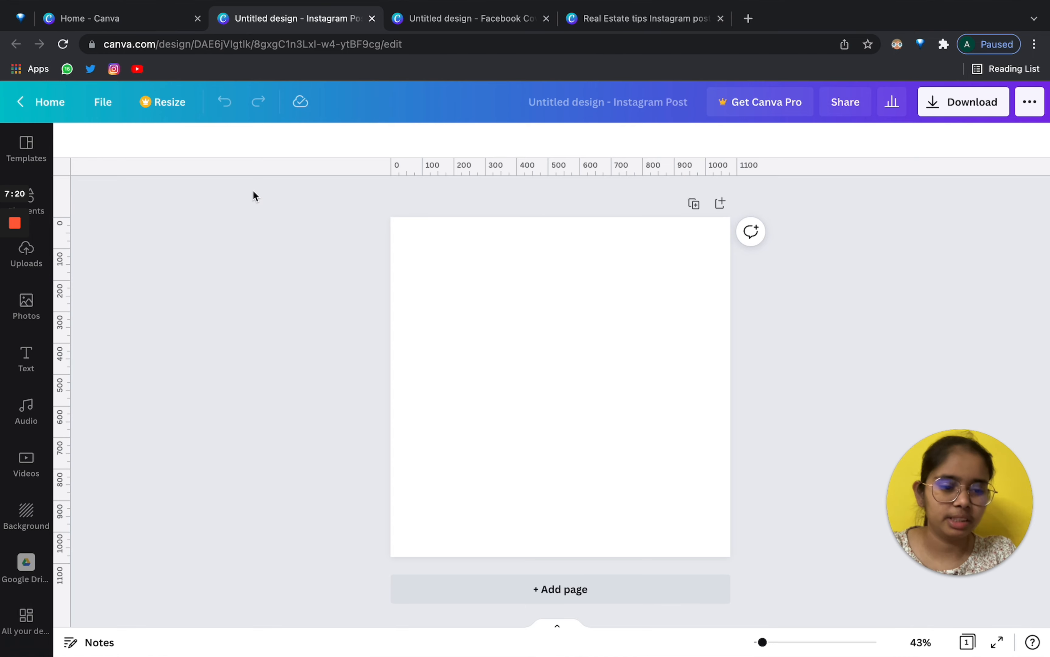
pyautogui.click(103, 102)
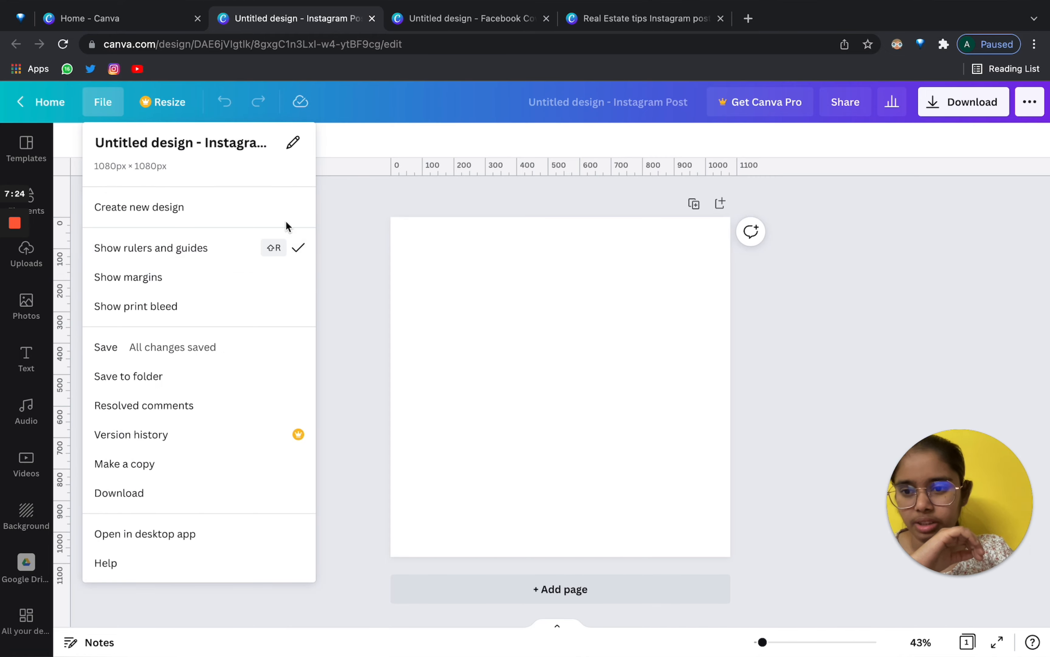
pyautogui.click(451, 278)
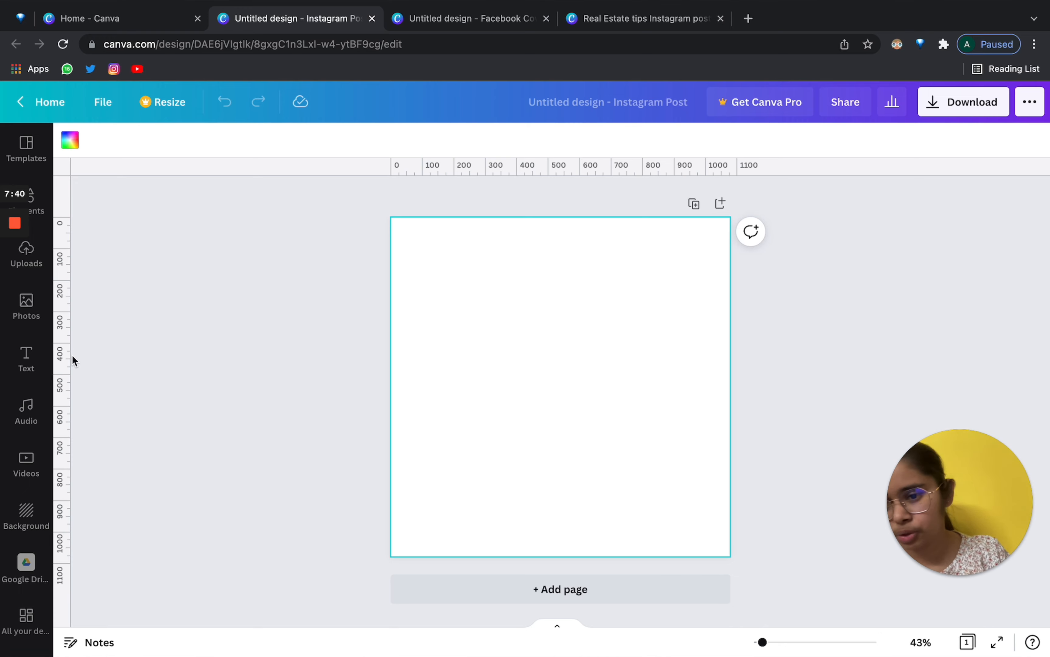
# Drag guides from the rulers to frame the page, near 108 and 972.
pyautogui.moveTo(68, 357); pyautogui.dragTo(419, 365)
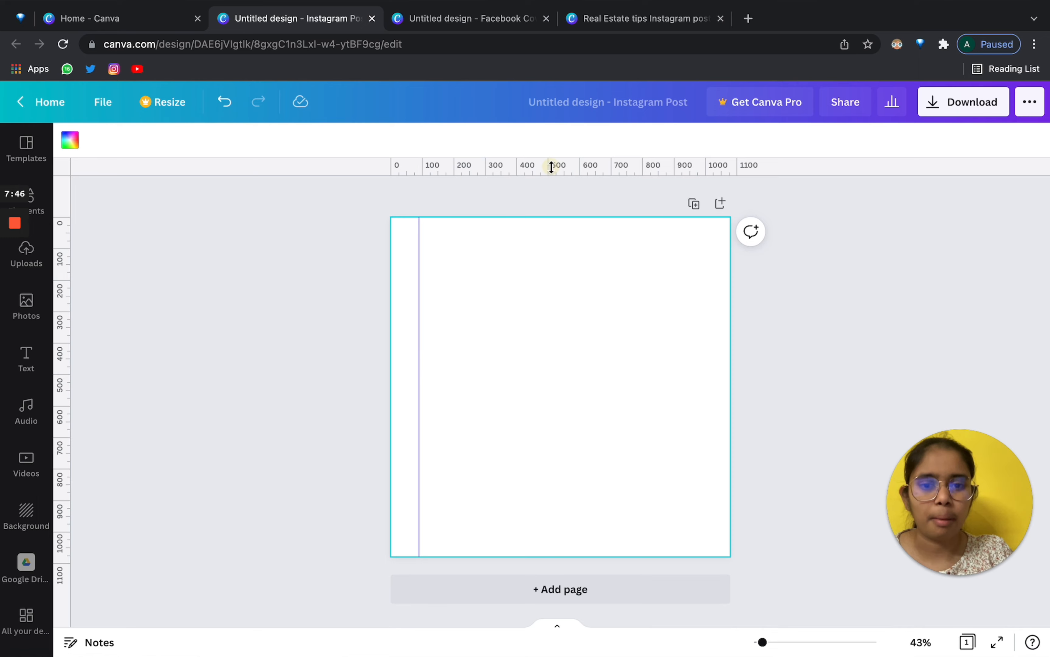
pyautogui.moveTo(553, 167); pyautogui.dragTo(553, 252)
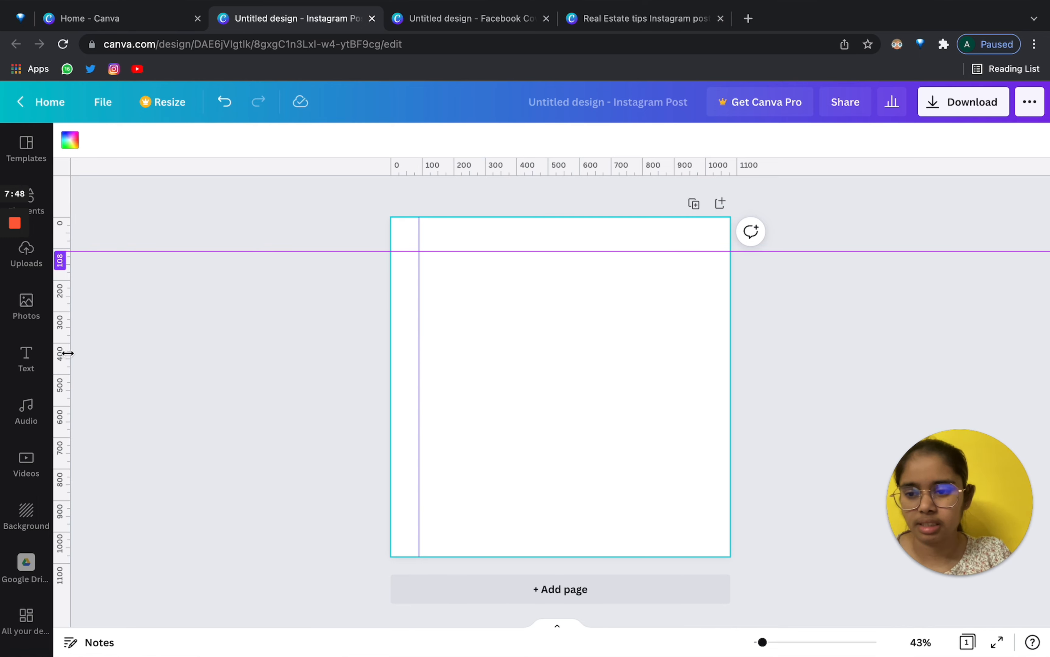
pyautogui.moveTo(66, 352); pyautogui.dragTo(697, 380)
pyautogui.moveTo(583, 168); pyautogui.dragTo(577, 523)
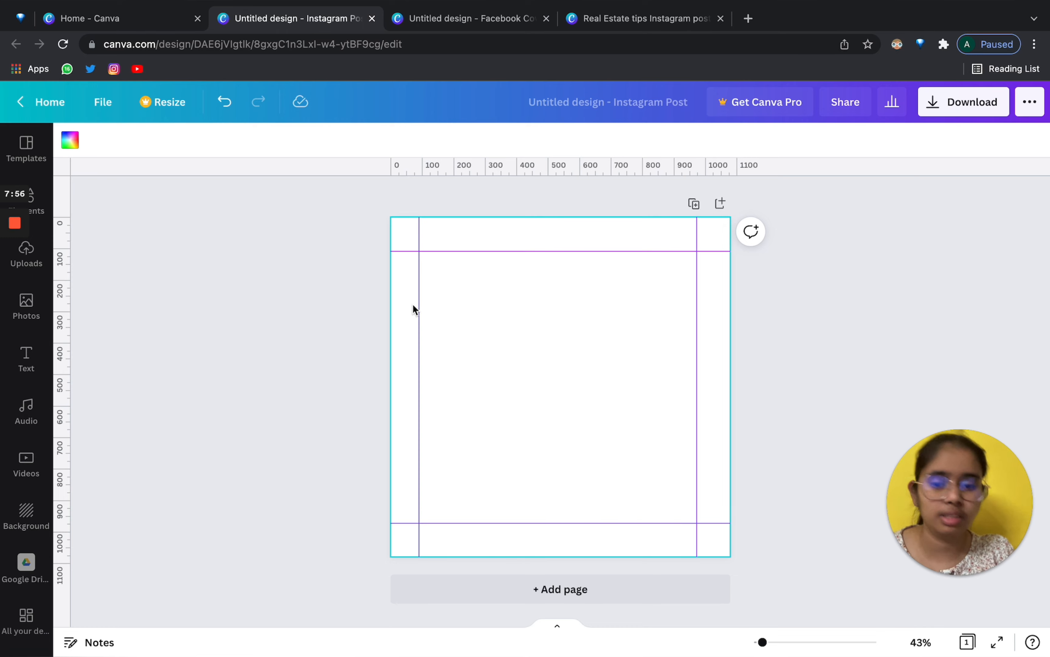
# Drag the left, top and right guides back off the page to delete them.
pyautogui.moveTo(418, 307); pyautogui.dragTo(29, 304)
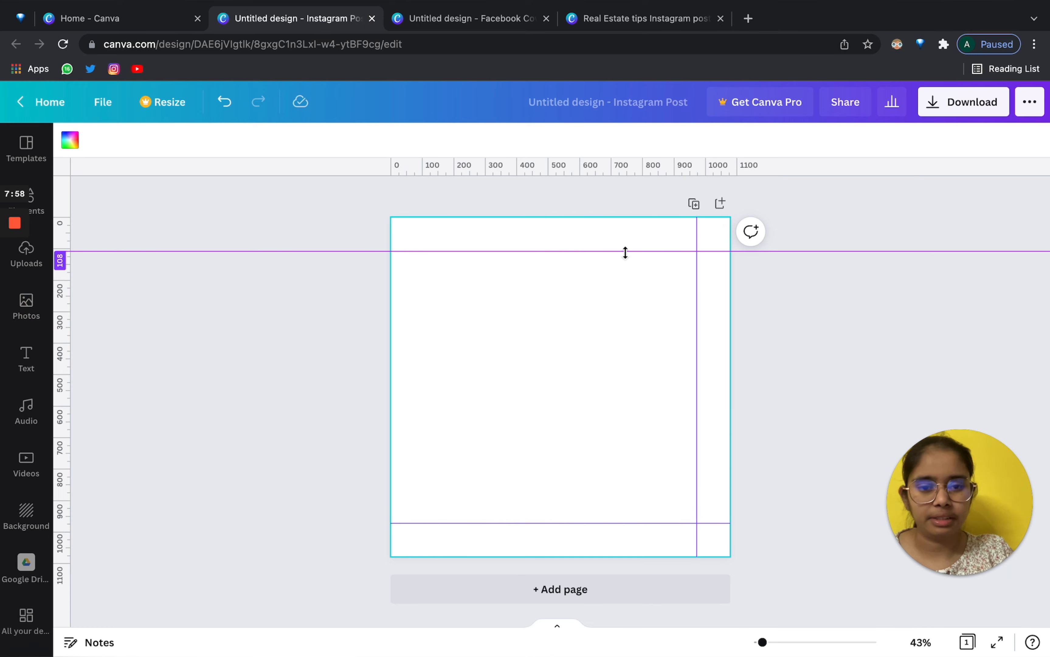
pyautogui.moveTo(624, 252); pyautogui.dragTo(626, 93)
pyautogui.moveTo(697, 345); pyautogui.dragTo(1017, 323)
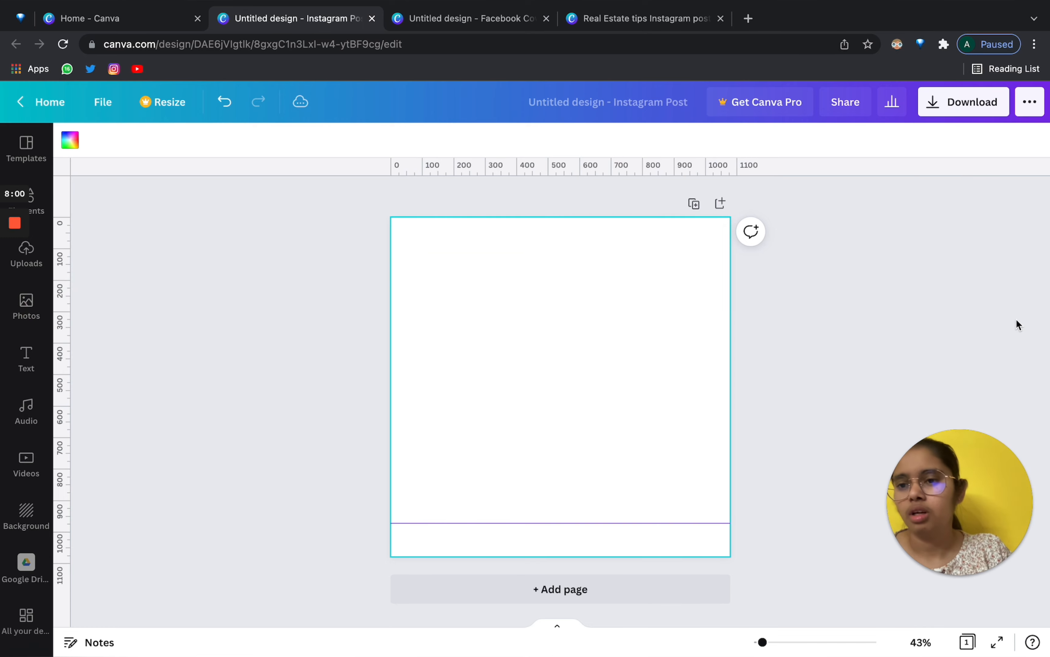
pyautogui.click(101, 102)
# Hide rulers and guides, then switch on Show margins and Show print bleed.
pyautogui.click(165, 242)
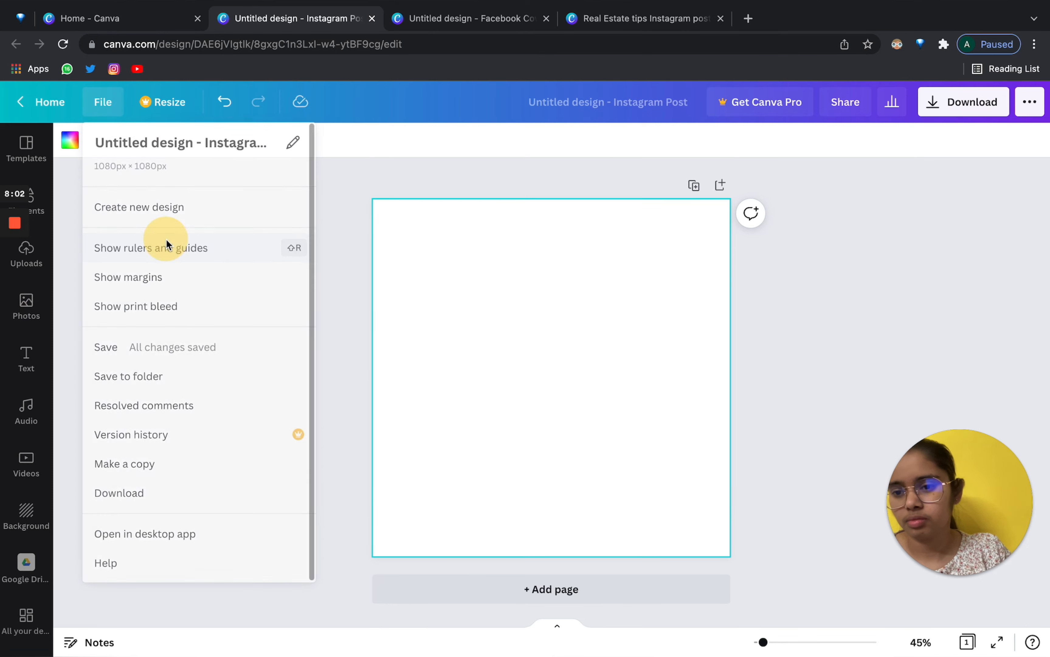
pyautogui.click(97, 102)
pyautogui.click(97, 102)
pyautogui.click(125, 276)
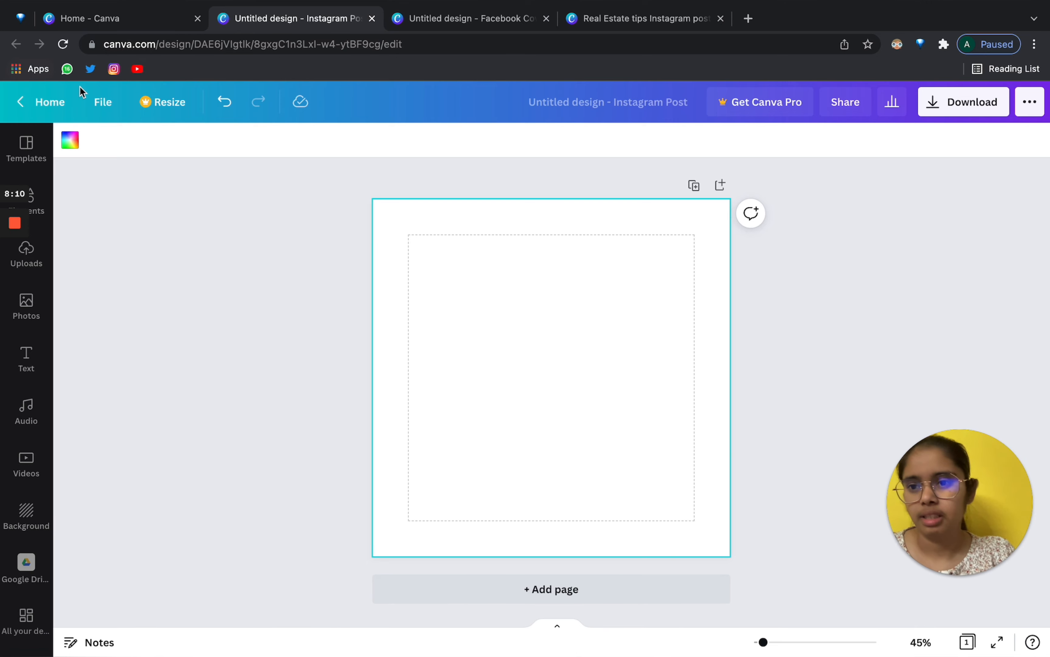
pyautogui.click(100, 102)
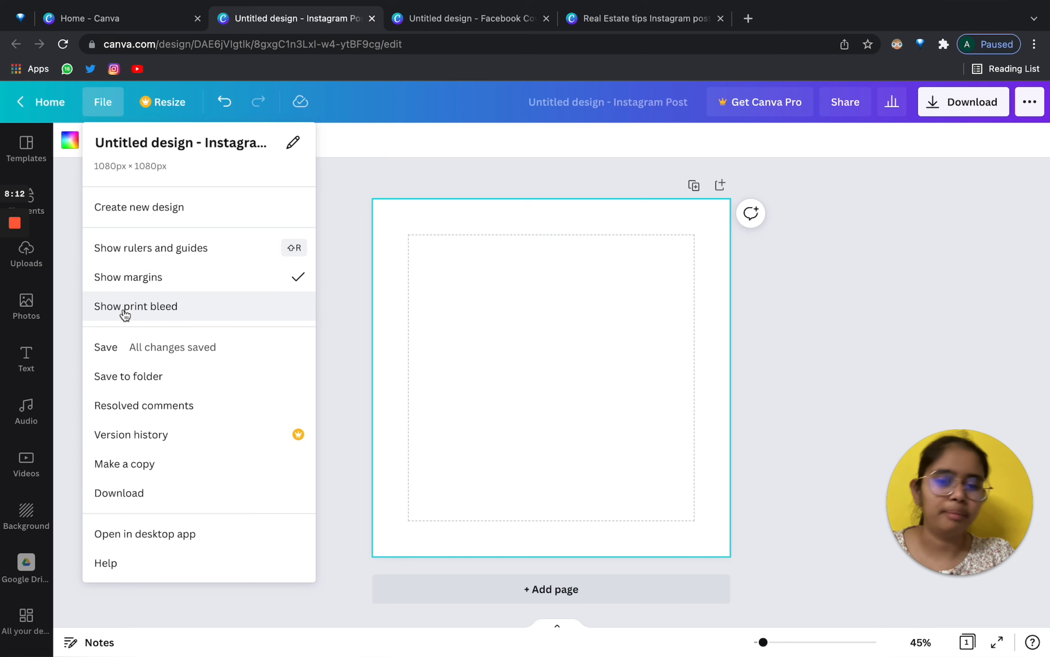
pyautogui.click(137, 307)
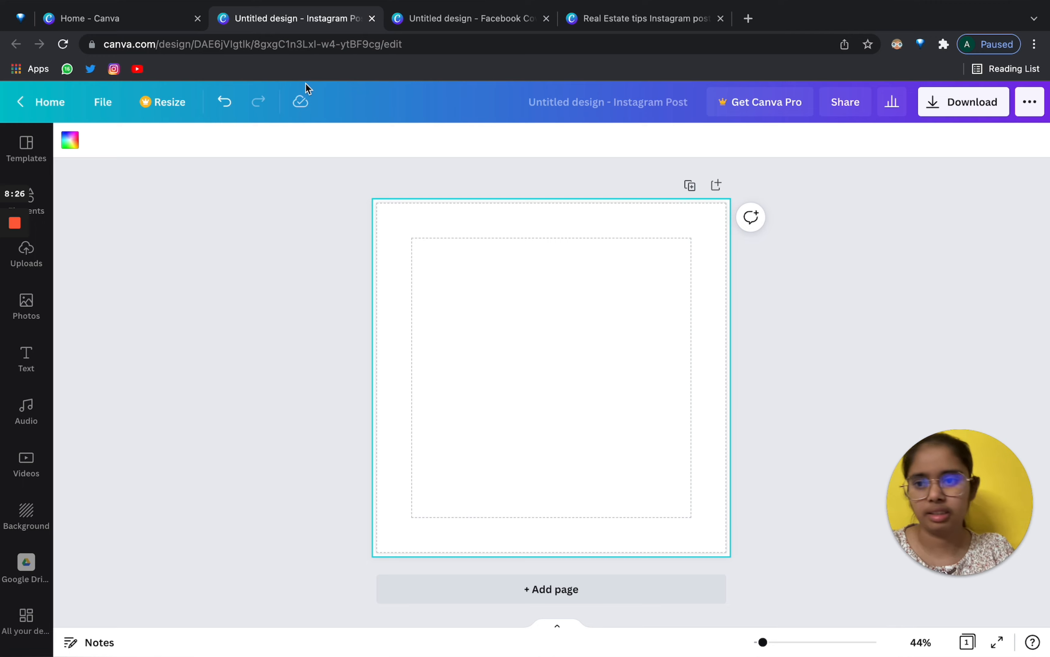
pyautogui.click(103, 104)
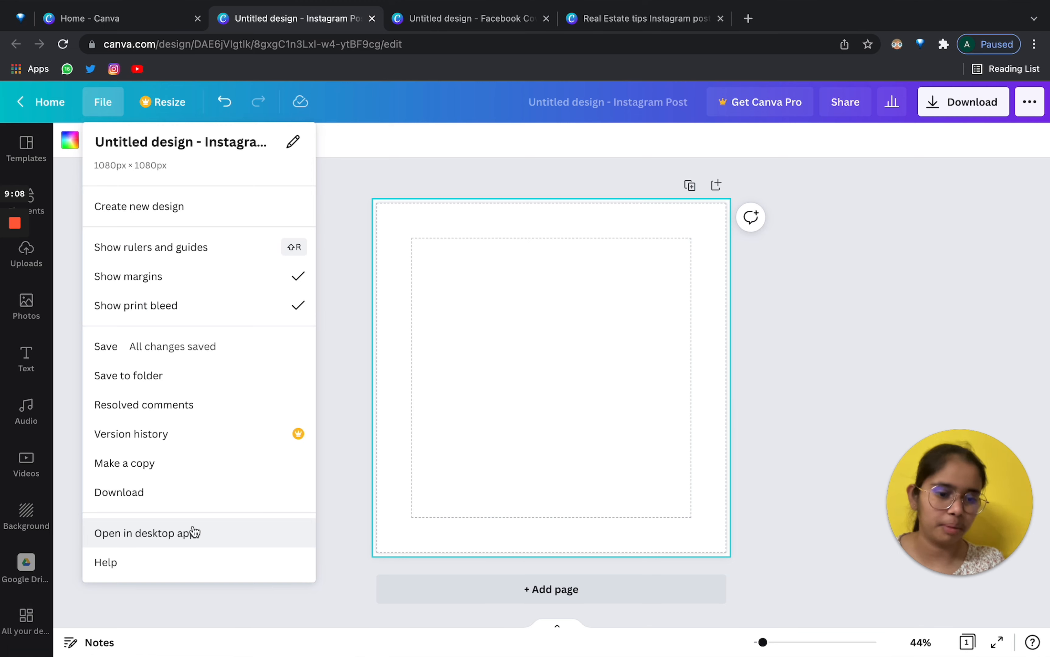
# Review the Resize size options a few times, then bring up the Instagram post templates.
pyautogui.click(493, 340)
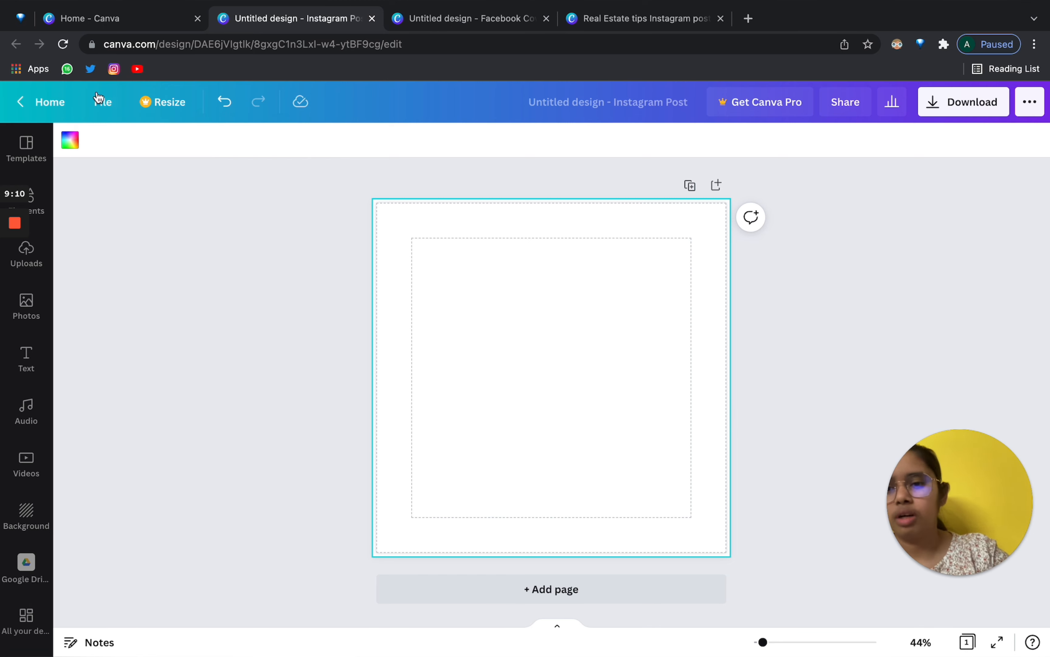
pyautogui.click(159, 101)
pyautogui.scroll(-1, 266, 273)
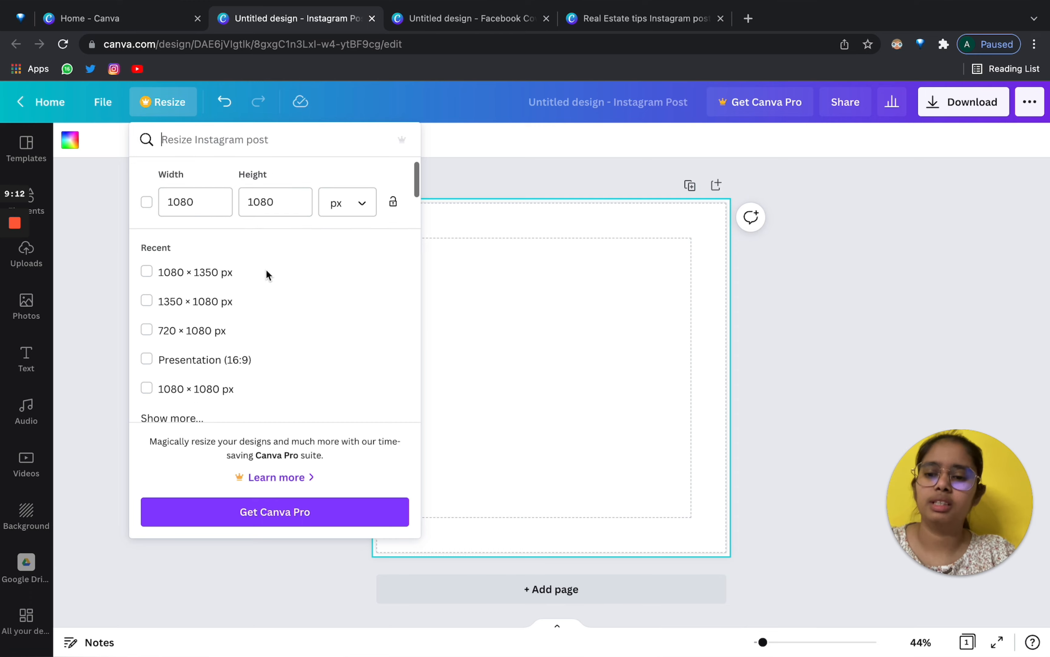
pyautogui.scroll(1, 265, 274)
pyautogui.click(681, 296)
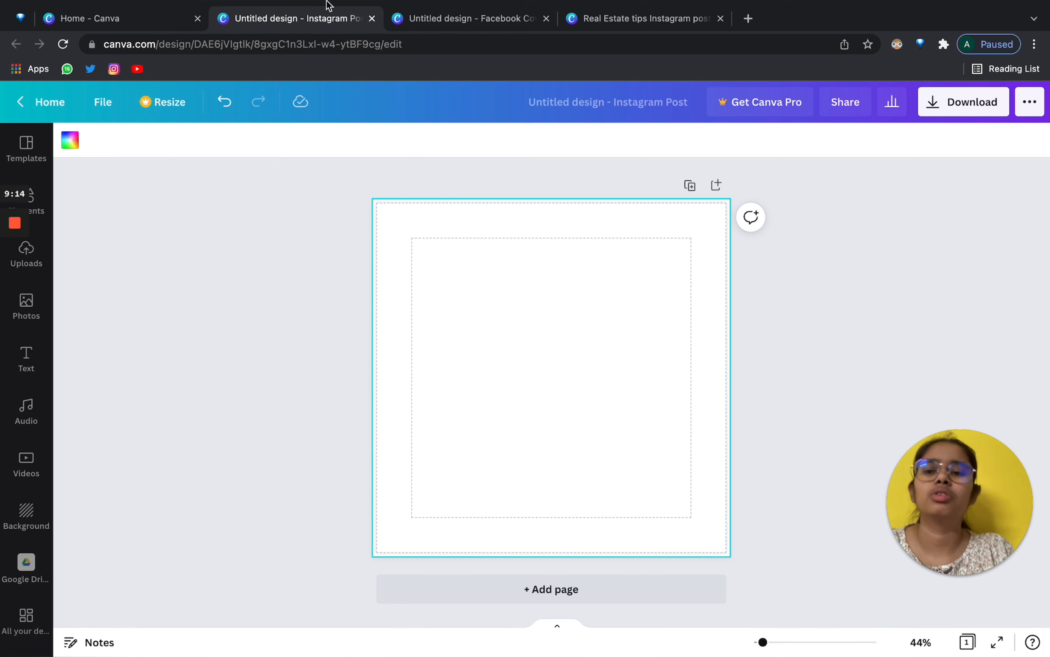
pyautogui.click(158, 102)
pyautogui.click(668, 389)
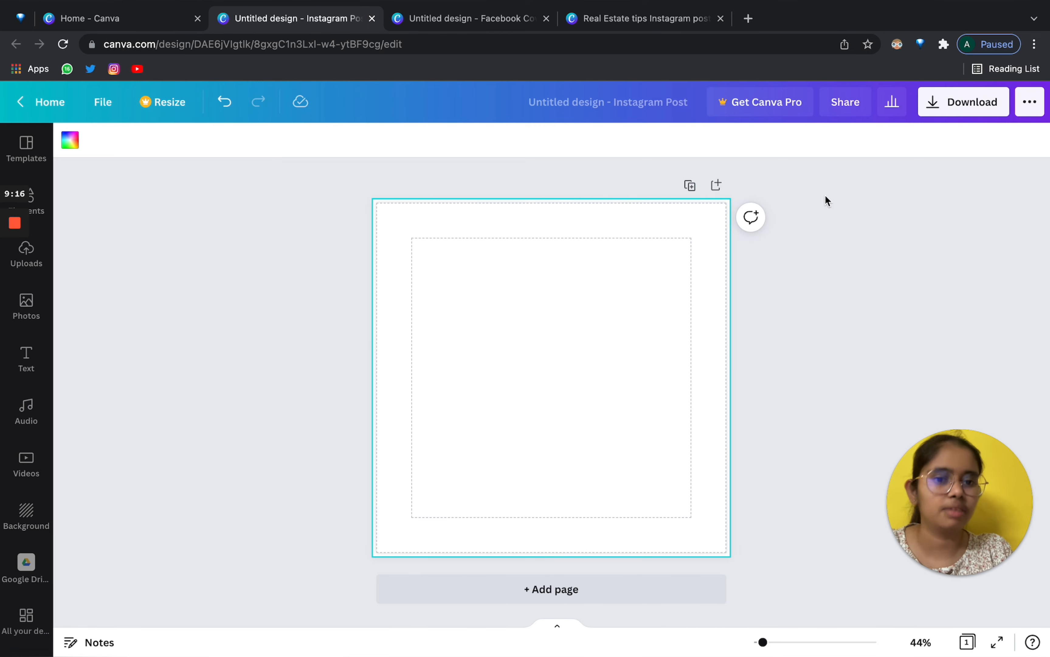
pyautogui.click(148, 102)
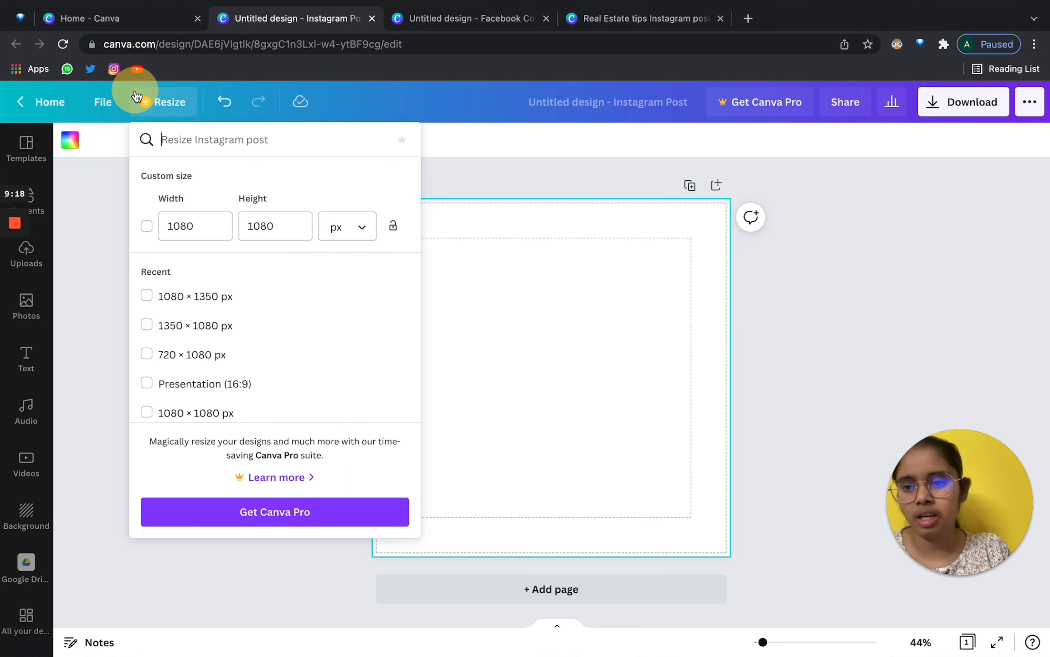
pyautogui.scroll(-5, 323, 347)
pyautogui.scroll(5, 323, 347)
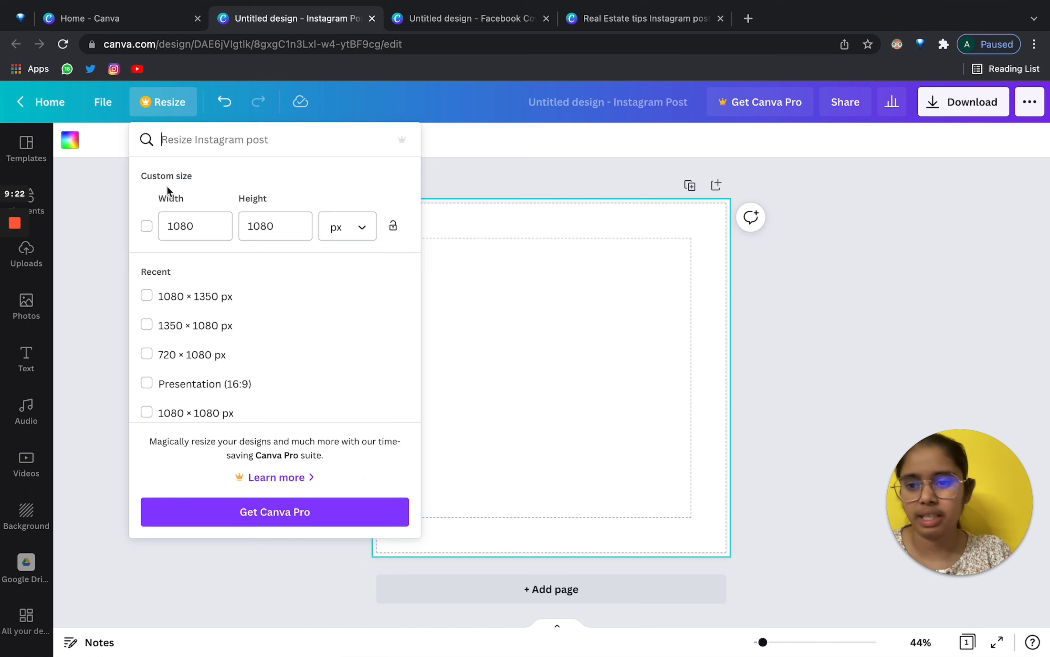
pyautogui.click(666, 296)
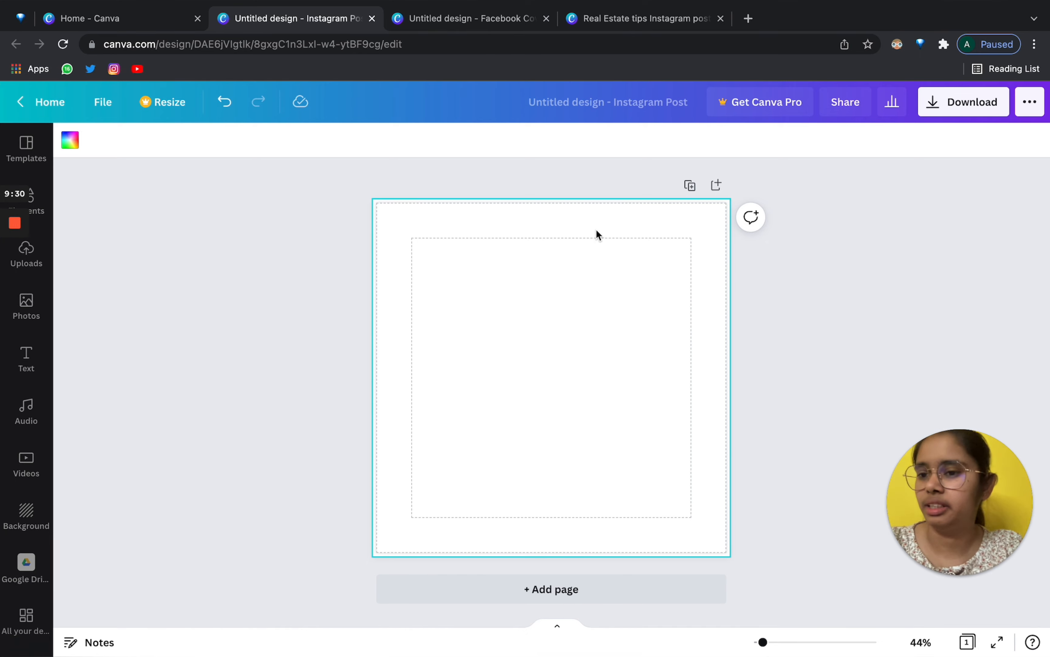
pyautogui.click(27, 150)
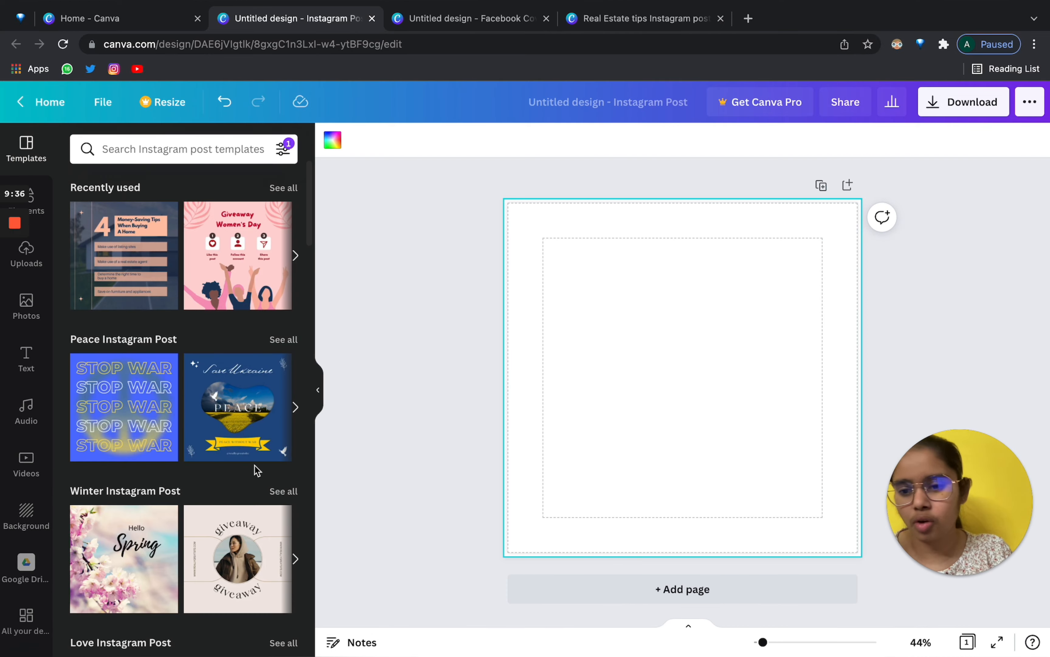
# Rerun the 'women day' template search and apply the first Happy Women's Day template.
pyautogui.scroll(-10, 178, 463)
pyautogui.scroll(10, 178, 462)
pyautogui.click(169, 149)
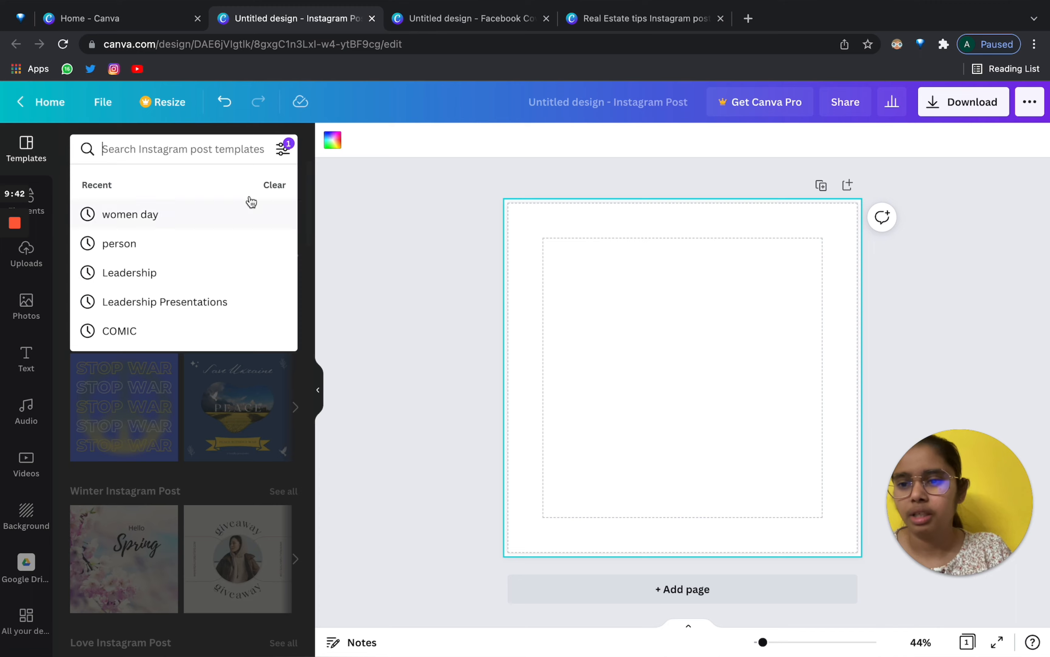
pyautogui.click(181, 214)
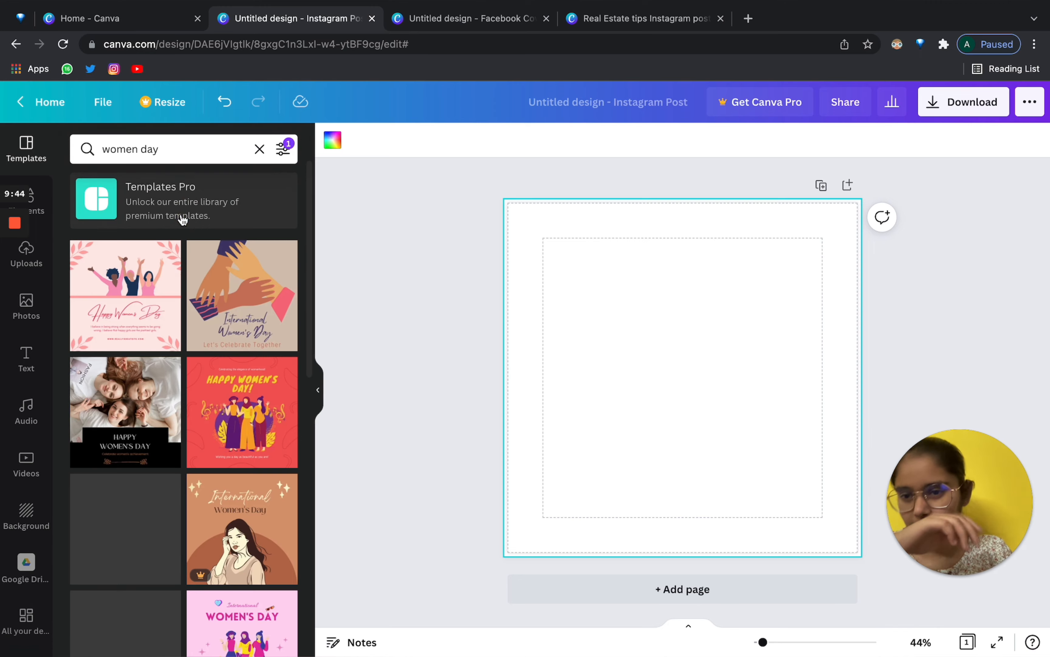
pyautogui.scroll(-15, 111, 565)
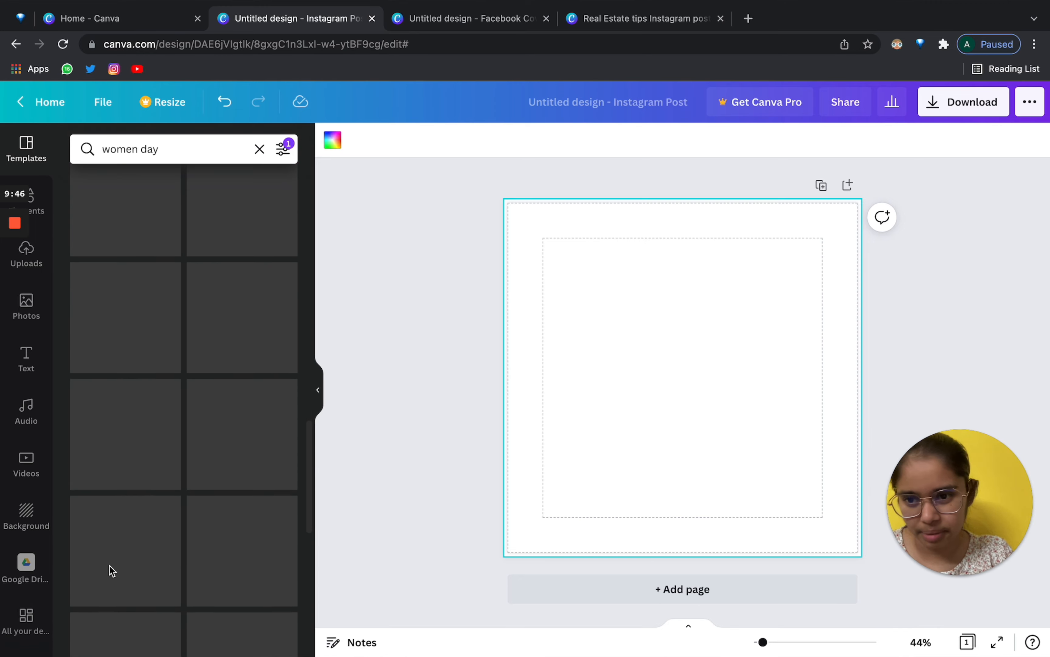
pyautogui.scroll(15, 112, 571)
pyautogui.click(134, 304)
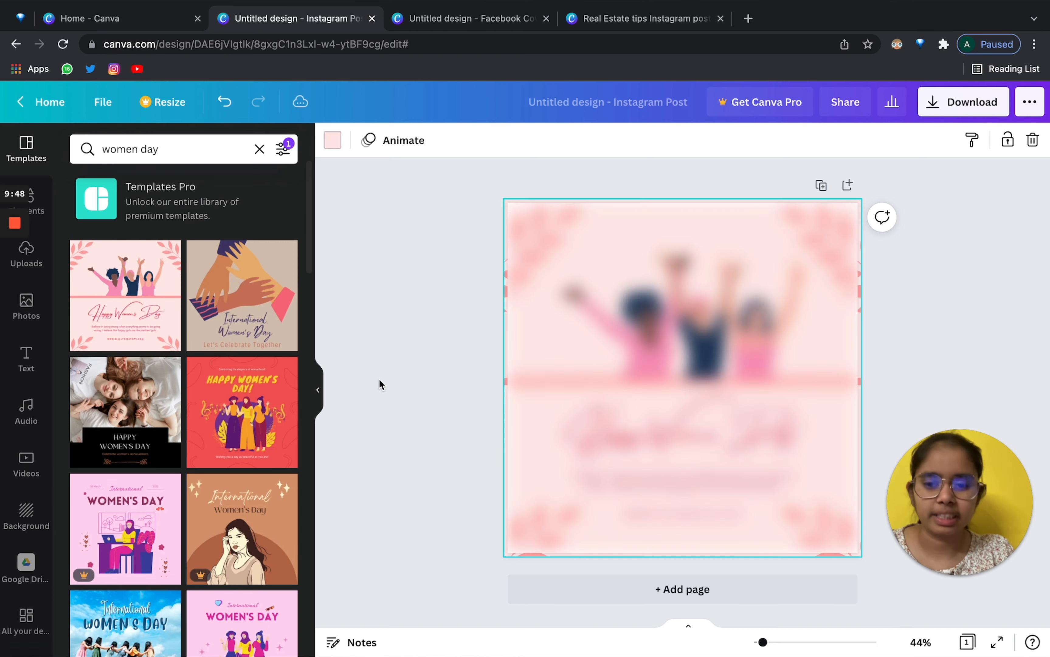
# Inspect the illustration and heading font without changes, then reopen the 'women day' results.
pyautogui.click(318, 389)
pyautogui.click(485, 330)
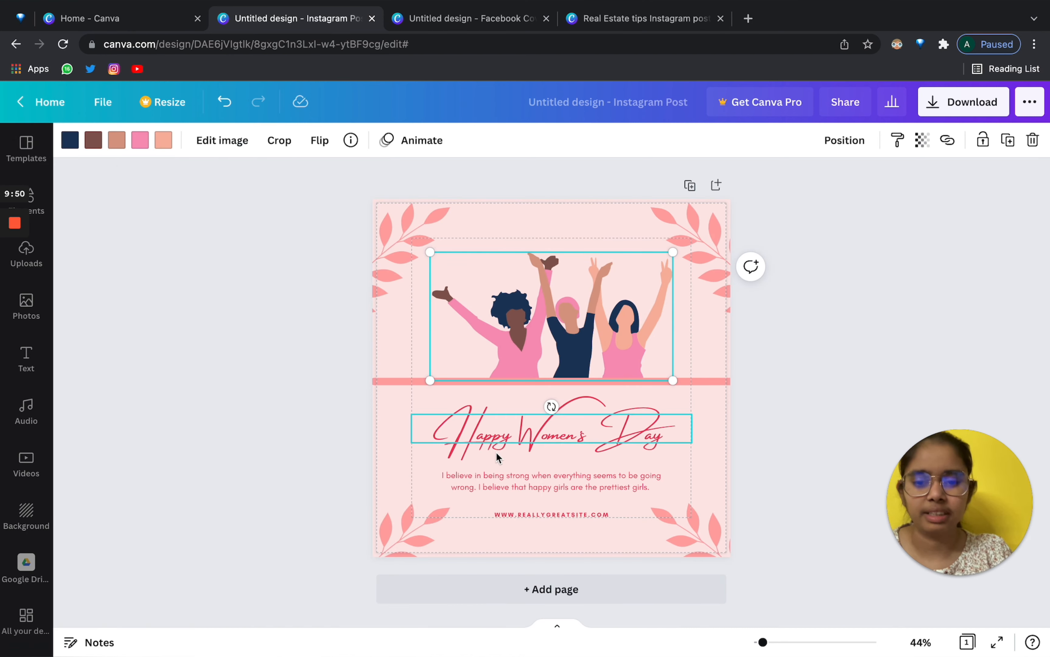
pyautogui.click(504, 439)
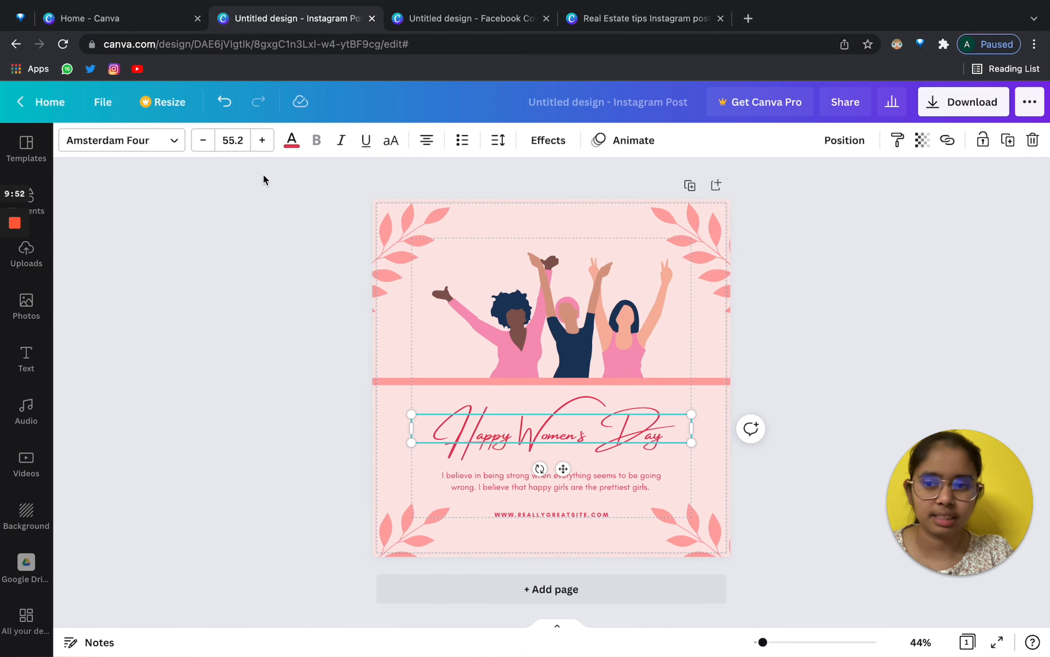
pyautogui.click(145, 140)
pyautogui.scroll(-12, 115, 460)
pyautogui.scroll(8, 125, 445)
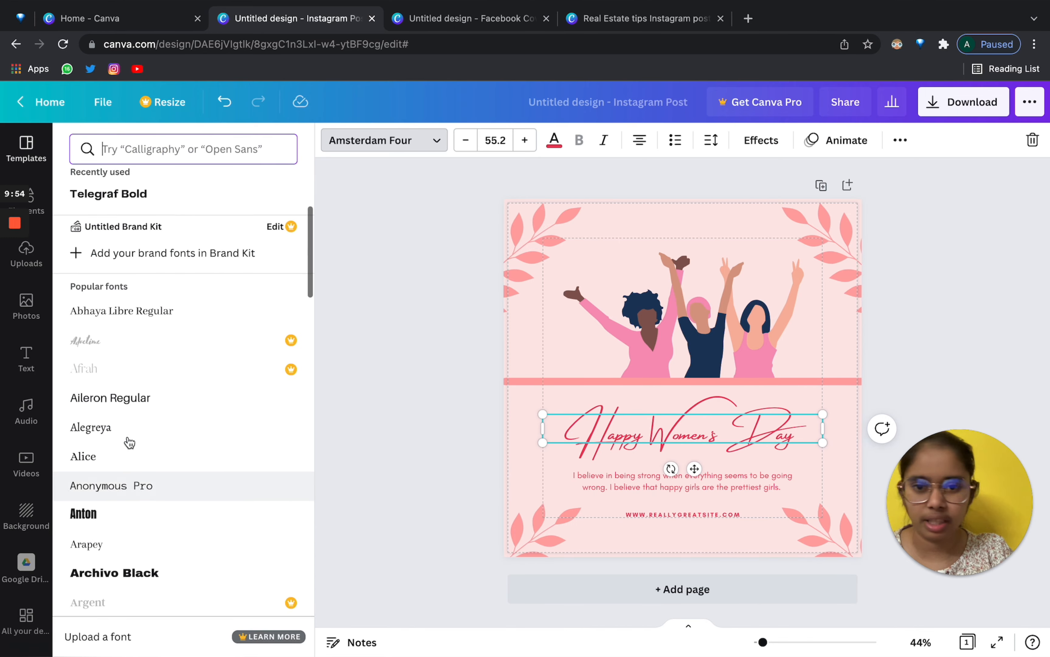
pyautogui.click(378, 380)
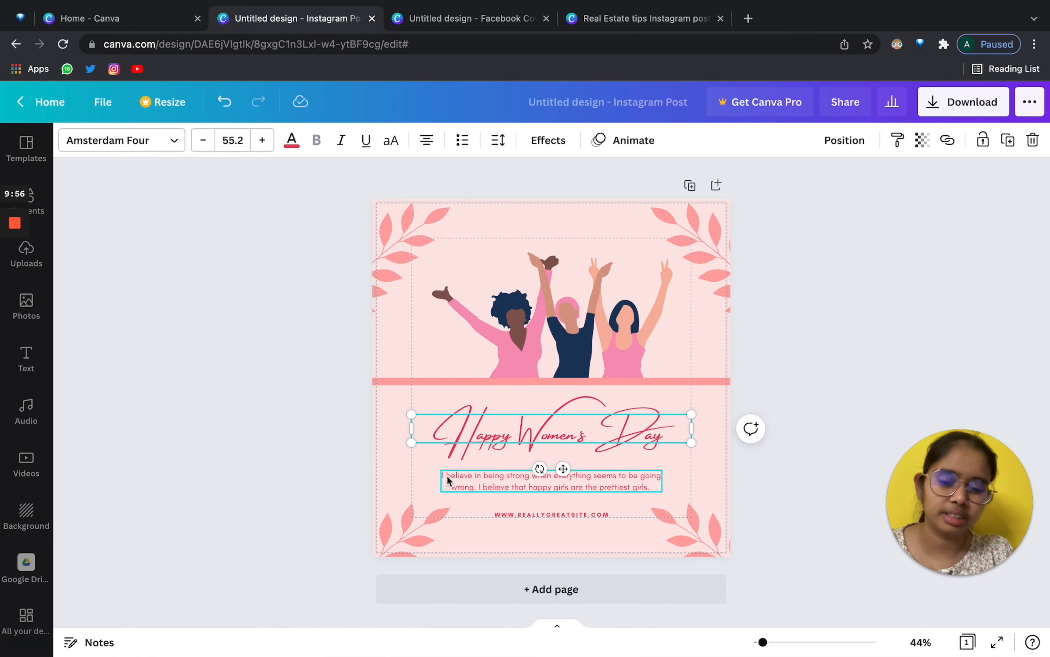
pyautogui.click(242, 321)
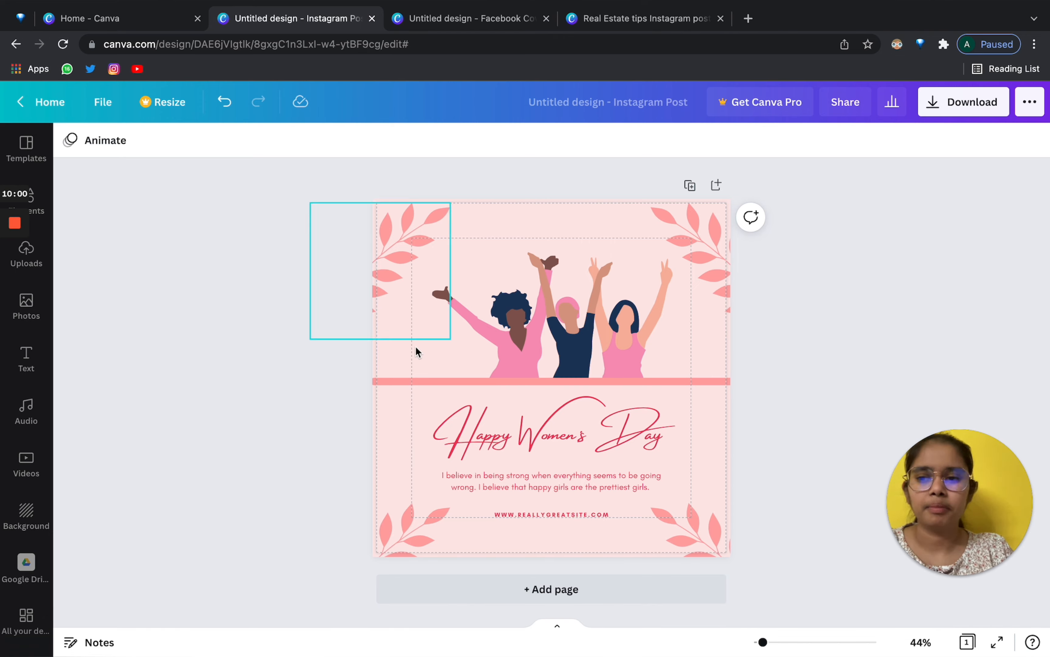
pyautogui.click(19, 156)
pyautogui.scroll(-5, 304, 513)
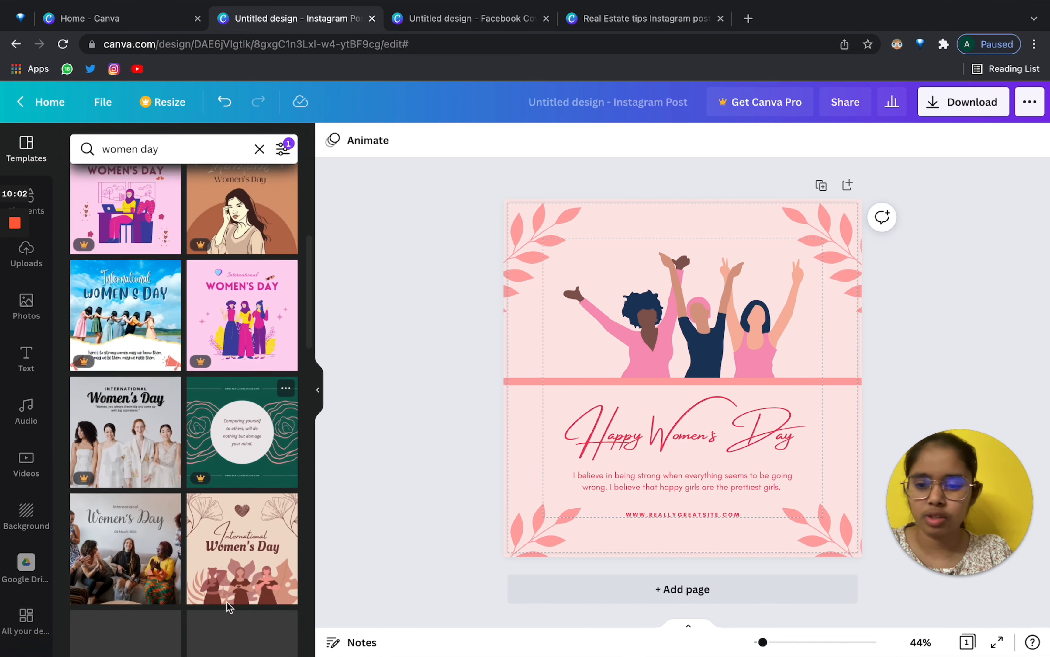
# Check the women illustration and four leaf decorations, then add a blank Page 2.
pyautogui.click(38, 205)
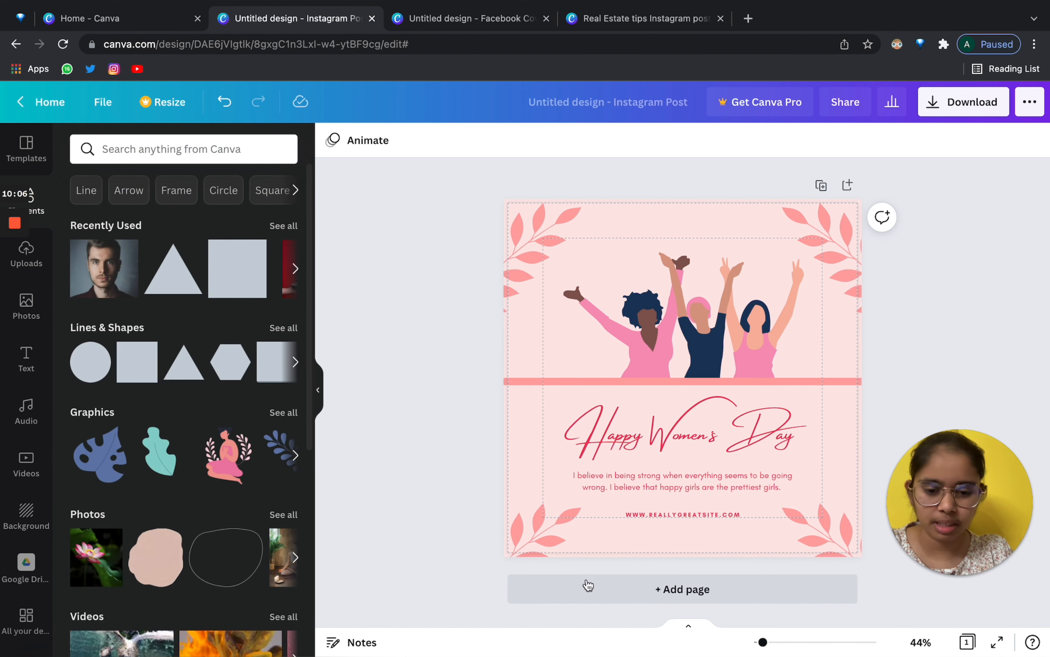
pyautogui.click(691, 313)
pyautogui.click(535, 263)
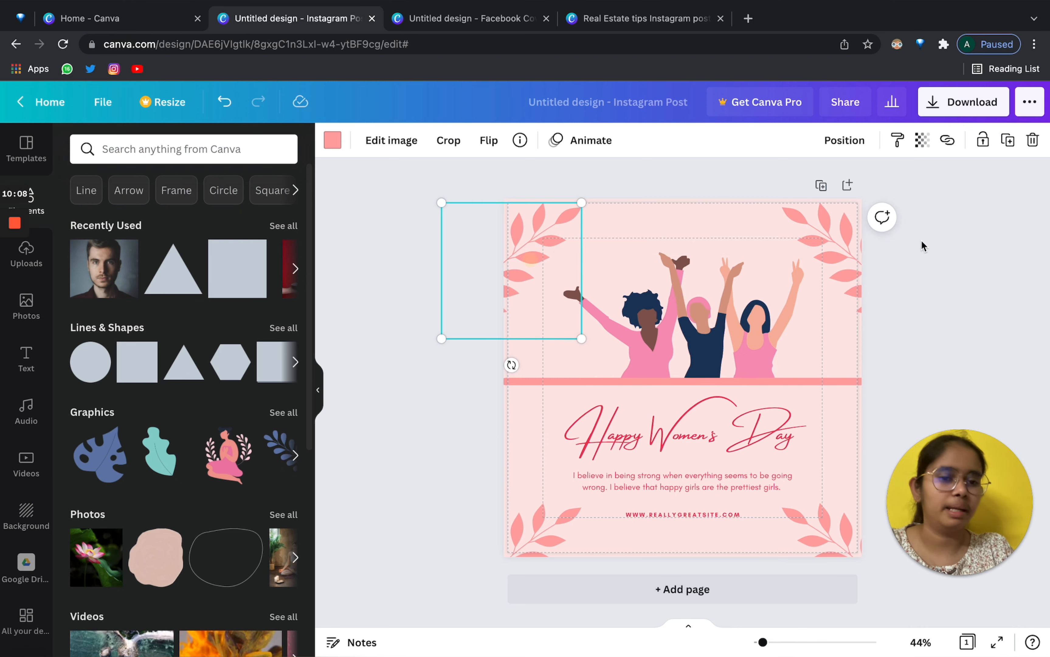
pyautogui.click(837, 234)
pyautogui.click(809, 541)
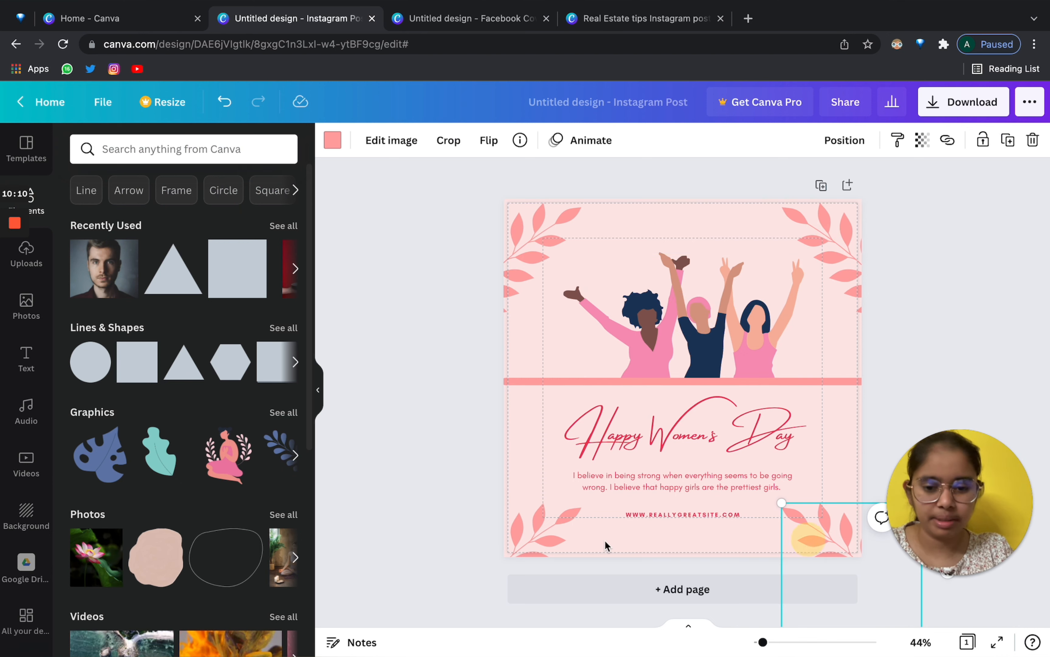
pyautogui.click(537, 531)
pyautogui.click(368, 451)
pyautogui.click(595, 593)
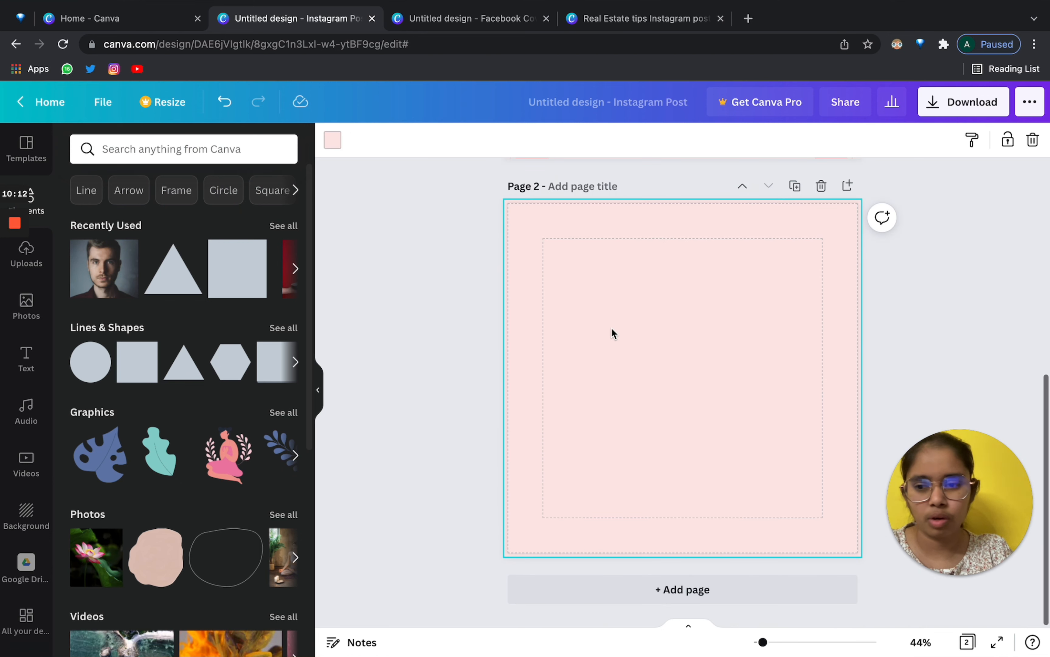
# Search Elements for 'war' and compare its Photos and Graphics results.
pyautogui.click(175, 148)
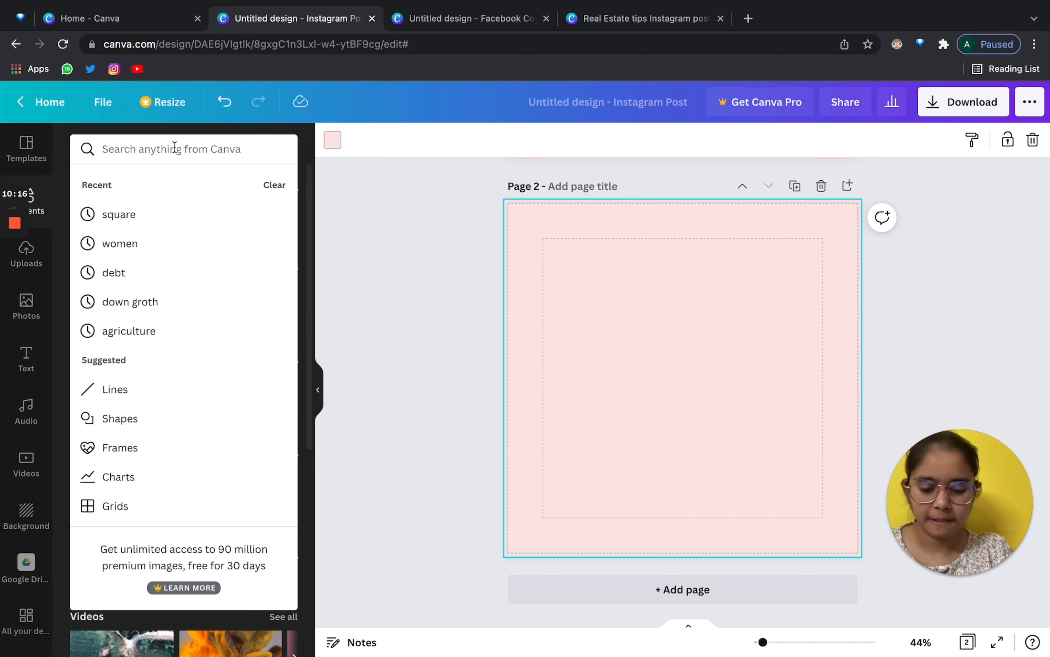
pyautogui.write('war')
pyautogui.press('Return')
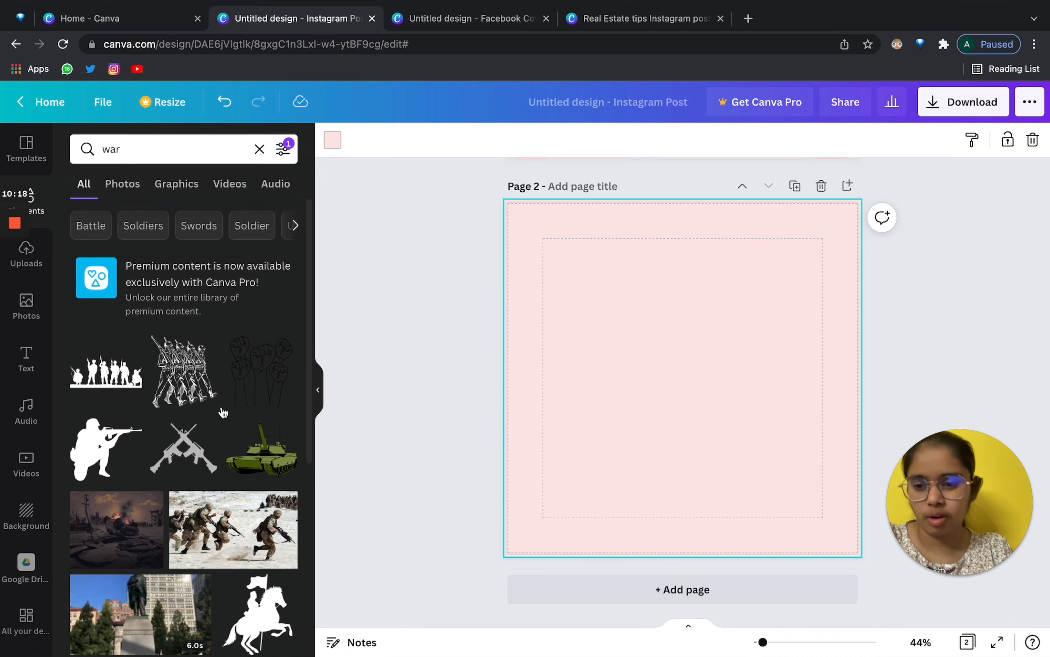
pyautogui.scroll(-3, 222, 412)
pyautogui.scroll(-5, 223, 411)
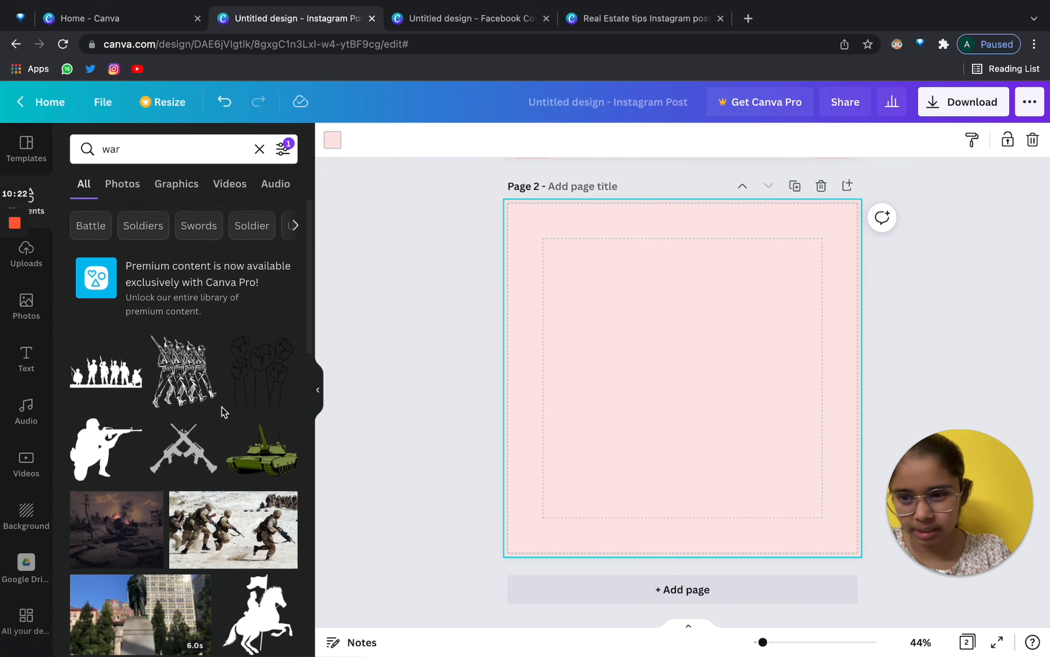
pyautogui.scroll(-15, 223, 412)
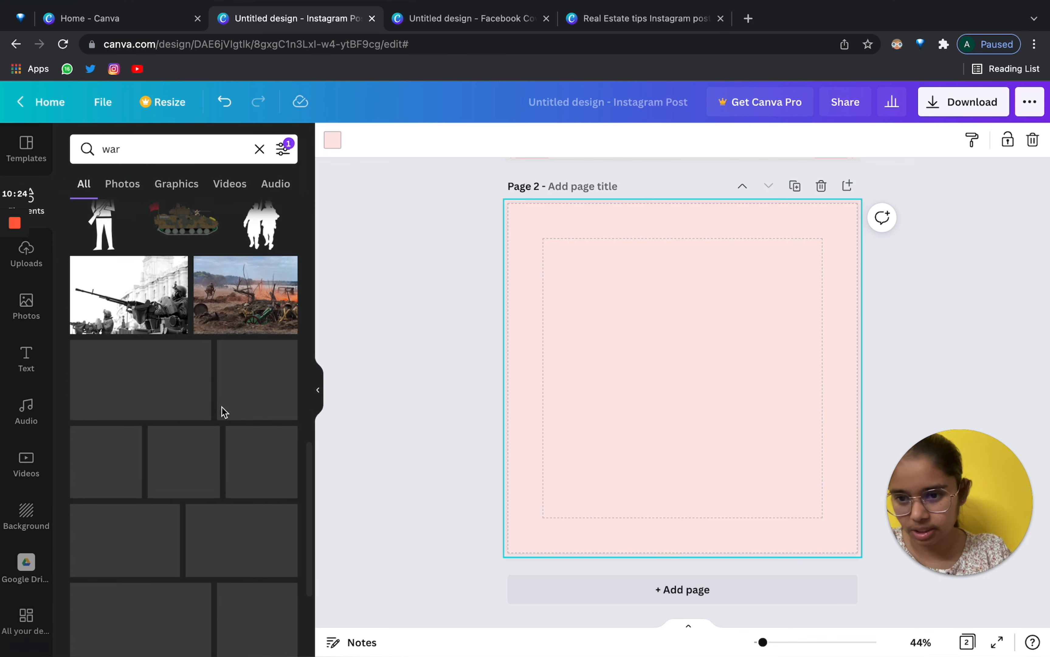
pyautogui.scroll(15, 223, 412)
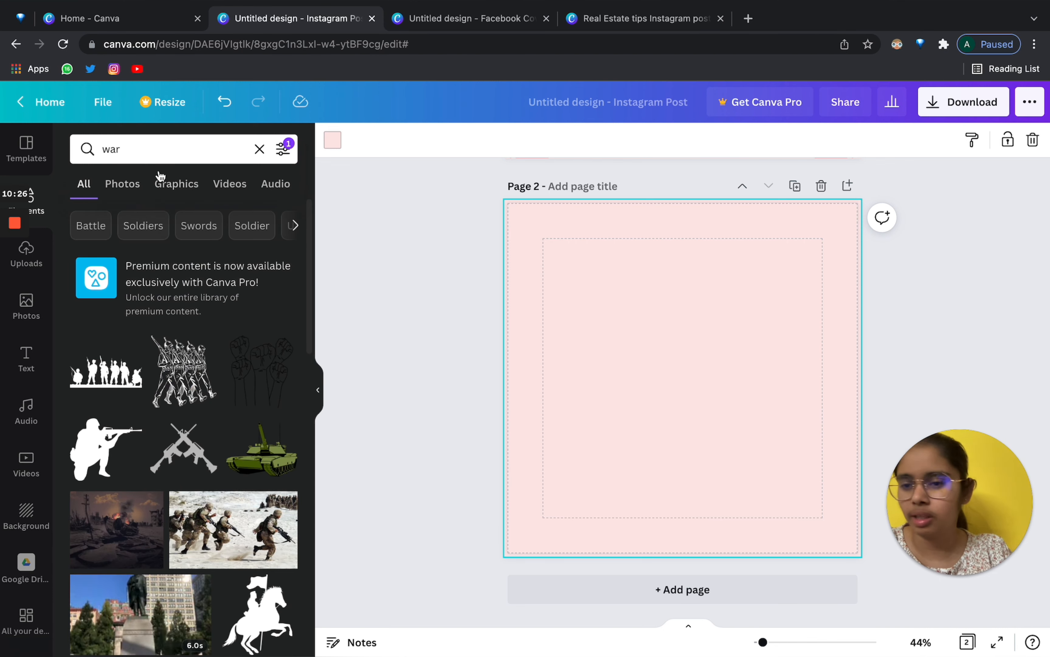
pyautogui.click(130, 184)
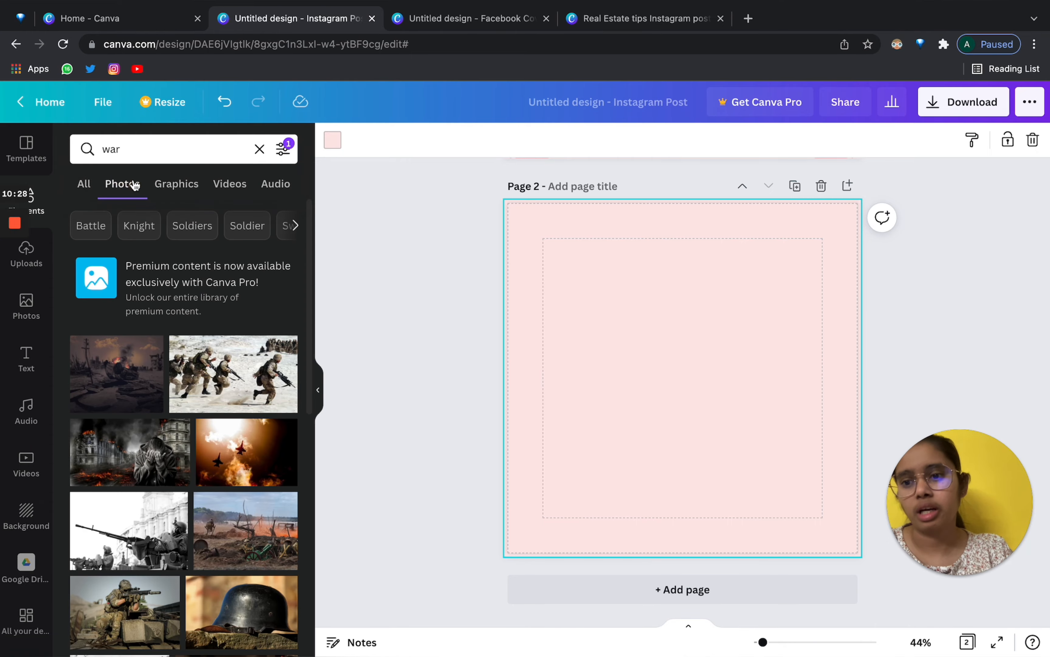
pyautogui.scroll(-10, 295, 578)
pyautogui.scroll(10, 295, 578)
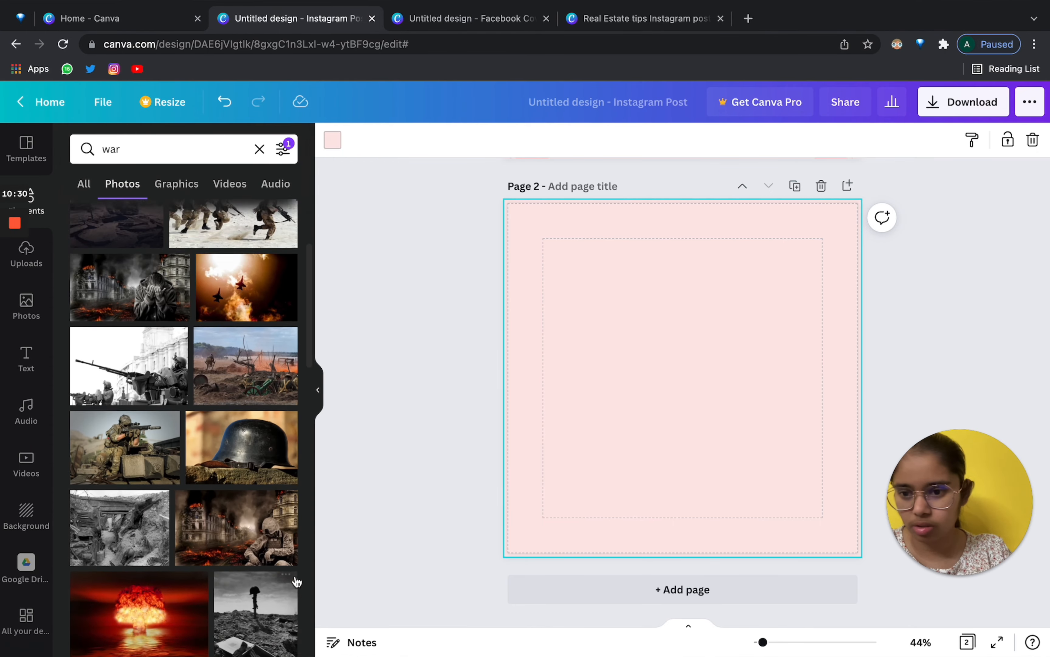
pyautogui.click(167, 184)
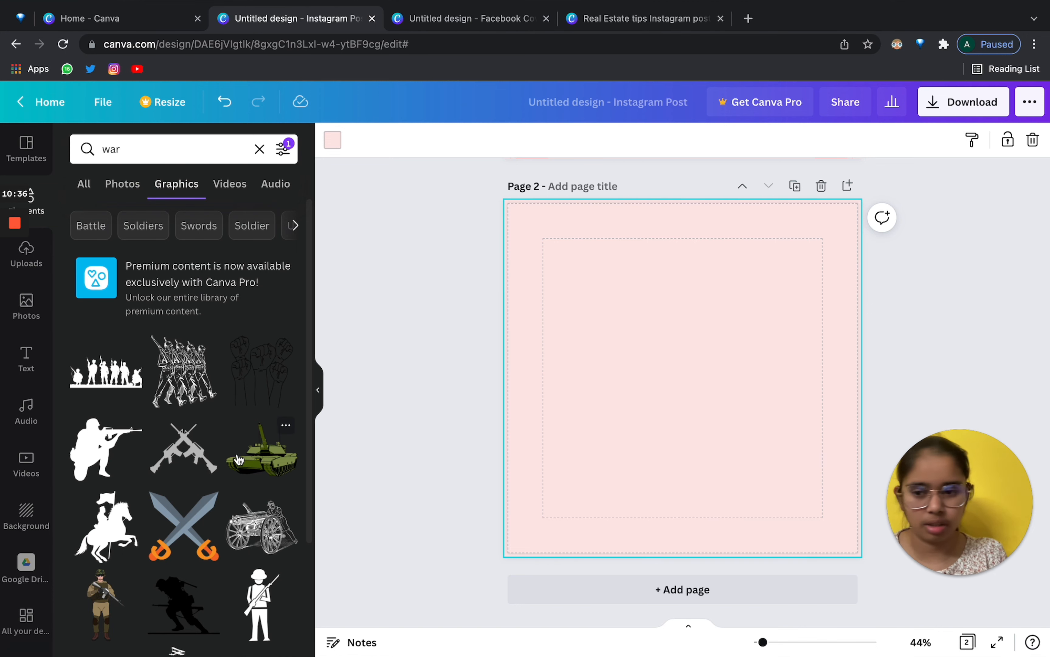
pyautogui.scroll(-10, 238, 459)
pyautogui.scroll(10, 239, 460)
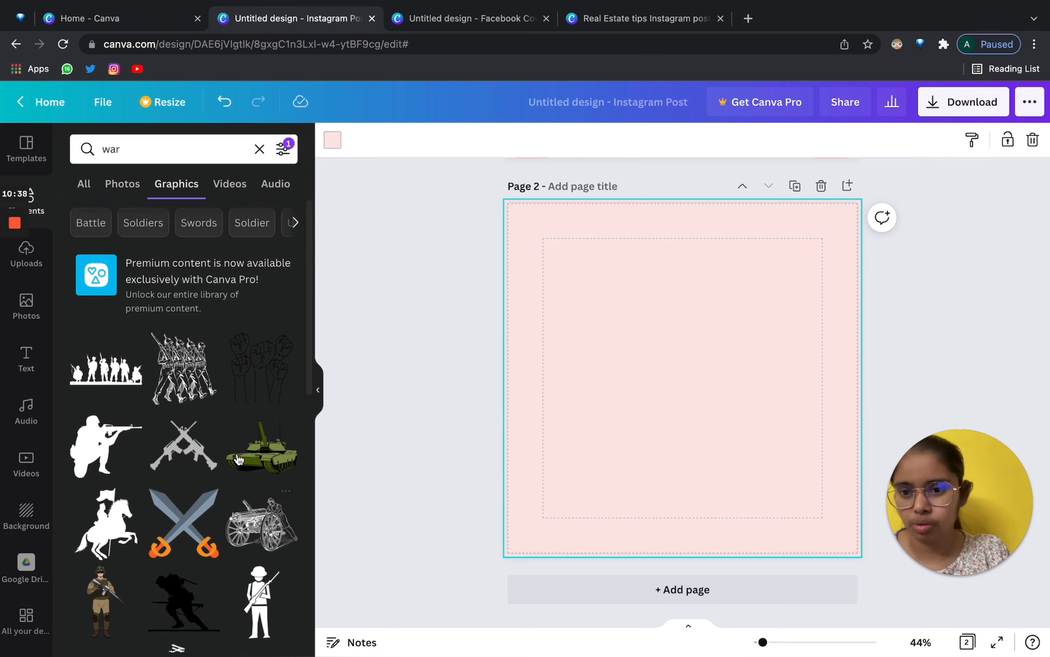
# Add the marching-soldiers graphic to Page 2, enlarge it and centre it.
pyautogui.click(183, 369)
pyautogui.moveTo(657, 356); pyautogui.dragTo(574, 285)
pyautogui.moveTo(658, 380); pyautogui.dragTo(758, 429)
pyautogui.moveTo(671, 357); pyautogui.dragTo(722, 393)
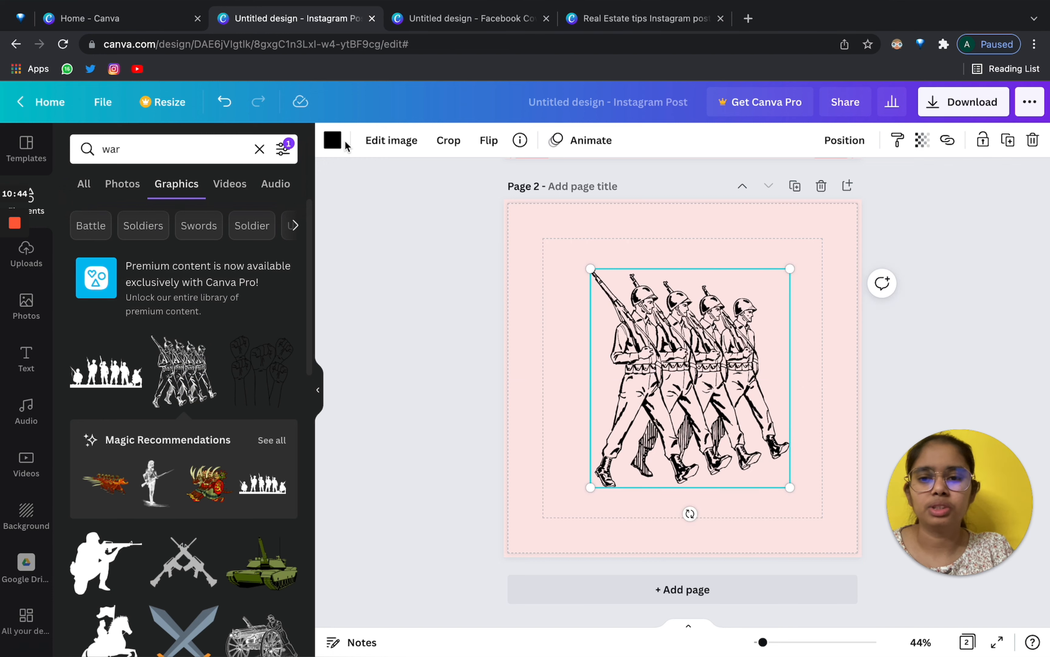
# Recolour the soldiers drawing peach after trying red, light coral and very light pink.
pyautogui.click(332, 140)
pyautogui.click(286, 214)
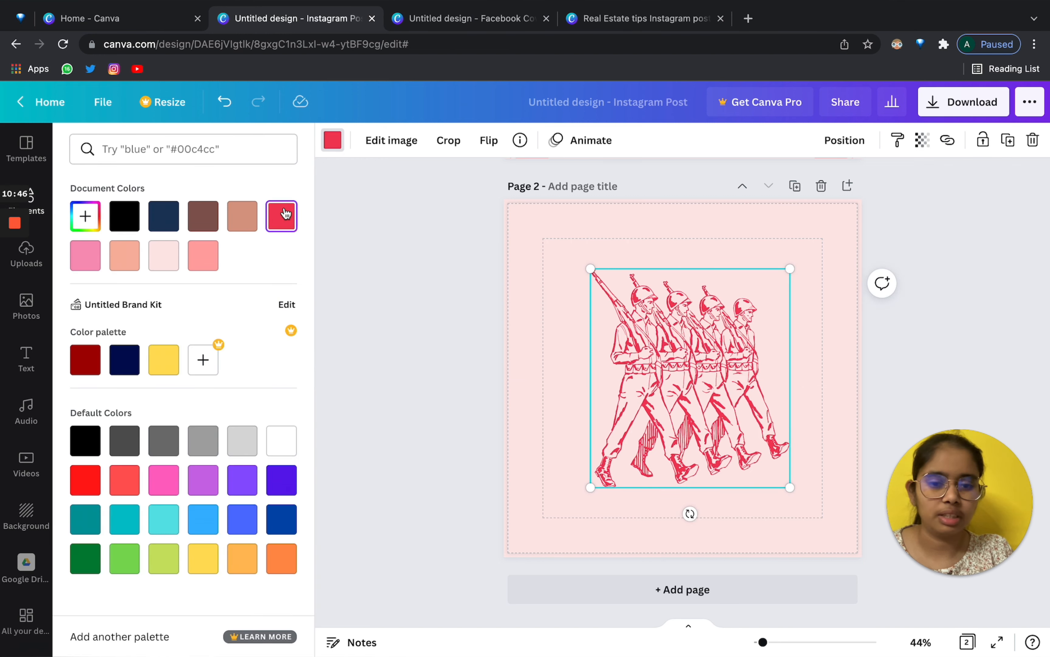
pyautogui.click(203, 253)
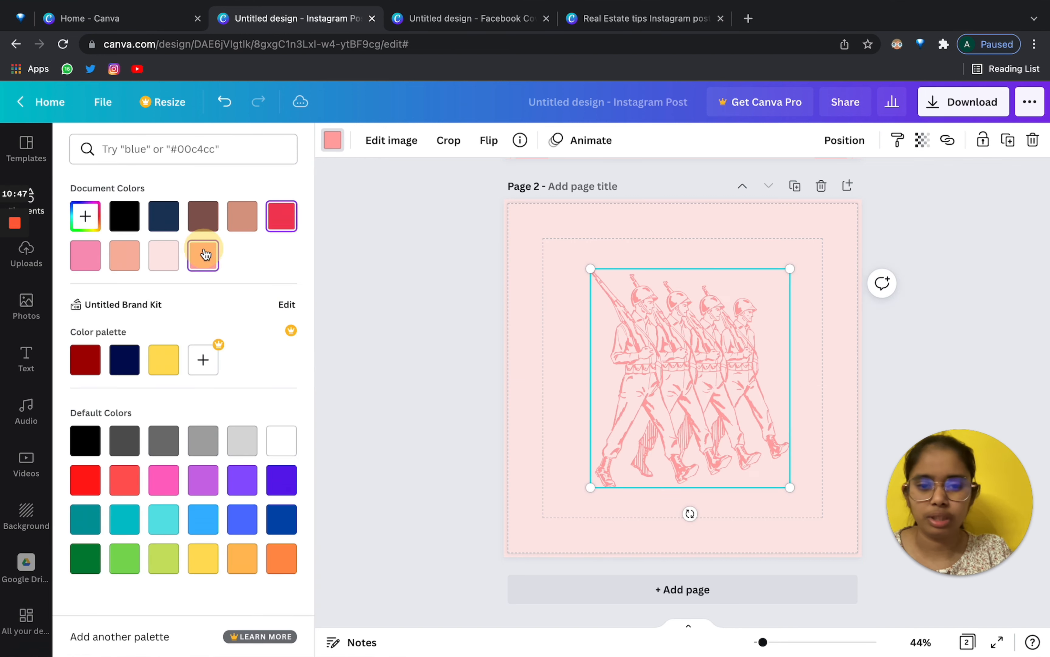
pyautogui.click(170, 267)
pyautogui.click(123, 258)
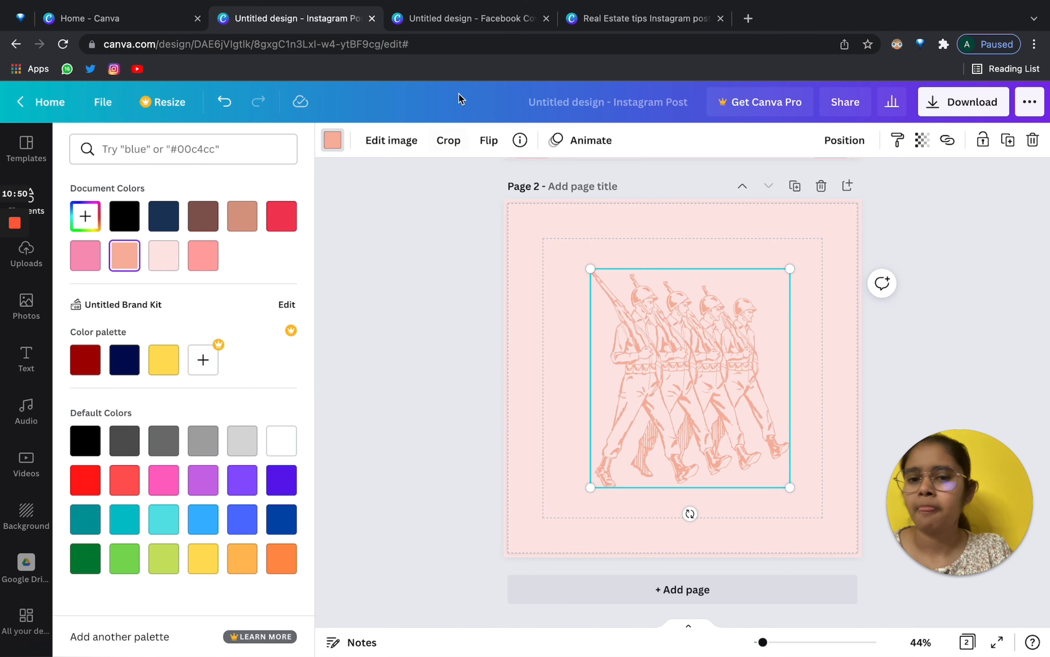
pyautogui.click(382, 140)
# Crop the soldiers drawing to the rightmost soldier and move it to the page centre.
pyautogui.scroll(-5, 231, 415)
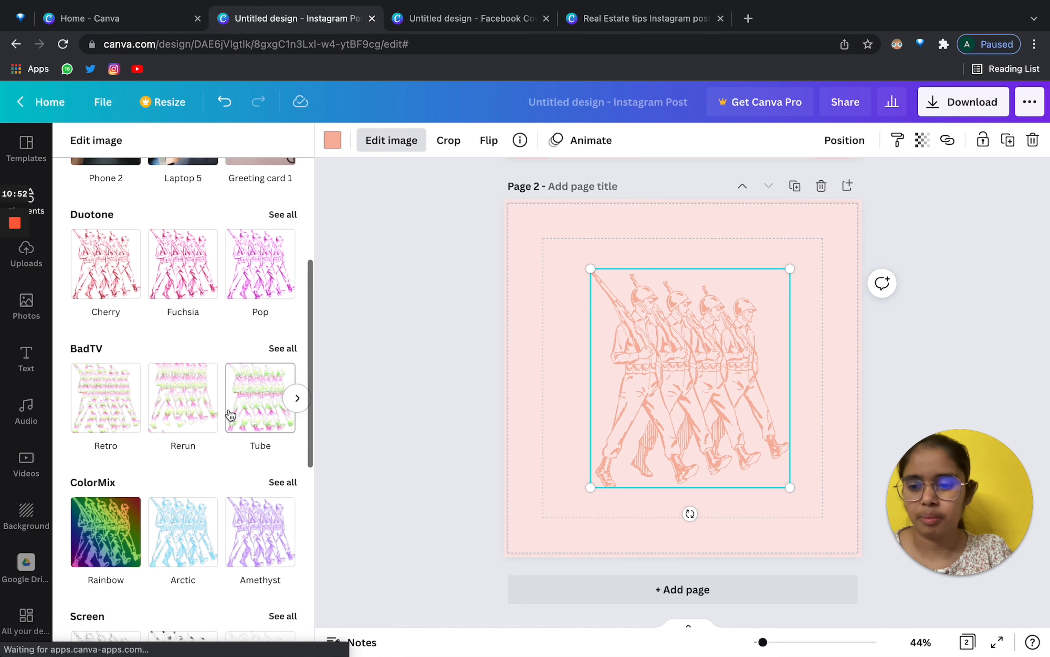
pyautogui.scroll(5, 230, 415)
pyautogui.click(448, 140)
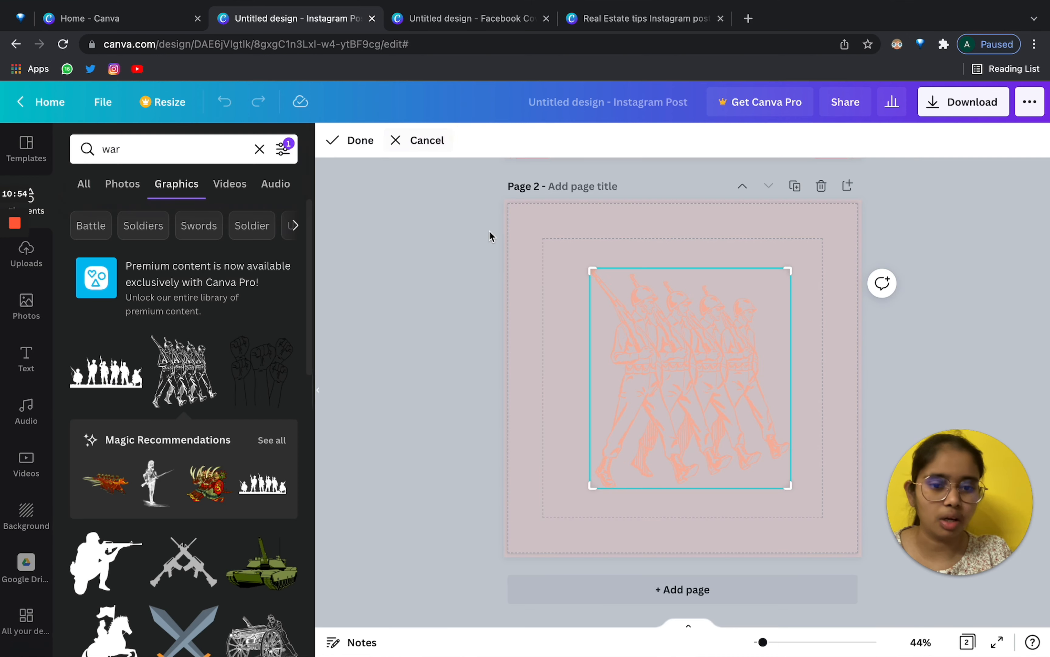
pyautogui.moveTo(594, 482); pyautogui.dragTo(708, 481)
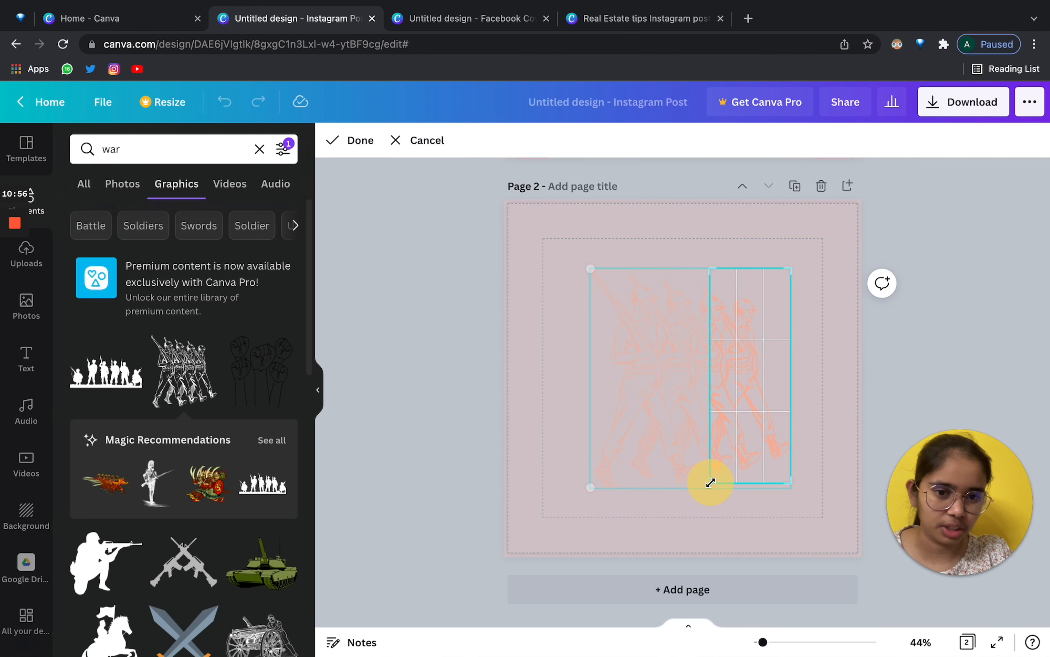
pyautogui.click(563, 387)
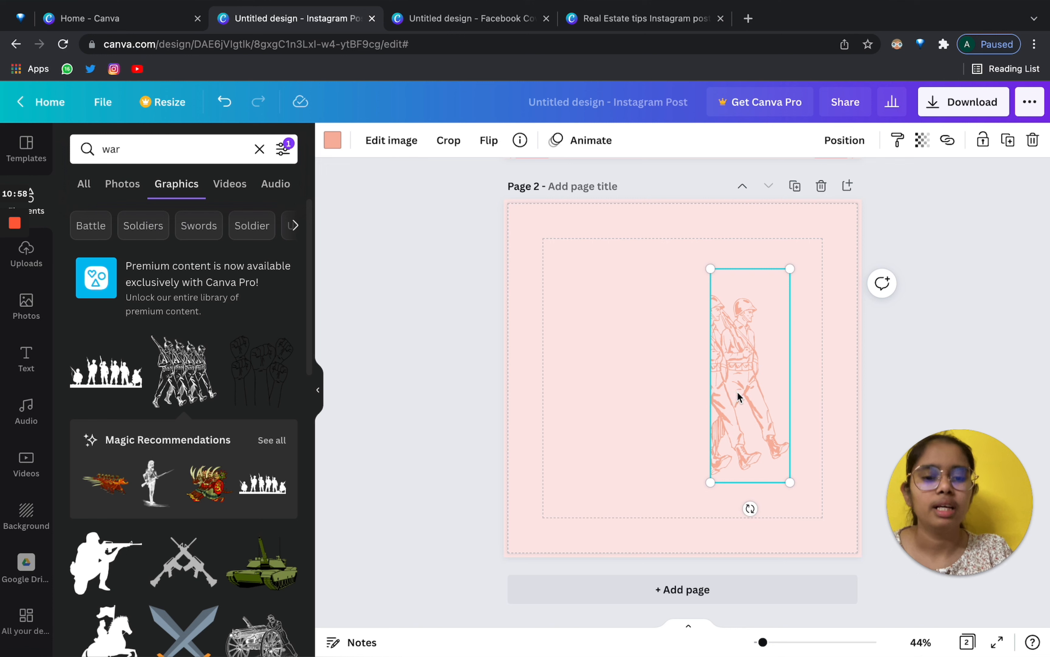
pyautogui.moveTo(737, 393); pyautogui.dragTo(673, 396)
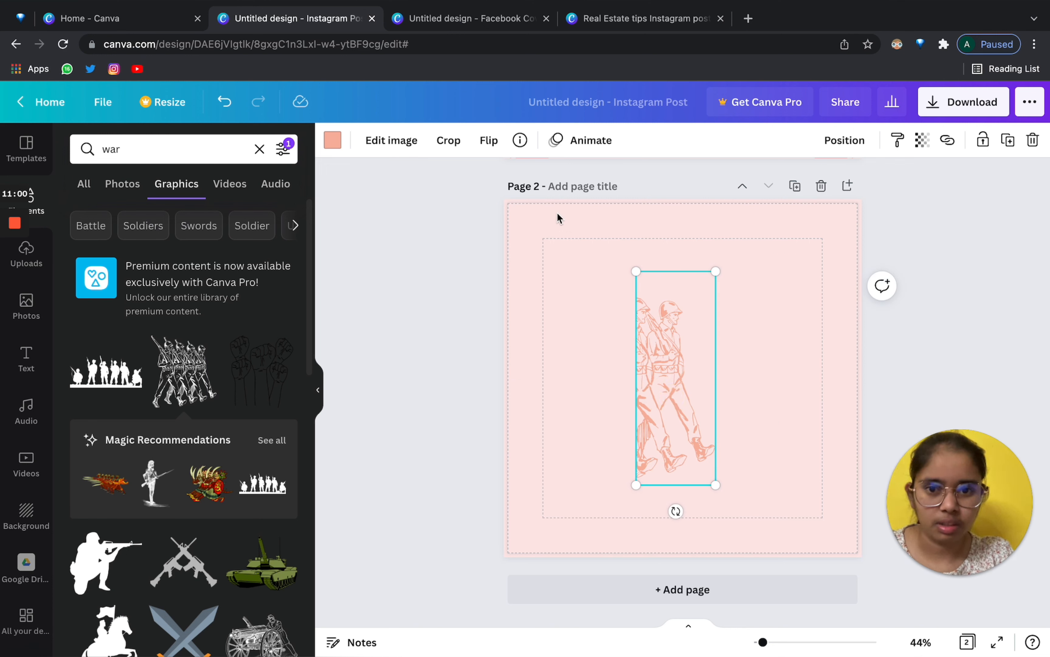
# Mirror the soldier horizontally, undoing an upside-down flip, and reselect it.
pyautogui.click(489, 145)
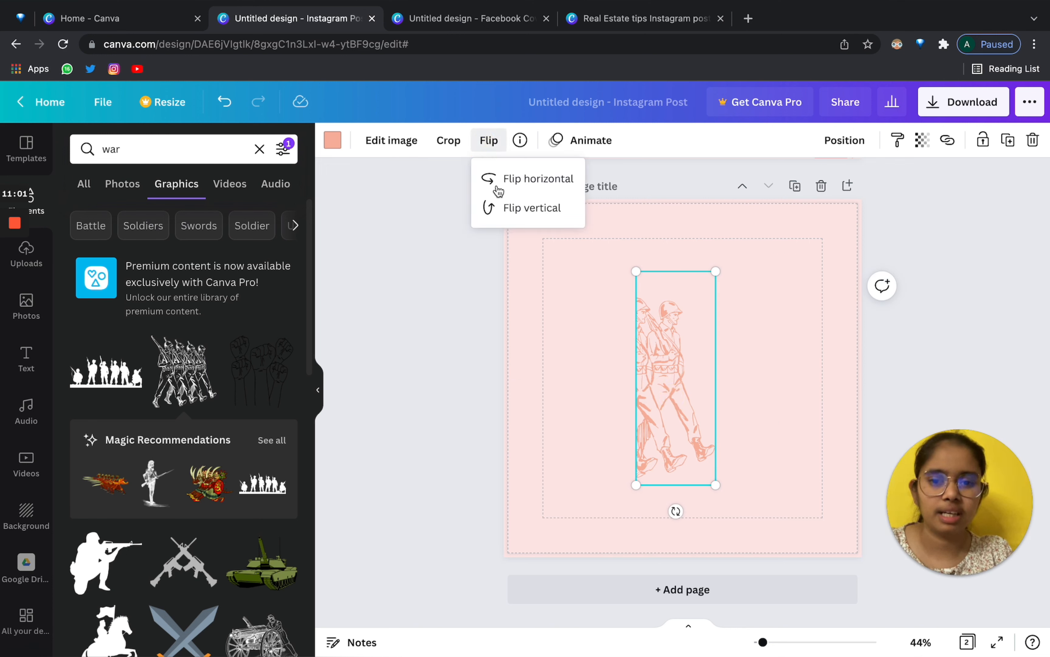
pyautogui.click(518, 184)
pyautogui.click(518, 208)
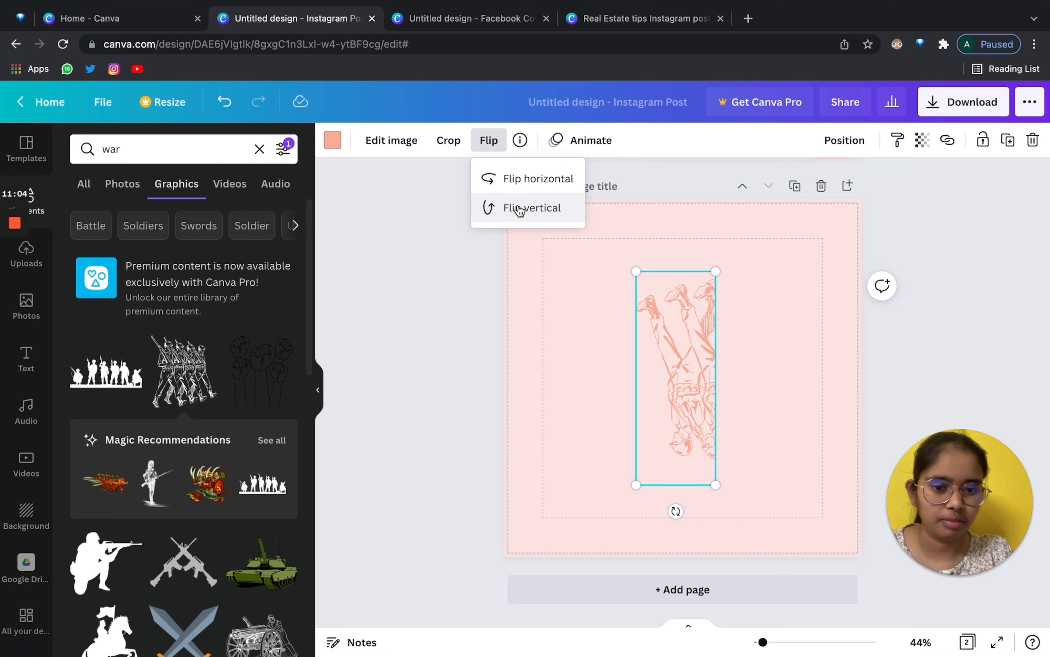
pyautogui.click(582, 398)
pyautogui.hotkey('ctrl', 'z')
pyautogui.hotkey('ctrl', 'z')
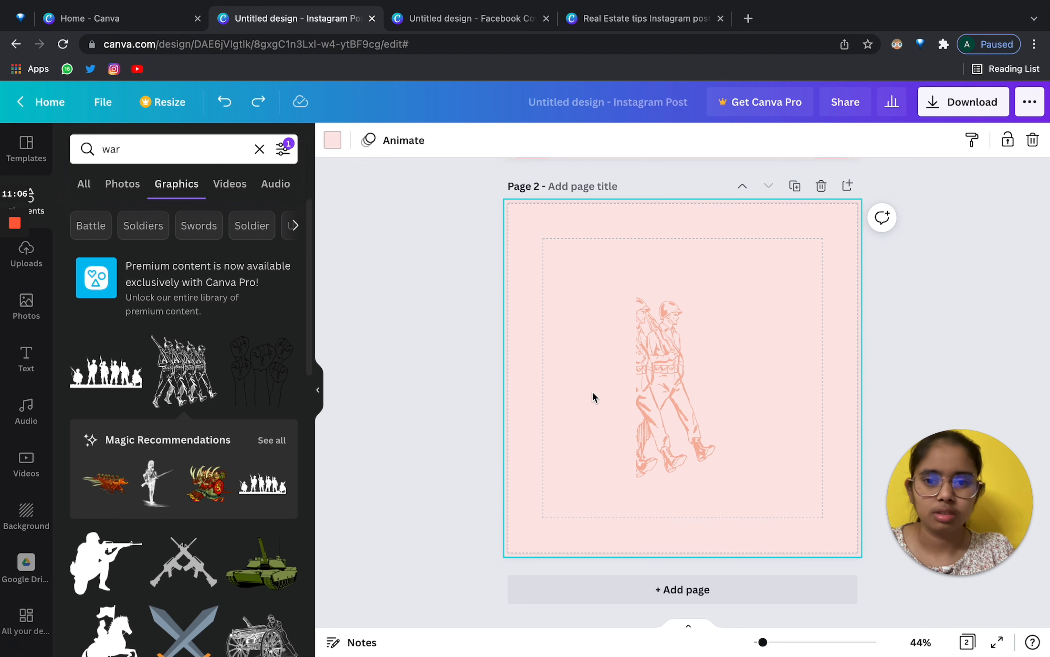
pyautogui.click(672, 386)
# View the soldier graphic's details and a standing soldier result's info menu.
pyautogui.click(519, 140)
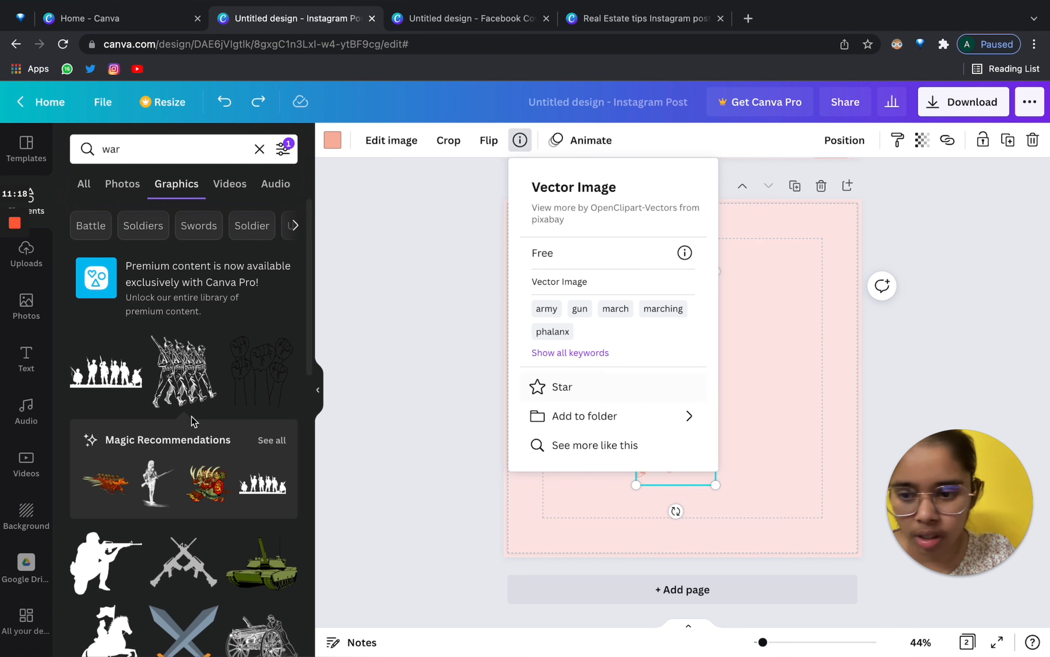
pyautogui.press('Escape')
pyautogui.scroll(-5, 173, 483)
pyautogui.scroll(-5, 173, 483)
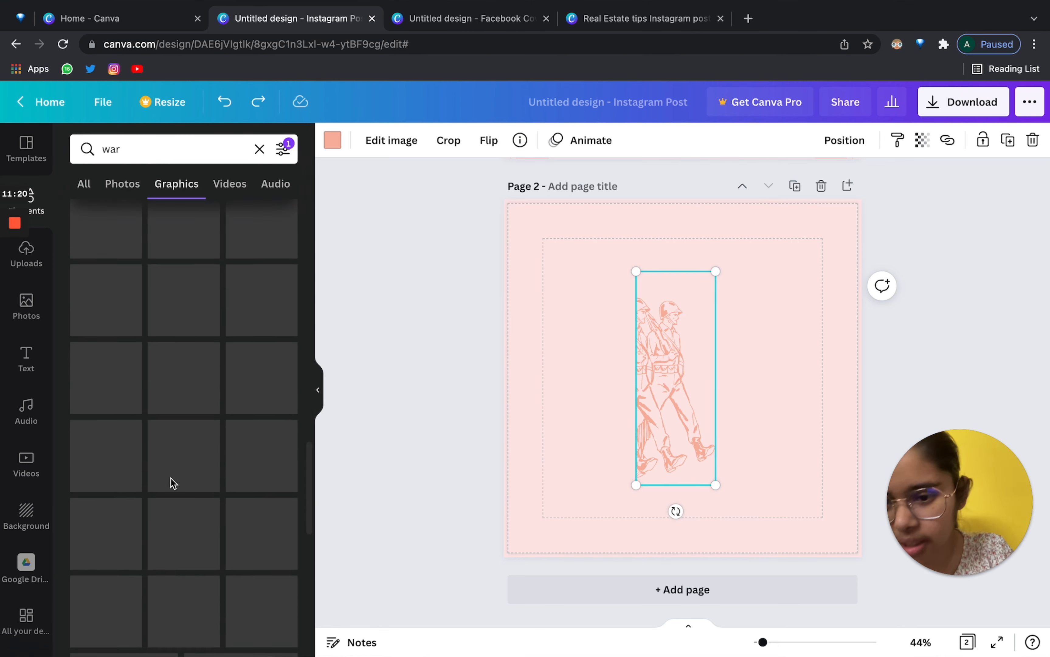
pyautogui.scroll(-2, 174, 484)
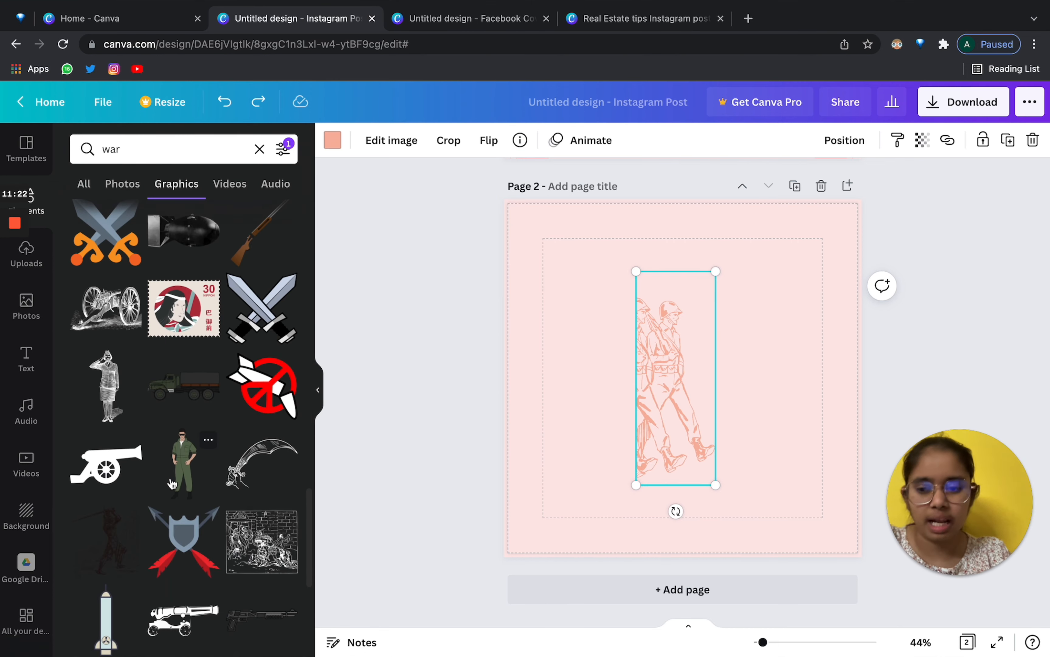
pyautogui.scroll(-1, 205, 467)
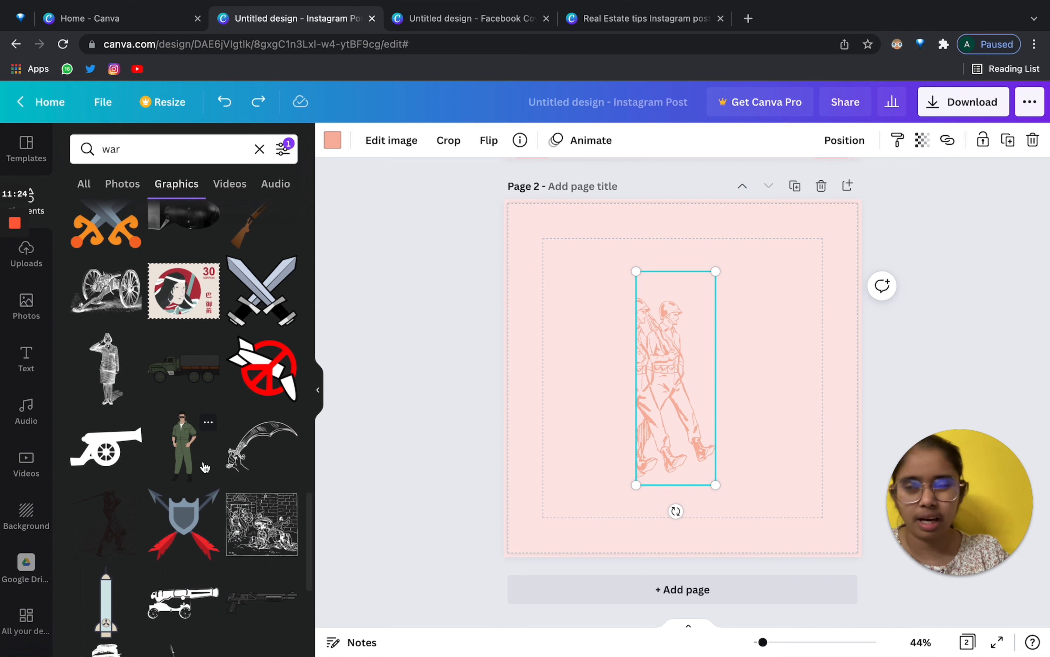
pyautogui.click(208, 421)
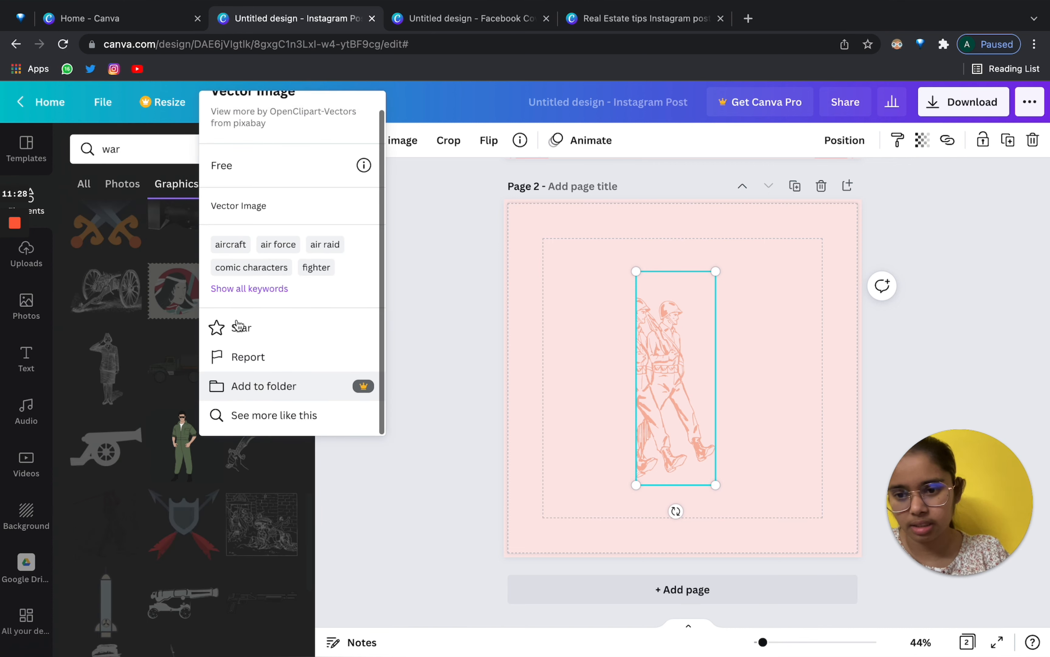
pyautogui.click(435, 391)
# Browse Starred items, then return to the 'war' graphics results and edit the search term.
pyautogui.scroll(-5, 21, 502)
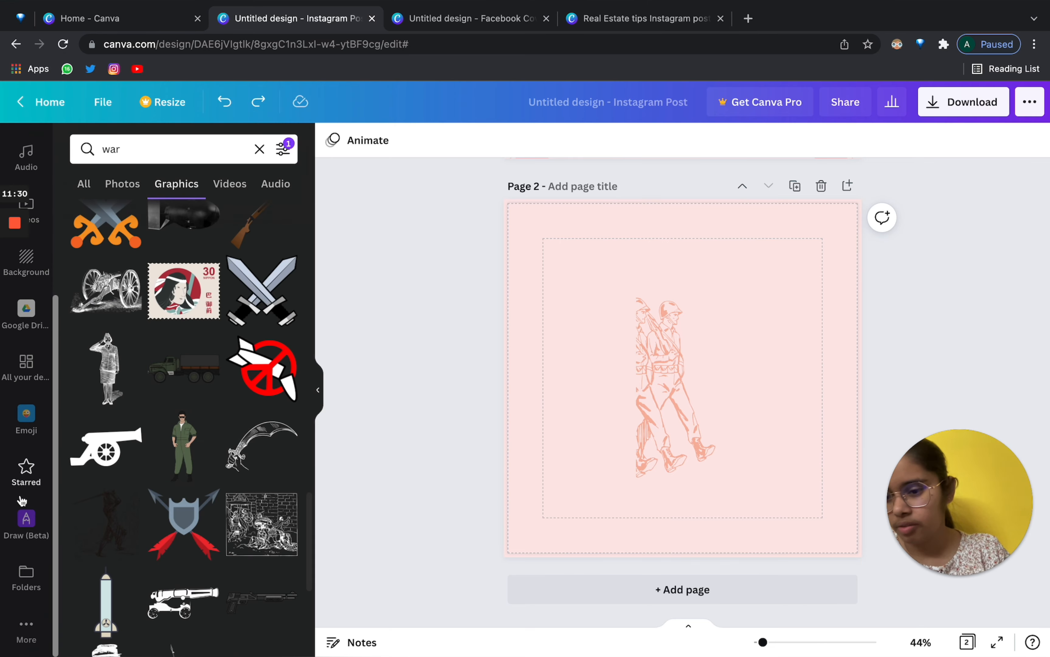
pyautogui.click(21, 467)
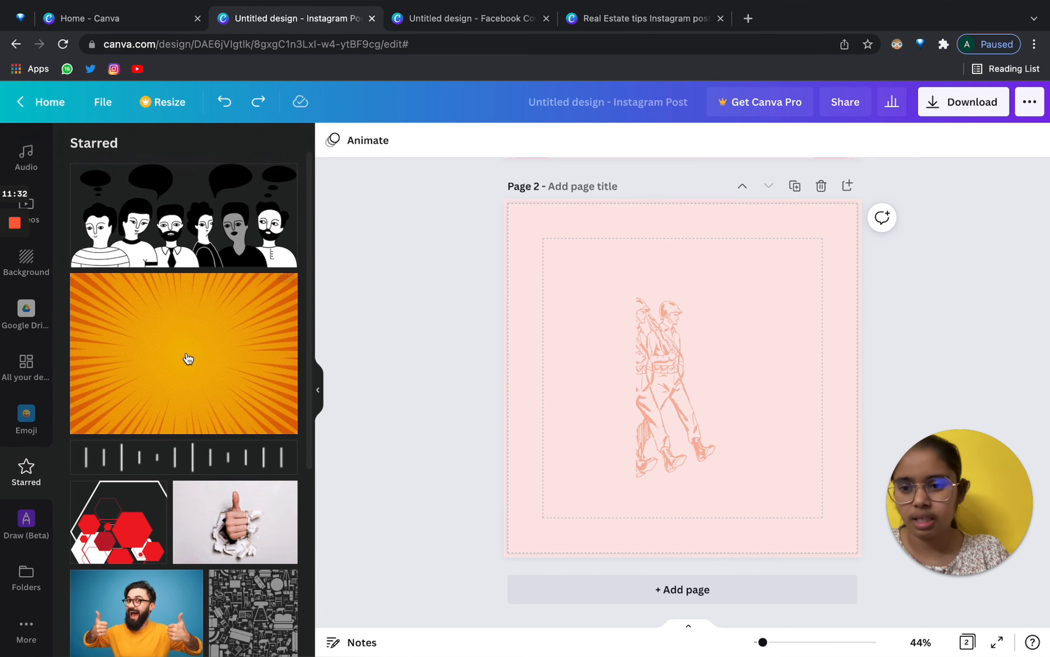
pyautogui.scroll(-10, 188, 357)
pyautogui.scroll(4, 188, 358)
pyautogui.scroll(5, 38, 277)
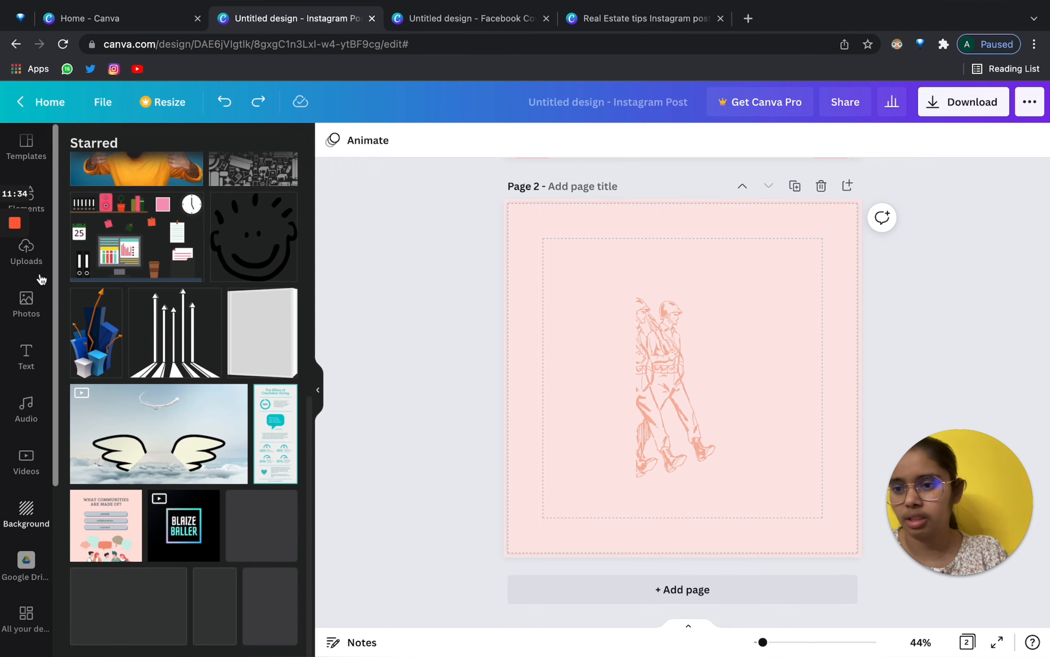
pyautogui.click(42, 213)
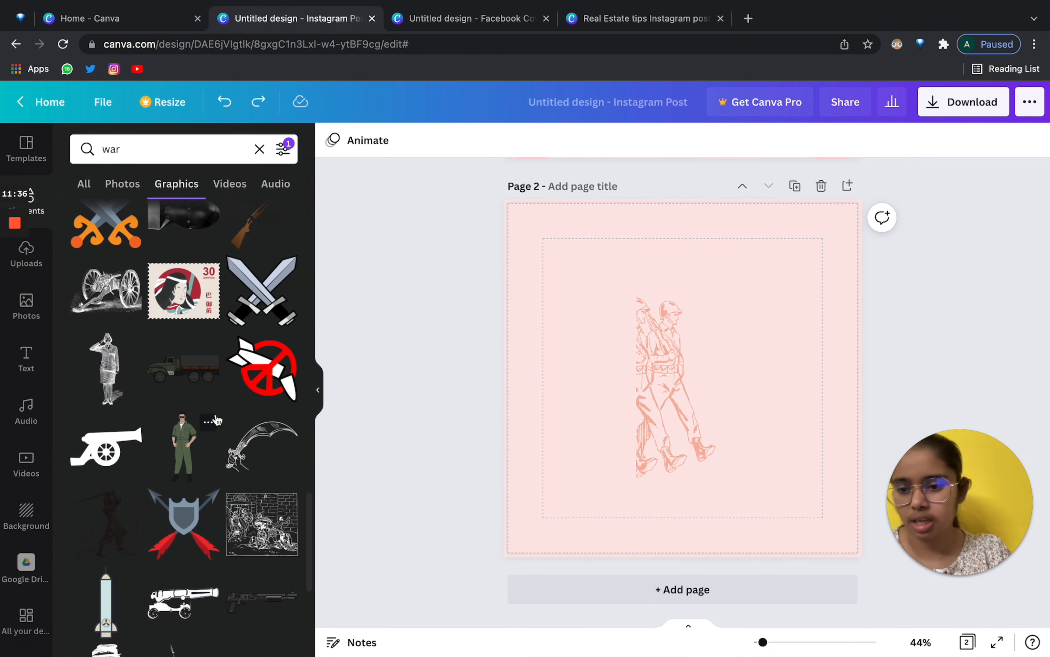
pyautogui.scroll(-8, 218, 420)
pyautogui.scroll(-8, 216, 417)
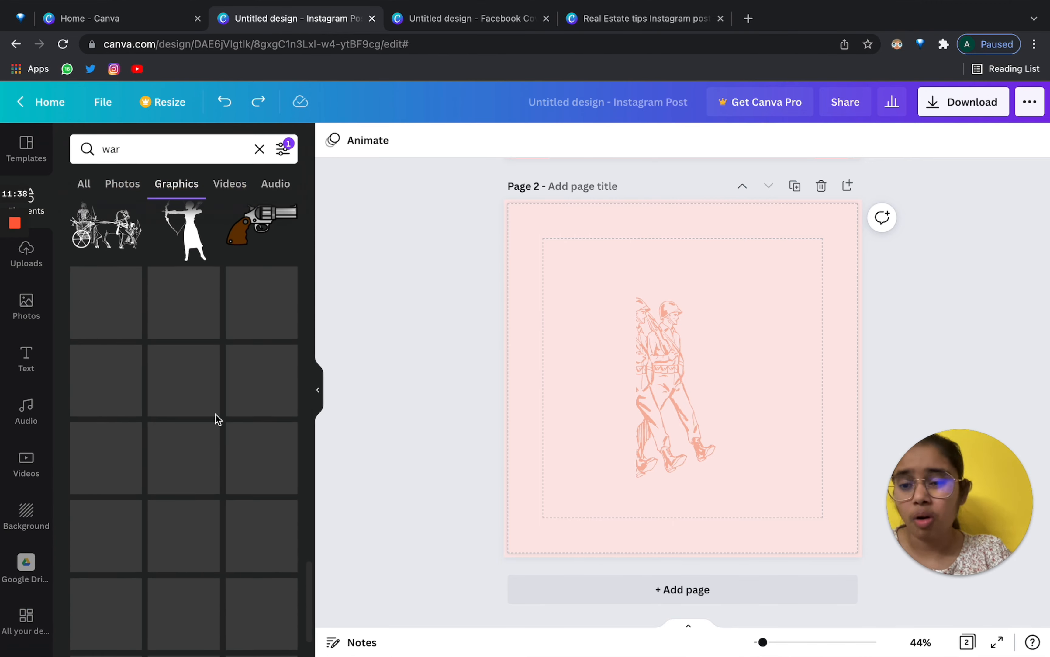
pyautogui.click(138, 141)
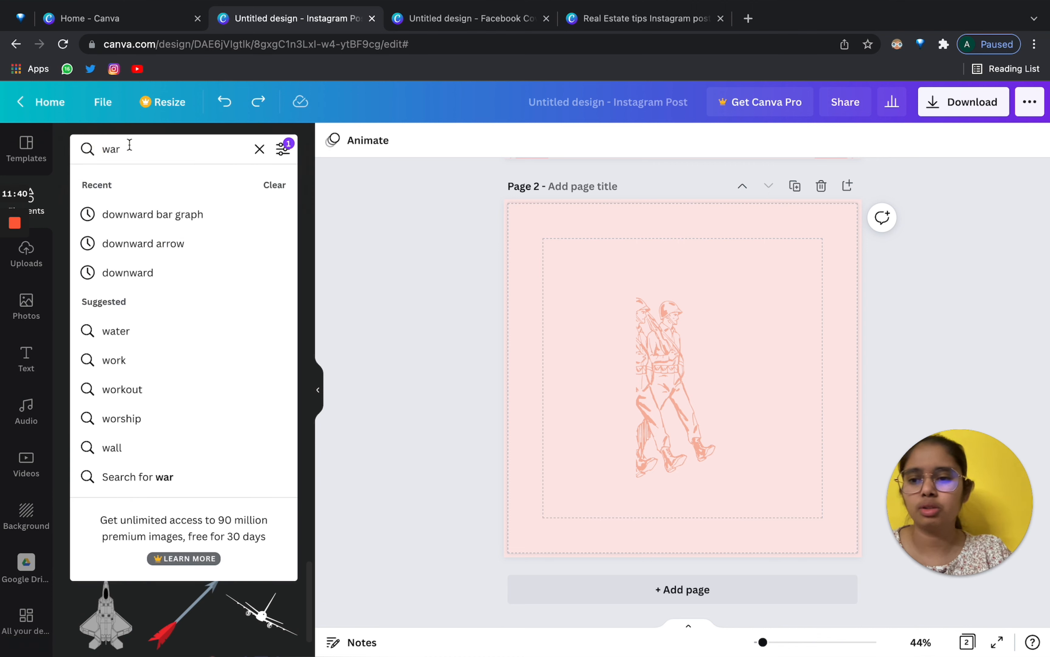
# Search elements for 'women' and delete the soldier sketch from page 2.
pyautogui.click(87, 147)
pyautogui.write('women')
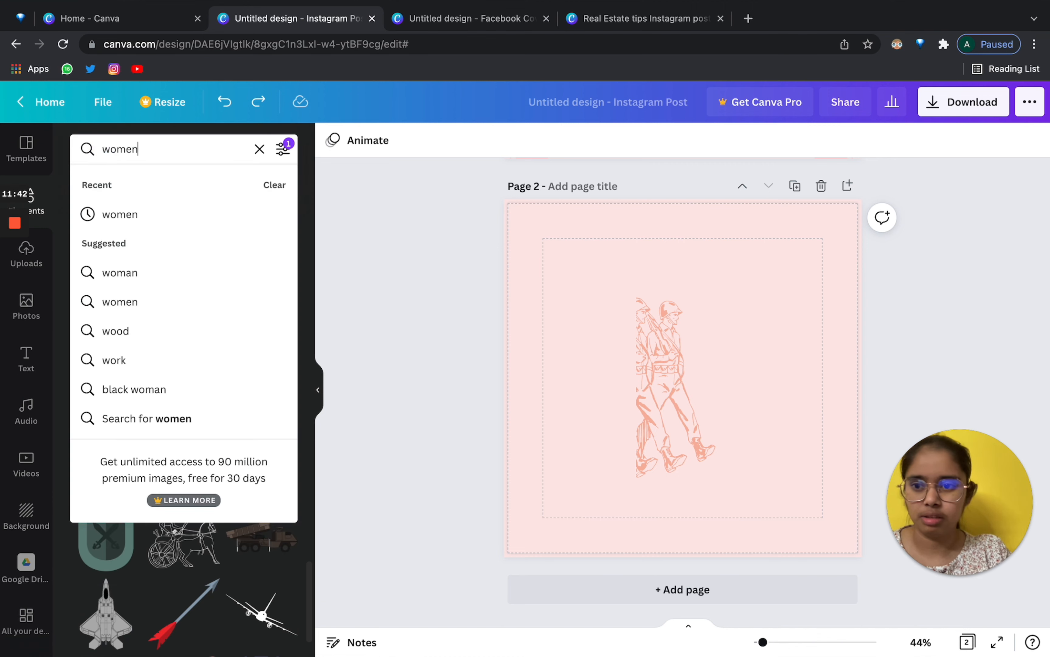
pyautogui.press('Return')
pyautogui.scroll(-10, 232, 528)
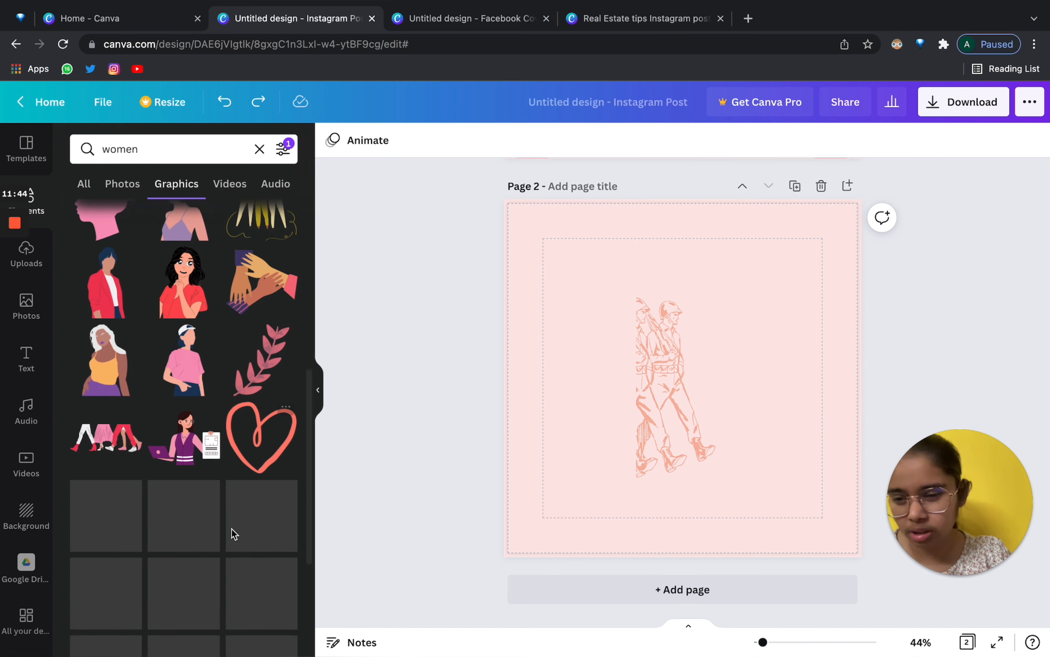
pyautogui.click(651, 346)
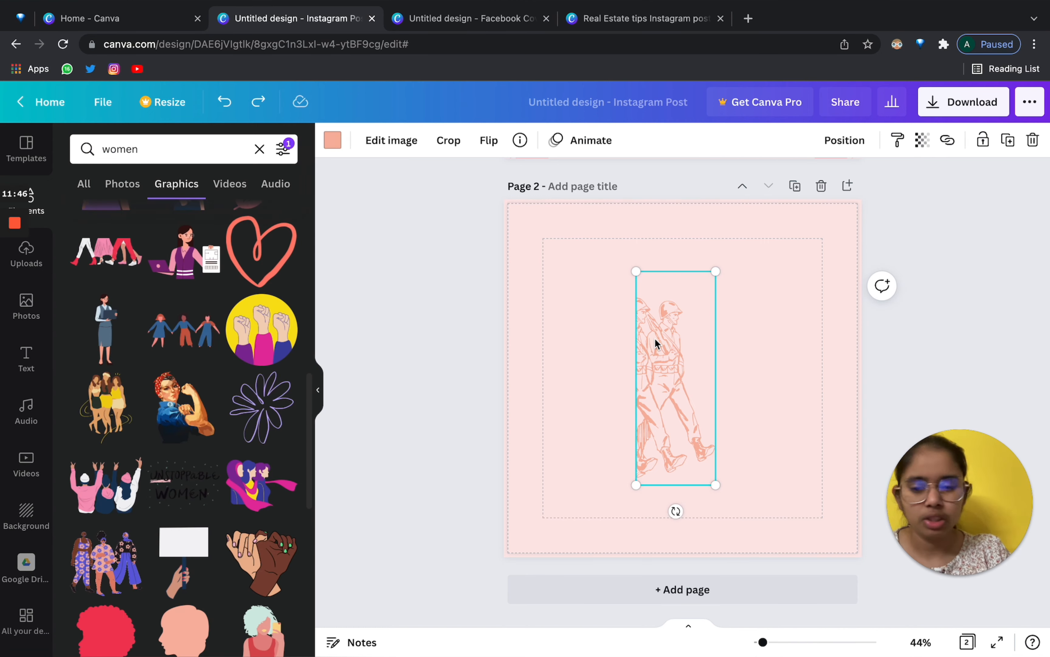
pyautogui.press('Delete')
# Add an office group video from the 'women' video results, then undo it.
pyautogui.scroll(5, 114, 483)
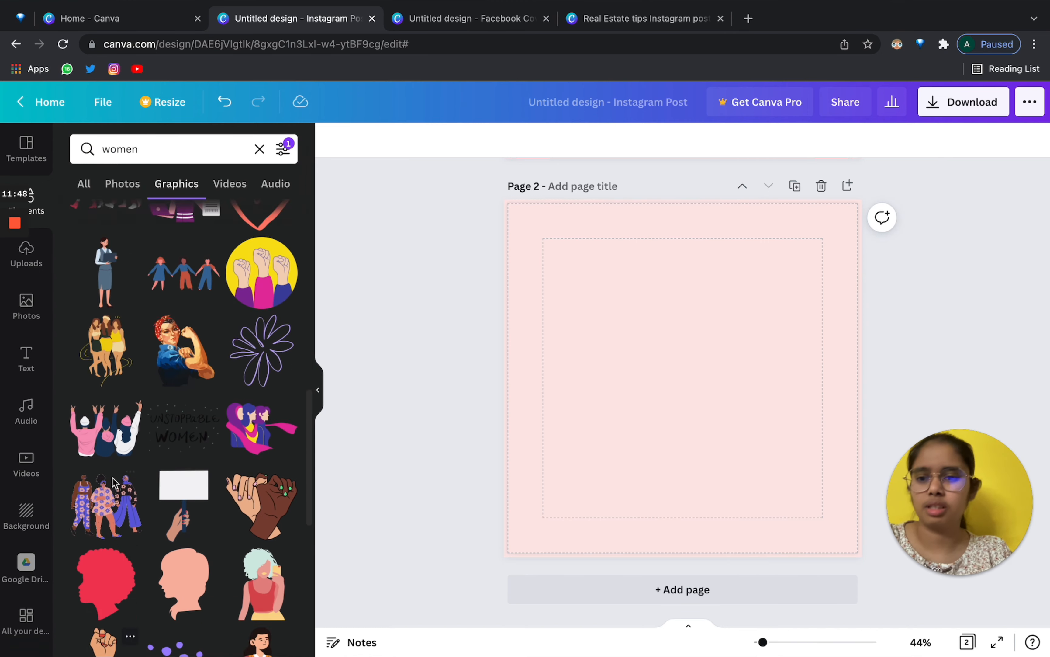
pyautogui.click(225, 192)
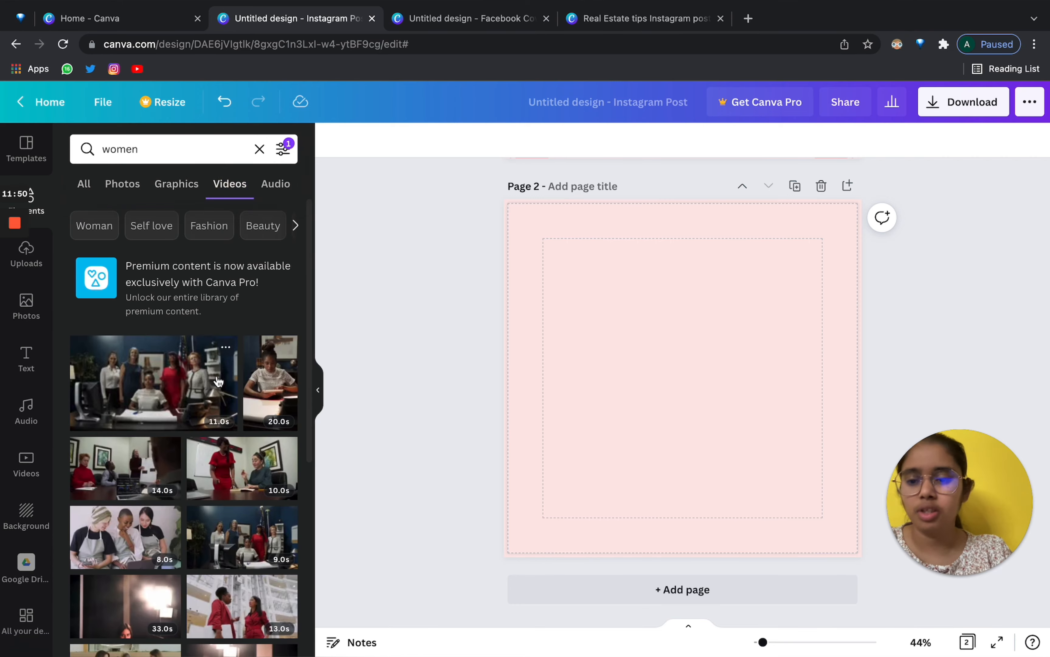
pyautogui.scroll(-5, 214, 376)
pyautogui.scroll(5, 214, 375)
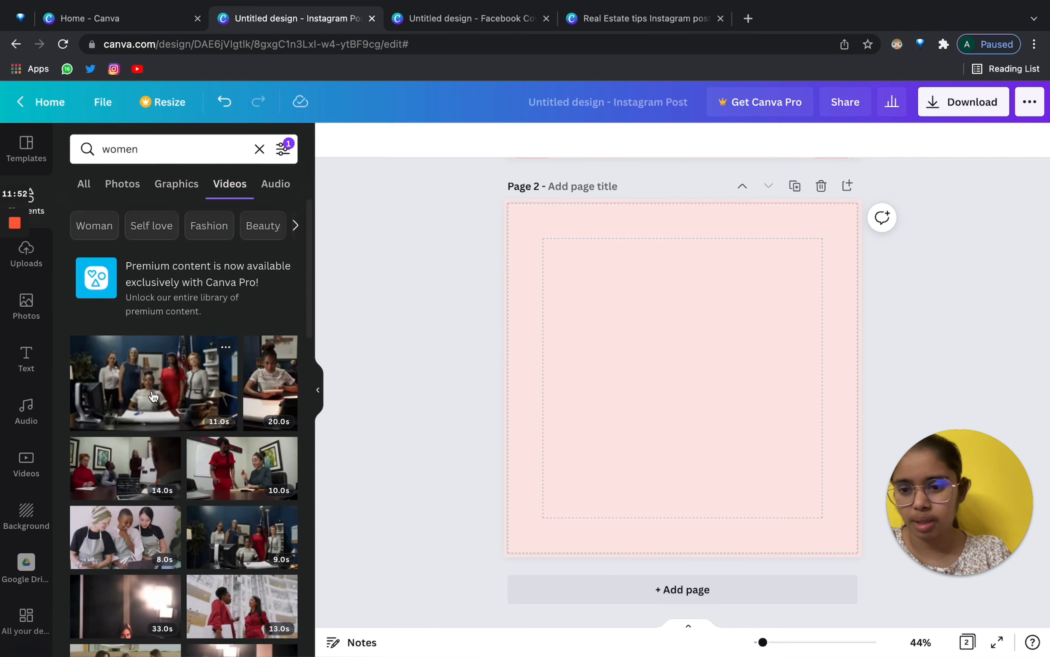
pyautogui.click(154, 398)
pyautogui.moveTo(716, 402); pyautogui.dragTo(716, 341)
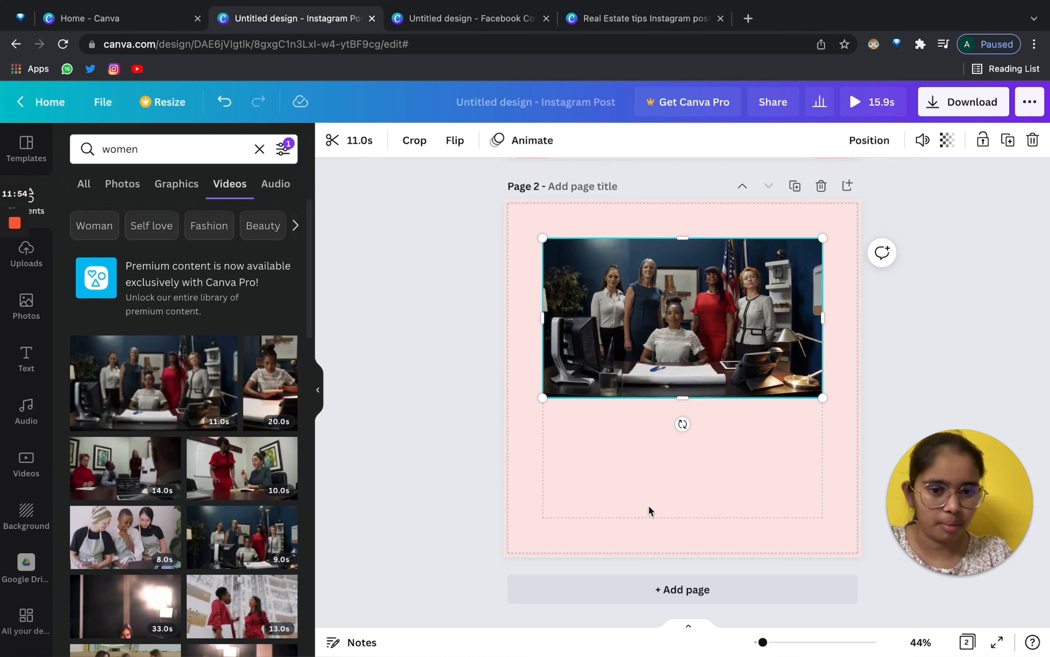
pyautogui.click(273, 191)
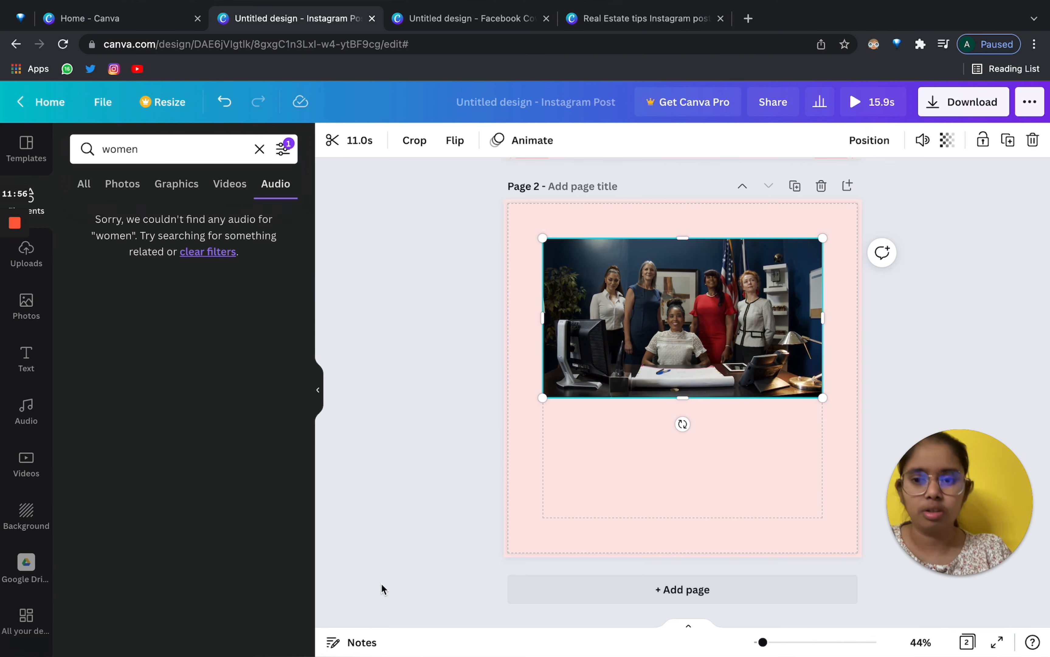
pyautogui.press('Delete')
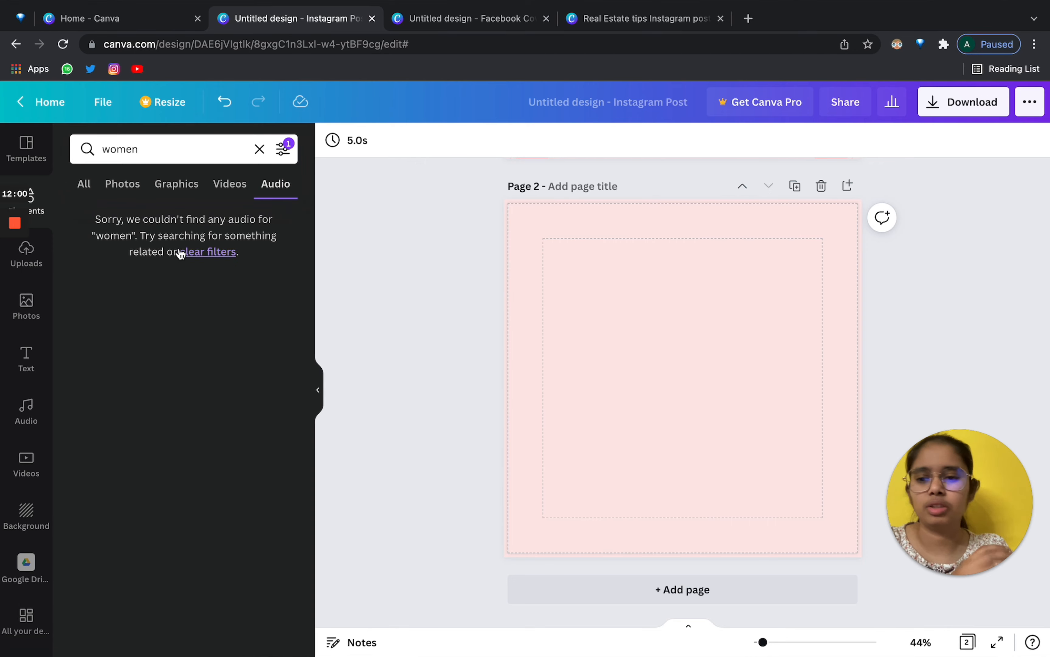
# Clear the 'women' search and add a plain straight line from Lines & Shapes to page 2.
pyautogui.click(83, 183)
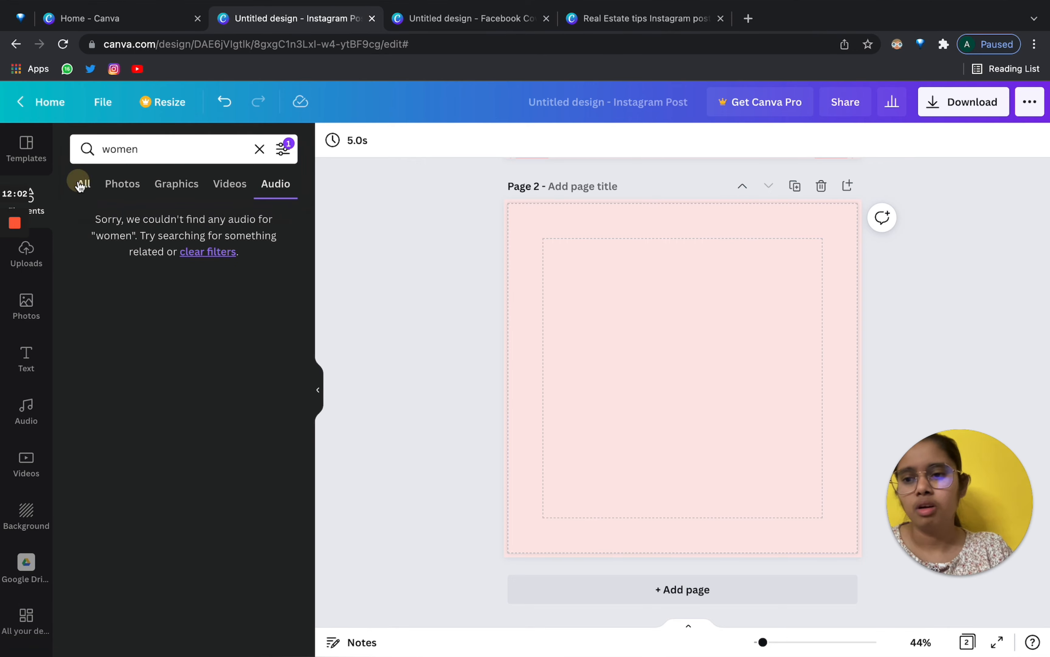
pyautogui.moveTo(10, 293)
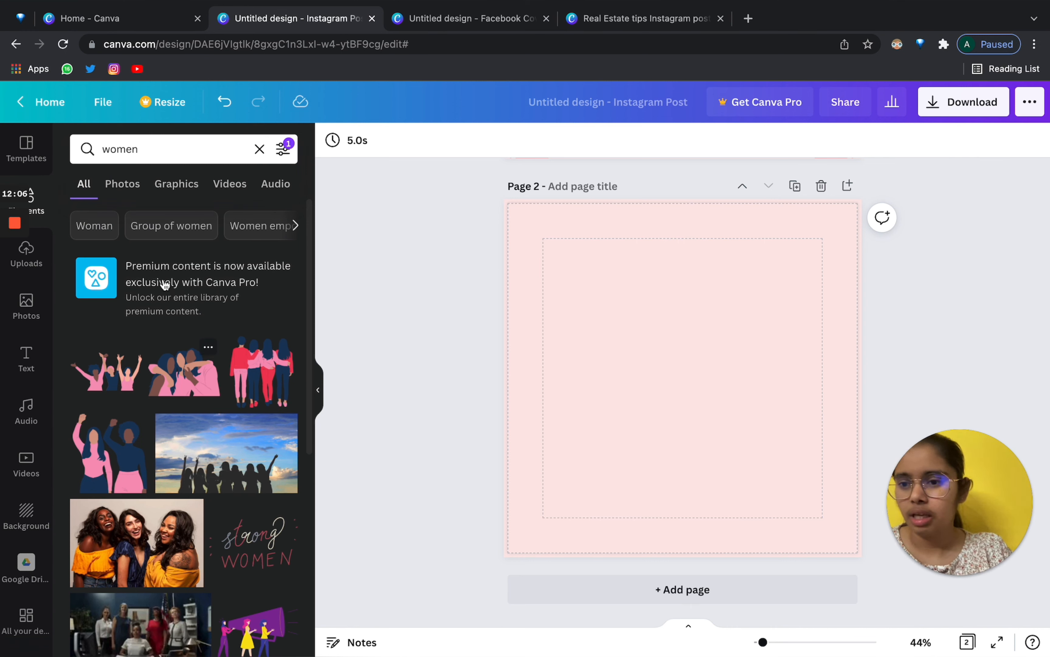
pyautogui.click(36, 208)
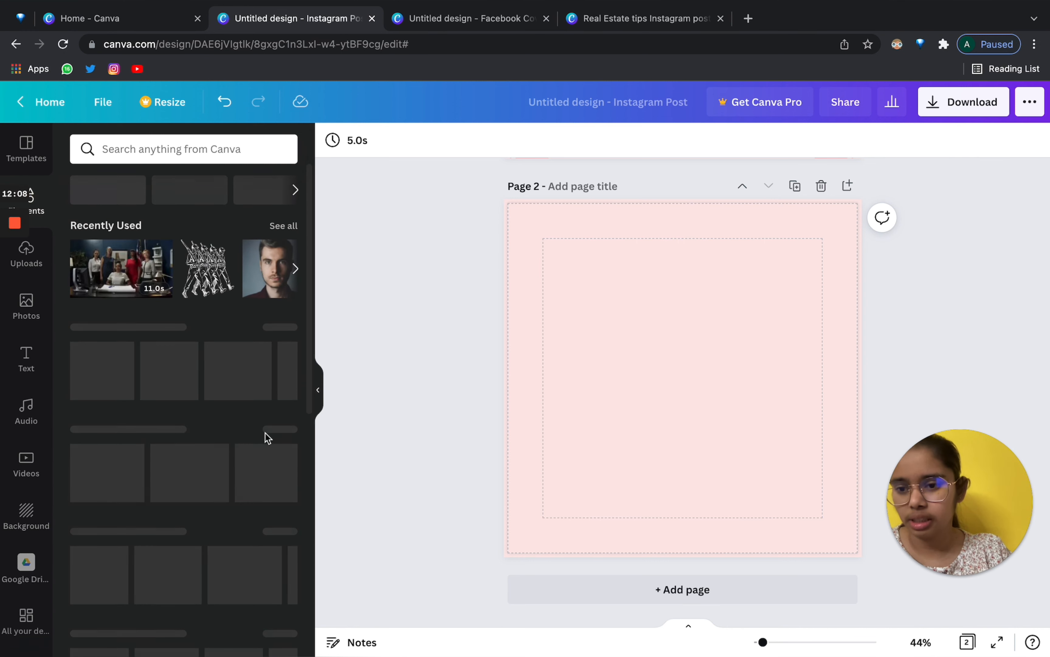
pyautogui.click(282, 328)
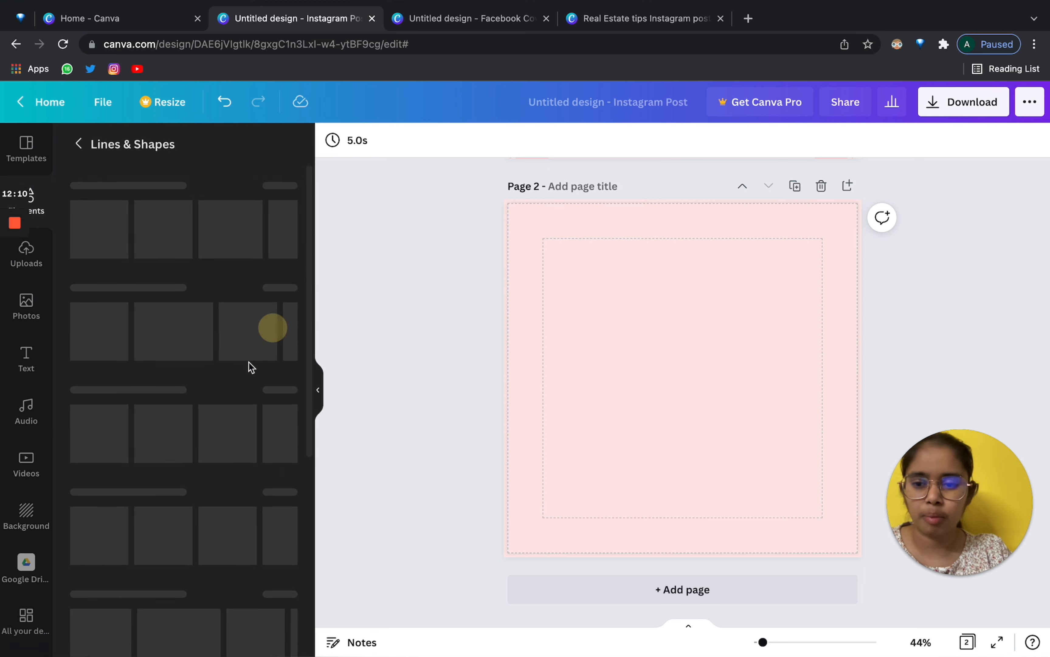
pyautogui.scroll(-10, 173, 347)
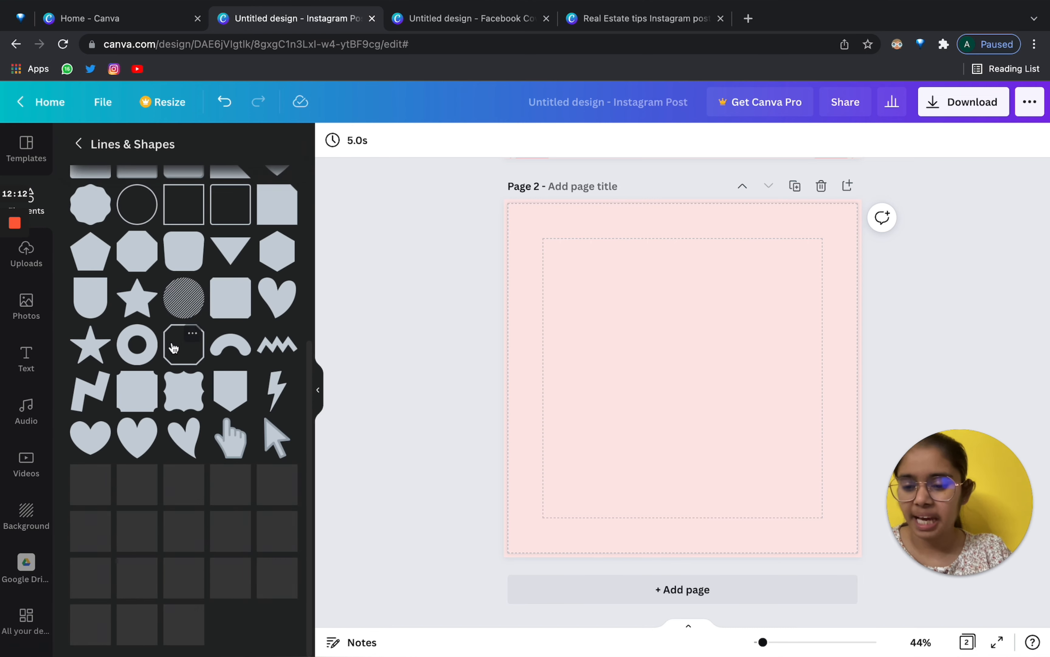
pyautogui.scroll(10, 174, 347)
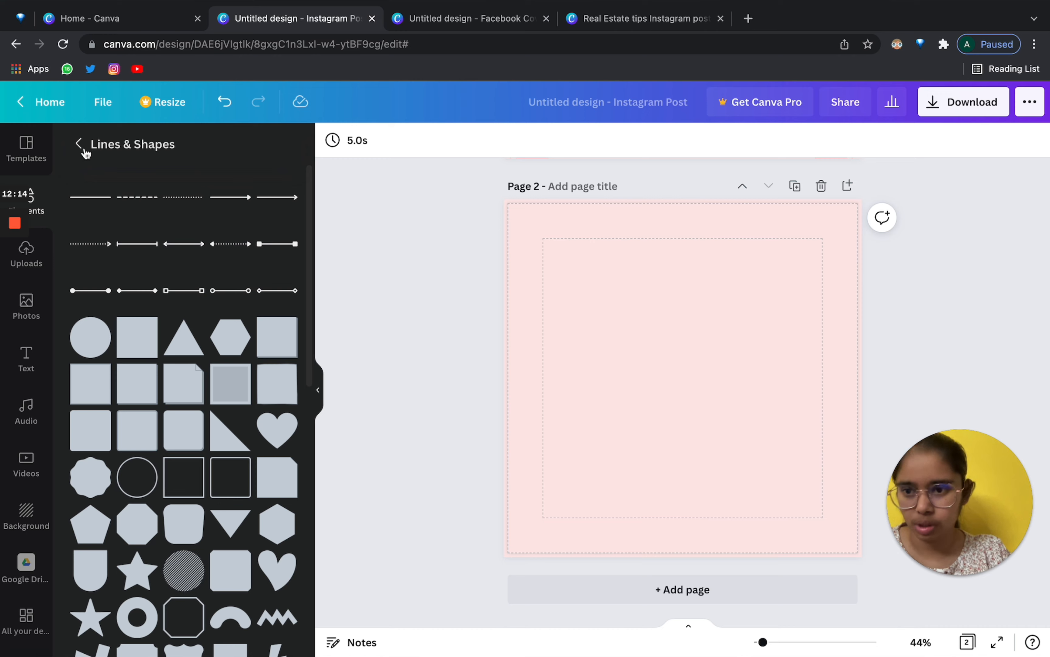
pyautogui.click(100, 204)
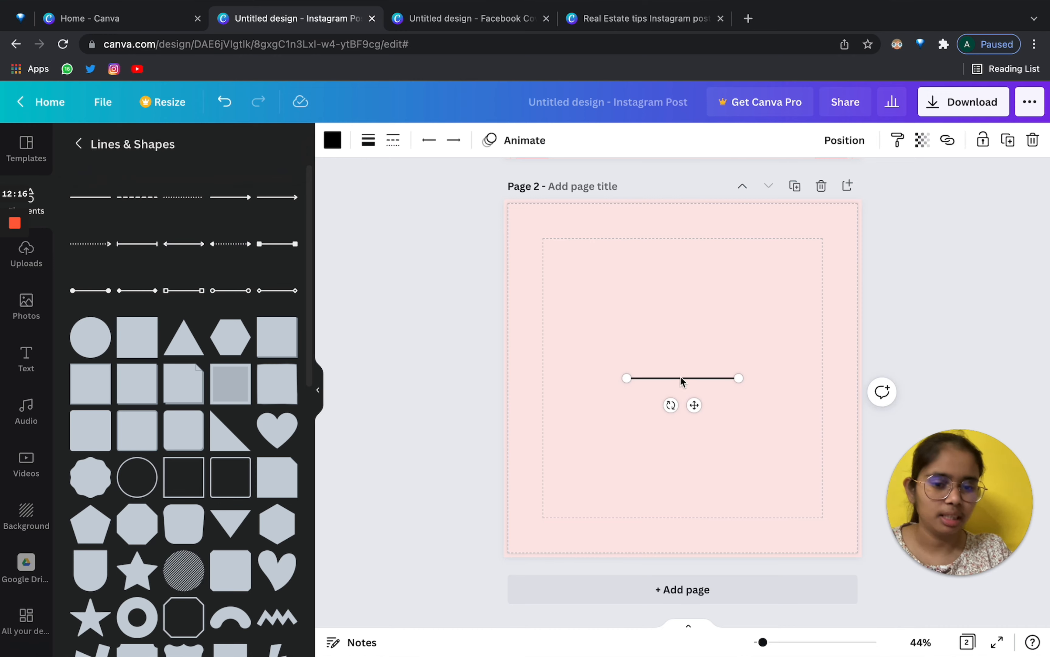
# Move the line up, lengthen it and set its thickness to 37.
pyautogui.moveTo(705, 408); pyautogui.dragTo(785, 342)
pyautogui.click(333, 140)
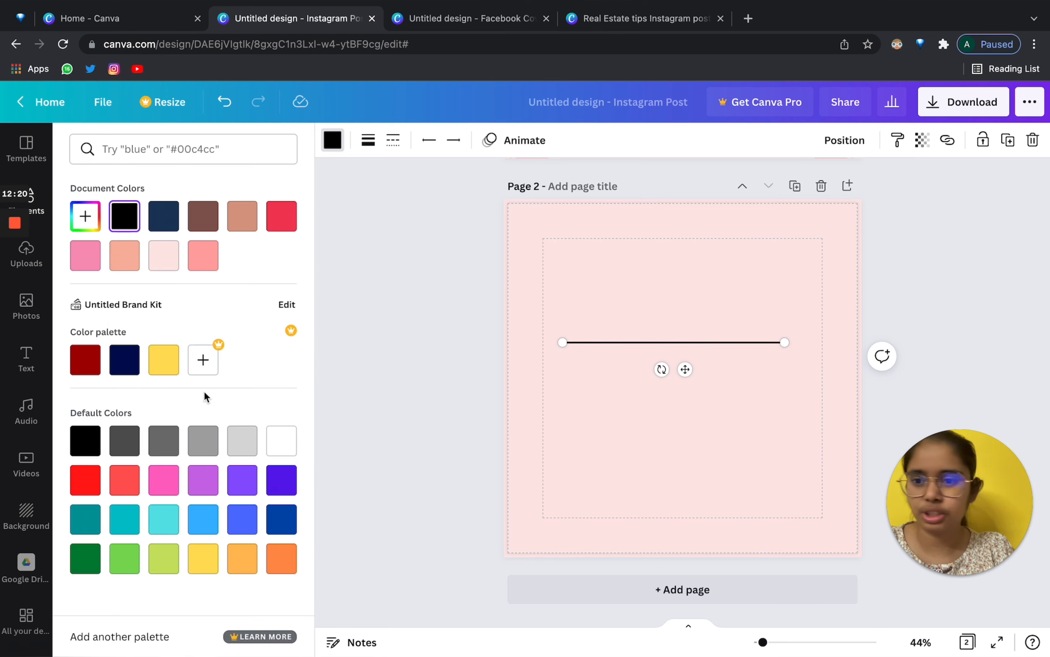
pyautogui.click(367, 140)
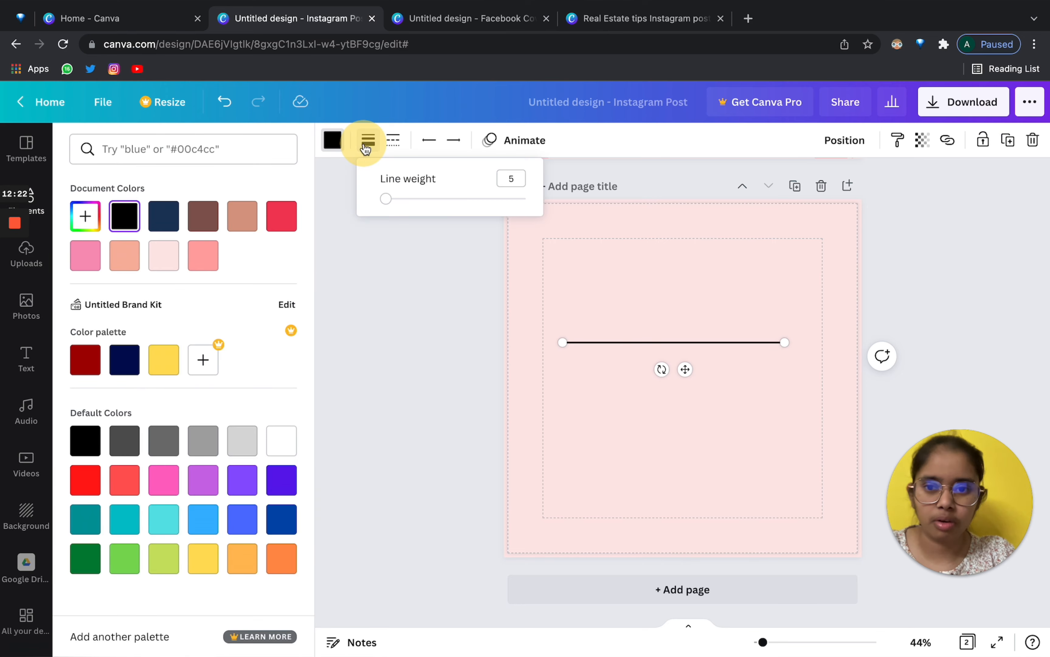
pyautogui.moveTo(388, 201); pyautogui.dragTo(348, 206)
pyautogui.click(404, 202)
pyautogui.click(393, 140)
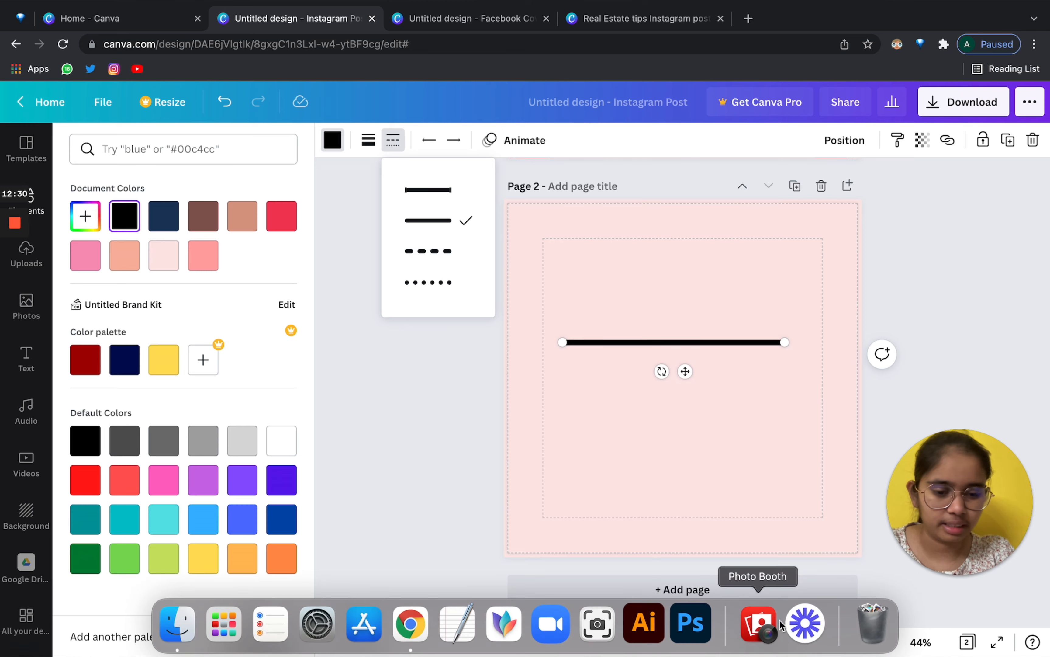
# Make the line dashed and shift it further left across the page.
pyautogui.moveTo(762, 644); pyautogui.dragTo(782, 641)
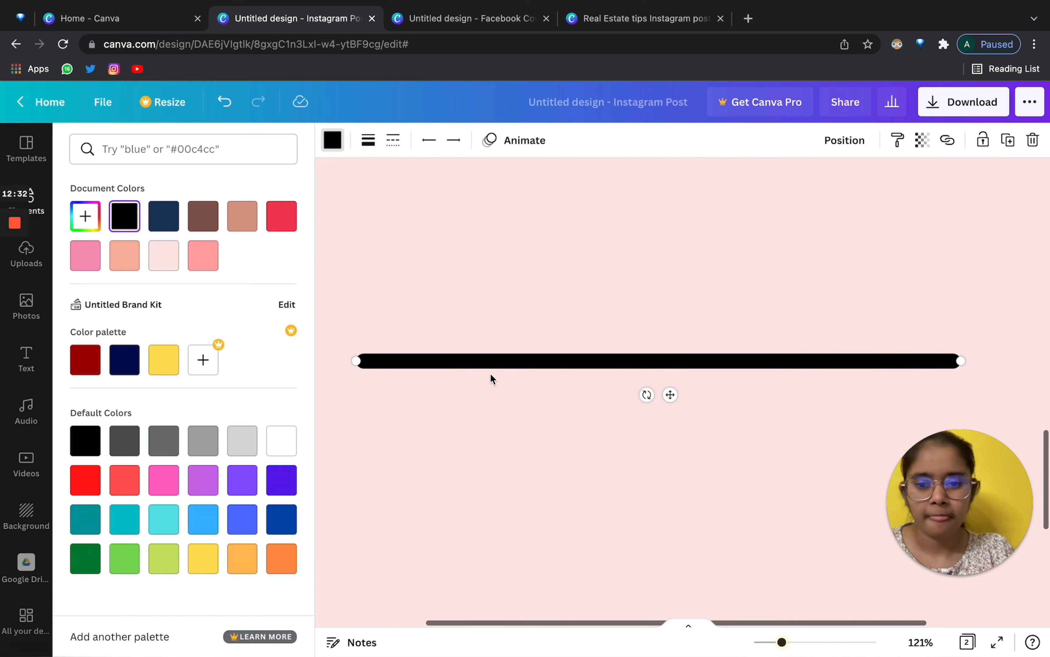
pyautogui.moveTo(478, 359); pyautogui.dragTo(585, 362)
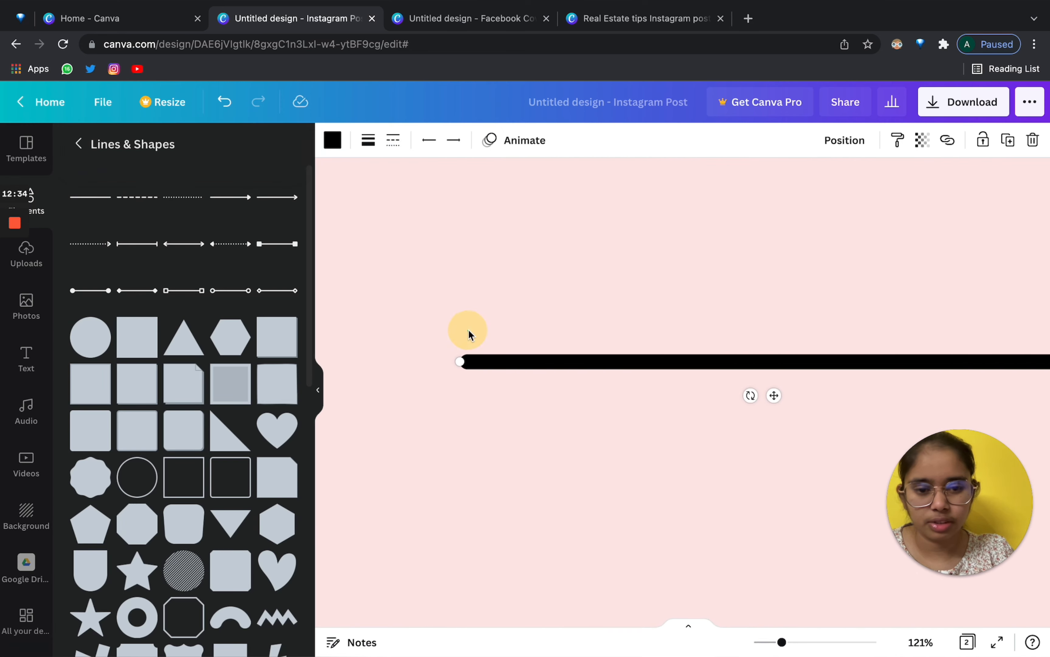
pyautogui.click(469, 334)
pyautogui.click(480, 363)
pyautogui.click(368, 140)
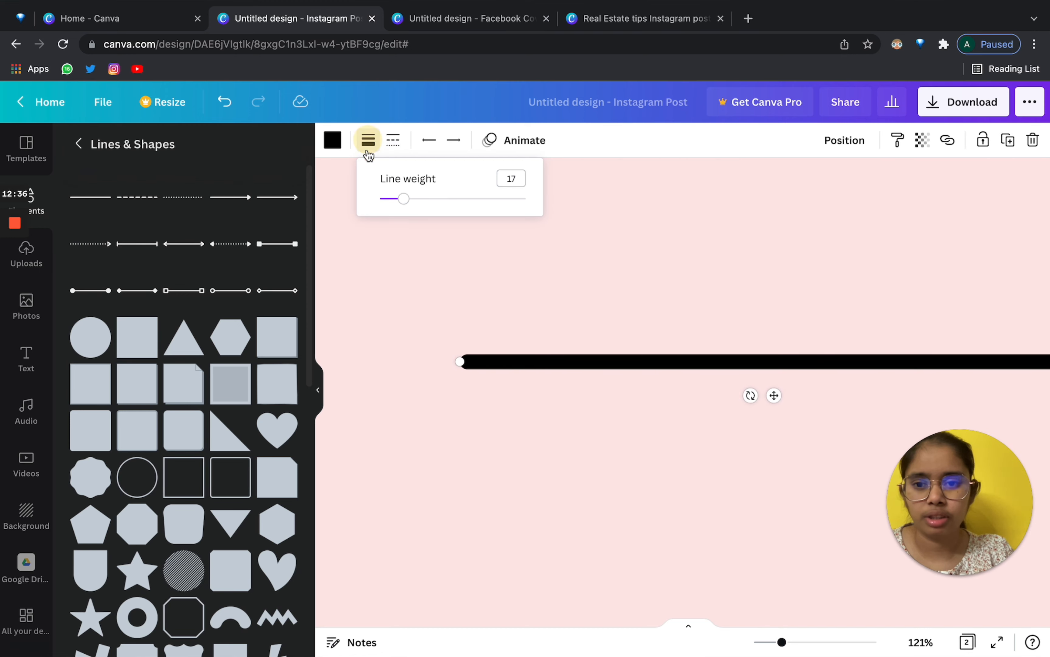
pyautogui.click(393, 139)
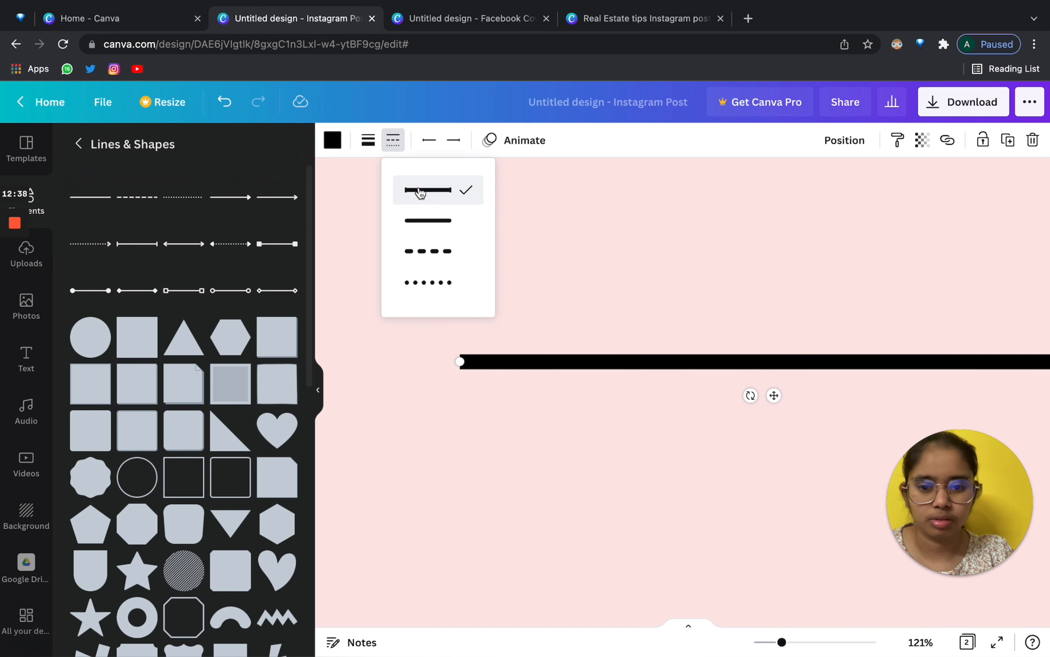
pyautogui.click(430, 255)
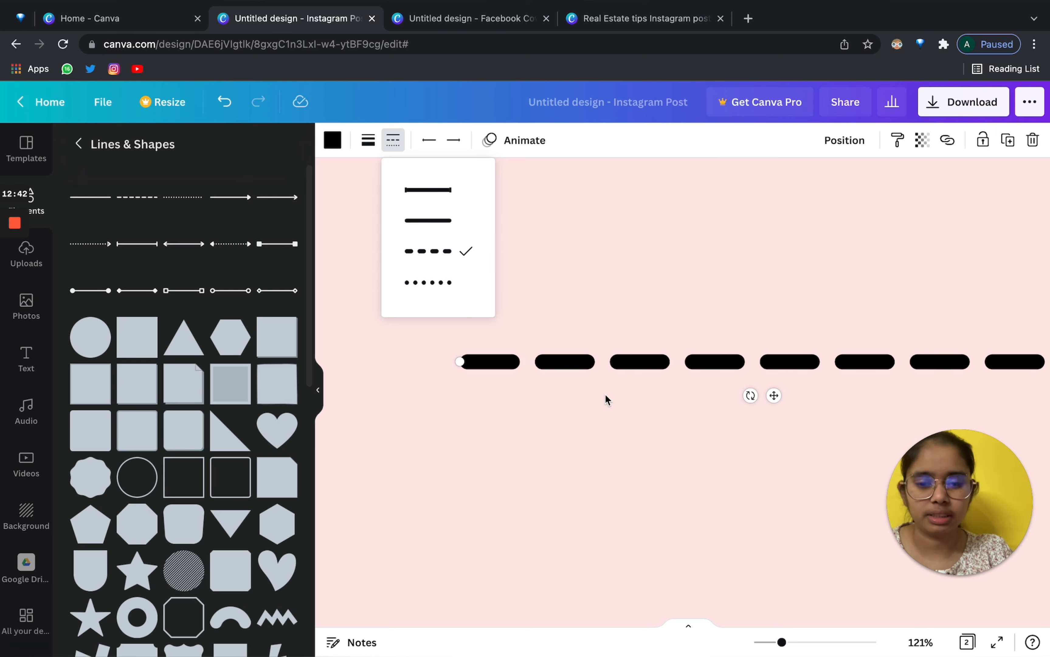
pyautogui.moveTo(784, 645); pyautogui.dragTo(767, 637)
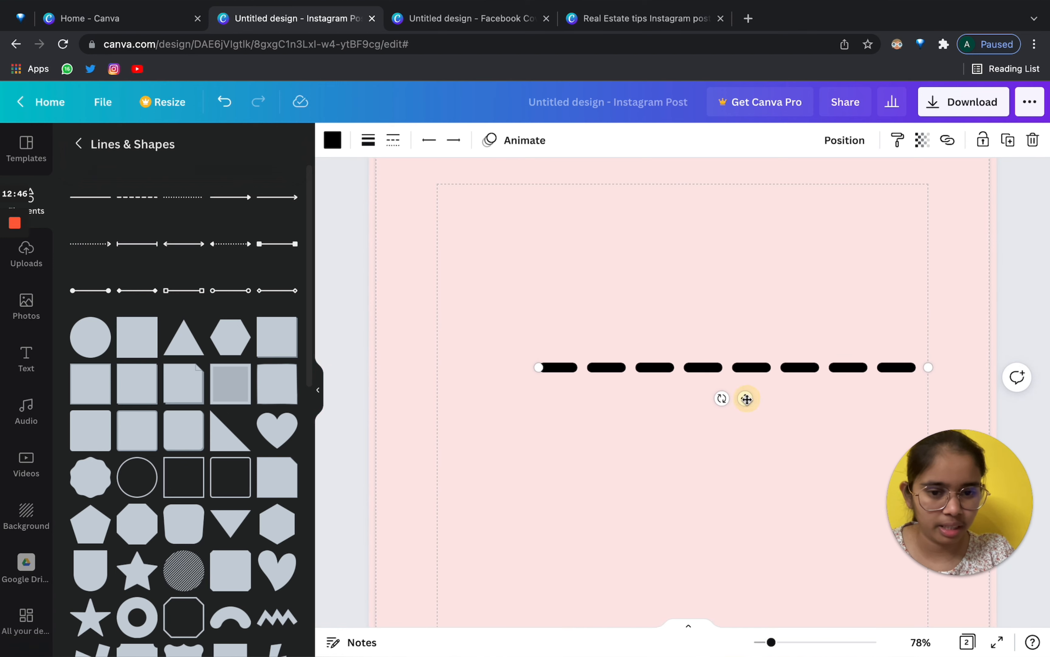
pyautogui.moveTo(747, 398); pyautogui.dragTo(653, 397)
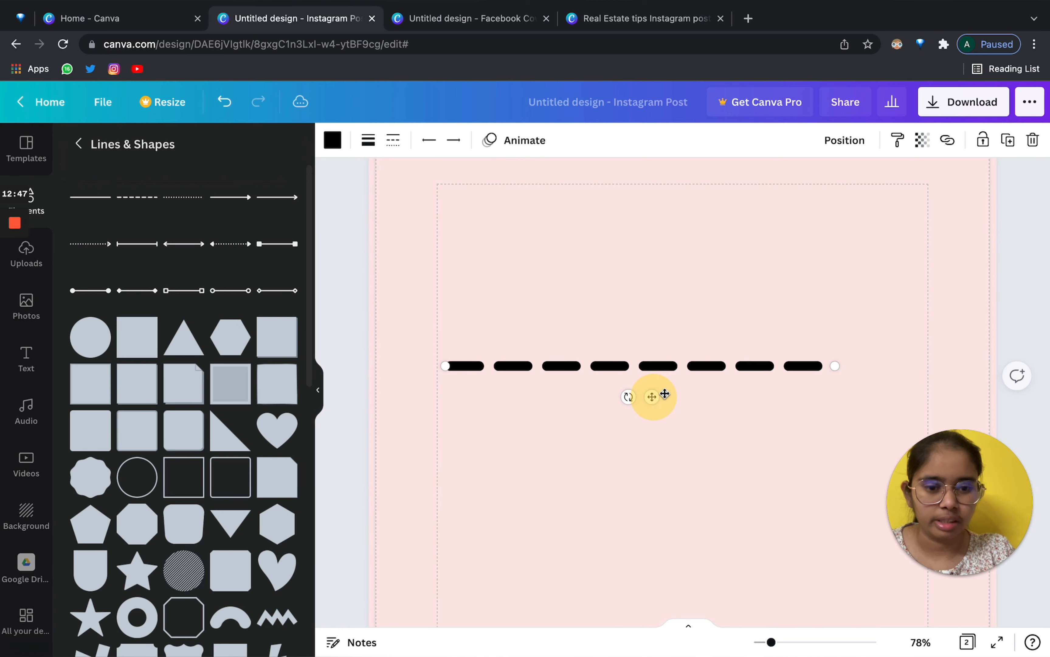
# Try arrowhead and circle line ends, then leave the dashed line with no end decoration.
pyautogui.click(445, 140)
pyautogui.click(476, 246)
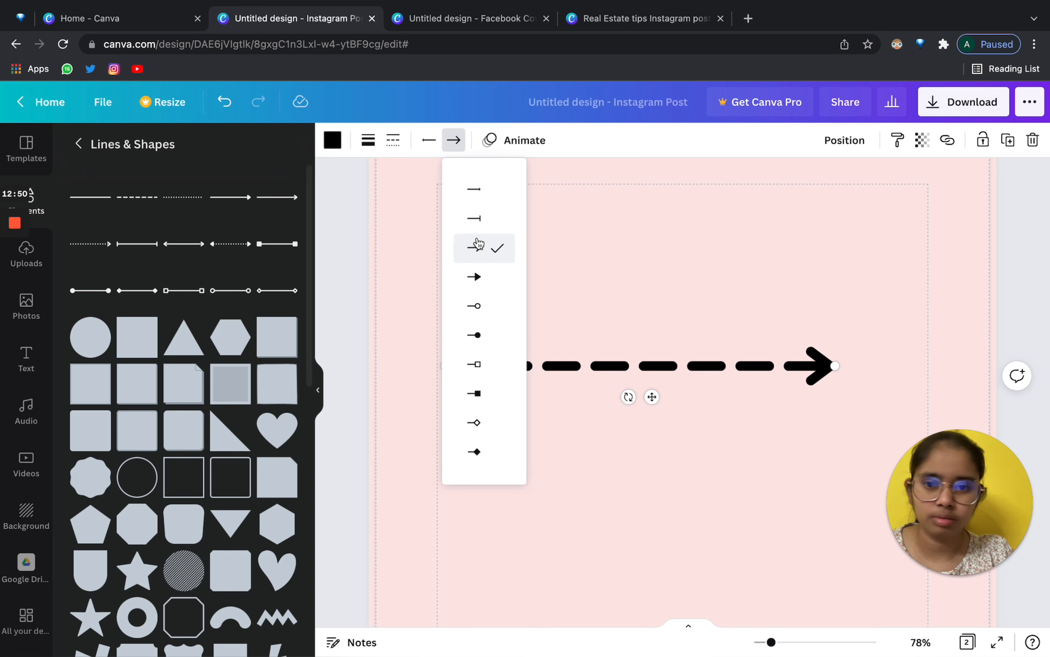
pyautogui.click(476, 306)
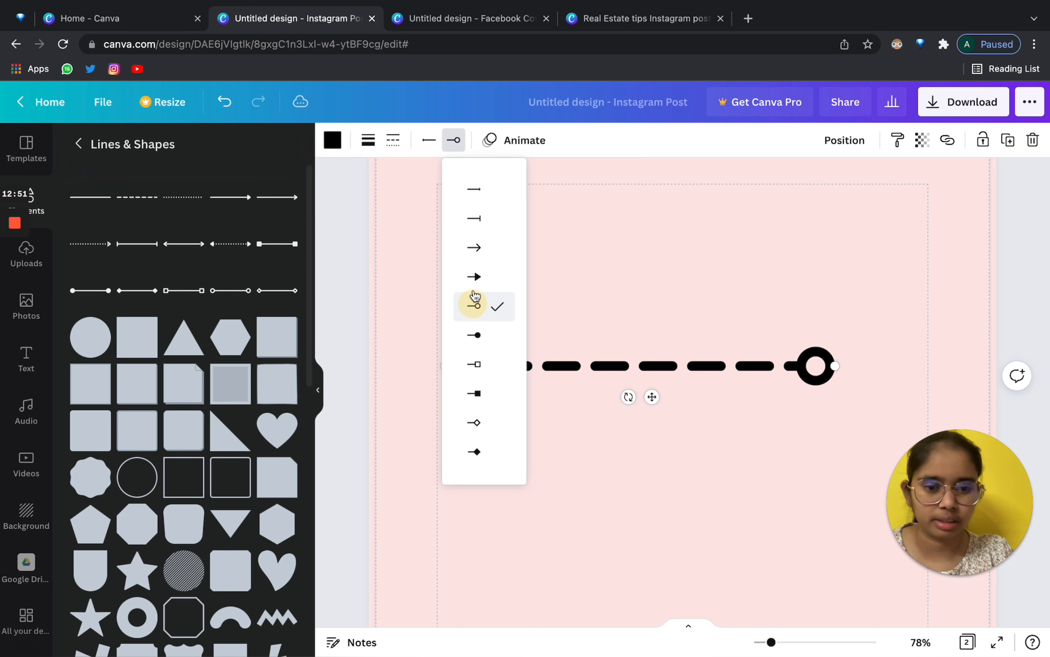
pyautogui.click(477, 190)
pyautogui.click(404, 210)
pyautogui.click(599, 374)
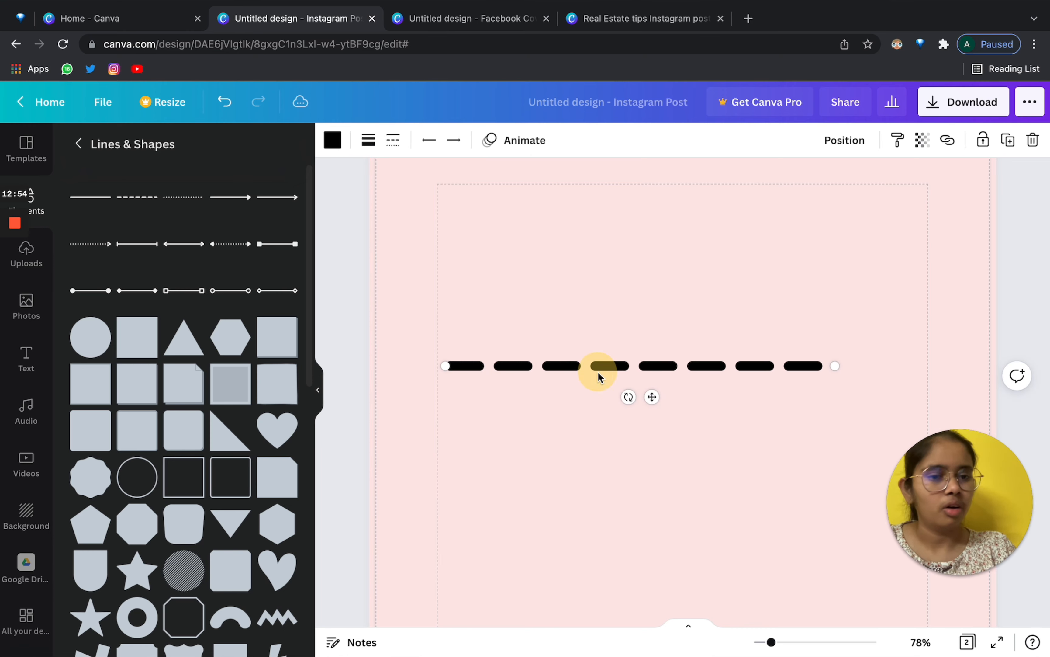
pyautogui.click(319, 395)
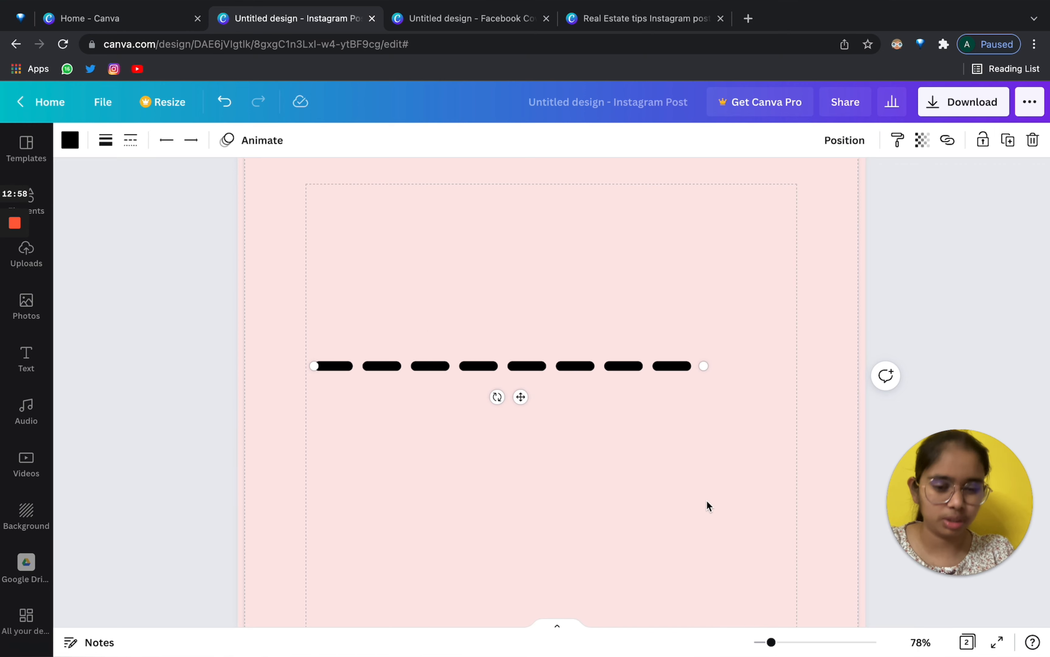
# Zoom out to 44% and move the dashed line lower, then back toward the centre.
pyautogui.moveTo(776, 645); pyautogui.dragTo(763, 642)
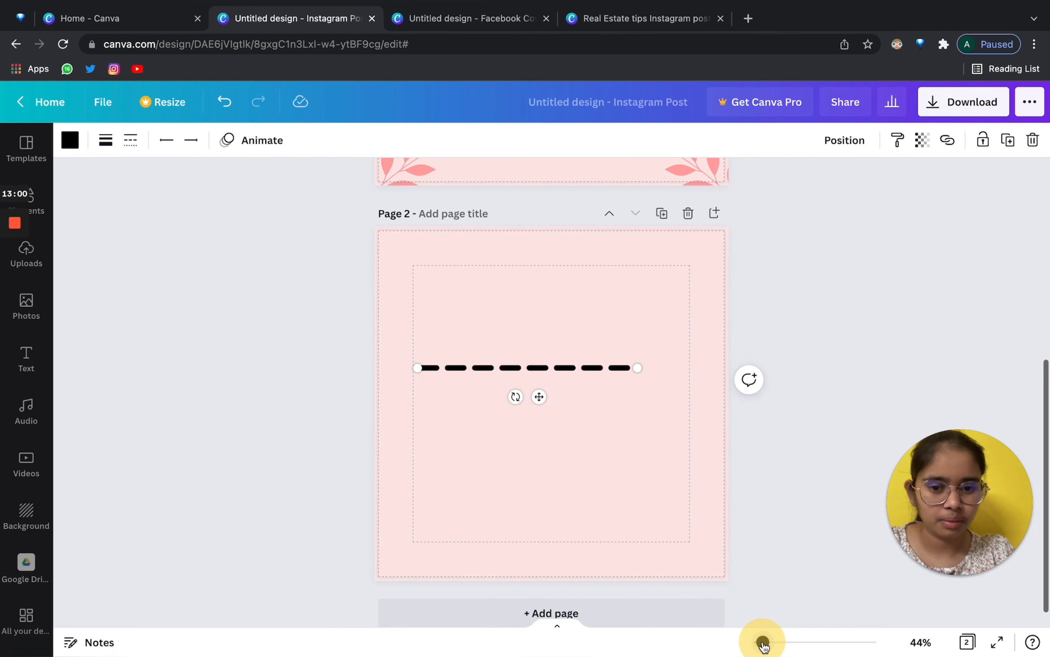
pyautogui.click(548, 395)
pyautogui.moveTo(565, 398); pyautogui.dragTo(560, 434)
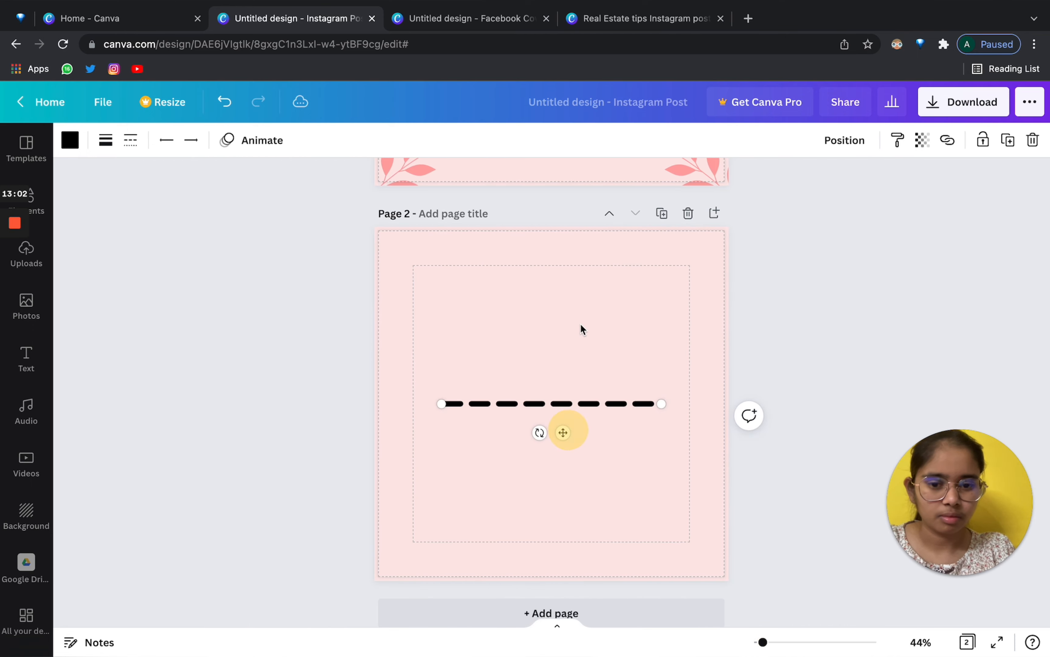
pyautogui.click(580, 323)
pyautogui.click(556, 404)
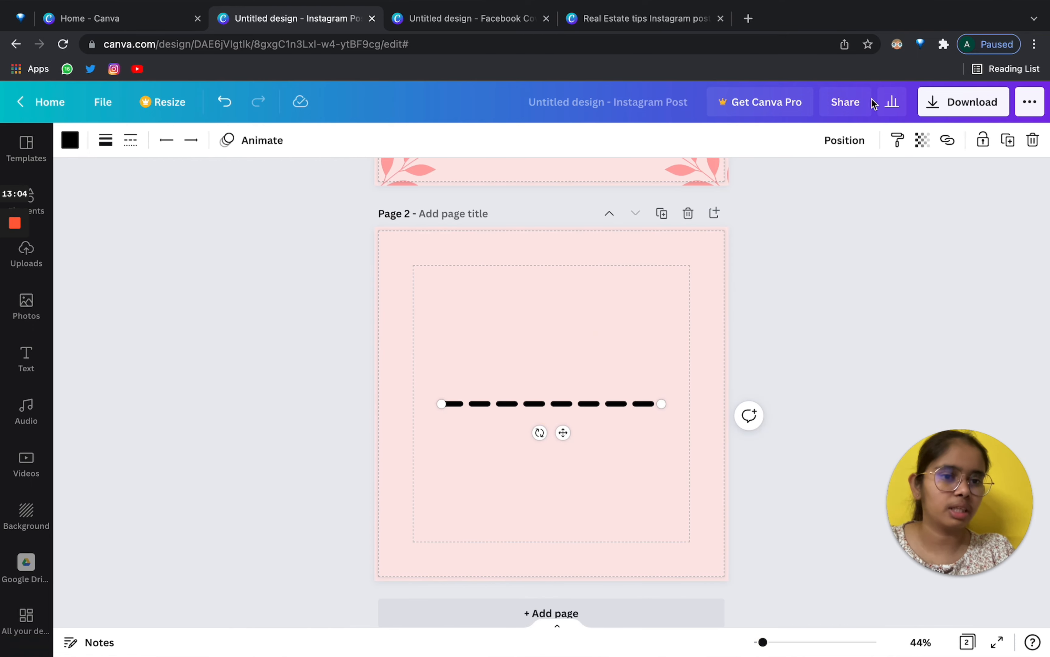
pyautogui.click(845, 141)
pyautogui.click(505, 334)
pyautogui.moveTo(548, 403); pyautogui.dragTo(532, 373)
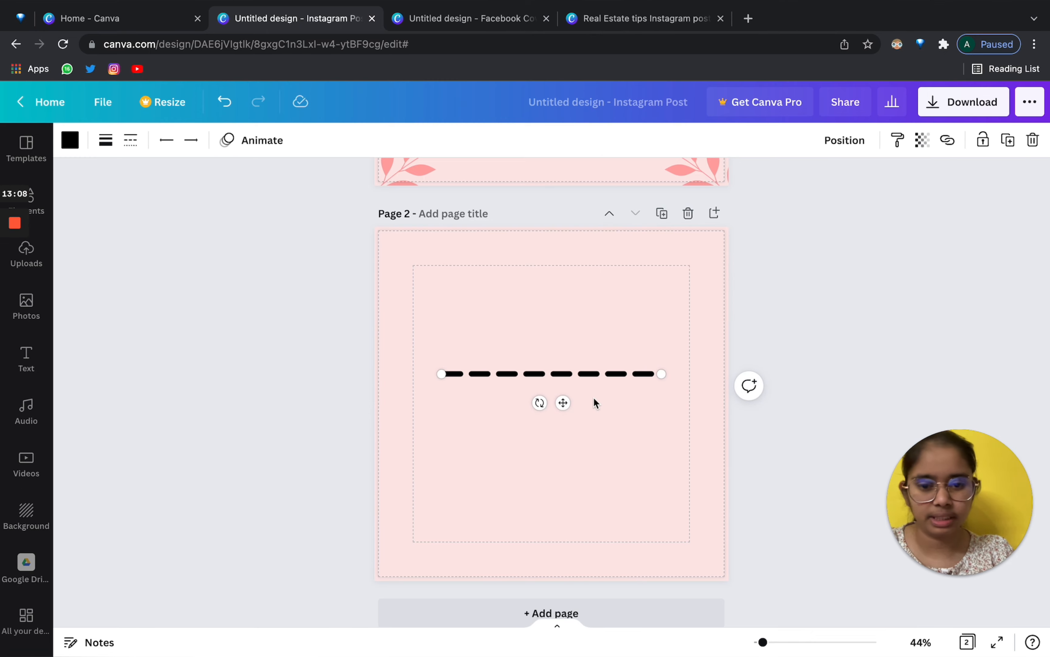
# Align the dashed line to the page's vertical middle and horizontal centre.
pyautogui.click(828, 150)
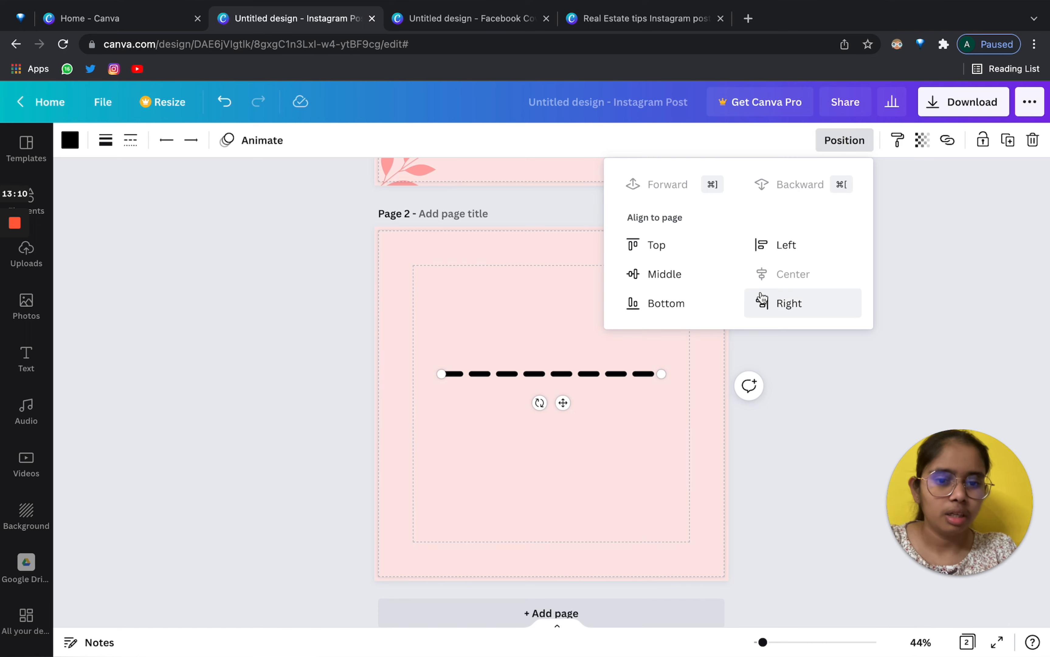
pyautogui.click(527, 316)
pyautogui.moveTo(550, 369); pyautogui.dragTo(485, 286)
pyautogui.click(560, 235)
pyautogui.click(565, 284)
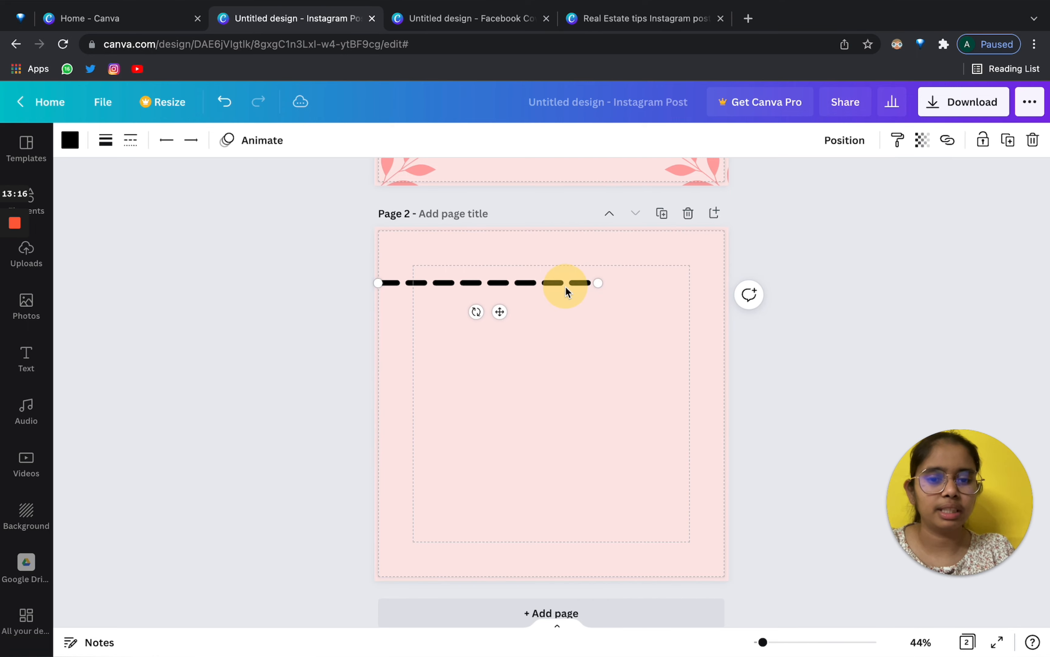
pyautogui.click(834, 141)
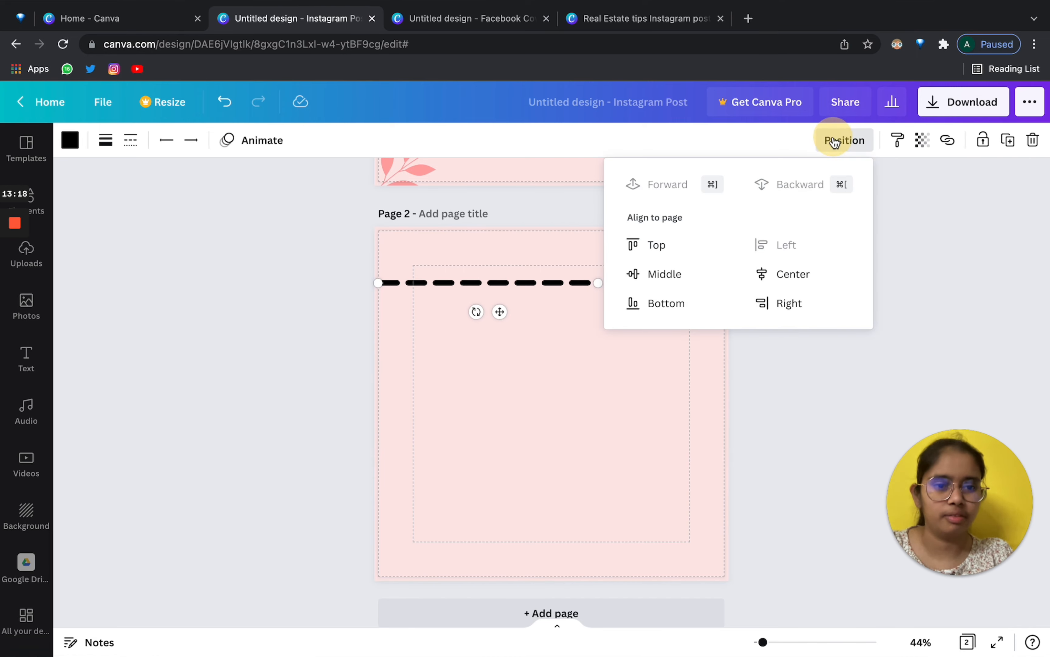
pyautogui.click(679, 272)
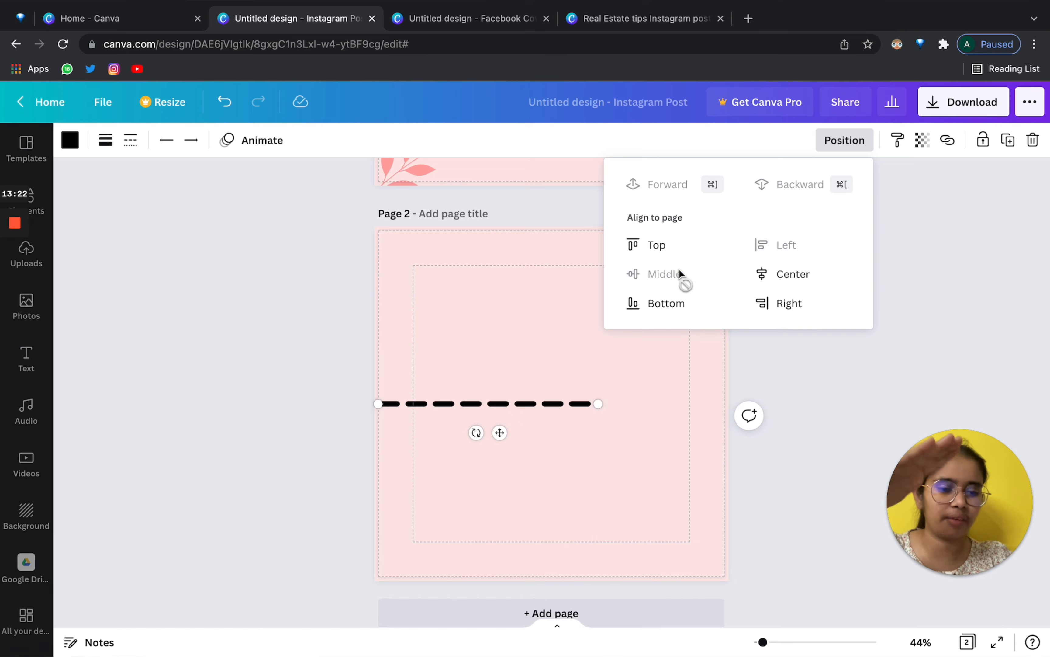
pyautogui.click(814, 278)
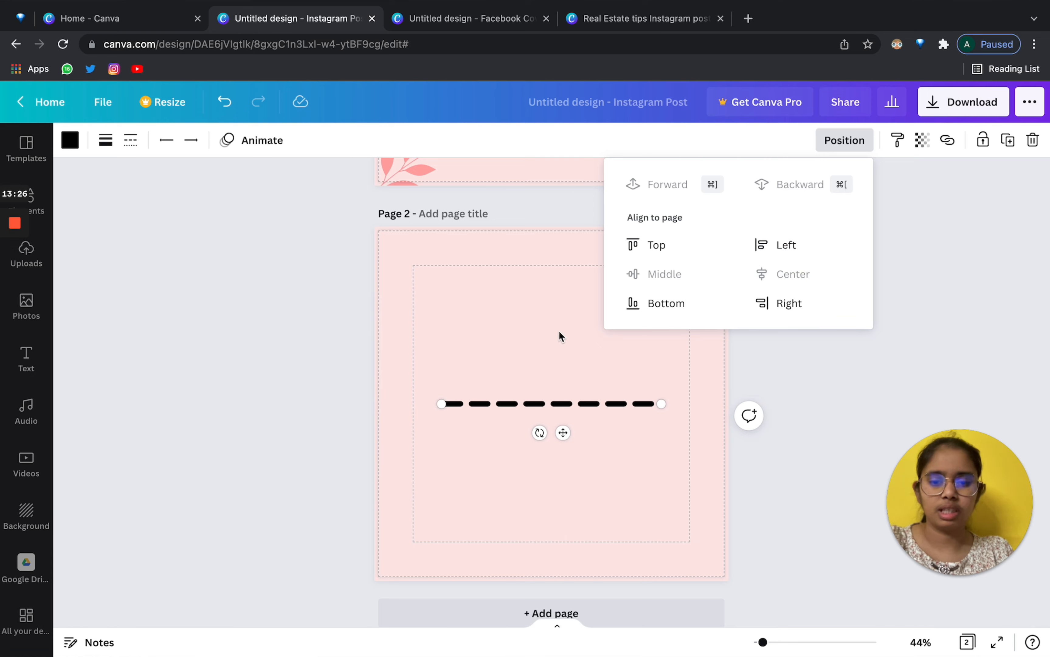
pyautogui.click(531, 341)
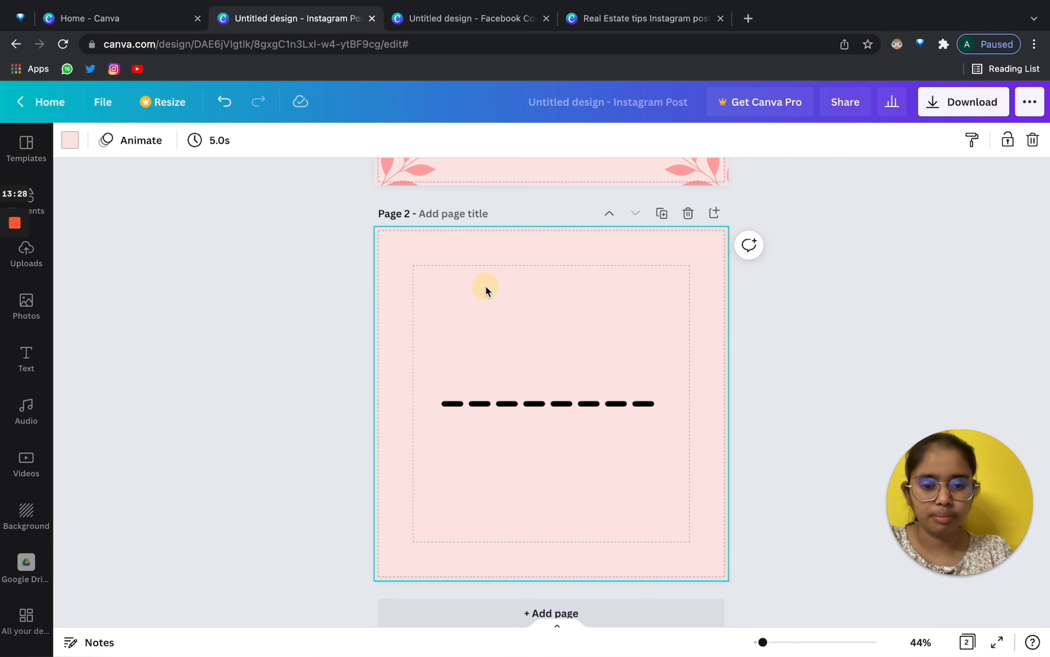
# Test right, bottom, top and left page alignment, then drag the line back to centre.
pyautogui.click(588, 406)
pyautogui.click(849, 140)
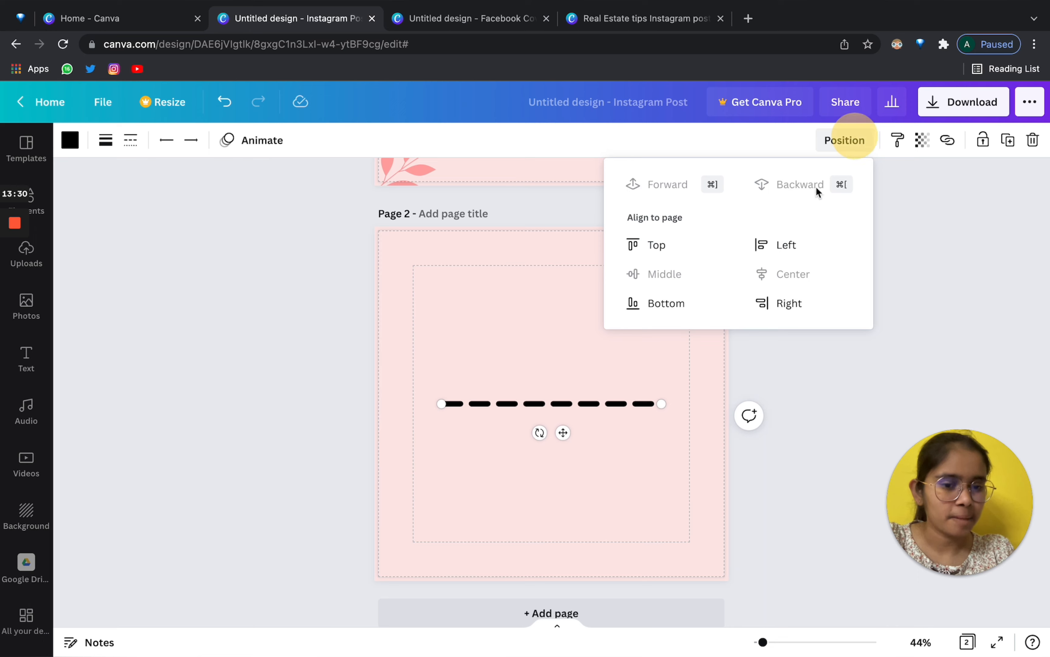
pyautogui.click(778, 304)
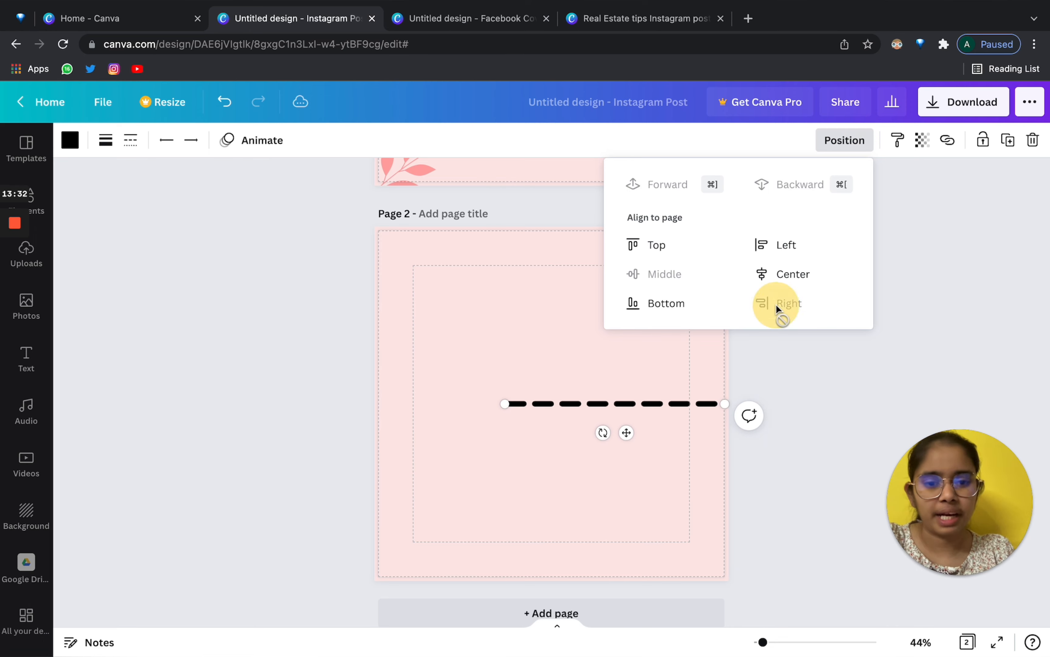
pyautogui.click(652, 306)
pyautogui.click(661, 244)
pyautogui.click(804, 244)
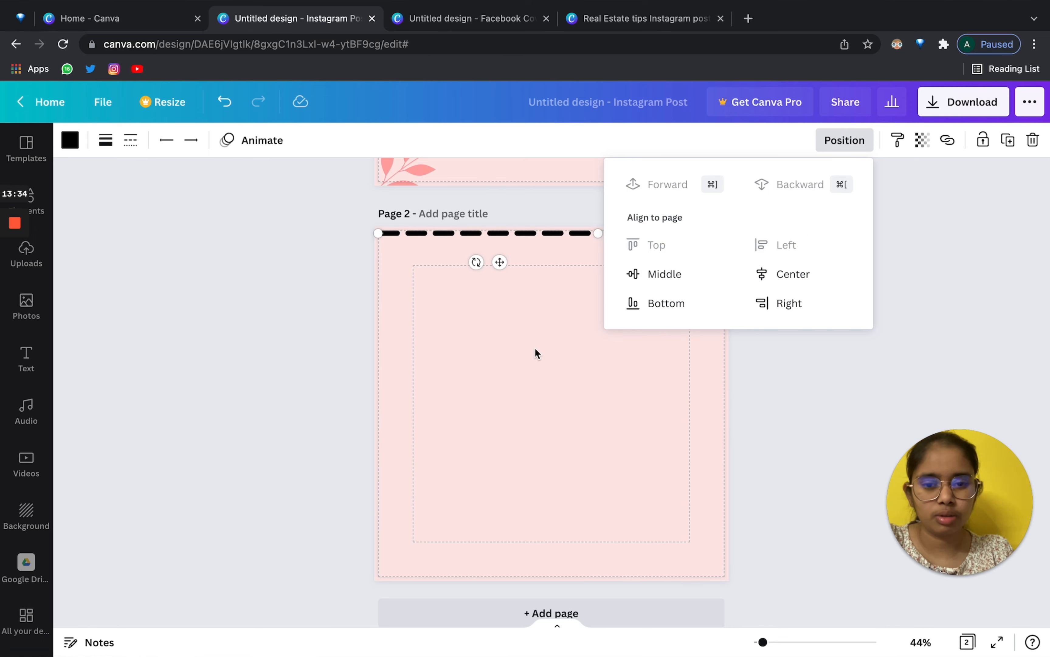
pyautogui.click(535, 348)
pyautogui.click(502, 236)
pyautogui.moveTo(502, 236); pyautogui.dragTo(573, 397)
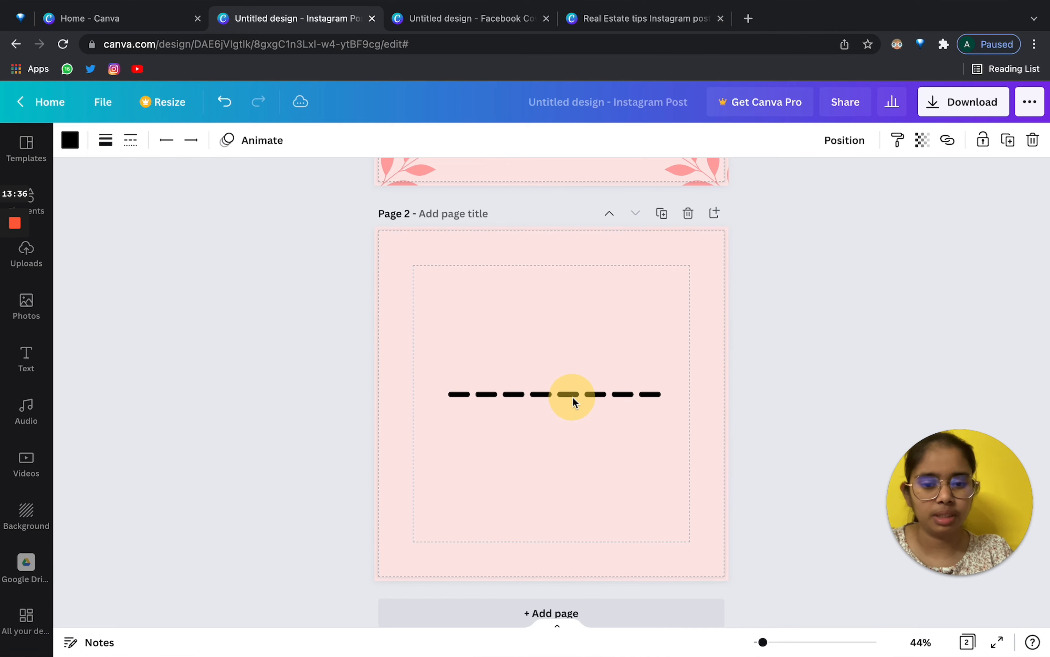
pyautogui.click(561, 332)
# Marquee-select the dashed line and delete it.
pyautogui.click(48, 214)
pyautogui.scroll(-1, 150, 328)
pyautogui.moveTo(552, 325); pyautogui.dragTo(645, 440)
pyautogui.press('Delete')
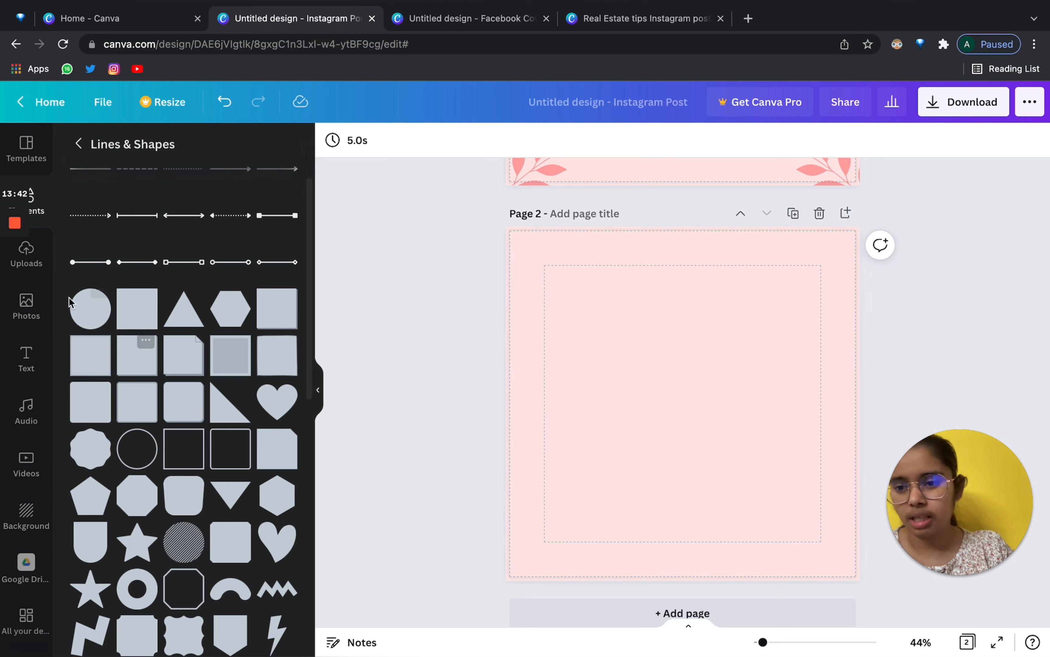
# Add a grey circle from Lines & Shapes to page 2 and resize it slightly.
pyautogui.click(98, 300)
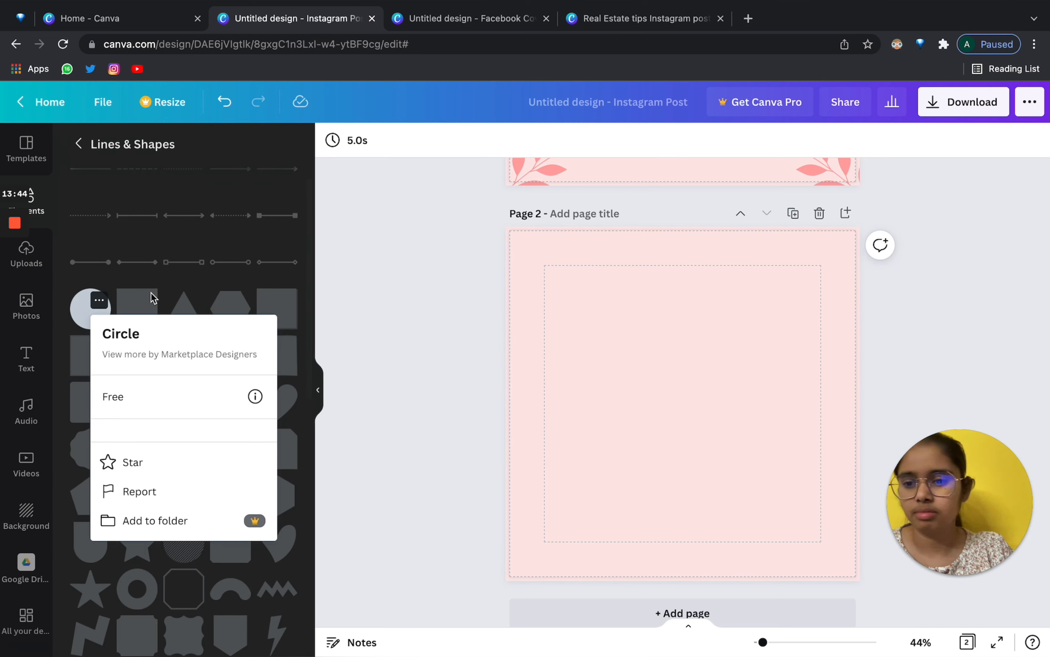
pyautogui.click(147, 298)
pyautogui.click(90, 309)
pyautogui.moveTo(640, 398); pyautogui.dragTo(641, 396)
pyautogui.click(333, 143)
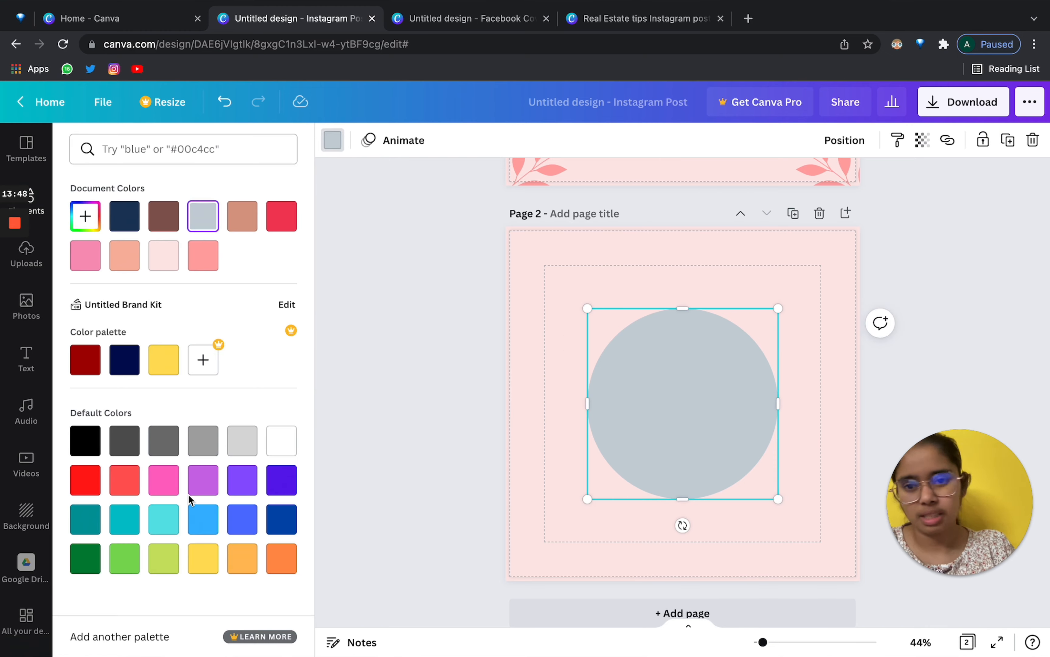
pyautogui.click(552, 300)
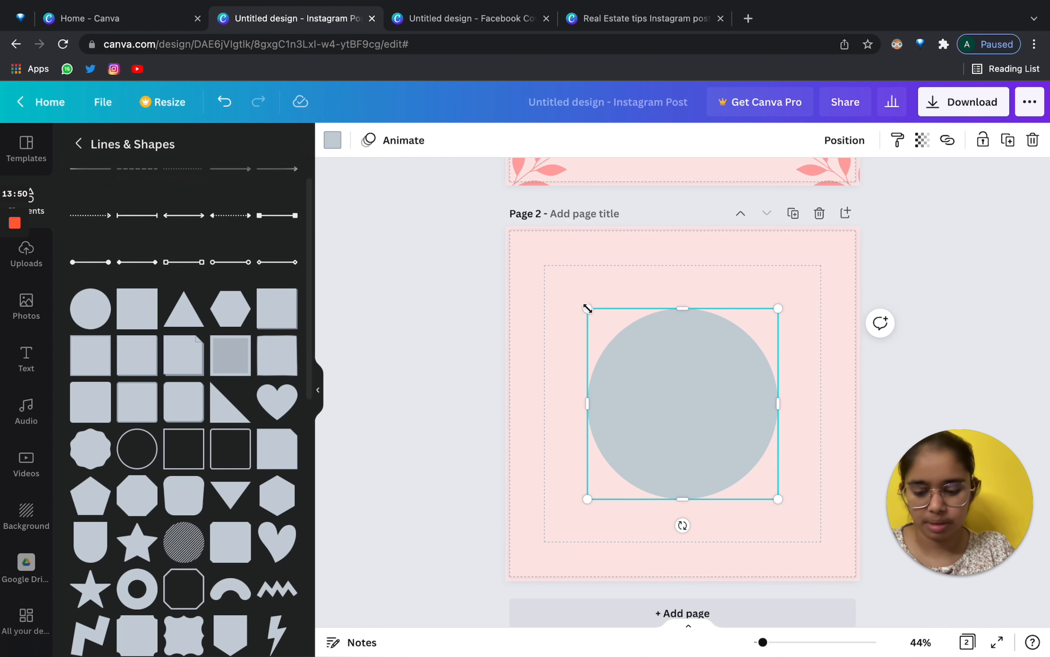
pyautogui.moveTo(587, 309); pyautogui.dragTo(602, 322)
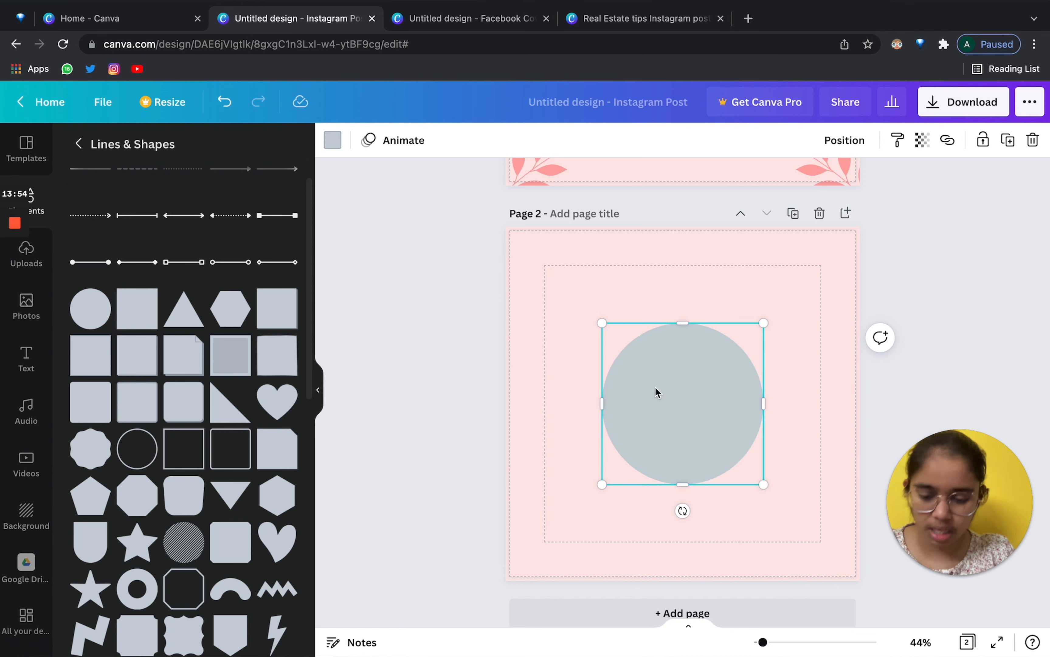
pyautogui.moveTo(676, 422)
pyautogui.mouseDown()
pyautogui.moveTo(683, 427)
pyautogui.moveTo(671, 399)
pyautogui.mouseUp()
# Shrink the copied circle into the lower right, colour it peach, and select both circles.
pyautogui.moveTo(602, 323); pyautogui.dragTo(679, 399)
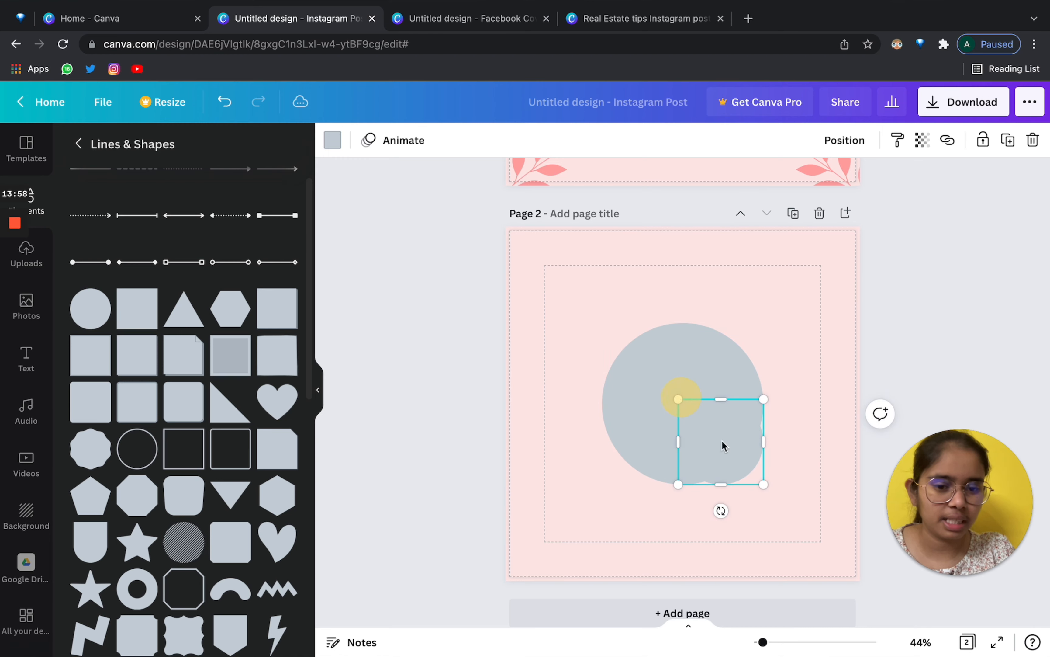
pyautogui.click(333, 140)
pyautogui.click(124, 255)
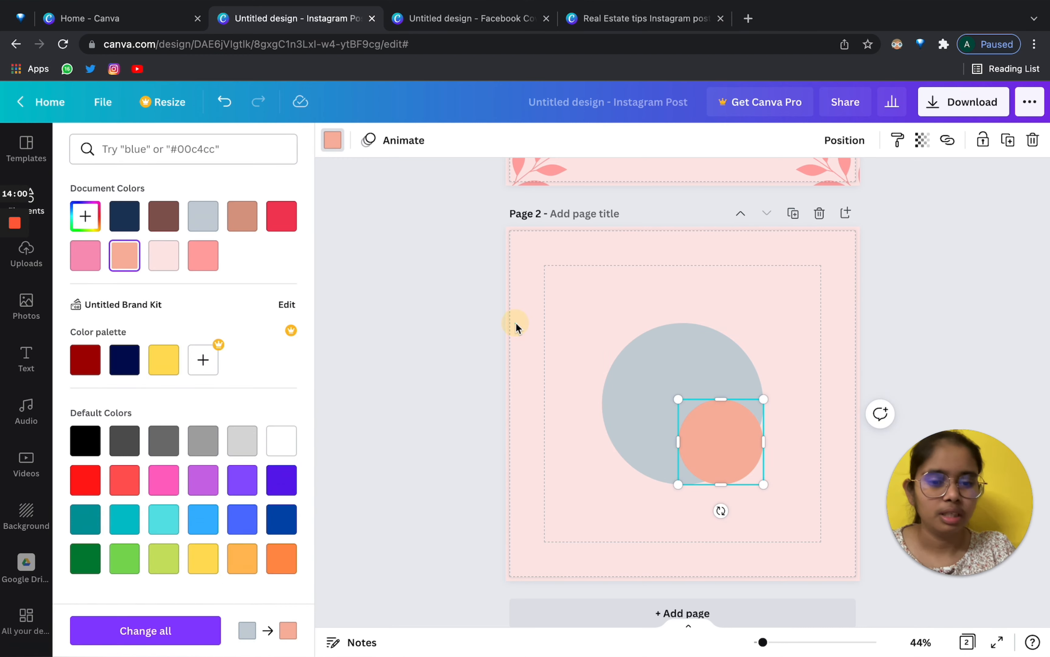
pyautogui.click(705, 439)
pyautogui.moveTo(568, 300); pyautogui.dragTo(806, 522)
pyautogui.click(555, 272)
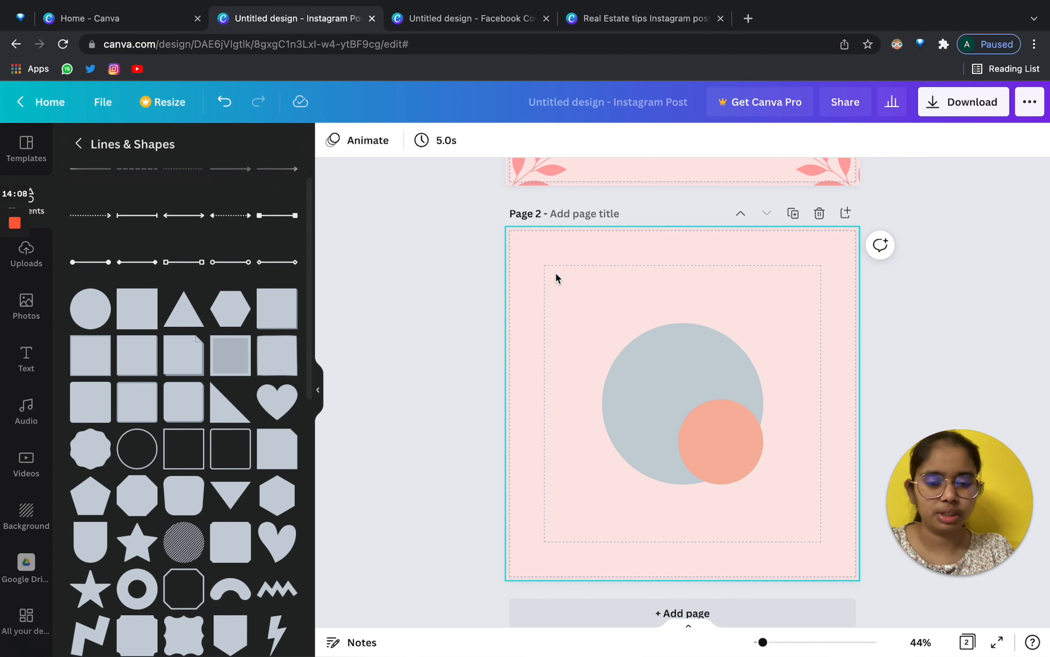
pyautogui.moveTo(530, 255); pyautogui.dragTo(792, 502)
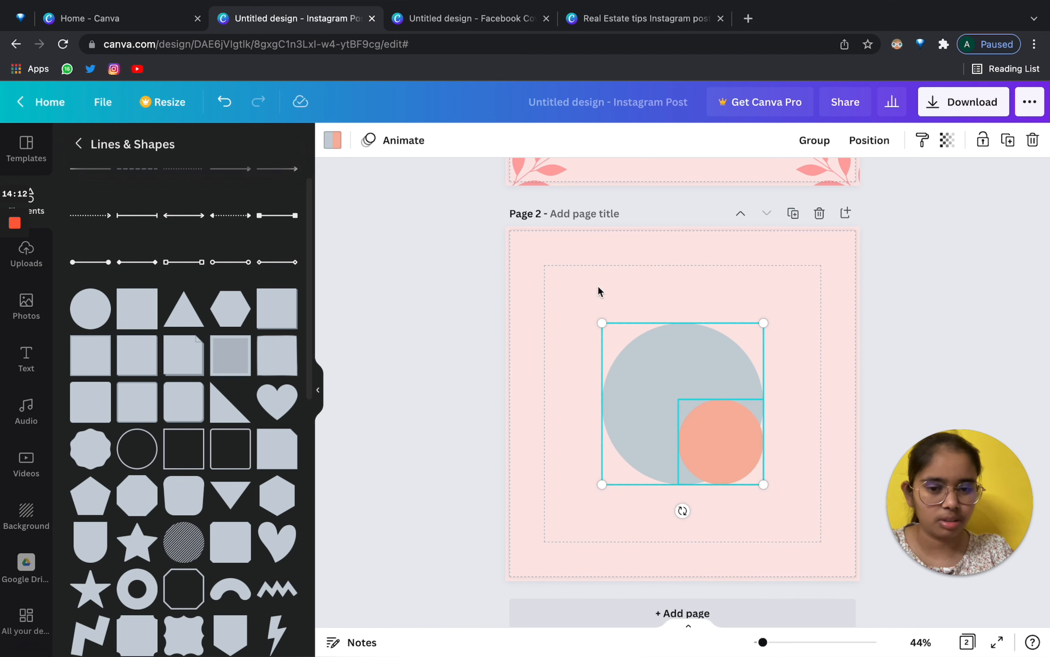
# Select the grey and peach circles and align them Middle and Center with each other.
pyautogui.click(565, 276)
pyautogui.click(653, 364)
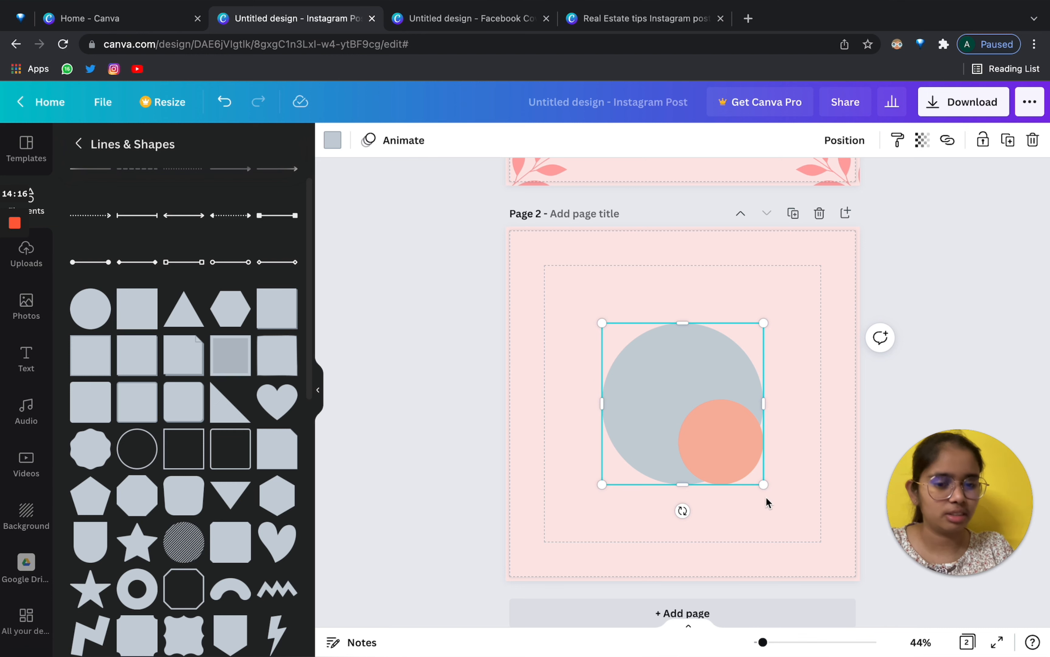
pyautogui.keyDown('shift'); pyautogui.click(741, 471); pyautogui.keyUp('shift')
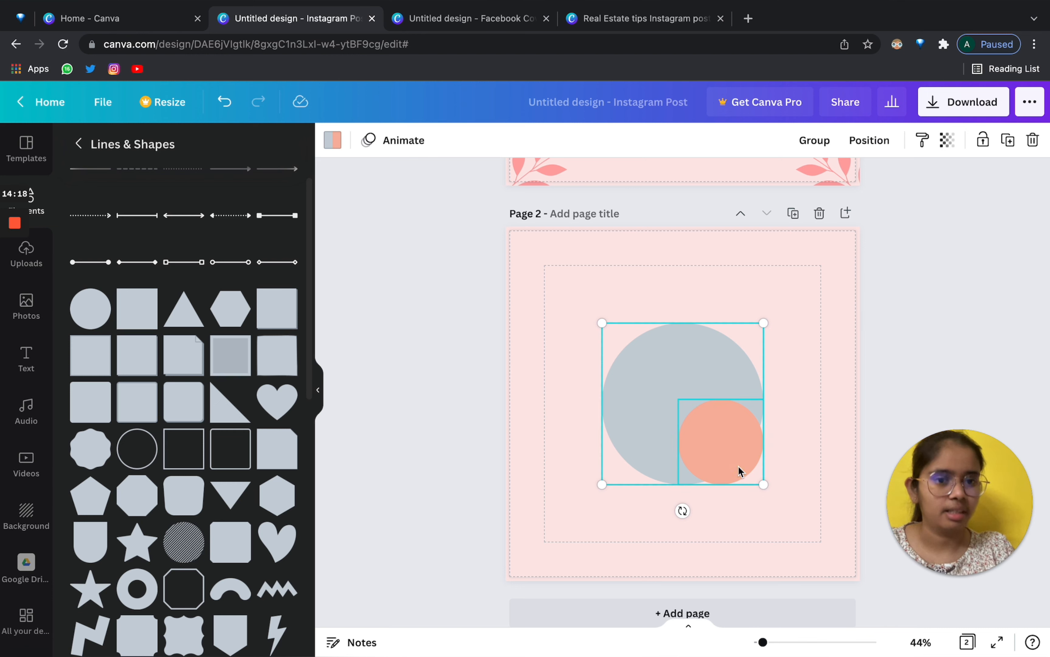
pyautogui.click(870, 141)
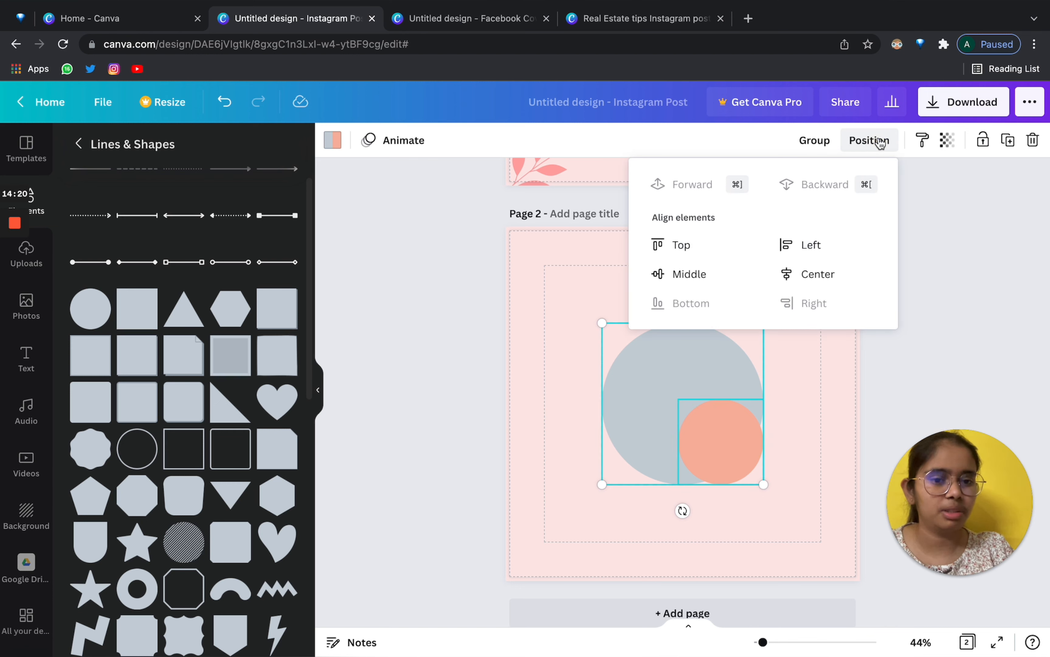
pyautogui.click(692, 278)
pyautogui.click(788, 275)
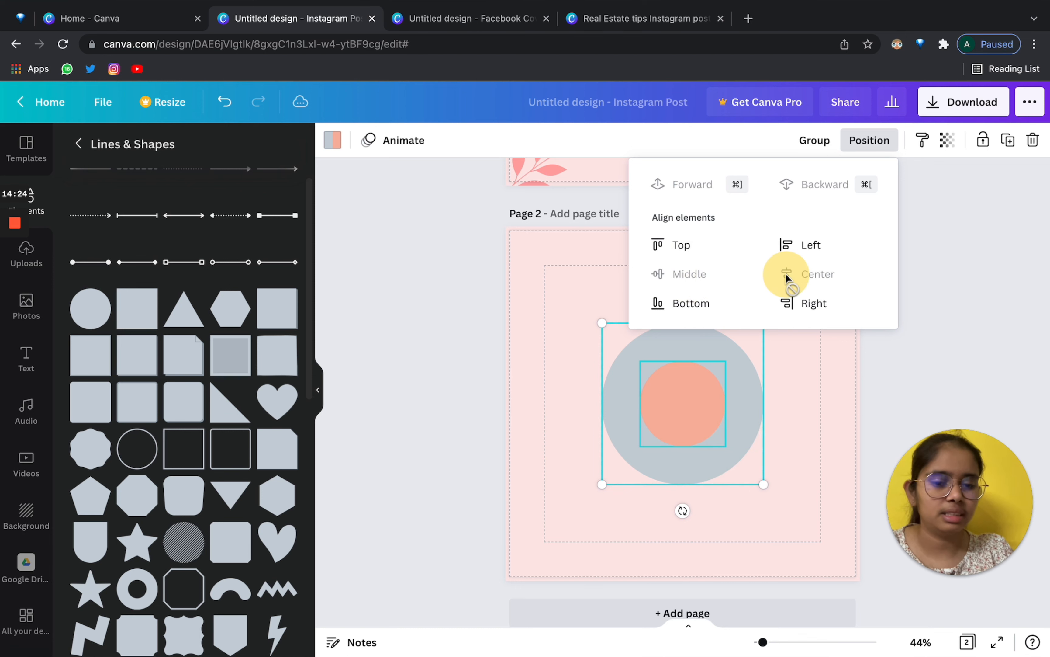
pyautogui.click(813, 438)
pyautogui.moveTo(564, 307)
pyautogui.mouseDown()
pyautogui.moveTo(814, 537)
pyautogui.moveTo(497, 235)
pyautogui.moveTo(574, 324)
pyautogui.mouseUp()
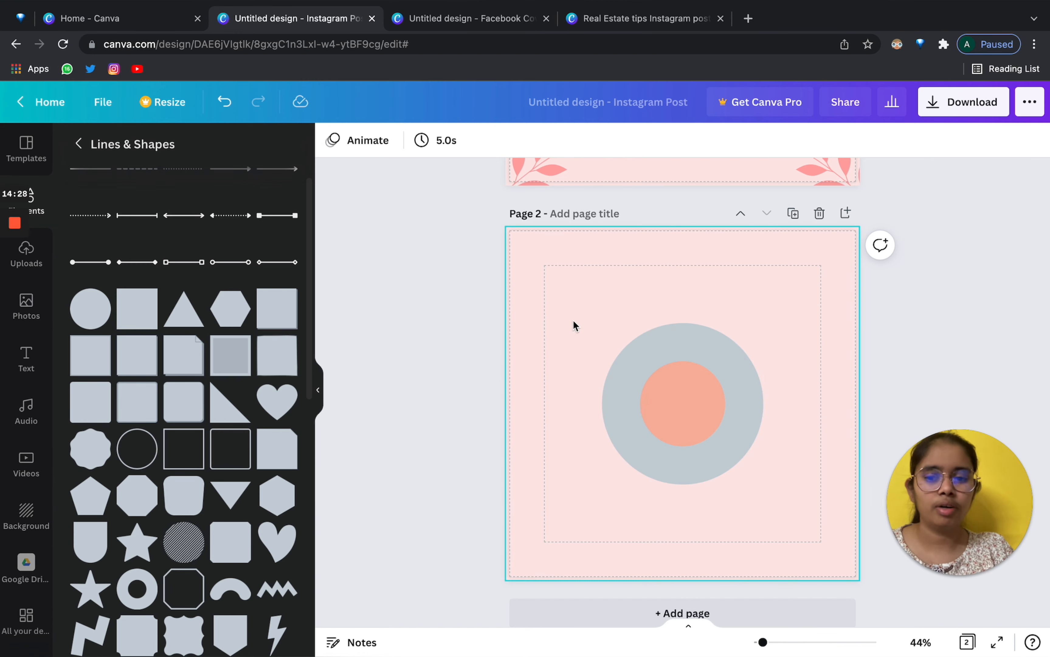
pyautogui.click(318, 390)
# Copy the grey and peach circles and scatter them across the page.
pyautogui.moveTo(518, 412); pyautogui.dragTo(399, 312)
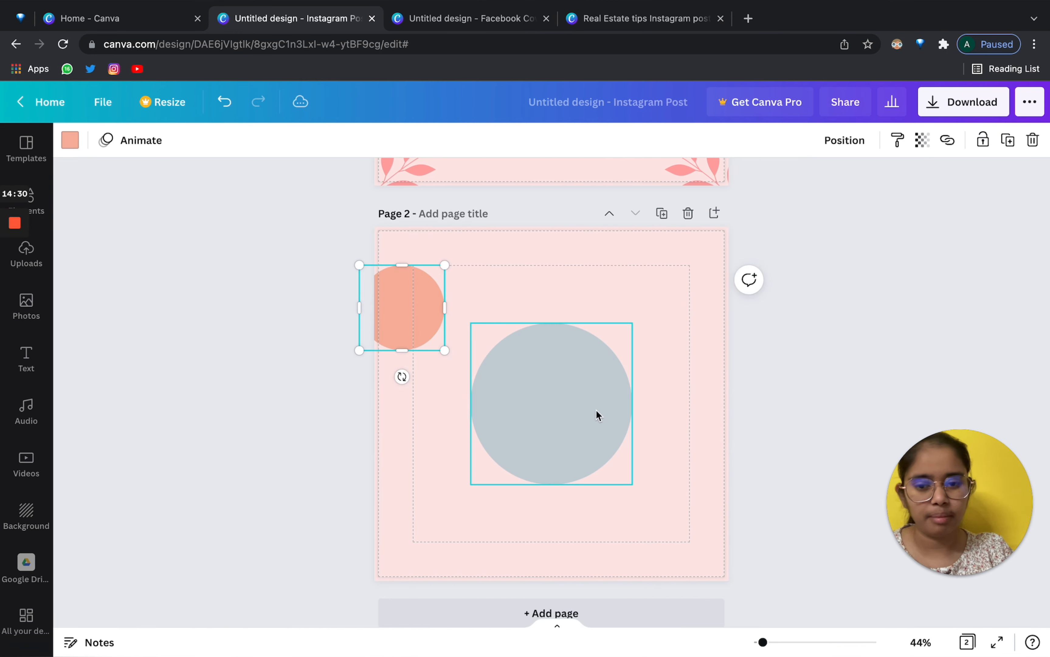
pyautogui.moveTo(598, 415); pyautogui.dragTo(669, 330)
pyautogui.keyDown('alt'); pyautogui.moveTo(671, 330); pyautogui.dragTo(435, 474); pyautogui.keyUp('alt')
pyautogui.keyDown('alt'); pyautogui.moveTo(404, 313); pyautogui.dragTo(500, 343); pyautogui.keyUp('alt')
pyautogui.click(531, 257)
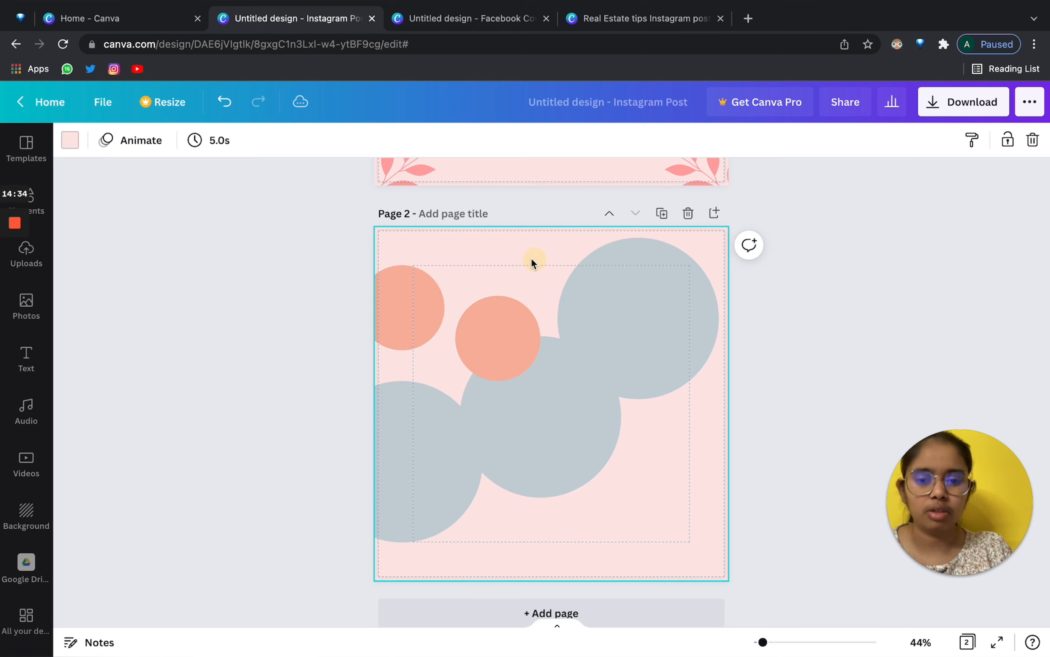
pyautogui.moveTo(396, 294)
pyautogui.mouseDown()
pyautogui.moveTo(628, 422)
pyautogui.moveTo(436, 305)
pyautogui.moveTo(401, 272)
pyautogui.mouseUp()
pyautogui.click(531, 279)
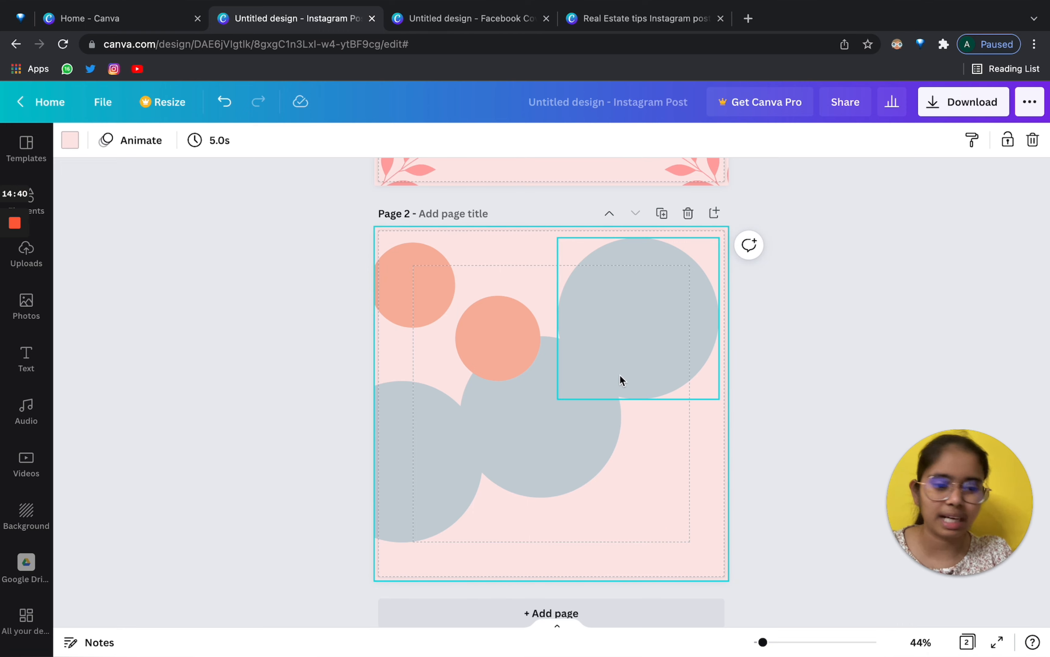
pyautogui.moveTo(429, 309); pyautogui.dragTo(370, 284)
pyautogui.moveTo(647, 341); pyautogui.dragTo(629, 298)
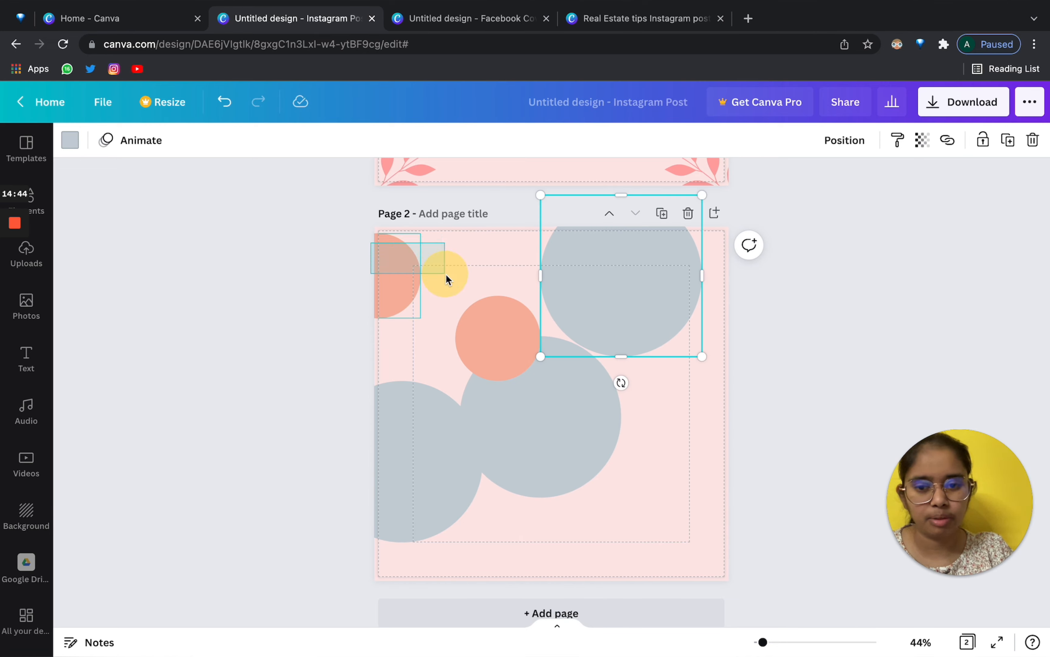
pyautogui.moveTo(446, 274); pyautogui.dragTo(434, 298)
pyautogui.click(417, 352)
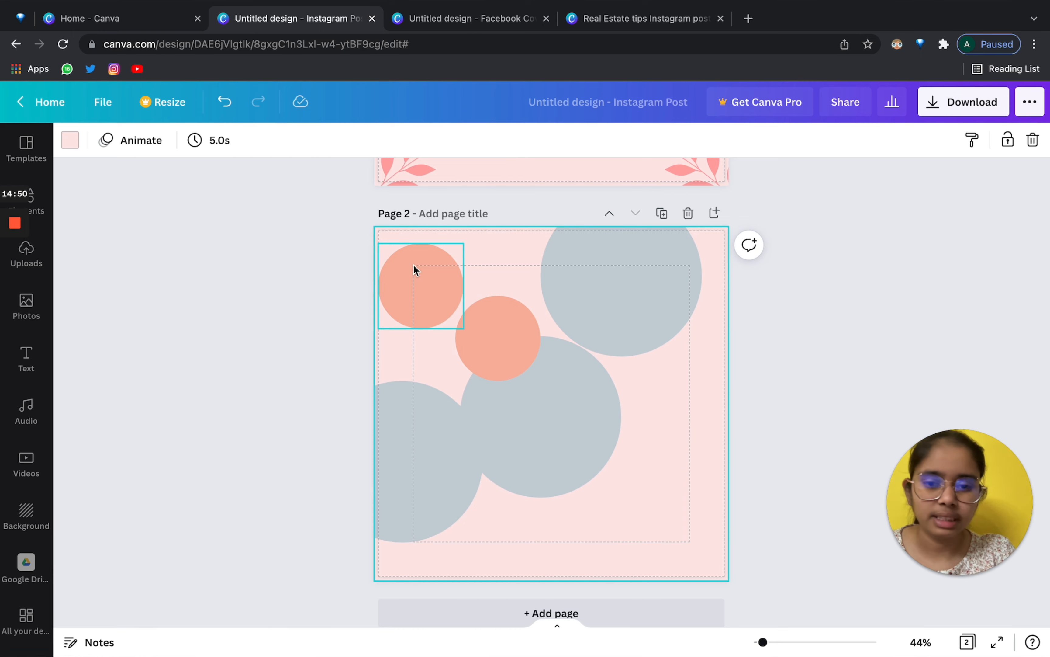
# Shift-select all five circles, nudge them right and group them.
pyautogui.moveTo(452, 559); pyautogui.dragTo(653, 226)
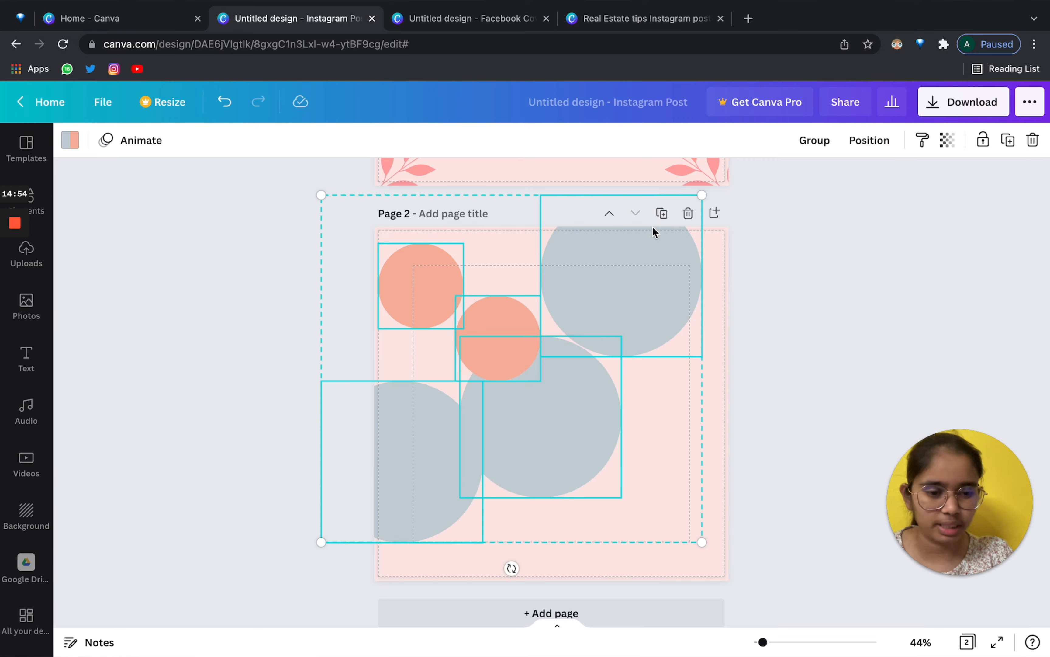
pyautogui.click(724, 356)
pyautogui.click(440, 297)
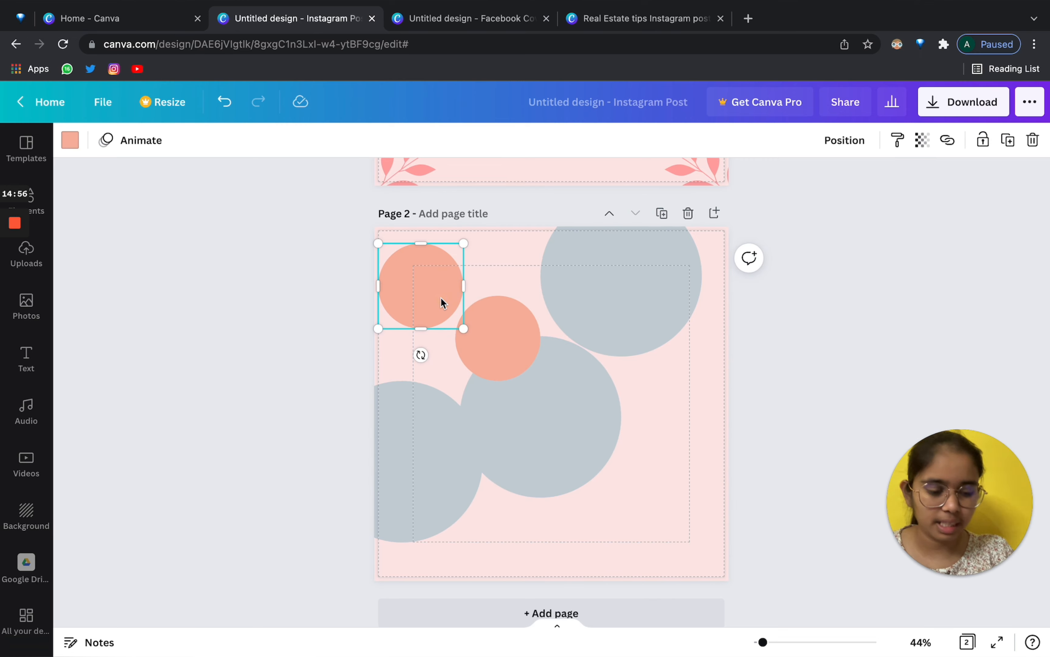
pyautogui.keyDown('shift'); pyautogui.click(519, 371); pyautogui.keyUp('shift')
pyautogui.keyDown('shift'); pyautogui.click(588, 411); pyautogui.keyUp('shift')
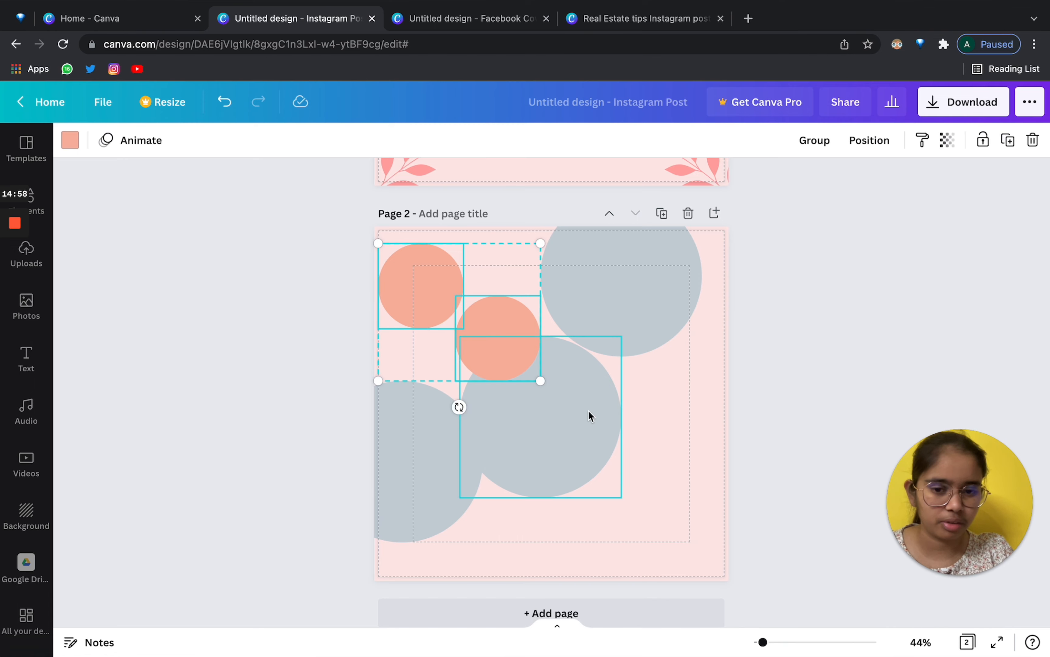
pyautogui.keyDown('shift'); pyautogui.click(683, 250); pyautogui.keyUp('shift')
pyautogui.keyDown('shift'); pyautogui.click(408, 403); pyautogui.keyUp('shift')
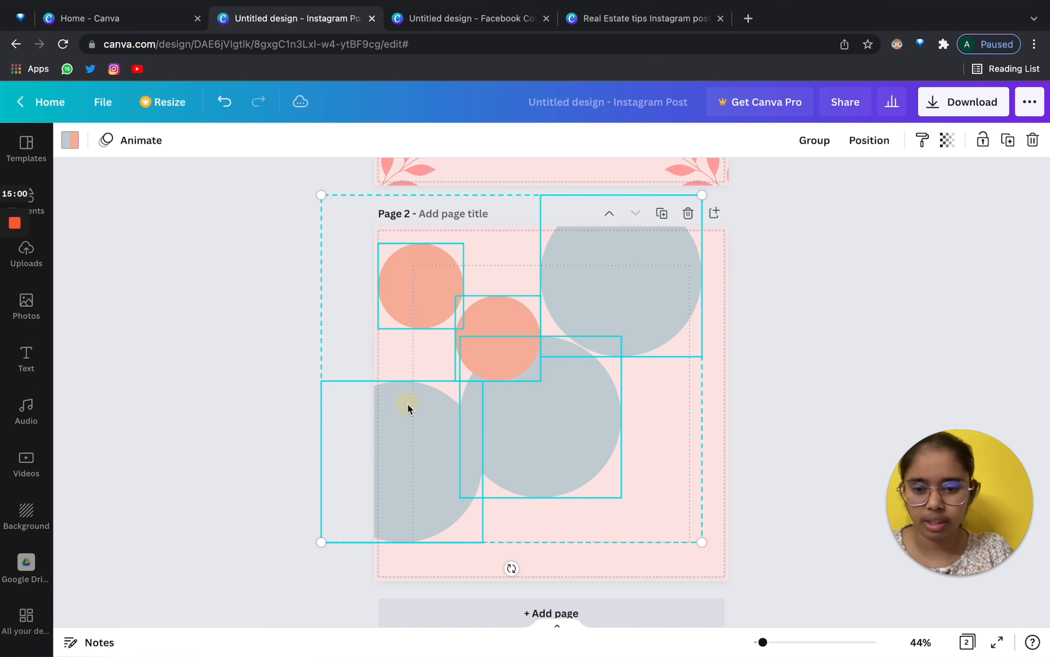
pyautogui.moveTo(566, 430)
pyautogui.mouseDown()
pyautogui.moveTo(593, 439)
pyautogui.moveTo(575, 435)
pyautogui.mouseUp()
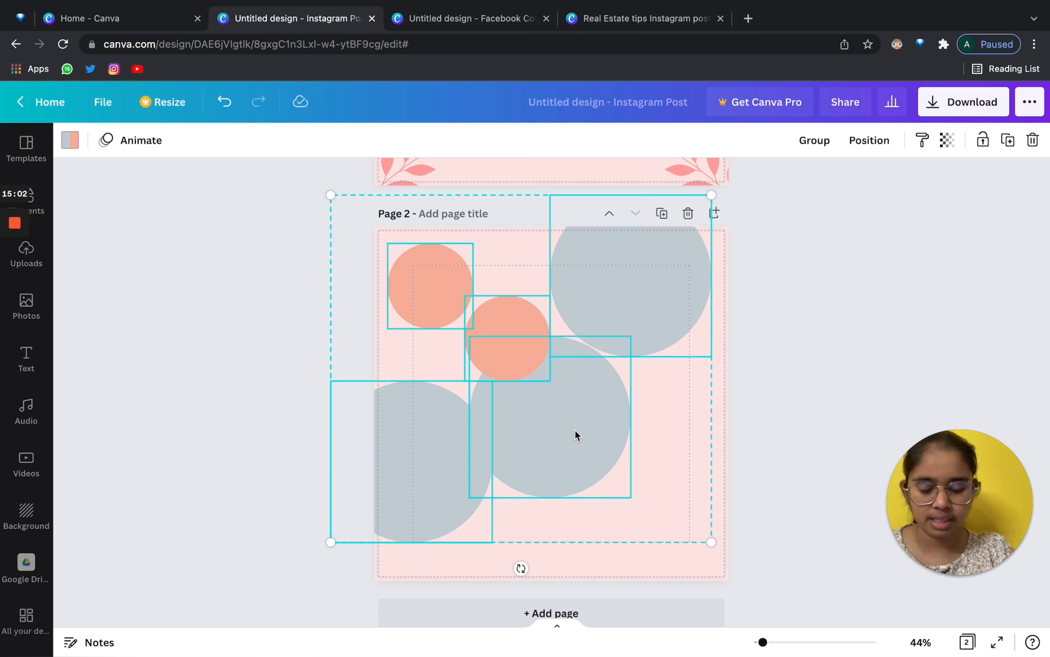
pyautogui.click(819, 140)
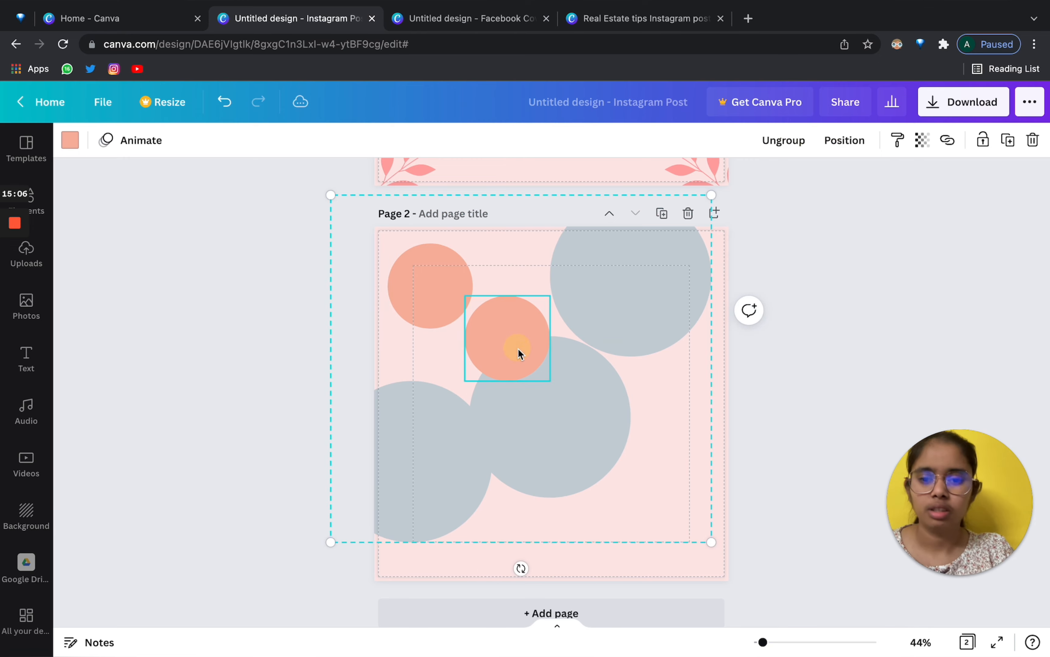
# Shrink the circle group and move it toward the page centre.
pyautogui.moveTo(518, 349); pyautogui.dragTo(652, 413)
pyautogui.moveTo(557, 339); pyautogui.dragTo(470, 340)
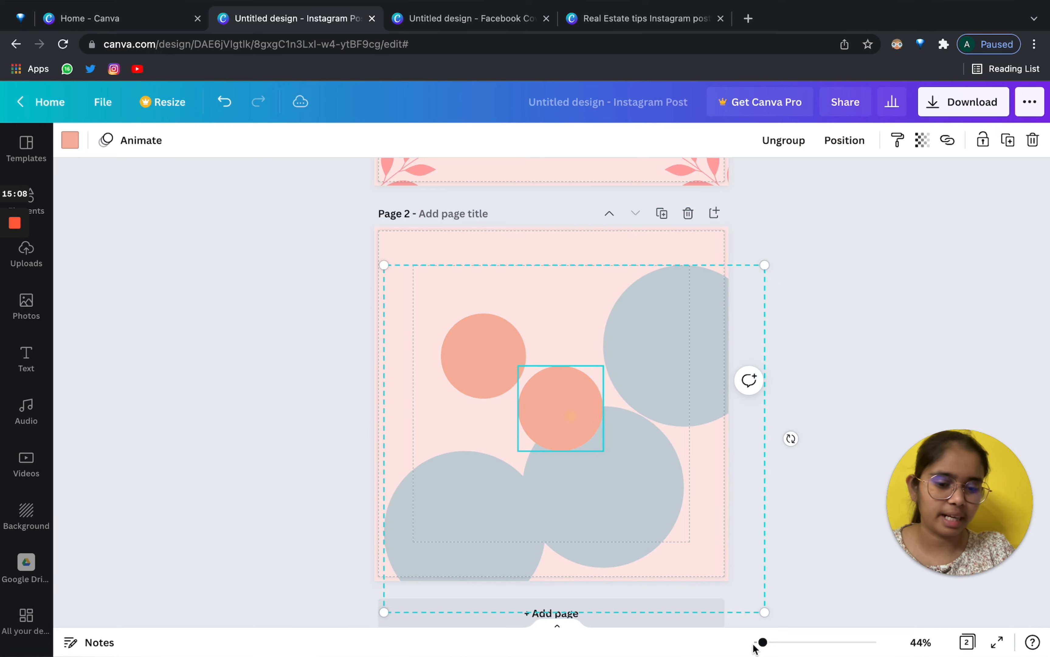
pyautogui.moveTo(759, 612); pyautogui.dragTo(632, 492)
pyautogui.moveTo(539, 436); pyautogui.dragTo(572, 415)
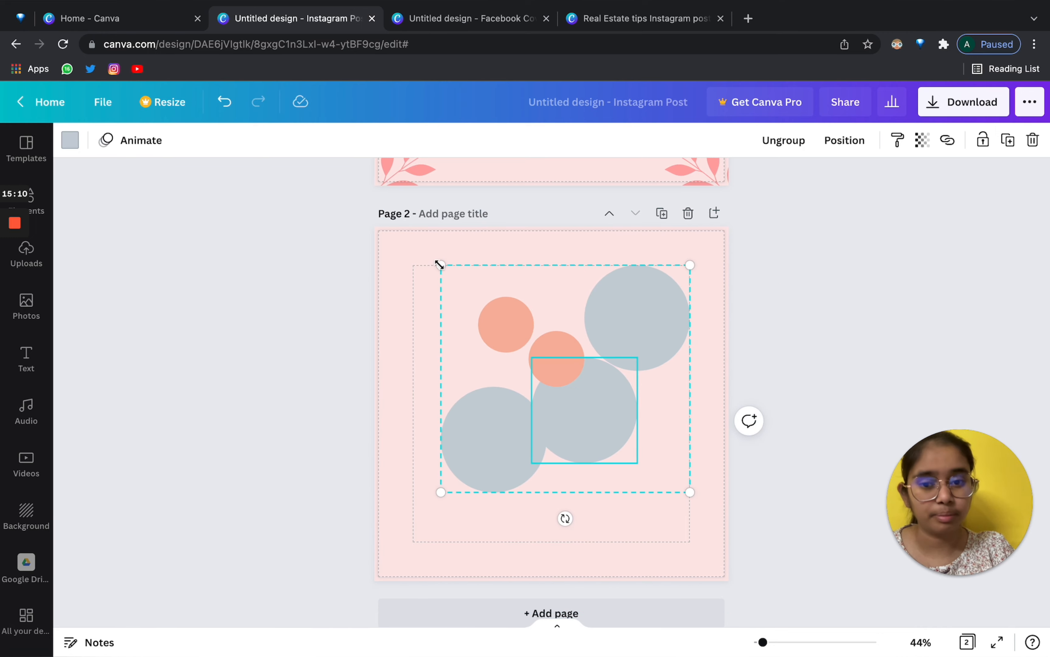
pyautogui.moveTo(441, 265); pyautogui.dragTo(506, 346)
pyautogui.click(592, 398)
pyautogui.moveTo(592, 398); pyautogui.dragTo(542, 376)
pyautogui.click(555, 285)
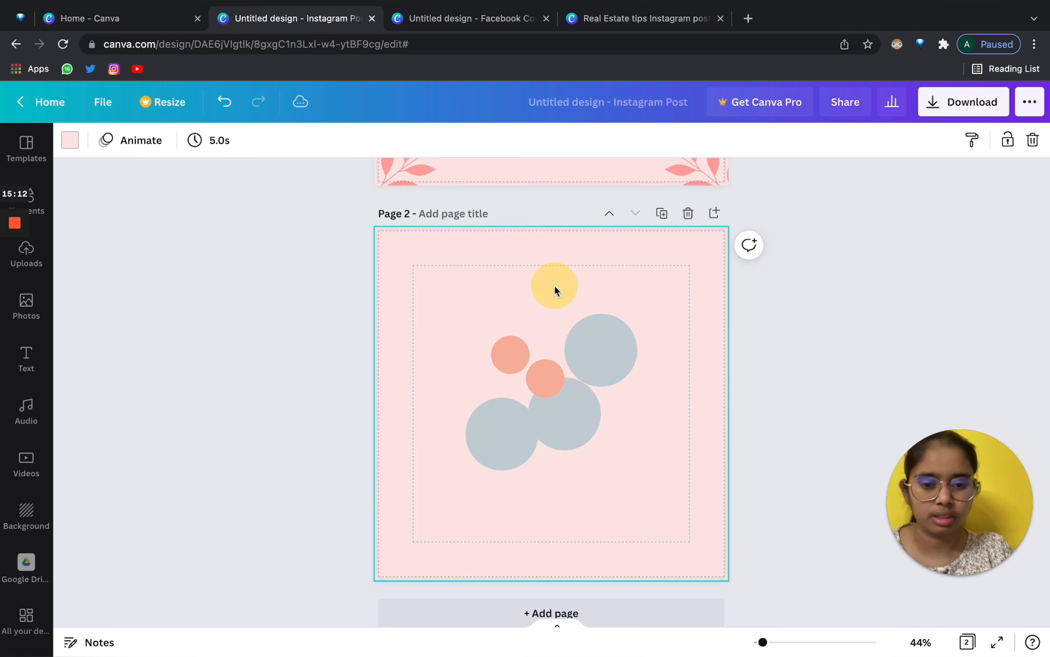
pyautogui.doubleClick(548, 374)
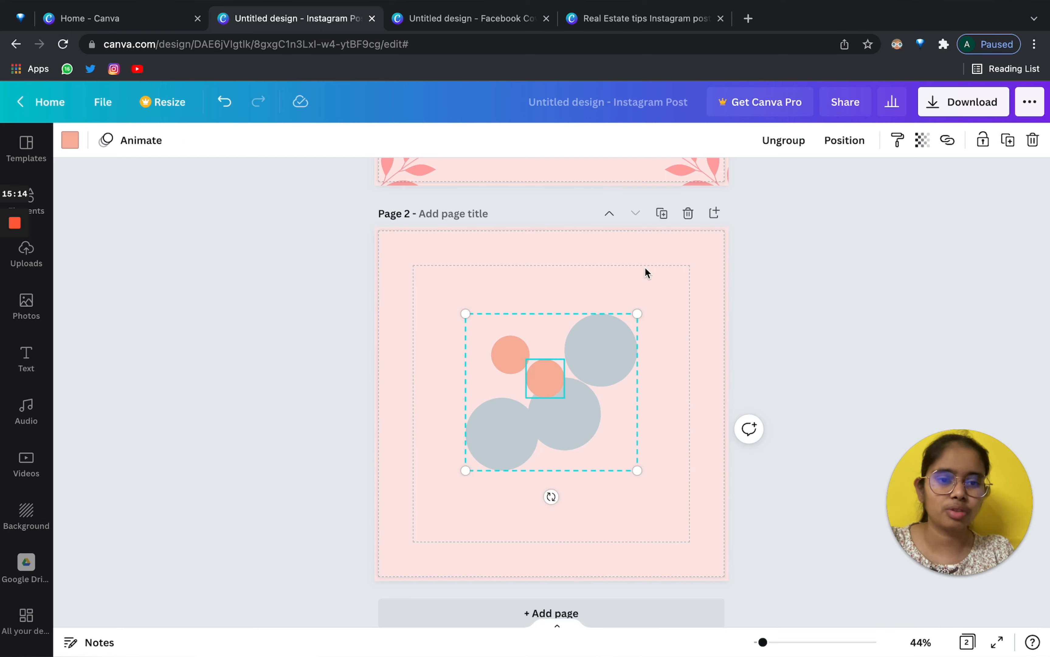
# Ungroup the circles and drag one grey circle up toward the top of the page.
pyautogui.click(784, 140)
pyautogui.click(599, 260)
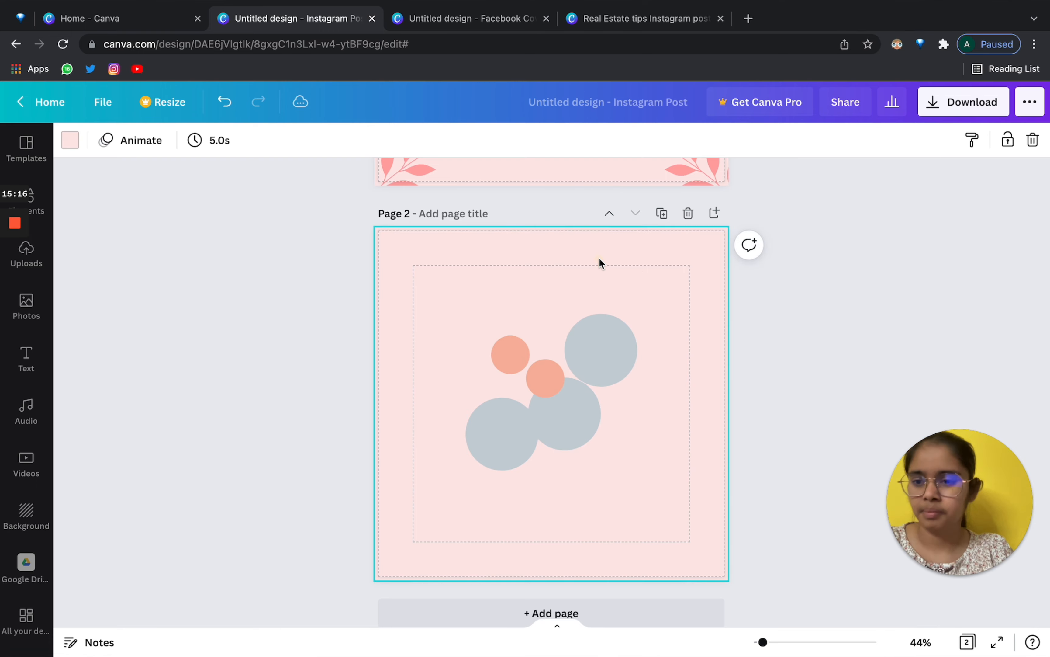
pyautogui.click(48, 207)
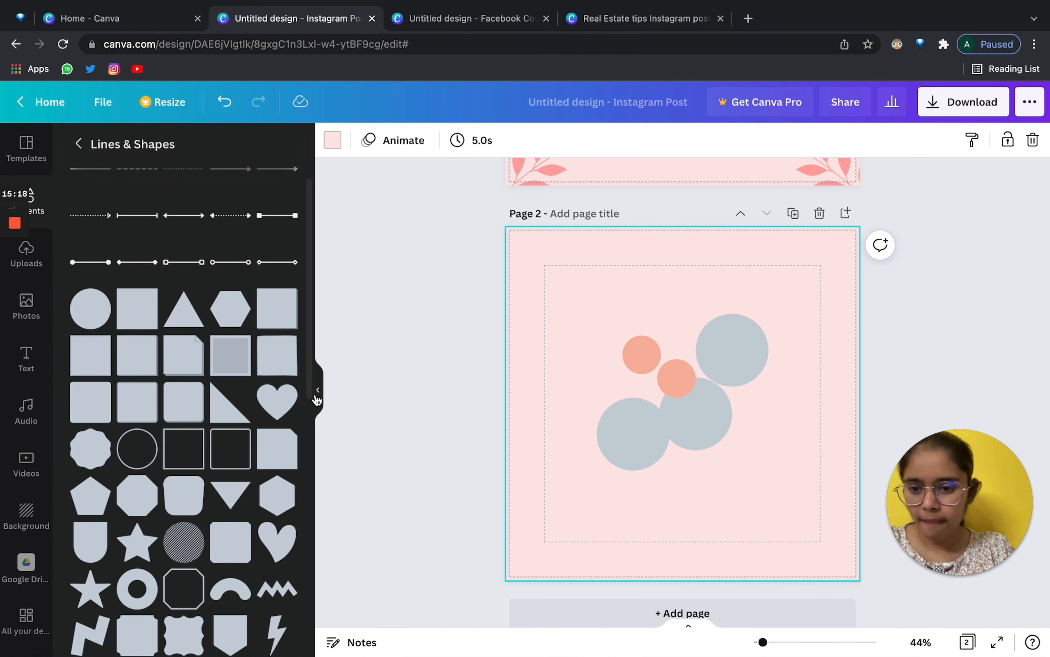
pyautogui.click(521, 385)
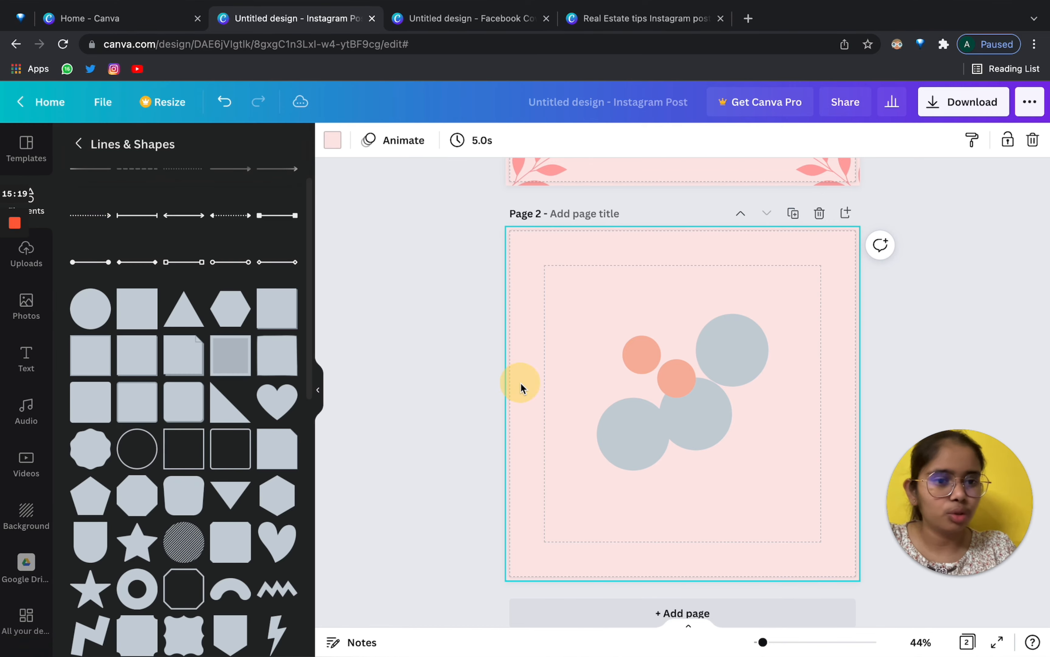
pyautogui.click(318, 390)
pyautogui.moveTo(573, 368); pyautogui.dragTo(538, 305)
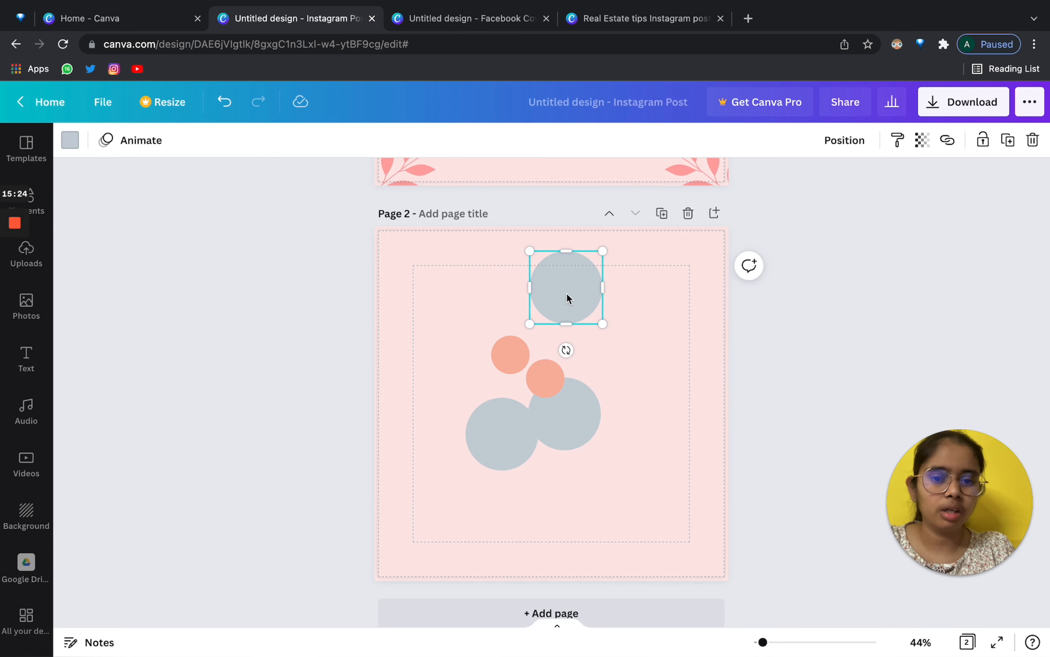
pyautogui.moveTo(567, 295); pyautogui.dragTo(633, 361)
# Move the upper-right grey circle up and left, then select it on its own.
pyautogui.click(129, 152)
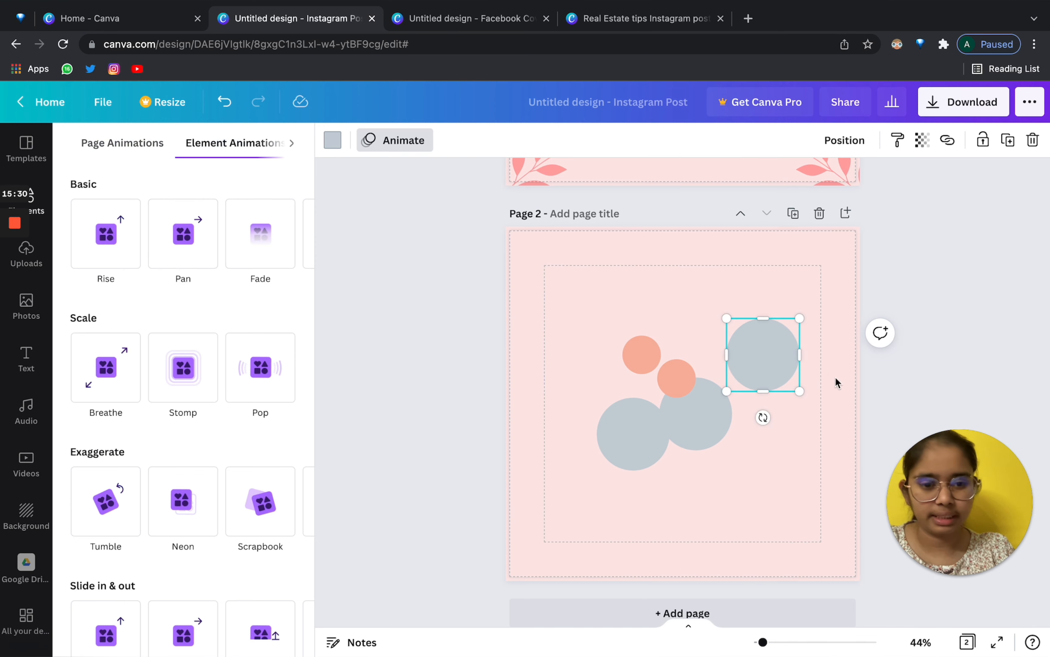
pyautogui.moveTo(756, 342); pyautogui.dragTo(720, 317)
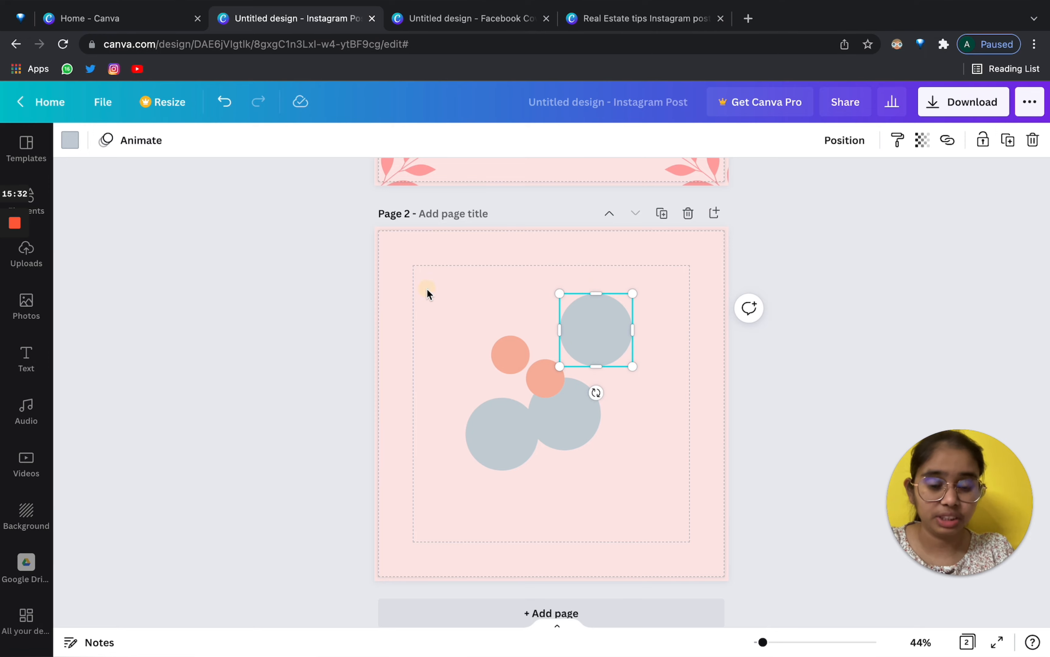
pyautogui.moveTo(427, 289); pyautogui.dragTo(701, 464)
pyautogui.click(586, 270)
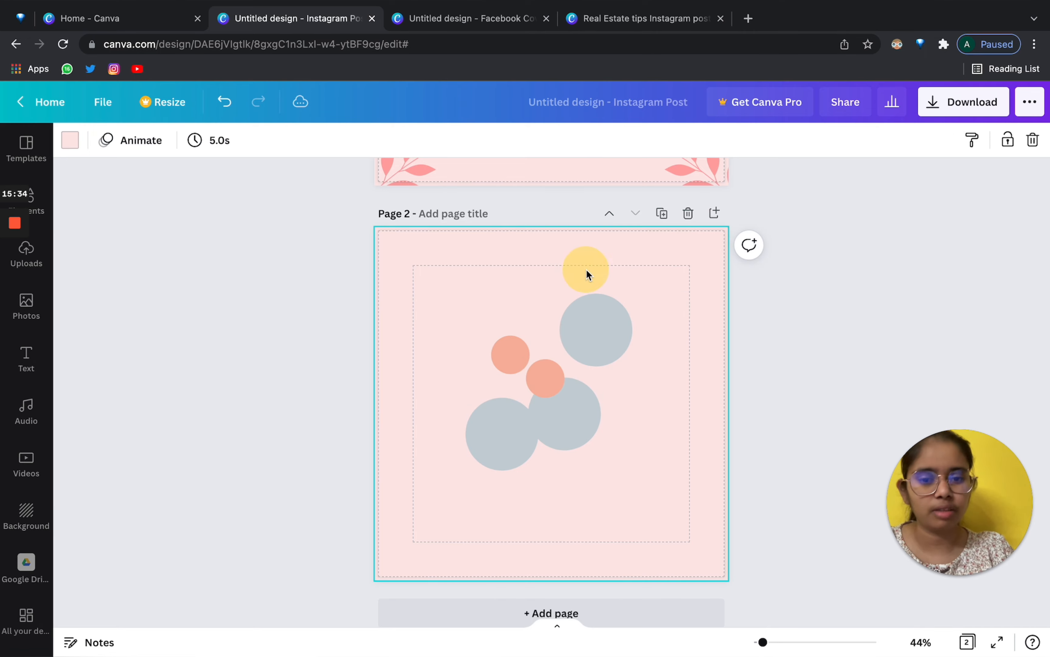
pyautogui.click(601, 316)
# Try the Fade, Stomp, Pan and Rise animations on the grey circle.
pyautogui.click(148, 144)
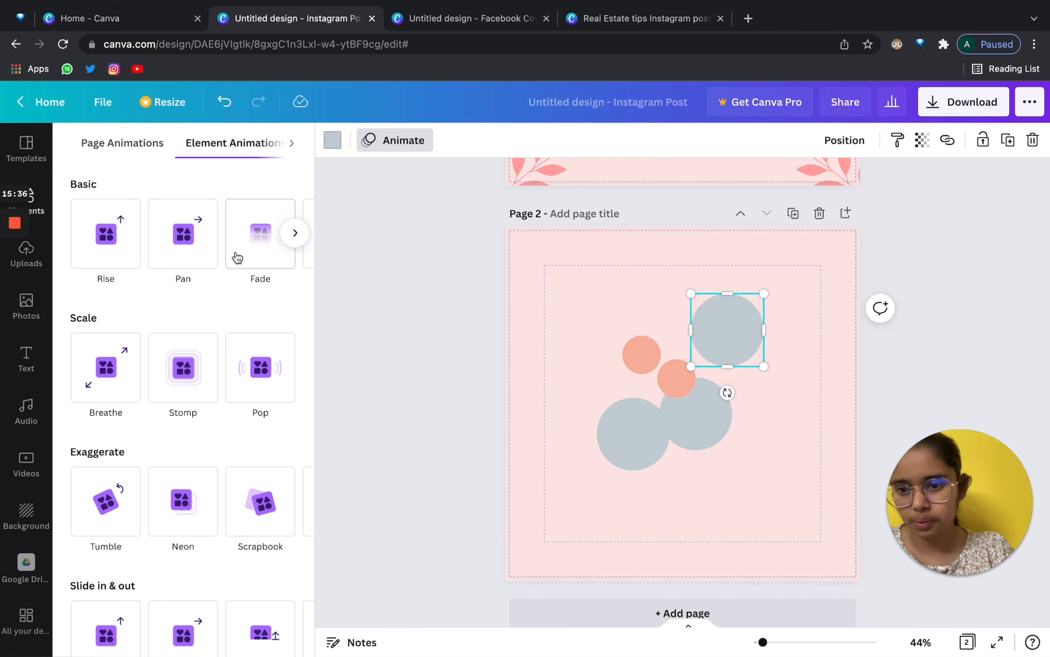
pyautogui.click(251, 250)
pyautogui.scroll(-3, 219, 368)
pyautogui.click(187, 396)
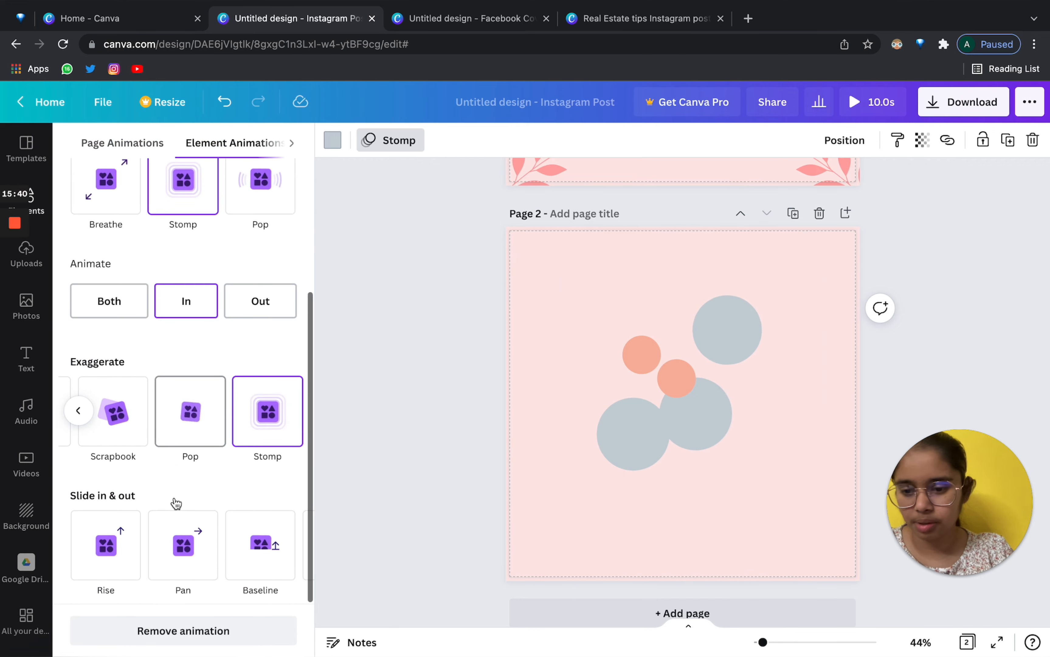
pyautogui.click(176, 549)
pyautogui.scroll(5, 161, 391)
pyautogui.click(109, 241)
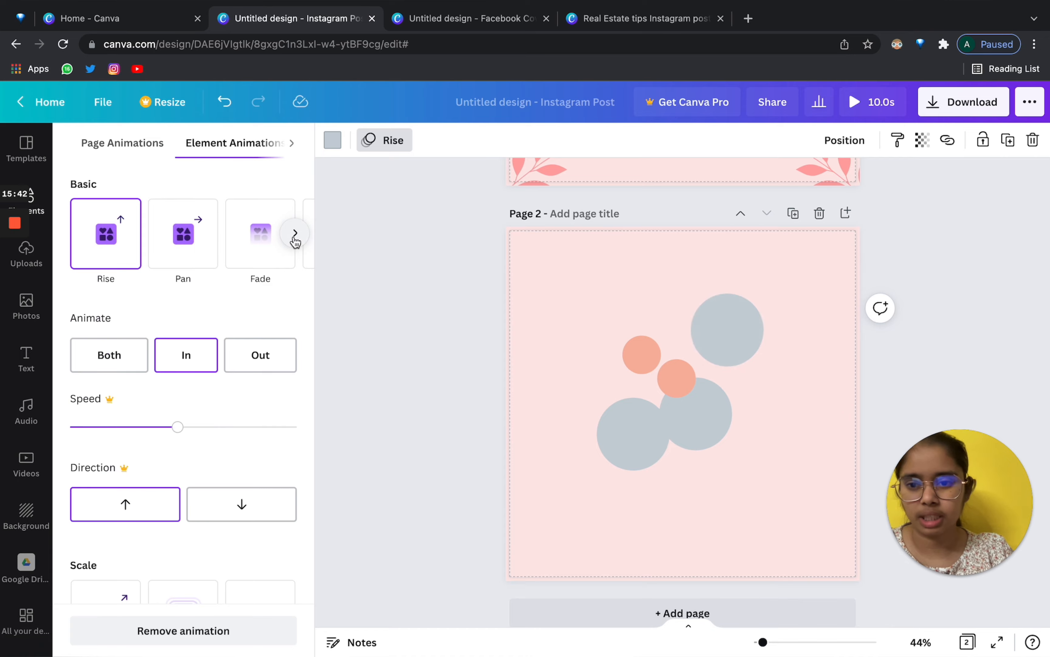
# Apply the Drift animation to the grey circle with lowered intensity.
pyautogui.click(295, 234)
pyautogui.click(192, 245)
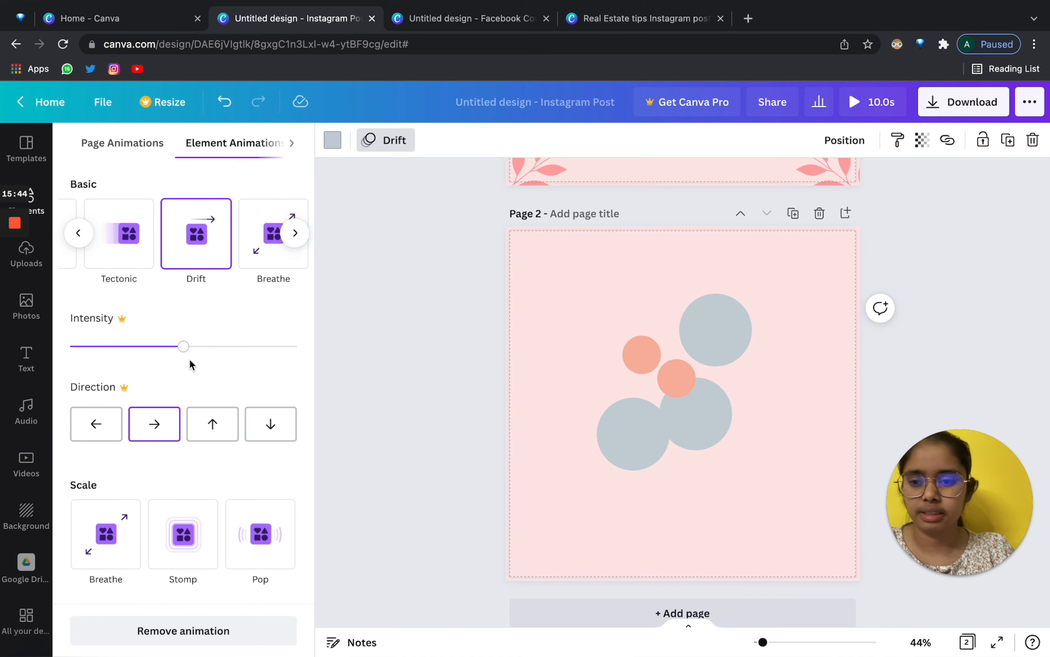
pyautogui.moveTo(204, 342); pyautogui.dragTo(157, 347)
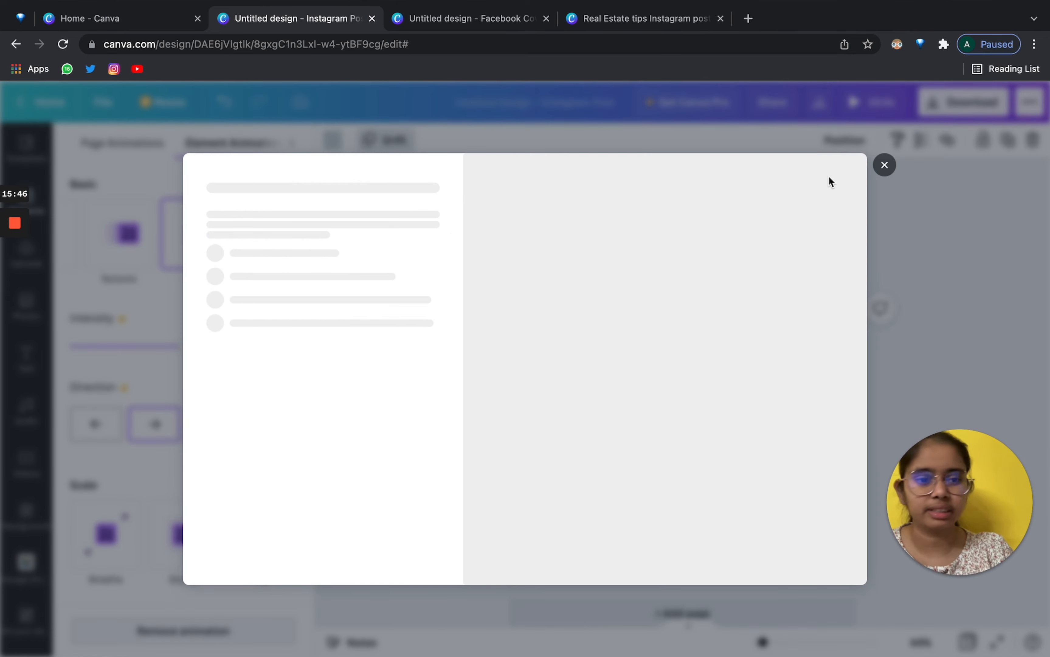
pyautogui.click(885, 164)
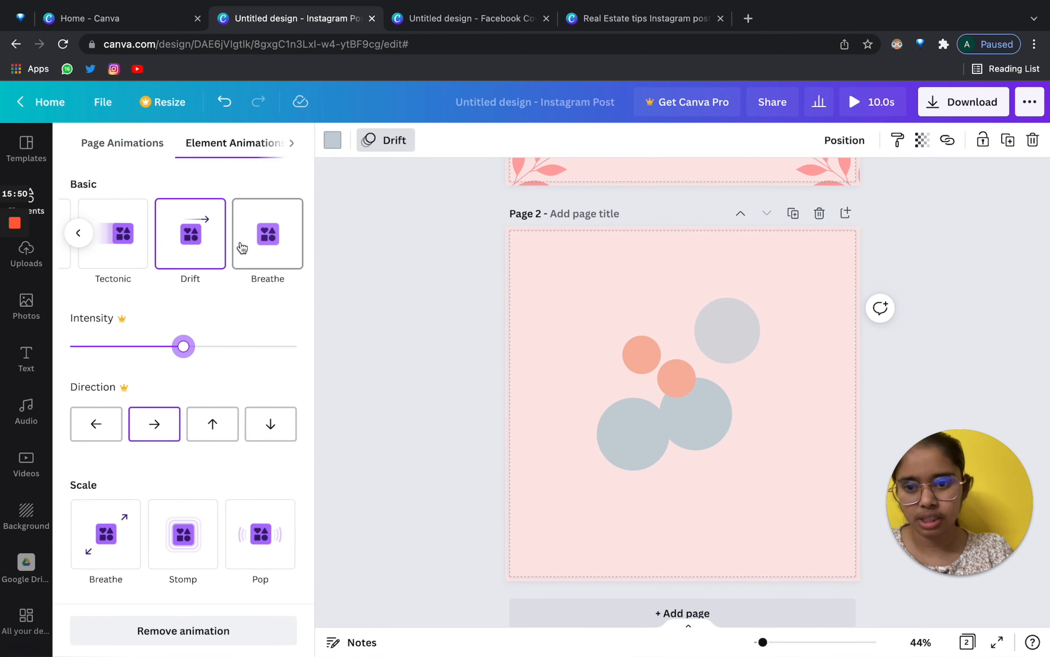
pyautogui.hscroll(-5, 242, 247)
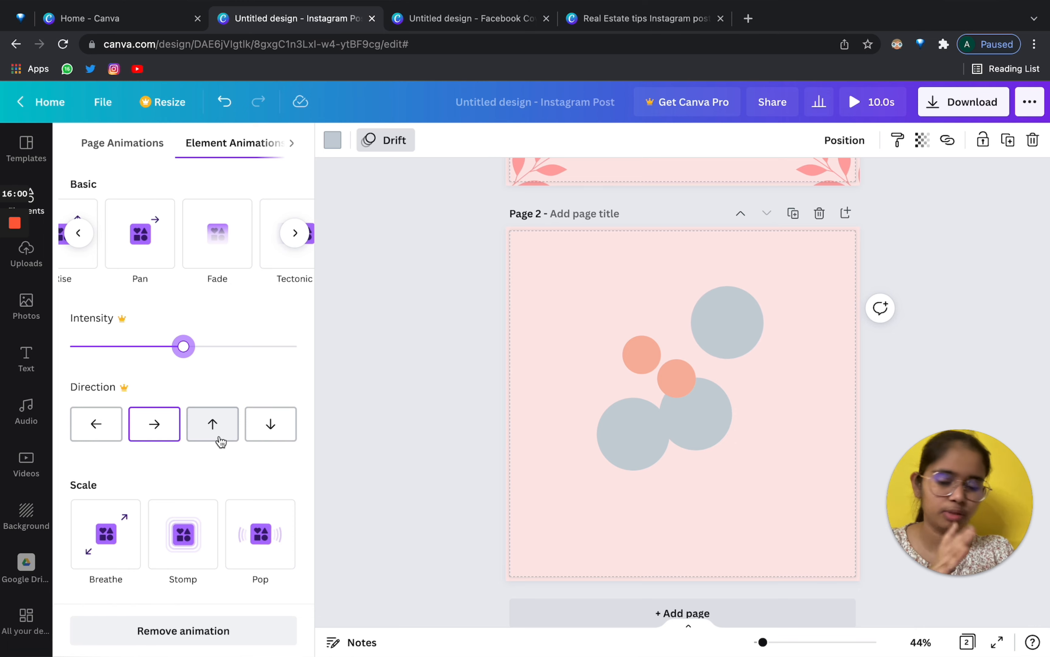
pyautogui.click(384, 327)
# Remove the Drift animation from the grey circle and deselect it.
pyautogui.click(148, 148)
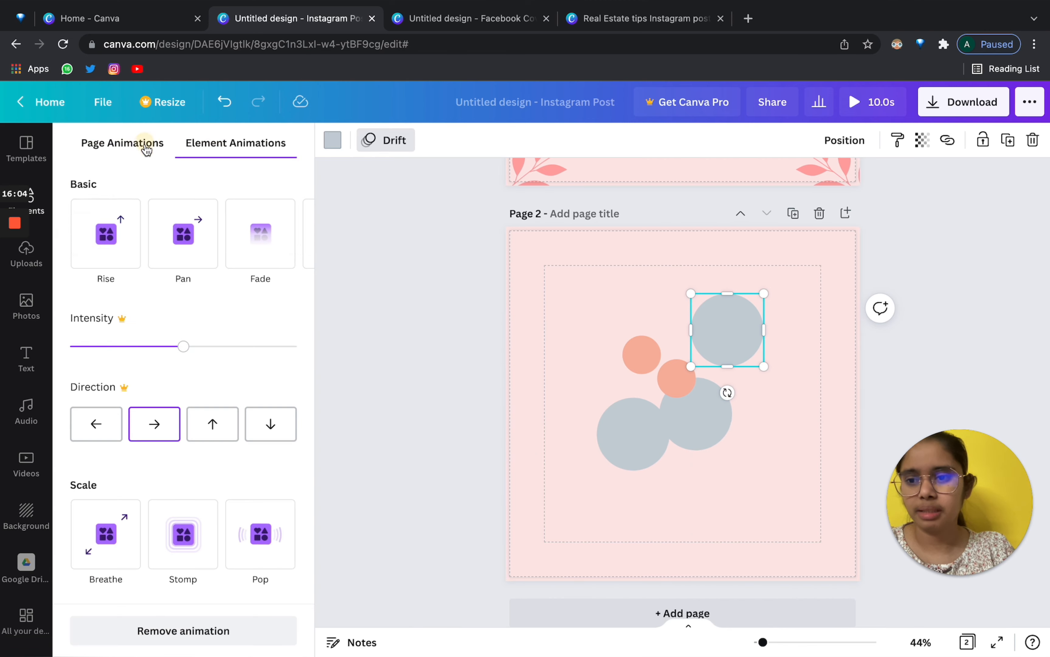
pyautogui.click(157, 645)
pyautogui.click(449, 500)
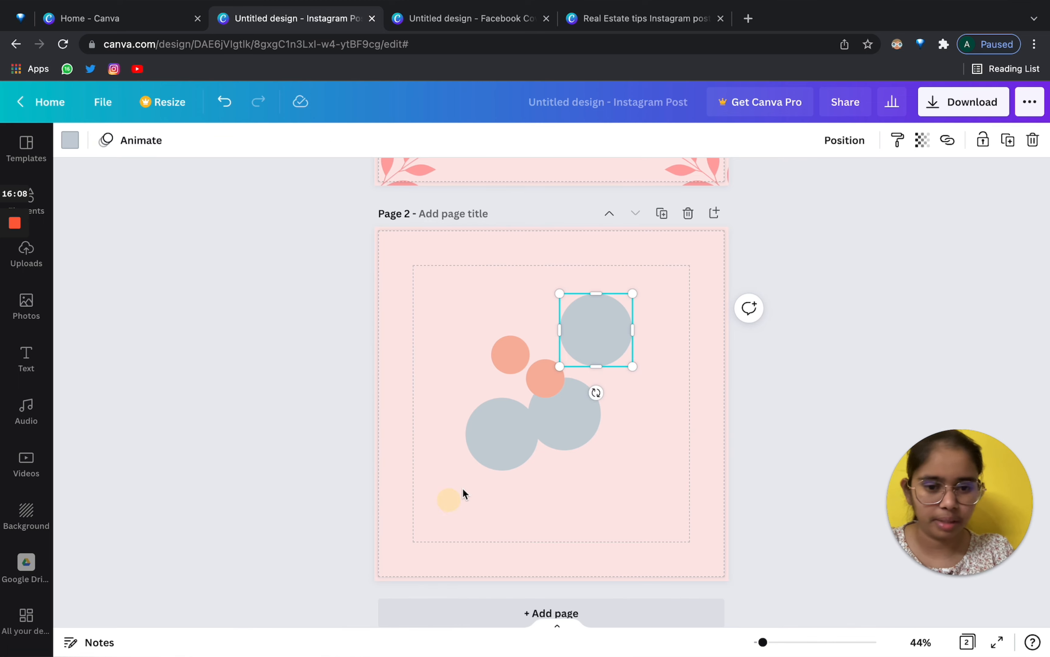
pyautogui.click(582, 518)
# Change the upper grey circle's colour to red.
pyautogui.click(590, 297)
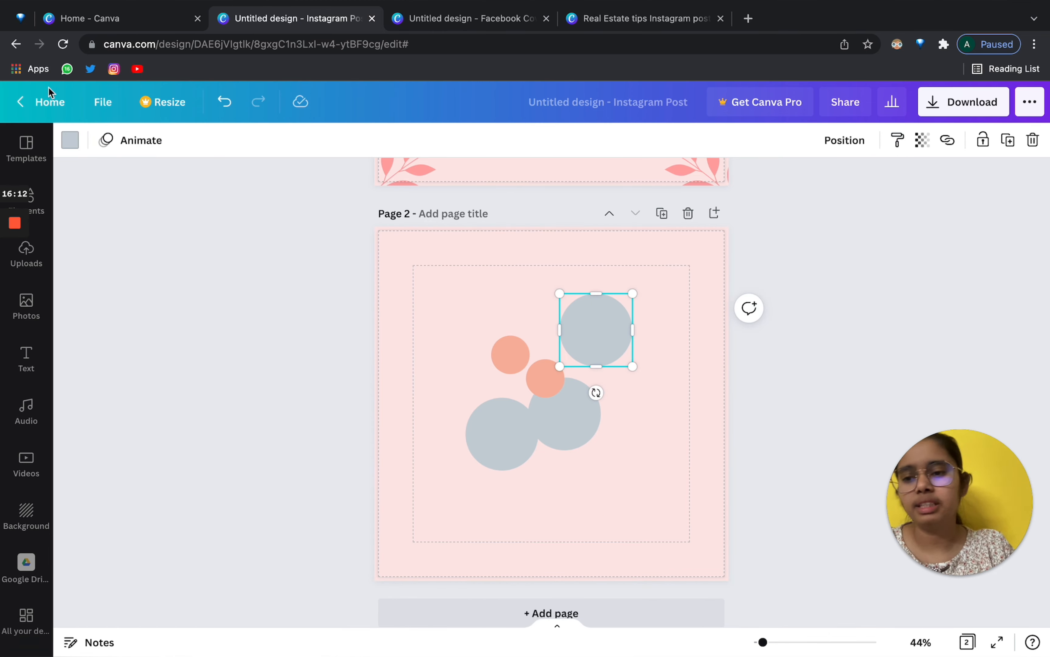
pyautogui.click(69, 140)
pyautogui.click(278, 217)
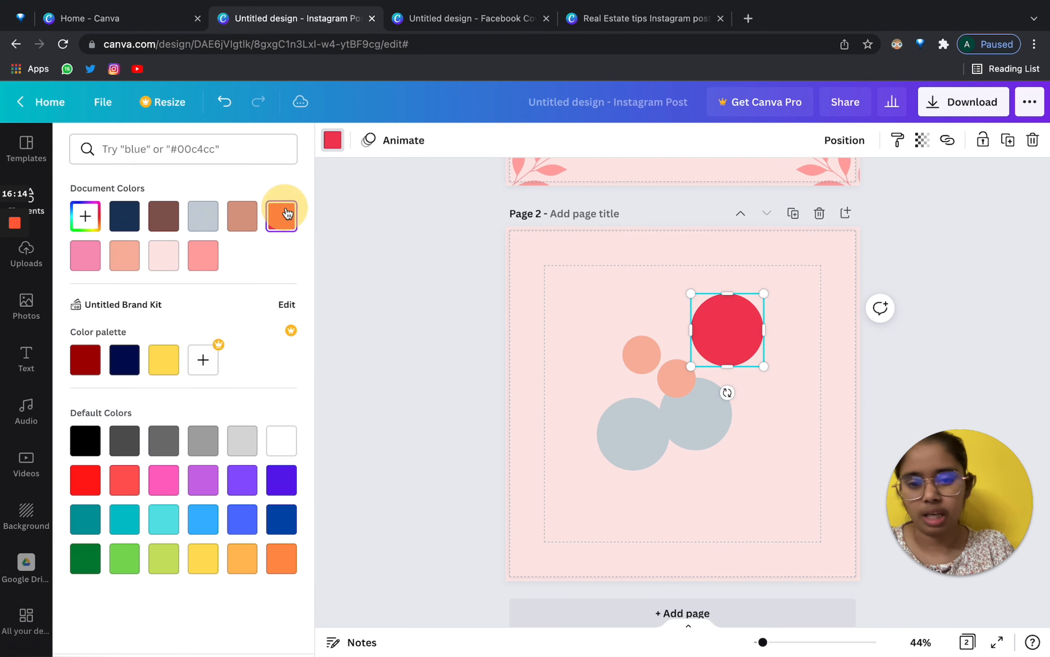
pyautogui.click(526, 351)
pyautogui.click(409, 338)
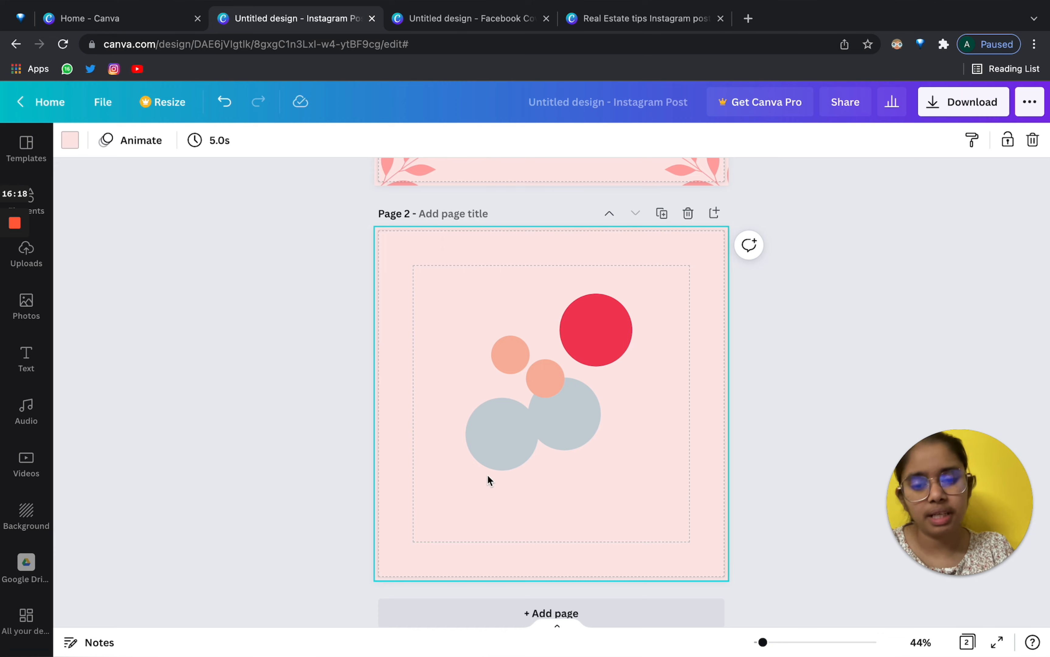
# Spread the two grey circles apart, one to the left side and one to the bottom.
pyautogui.moveTo(491, 442); pyautogui.dragTo(429, 459)
pyautogui.moveTo(598, 433); pyautogui.dragTo(630, 526)
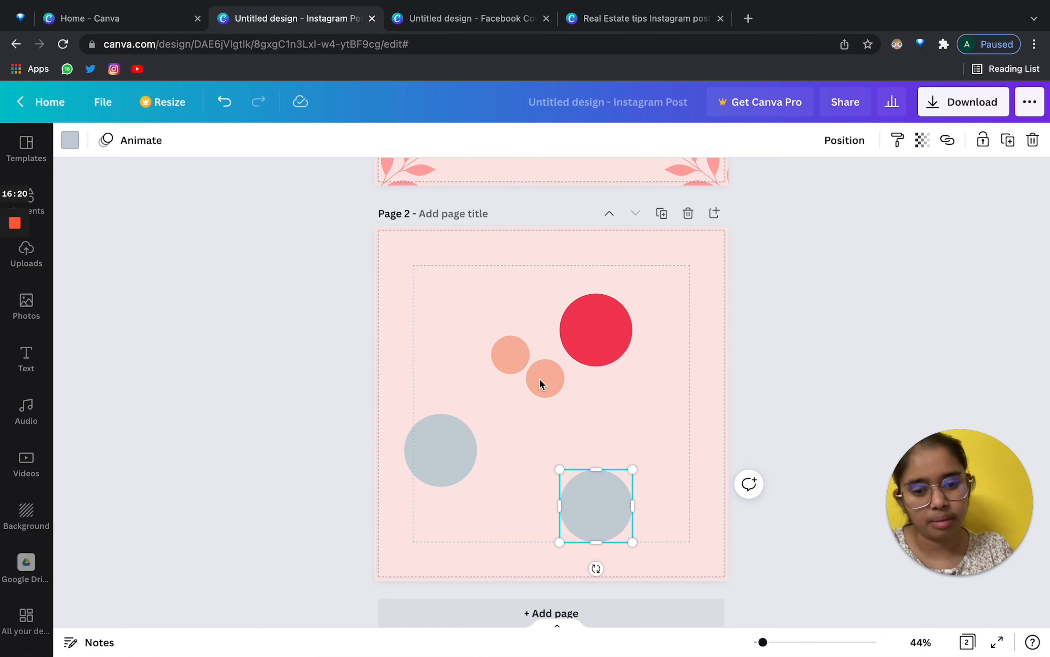
pyautogui.click(600, 319)
pyautogui.click(500, 269)
# Recolour the left grey circle red, then undo it back to grey.
pyautogui.click(437, 453)
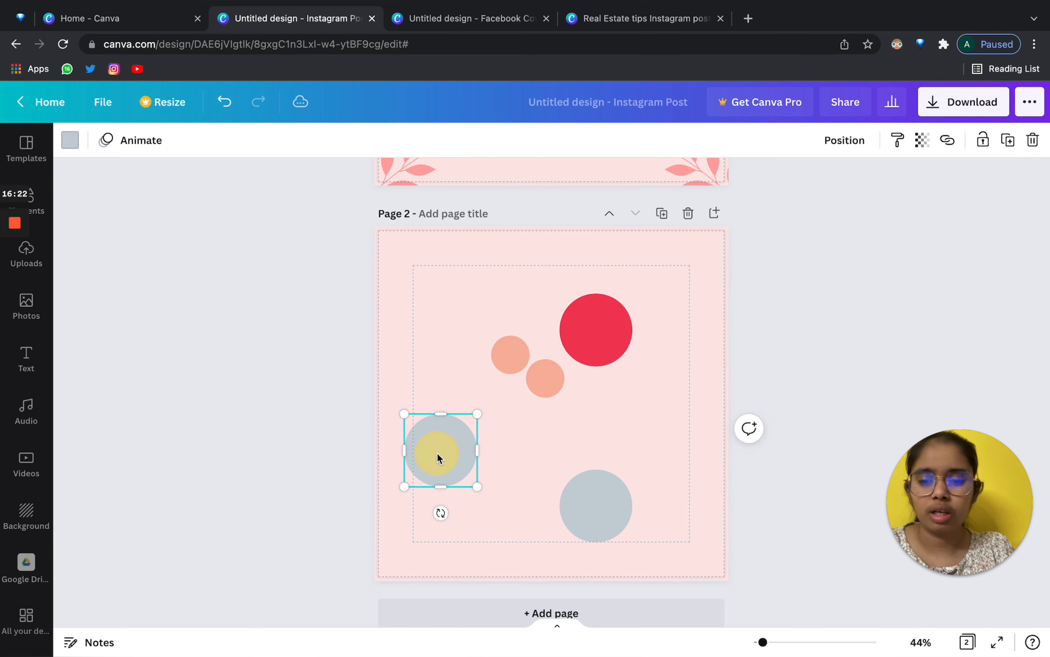
pyautogui.click(70, 140)
pyautogui.click(279, 213)
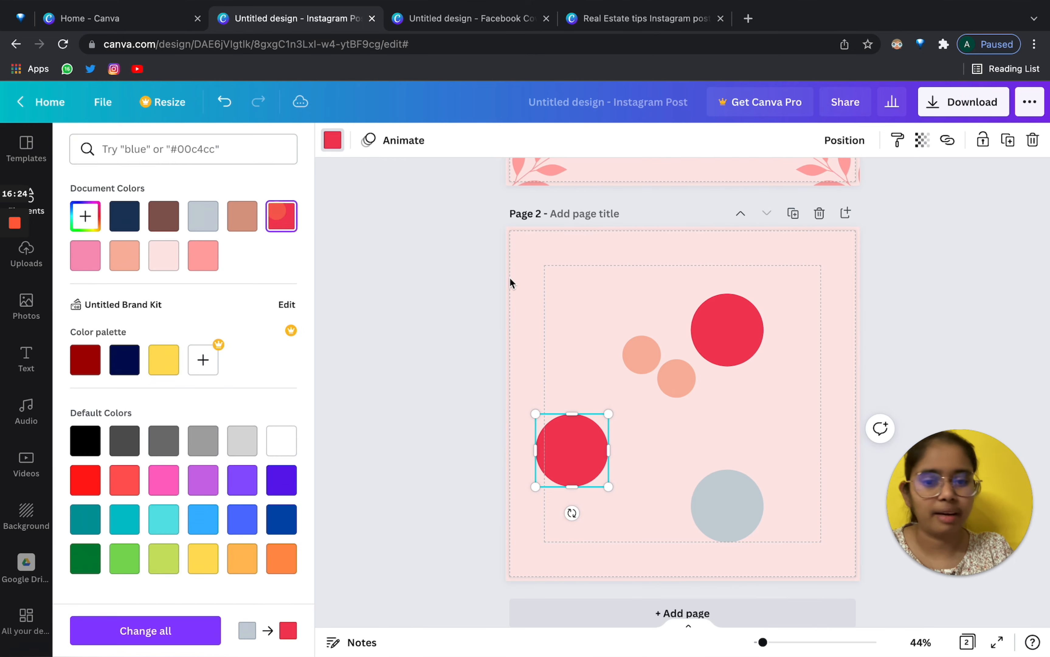
pyautogui.click(561, 300)
pyautogui.click(410, 314)
pyautogui.hotkey('ctrl', 'z')
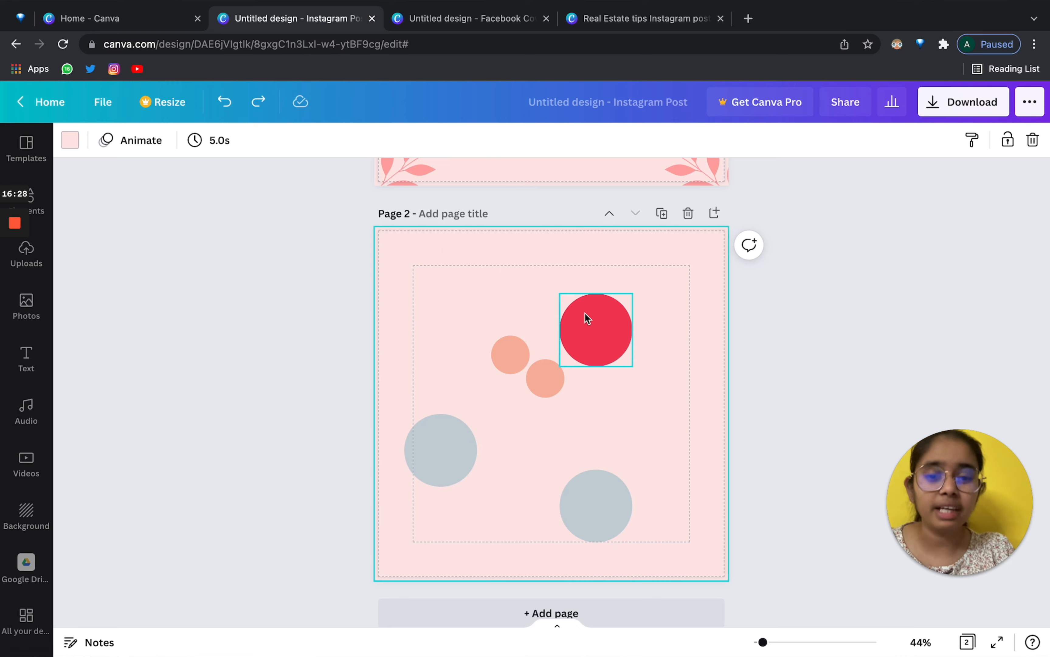
# Copy the large red circle's style onto both grey circles, then undo it.
pyautogui.moveTo(399, 329); pyautogui.dragTo(399, 241)
pyautogui.click(582, 341)
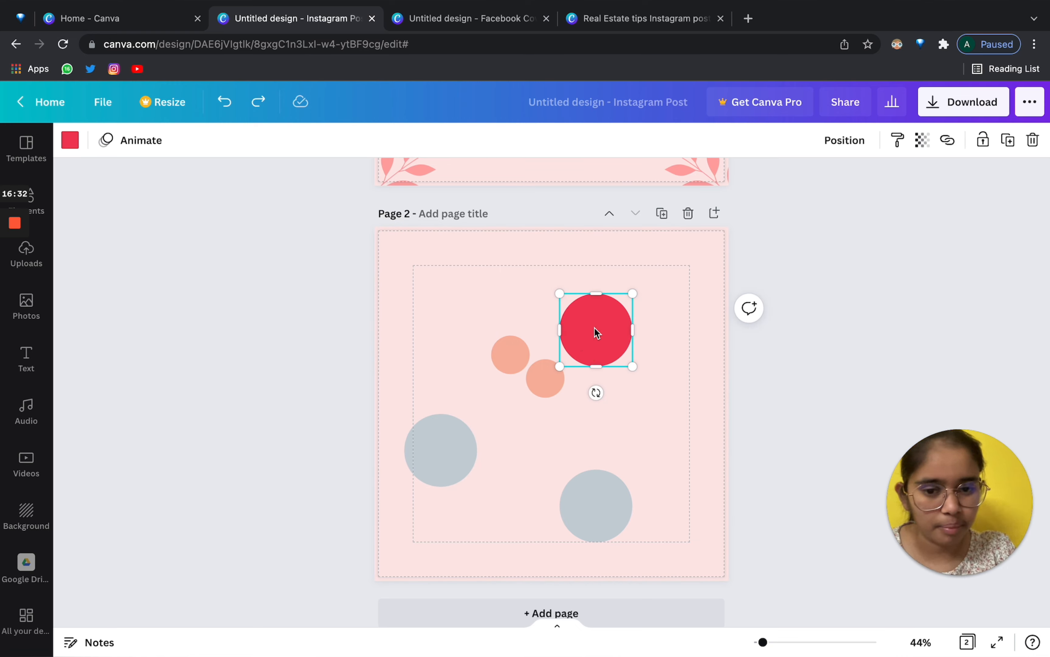
pyautogui.click(898, 142)
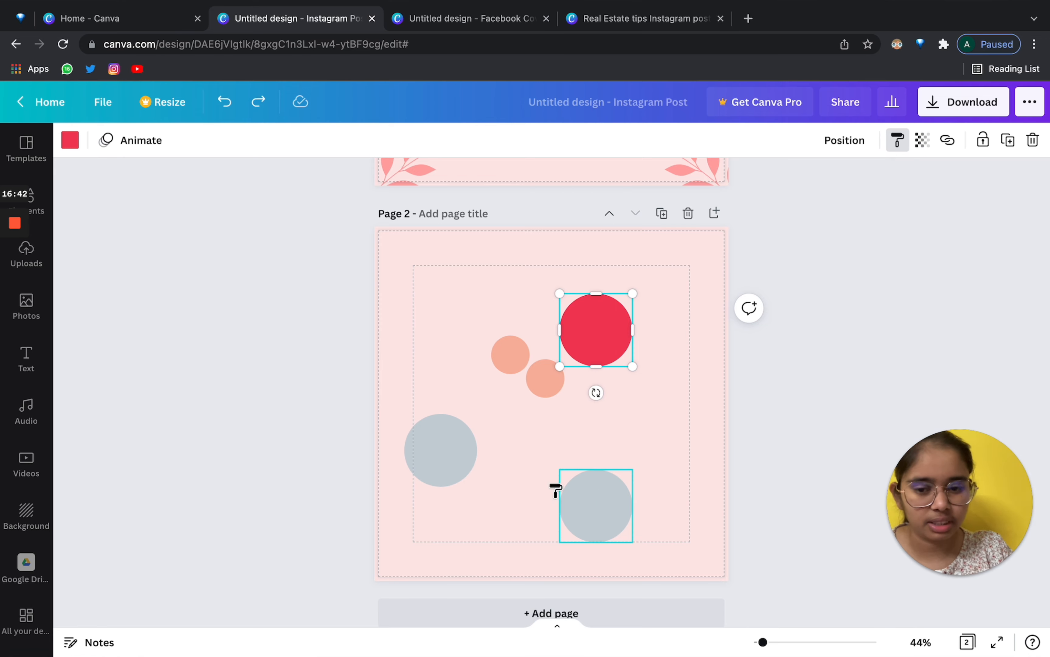
pyautogui.moveTo(387, 412); pyautogui.dragTo(633, 547)
pyautogui.click(683, 454)
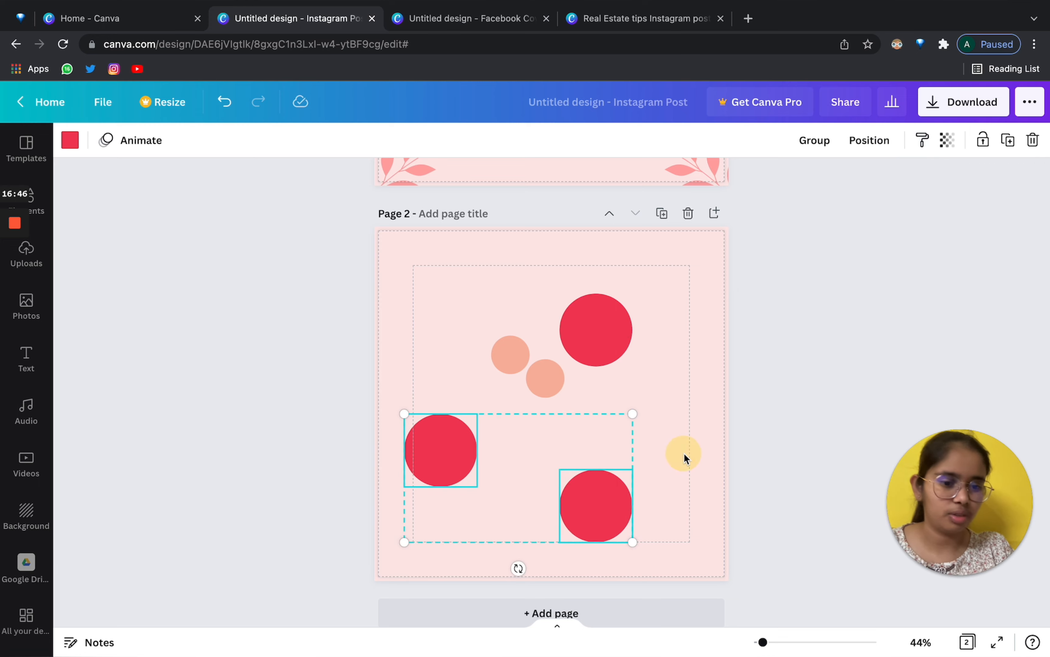
pyautogui.hotkey('ctrl', 'z')
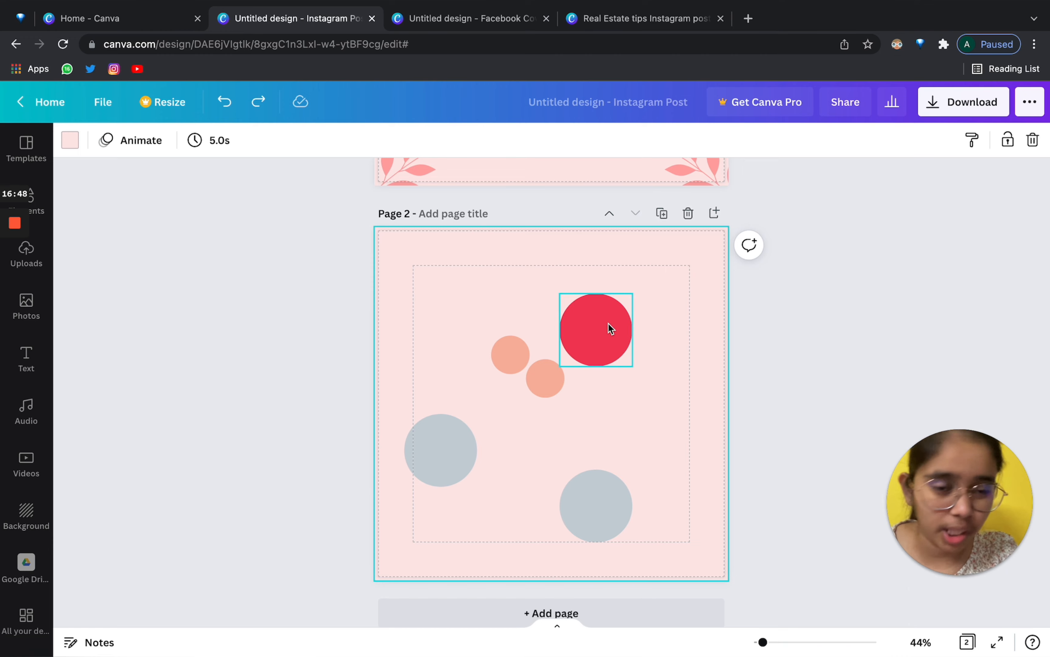
# Paint the large red circle's style onto the small peach circle.
pyautogui.click(608, 326)
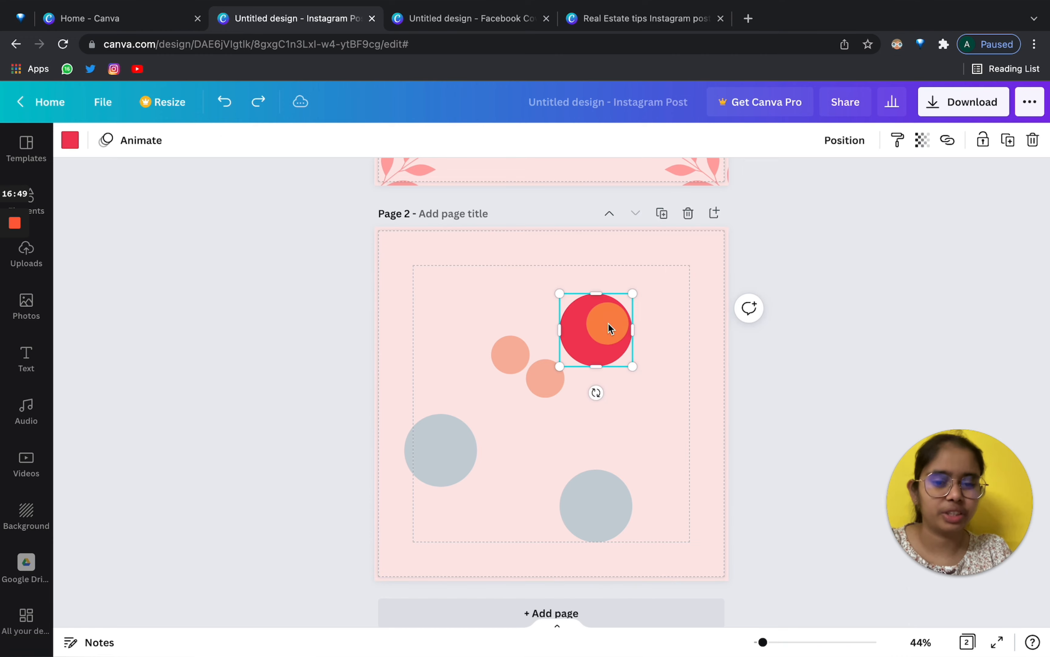
pyautogui.click(897, 139)
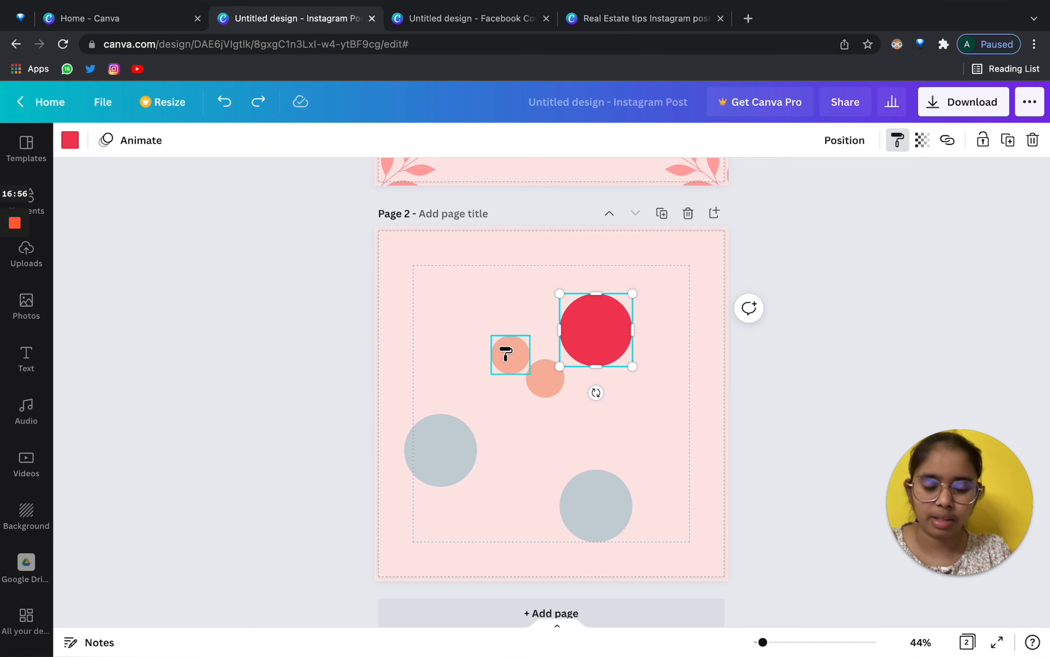
pyautogui.click(505, 354)
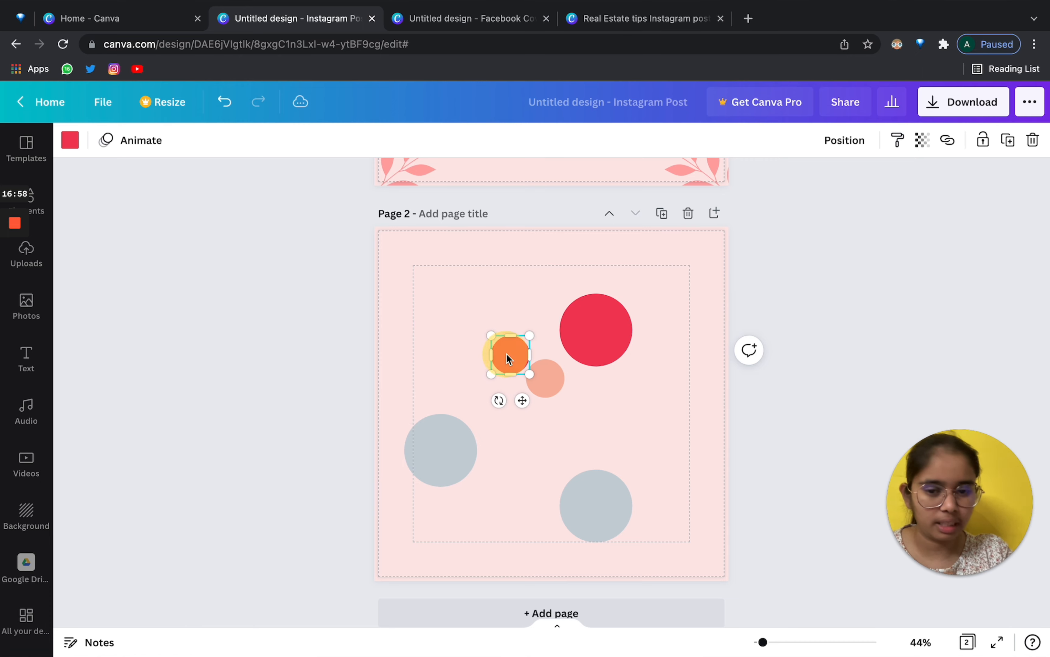
pyautogui.click(504, 255)
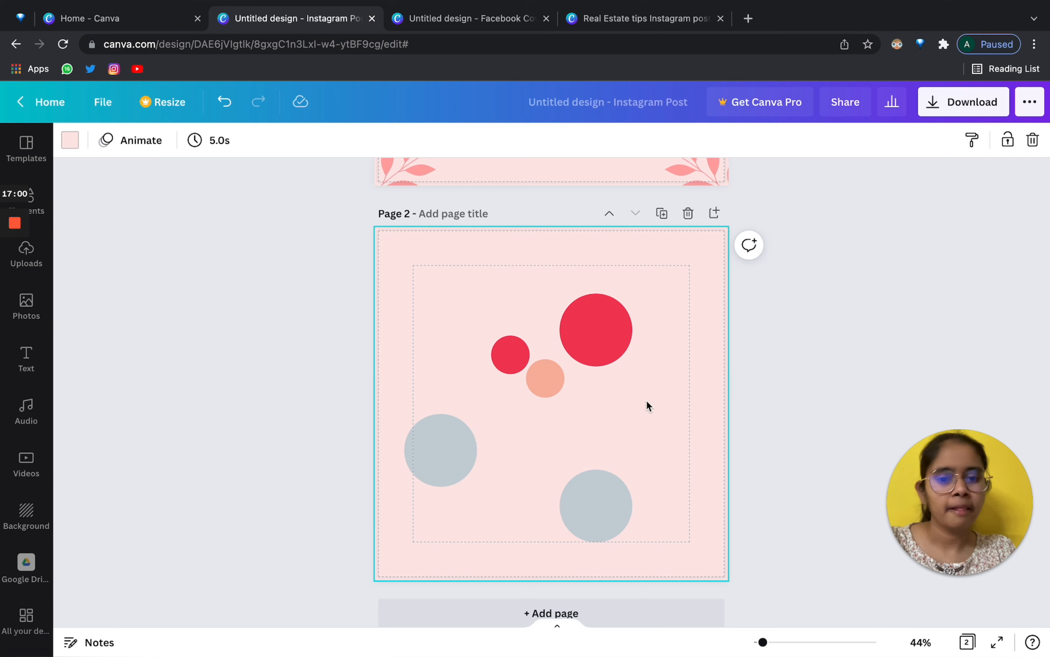
# Move the large red circle higher, near the top edge of page 2.
pyautogui.click(604, 351)
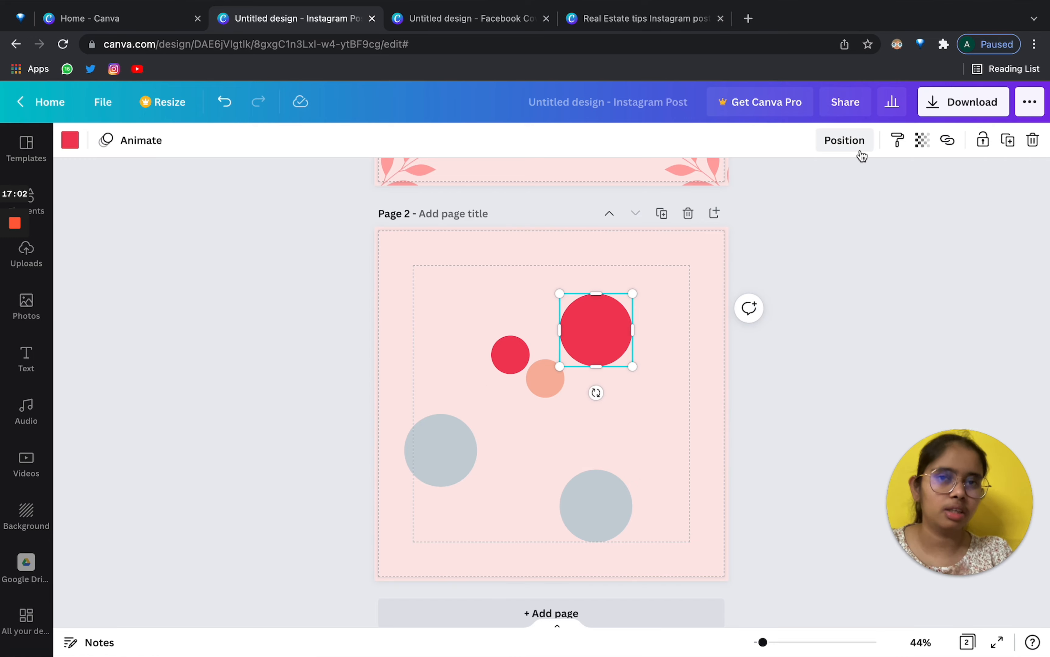
pyautogui.click(432, 456)
pyautogui.click(615, 332)
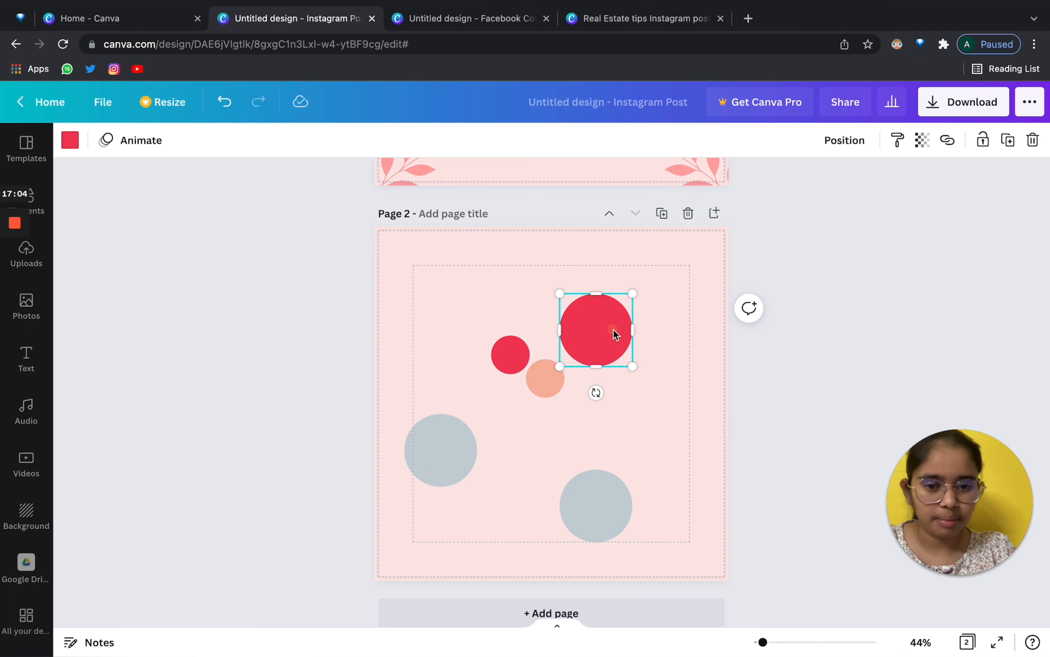
pyautogui.moveTo(596, 333); pyautogui.dragTo(616, 326)
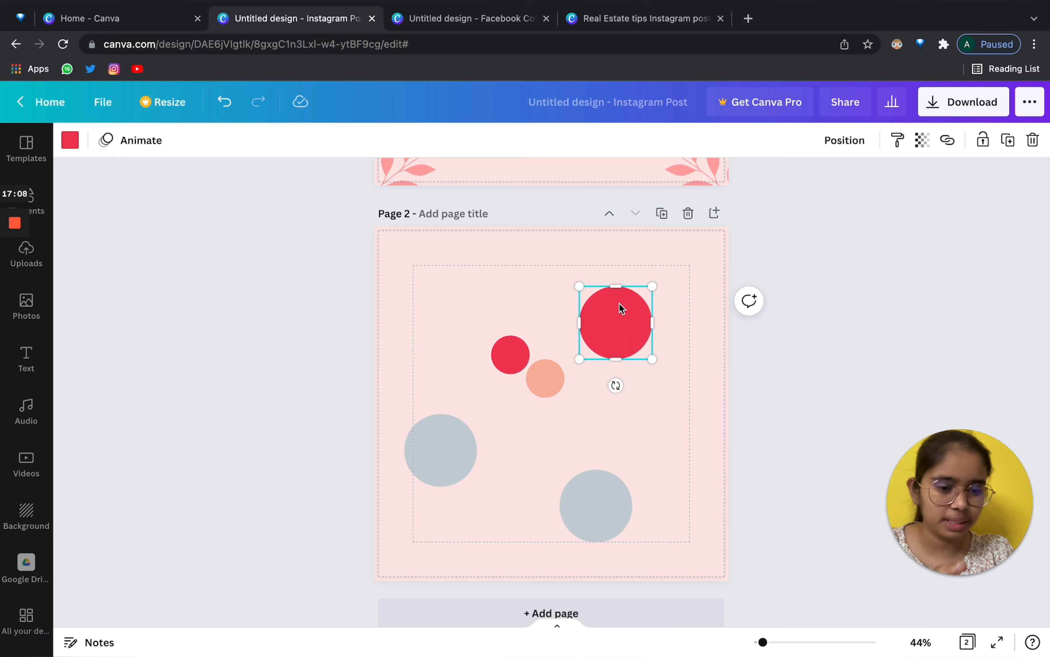
pyautogui.moveTo(634, 327); pyautogui.dragTo(637, 291)
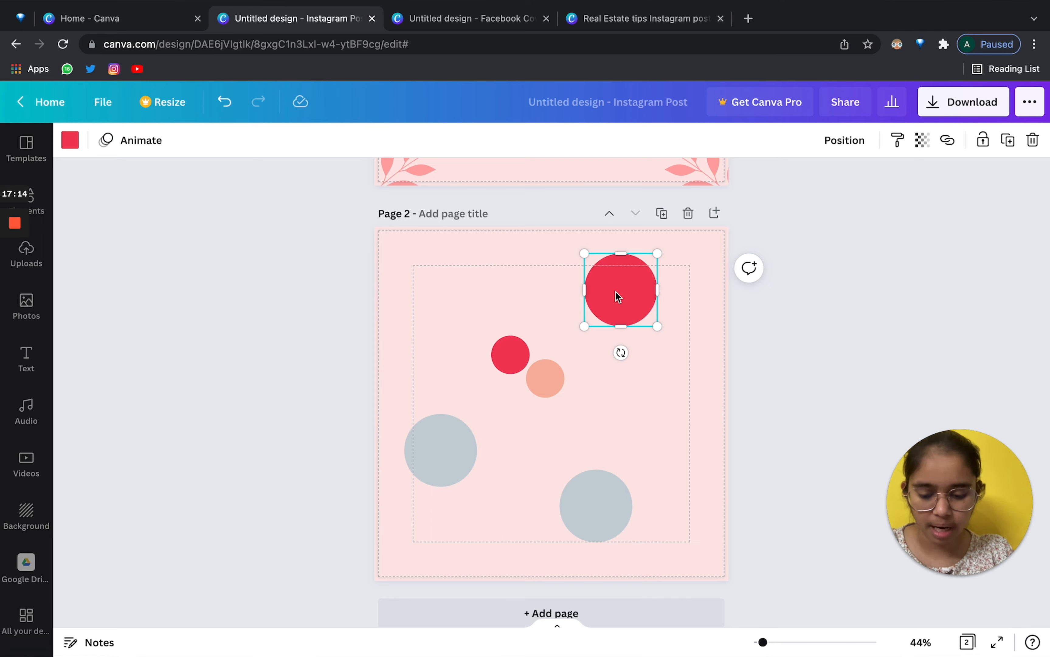
# Copy the large red circle's style and paste it onto the bottom grey circle.
pyautogui.press('alt+super+c')
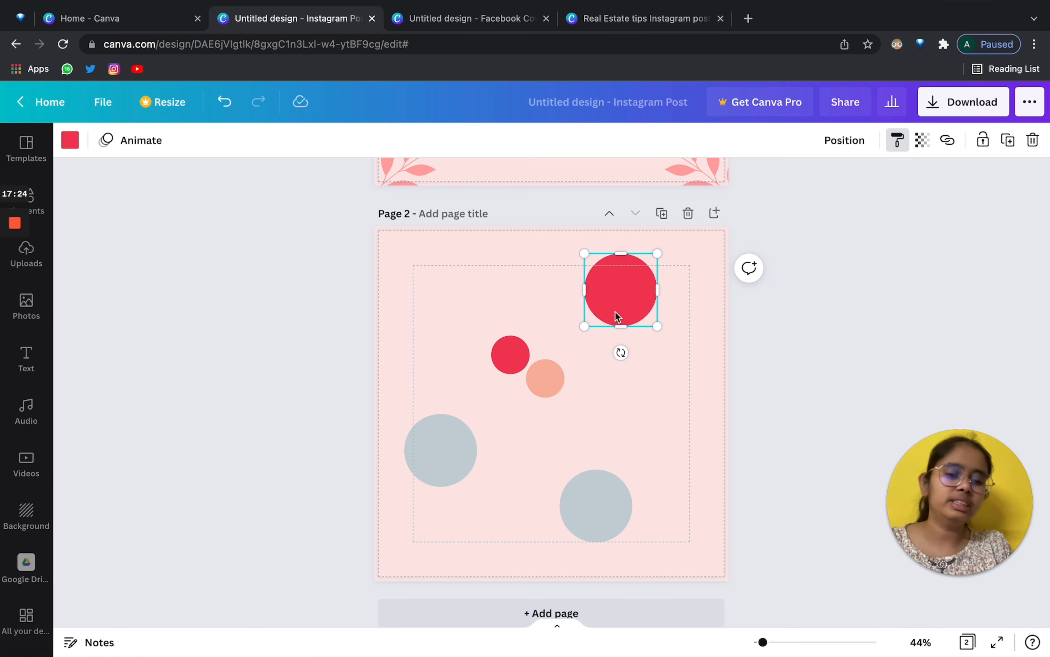
pyautogui.click(596, 513)
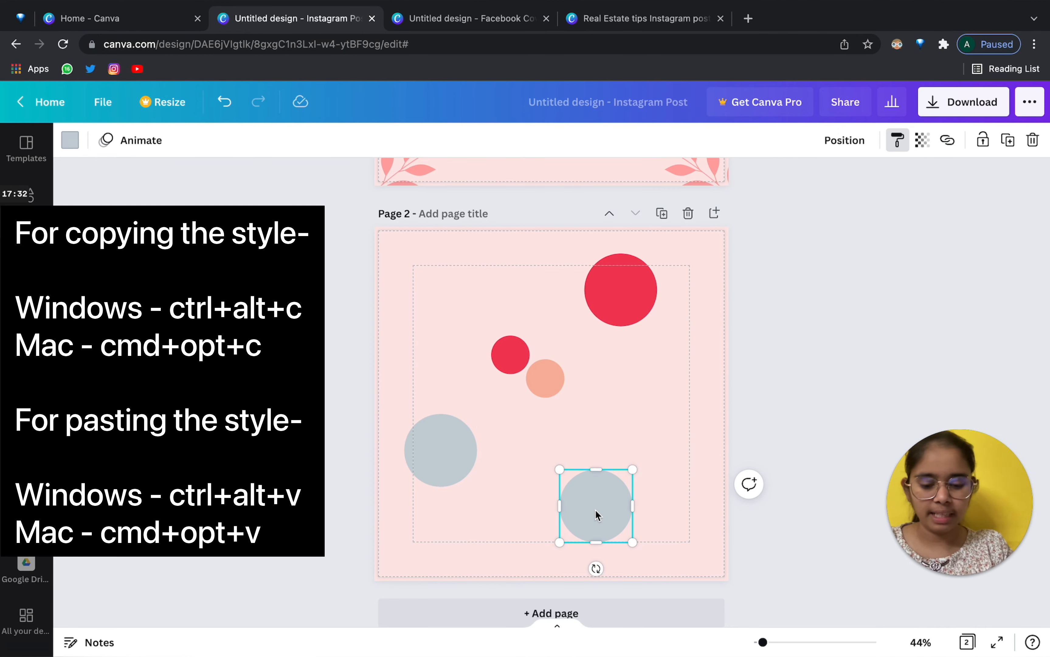
pyautogui.click(598, 515)
pyautogui.click(633, 420)
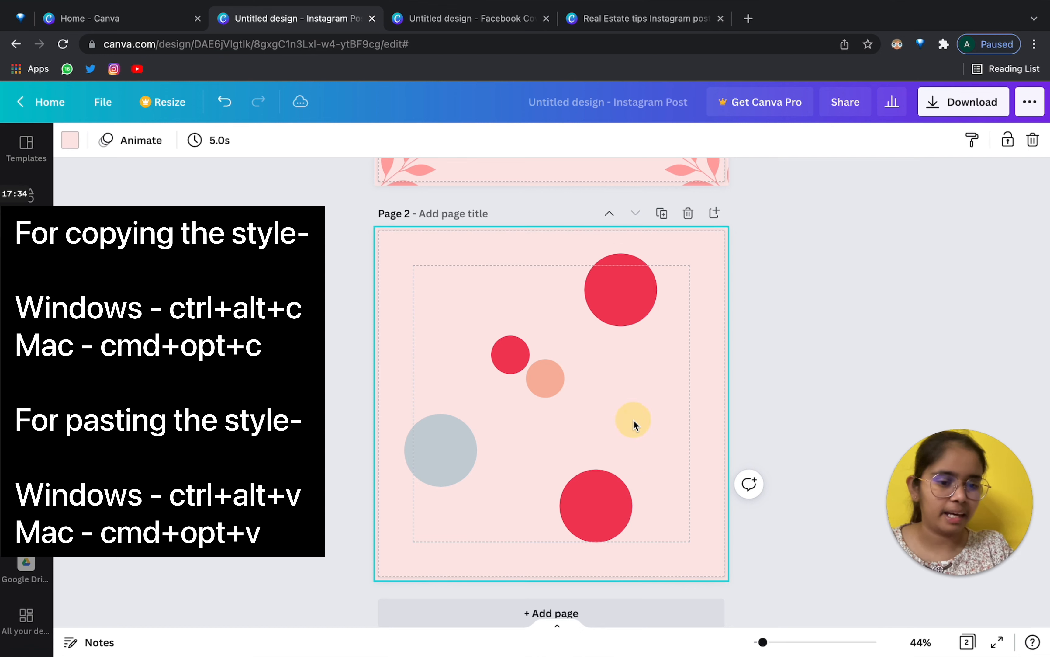
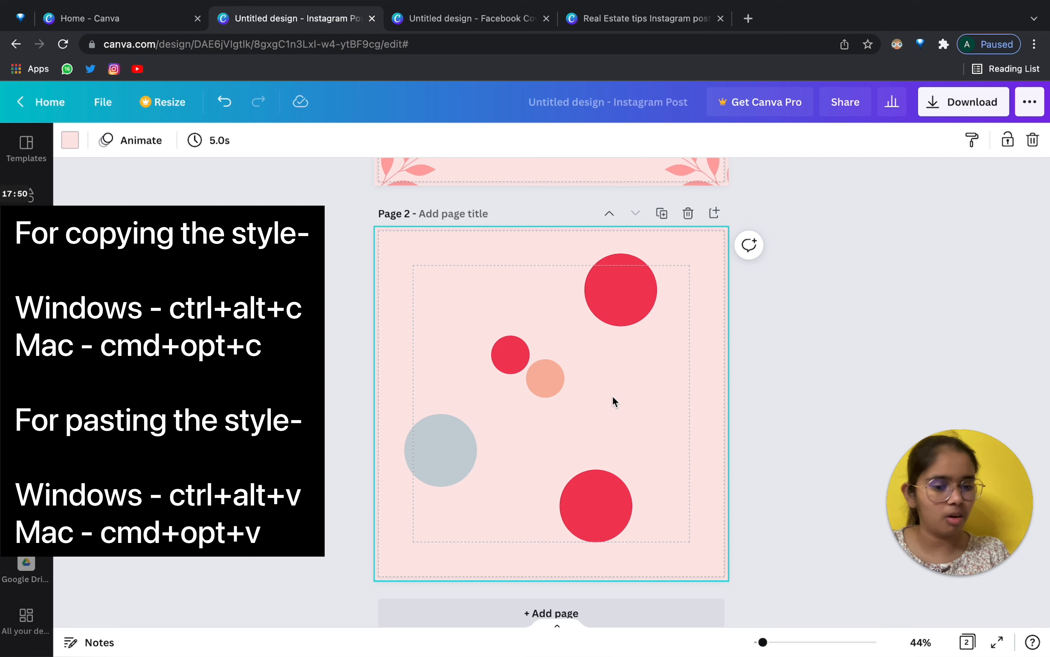
# Nudge the top red circle lower, then marquee-select every circle on page 2.
pyautogui.moveTo(626, 296); pyautogui.dragTo(628, 332)
pyautogui.moveTo(371, 300); pyautogui.dragTo(687, 495)
# Delete the selected circles and add a Row chart from Elements > Charts.
pyautogui.press('Delete')
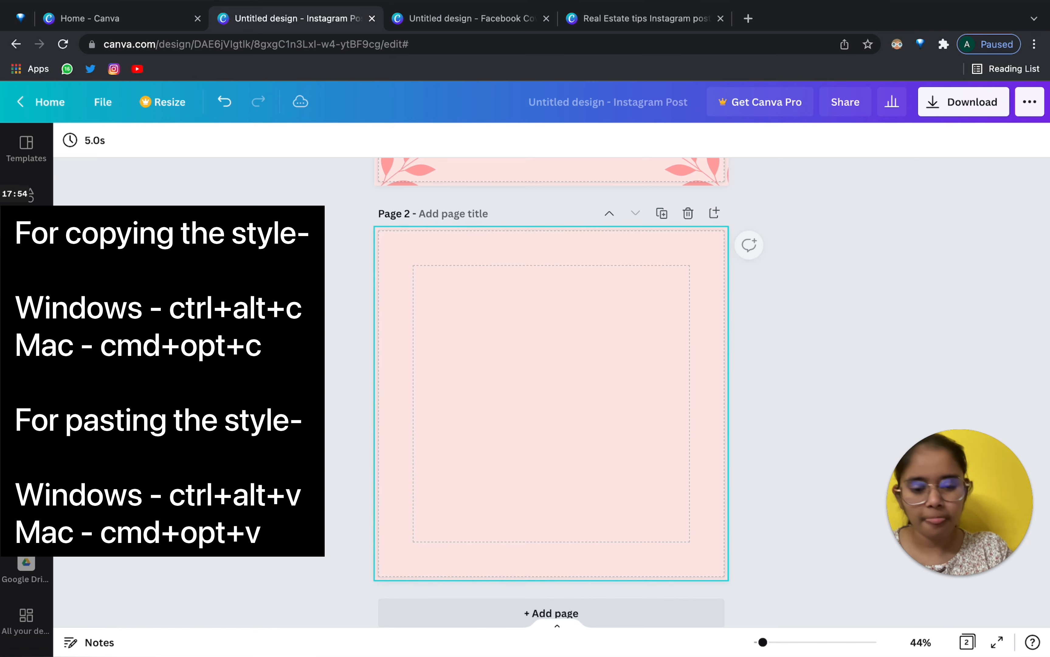
pyautogui.click(47, 207)
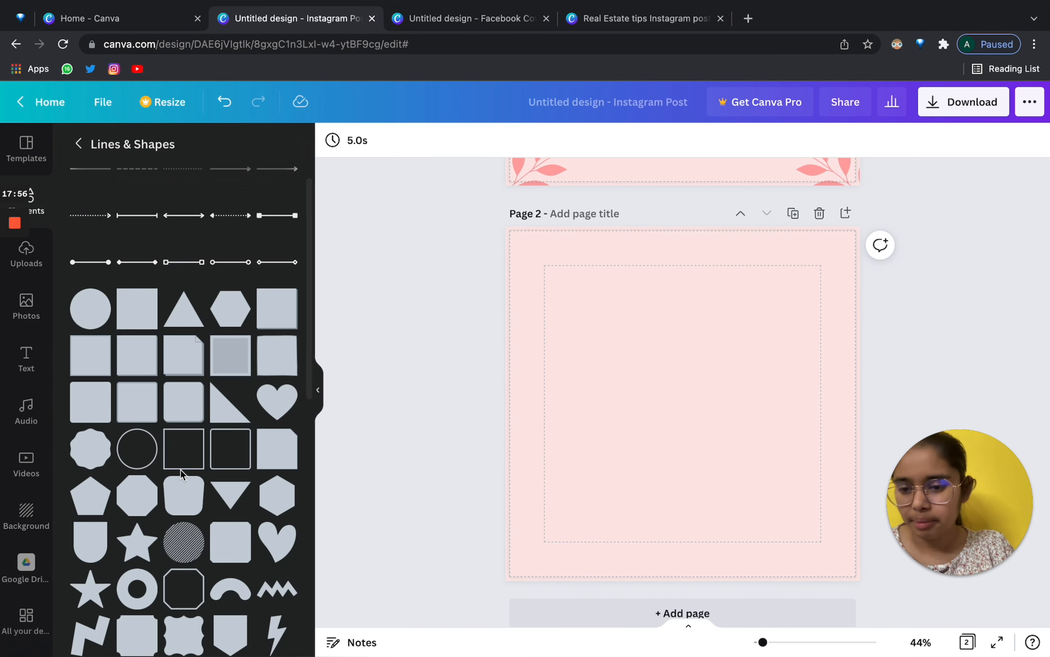
pyautogui.click(80, 144)
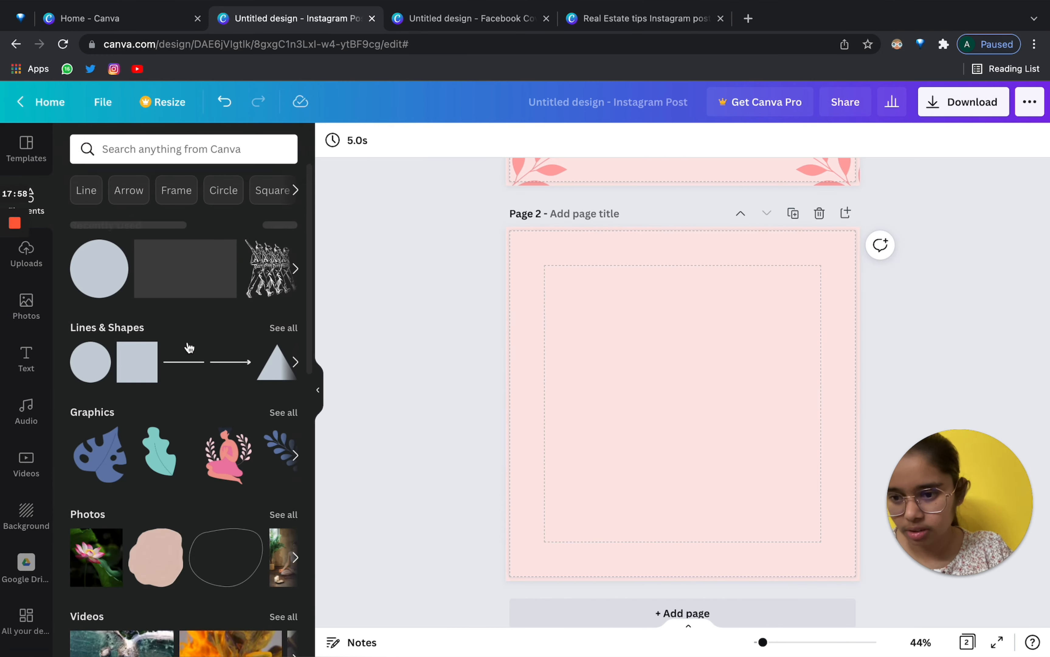
pyautogui.scroll(-5, 189, 343)
pyautogui.scroll(5, 189, 346)
pyautogui.scroll(-10, 258, 375)
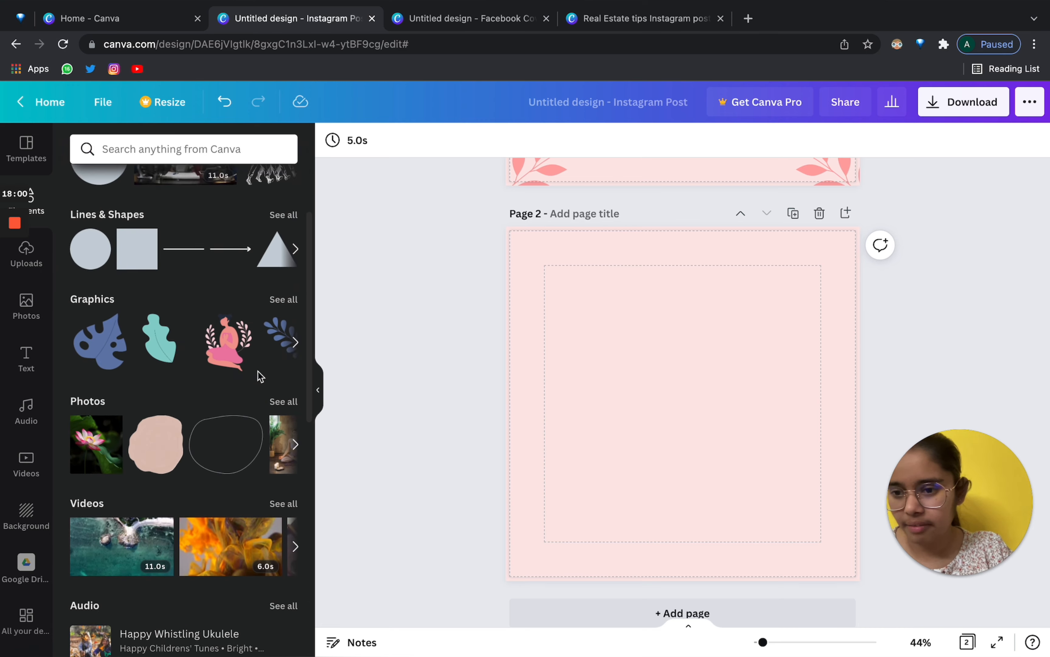
pyautogui.scroll(-1, 260, 376)
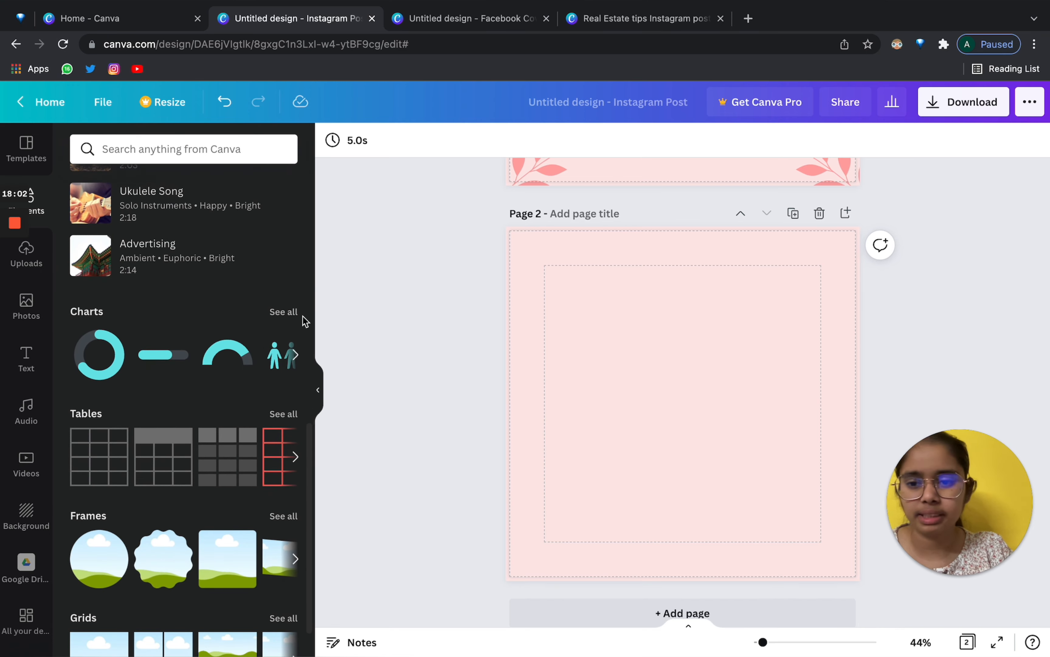
pyautogui.click(283, 312)
pyautogui.scroll(-1, 242, 579)
pyautogui.scroll(1, 239, 550)
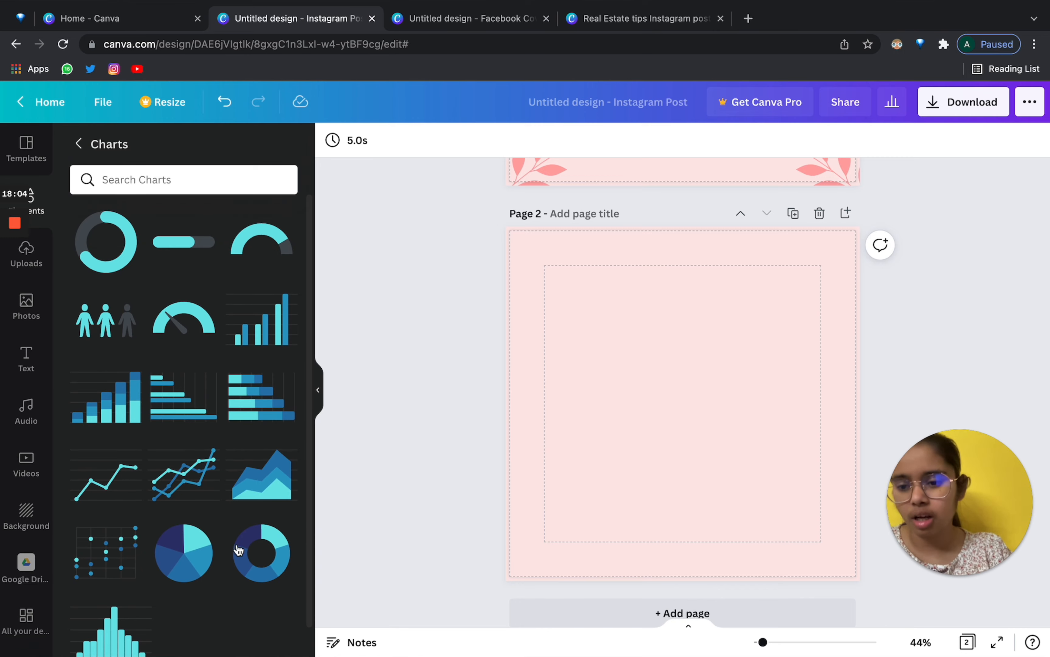
pyautogui.click(183, 403)
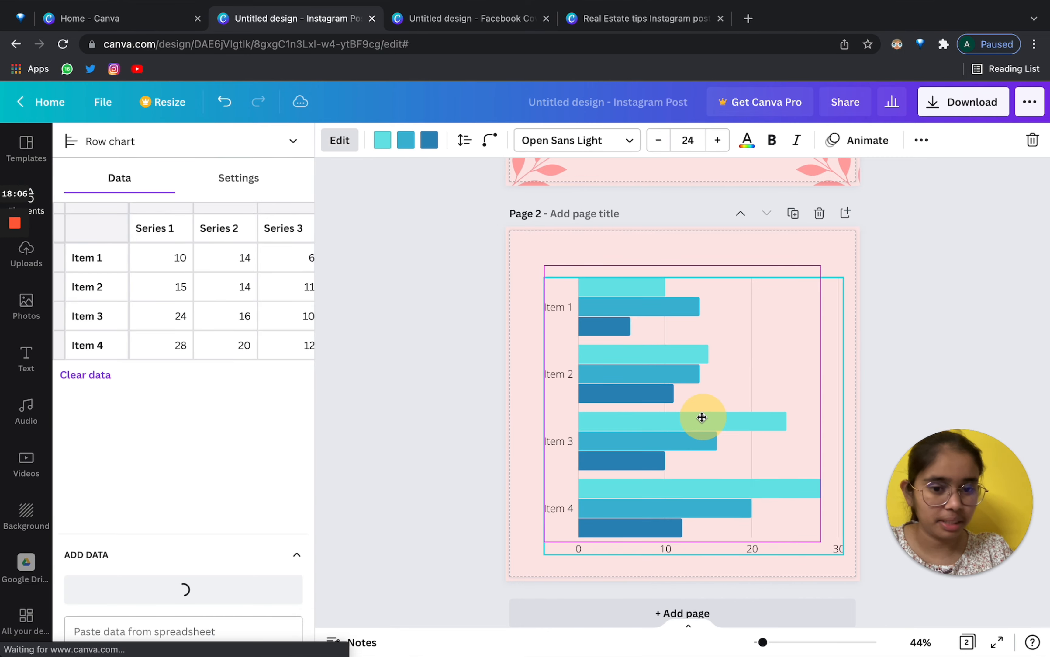
# Shrink and move the row chart, and change Item 1's Series 1 value to 20.
pyautogui.moveTo(842, 549); pyautogui.dragTo(788, 511)
pyautogui.moveTo(656, 393); pyautogui.dragTo(656, 417)
pyautogui.click(173, 263)
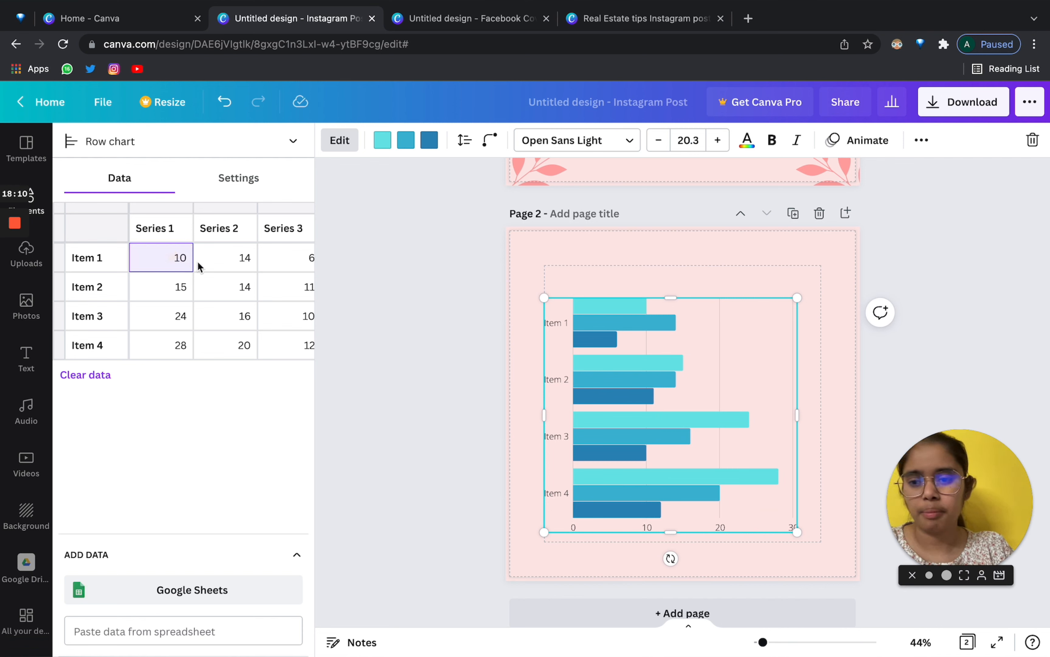
pyautogui.doubleClick(184, 258)
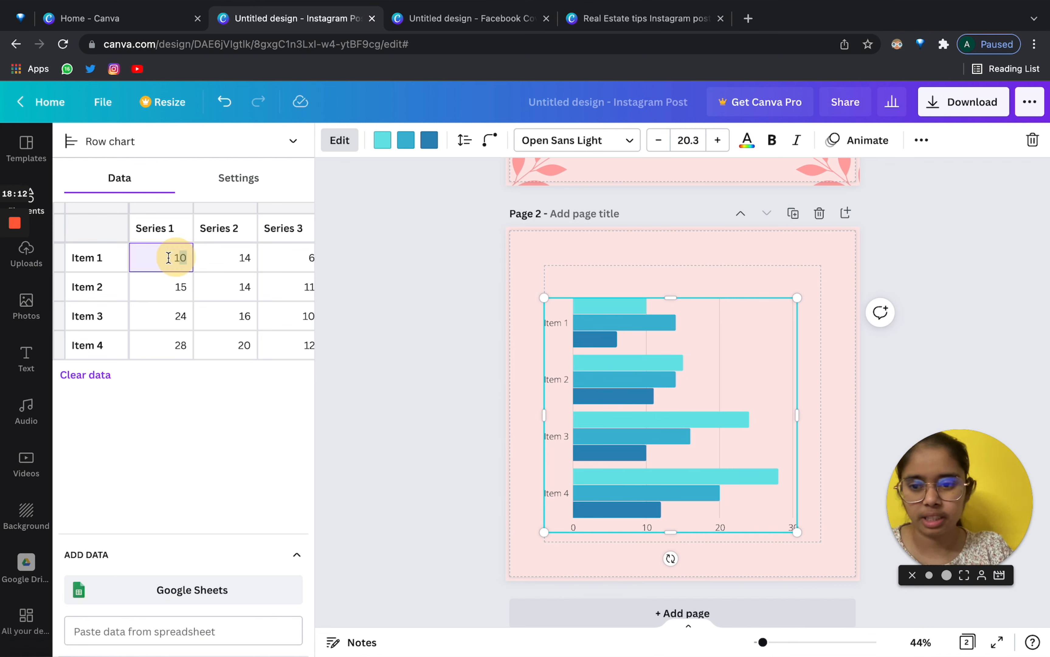
pyautogui.write('2')
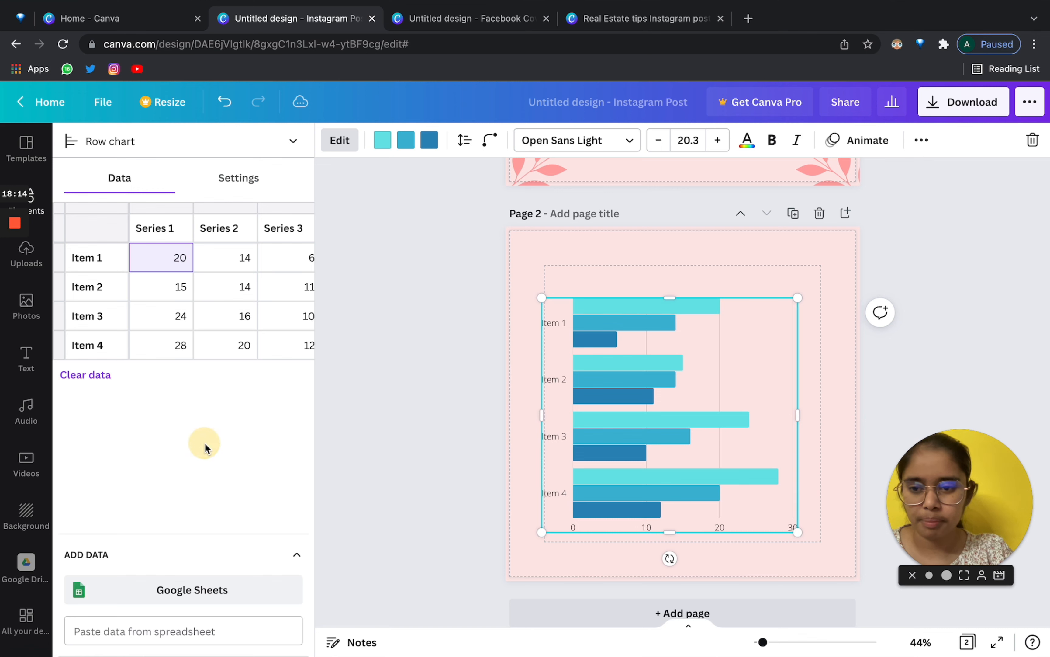
# Shrink the row chart further and reposition it near the page centre.
pyautogui.moveTo(542, 298); pyautogui.dragTo(600, 335)
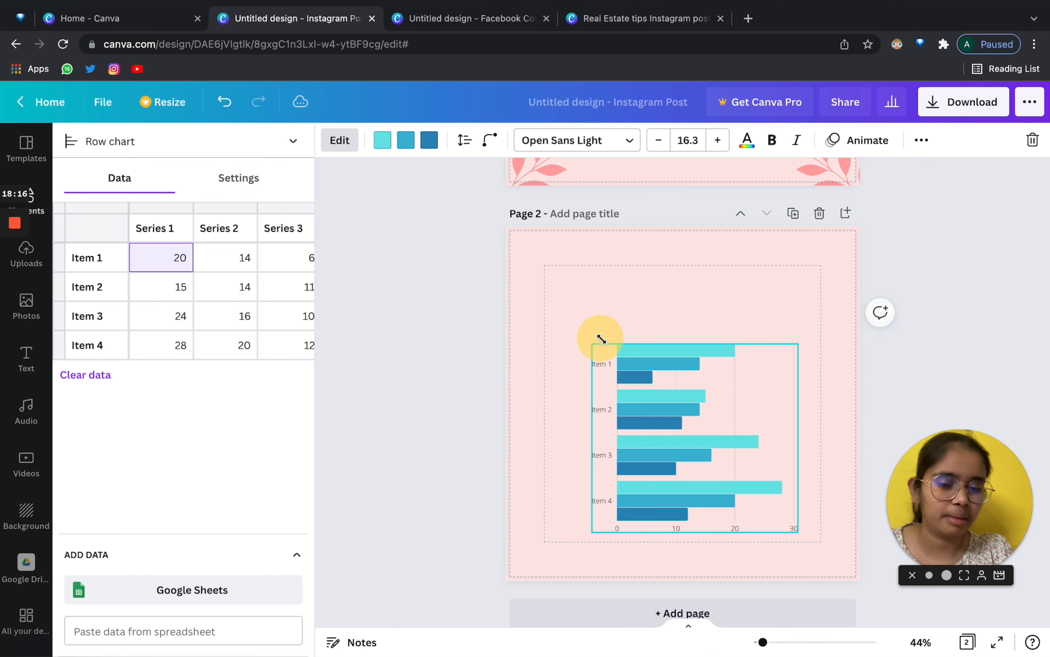
pyautogui.moveTo(687, 417); pyautogui.dragTo(677, 394)
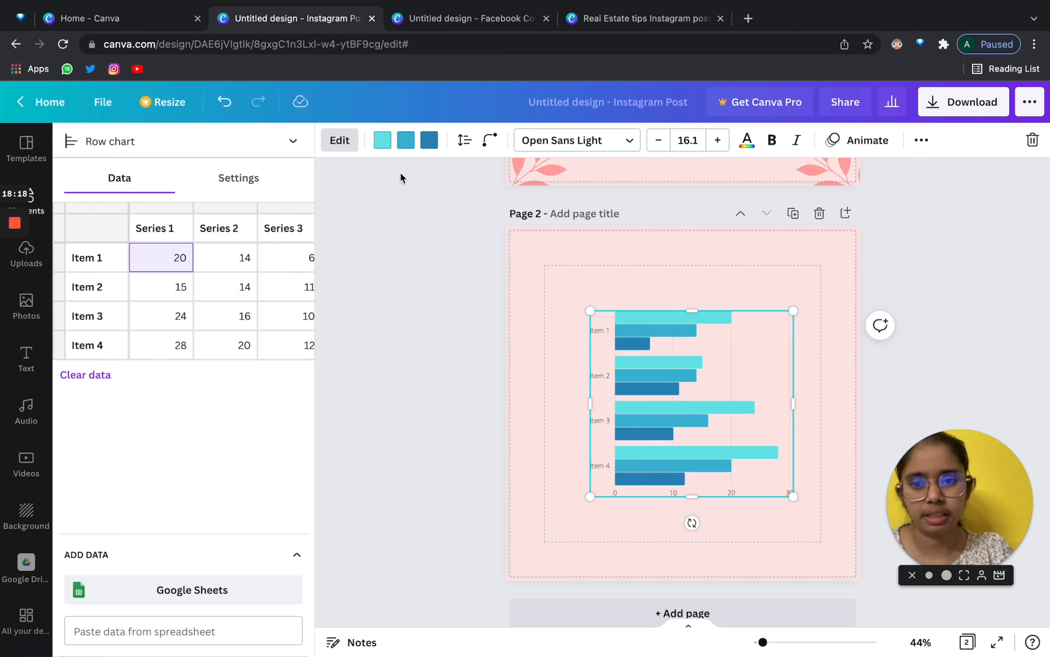
pyautogui.hscroll(3, 274, 332)
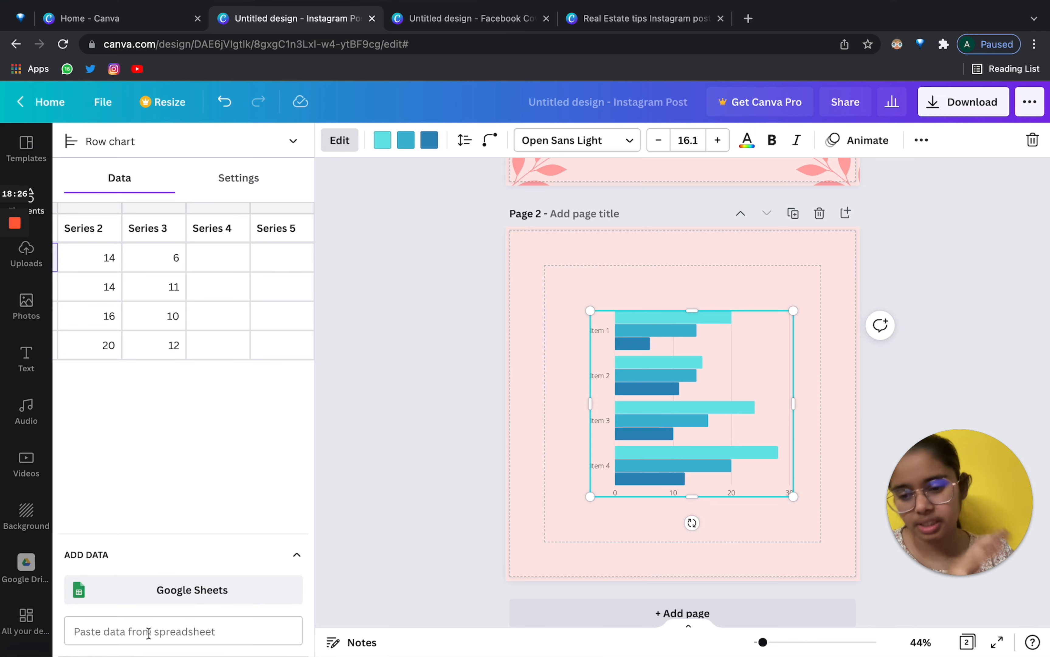
pyautogui.hscroll(-3, 165, 325)
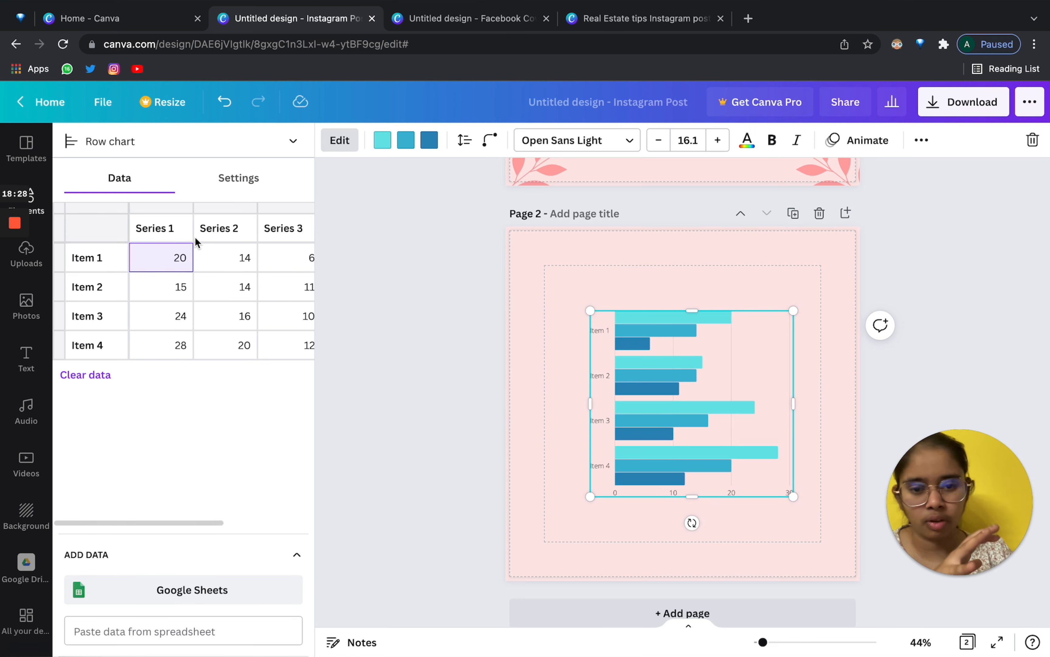
pyautogui.moveTo(646, 367); pyautogui.dragTo(637, 362)
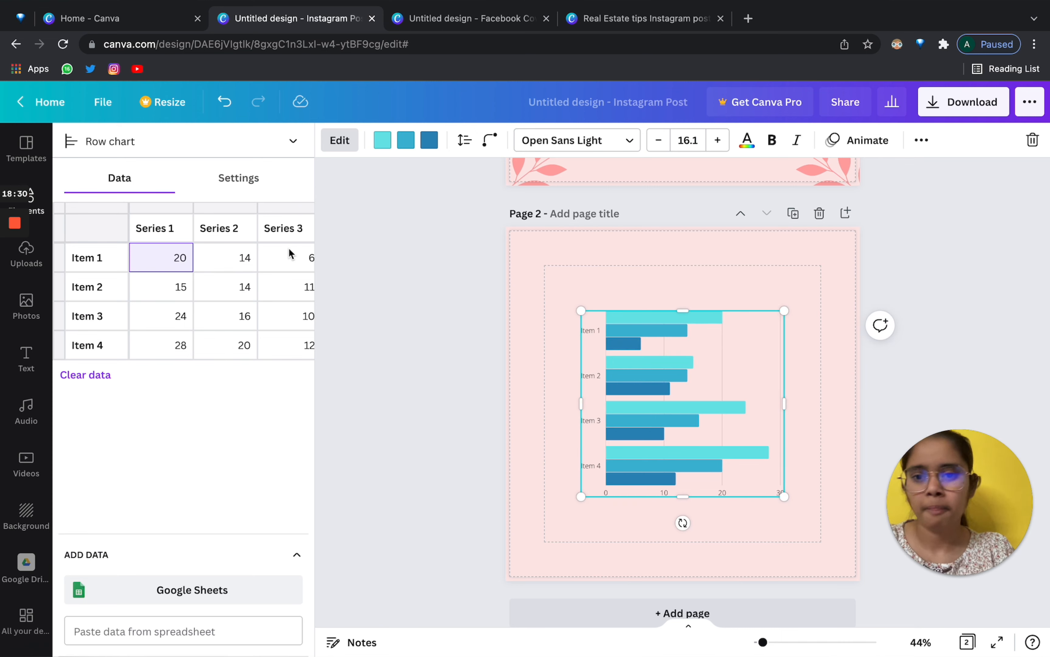
# In chart Settings, try the legend and labels, leaving the legend off and labels shown.
pyautogui.click(258, 179)
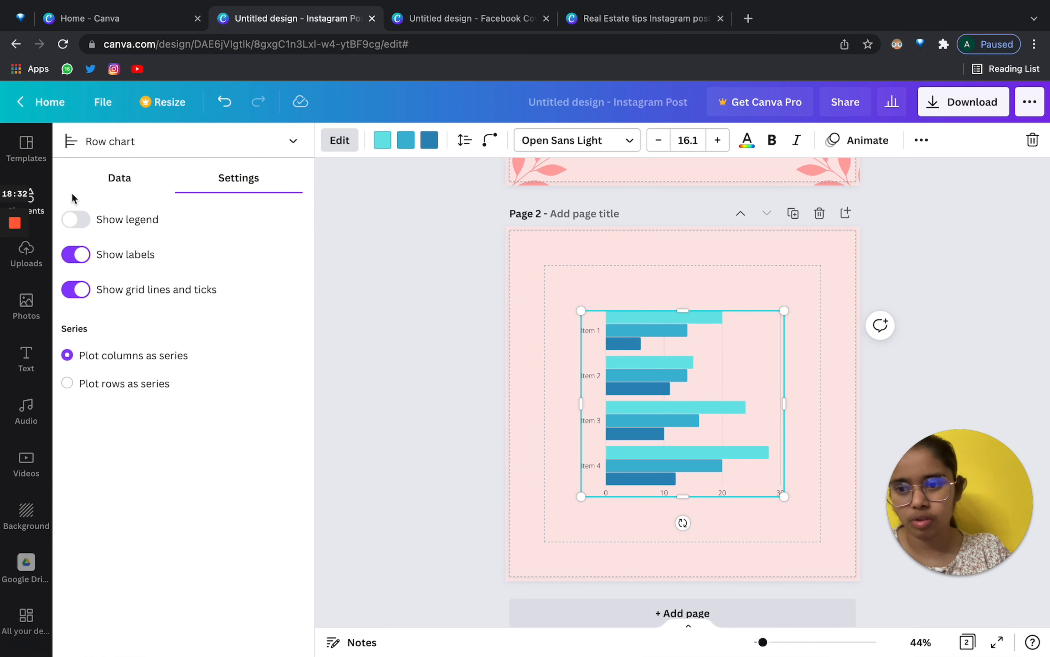
pyautogui.click(69, 220)
pyautogui.click(71, 222)
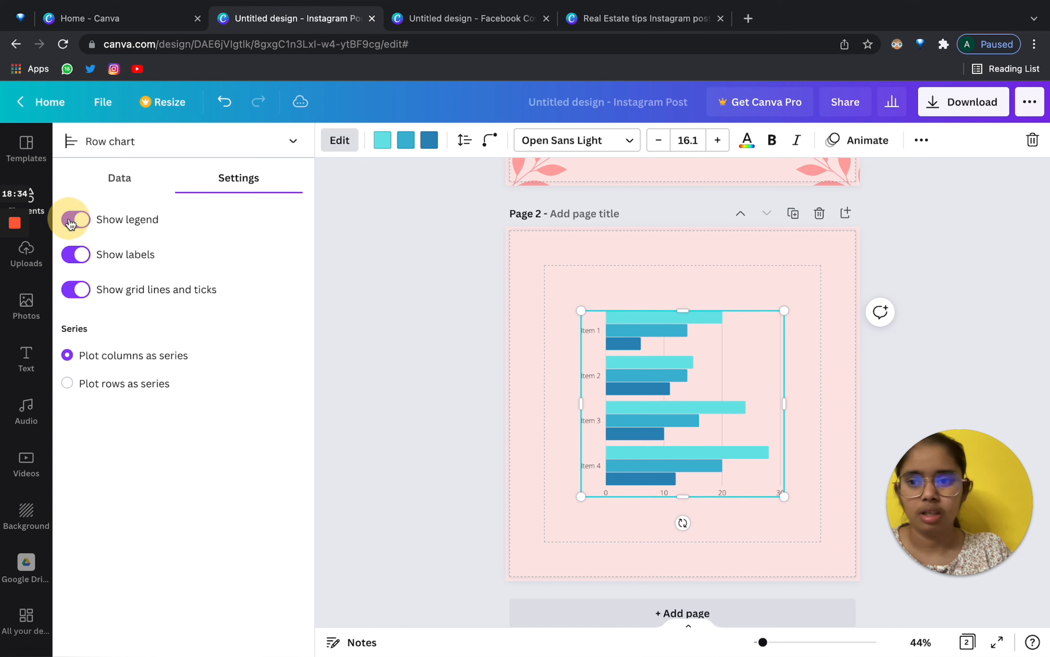
pyautogui.click(72, 261)
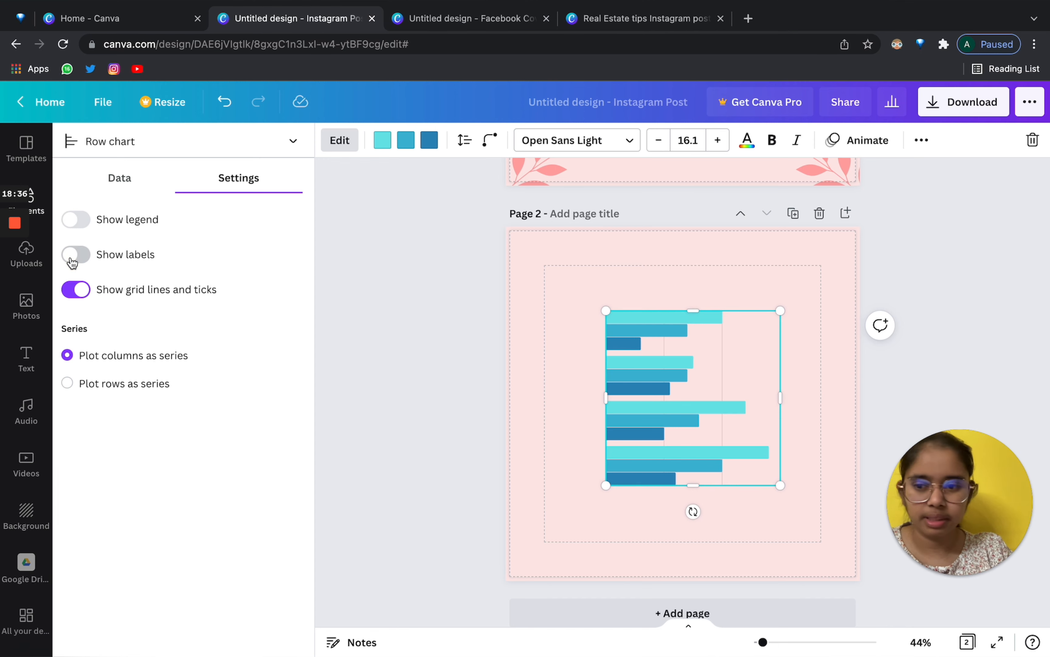
pyautogui.click(72, 262)
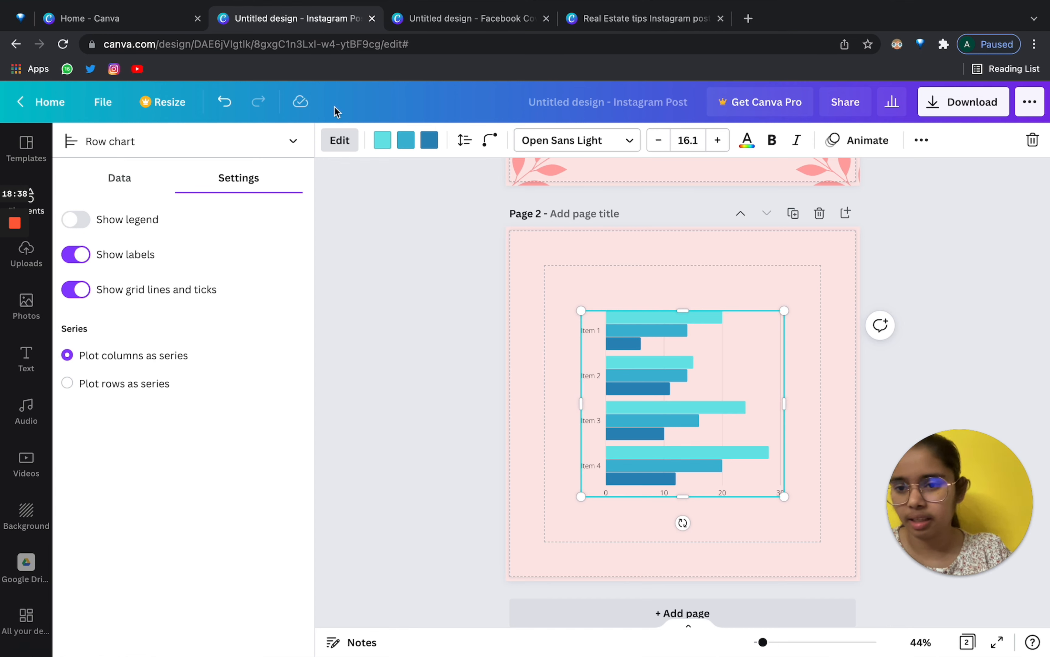
# Colour the first series bars peach and spread the chart rows slightly further apart.
pyautogui.click(382, 140)
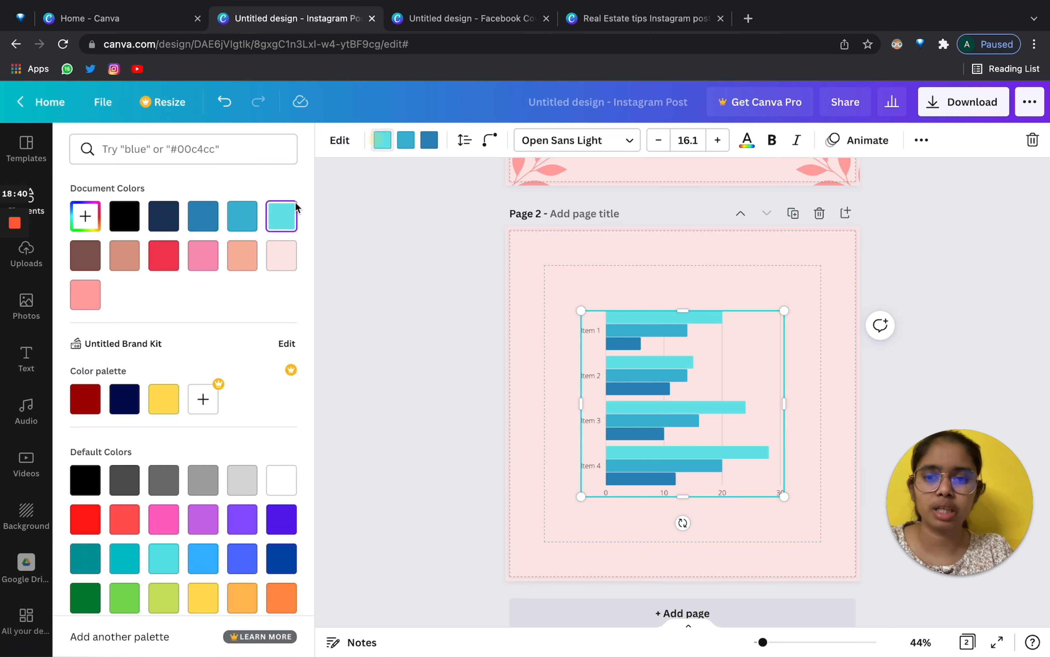
pyautogui.click(244, 259)
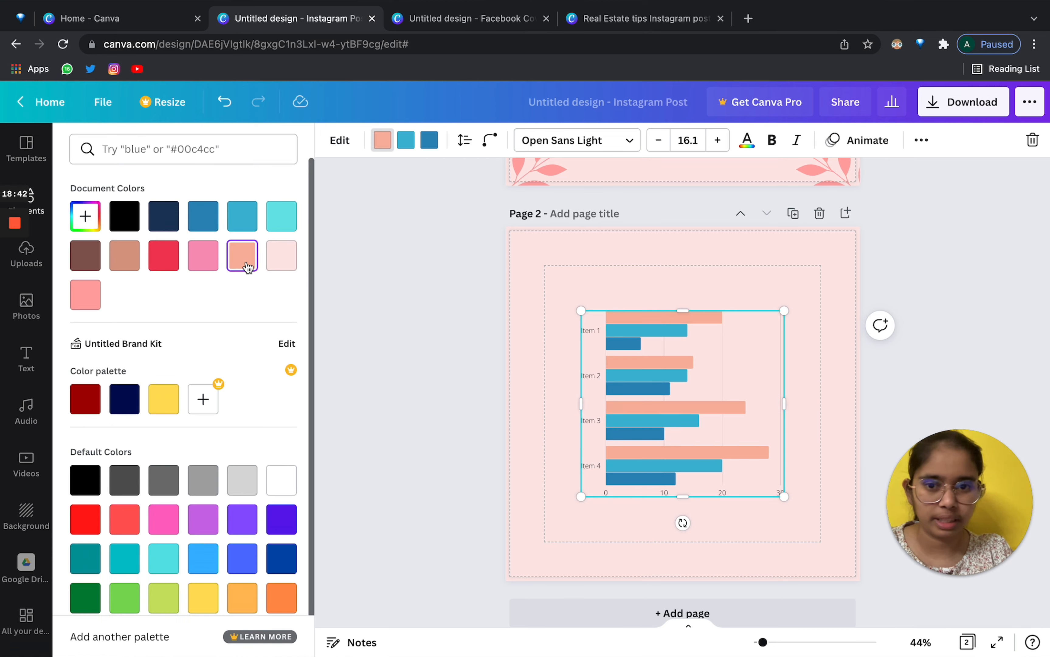
pyautogui.click(465, 139)
pyautogui.moveTo(493, 200); pyautogui.dragTo(517, 214)
# Review the chart's corner roundness, font list and more options without changing them.
pyautogui.click(490, 140)
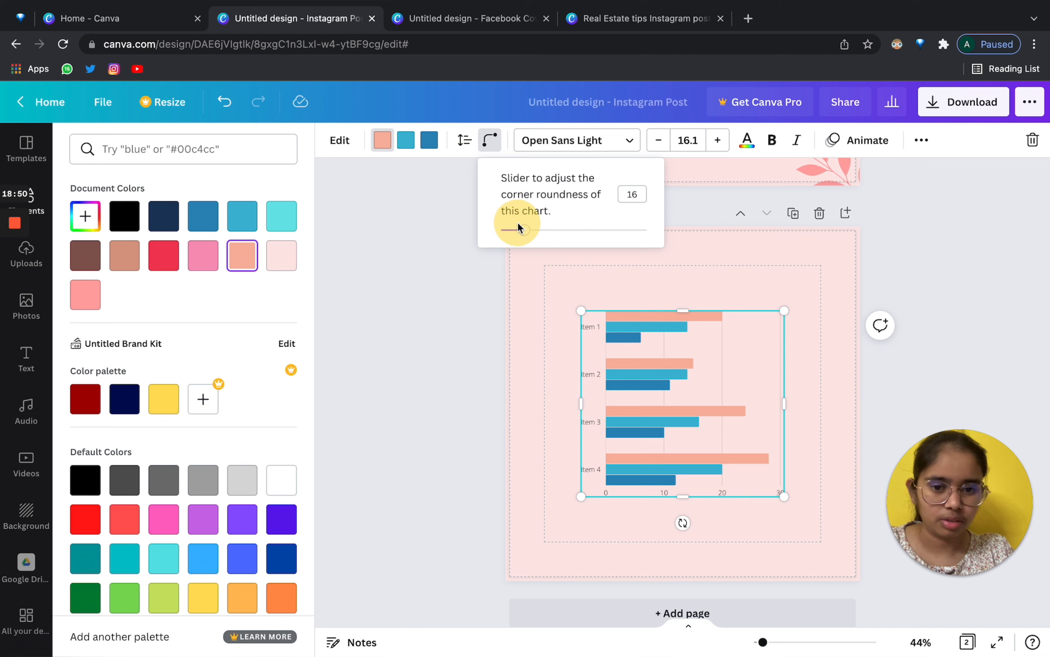
pyautogui.click(603, 146)
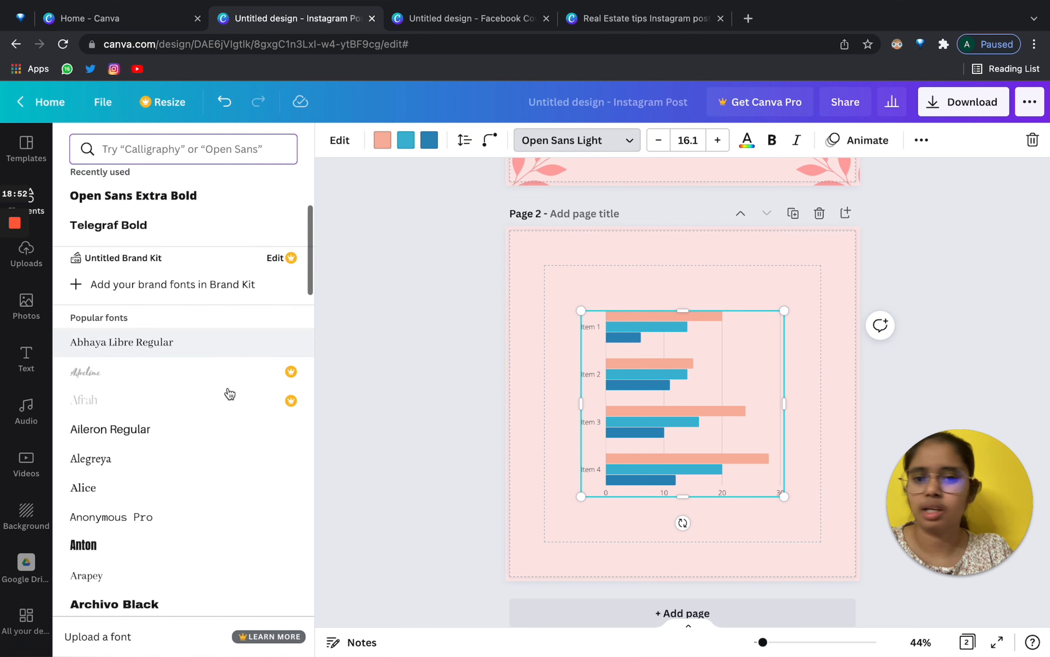
pyautogui.scroll(-1, 216, 417)
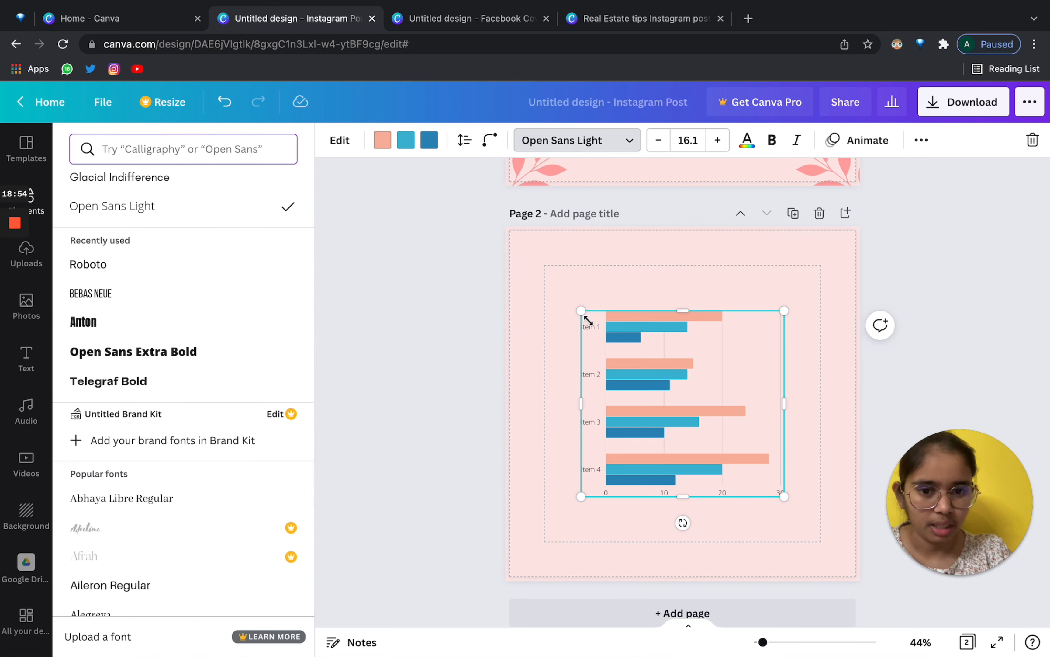
pyautogui.moveTo(763, 642)
pyautogui.mouseDown()
pyautogui.moveTo(792, 641)
pyautogui.moveTo(772, 641)
pyautogui.mouseUp()
pyautogui.scroll(-5, 161, 528)
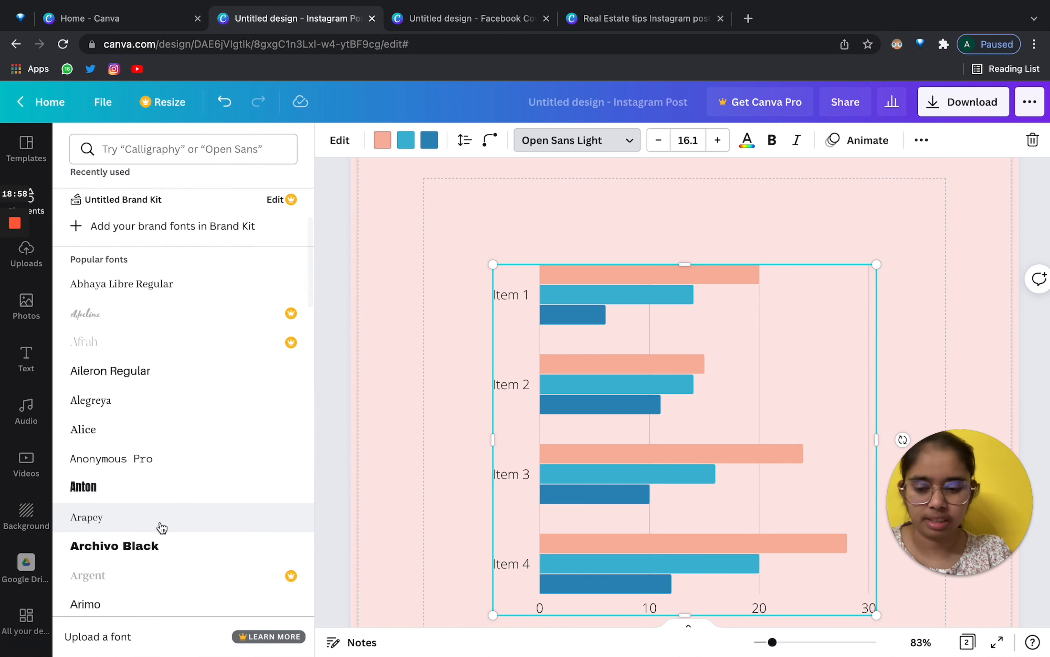
pyautogui.moveTo(772, 642); pyautogui.dragTo(766, 642)
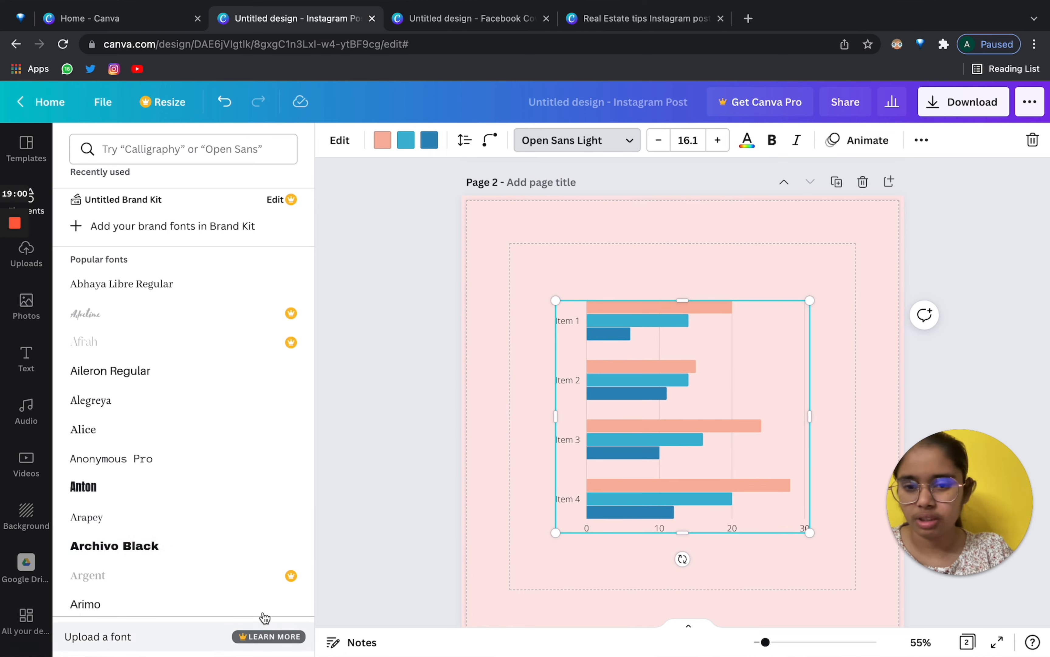
pyautogui.scroll(-10, 234, 527)
pyautogui.scroll(15, 281, 433)
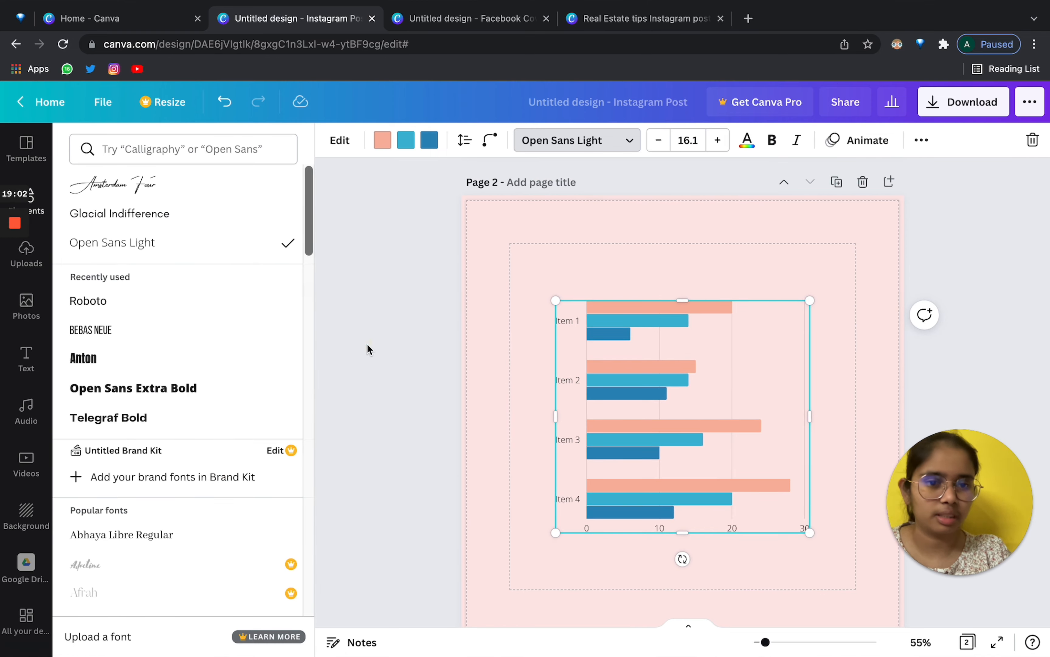
pyautogui.click(577, 140)
pyautogui.click(921, 140)
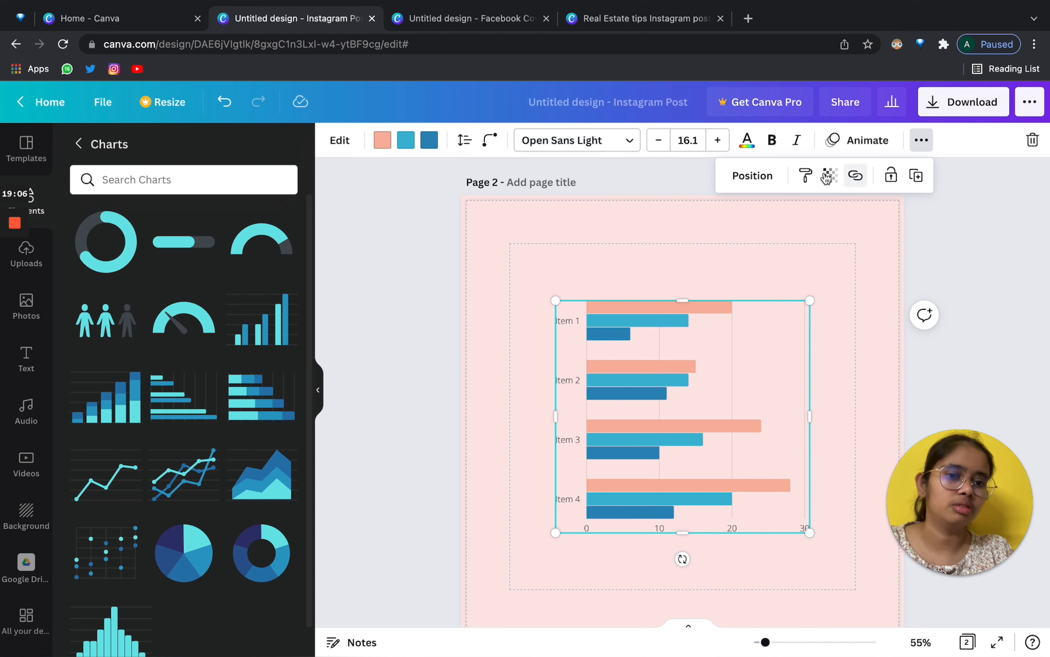
# Delete the row chart from page 2.
pyautogui.click(579, 227)
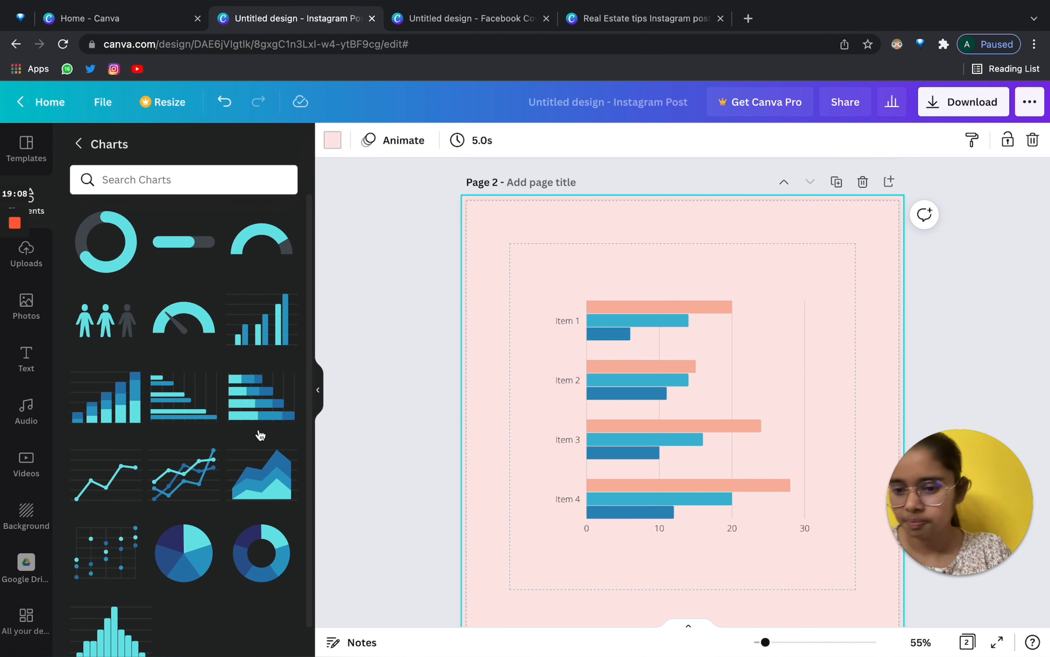
pyautogui.scroll(-1, 260, 434)
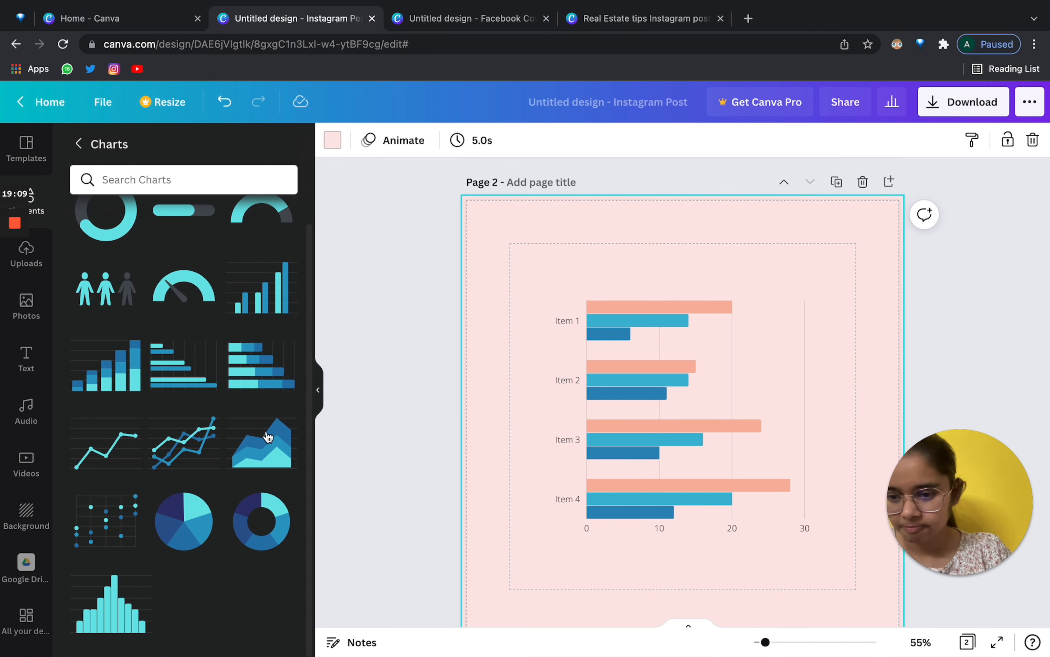
pyautogui.click(670, 416)
pyautogui.press('Delete')
# Add a pie chart, look at the chart-type list, then delete the pie chart.
pyautogui.click(184, 531)
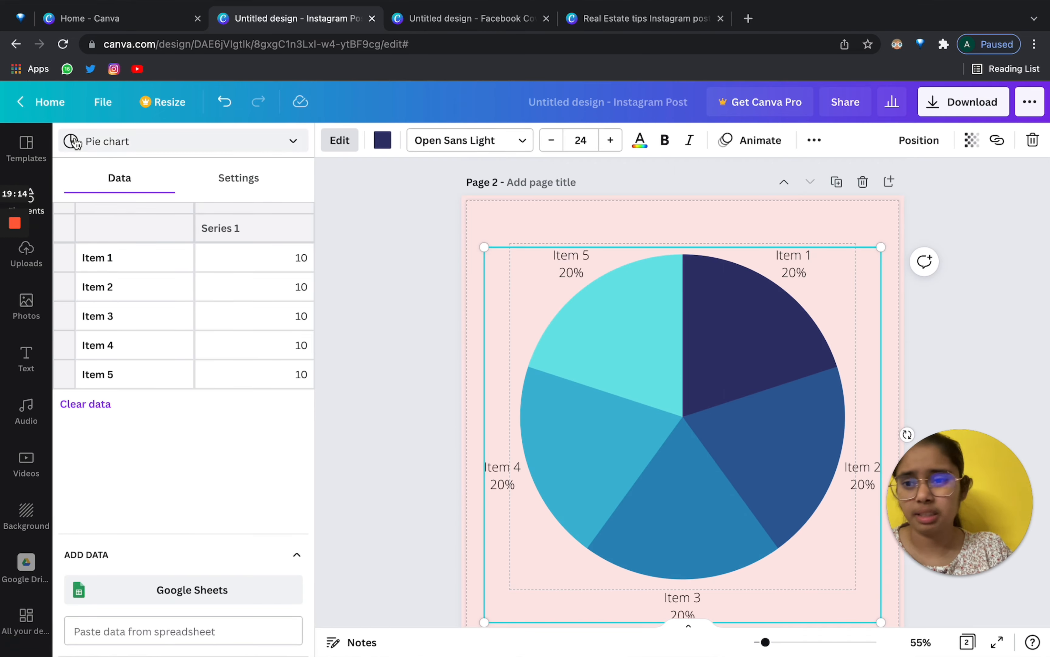
pyautogui.click(85, 143)
pyautogui.click(44, 200)
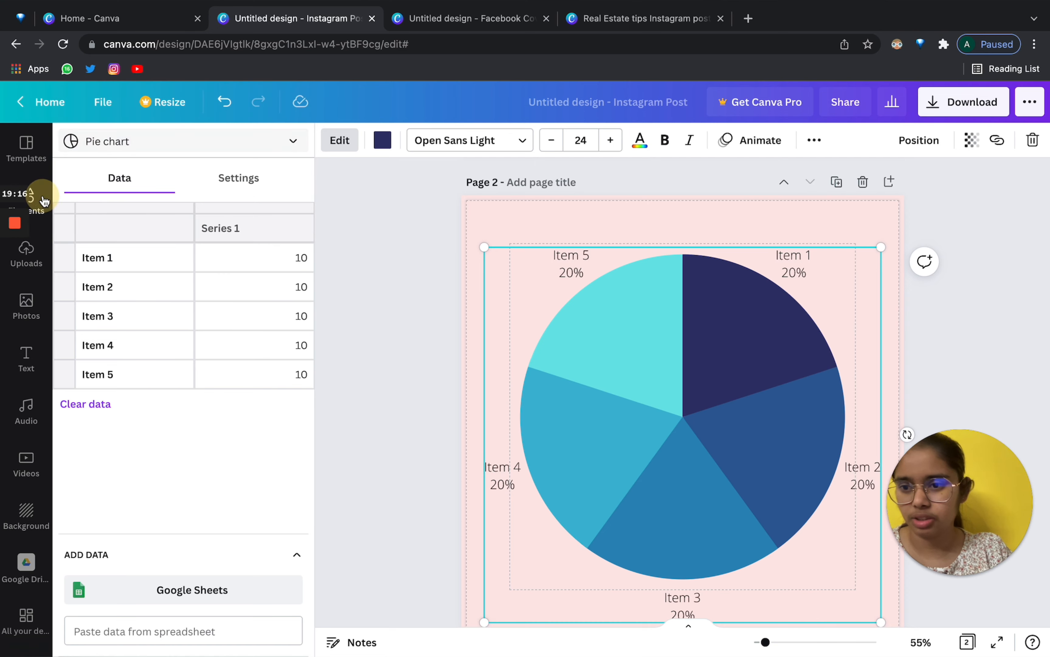
pyautogui.scroll(-3, 300, 413)
pyautogui.click(738, 468)
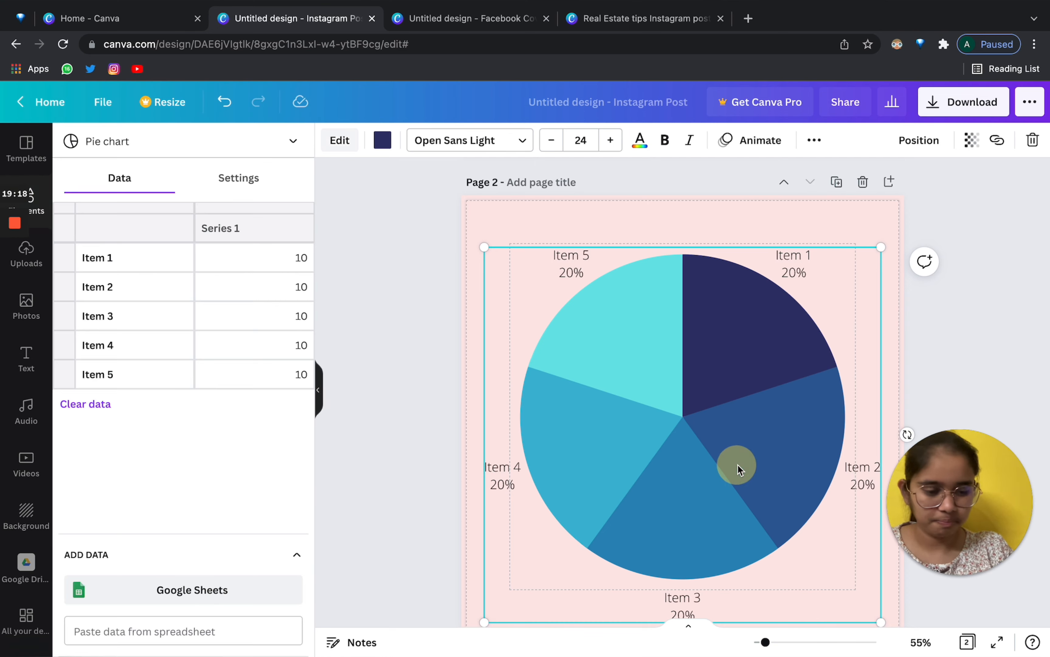
pyautogui.press('Delete')
# Insert the red-style table from Elements > Tables and narrow its rightmost column.
pyautogui.scroll(-10, 144, 267)
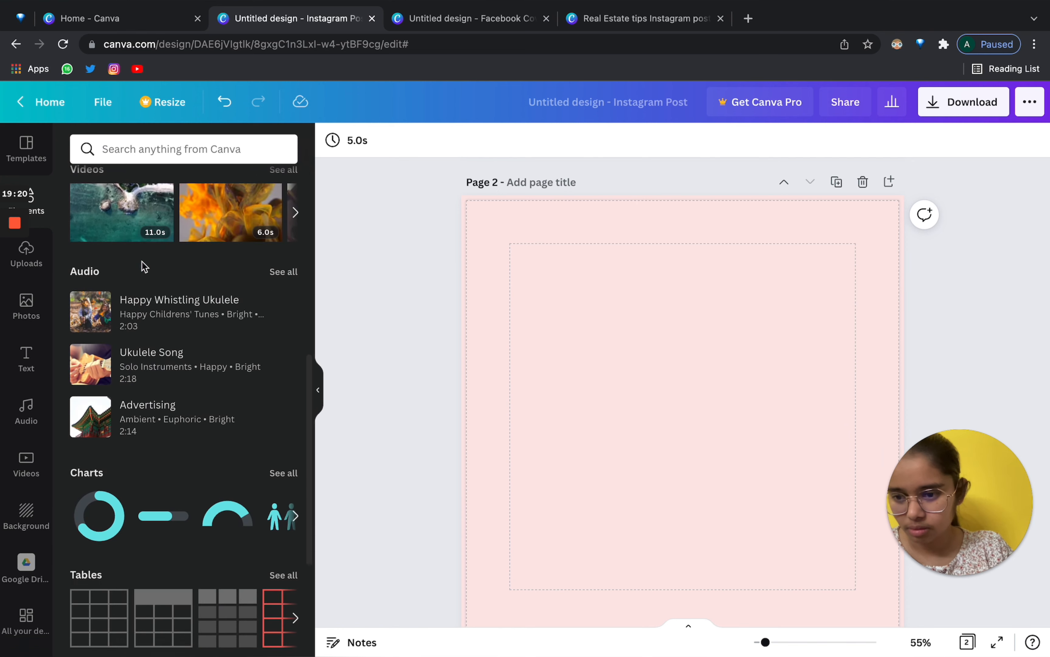
pyautogui.click(291, 368)
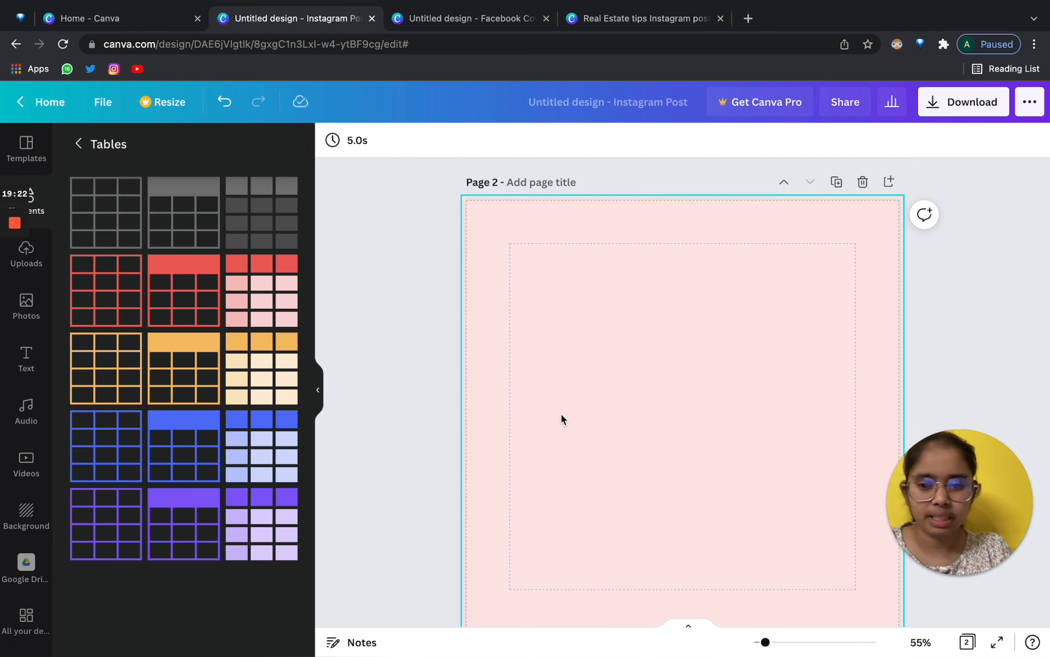
pyautogui.click(181, 284)
pyautogui.click(647, 271)
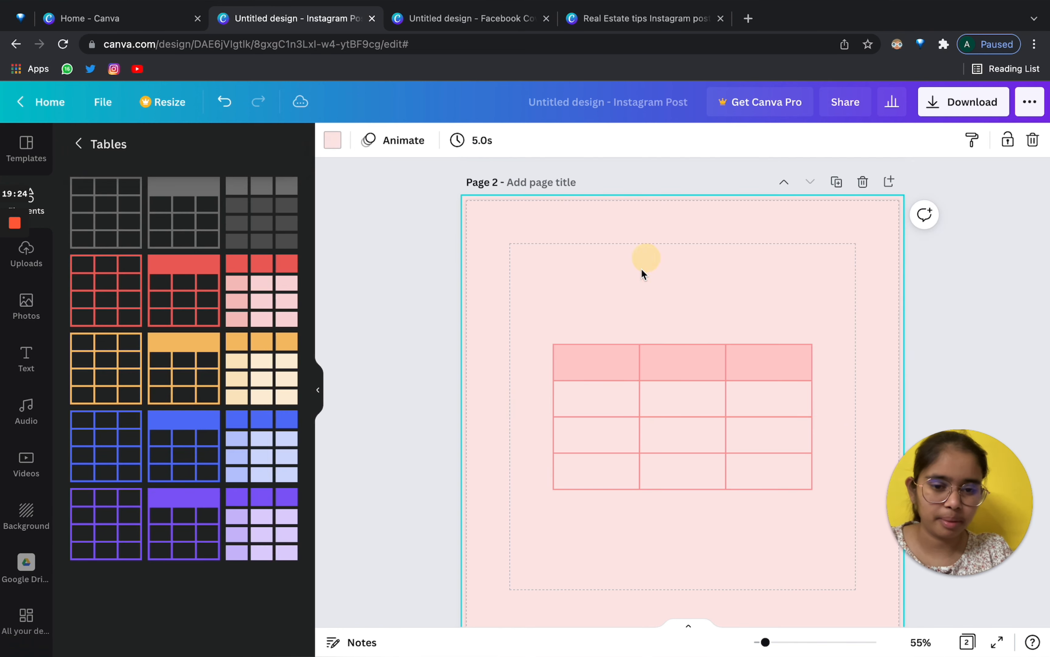
pyautogui.click(599, 358)
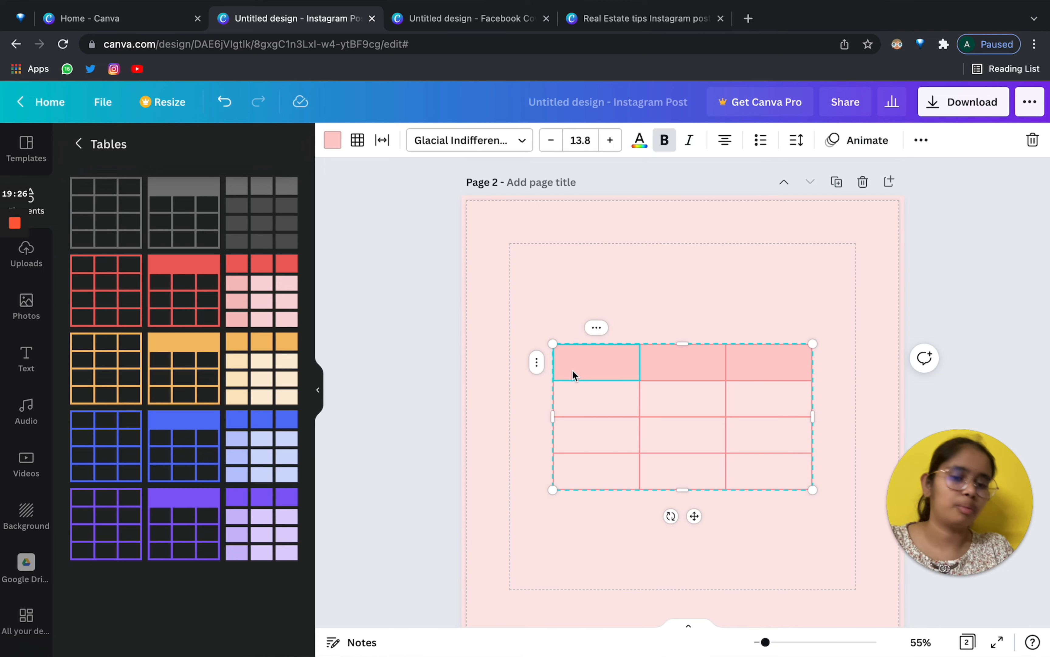
pyautogui.click(319, 389)
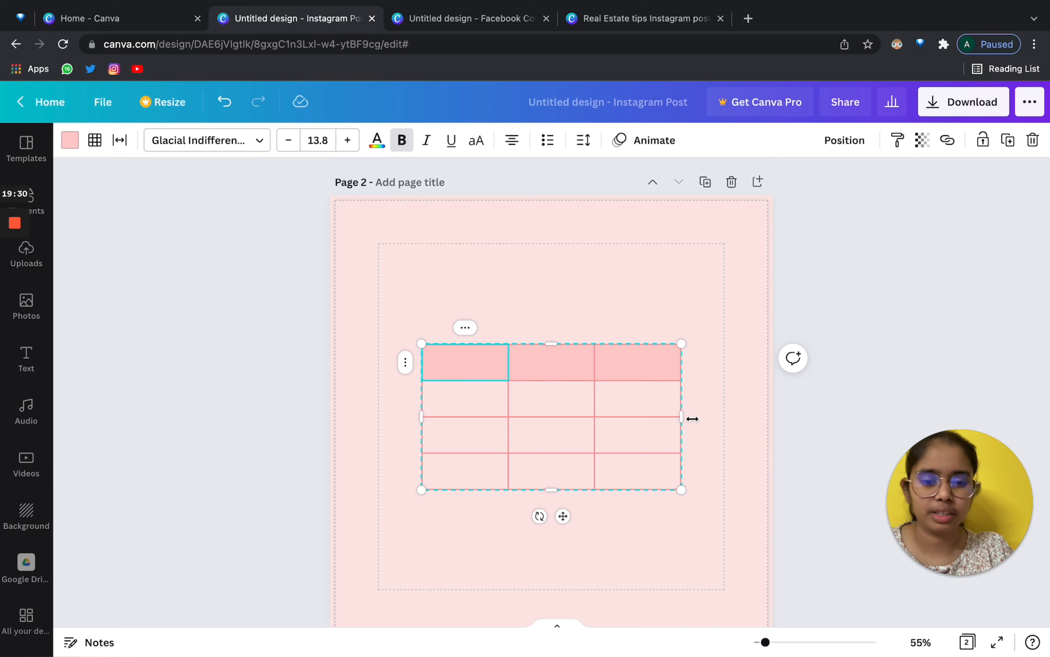
pyautogui.moveTo(693, 419)
pyautogui.mouseDown()
pyautogui.moveTo(806, 414)
pyautogui.moveTo(673, 422)
pyautogui.mouseUp()
# Try the table's column, cell colour and border options, and reduce the cell spacing.
pyautogui.click(465, 328)
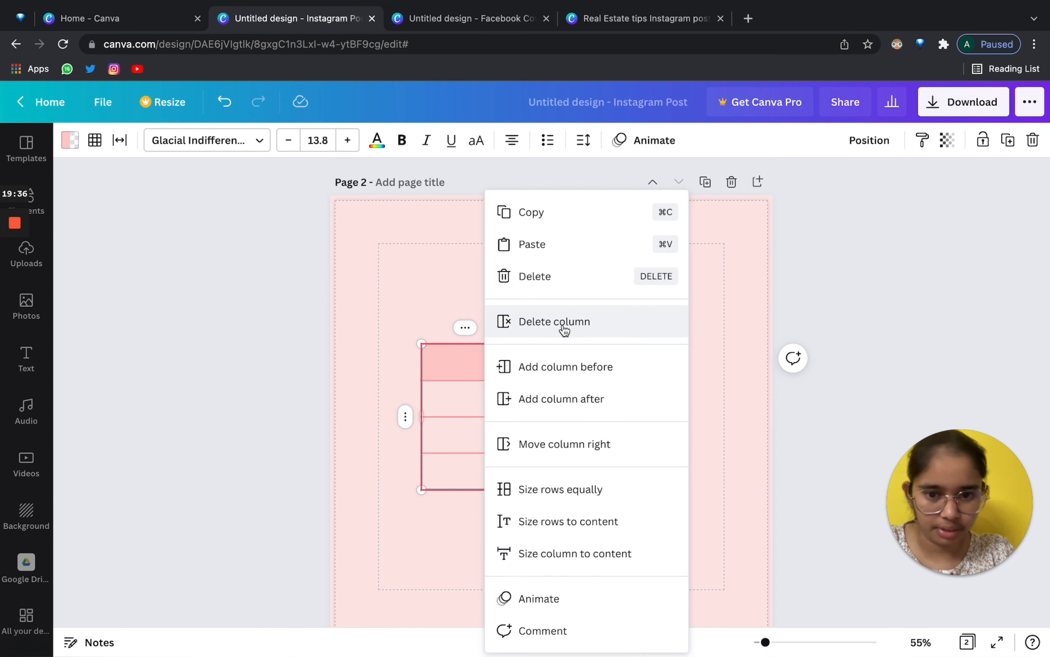
pyautogui.click(368, 229)
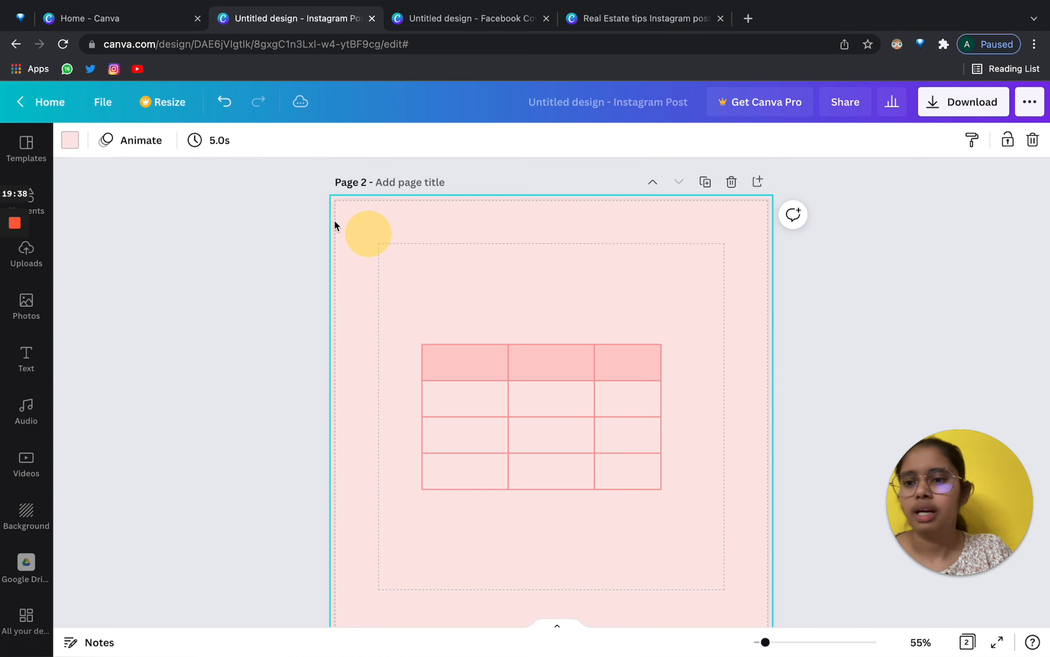
pyautogui.click(526, 433)
pyautogui.click(70, 141)
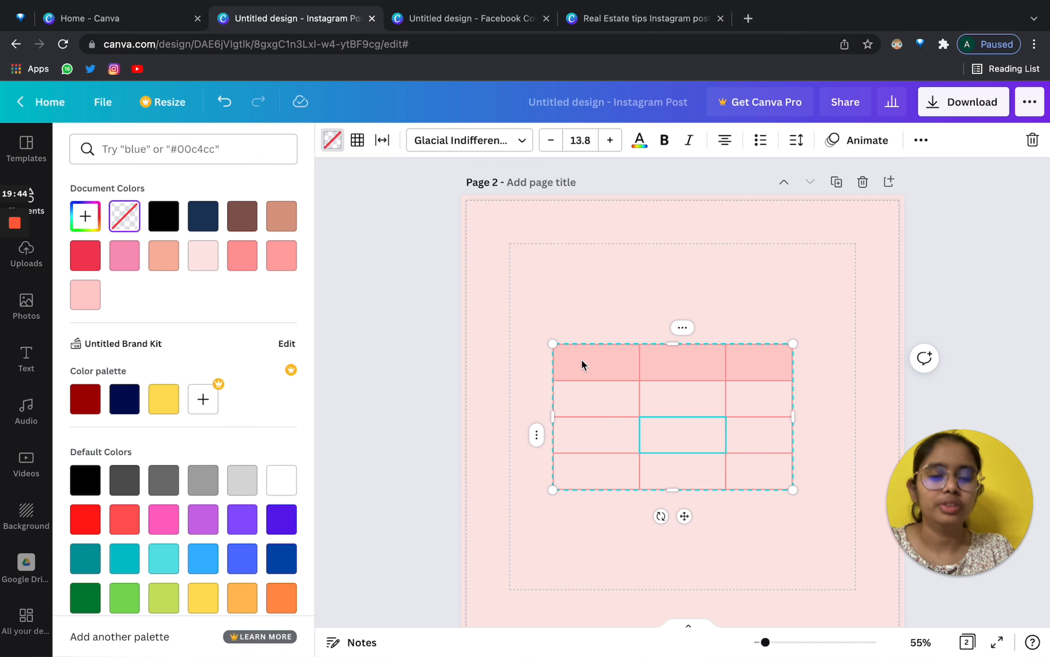
pyautogui.click(357, 140)
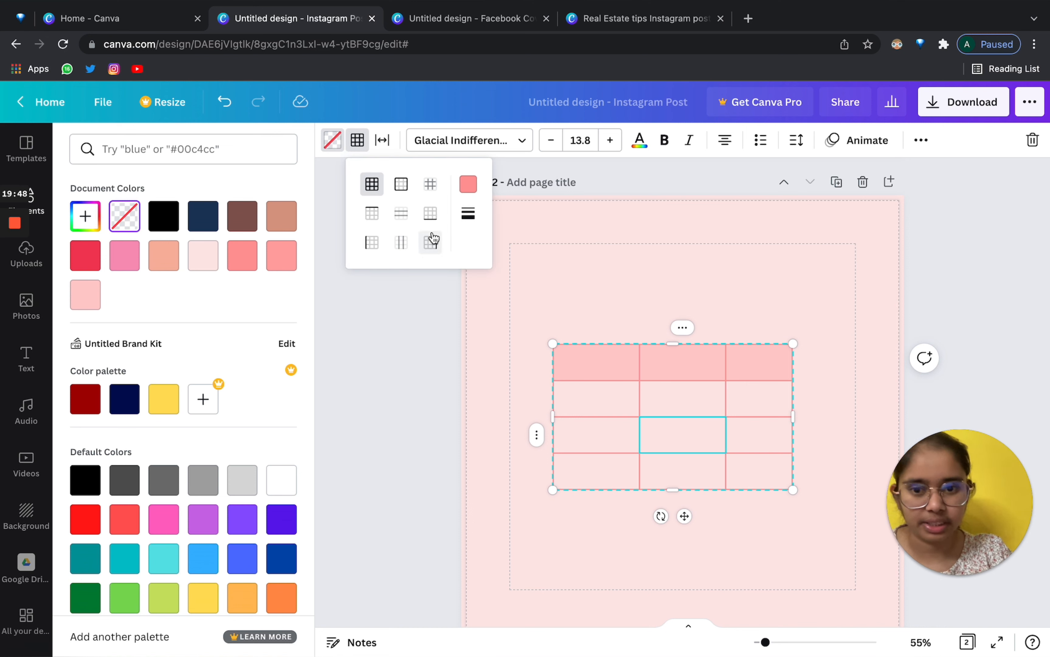
pyautogui.click(383, 140)
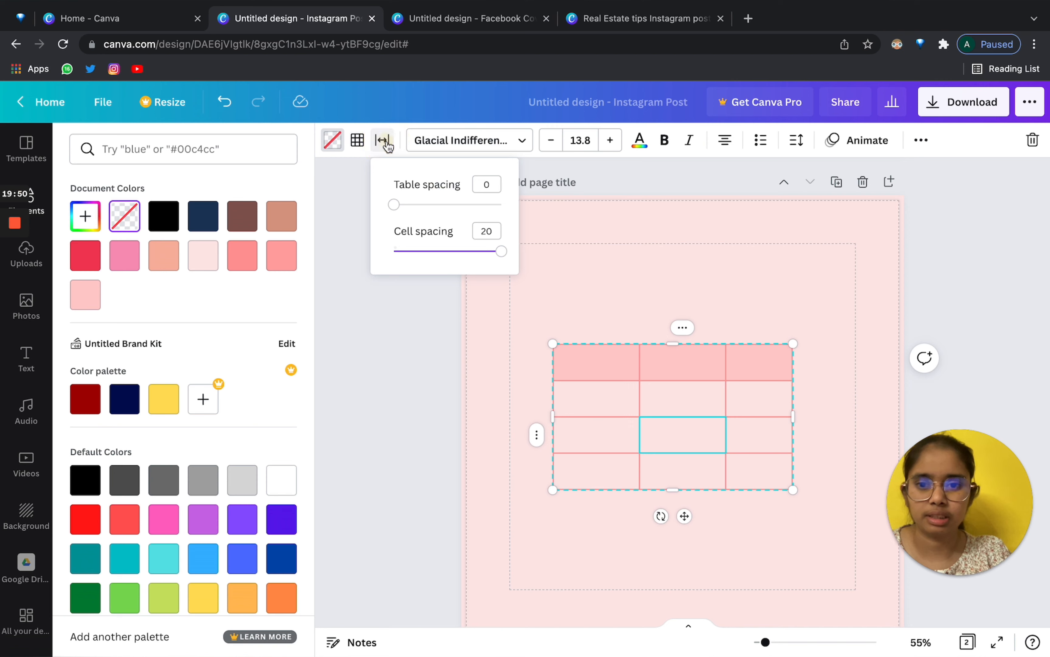
pyautogui.moveTo(396, 204)
pyautogui.mouseDown()
pyautogui.moveTo(442, 205)
pyautogui.moveTo(394, 205)
pyautogui.mouseUp()
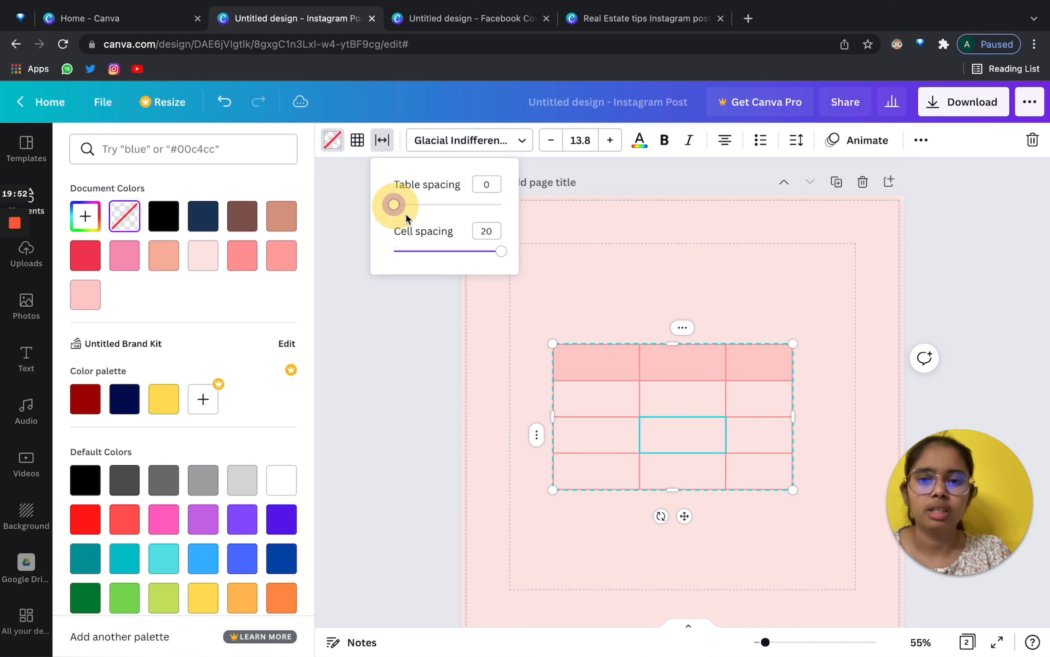
pyautogui.moveTo(489, 260); pyautogui.dragTo(470, 249)
# Browse the table font list, then deselect the table and return to the Elements library.
pyautogui.click(447, 144)
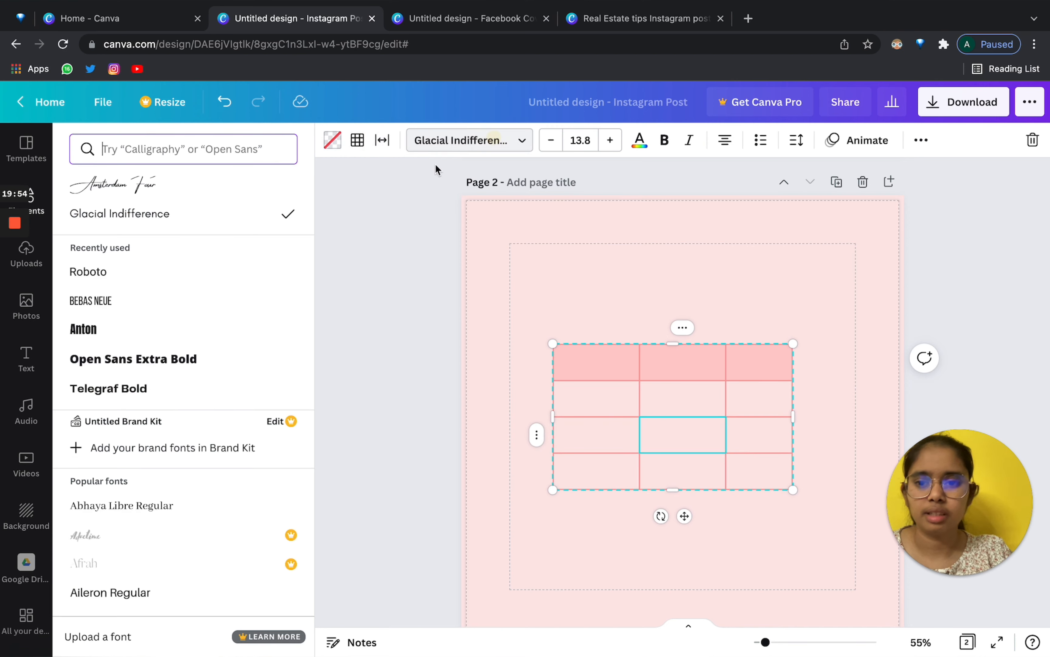
pyautogui.scroll(-2, 156, 375)
pyautogui.scroll(3, 157, 375)
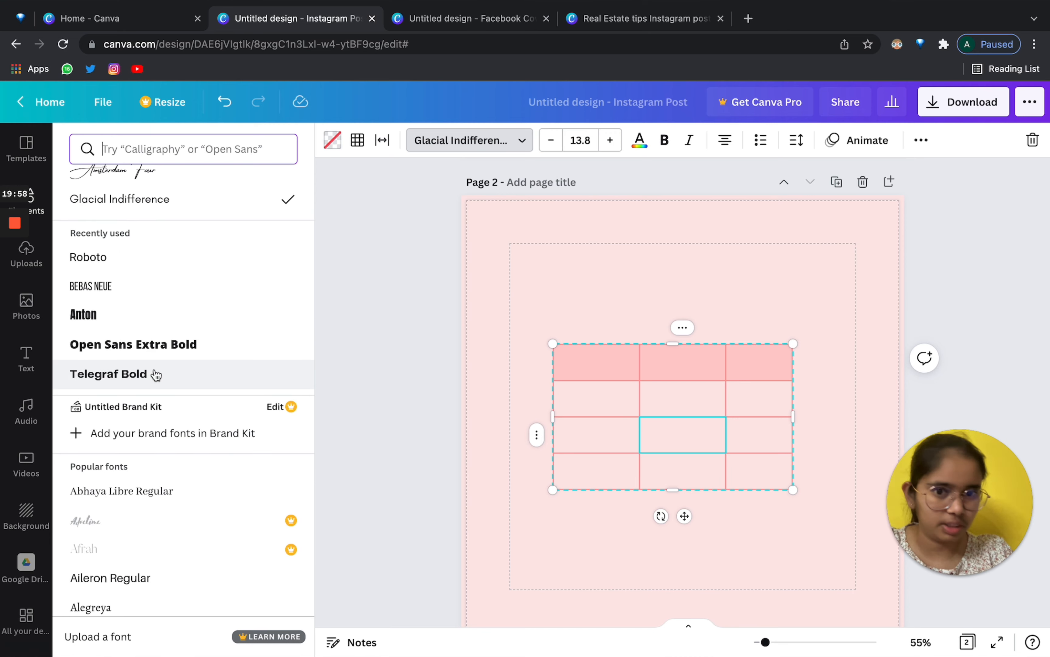
pyautogui.scroll(-5, 230, 369)
pyautogui.click(758, 231)
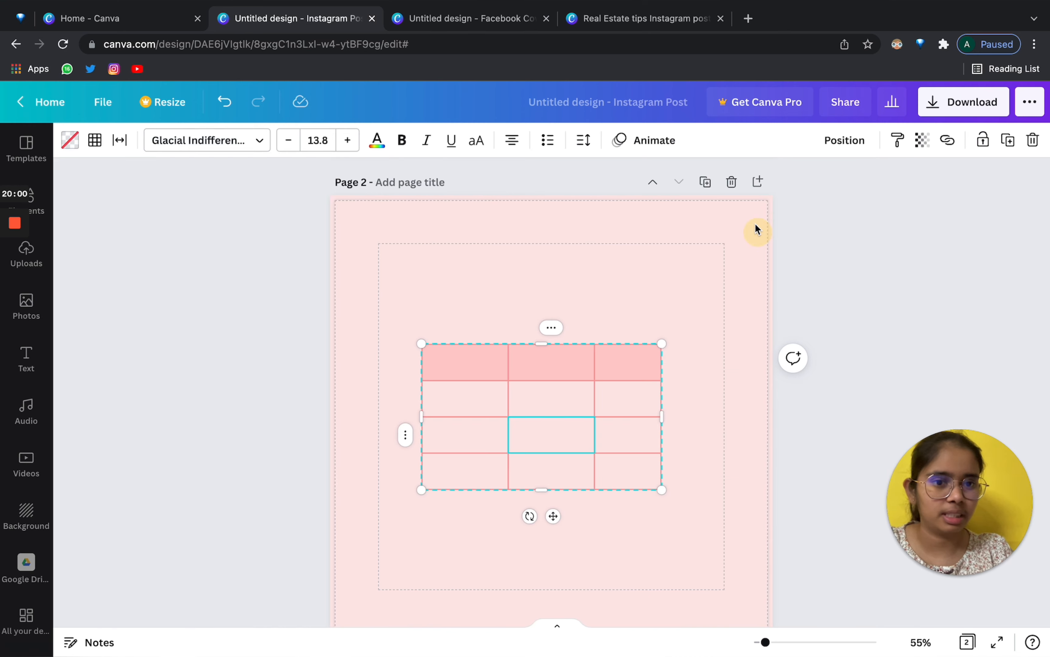
pyautogui.click(597, 251)
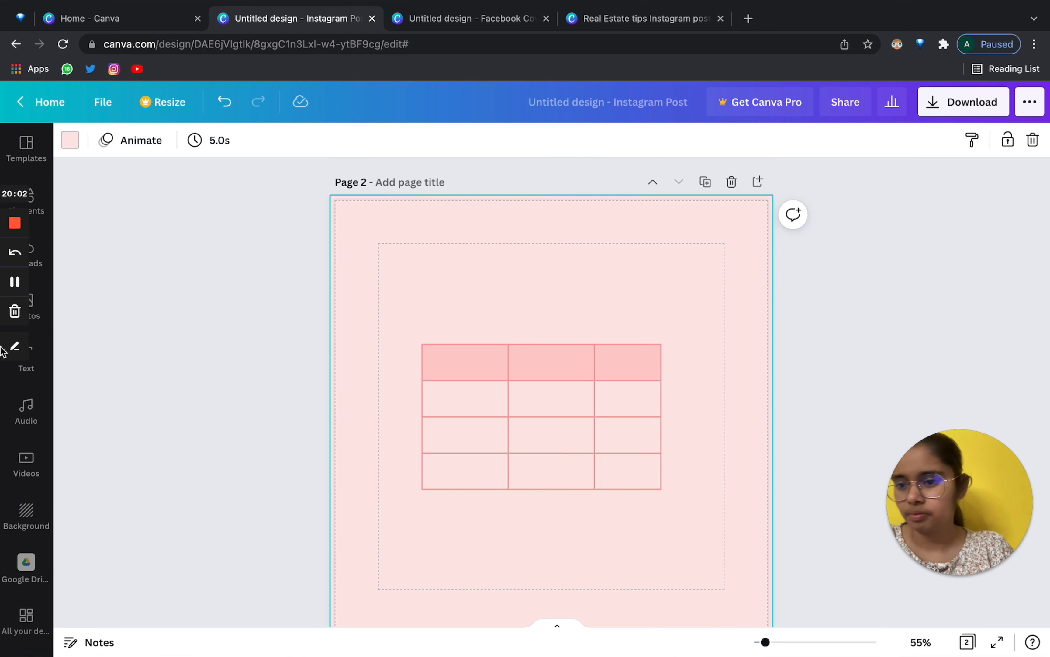
pyautogui.click(40, 212)
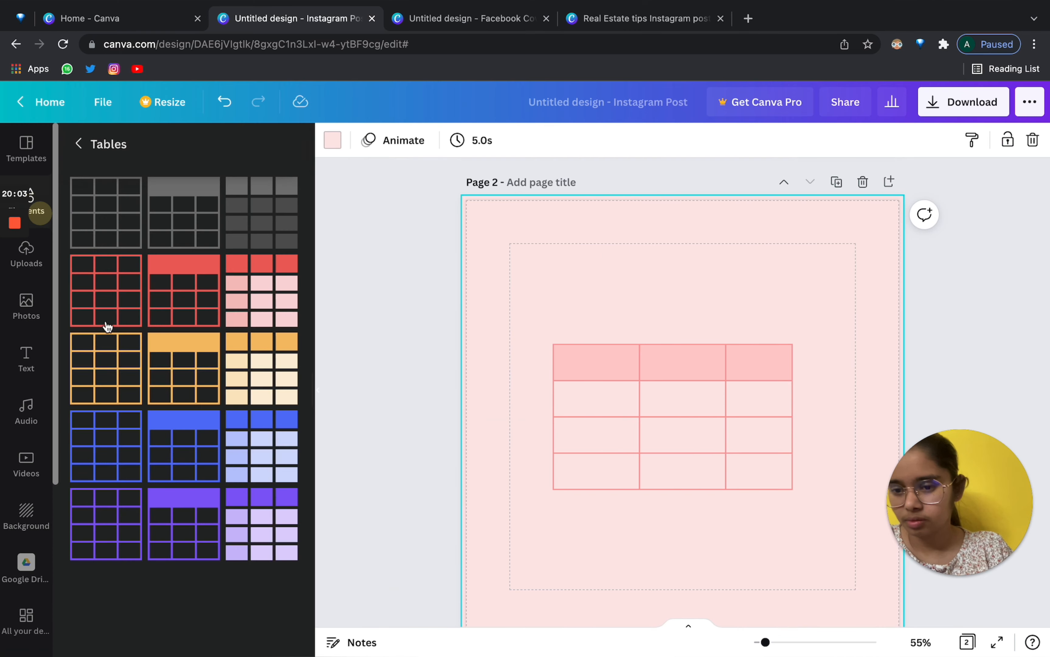
pyautogui.click(82, 155)
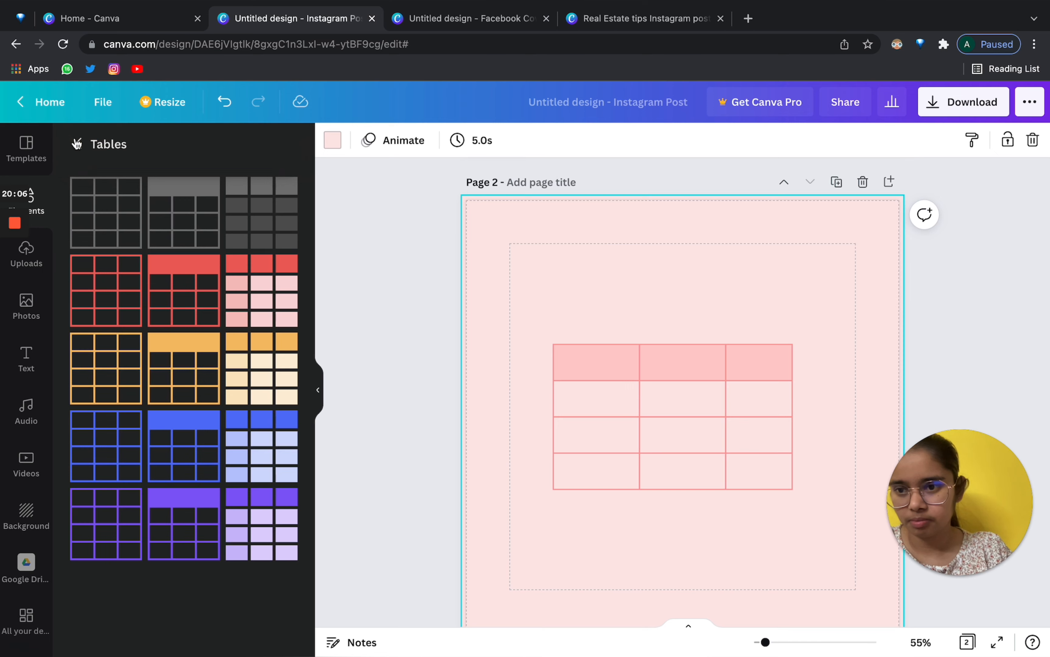
pyautogui.click(74, 142)
pyautogui.scroll(-5, 144, 434)
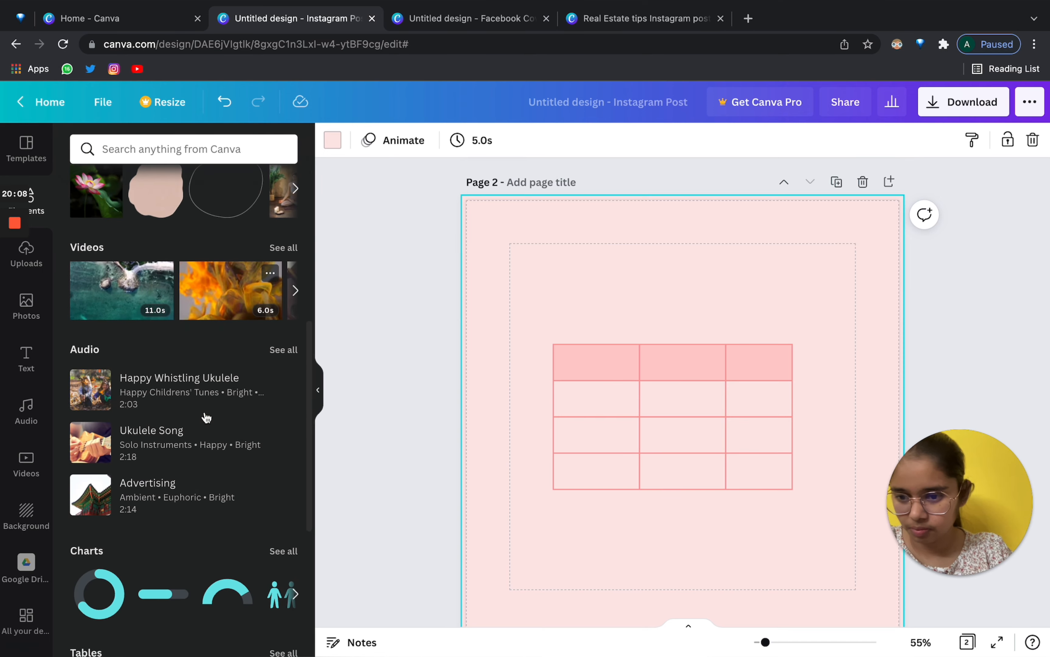
pyautogui.scroll(-4, 208, 417)
# Delete the table, then add a circle frame and a smaller scalloped frame at upper left.
pyautogui.click(286, 458)
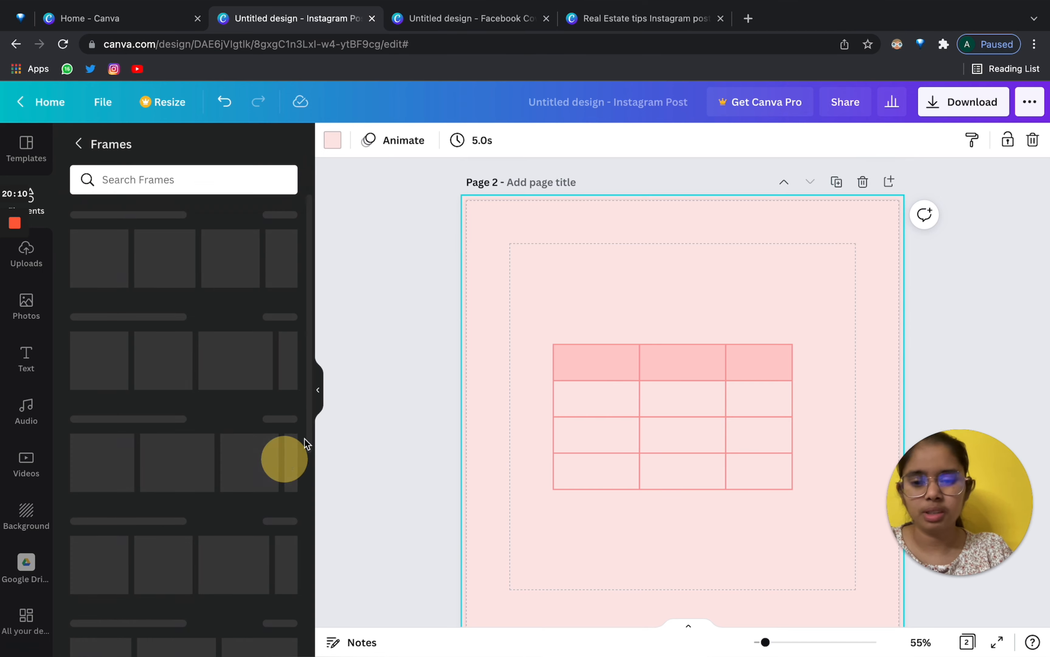
pyautogui.click(659, 481)
pyautogui.press('Delete')
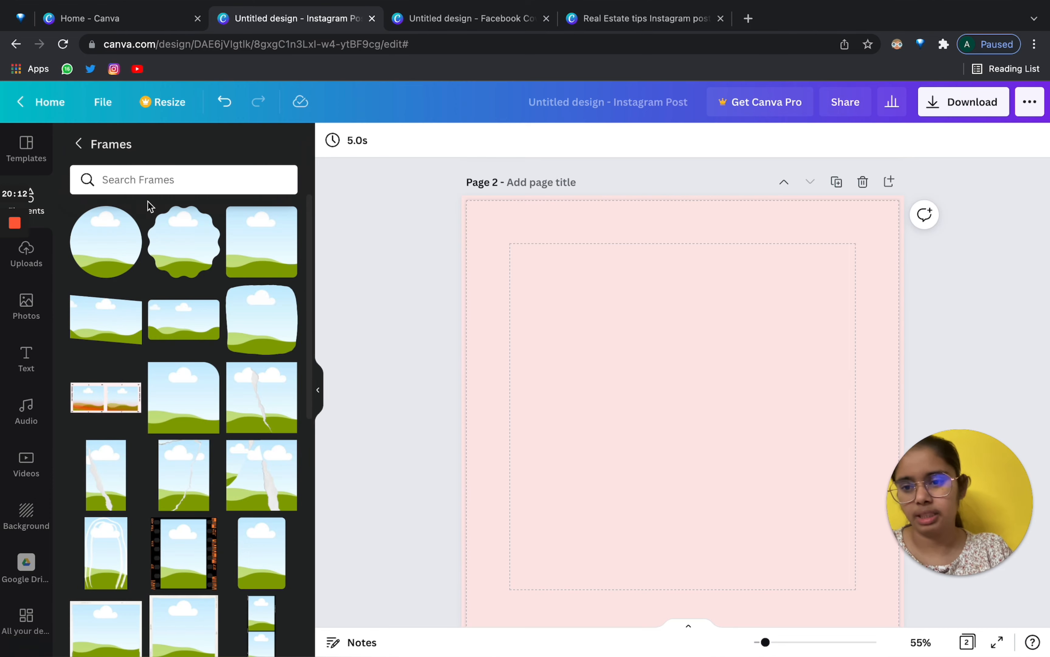
pyautogui.click(117, 259)
pyautogui.moveTo(211, 249); pyautogui.dragTo(730, 377)
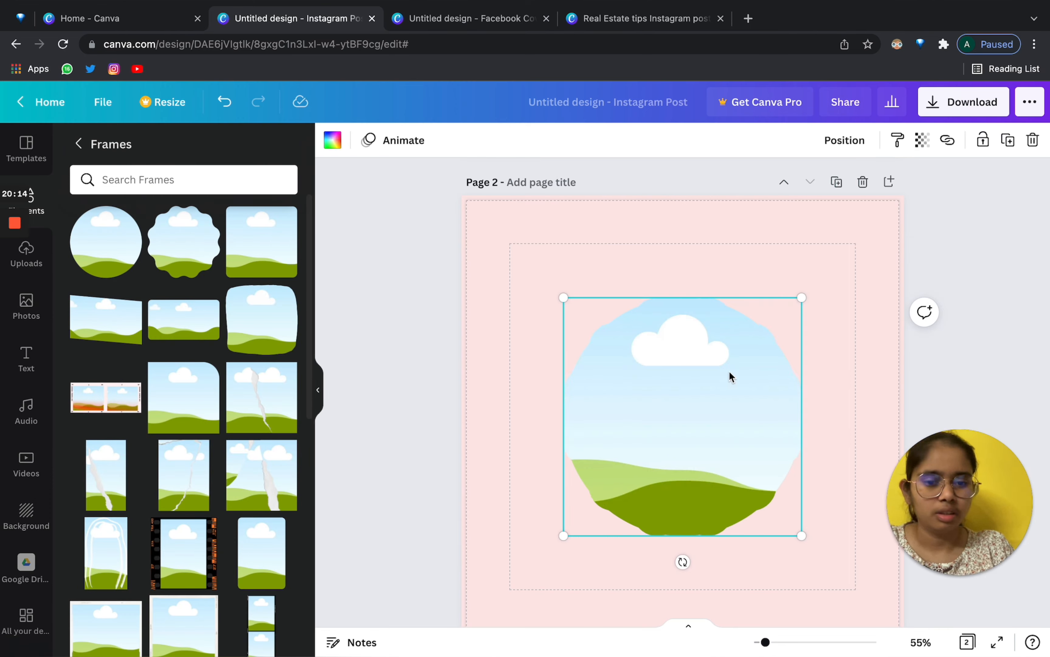
pyautogui.moveTo(648, 338); pyautogui.dragTo(596, 306)
pyautogui.moveTo(508, 264); pyautogui.dragTo(597, 323)
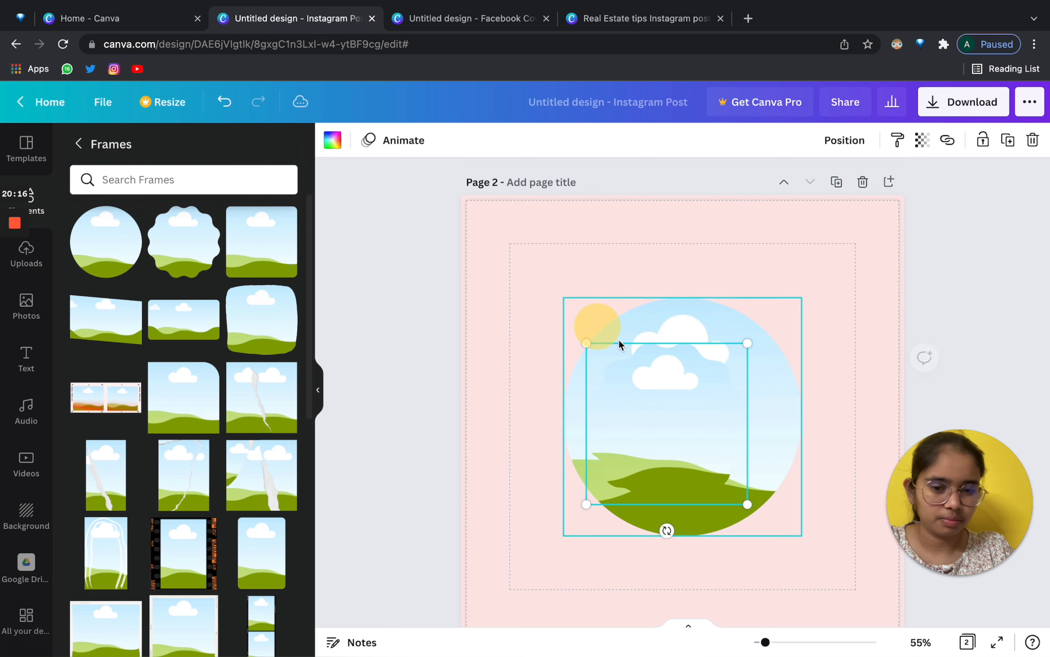
pyautogui.moveTo(659, 390); pyautogui.dragTo(648, 285)
# Delete the circle frame, reposition the scalloped frame, and add a torn-paper frame at bottom right.
pyautogui.click(750, 387)
pyautogui.press('Delete')
pyautogui.click(534, 254)
pyautogui.moveTo(631, 356); pyautogui.dragTo(684, 310)
pyautogui.click(265, 390)
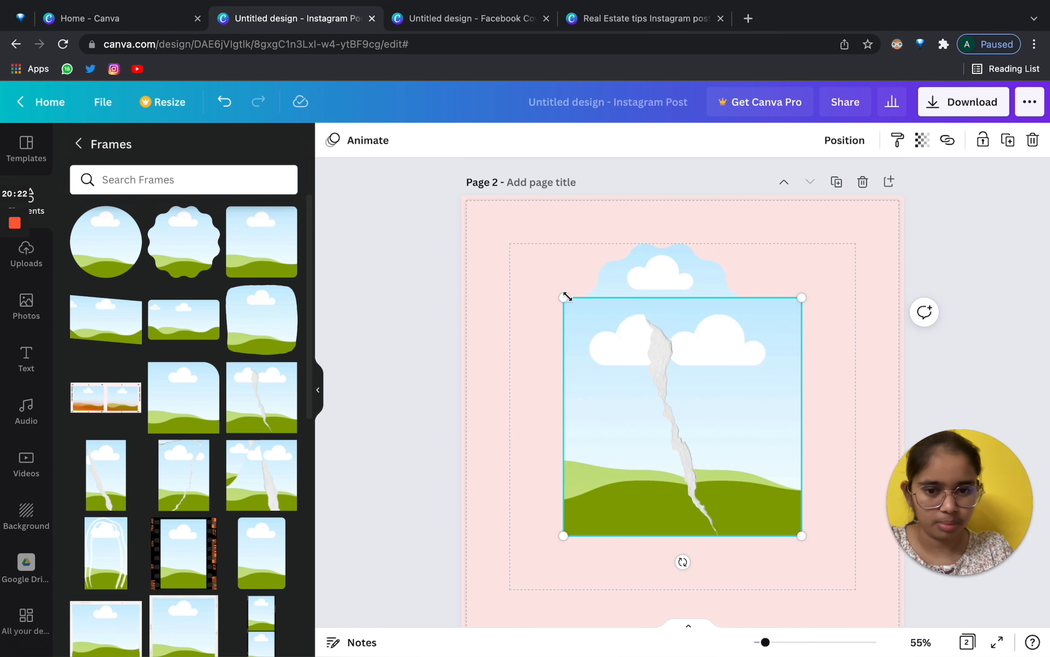
pyautogui.moveTo(567, 297); pyautogui.dragTo(682, 417)
pyautogui.moveTo(738, 447); pyautogui.dragTo(781, 528)
pyautogui.click(639, 317)
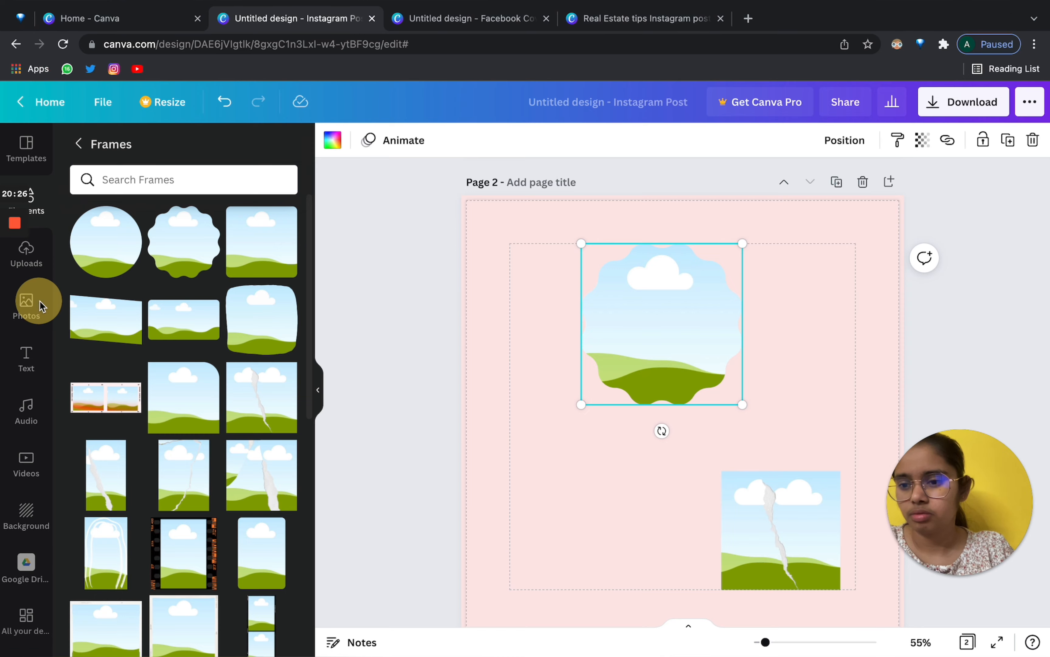
# Fill the scalloped frame with the man's portrait and the torn-paper frame with two portraits.
pyautogui.click(34, 312)
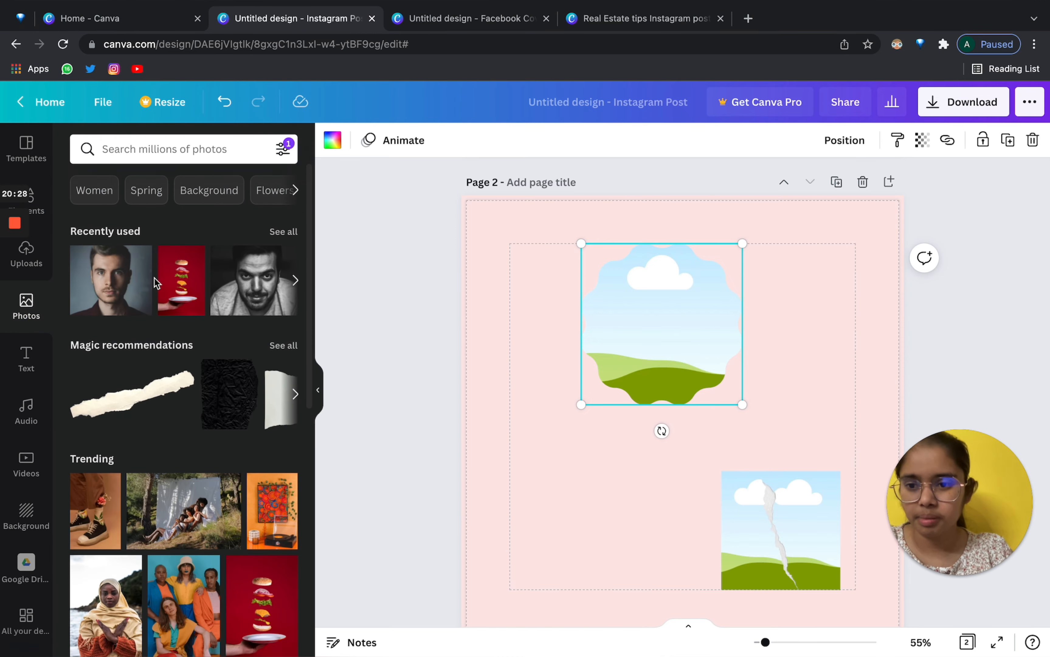
pyautogui.moveTo(113, 282)
pyautogui.mouseDown()
pyautogui.moveTo(603, 293)
pyautogui.moveTo(490, 270)
pyautogui.moveTo(178, 265)
pyautogui.moveTo(723, 275)
pyautogui.moveTo(448, 228)
pyautogui.moveTo(694, 317)
pyautogui.moveTo(703, 297)
pyautogui.moveTo(625, 314)
pyautogui.mouseUp()
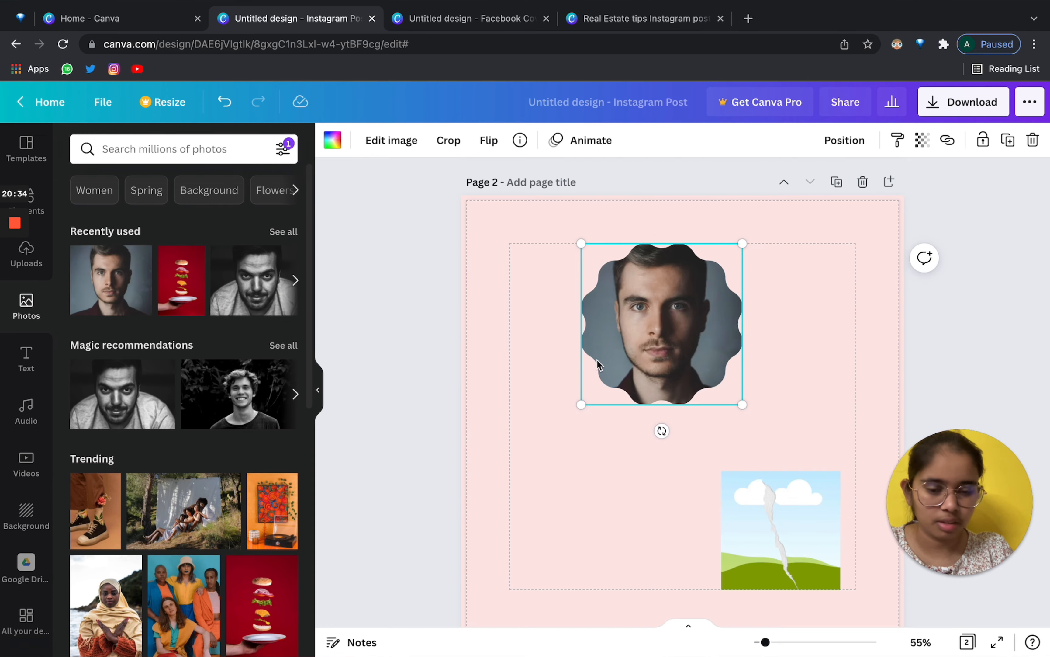
pyautogui.moveTo(119, 414); pyautogui.dragTo(624, 514)
pyautogui.moveTo(222, 280); pyautogui.dragTo(608, 486)
pyautogui.click(795, 450)
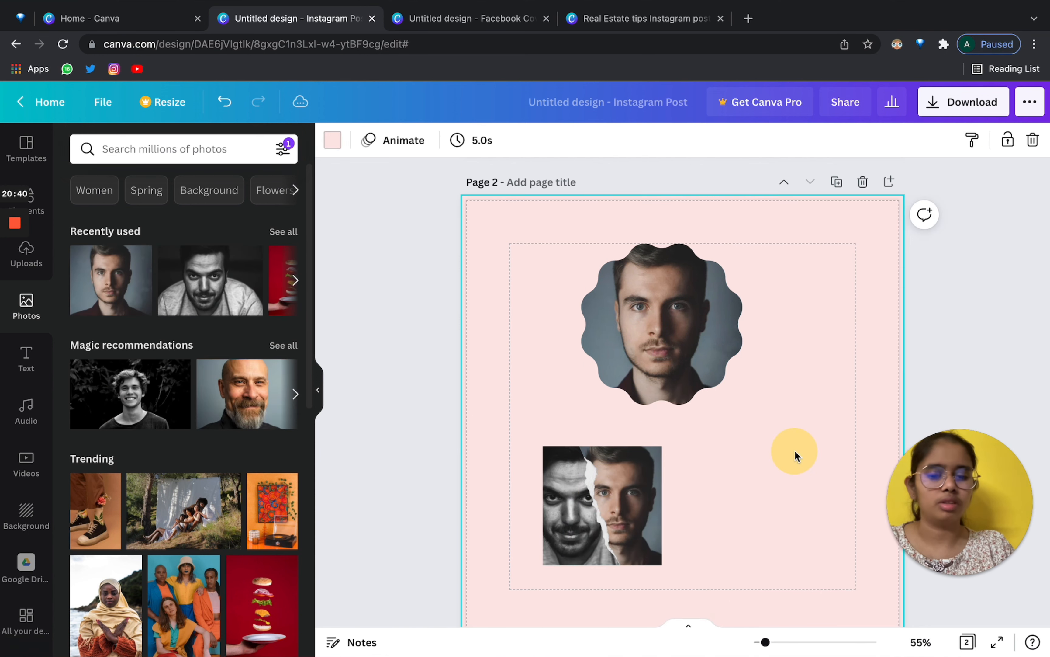
# Scroll through the full list of frames in the Elements panel.
pyautogui.click(35, 204)
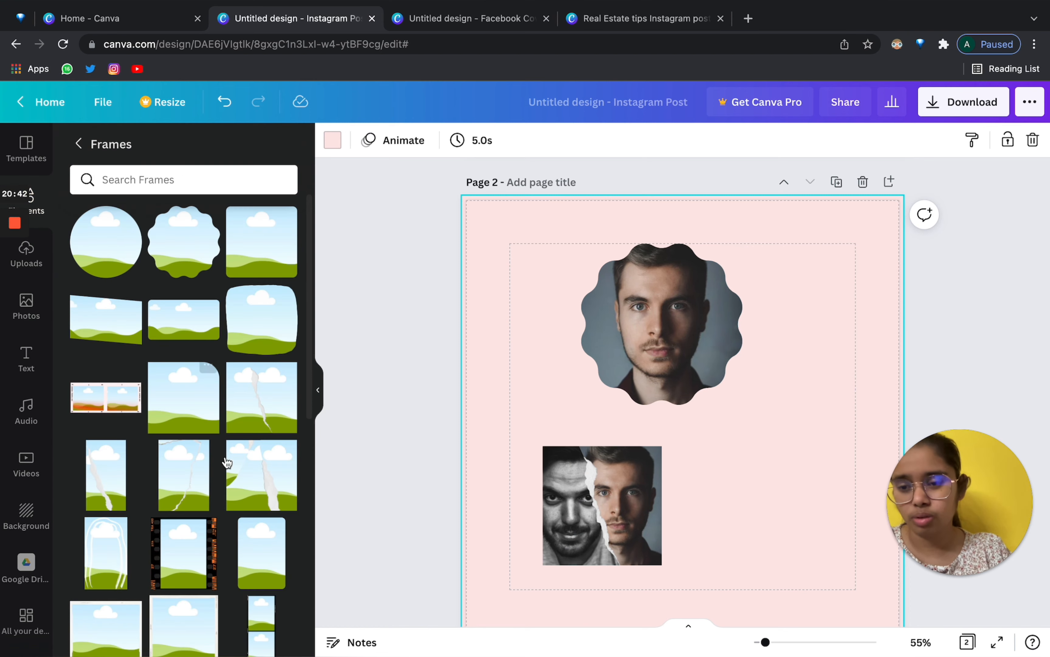
pyautogui.scroll(-10, 226, 460)
pyautogui.scroll(5, 225, 456)
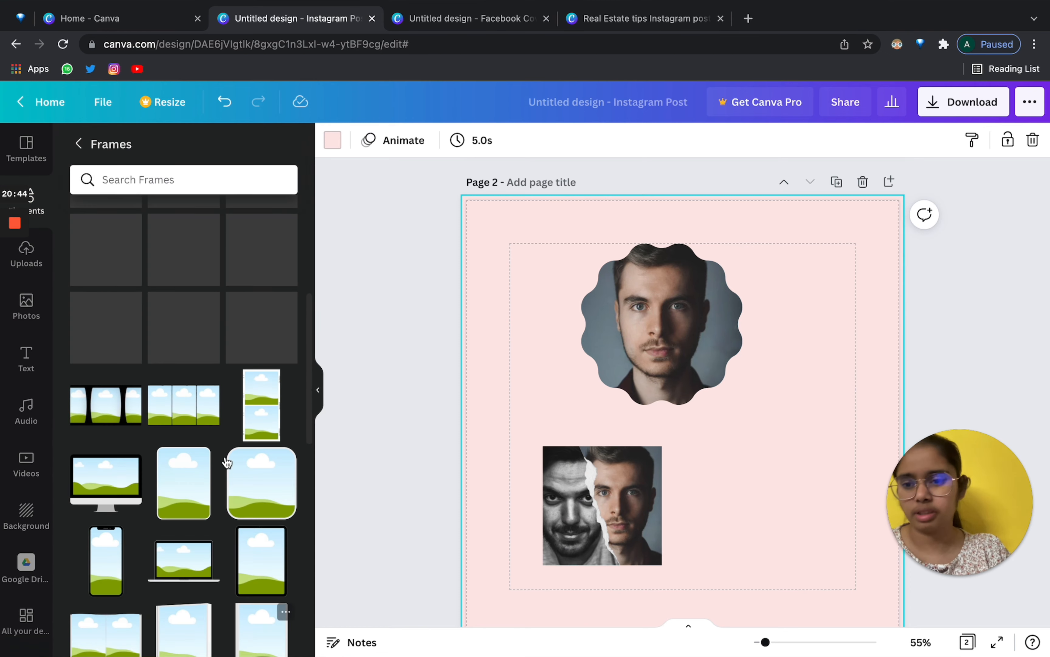
pyautogui.scroll(-4, 201, 441)
pyautogui.scroll(-1, 203, 445)
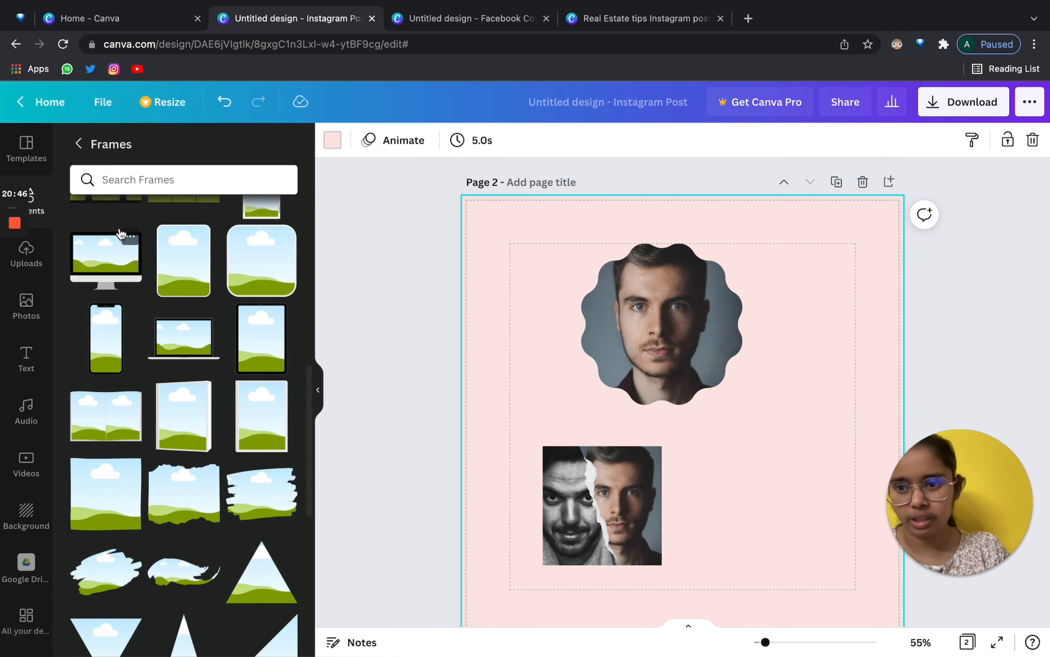
pyautogui.scroll(-10, 246, 334)
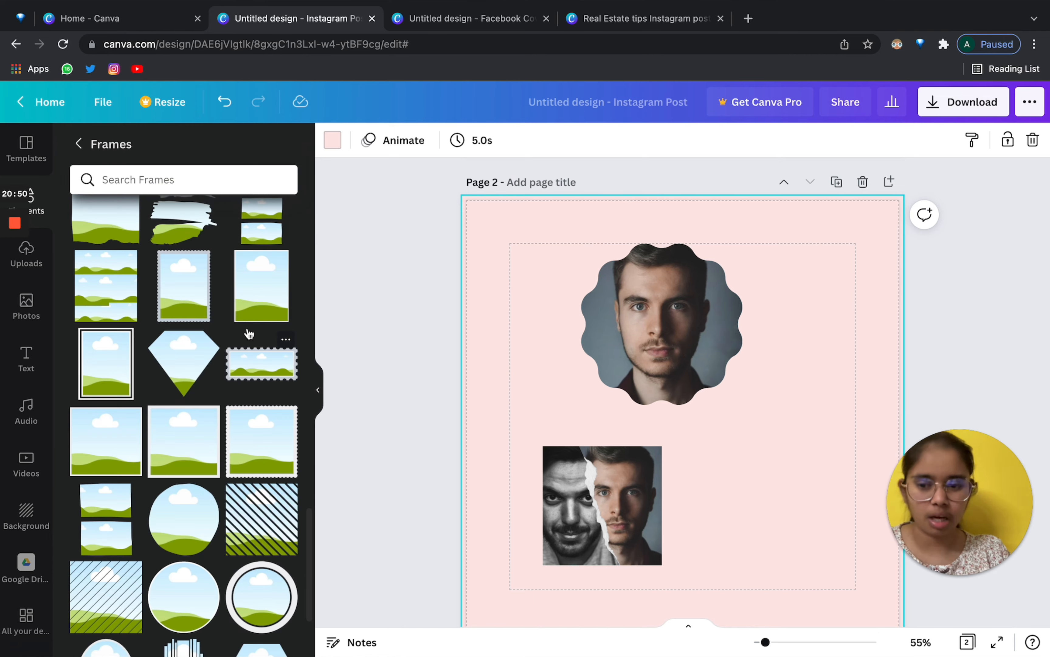
pyautogui.scroll(-7, 248, 329)
pyautogui.scroll(2, 248, 329)
pyautogui.scroll(-15, 249, 334)
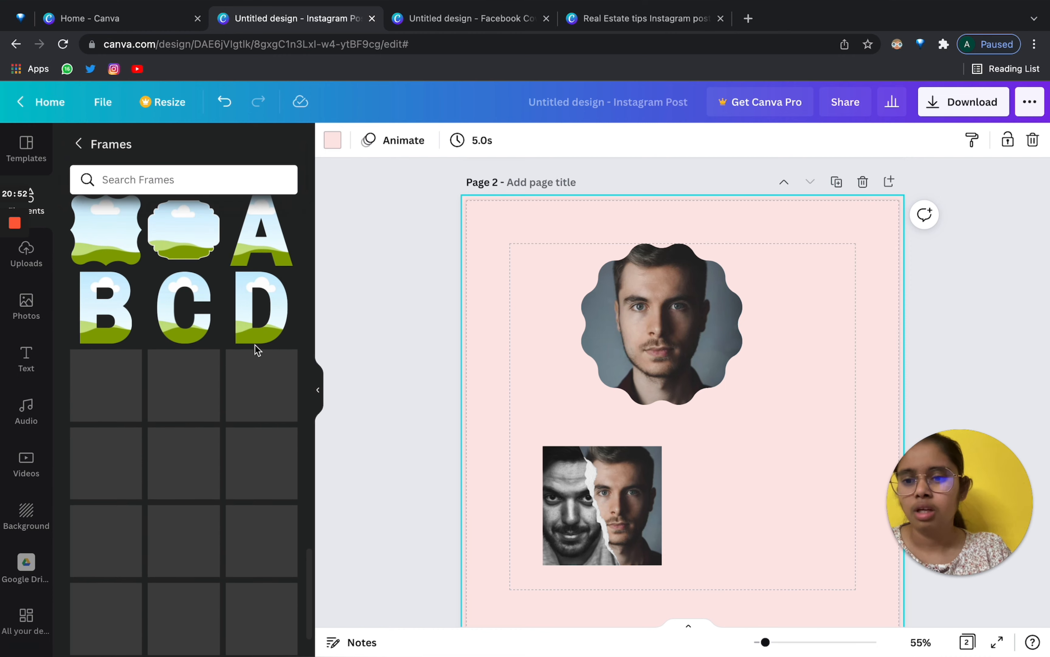
pyautogui.scroll(-5, 256, 350)
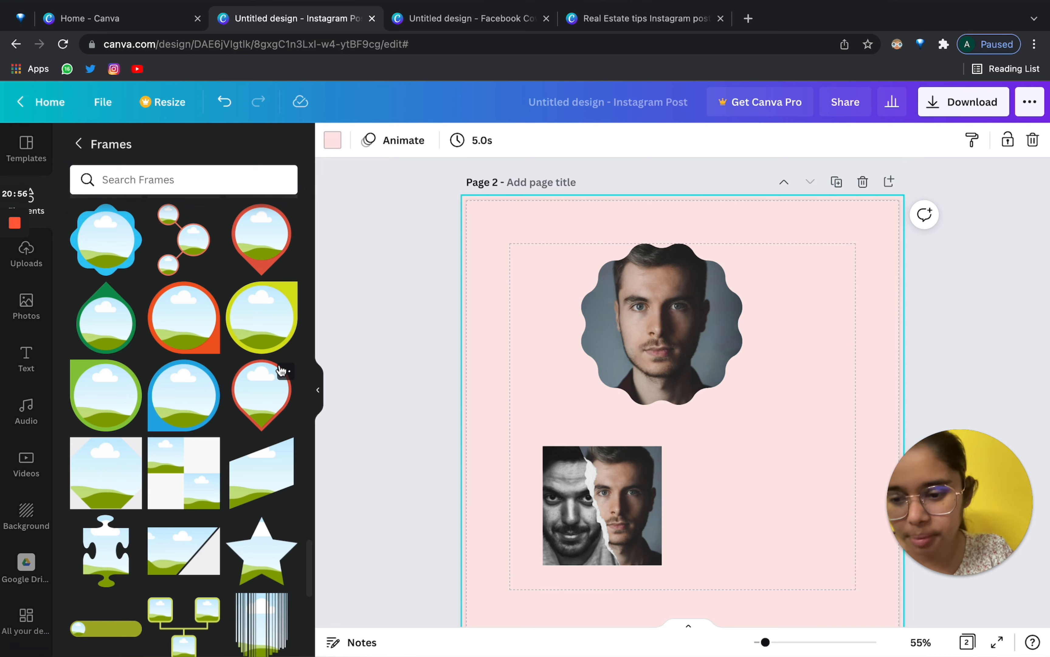
pyautogui.scroll(12, 281, 369)
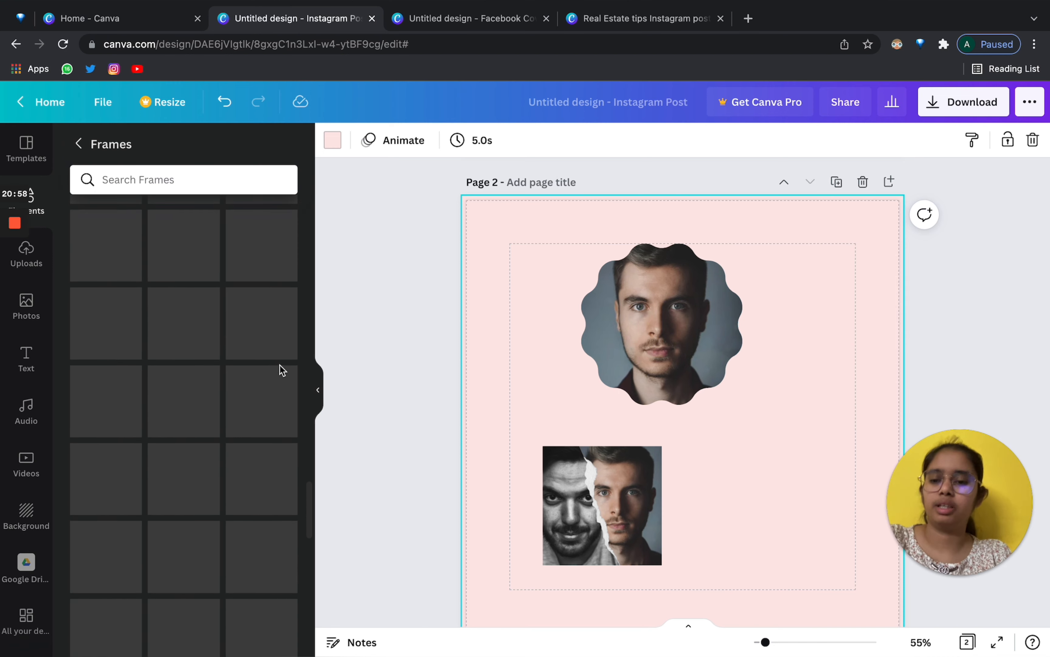
# Delete both framed portraits and return to the Elements overview.
pyautogui.moveTo(501, 300); pyautogui.dragTo(703, 516)
pyautogui.press('Delete')
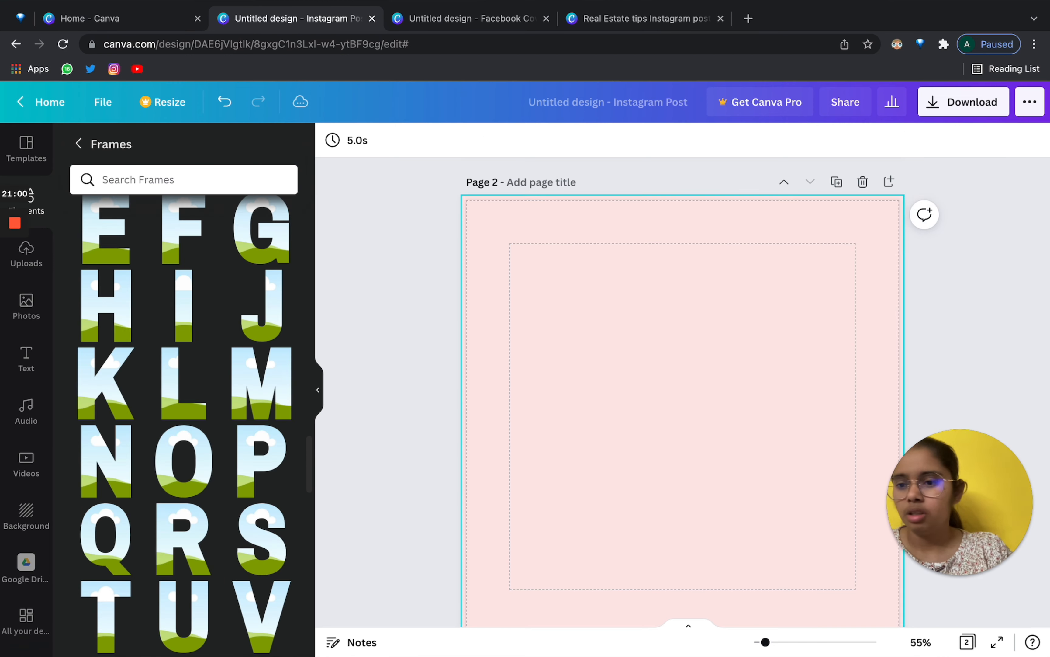
pyautogui.click(42, 214)
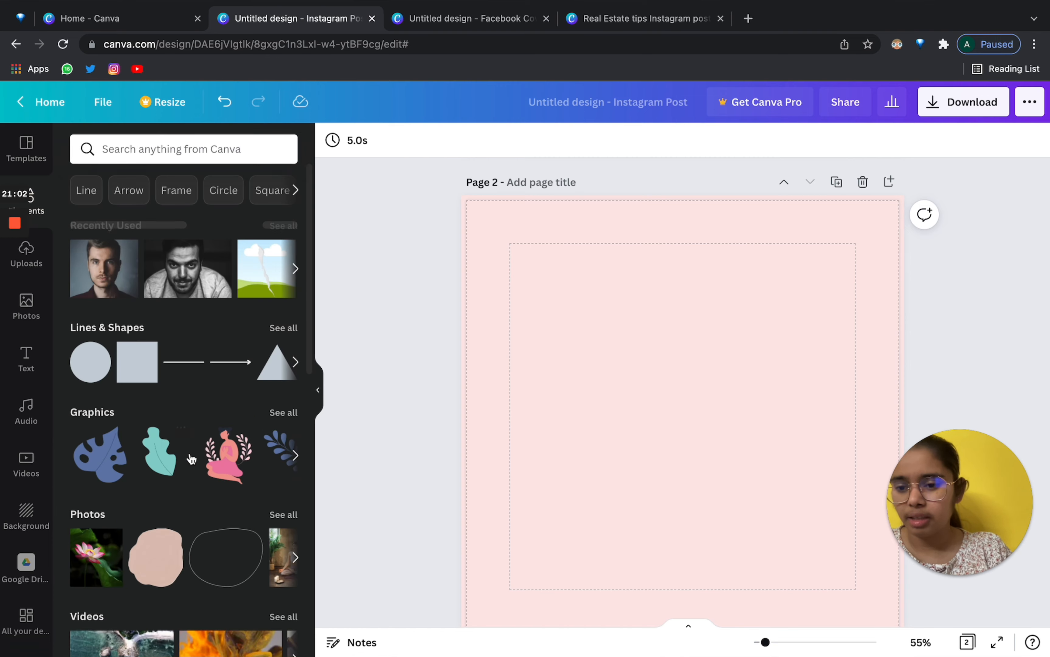
# Add a two-row grid layout from Elements > Grids that fills page 2.
pyautogui.scroll(-1, 209, 520)
pyautogui.scroll(-10, 210, 520)
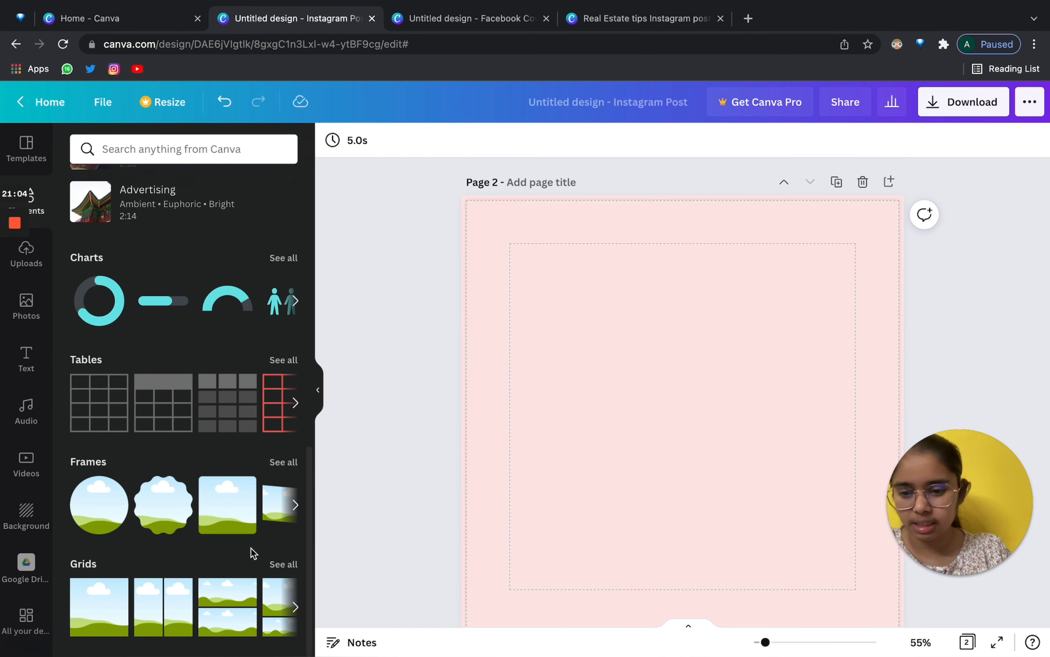
pyautogui.click(273, 564)
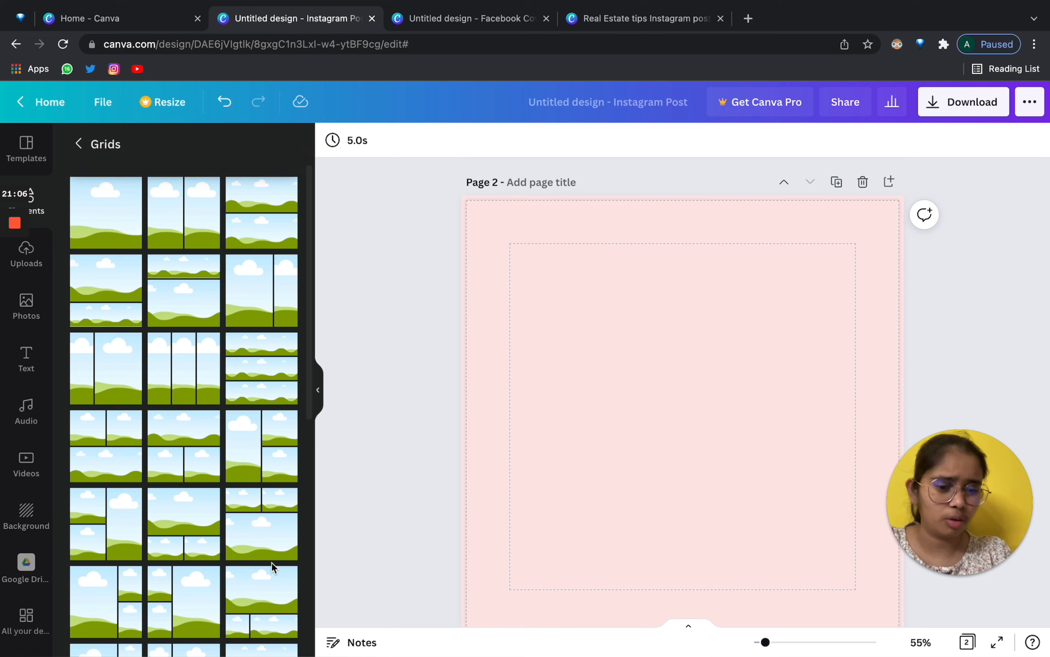
pyautogui.click(120, 302)
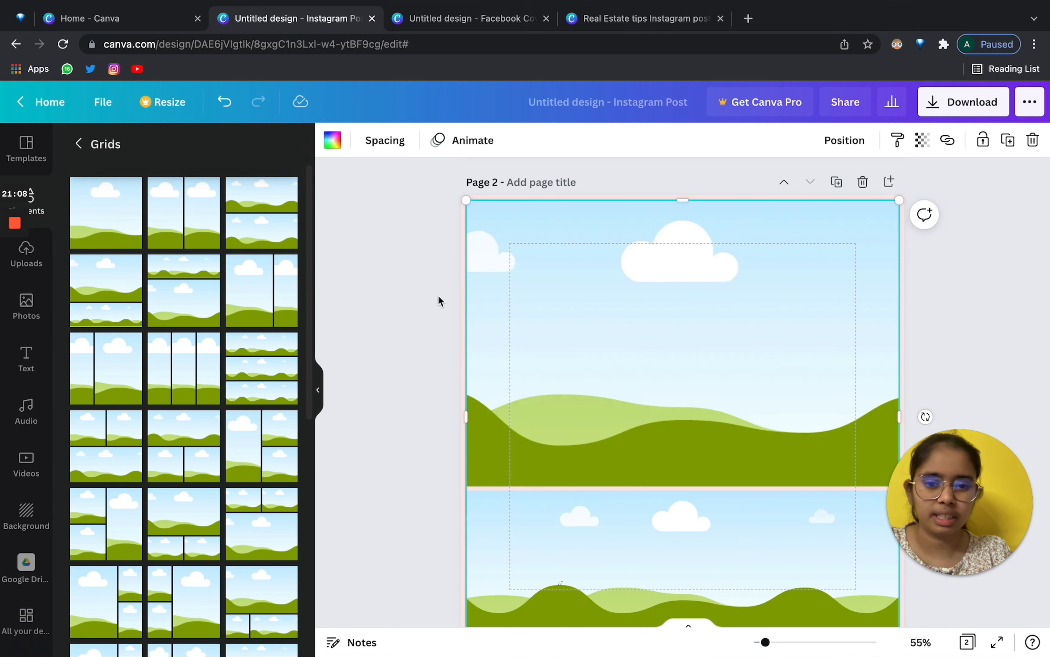
pyautogui.click(29, 317)
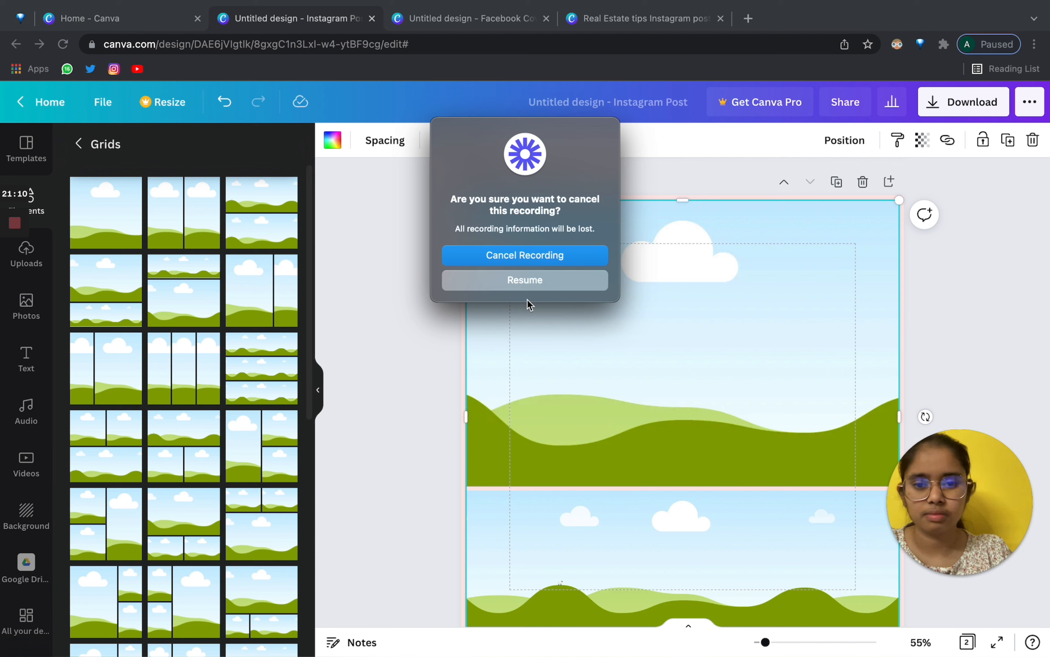
pyautogui.click(536, 312)
pyautogui.click(537, 280)
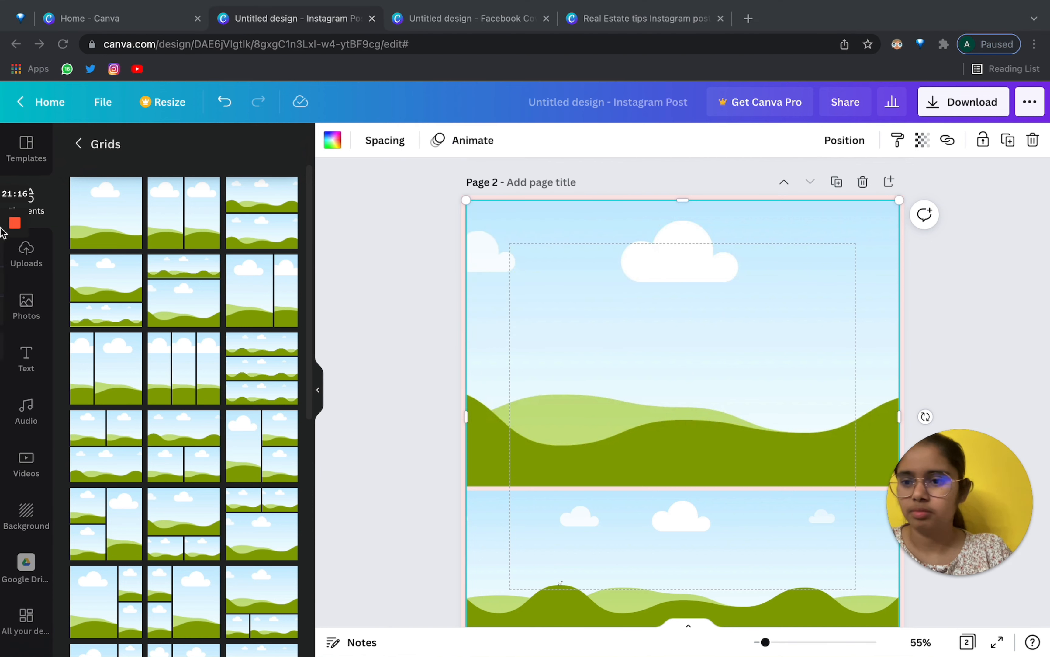
# Put a black-and-white portrait in the bottom cell and the sky-and-hills landscape in the top.
pyautogui.click(35, 306)
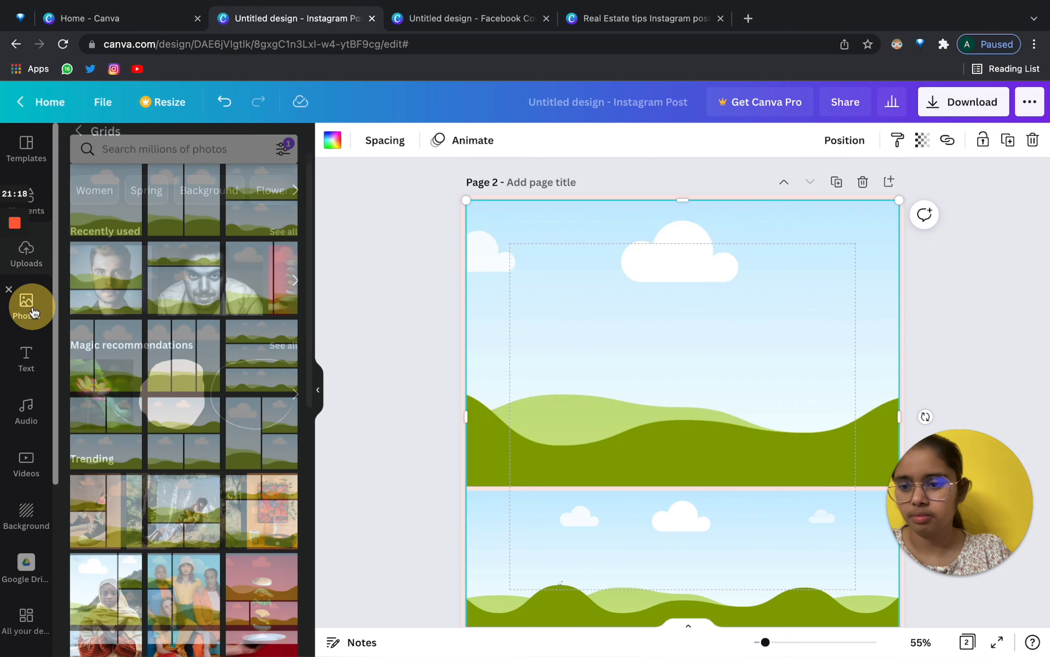
pyautogui.moveTo(105, 278); pyautogui.dragTo(692, 286)
pyautogui.moveTo(184, 277); pyautogui.dragTo(568, 507)
pyautogui.scroll(1, 364, 365)
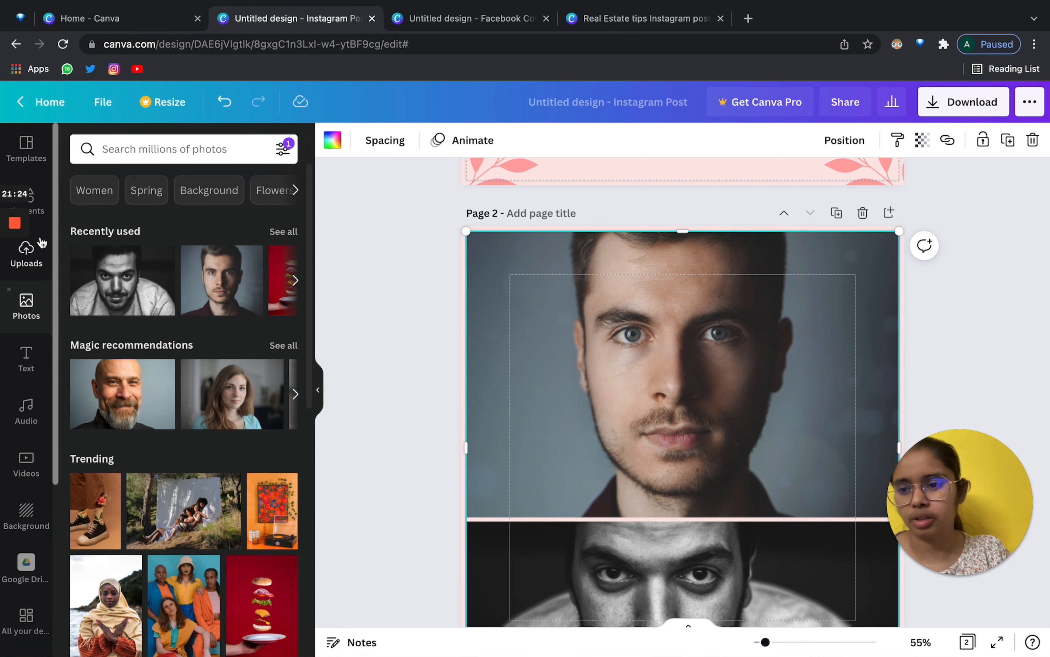
pyautogui.click(45, 215)
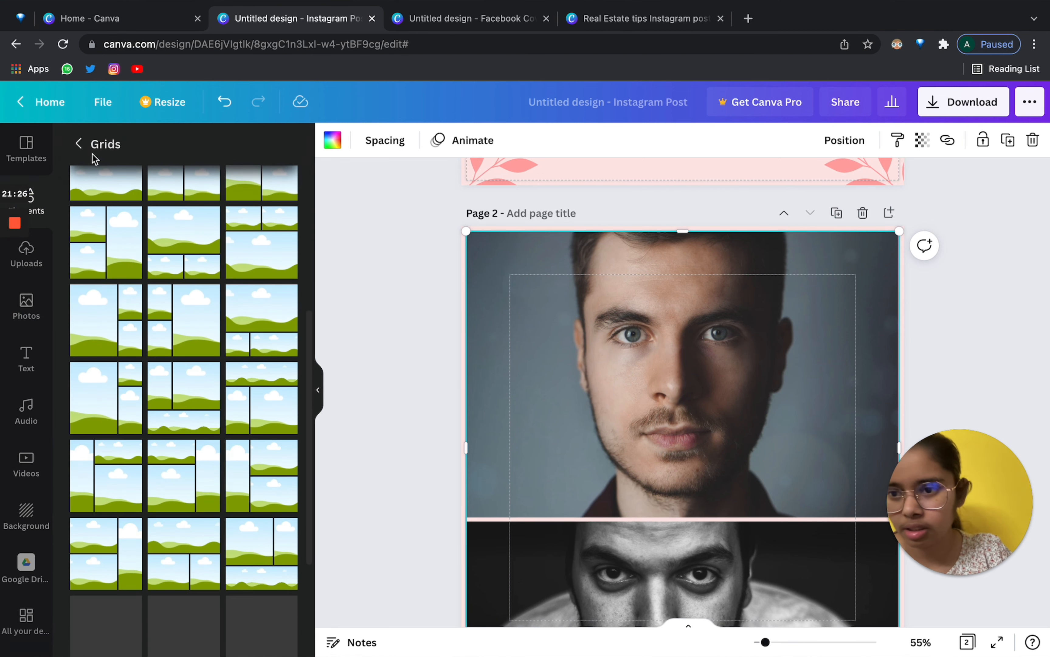
pyautogui.click(80, 144)
pyautogui.moveTo(267, 268); pyautogui.dragTo(760, 443)
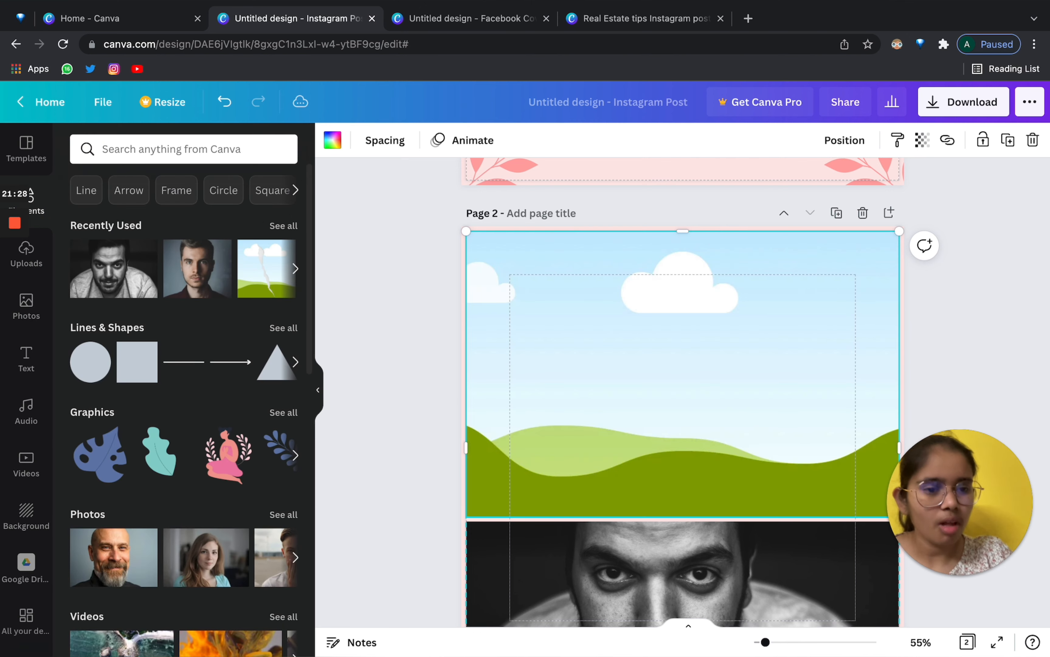
# Replace the grid with a grey Square from Lines & Shapes, centred on page 2.
pyautogui.press('Delete')
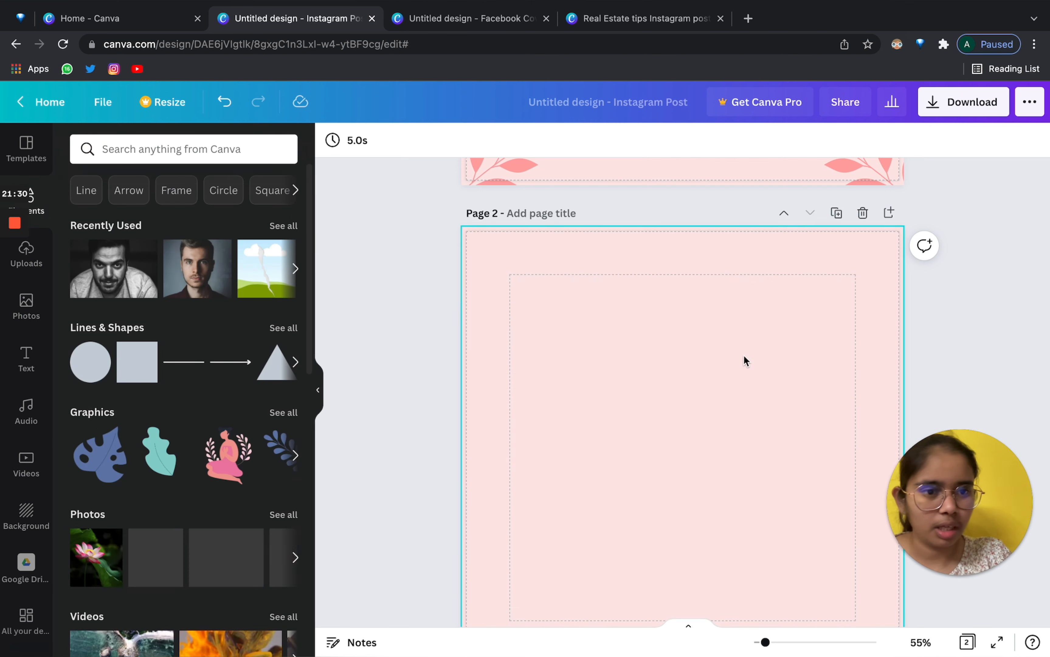
pyautogui.scroll(-3, 690, 383)
pyautogui.click(150, 349)
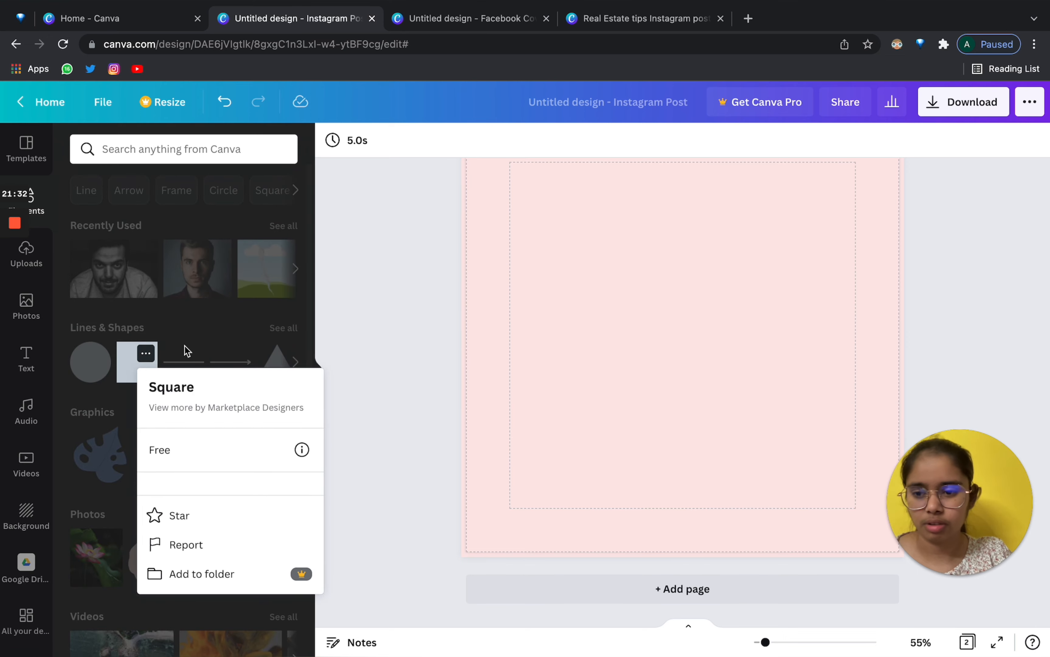
pyautogui.click(468, 312)
pyautogui.click(144, 351)
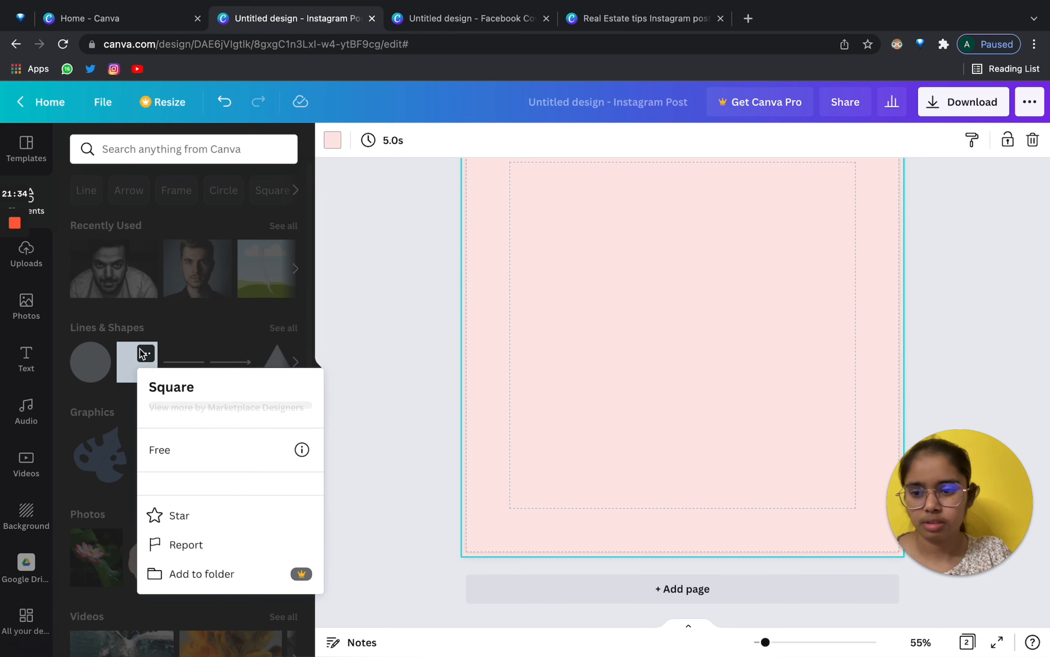
pyautogui.click(129, 364)
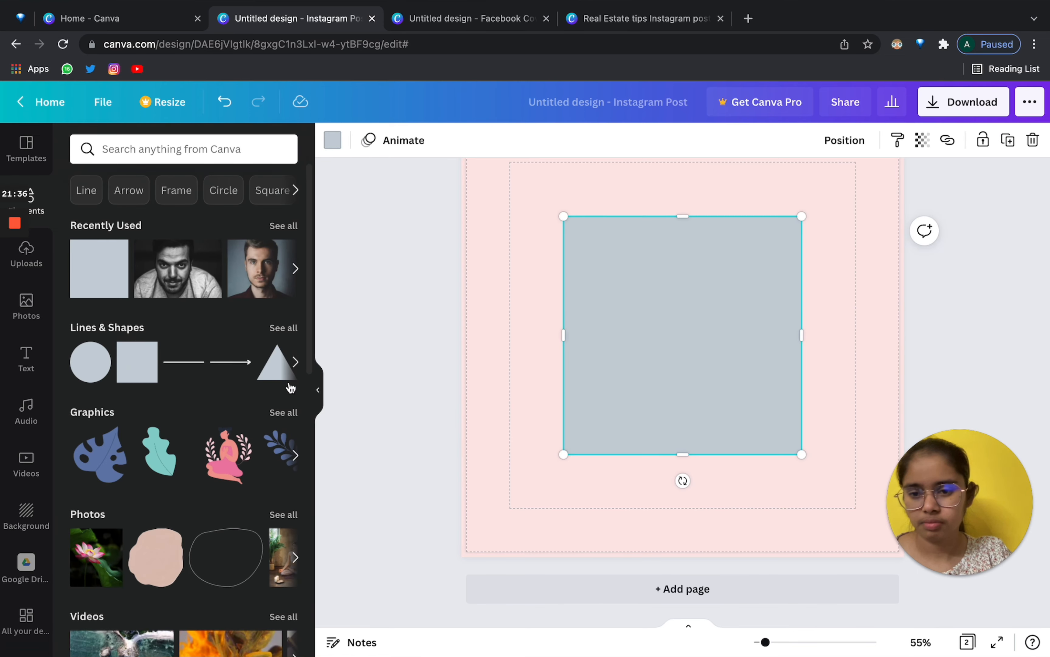
pyautogui.click(320, 395)
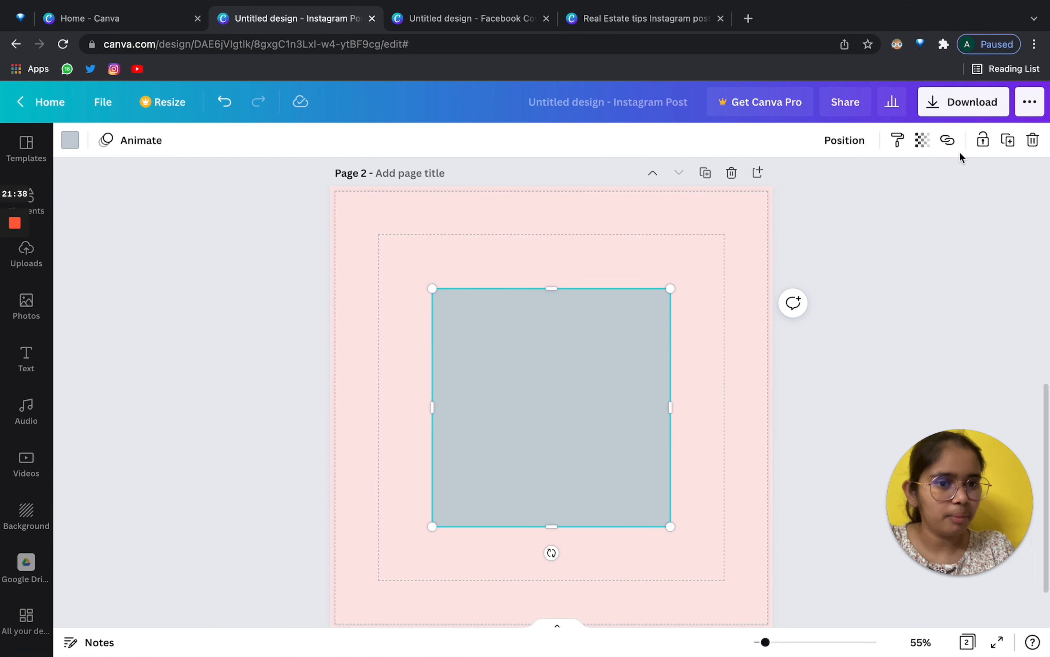
pyautogui.moveTo(538, 382)
pyautogui.mouseDown()
pyautogui.moveTo(558, 382)
pyautogui.moveTo(535, 388)
pyautogui.mouseUp()
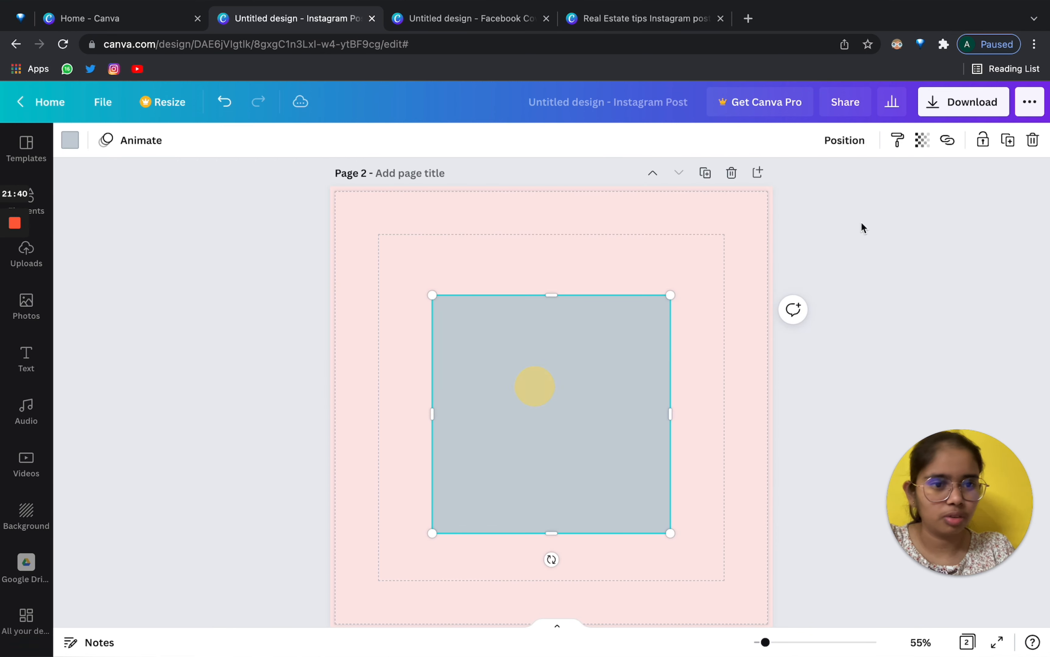
# Test fading the grey square's transparency, then centre it on the page and raise it slightly.
pyautogui.click(923, 144)
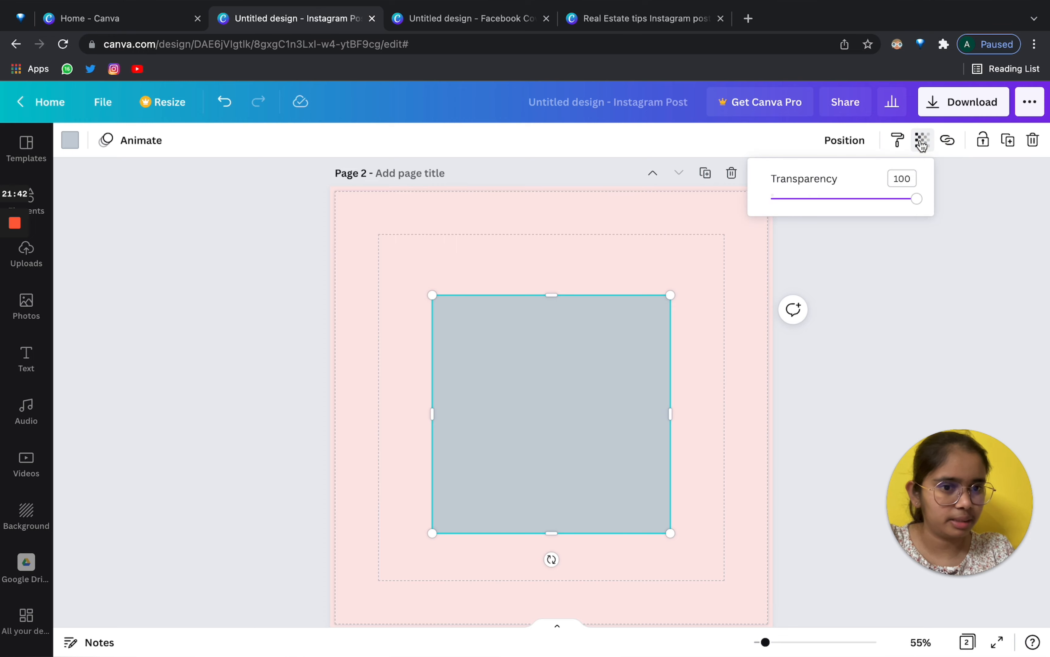
pyautogui.moveTo(916, 199)
pyautogui.mouseDown()
pyautogui.moveTo(804, 198)
pyautogui.moveTo(1015, 197)
pyautogui.moveTo(815, 200)
pyautogui.moveTo(930, 212)
pyautogui.mouseUp()
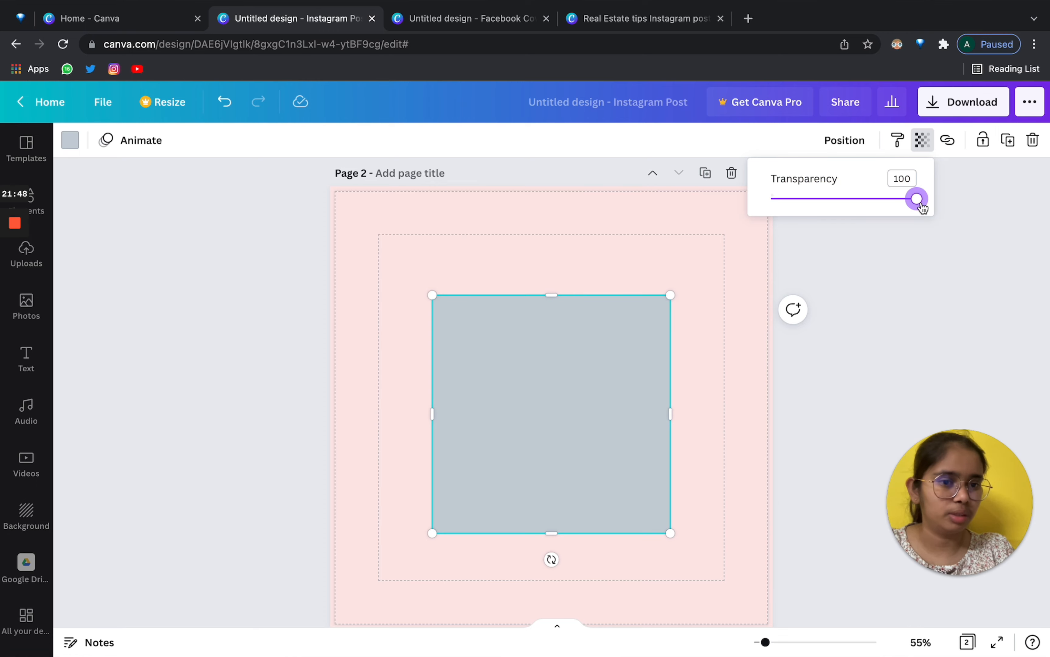
pyautogui.click(947, 140)
pyautogui.moveTo(534, 424); pyautogui.dragTo(554, 428)
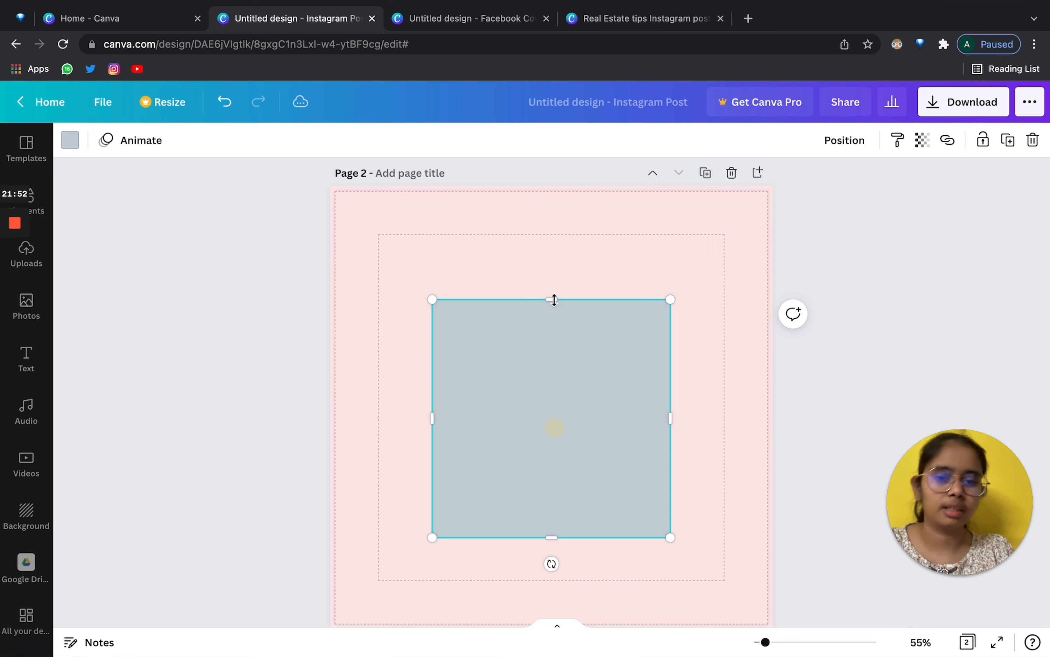
pyautogui.click(551, 260)
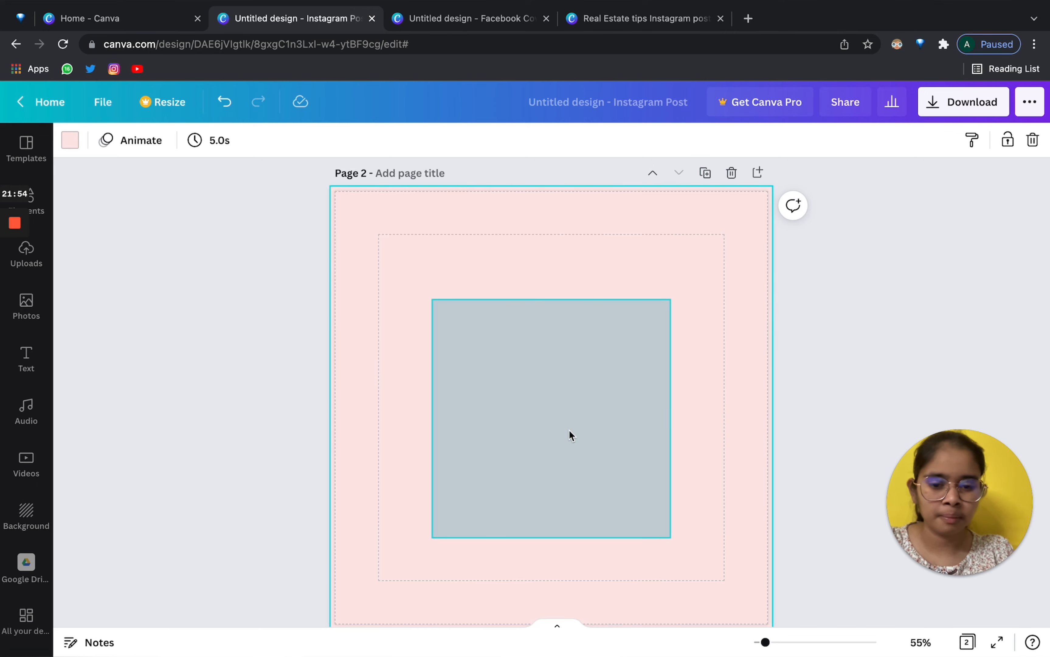
pyautogui.moveTo(570, 430)
pyautogui.mouseDown()
pyautogui.moveTo(563, 412)
pyautogui.moveTo(571, 417)
pyautogui.mouseUp()
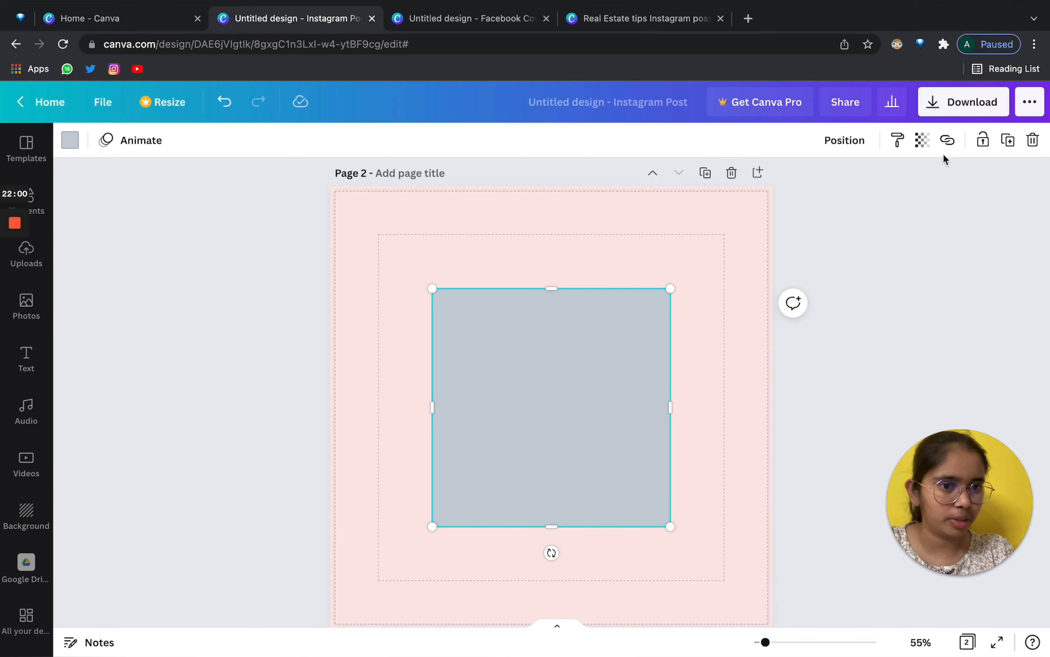
# Attach the pasted link to the grey rectangle, then shrink it while keeping it centred.
pyautogui.click(947, 143)
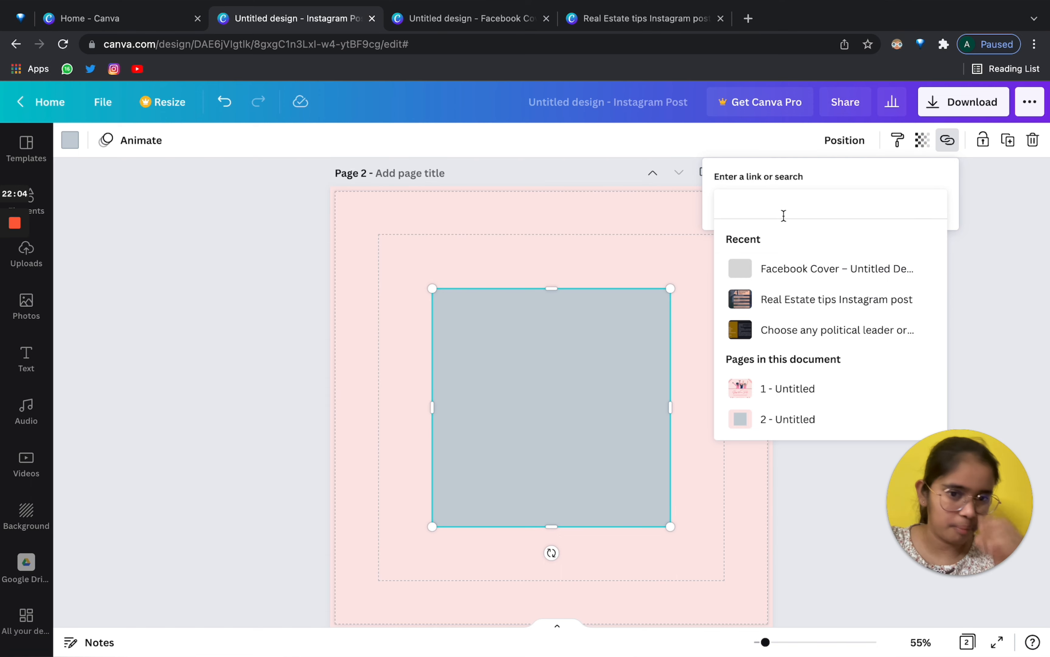
pyautogui.write('57b2143a998747d0bc6a53577226dc60')
pyautogui.press('Return')
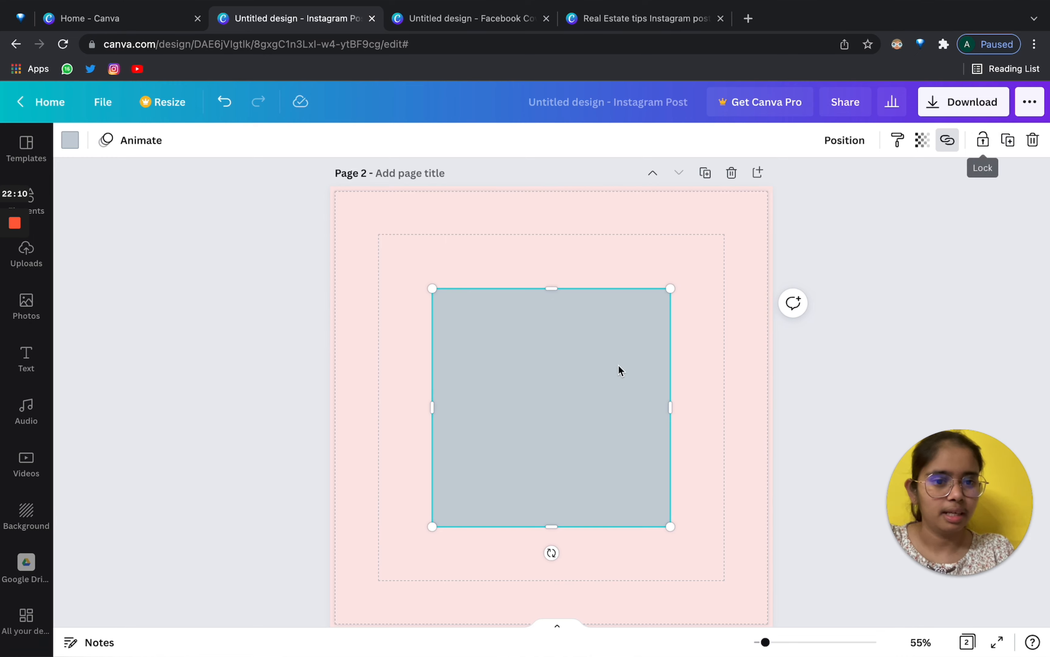
pyautogui.moveTo(582, 396)
pyautogui.mouseDown()
pyautogui.moveTo(565, 384)
pyautogui.moveTo(575, 404)
pyautogui.mouseUp()
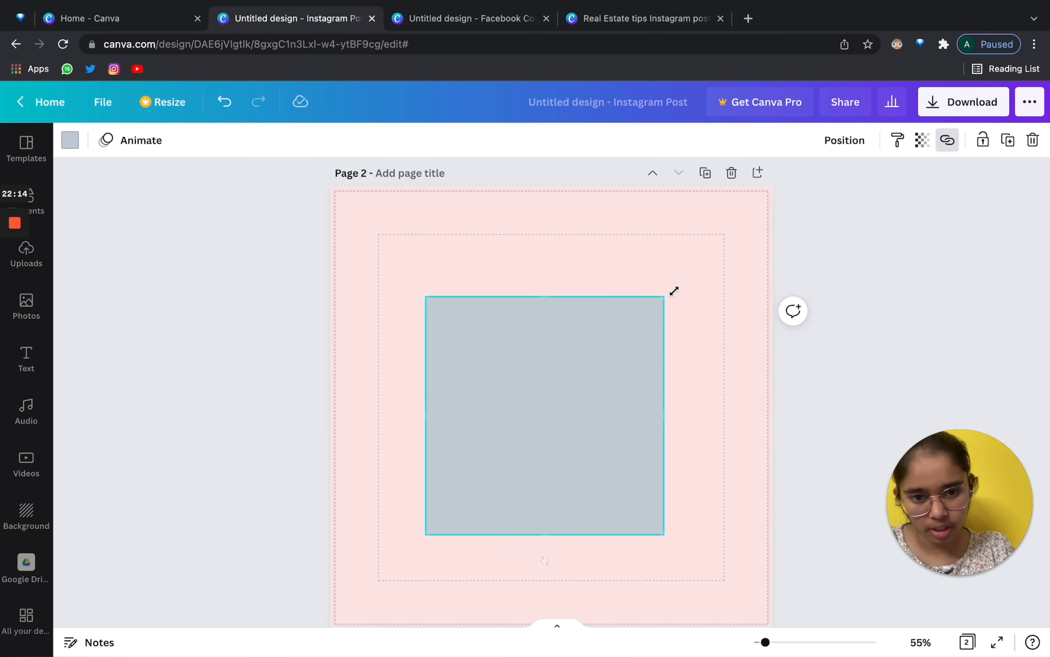
pyautogui.moveTo(669, 298); pyautogui.dragTo(610, 352)
pyautogui.click(537, 413)
# Place four copies of the square toward the page corners and lock the centre square in place.
pyautogui.moveTo(538, 413); pyautogui.dragTo(719, 545)
pyautogui.click(554, 400)
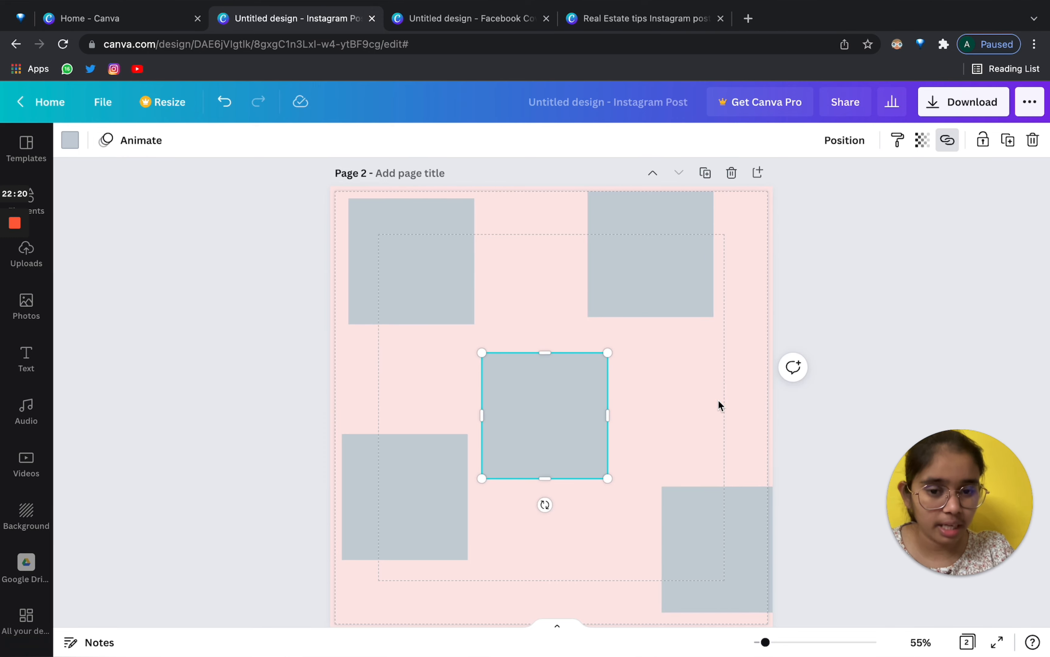
pyautogui.click(717, 400)
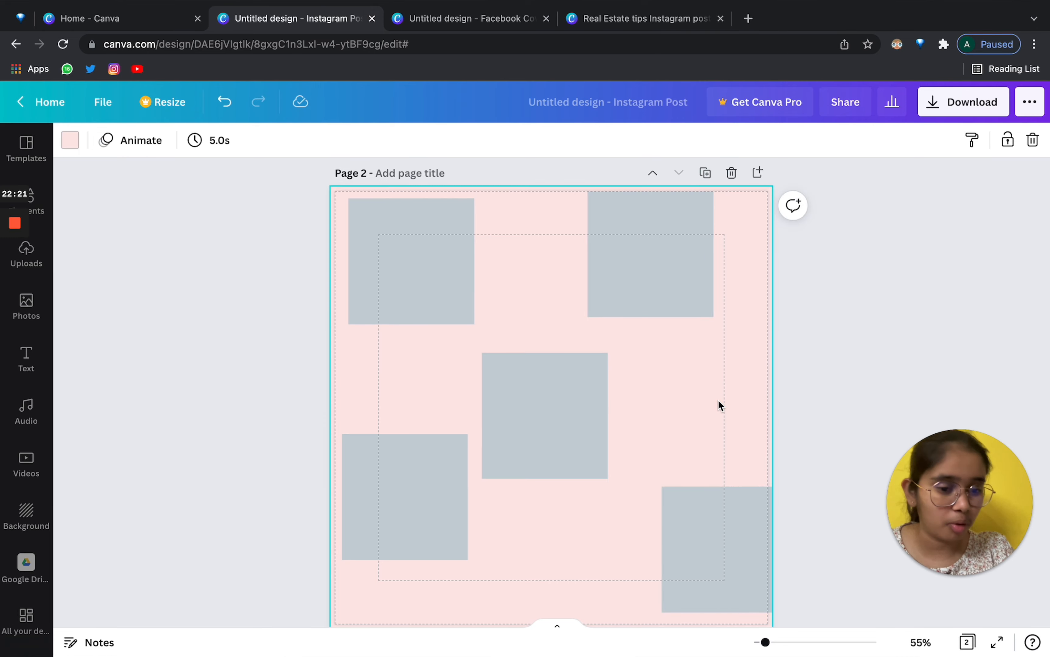
pyautogui.click(551, 376)
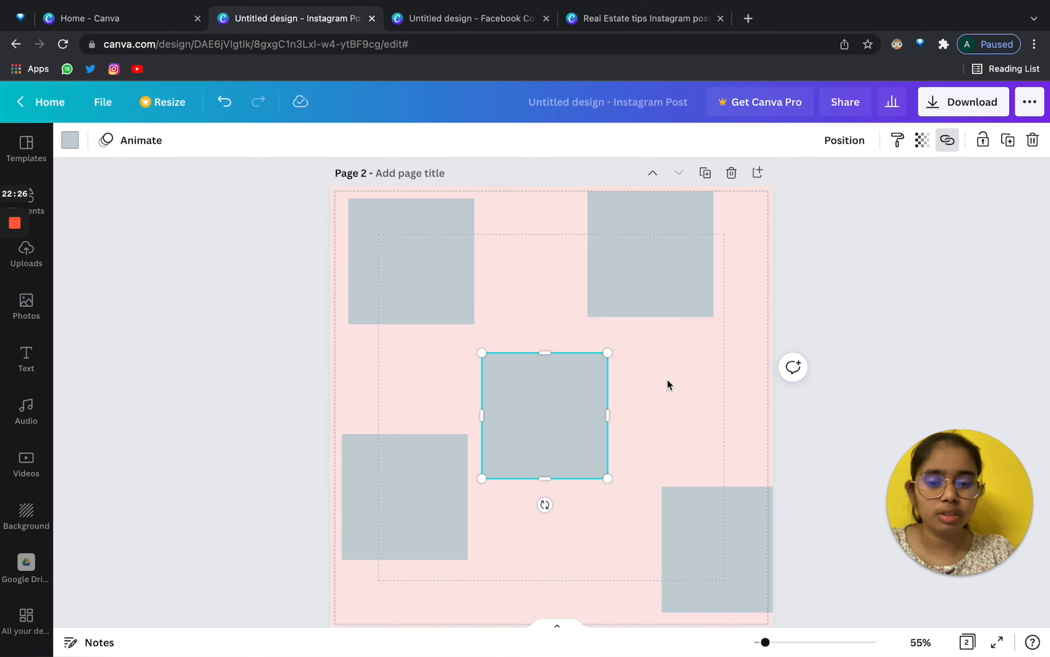
pyautogui.click(670, 380)
pyautogui.click(533, 377)
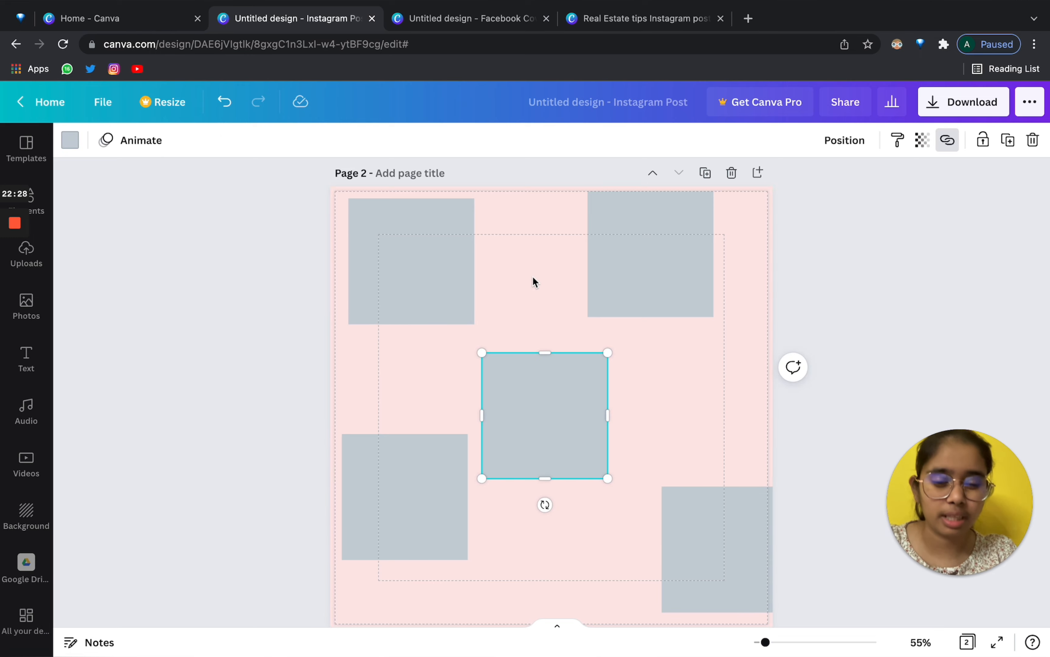
pyautogui.click(531, 279)
pyautogui.click(545, 449)
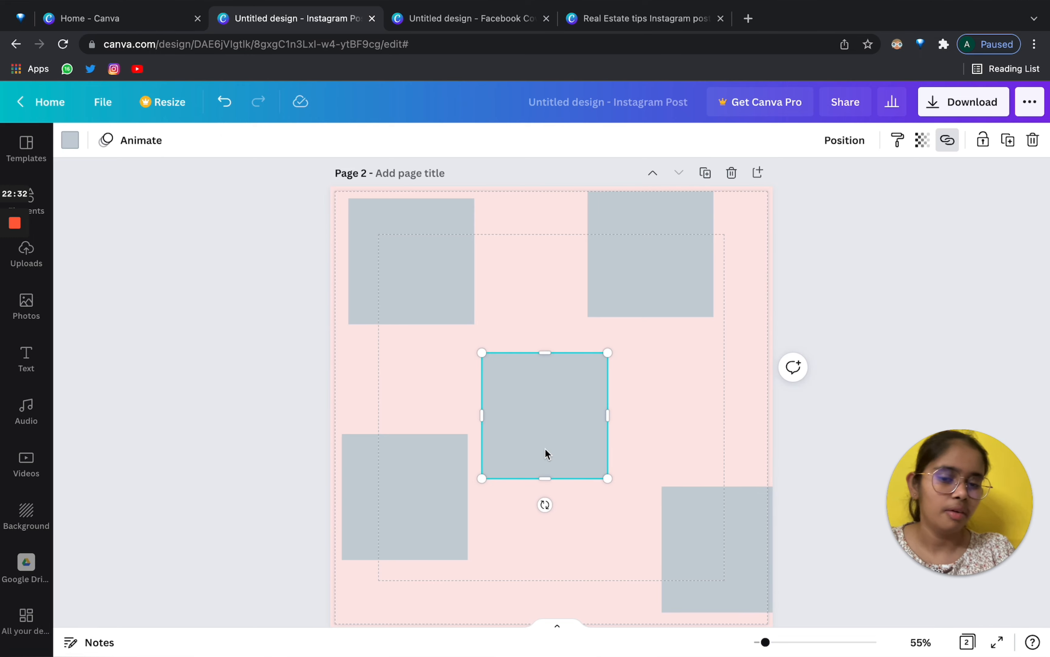
pyautogui.click(983, 142)
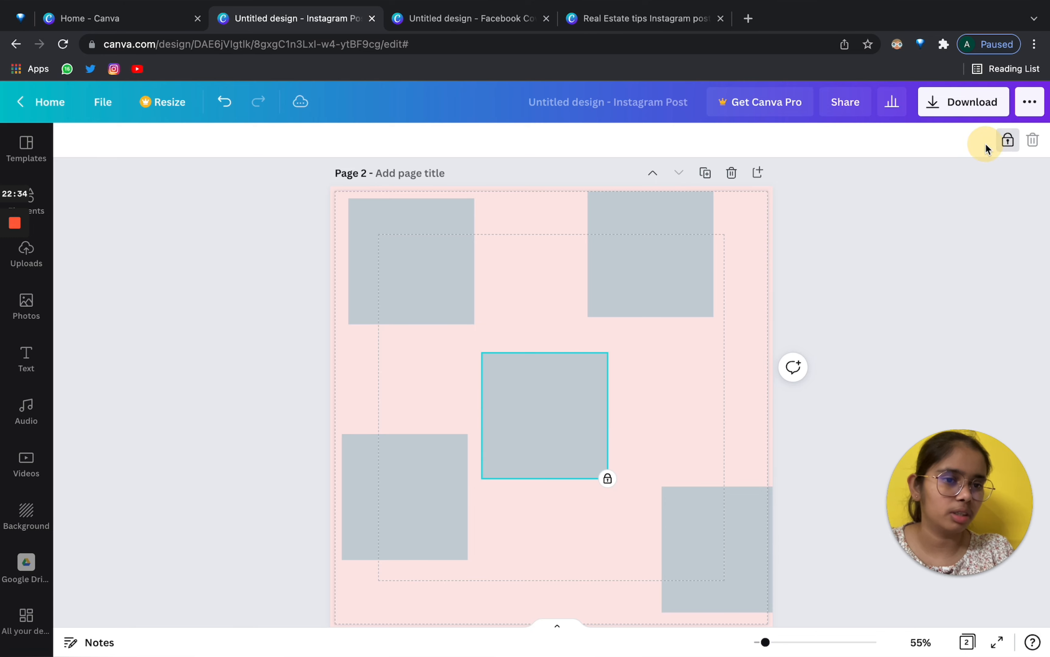
# Rearrange the outer grey squares, shifting the three lower ones left and down together.
pyautogui.click(392, 379)
pyautogui.moveTo(449, 427); pyautogui.dragTo(476, 453)
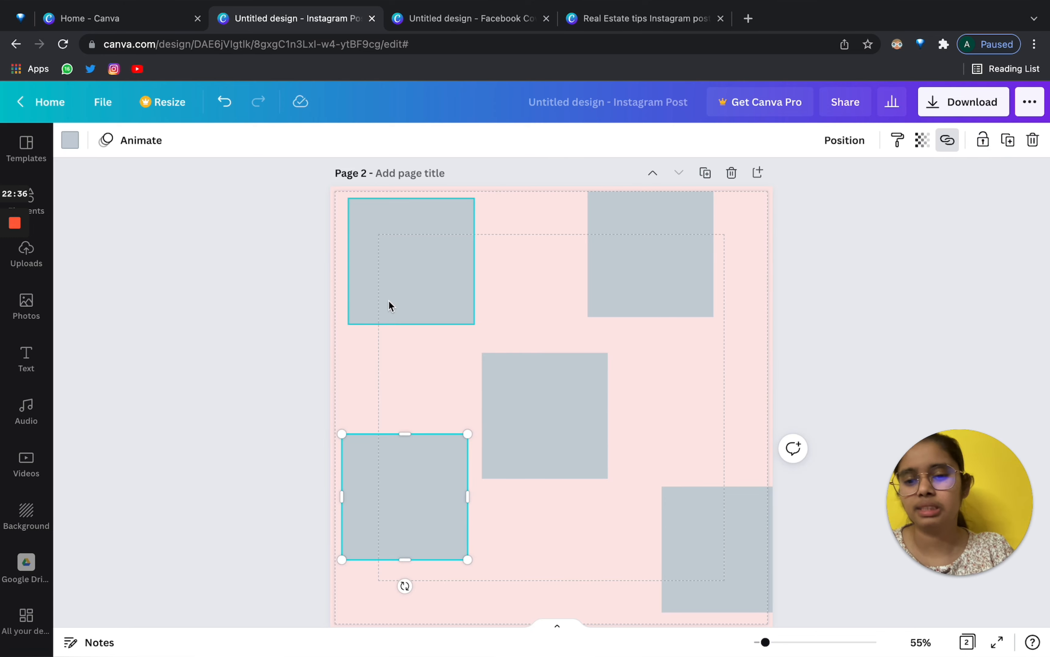
pyautogui.moveTo(387, 301); pyautogui.dragTo(373, 270)
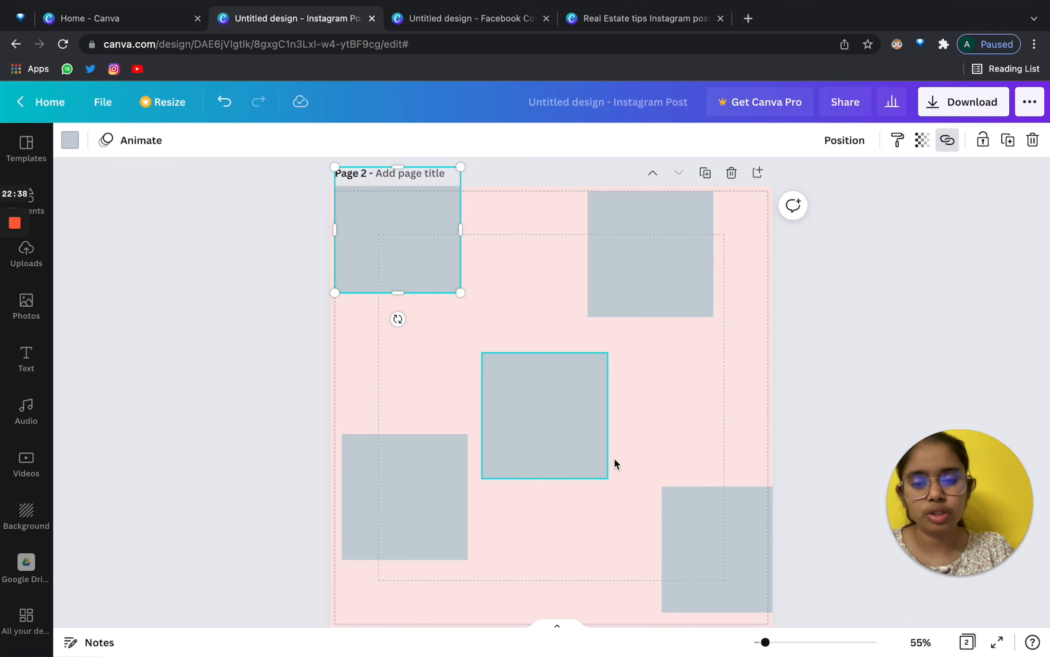
pyautogui.click(500, 404)
pyautogui.click(521, 250)
pyautogui.moveTo(673, 275); pyautogui.dragTo(654, 141)
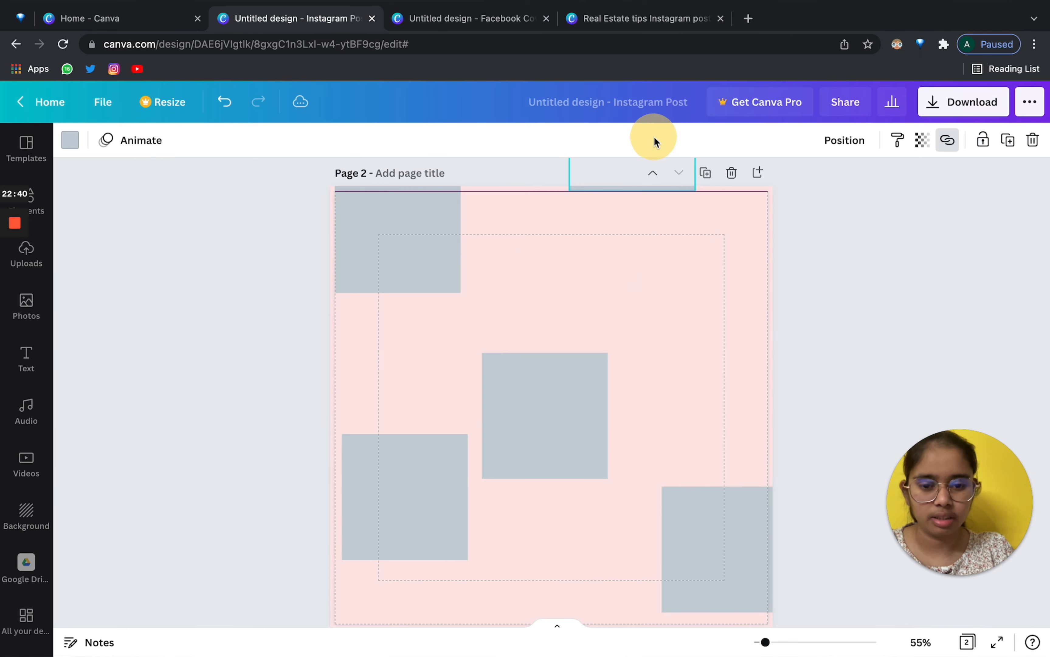
pyautogui.moveTo(315, 320); pyautogui.dragTo(956, 576)
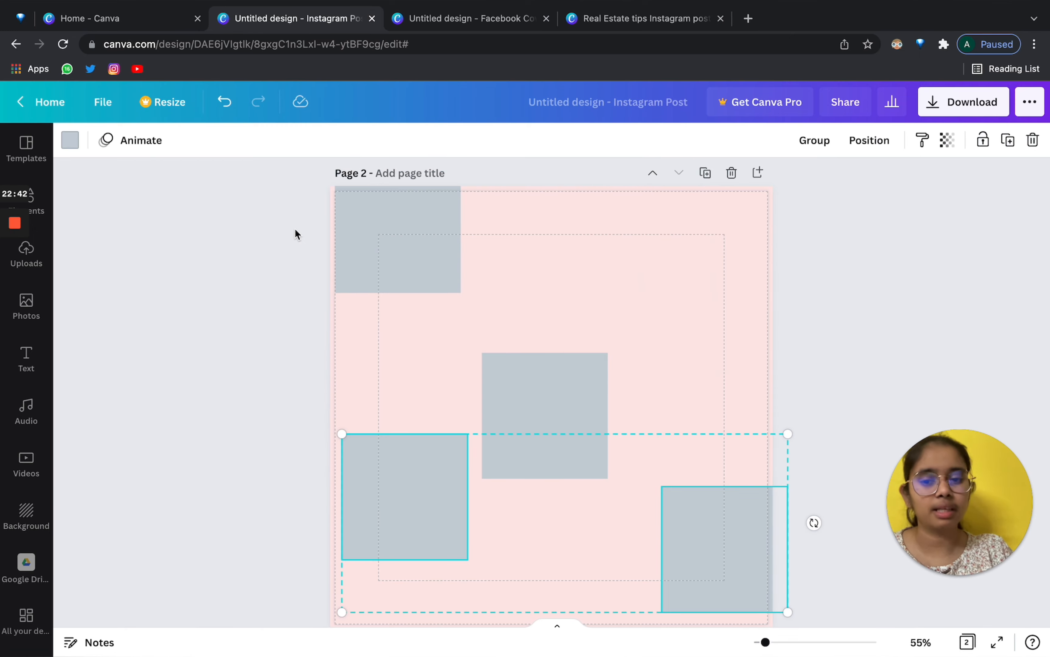
pyautogui.moveTo(295, 230); pyautogui.dragTo(846, 643)
pyautogui.moveTo(753, 565); pyautogui.dragTo(743, 590)
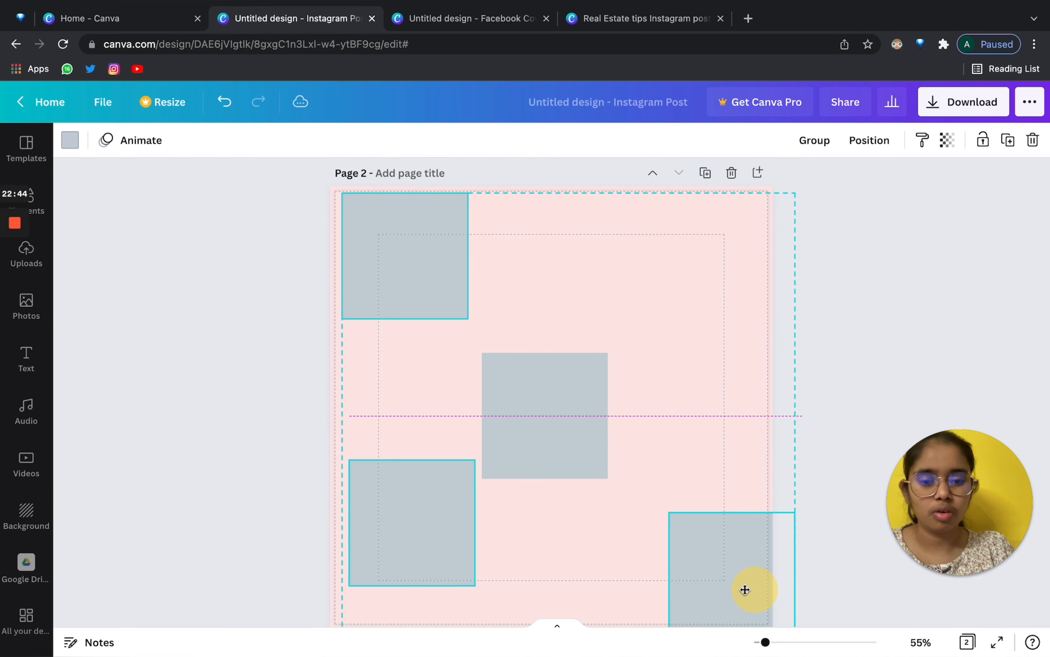
pyautogui.click(898, 382)
# Unlock the centre square and move the top-left square back inside the page.
pyautogui.click(498, 459)
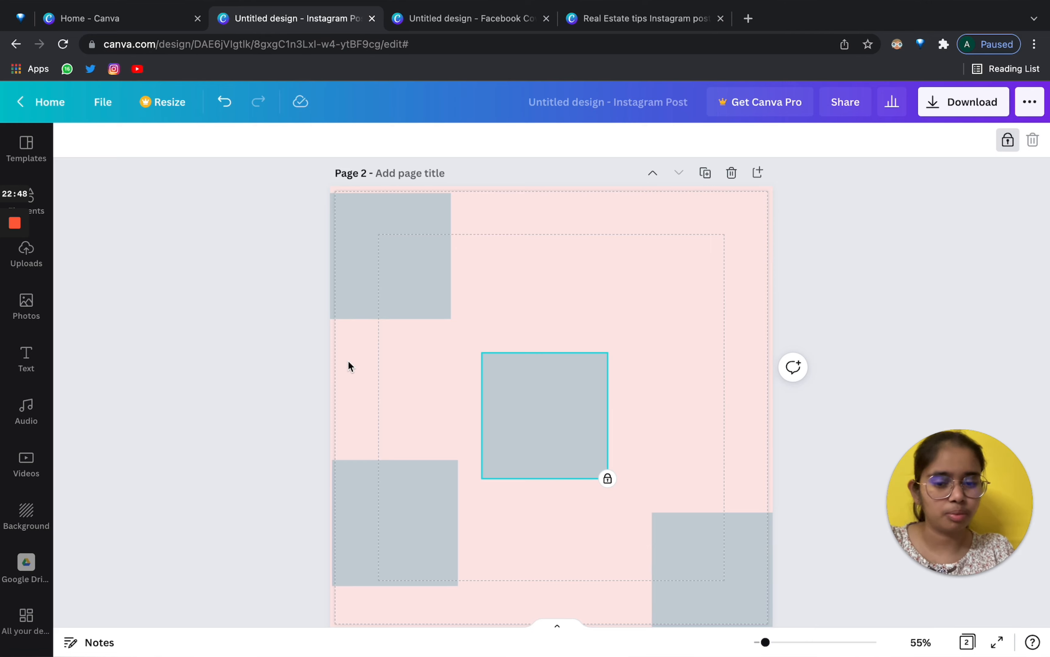
pyautogui.click(574, 300)
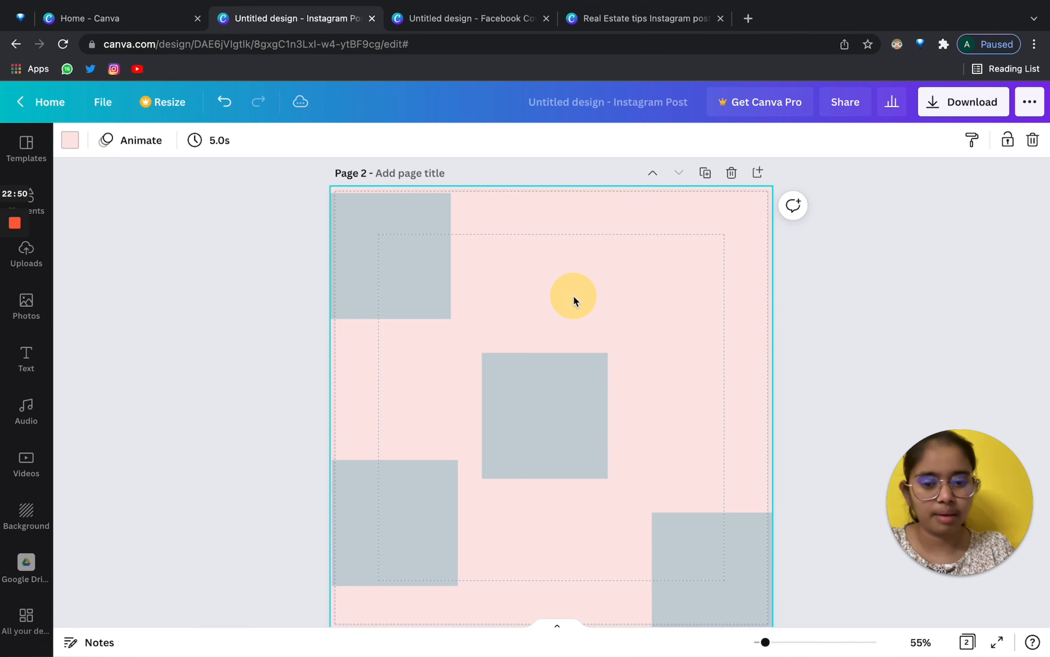
pyautogui.click(524, 422)
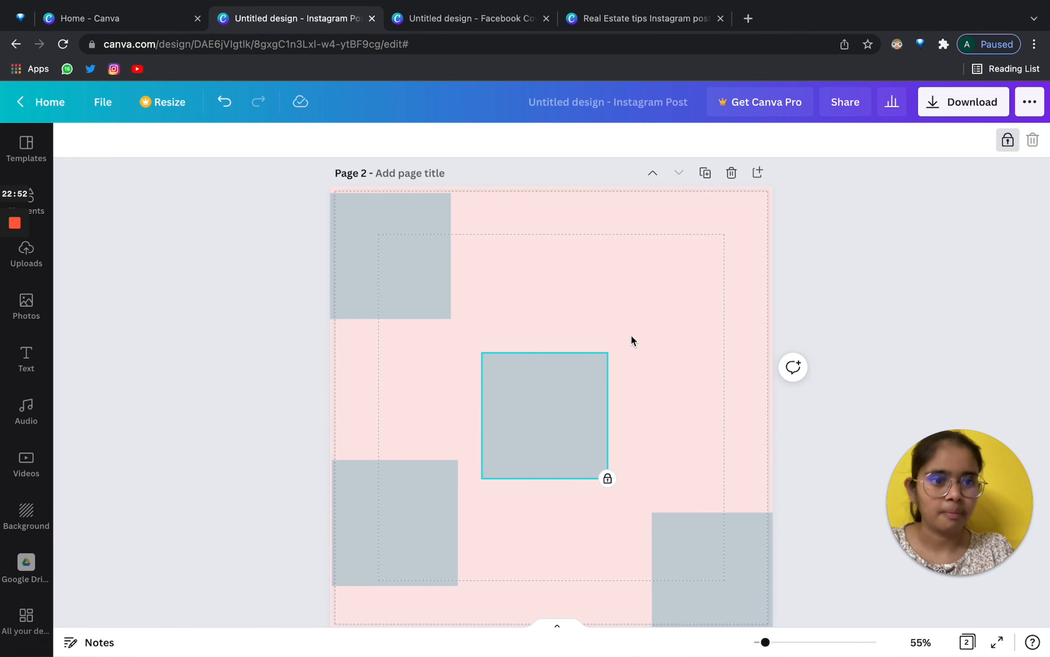
pyautogui.click(1008, 140)
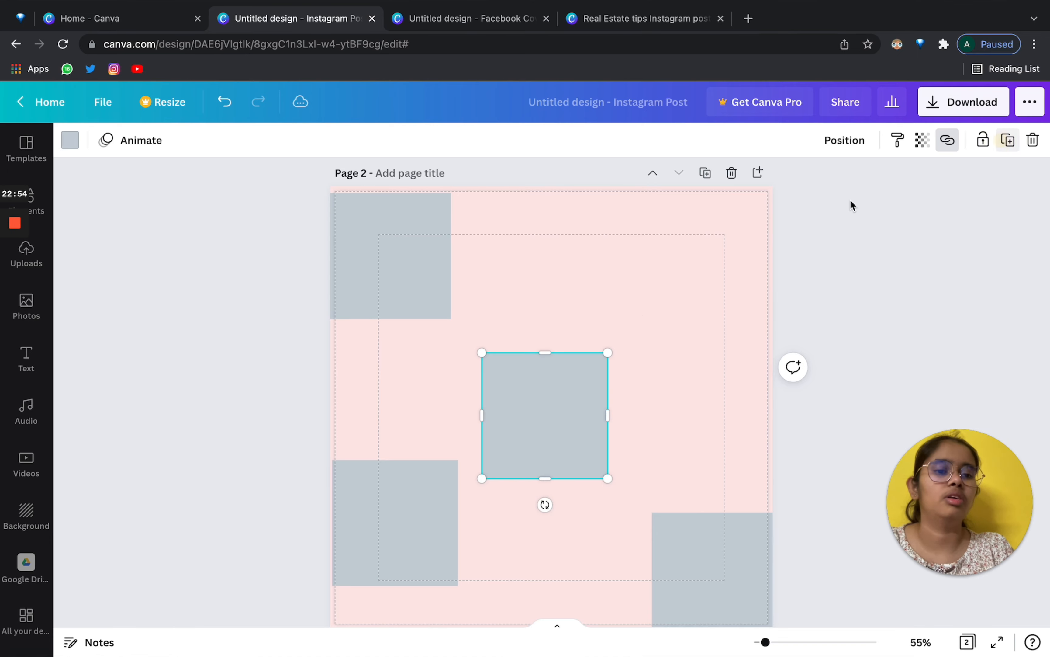
pyautogui.click(633, 284)
pyautogui.moveTo(400, 297); pyautogui.dragTo(424, 318)
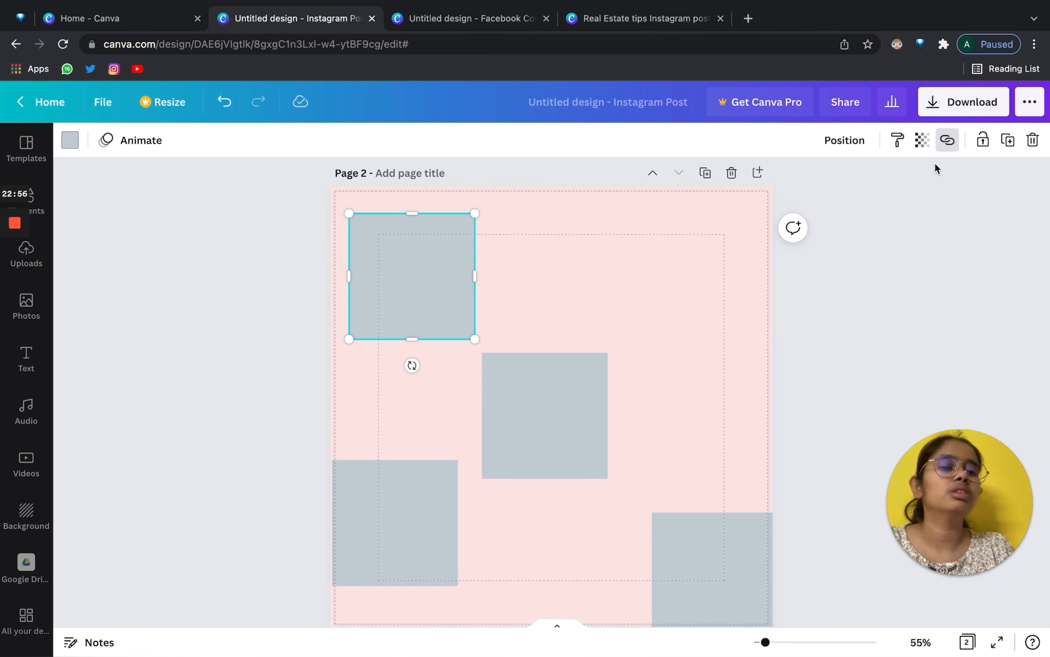
# Repeatedly duplicate the top-left square, move the copy right, and delete it again.
pyautogui.click(1007, 152)
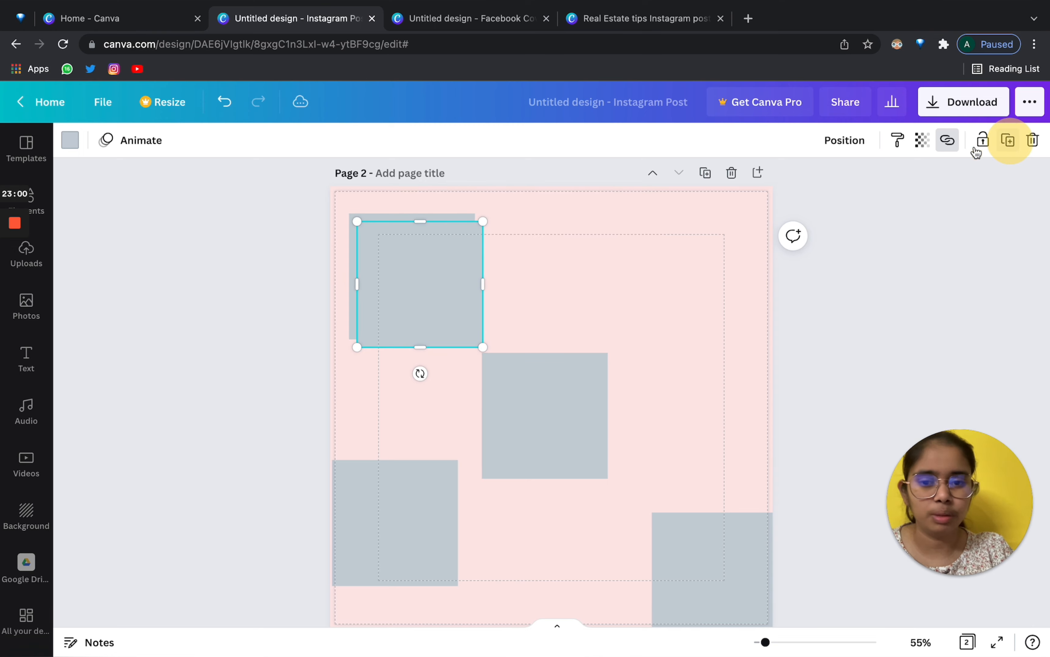
pyautogui.moveTo(418, 260); pyautogui.dragTo(582, 260)
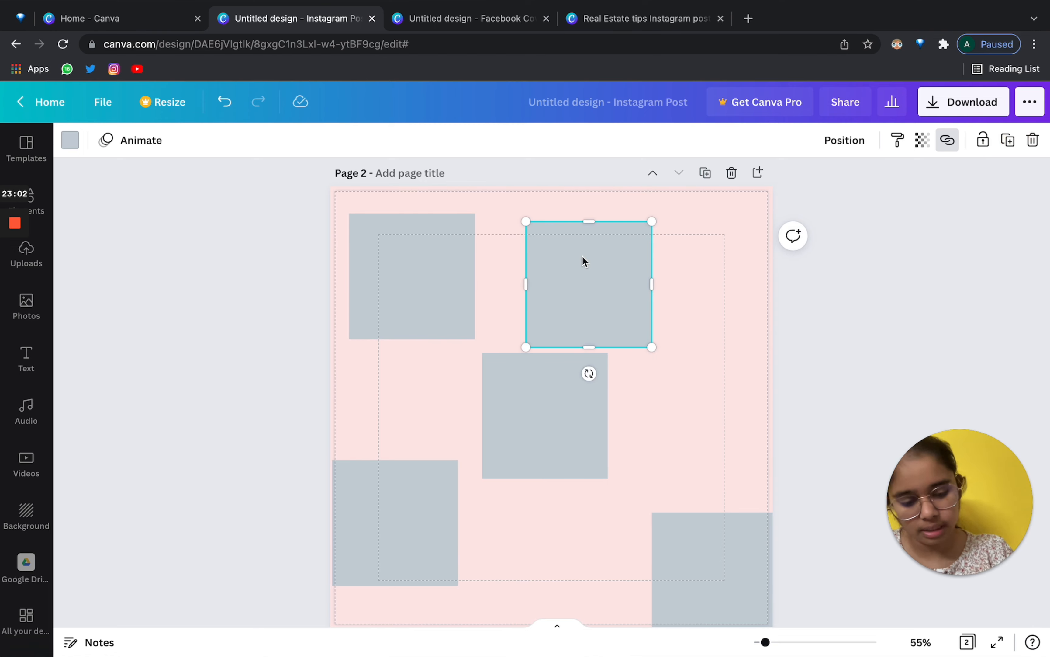
pyautogui.press('Delete')
pyautogui.click(383, 275)
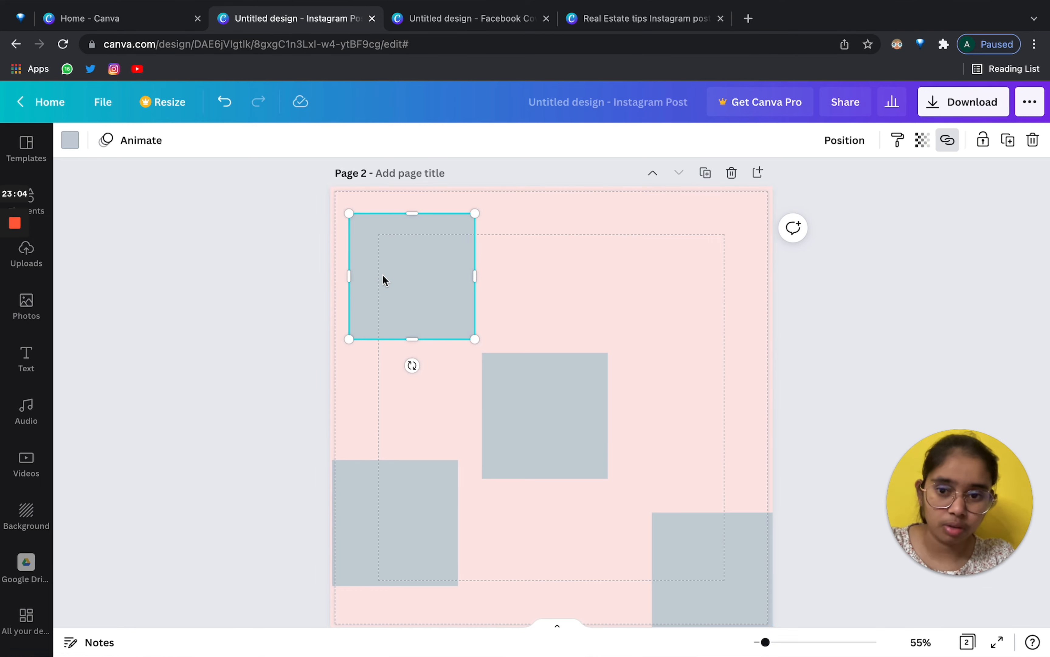
pyautogui.press('super+d')
pyautogui.moveTo(383, 275); pyautogui.dragTo(556, 291)
pyautogui.press('Delete')
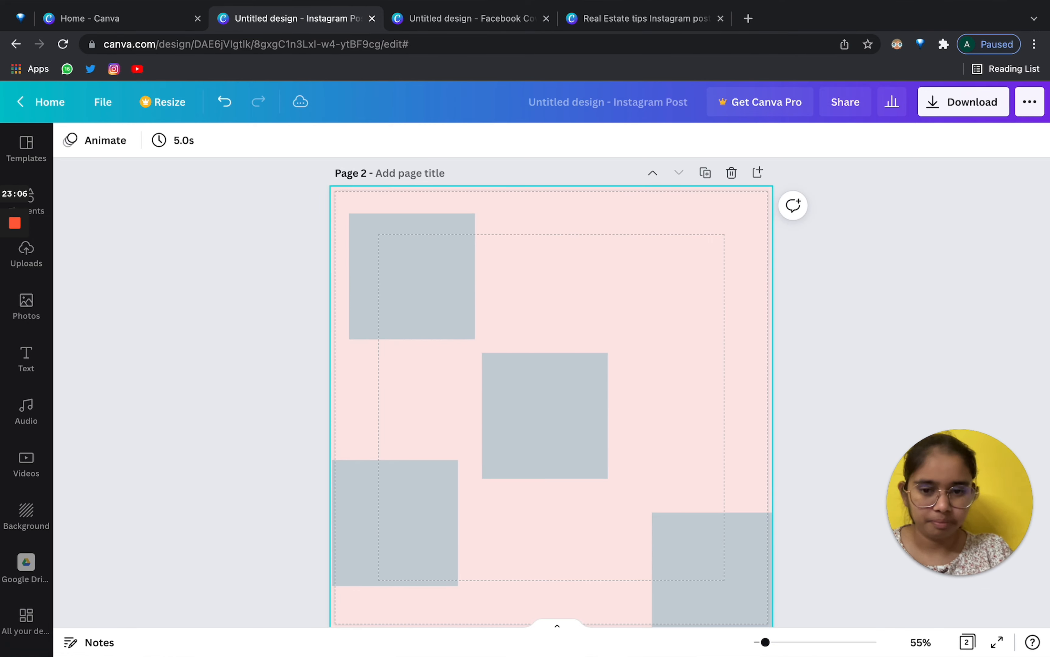
pyautogui.click(427, 266)
pyautogui.press('super+d')
pyautogui.moveTo(427, 267); pyautogui.dragTo(600, 286)
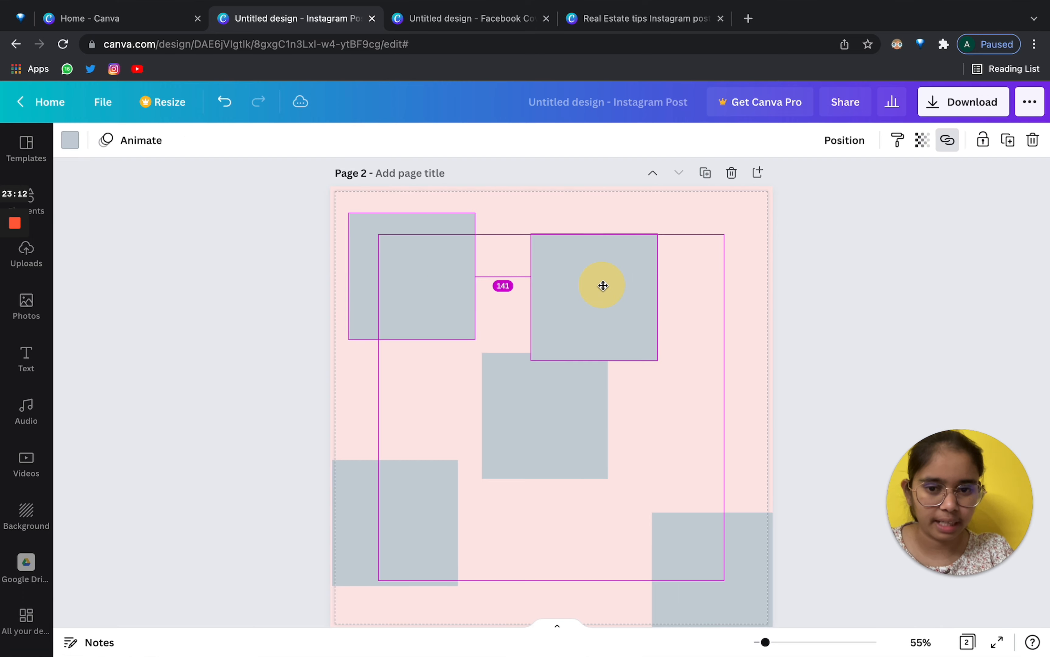
pyautogui.press('Delete')
pyautogui.click(431, 227)
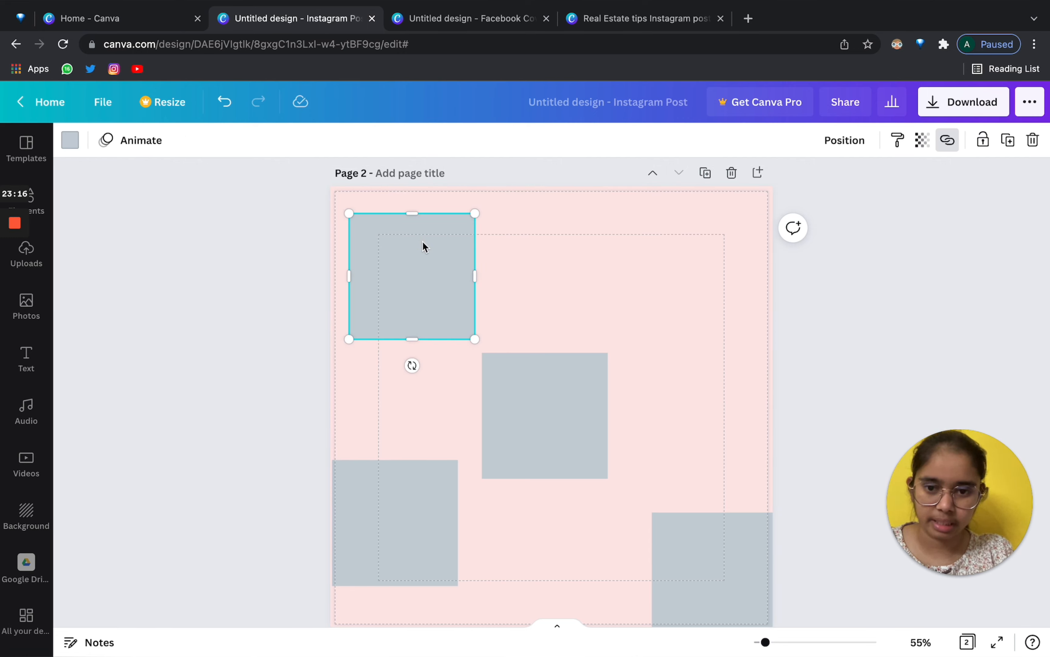
pyautogui.press('super+d')
pyautogui.moveTo(423, 246); pyautogui.dragTo(583, 239)
pyautogui.press('Delete')
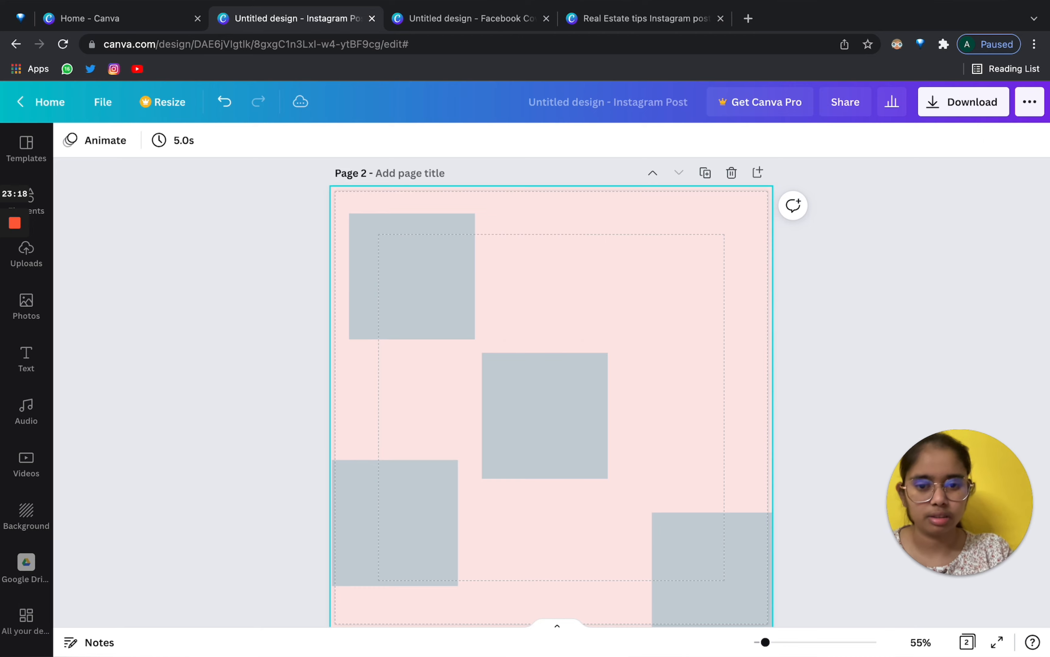
# Open the Uploads library of images in the side panel.
pyautogui.click(529, 376)
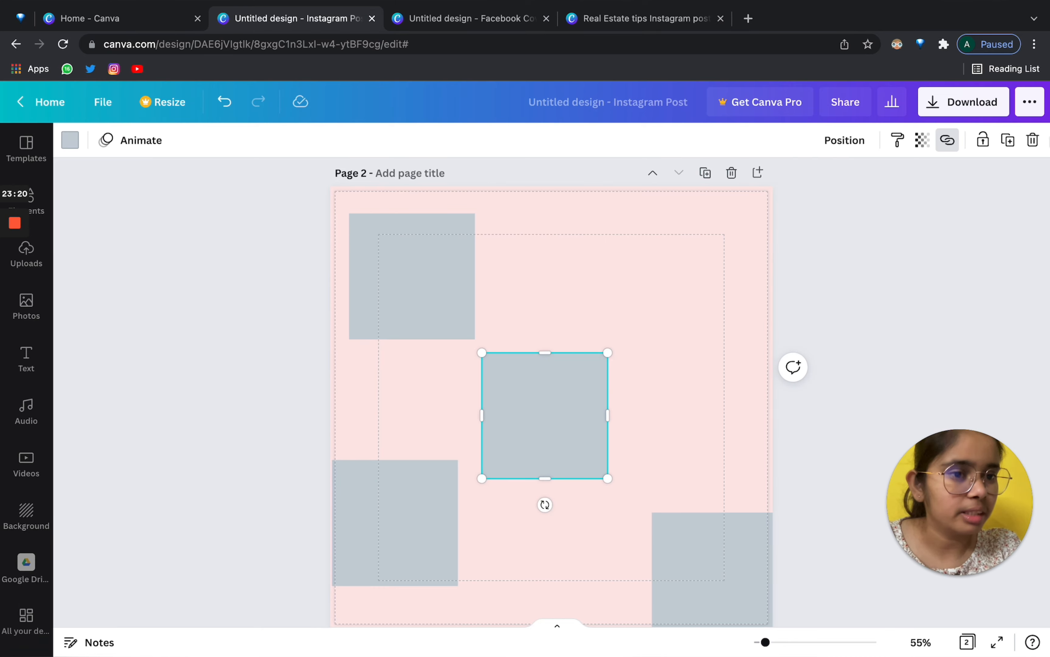
pyautogui.scroll(-2, 454, 421)
pyautogui.scroll(5, 454, 422)
pyautogui.scroll(-3, 416, 299)
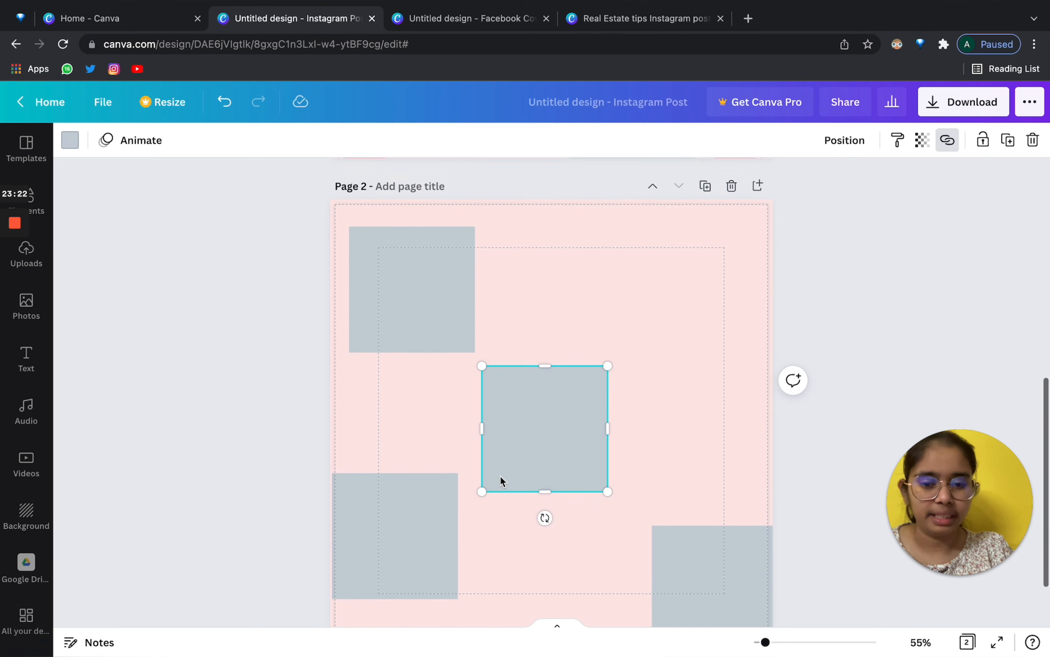
pyautogui.click(640, 265)
pyautogui.scroll(3, 640, 266)
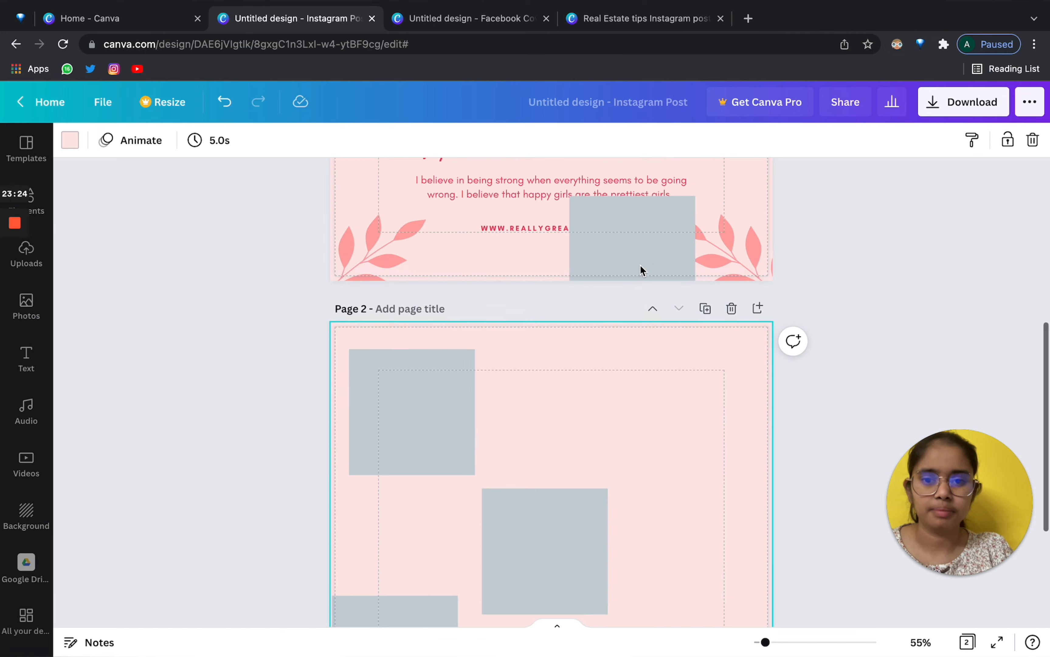
pyautogui.scroll(-3, 639, 266)
pyautogui.click(37, 259)
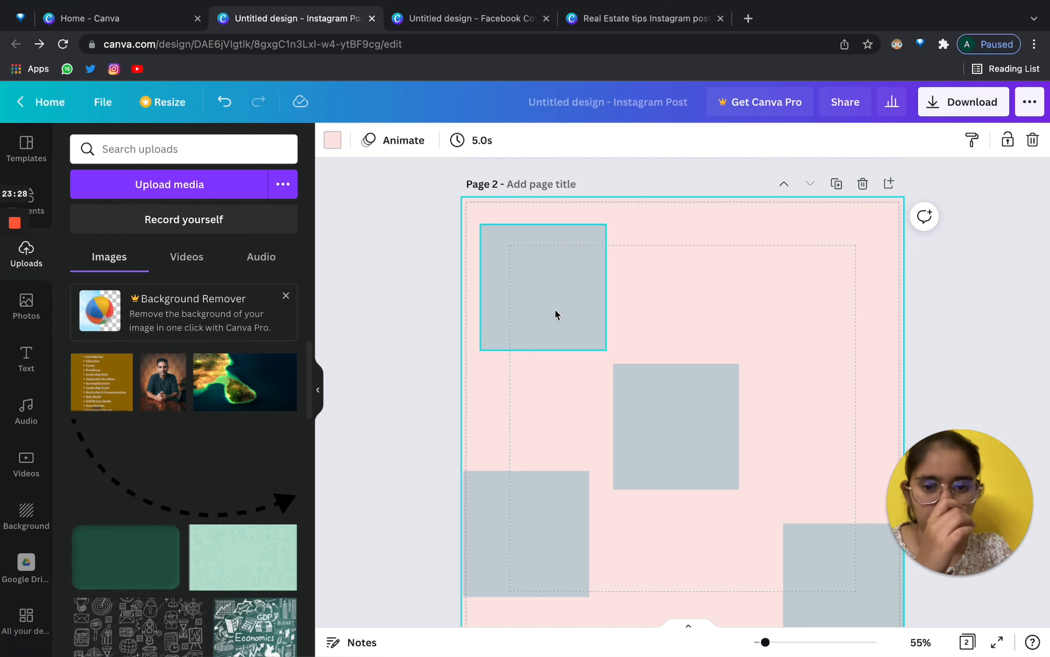
# Start a media upload from the computer, then cancel the file picker without uploading.
pyautogui.moveTo(555, 312); pyautogui.dragTo(749, 313)
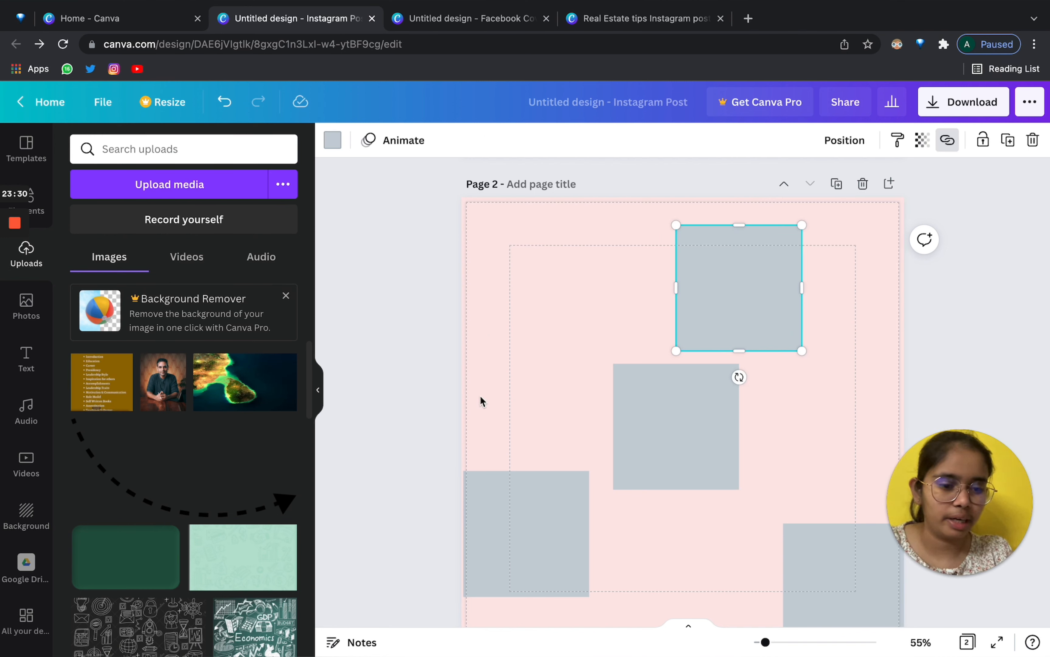
pyautogui.scroll(-5, 196, 560)
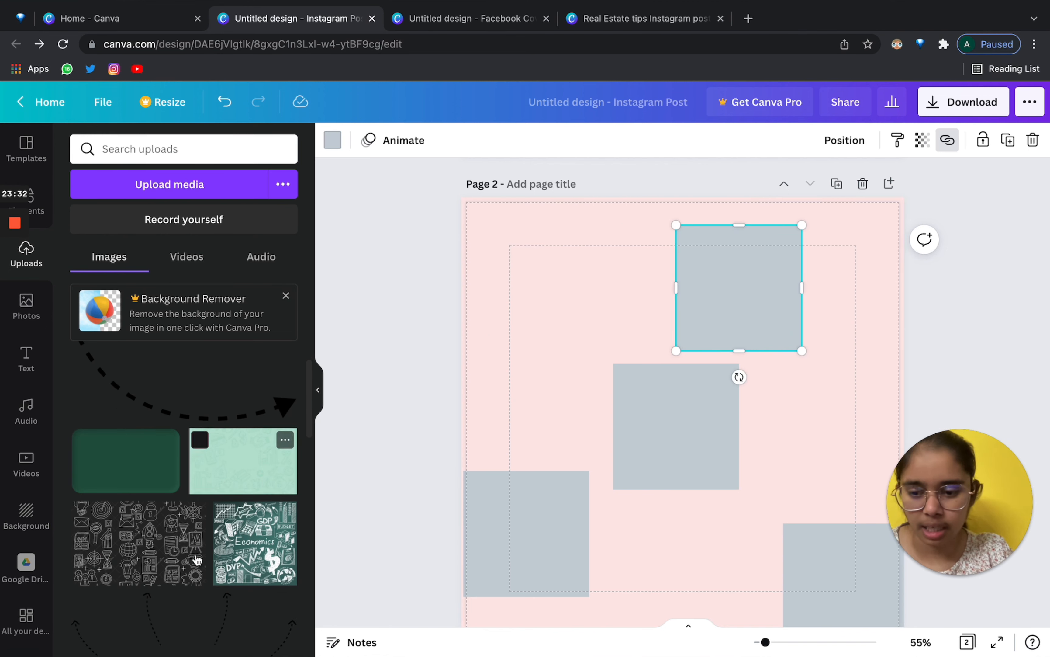
pyautogui.scroll(3, 197, 559)
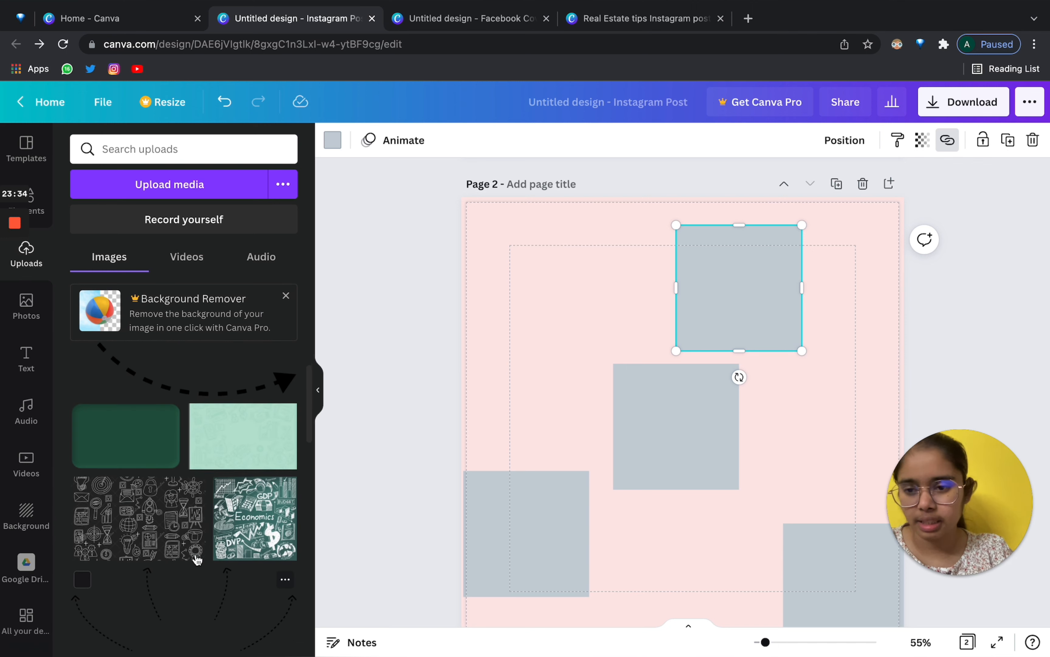
pyautogui.click(177, 190)
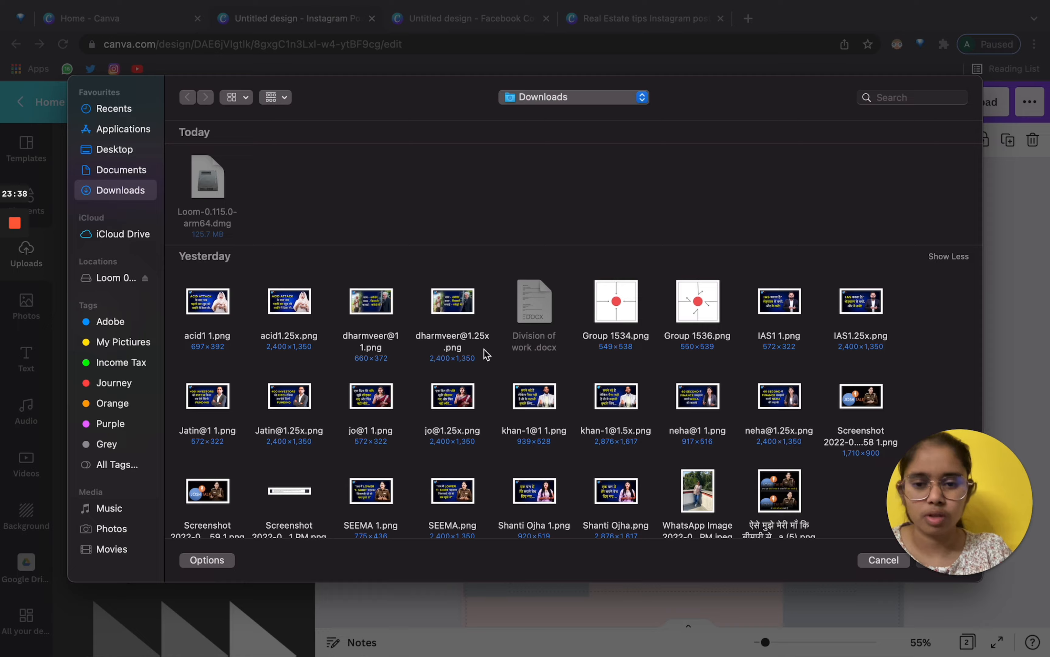
pyautogui.scroll(-8, 485, 354)
pyautogui.scroll(6, 485, 353)
pyautogui.moveTo(965, 561)
pyautogui.click(884, 559)
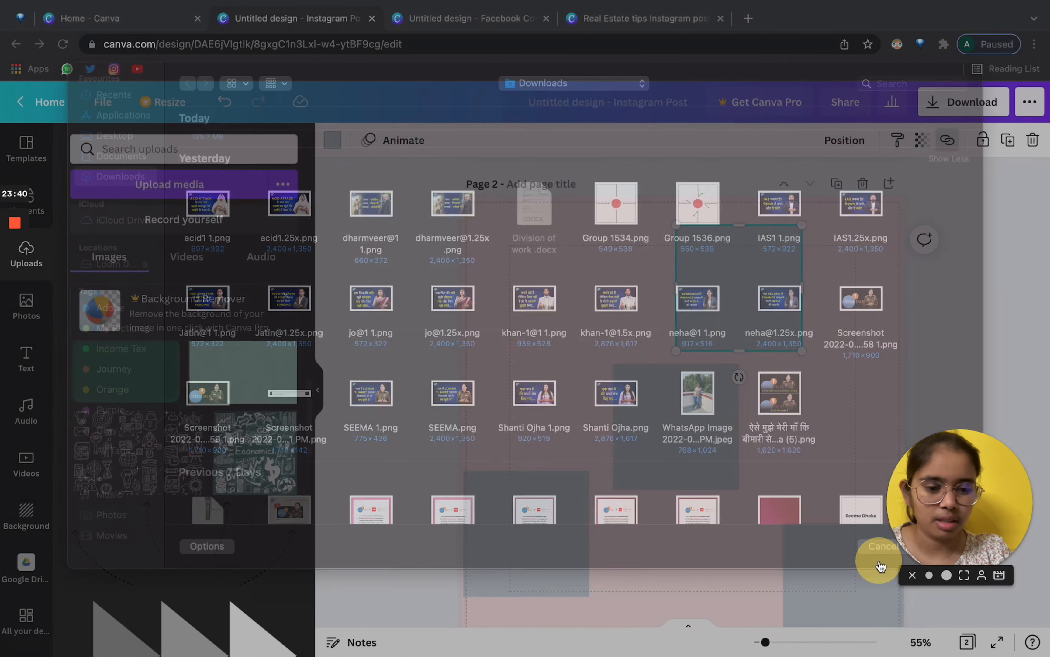
# Open a new browser tab on the Google start page.
pyautogui.scroll(4, 269, 409)
pyautogui.scroll(-4, 270, 413)
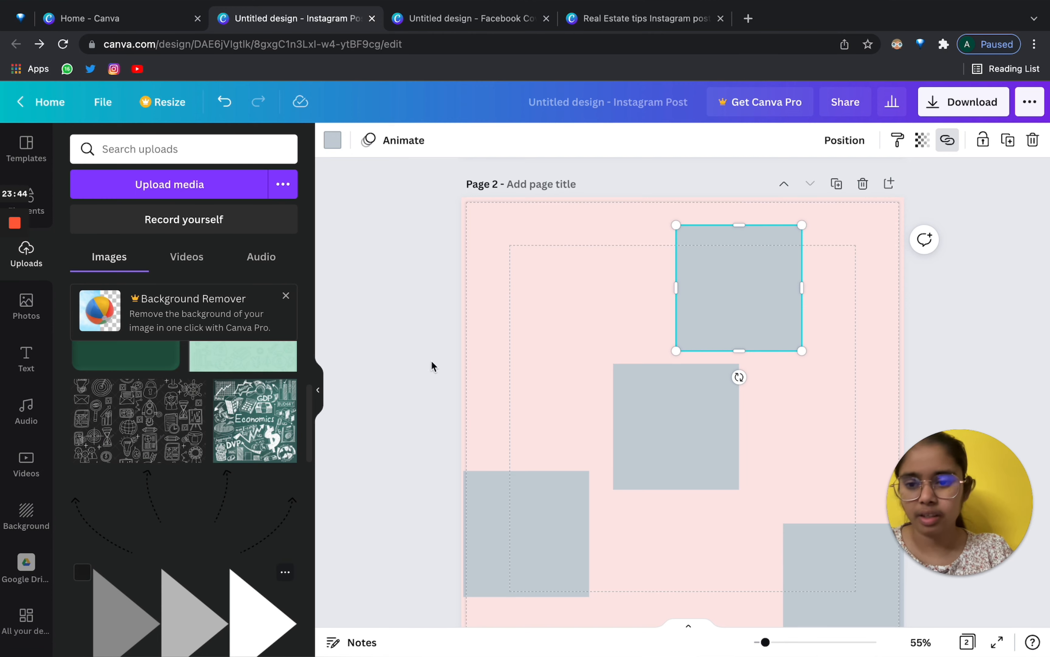
pyautogui.click(749, 18)
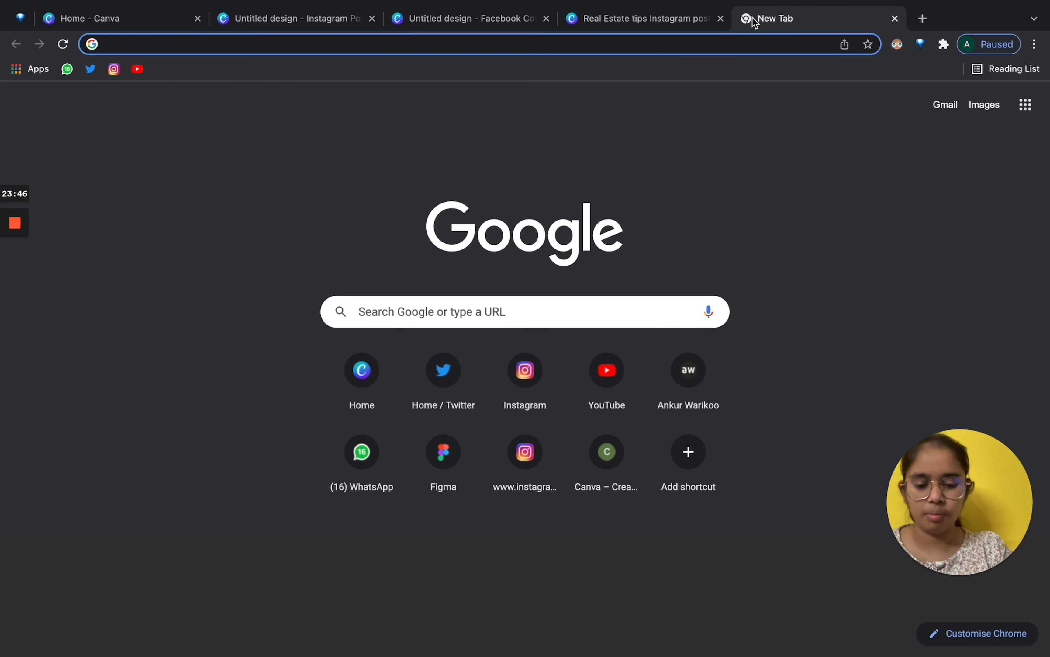
# Search 'mountains', open the Taurus Mountains image result, and copy that image.
pyautogui.write('mounta')
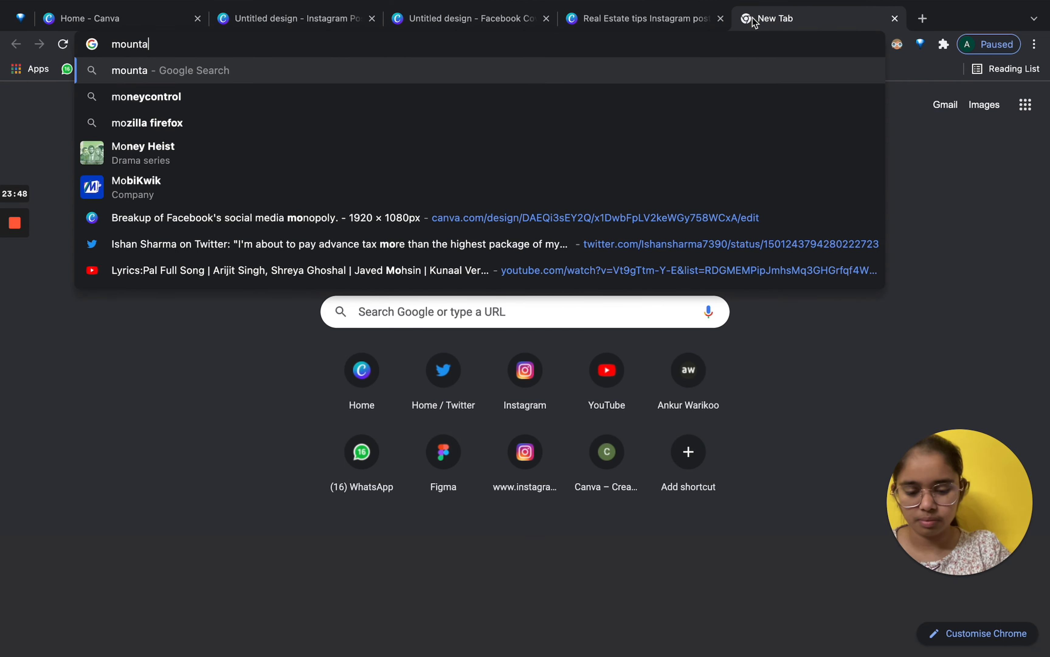
pyautogui.write('ins')
pyautogui.press('Return')
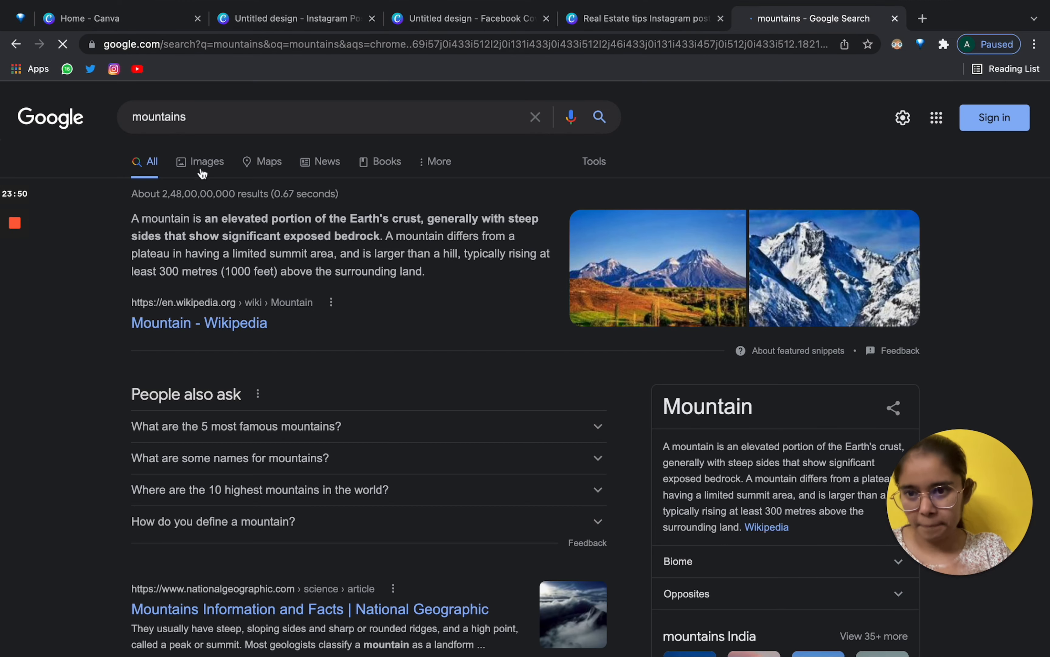
pyautogui.click(201, 160)
pyautogui.rightClick(265, 311)
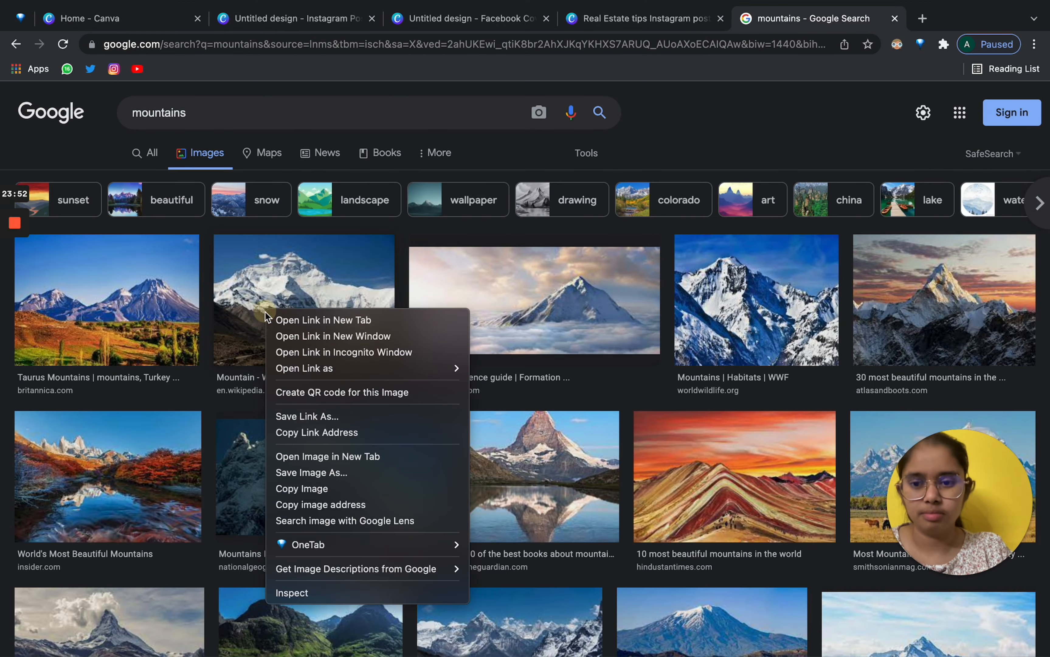
pyautogui.click(131, 308)
pyautogui.click(133, 311)
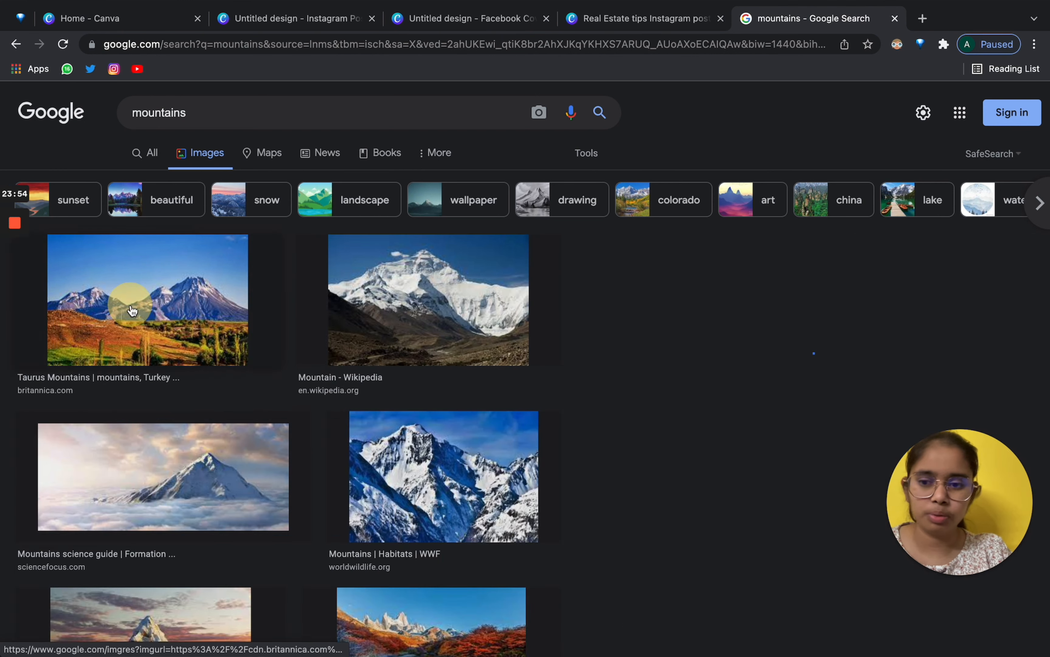
pyautogui.rightClick(774, 243)
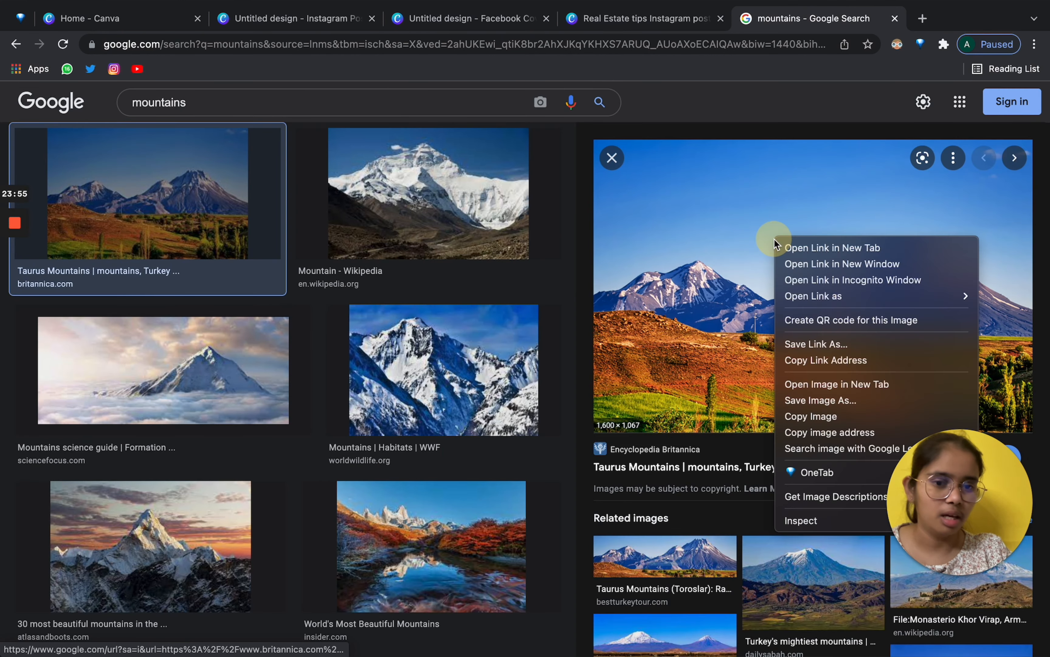
pyautogui.click(827, 417)
# Paste the copied mountain image onto page 2 of the Instagram Post design.
pyautogui.click(410, 16)
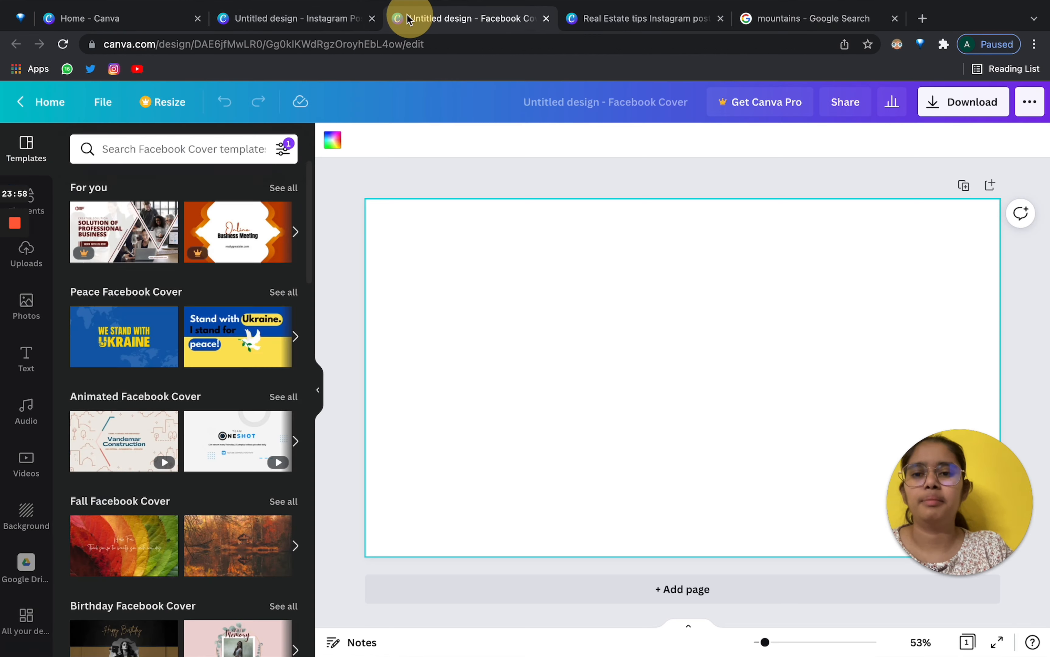
pyautogui.click(265, 17)
pyautogui.click(549, 298)
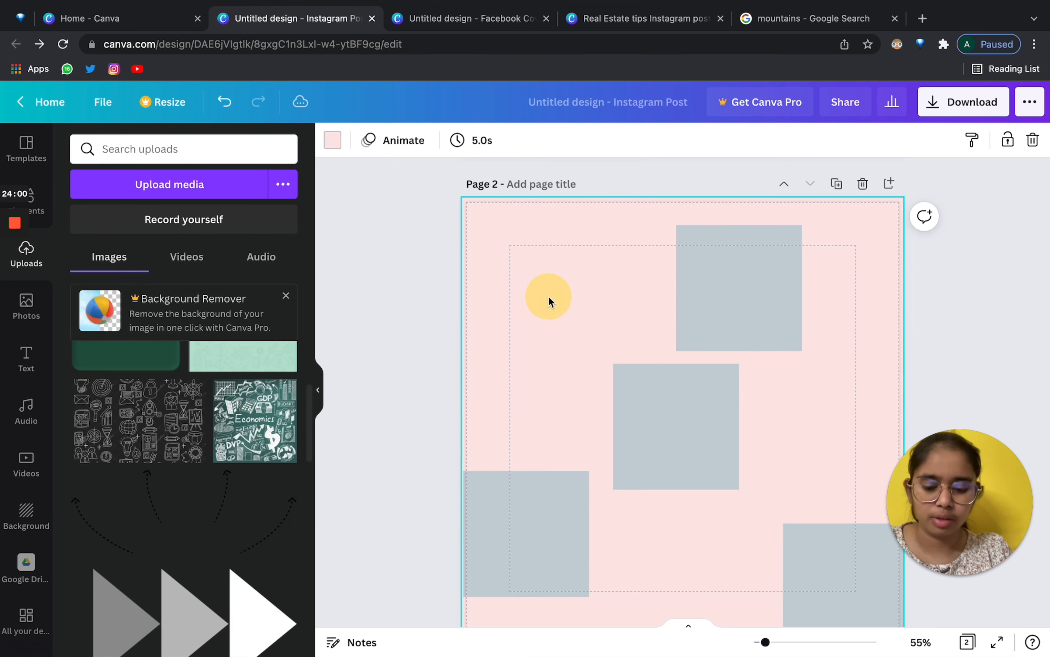
pyautogui.hotkey('ctrl', 'v')
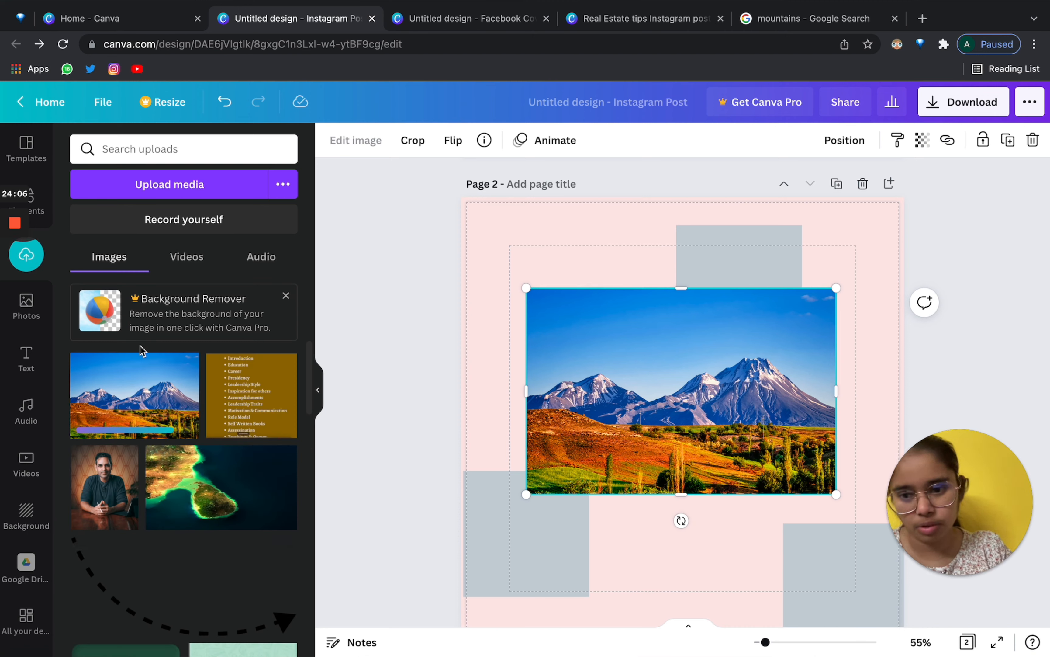
# Save the Taurus Mountains image from Google to the computer.
pyautogui.click(834, 6)
pyautogui.rightClick(829, 255)
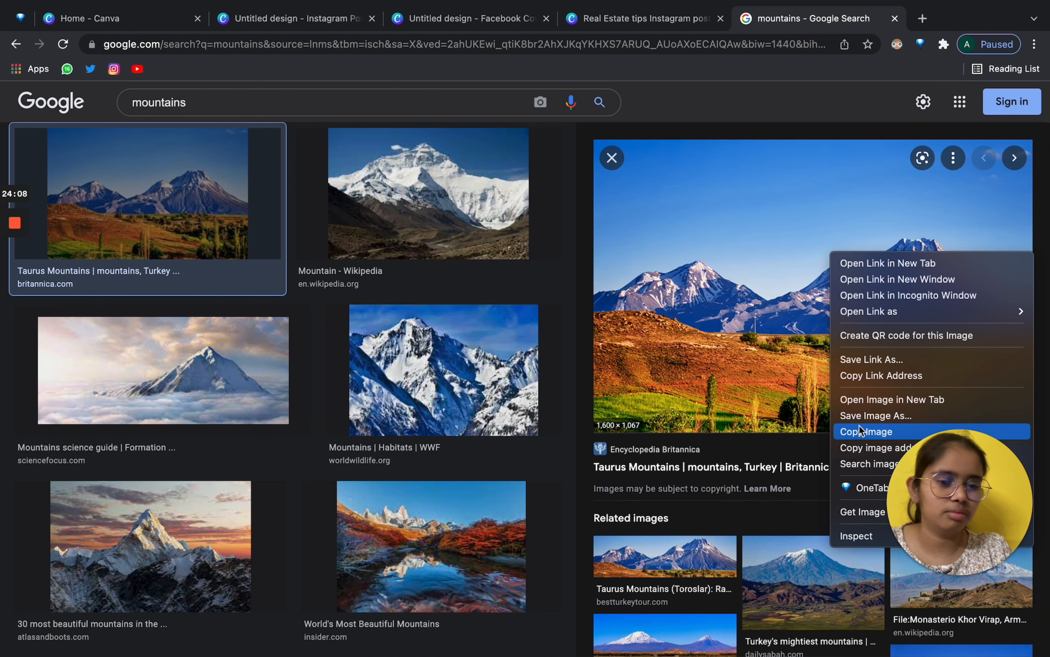
pyautogui.click(854, 416)
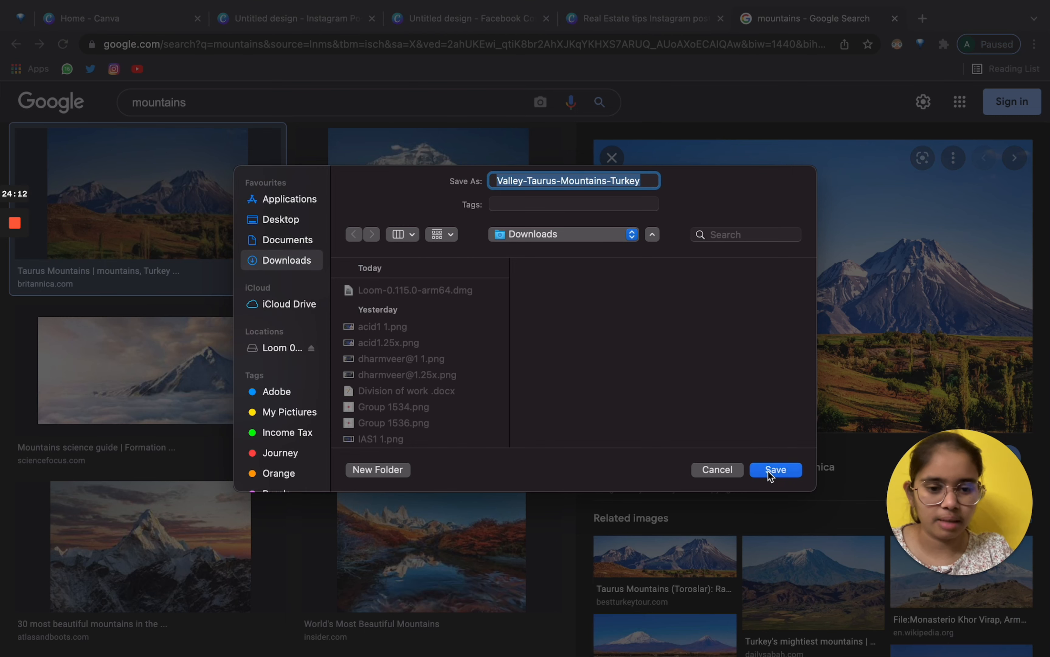
pyautogui.click(768, 471)
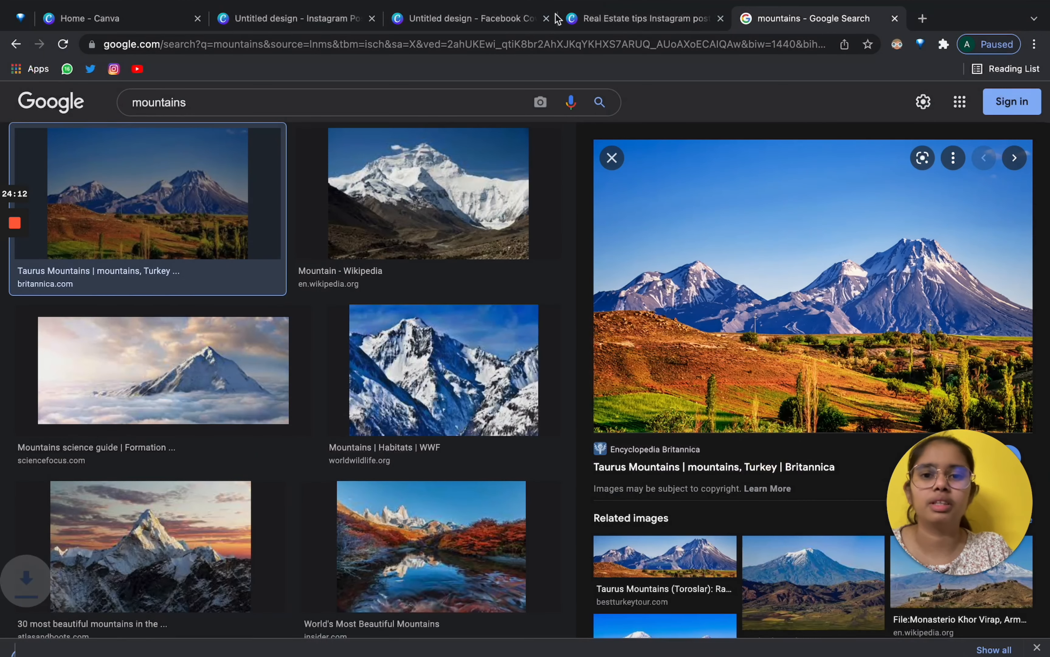
# Upload the downloaded mountain jpeg into Uploads and delete the pasted image from the page.
pyautogui.click(632, 17)
pyautogui.click(298, 18)
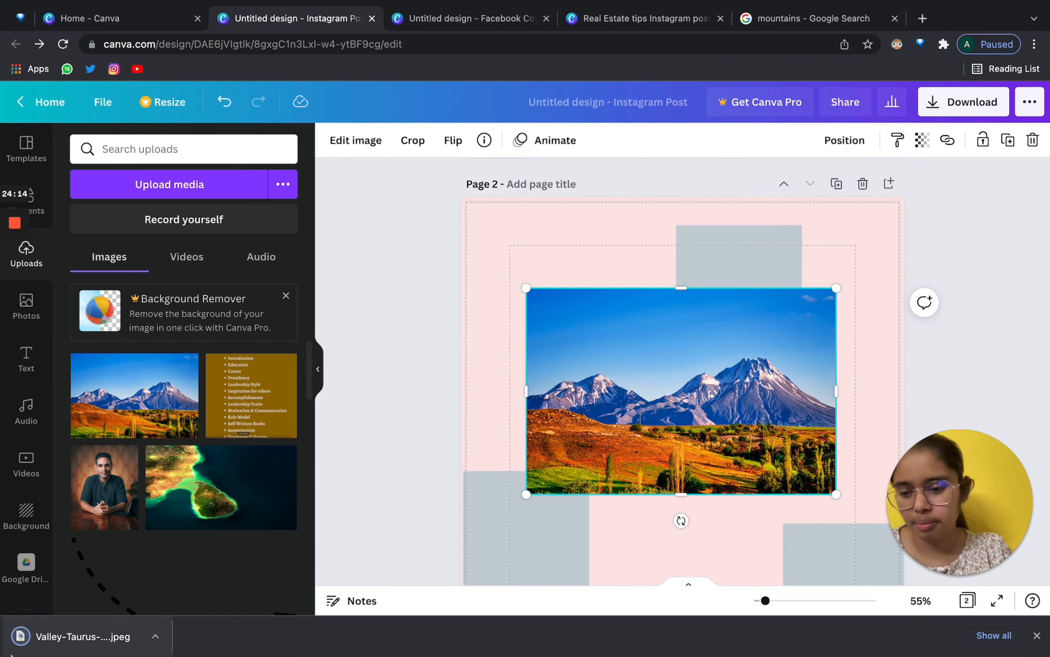
pyautogui.moveTo(82, 637); pyautogui.dragTo(278, 274)
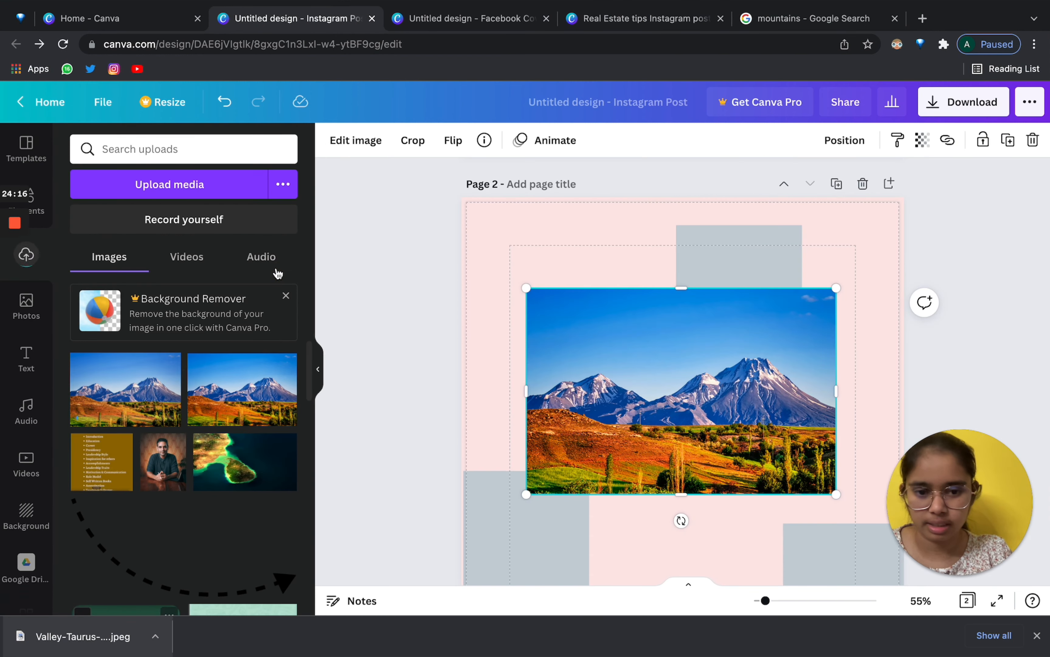
pyautogui.press('Delete')
# Browse the Uploads panel's Videos, Audio and Images tabs.
pyautogui.scroll(-1, 481, 409)
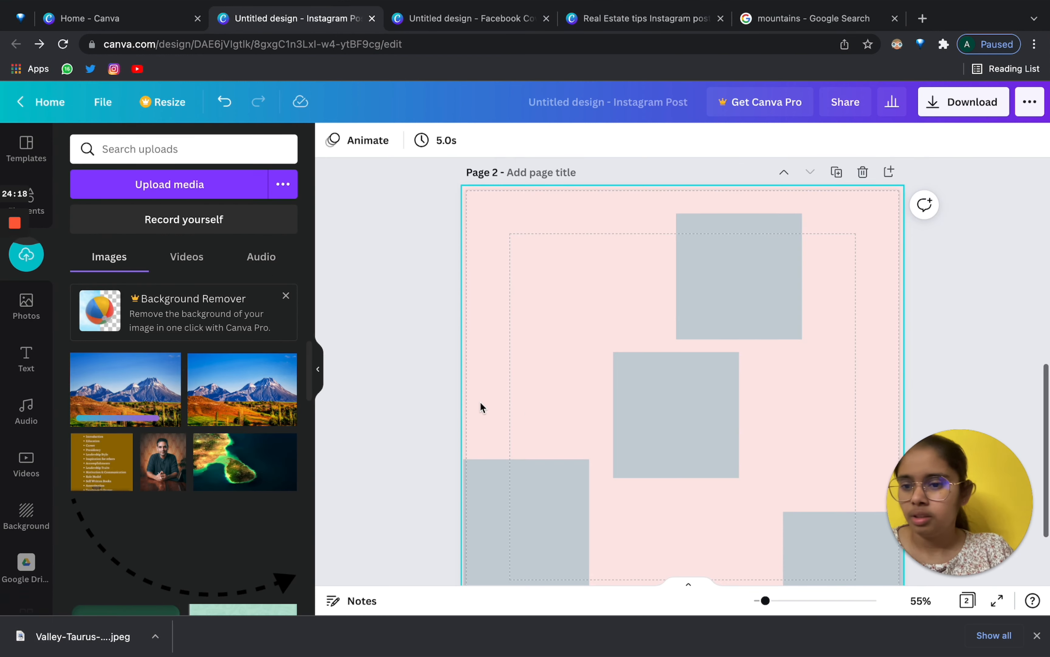
pyautogui.click(187, 257)
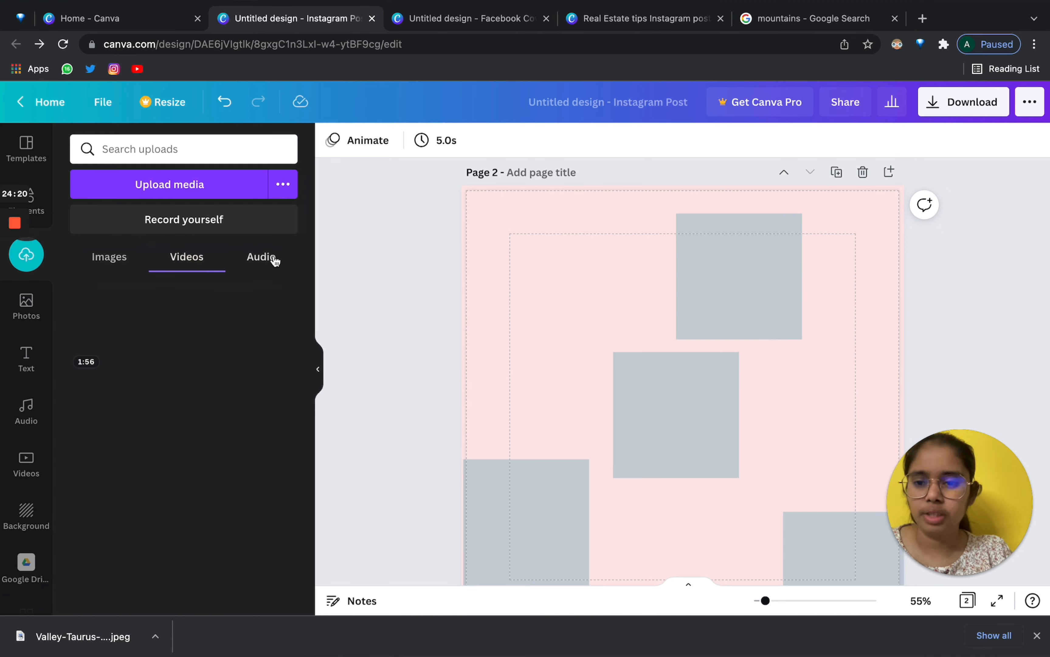
pyautogui.click(262, 256)
pyautogui.click(109, 256)
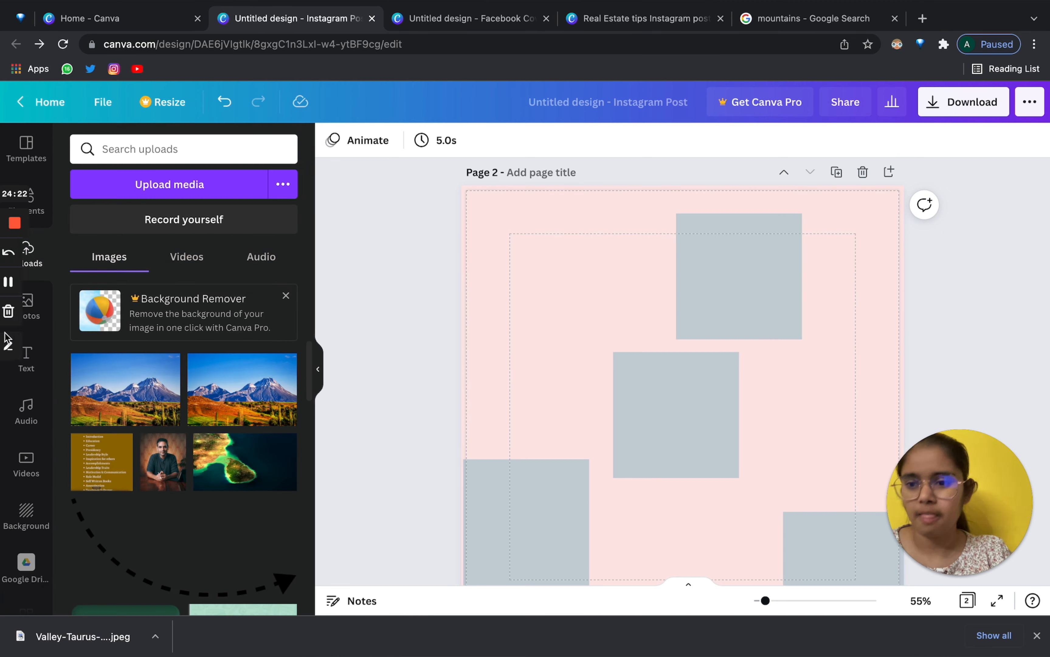
pyautogui.scroll(-5, 229, 429)
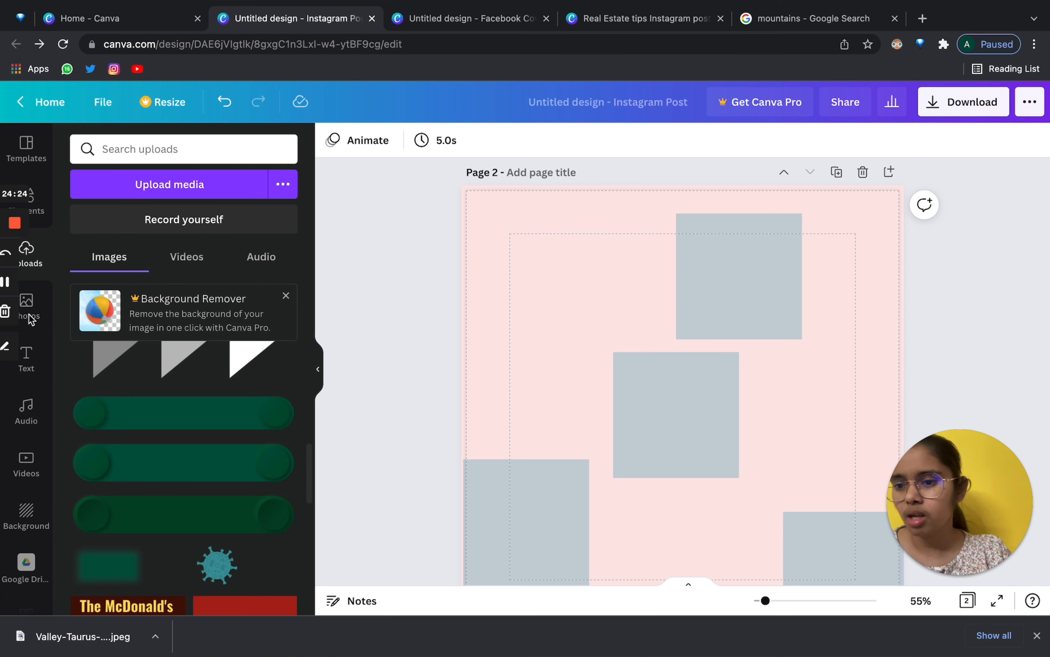
pyautogui.click(11, 311)
pyautogui.click(506, 334)
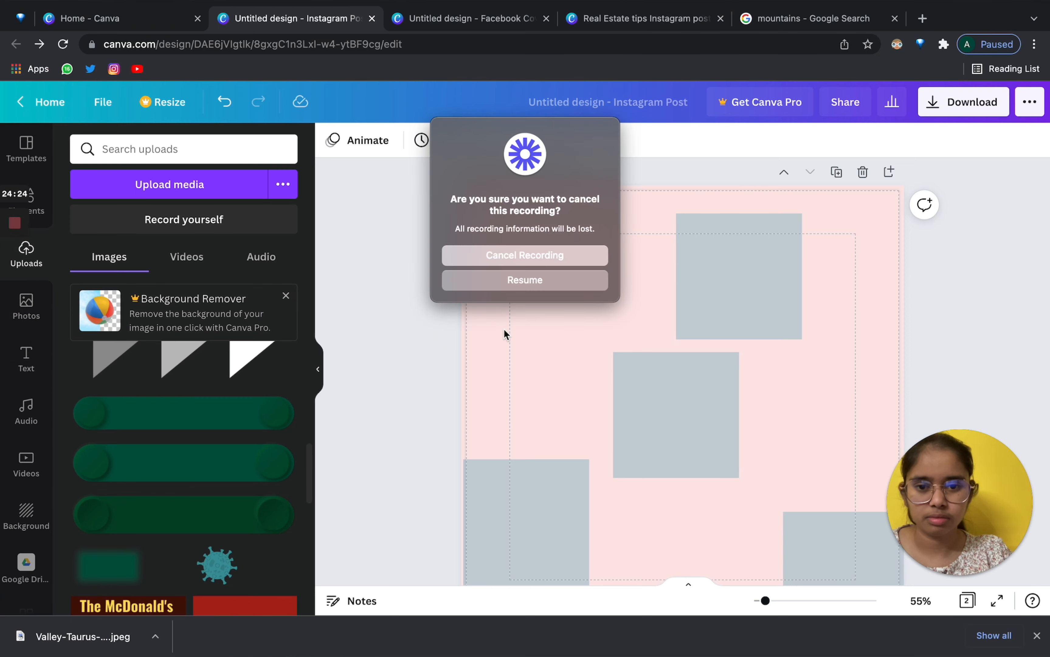
pyautogui.click(516, 281)
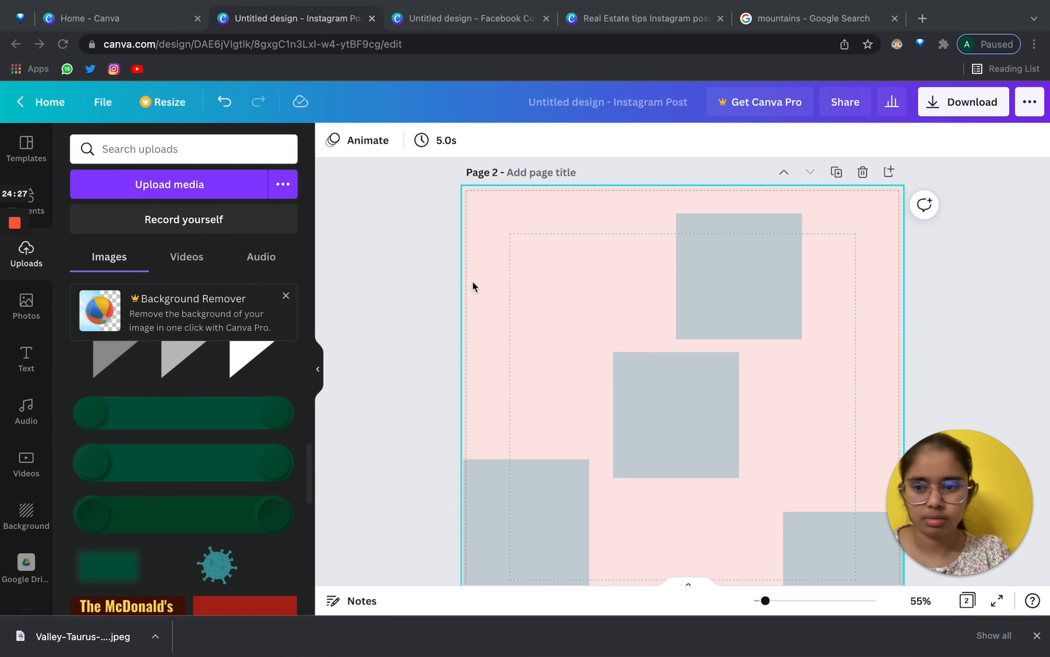
# Delete the four grey squares and add the black-and-white man's portrait from Photos.
pyautogui.click(29, 311)
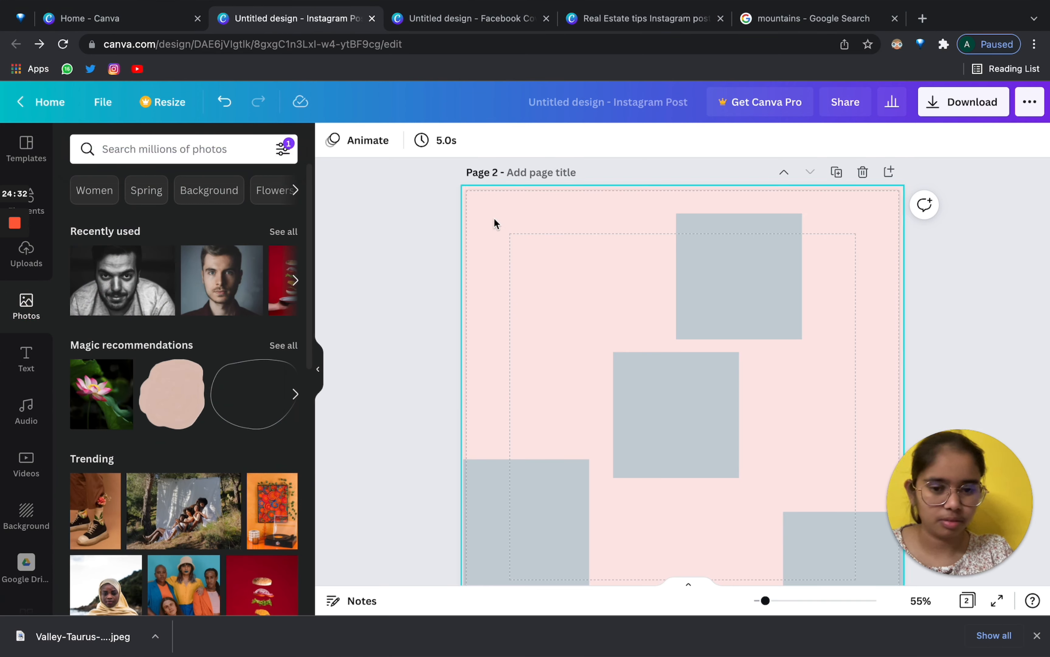
pyautogui.moveTo(495, 223); pyautogui.dragTo(837, 550)
pyautogui.press('Delete')
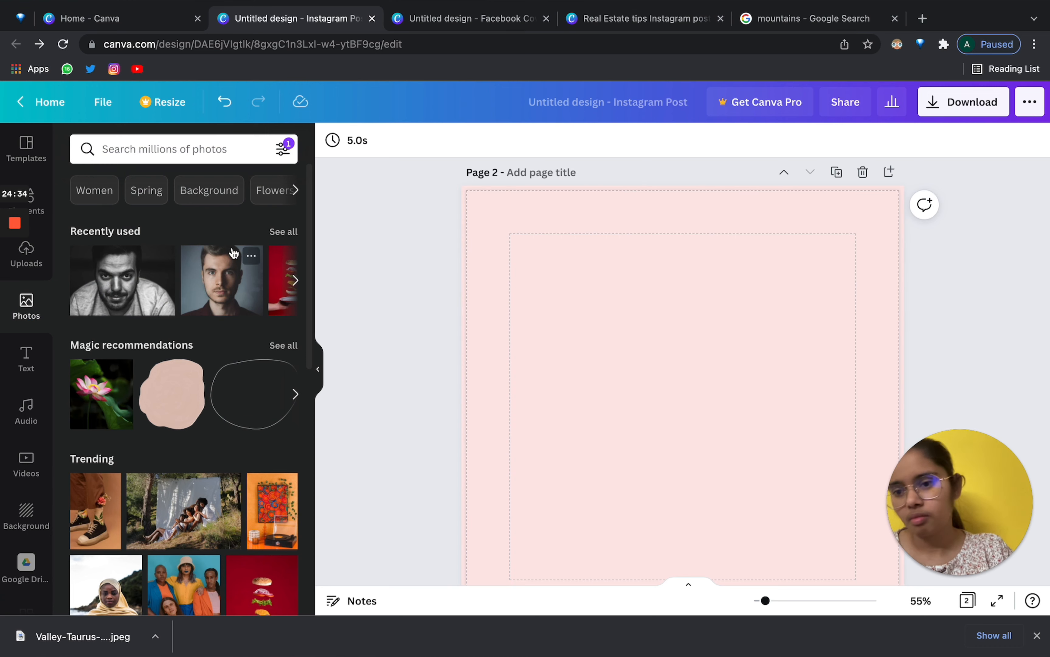
pyautogui.click(139, 272)
pyautogui.moveTo(752, 365); pyautogui.dragTo(745, 369)
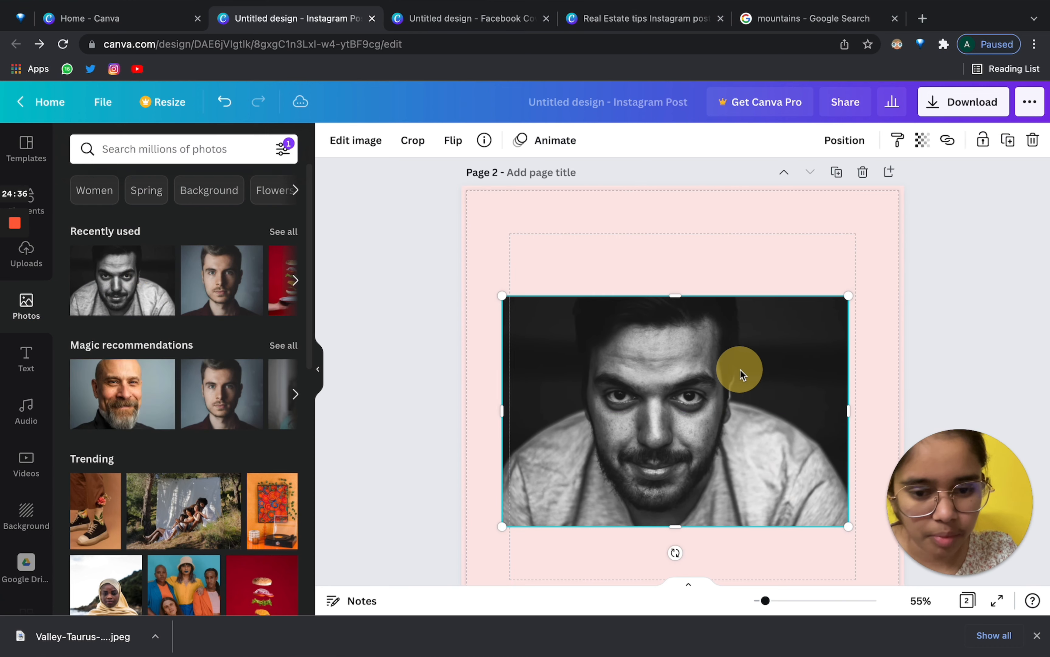
# Open the portrait's shadow effects and move the photo higher on the page.
pyautogui.click(360, 141)
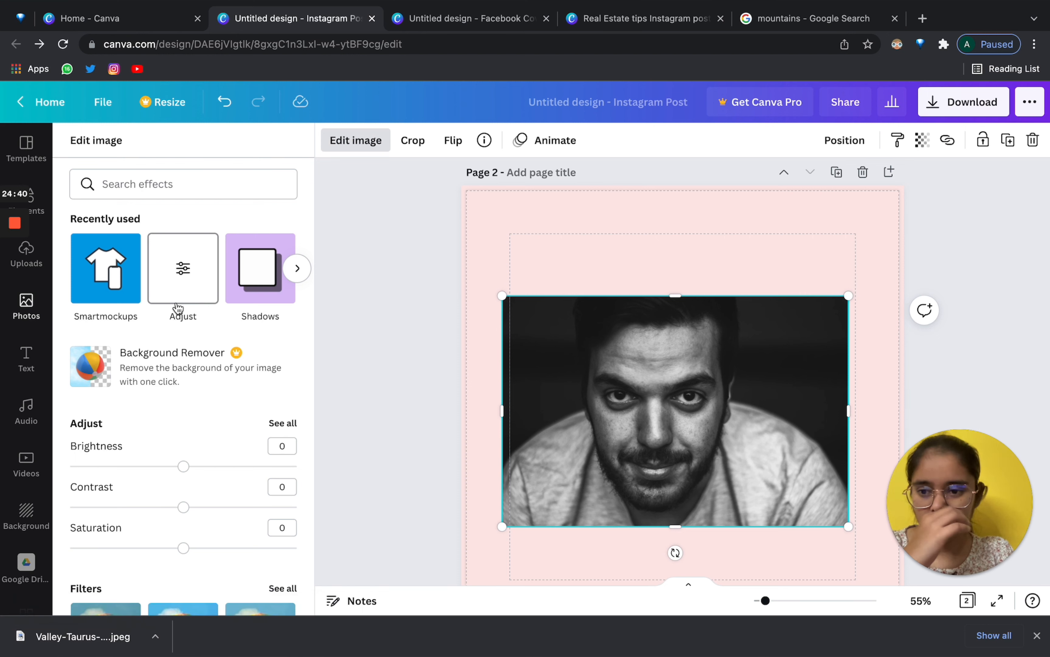
pyautogui.scroll(-1, 588, 357)
pyautogui.moveTo(588, 357)
pyautogui.mouseDown()
pyautogui.moveTo(610, 357)
pyautogui.moveTo(603, 363)
pyautogui.mouseUp()
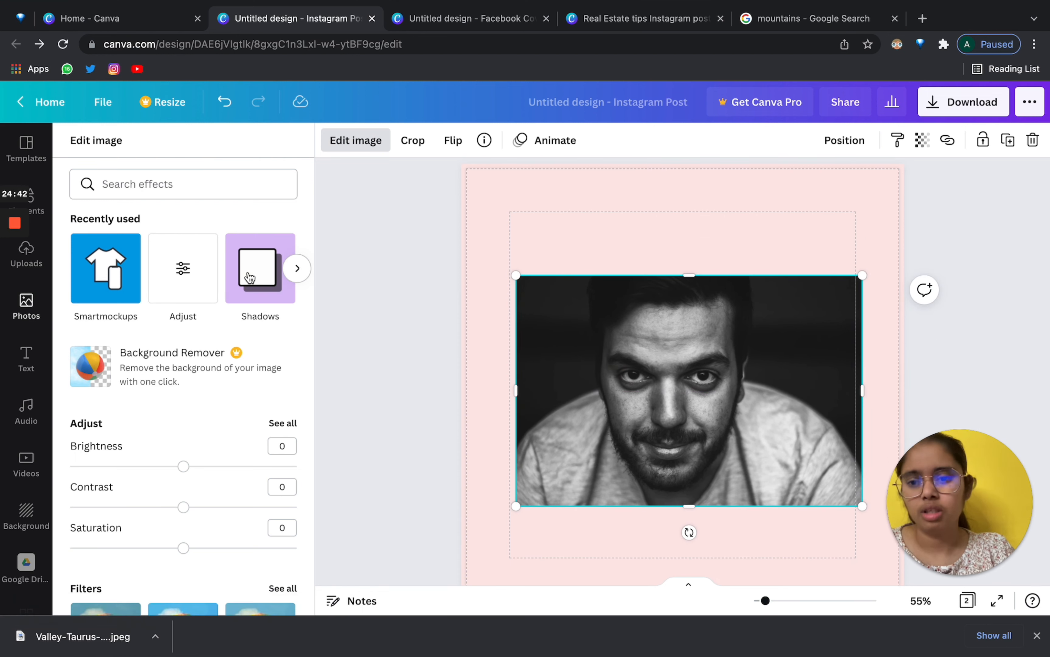
pyautogui.click(260, 268)
pyautogui.moveTo(728, 397); pyautogui.dragTo(727, 367)
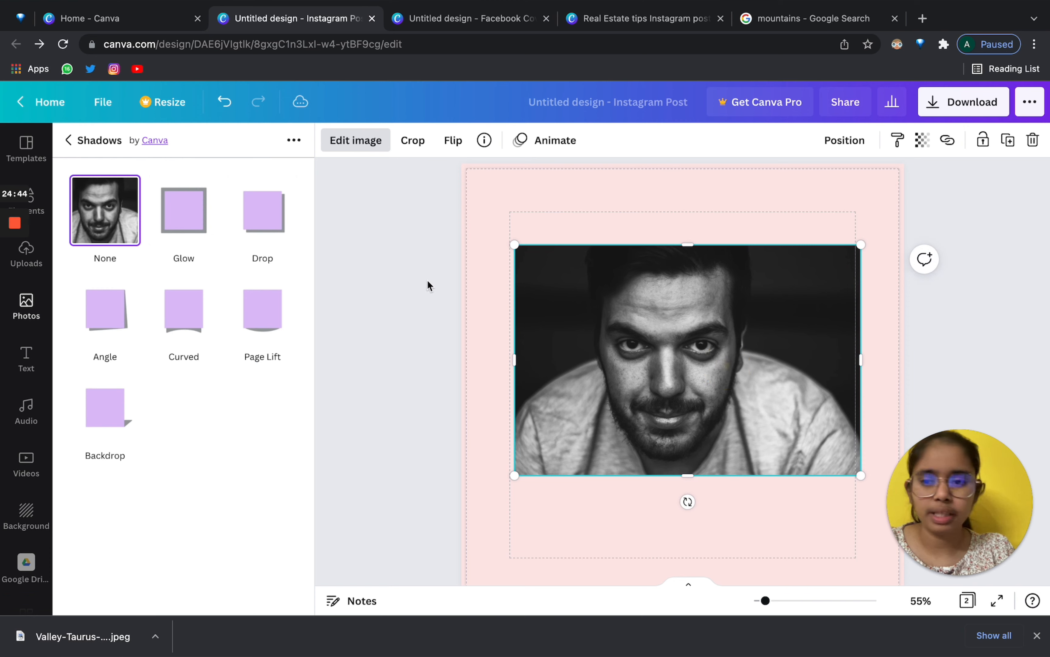
# Try a Drop shadow with more blur, transparency 28, adjusted angle and distance, Bottom-right direction.
pyautogui.click(275, 224)
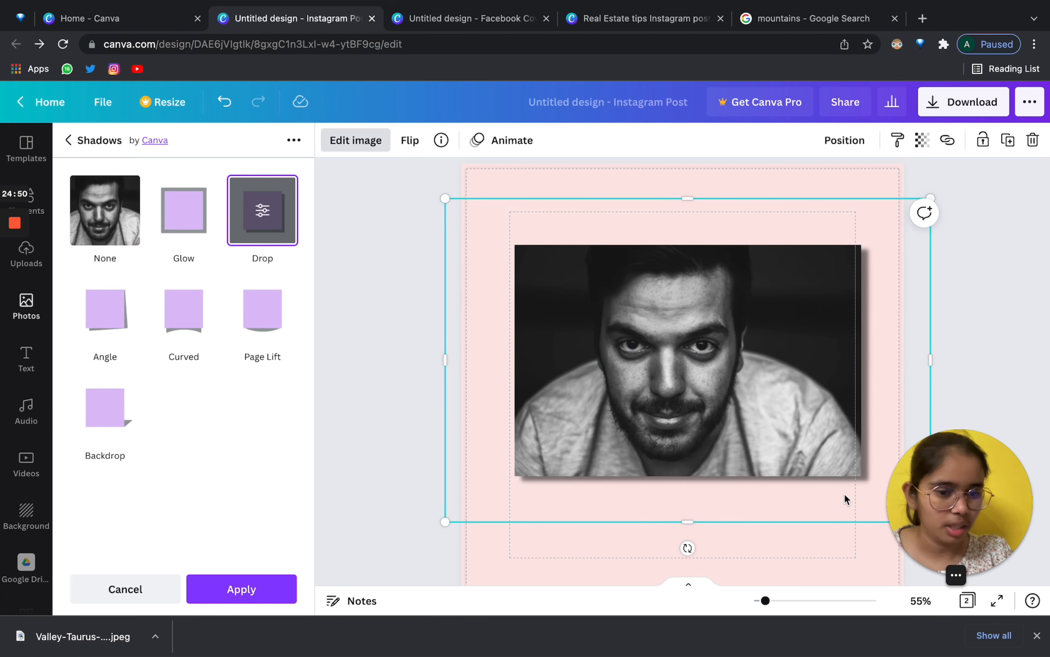
pyautogui.moveTo(764, 601); pyautogui.dragTo(770, 601)
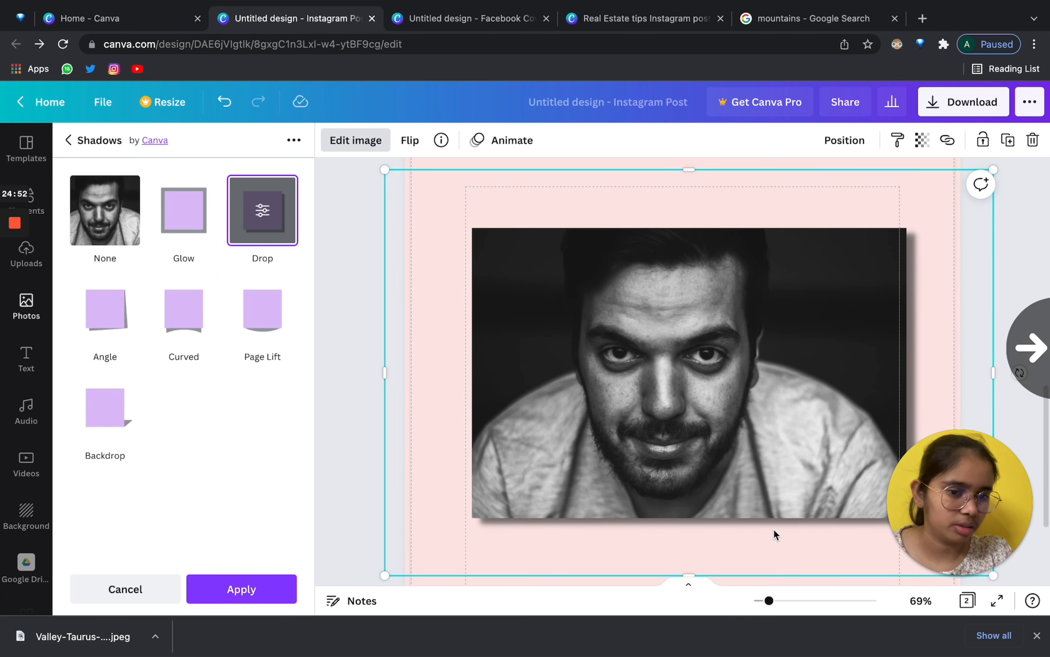
pyautogui.click(267, 211)
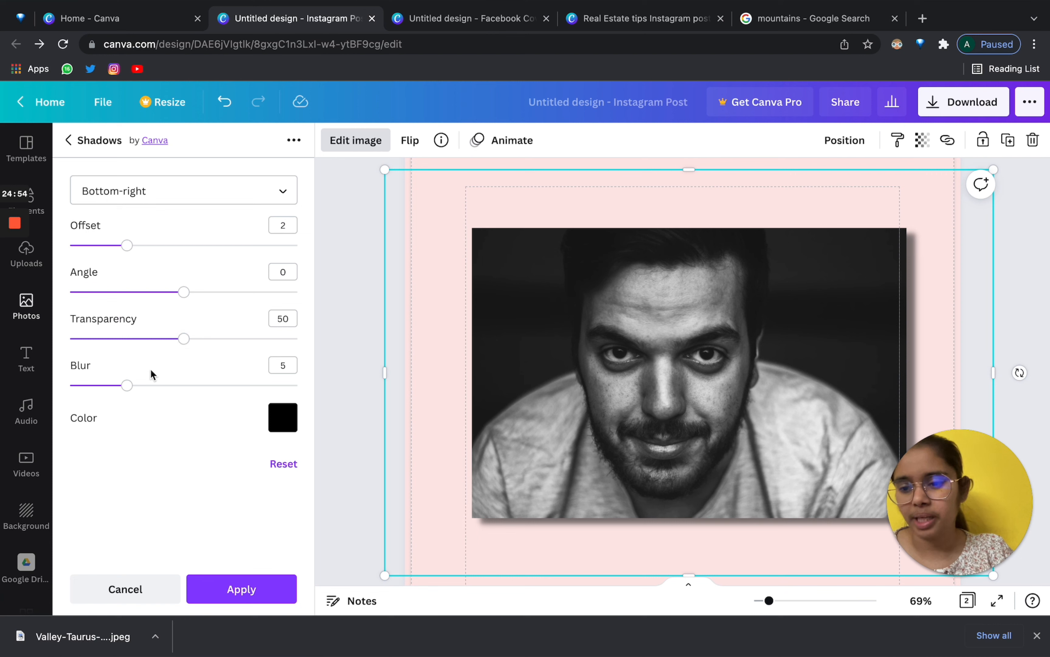
pyautogui.moveTo(127, 386); pyautogui.dragTo(263, 385)
pyautogui.moveTo(185, 338); pyautogui.dragTo(134, 338)
pyautogui.moveTo(185, 294); pyautogui.dragTo(161, 300)
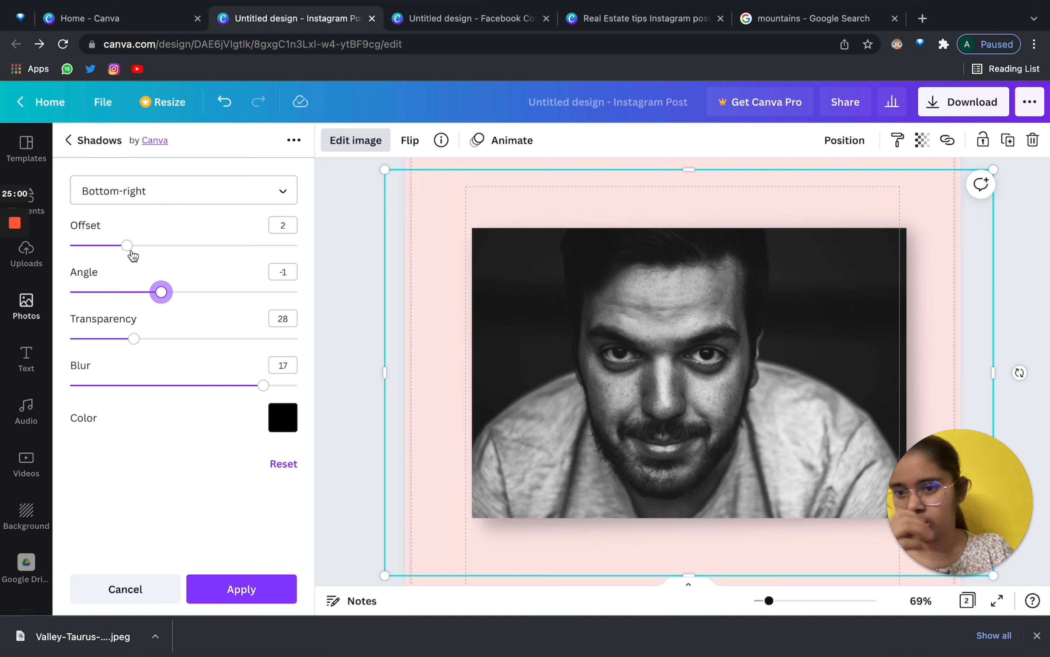
pyautogui.moveTo(129, 254)
pyautogui.mouseDown()
pyautogui.moveTo(272, 251)
pyautogui.moveTo(138, 248)
pyautogui.mouseUp()
pyautogui.click(153, 190)
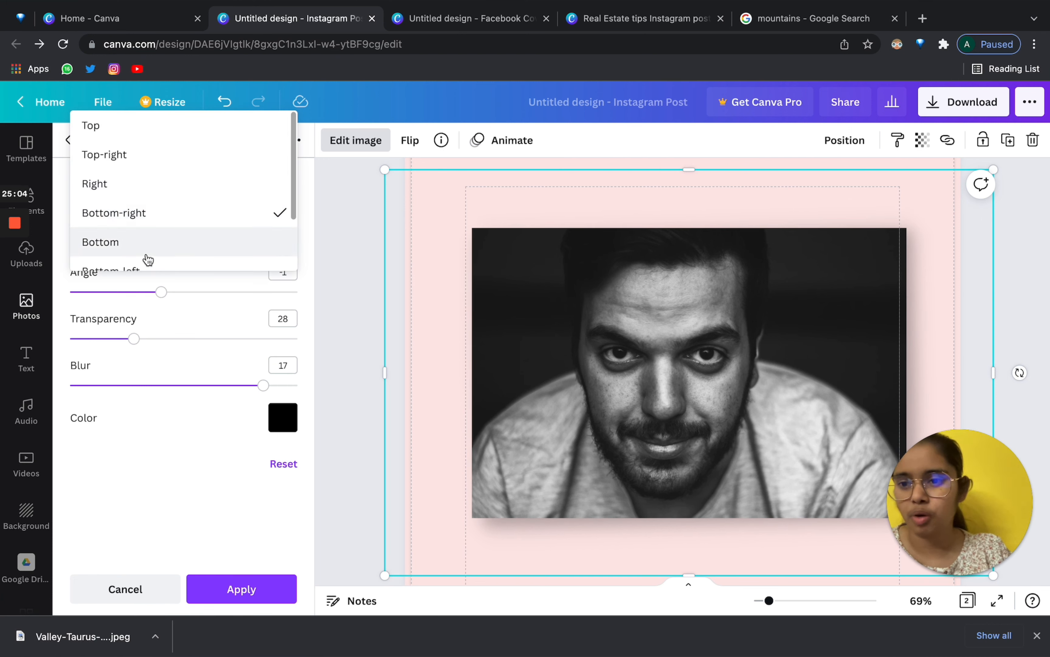
pyautogui.scroll(-3, 145, 261)
pyautogui.scroll(3, 143, 243)
pyautogui.click(177, 459)
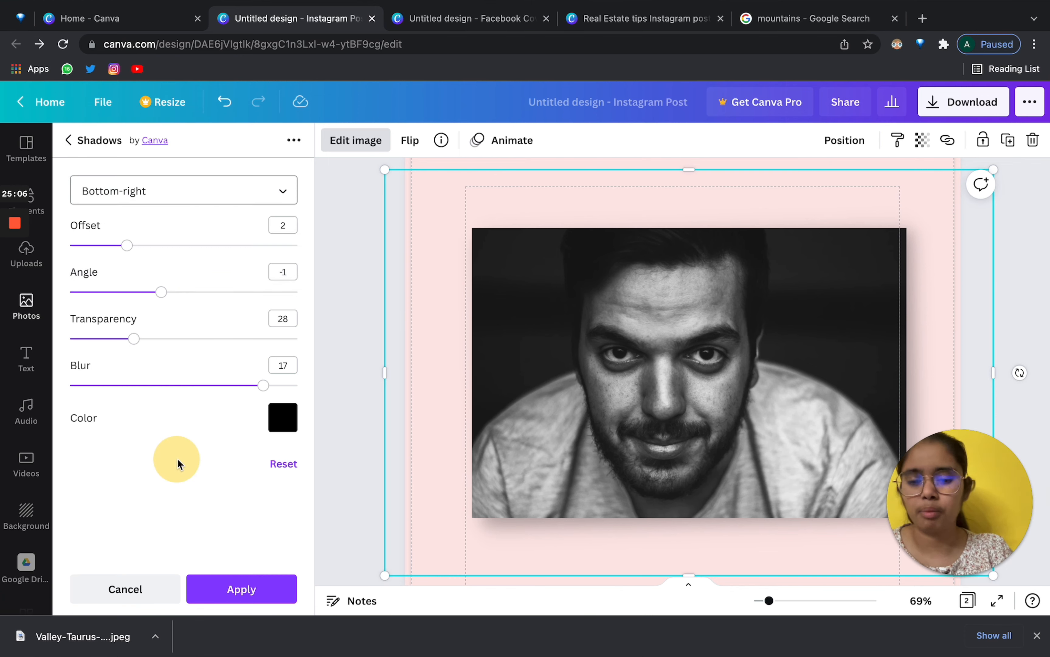
# Switch to a Curved shadow with blur 15 and transparency 20.
pyautogui.click(70, 141)
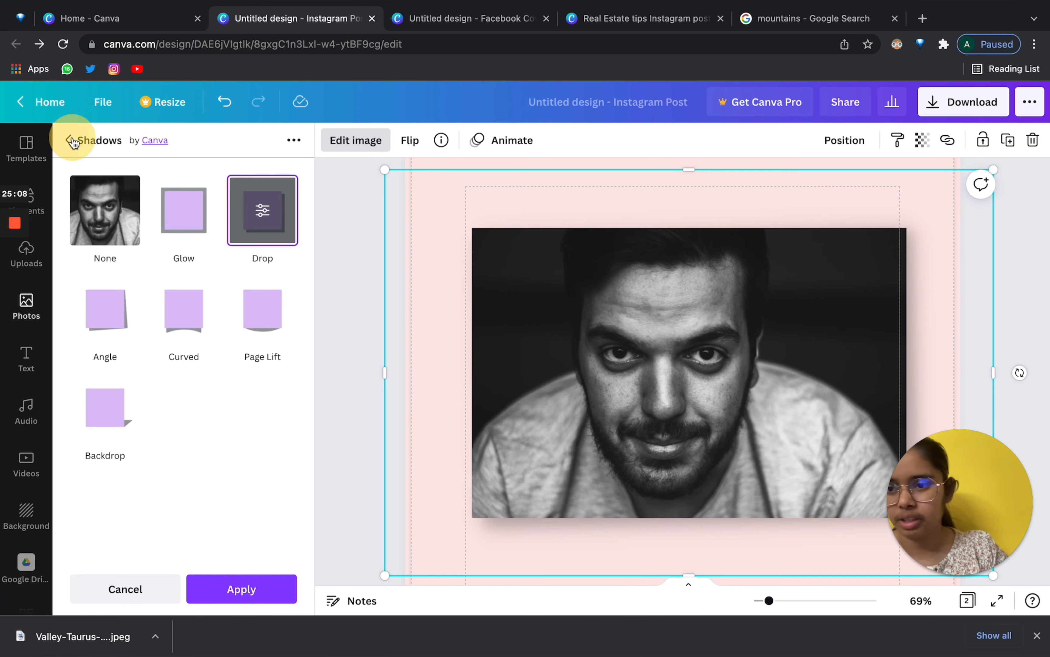
pyautogui.click(183, 318)
pyautogui.scroll(-4, 572, 468)
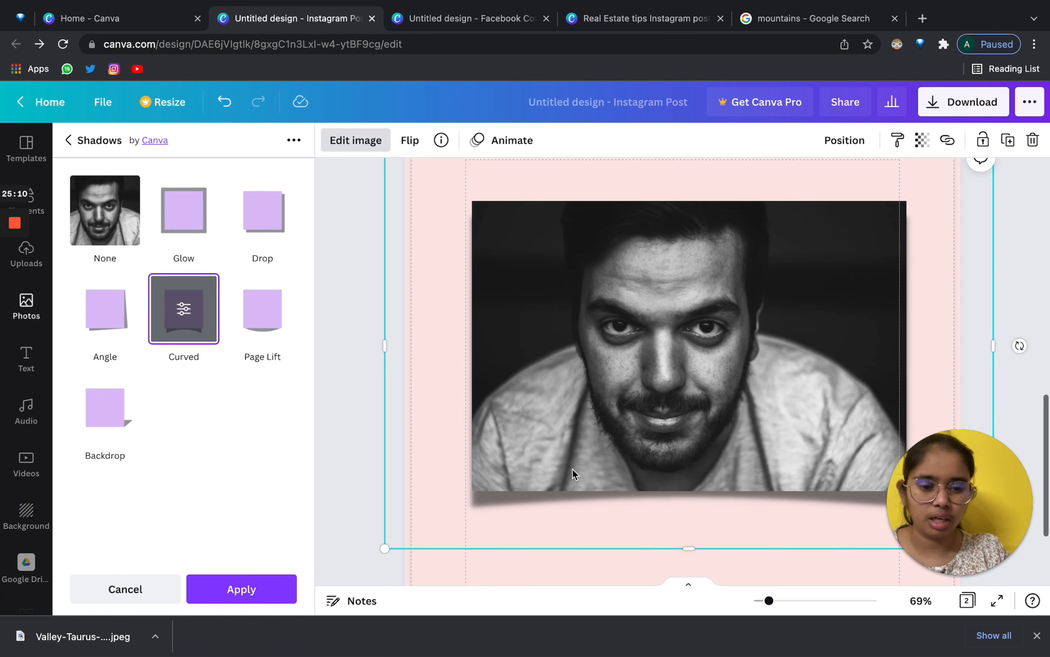
pyautogui.click(183, 310)
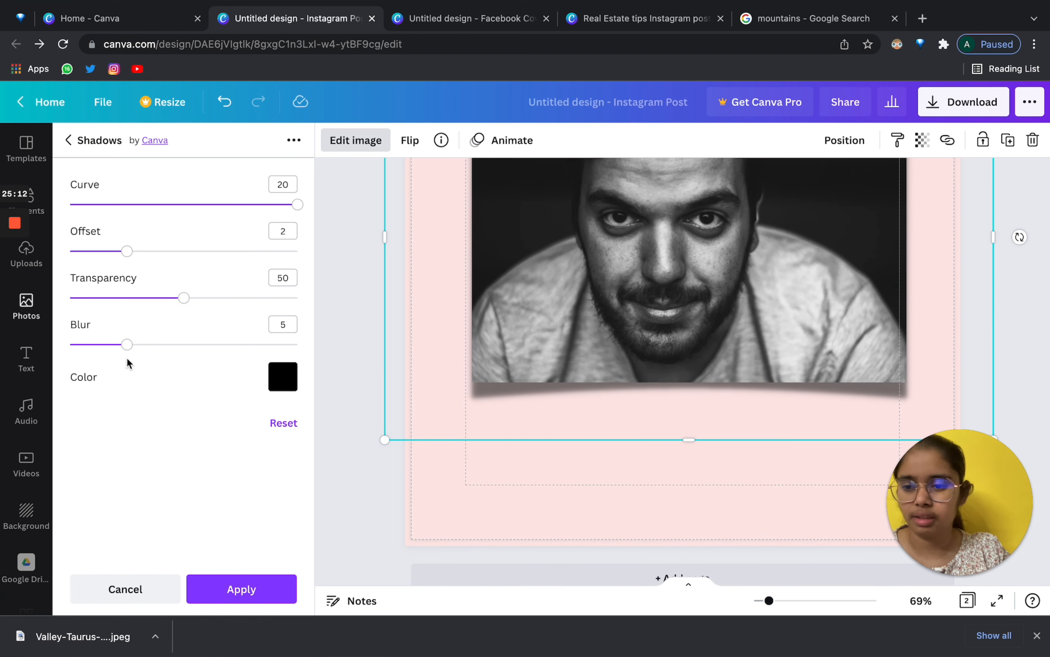
pyautogui.moveTo(127, 345); pyautogui.dragTo(240, 344)
pyautogui.click(117, 298)
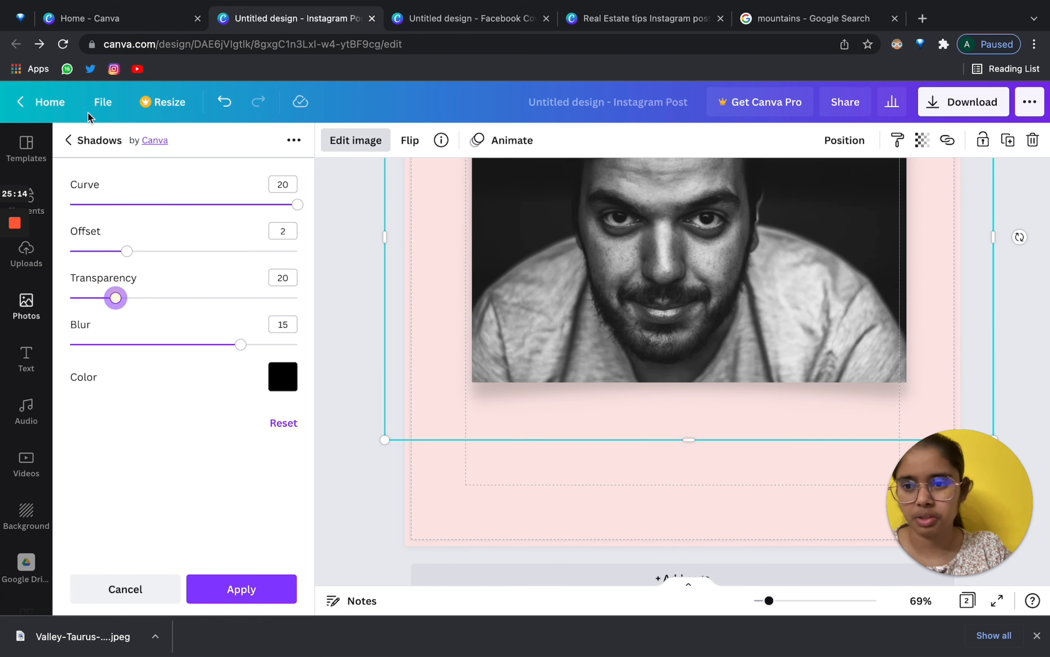
pyautogui.click(66, 141)
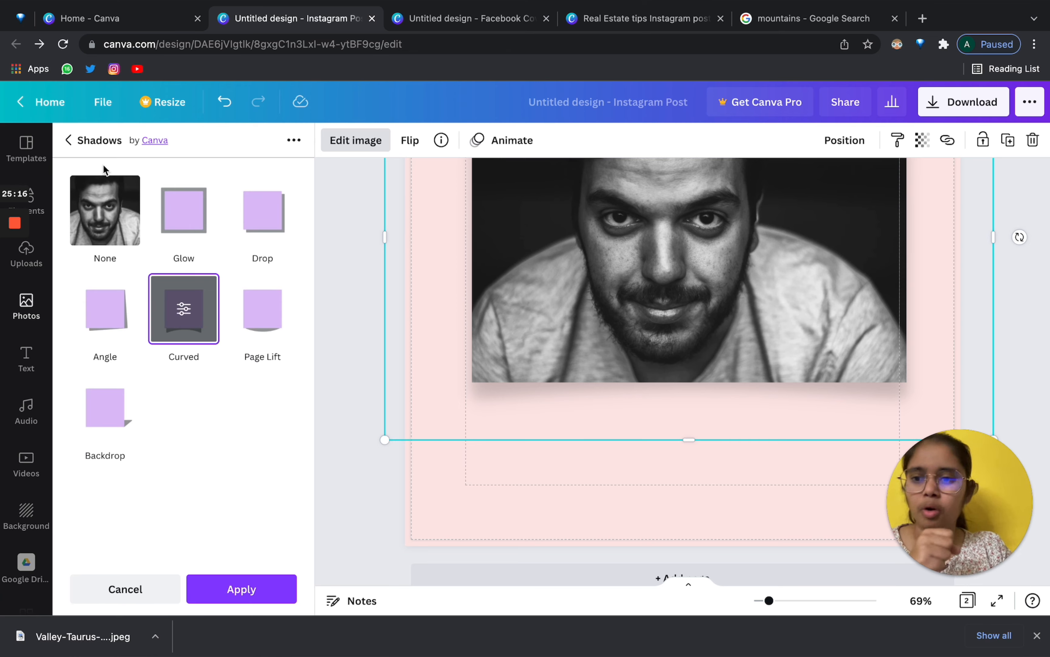
pyautogui.click(69, 141)
pyautogui.scroll(5, 191, 291)
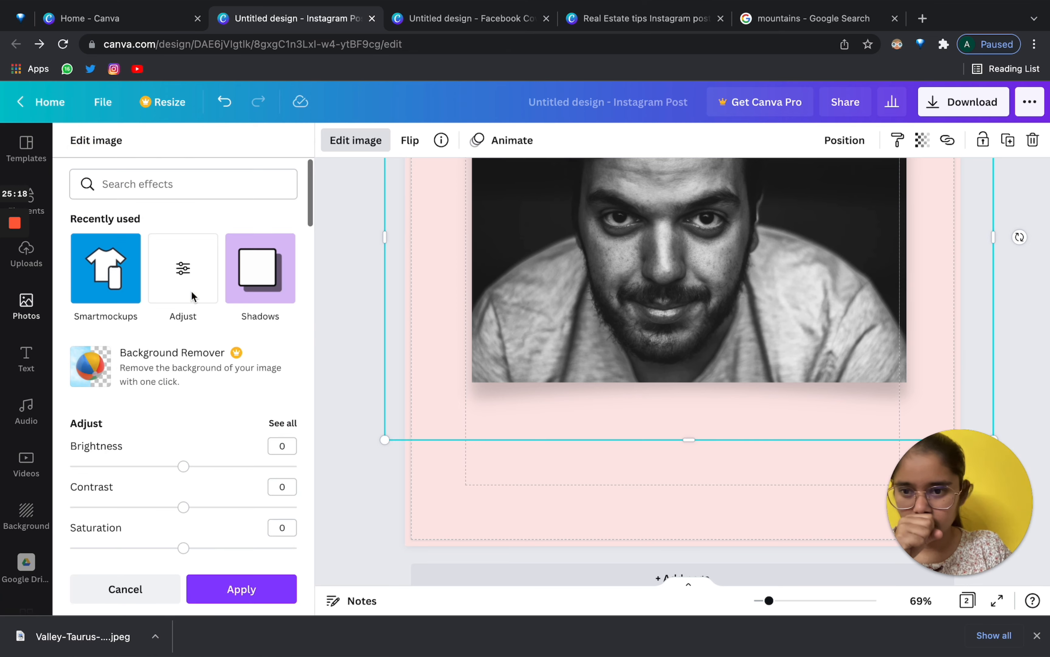
# Adjust the portrait to Brightness 4 and Blur 3.
pyautogui.click(191, 267)
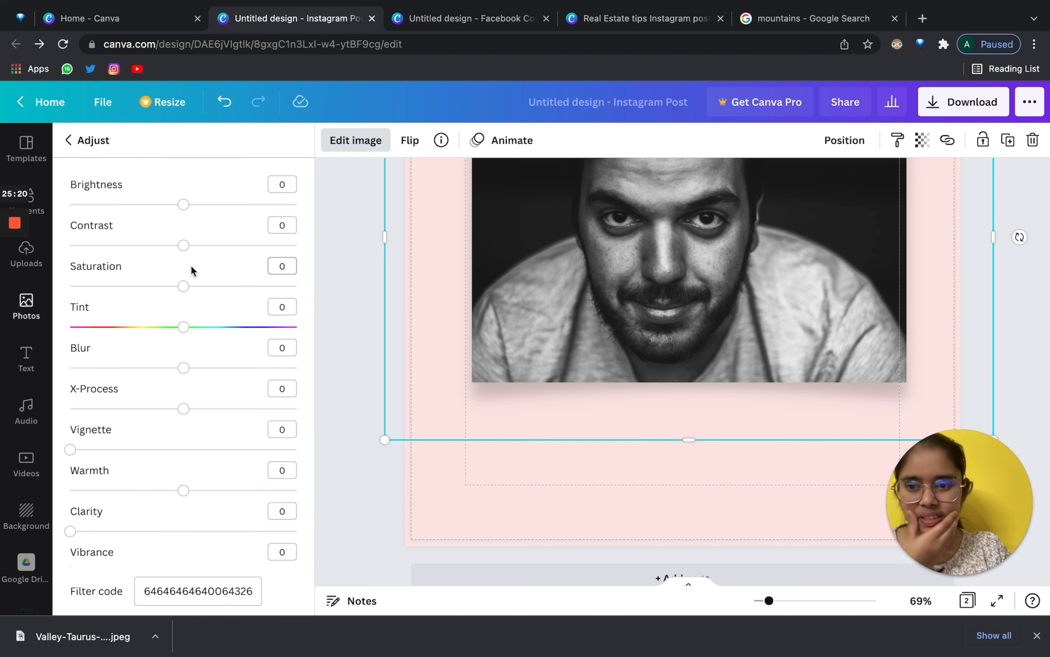
pyautogui.scroll(3, 834, 365)
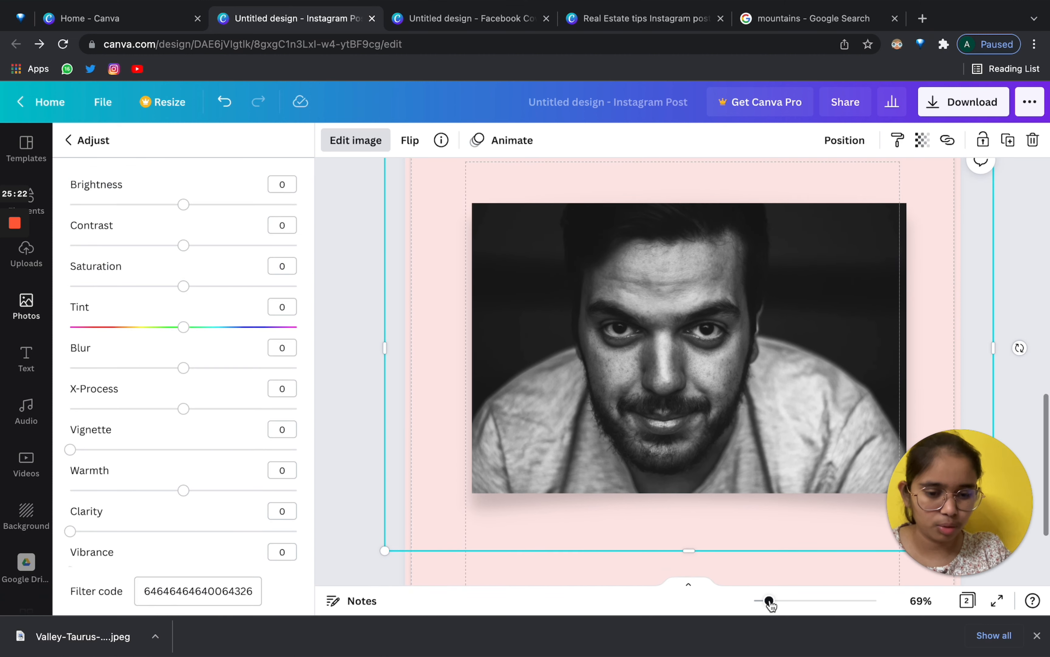
pyautogui.moveTo(769, 602); pyautogui.dragTo(766, 602)
pyautogui.scroll(-1, 681, 377)
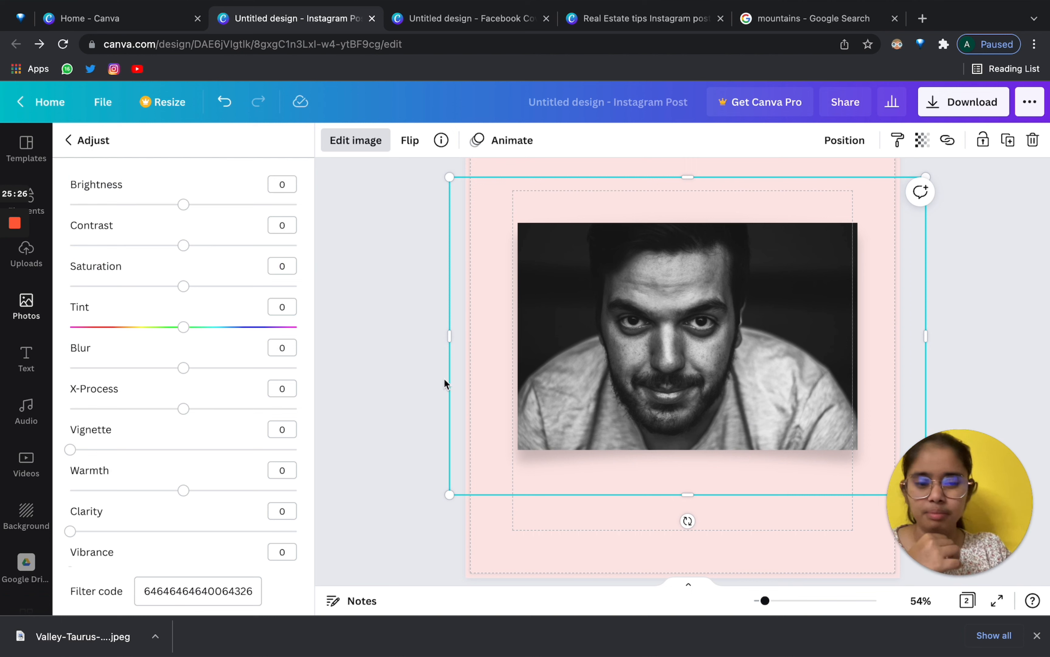
pyautogui.moveTo(183, 204)
pyautogui.mouseDown()
pyautogui.moveTo(211, 203)
pyautogui.moveTo(188, 204)
pyautogui.mouseUp()
pyautogui.moveTo(210, 251); pyautogui.dragTo(188, 246)
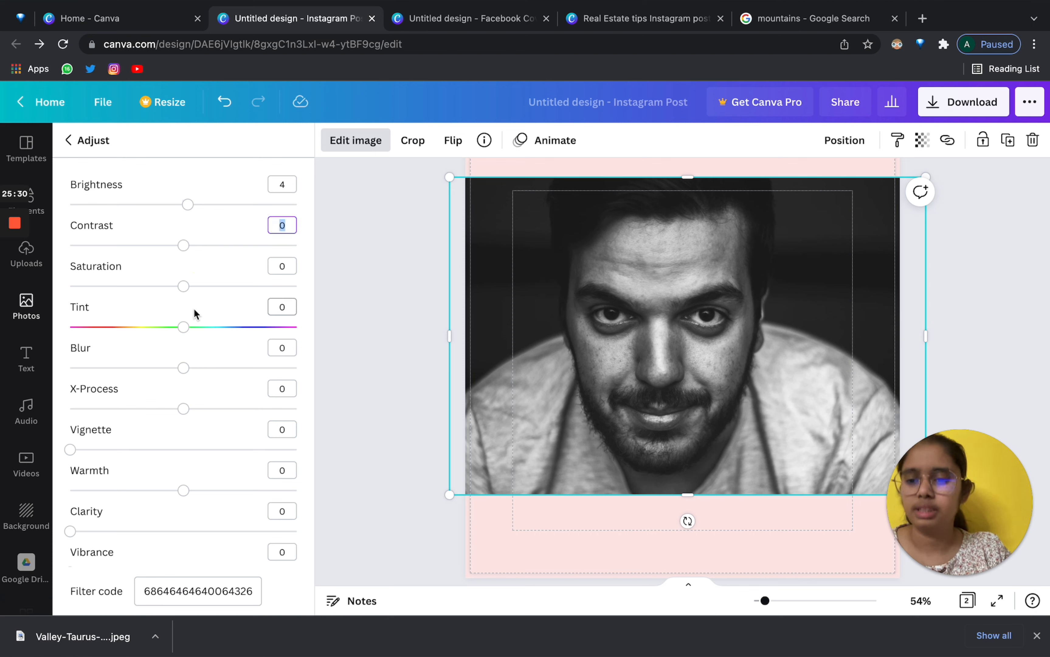
pyautogui.click(183, 292)
pyautogui.moveTo(183, 368)
pyautogui.mouseDown()
pyautogui.moveTo(246, 368)
pyautogui.moveTo(191, 369)
pyautogui.mouseUp()
pyautogui.scroll(-4, 188, 372)
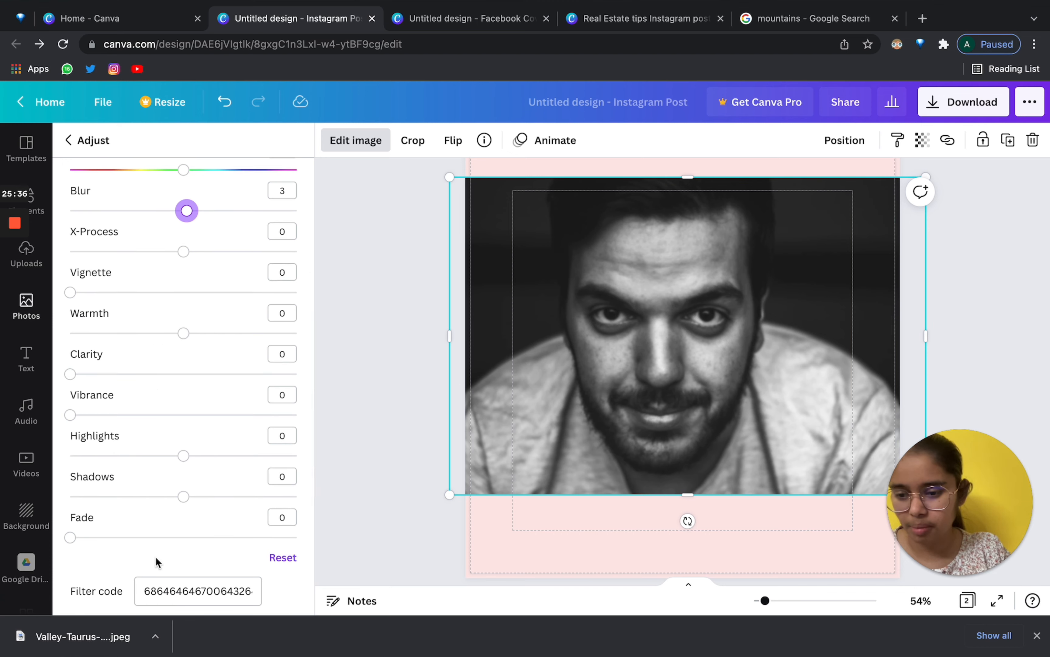
pyautogui.scroll(4, 158, 556)
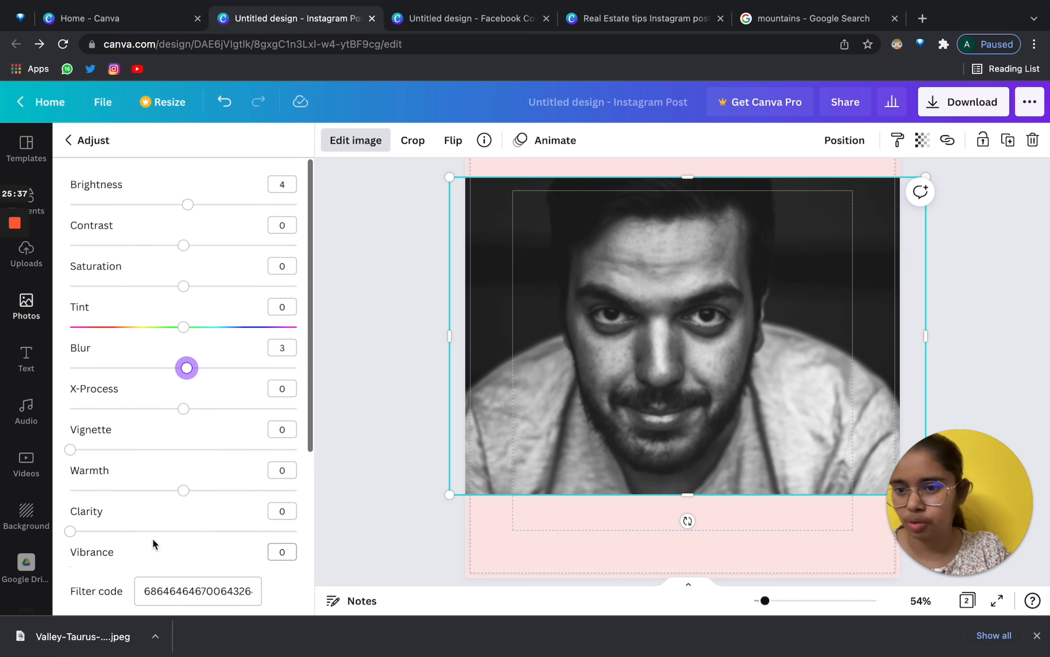
# Shrink the portrait by dragging its corners so it sits smaller and lower on the page.
pyautogui.click(71, 148)
pyautogui.moveTo(450, 176); pyautogui.dragTo(548, 241)
pyautogui.moveTo(716, 339); pyautogui.dragTo(682, 339)
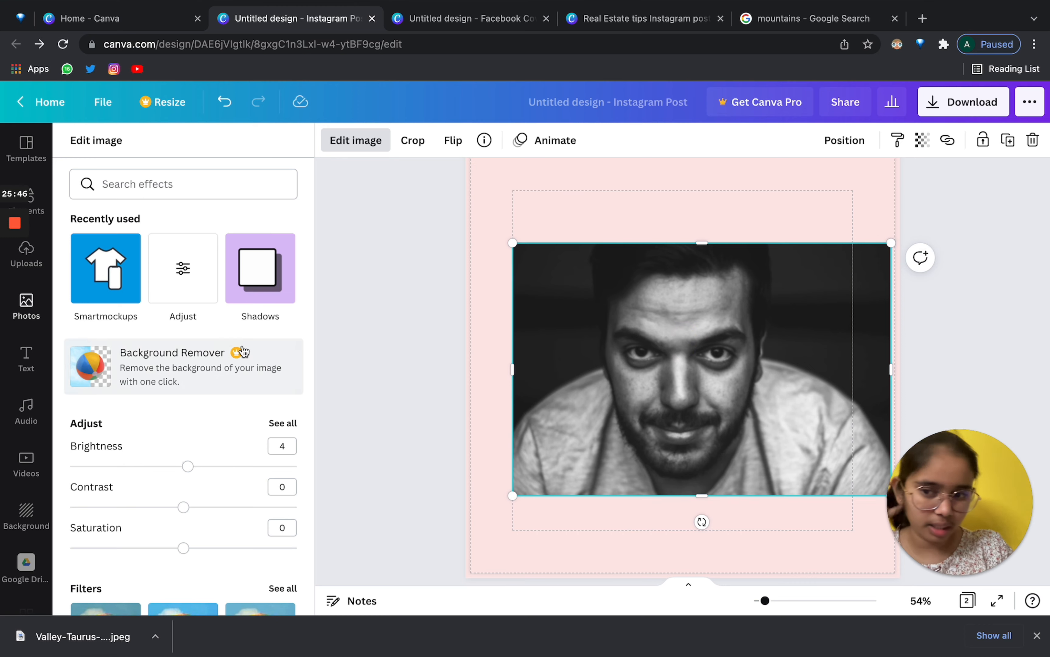
# Place the portrait in a phone mockup, trying Phone 1, then switching to Phone 21.
pyautogui.click(110, 287)
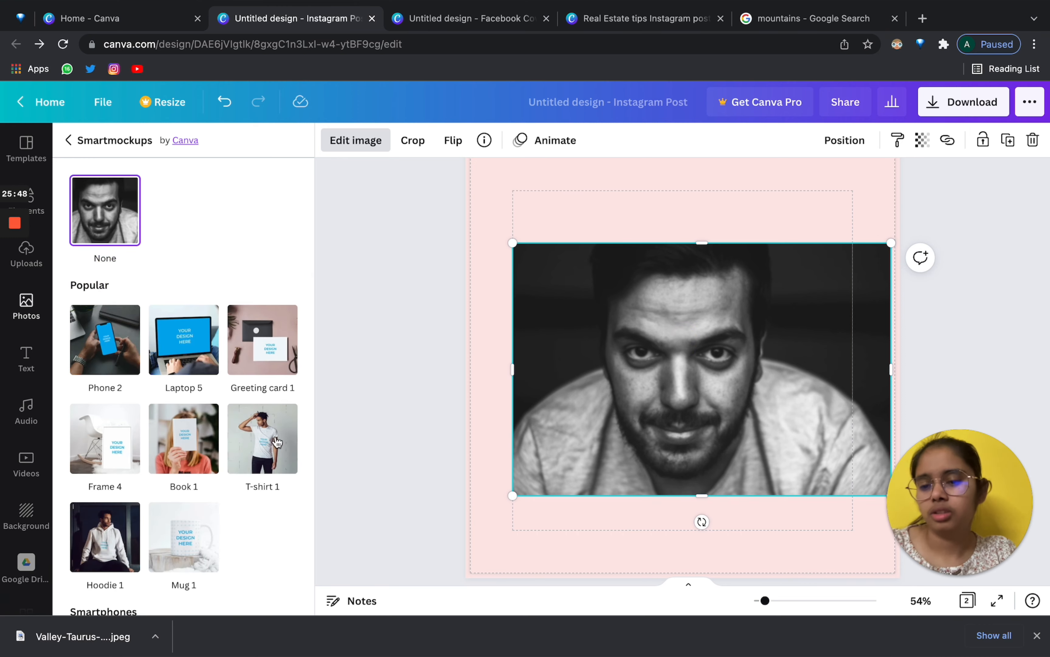
pyautogui.scroll(-3, 277, 441)
pyautogui.scroll(3, 277, 441)
pyautogui.scroll(-6, 179, 384)
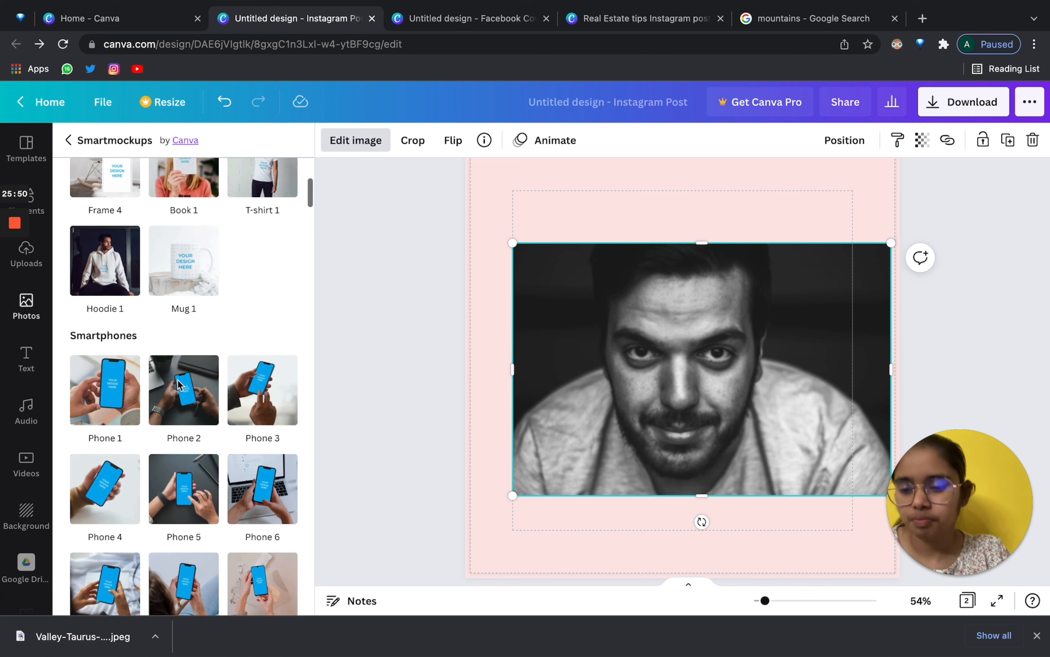
pyautogui.scroll(-3, 179, 385)
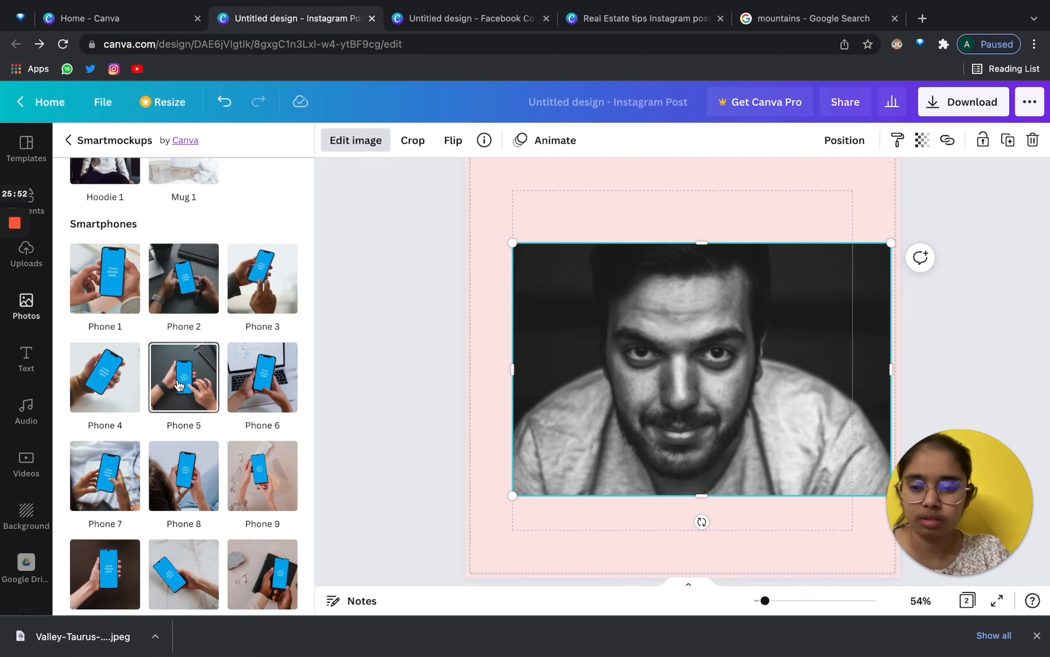
pyautogui.scroll(-2, 180, 385)
pyautogui.scroll(1, 179, 385)
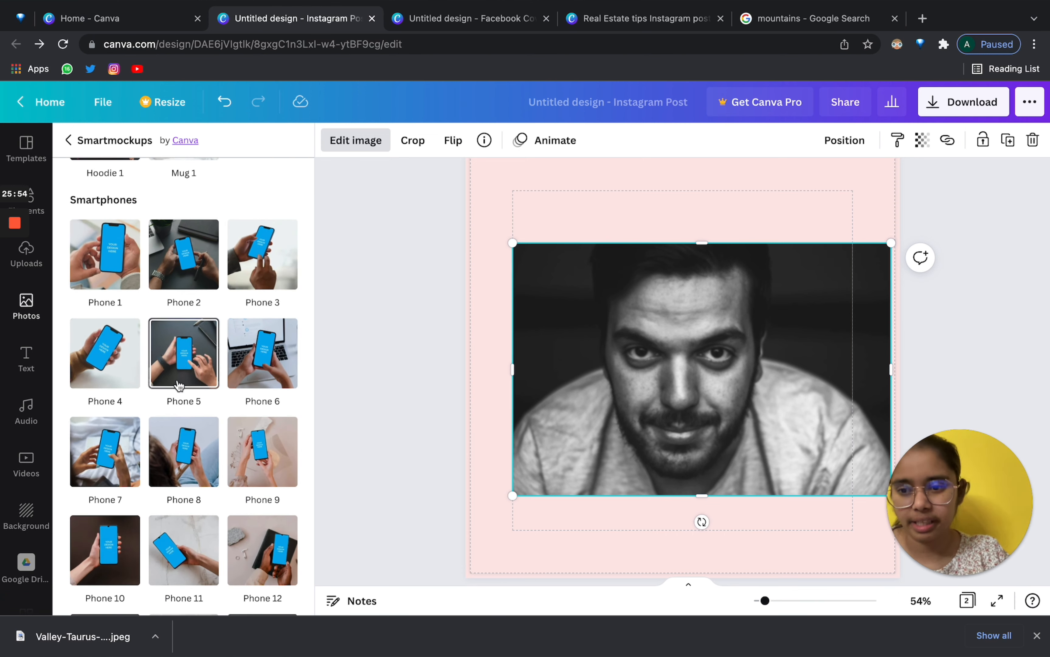
pyautogui.click(97, 261)
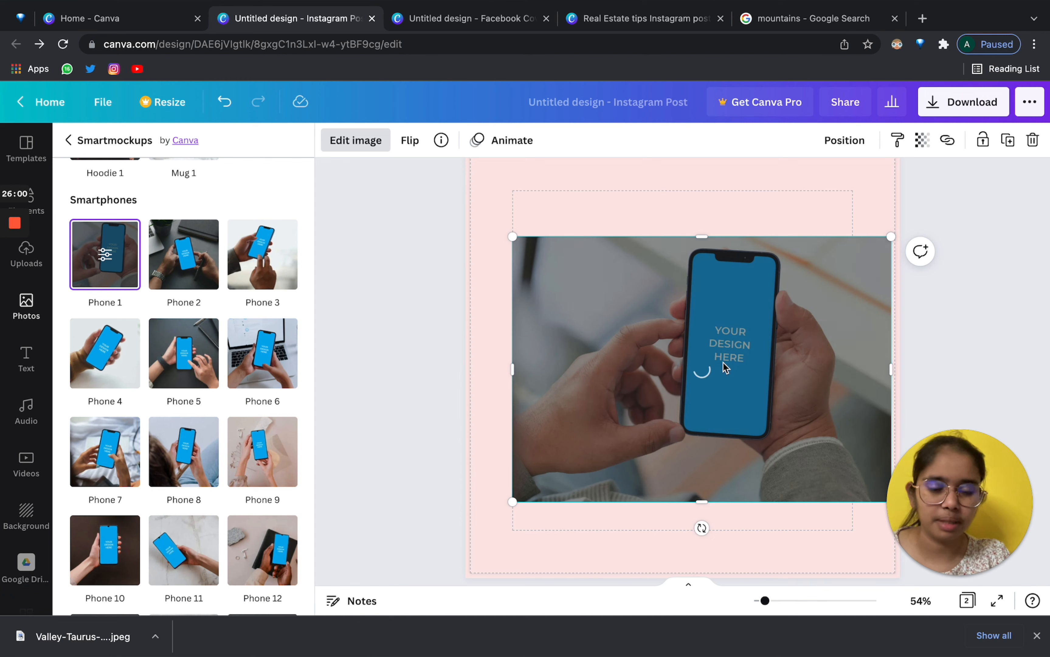
pyautogui.scroll(-10, 242, 429)
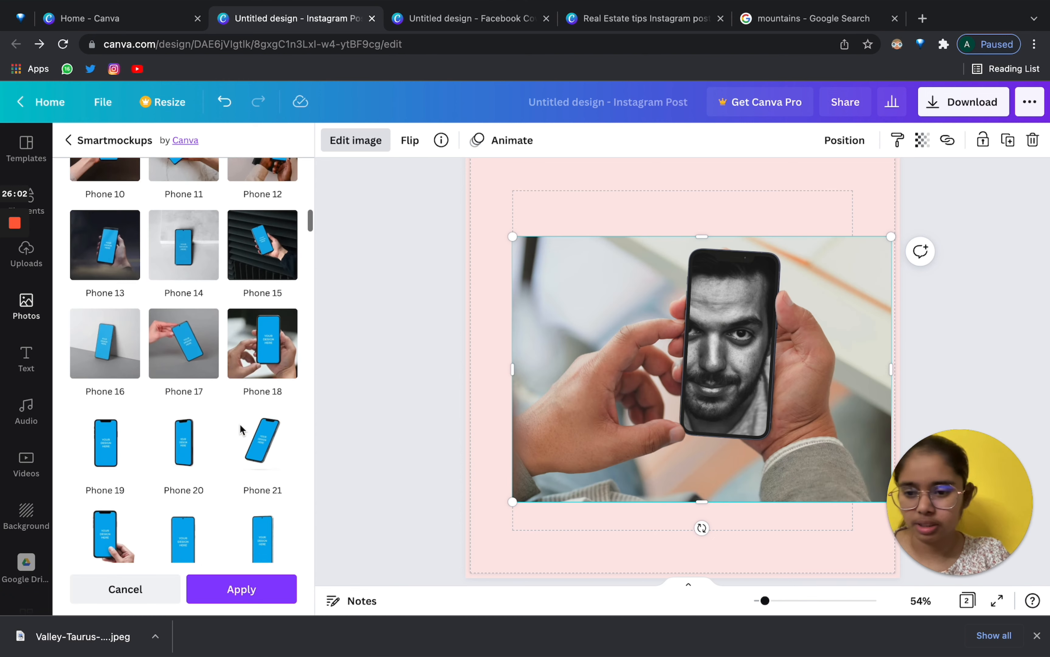
pyautogui.scroll(-4, 241, 429)
pyautogui.click(250, 282)
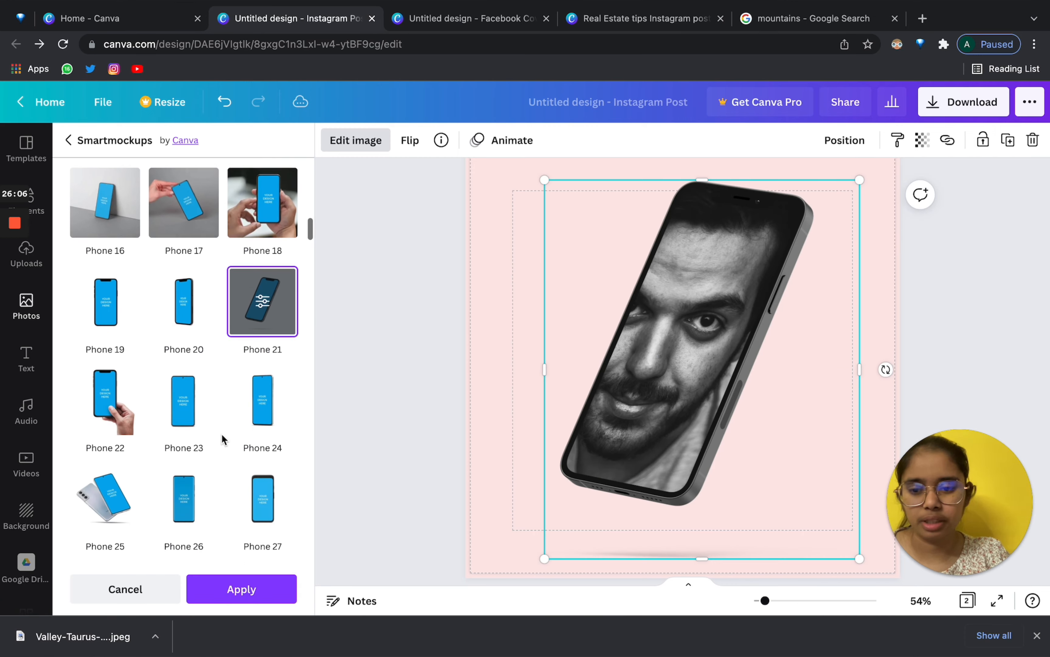
# Leave the mockups and close the image effects panel to return to the photo library.
pyautogui.scroll(-10, 220, 407)
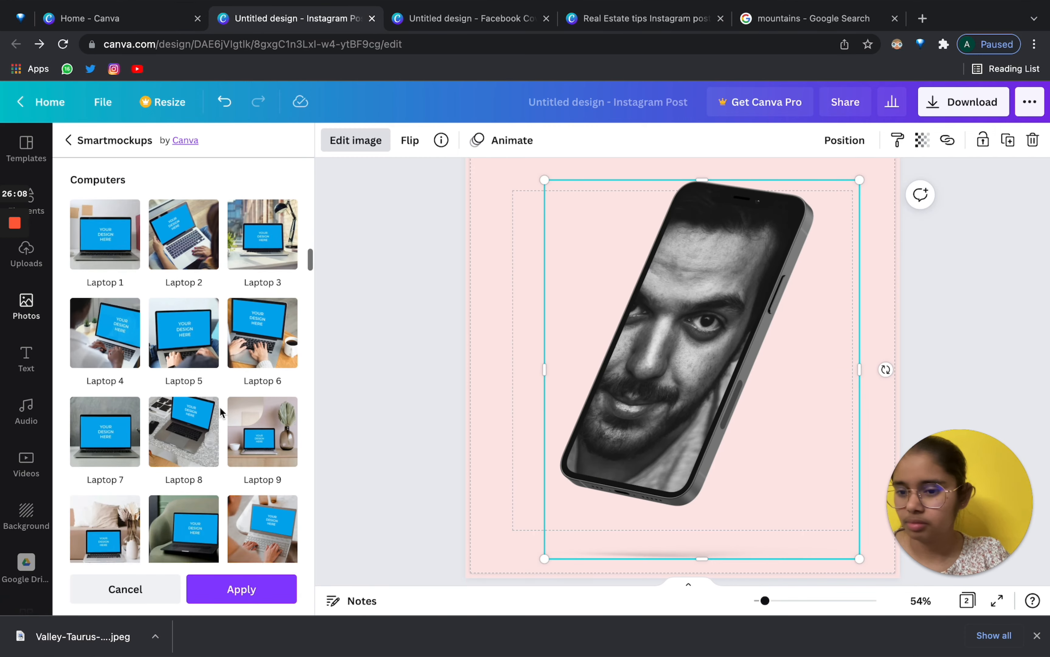
pyautogui.scroll(-15, 212, 439)
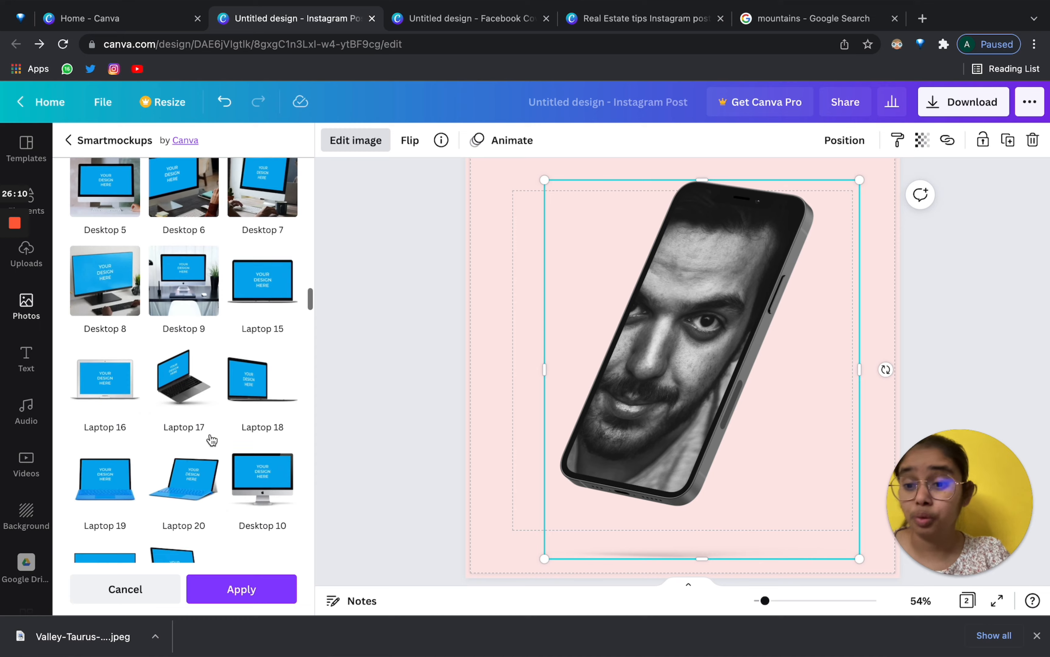
pyautogui.scroll(-15, 212, 439)
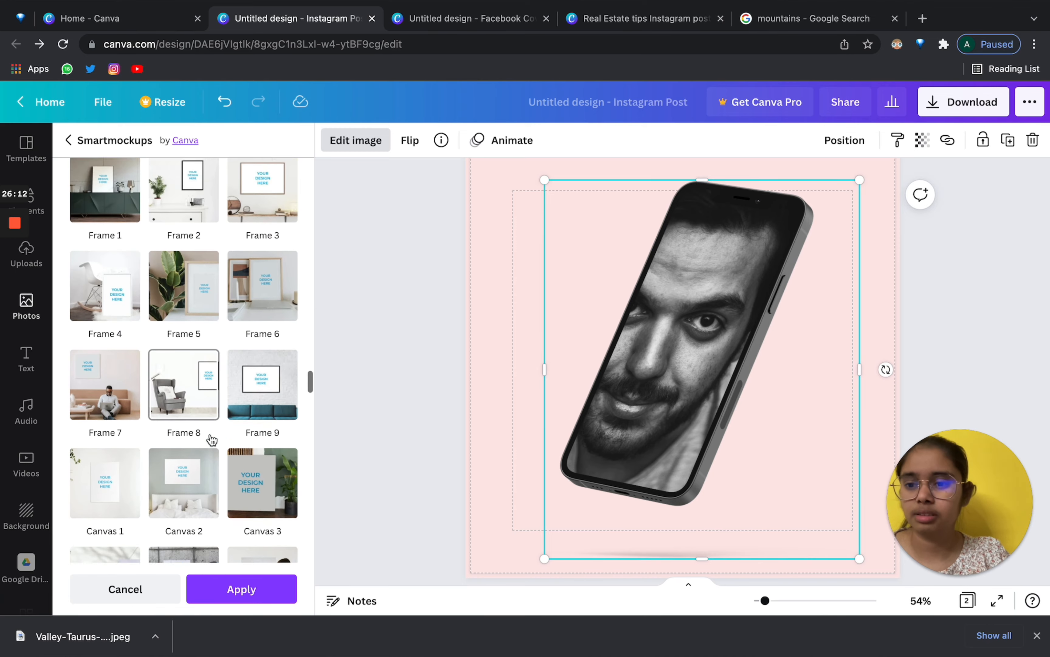
pyautogui.scroll(-15, 212, 440)
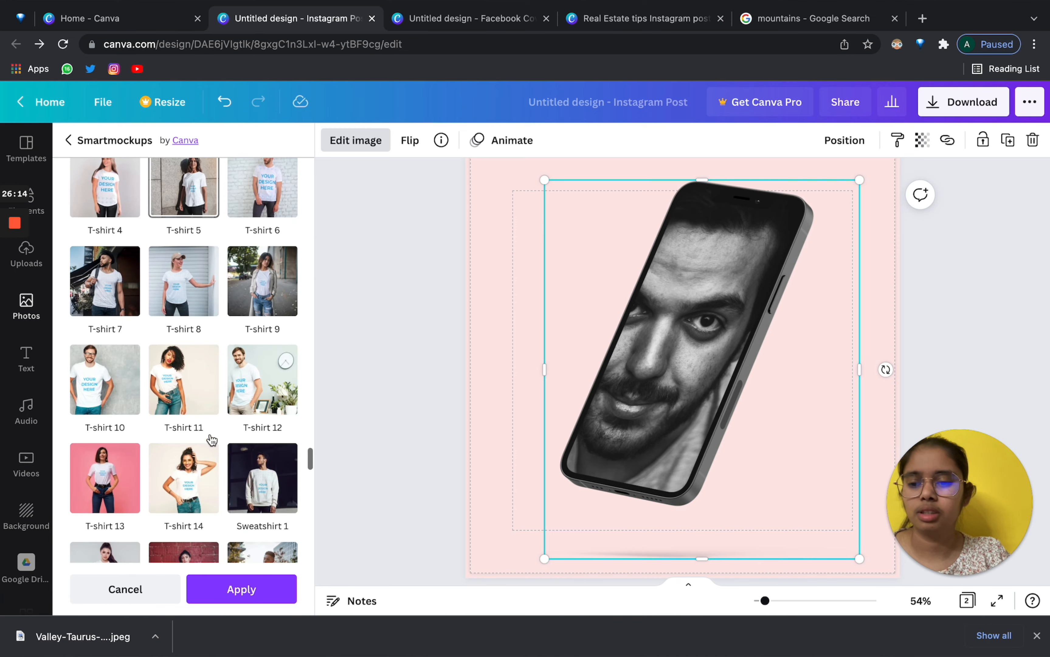
pyautogui.scroll(-12, 211, 443)
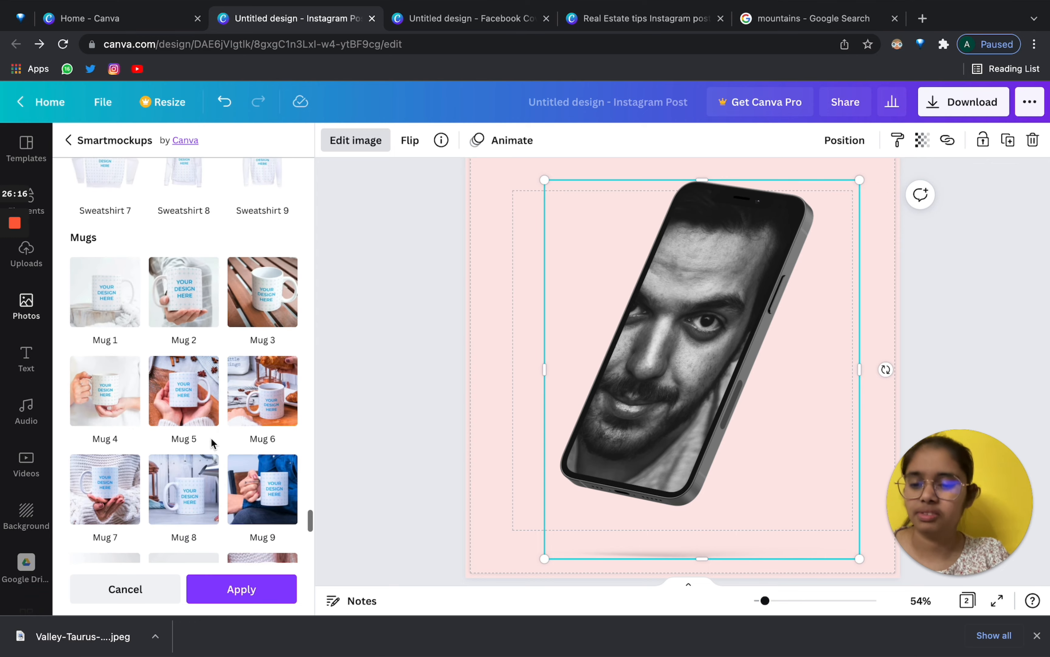
pyautogui.scroll(-10, 211, 438)
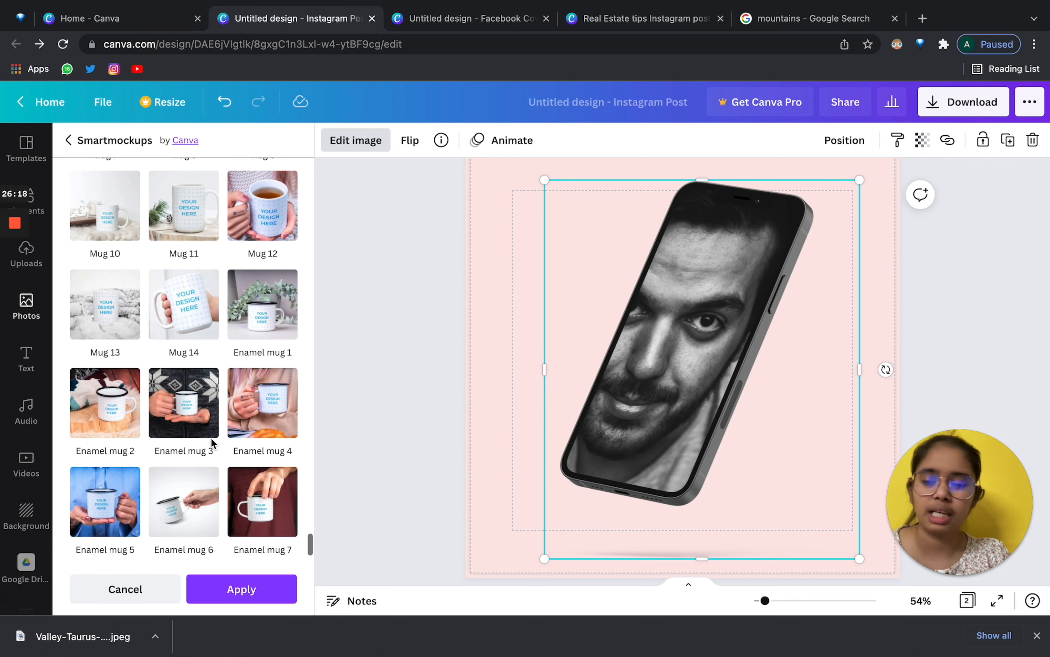
pyautogui.scroll(8, 211, 443)
pyautogui.scroll(10, 211, 438)
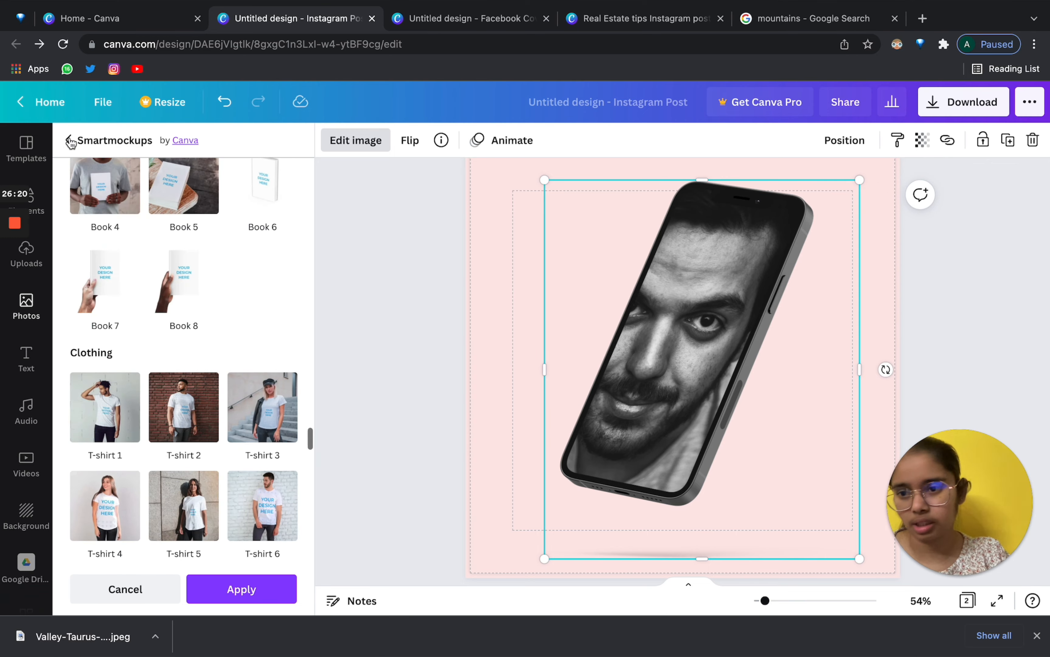
pyautogui.click(69, 140)
pyautogui.scroll(-5, 260, 412)
pyautogui.scroll(-5, 260, 413)
pyautogui.scroll(4, 262, 416)
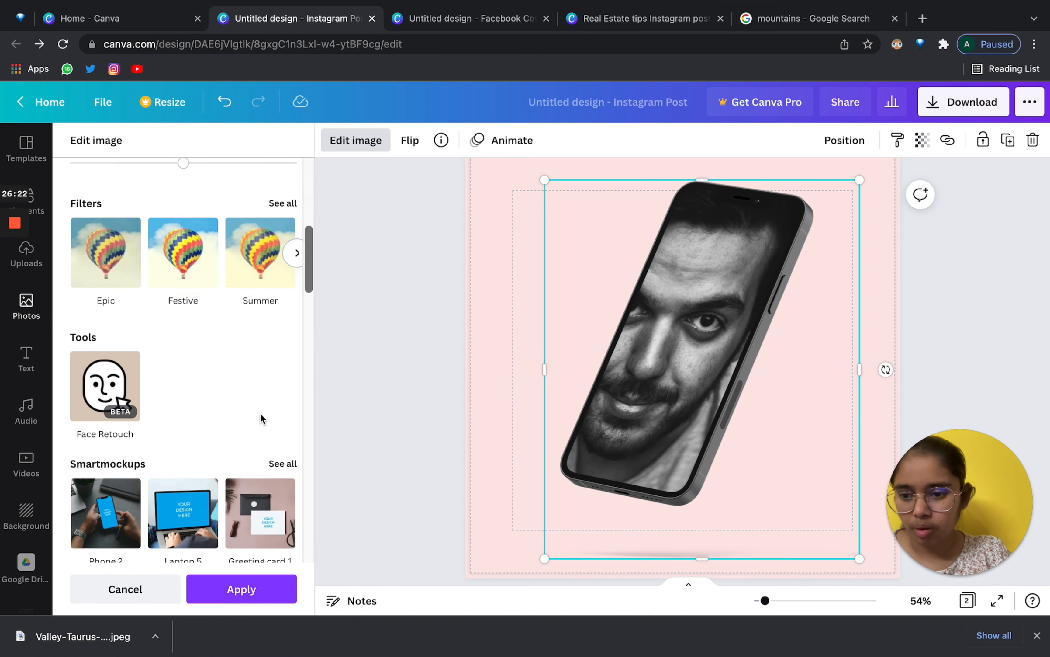
pyautogui.scroll(-2, 353, 451)
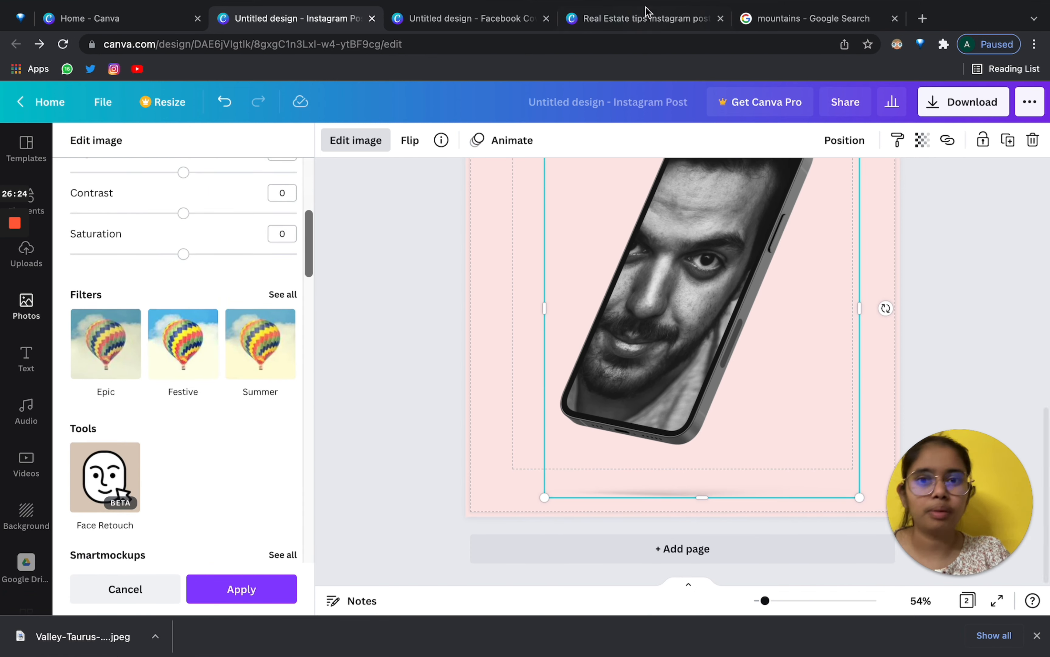
pyautogui.scroll(-15, 179, 427)
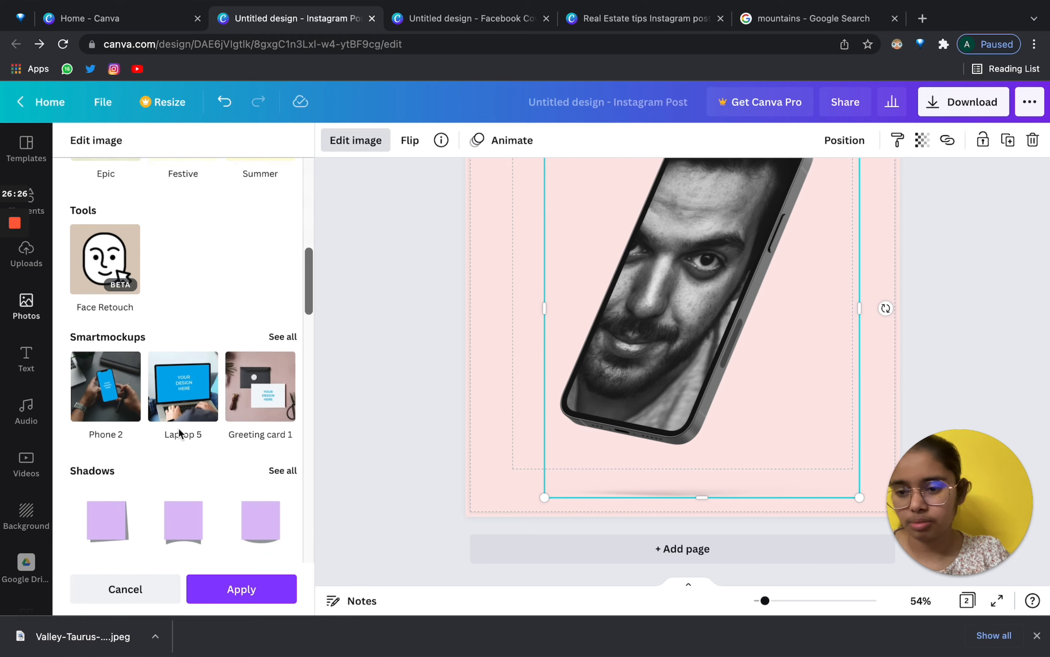
pyautogui.scroll(-10, 181, 434)
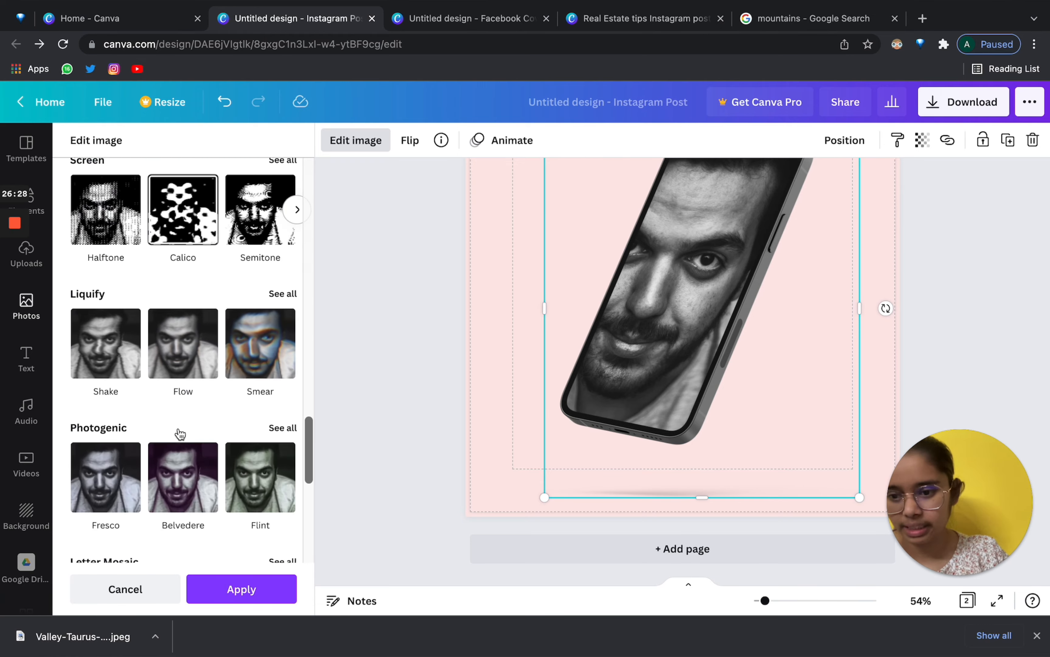
pyautogui.scroll(12, 179, 433)
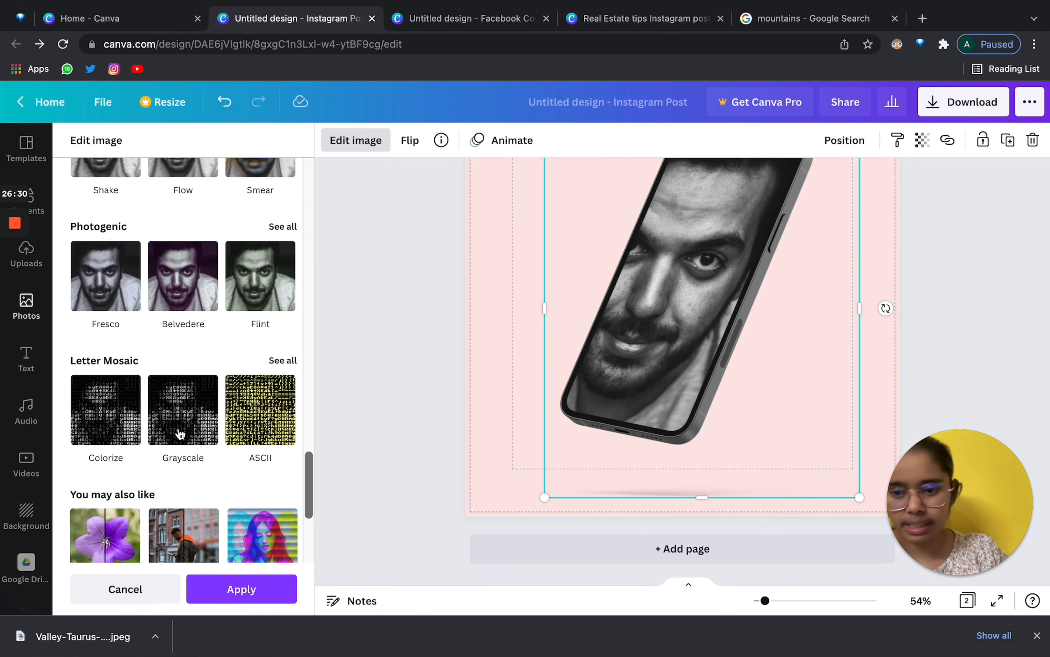
pyautogui.scroll(8, 166, 417)
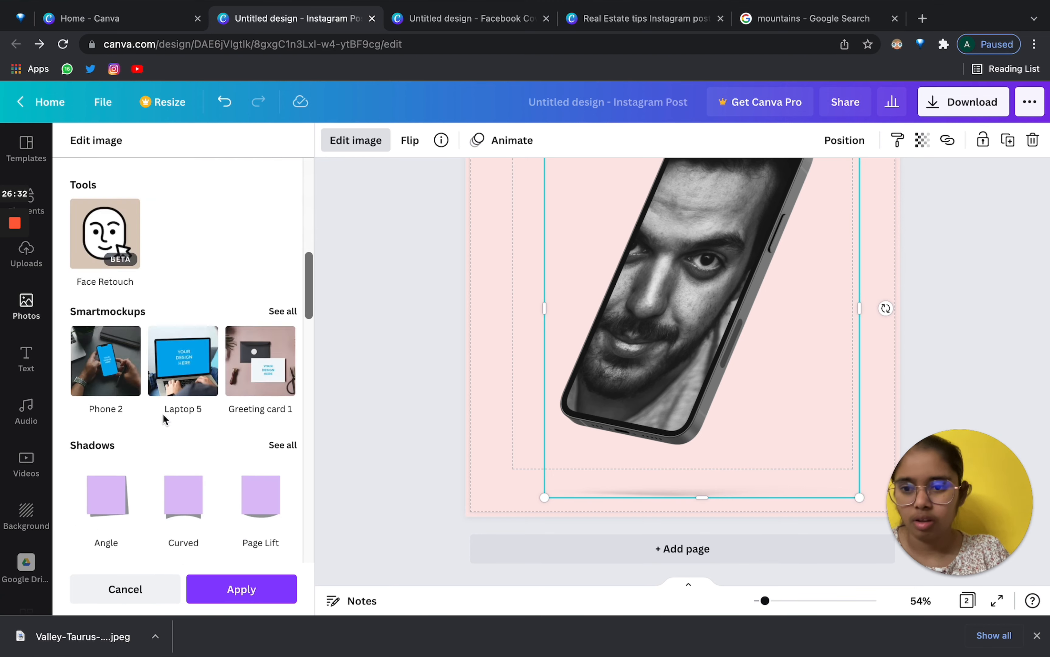
pyautogui.click(627, 314)
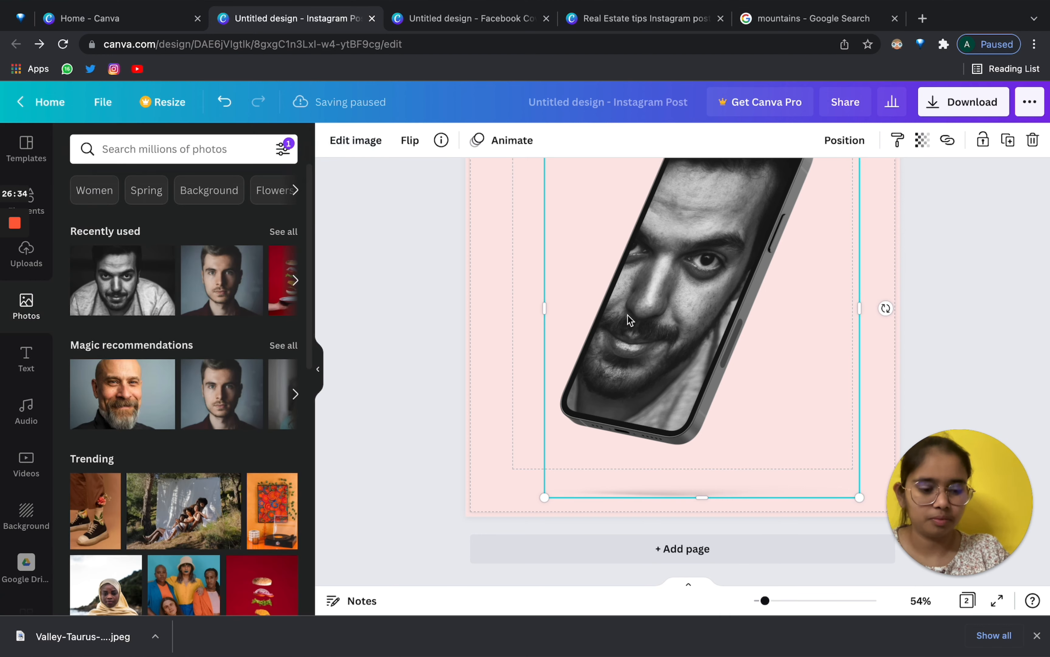
# Delete the phone mockup and place the recently used portrait lower on the page.
pyautogui.press('Delete')
pyautogui.click(141, 272)
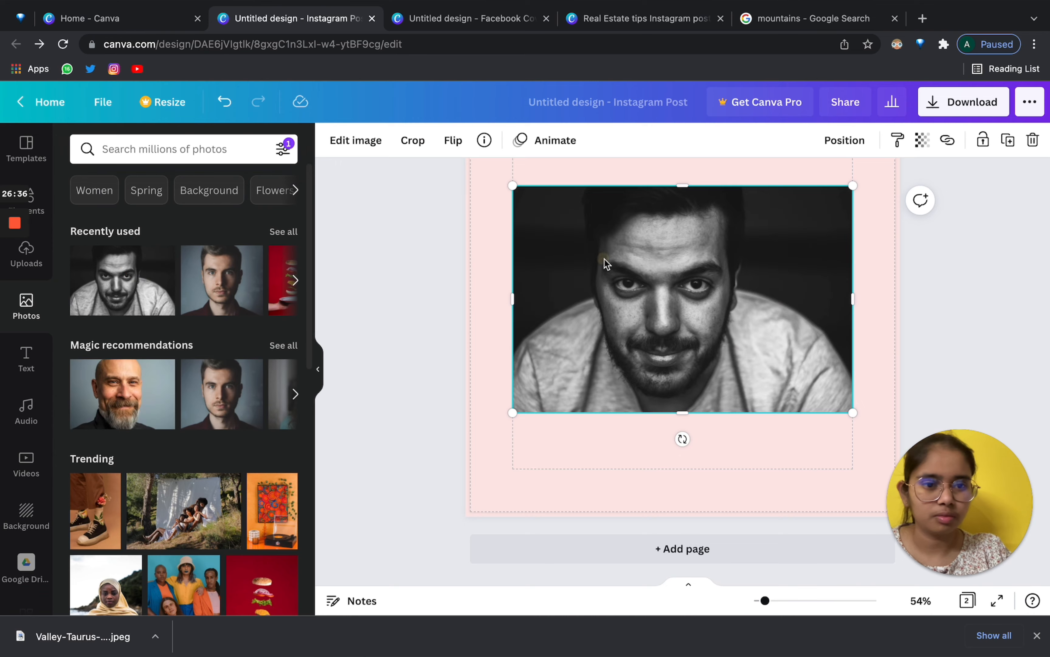
pyautogui.moveTo(605, 262); pyautogui.dragTo(605, 295)
# Try cropping the portrait from a corner and confirm the crop.
pyautogui.click(359, 141)
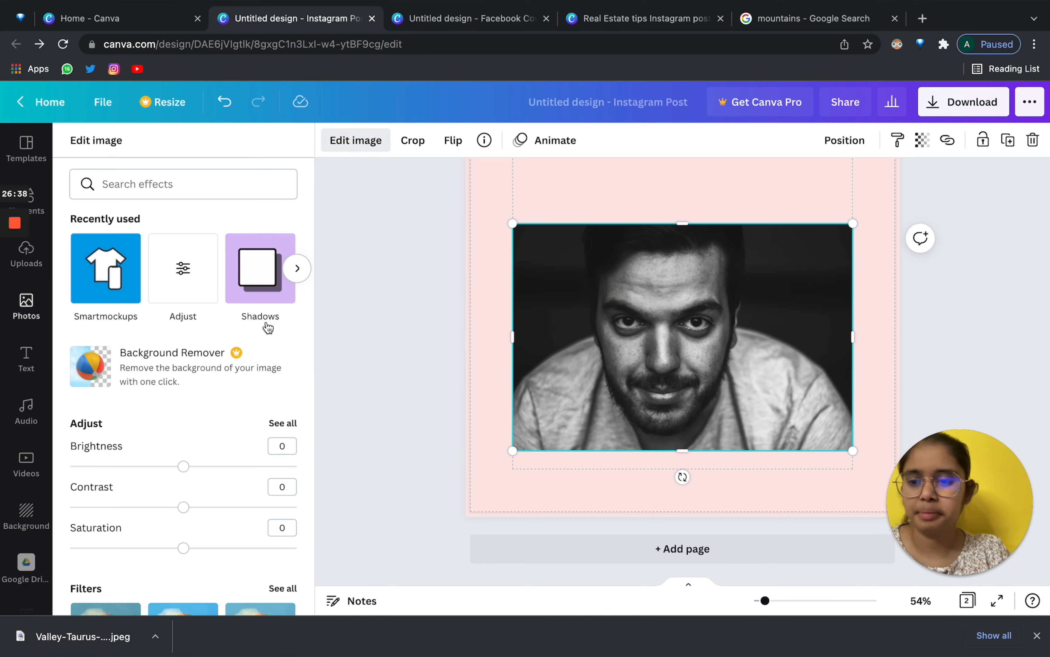
pyautogui.scroll(-20, 283, 406)
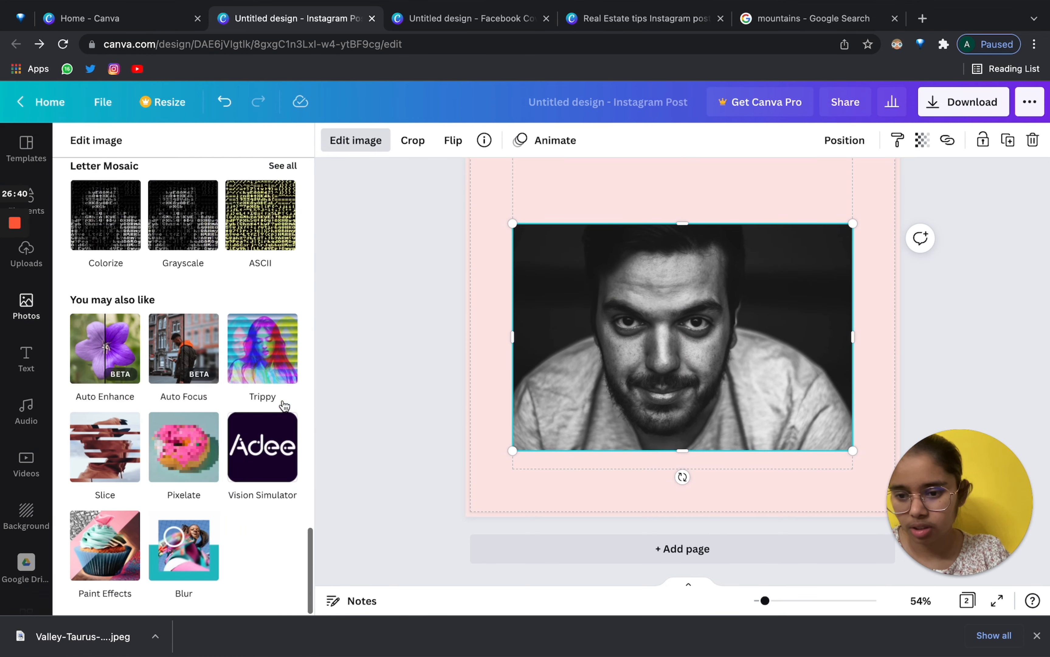
pyautogui.click(407, 150)
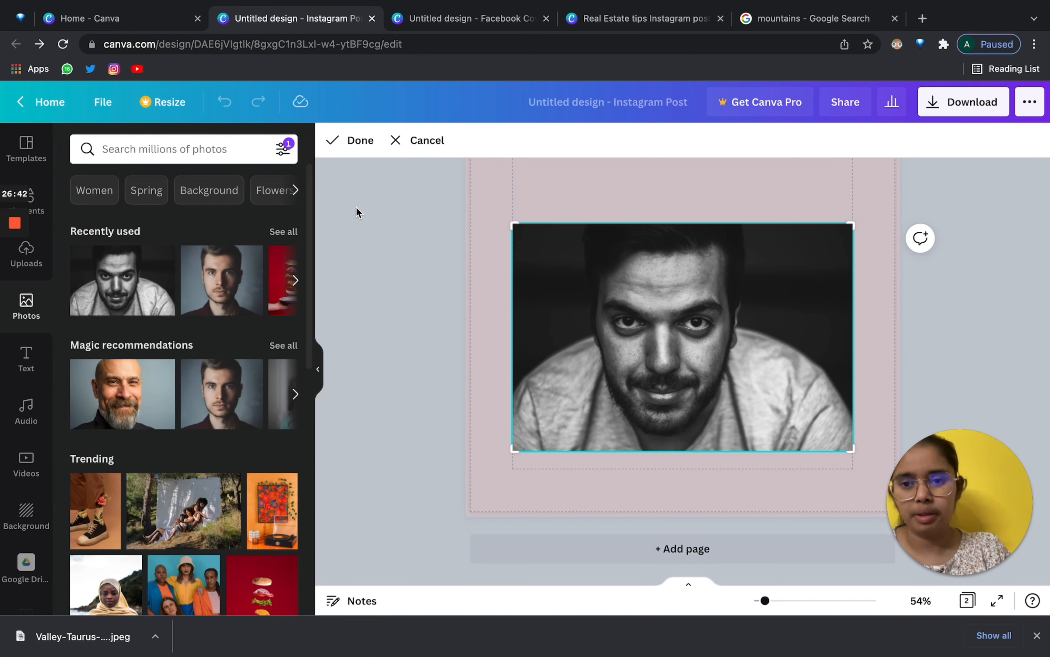
pyautogui.moveTo(501, 218); pyautogui.dragTo(478, 213)
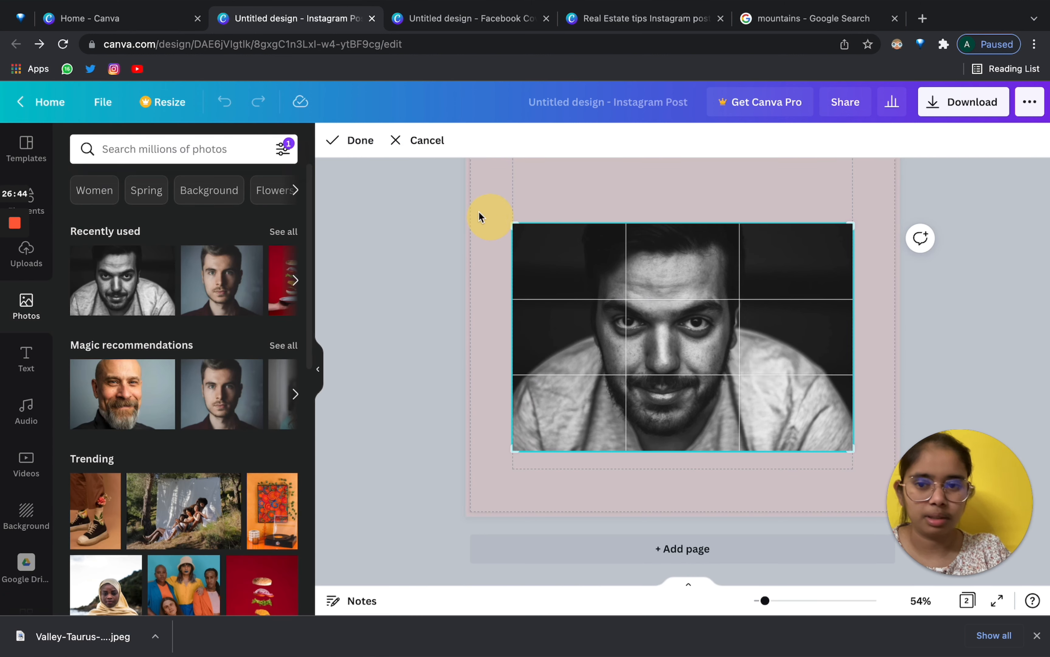
pyautogui.click(353, 140)
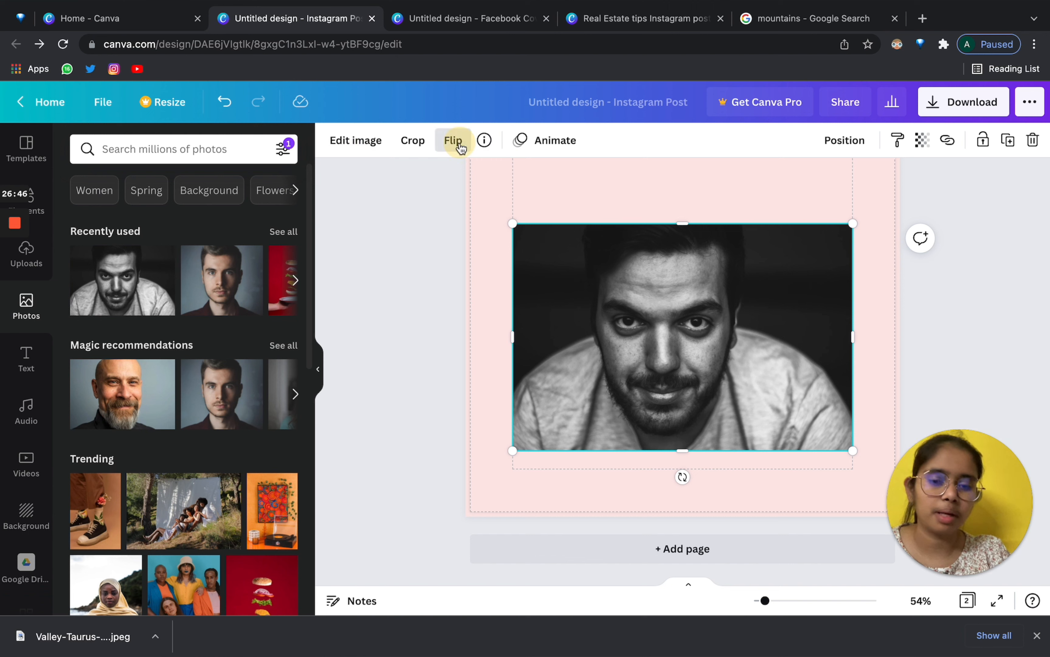
# Flip the portrait horizontally, then flip it back to its original orientation.
pyautogui.click(453, 141)
pyautogui.click(477, 178)
pyautogui.click(478, 179)
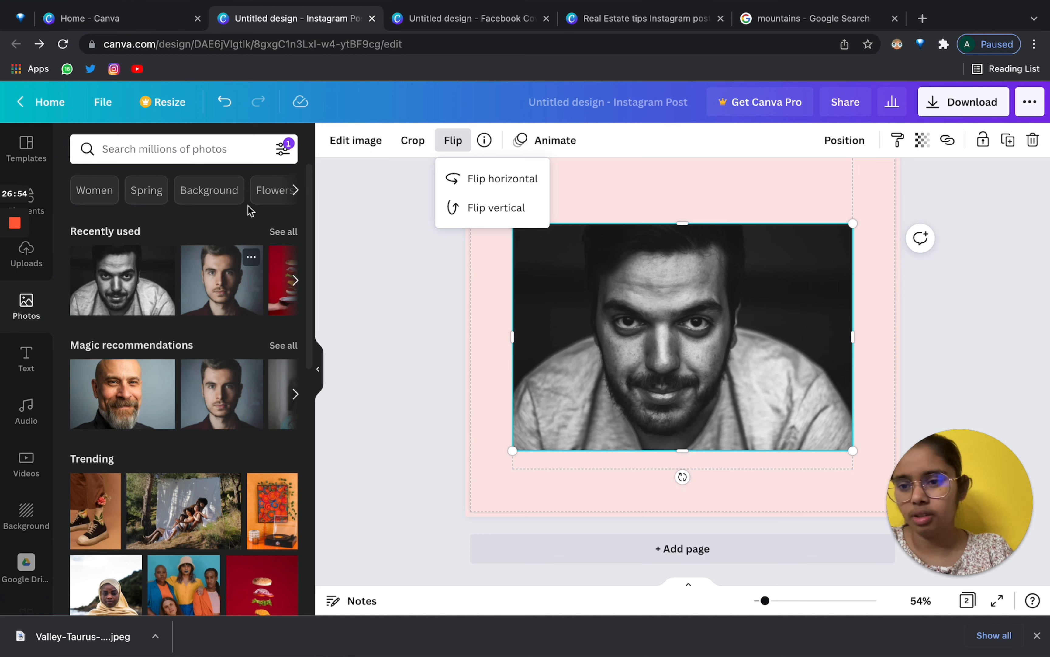
pyautogui.click(163, 151)
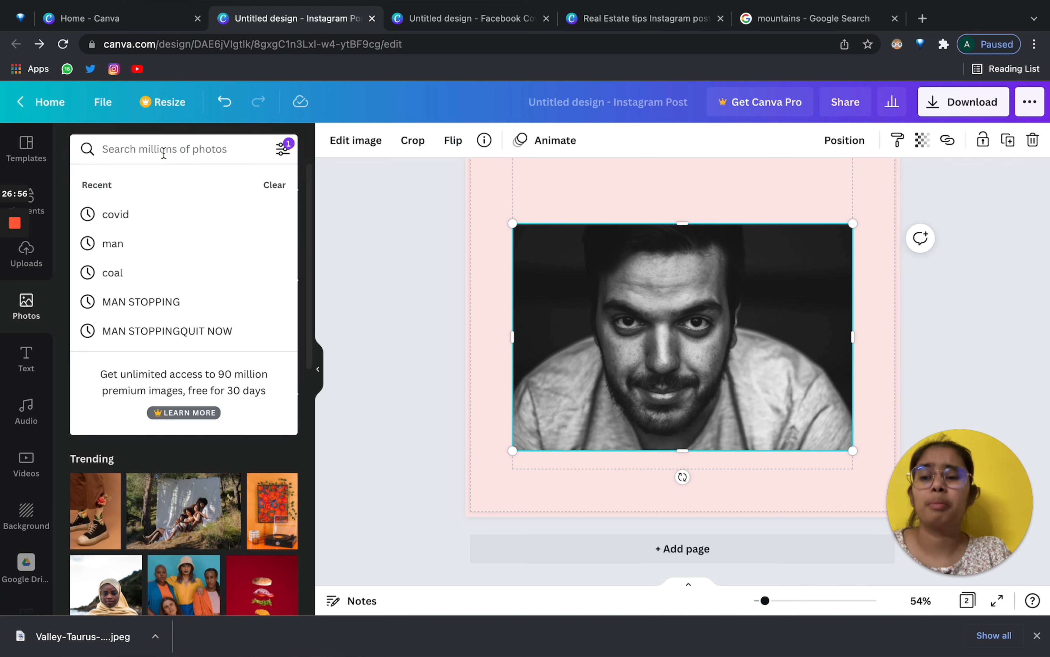
# Filter the photo search to show cut-out images only.
pyautogui.click(468, 264)
pyautogui.click(283, 149)
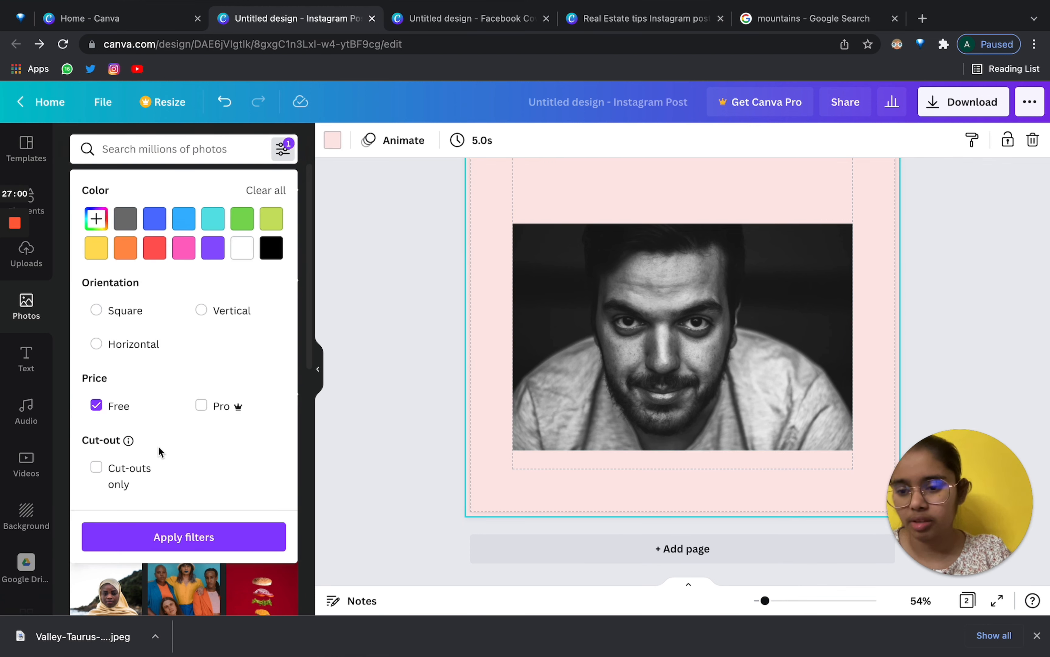
pyautogui.click(98, 471)
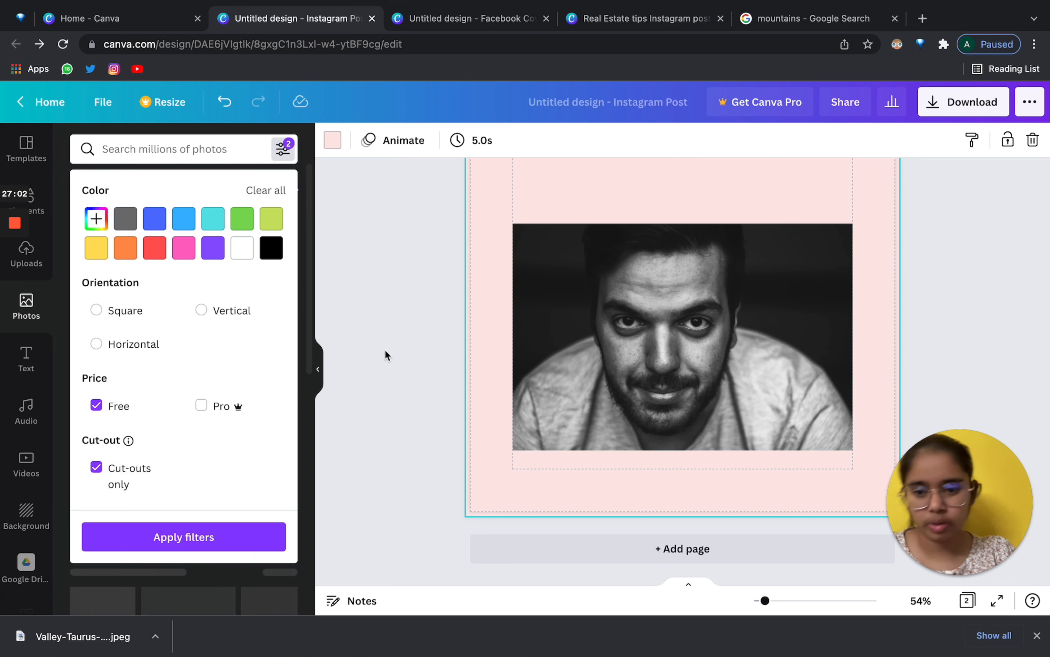
pyautogui.click(385, 350)
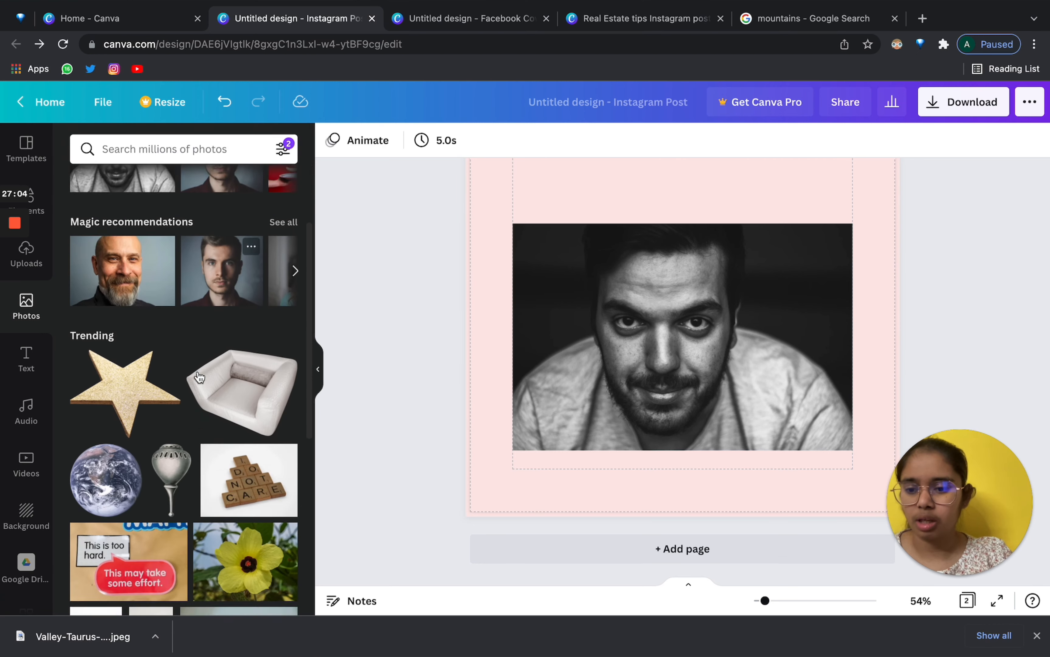
pyautogui.click(117, 150)
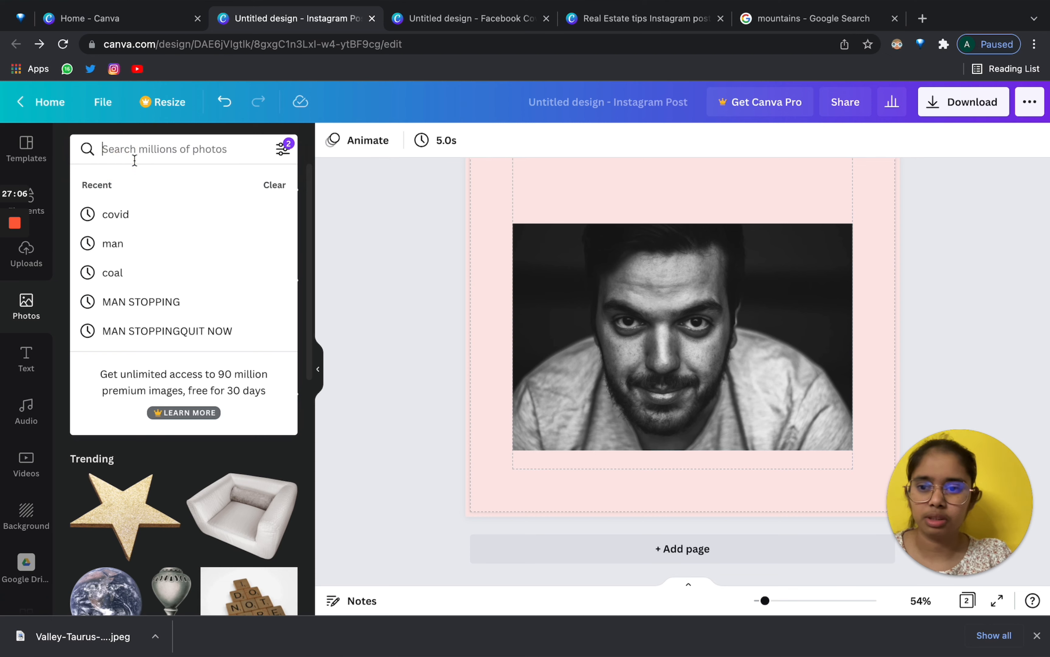
pyautogui.click(431, 233)
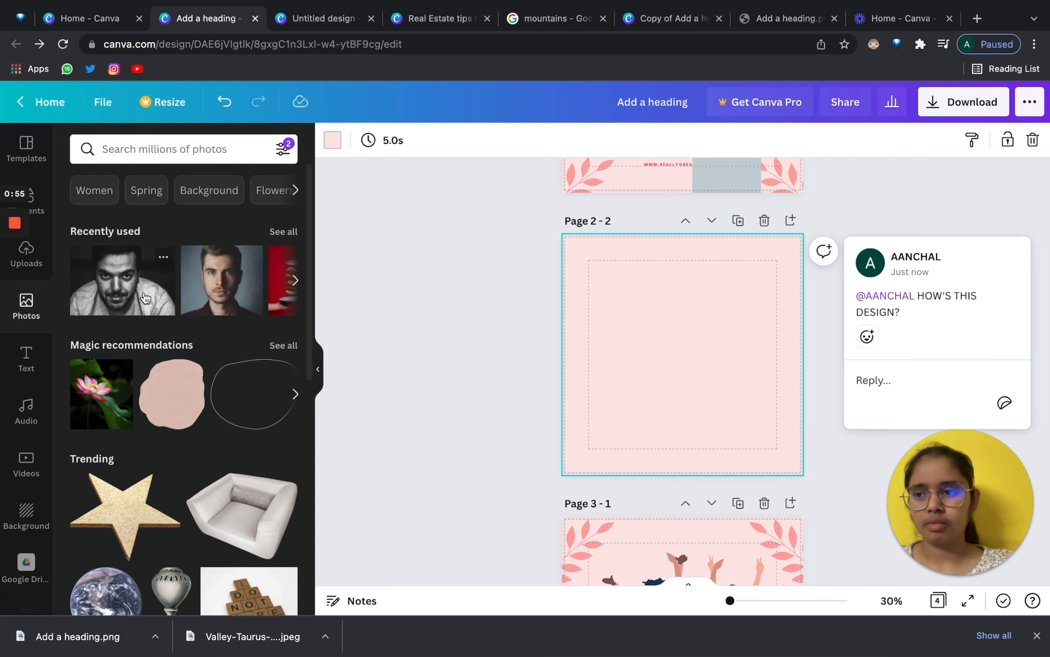
# Add the man's portrait to Page 2 and try Background Remover, dismissing the Pro upgrade prompt.
pyautogui.click(145, 299)
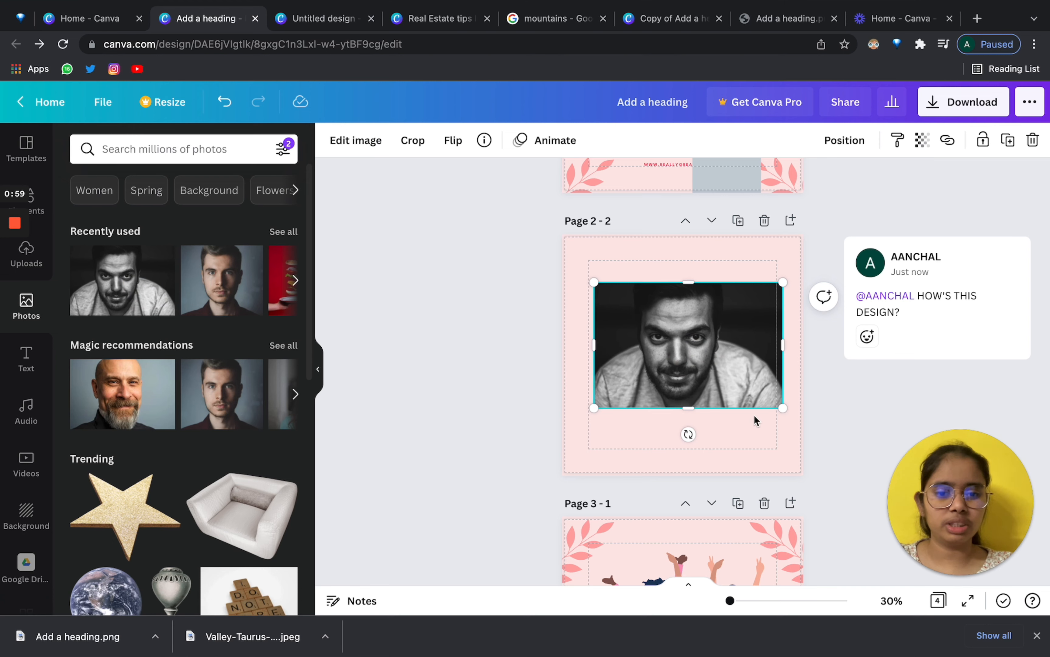
pyautogui.click(357, 141)
pyautogui.scroll(-3, 213, 377)
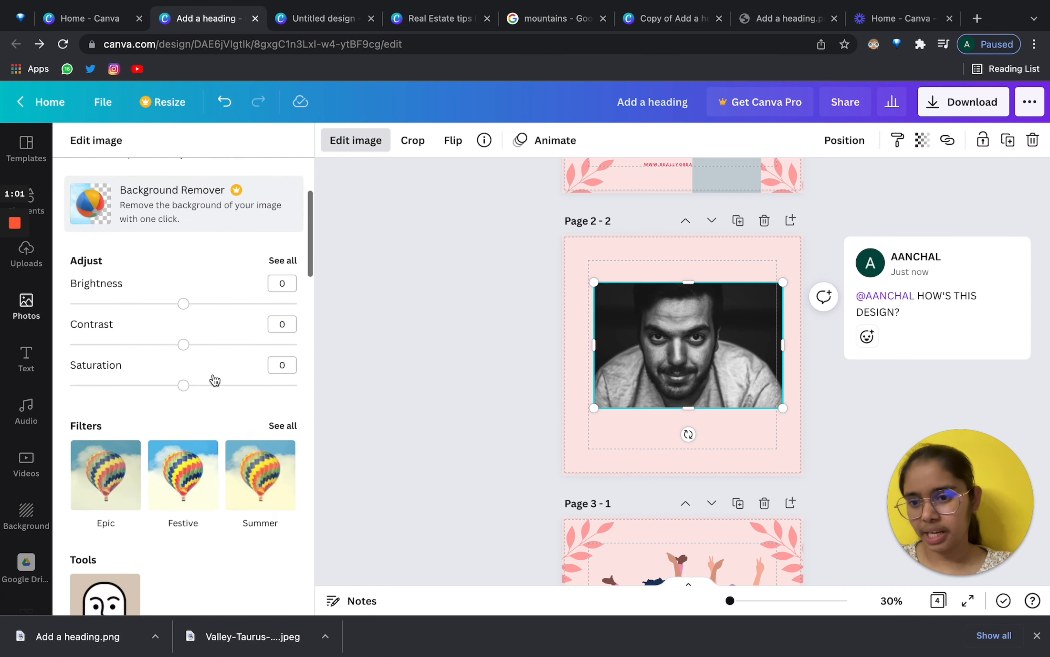
pyautogui.scroll(3, 214, 380)
pyautogui.scroll(-10, 214, 380)
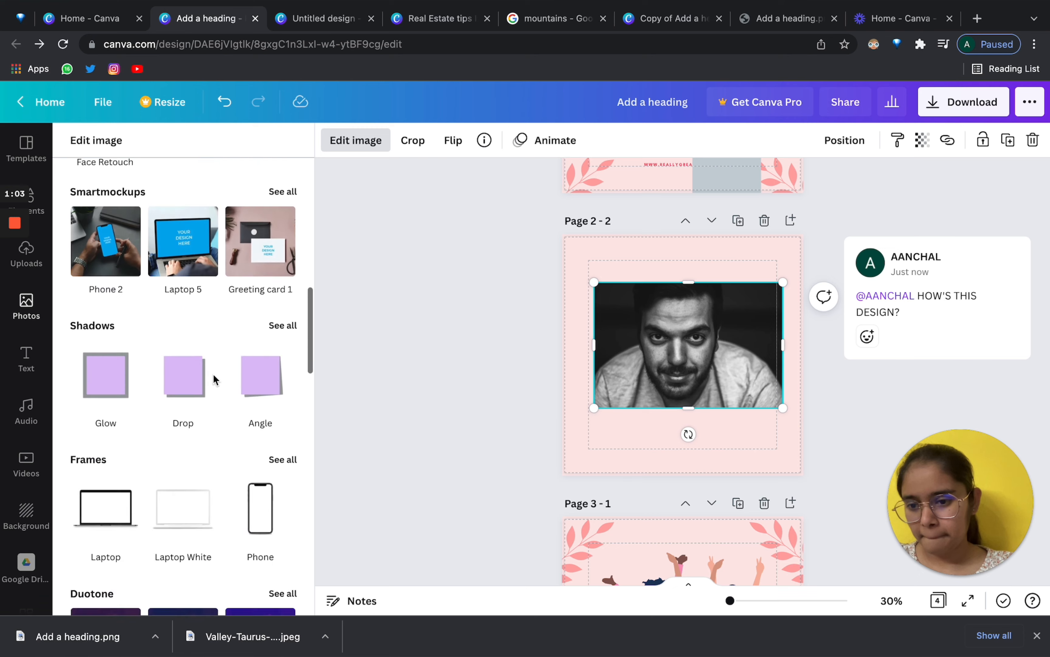
pyautogui.scroll(10, 213, 379)
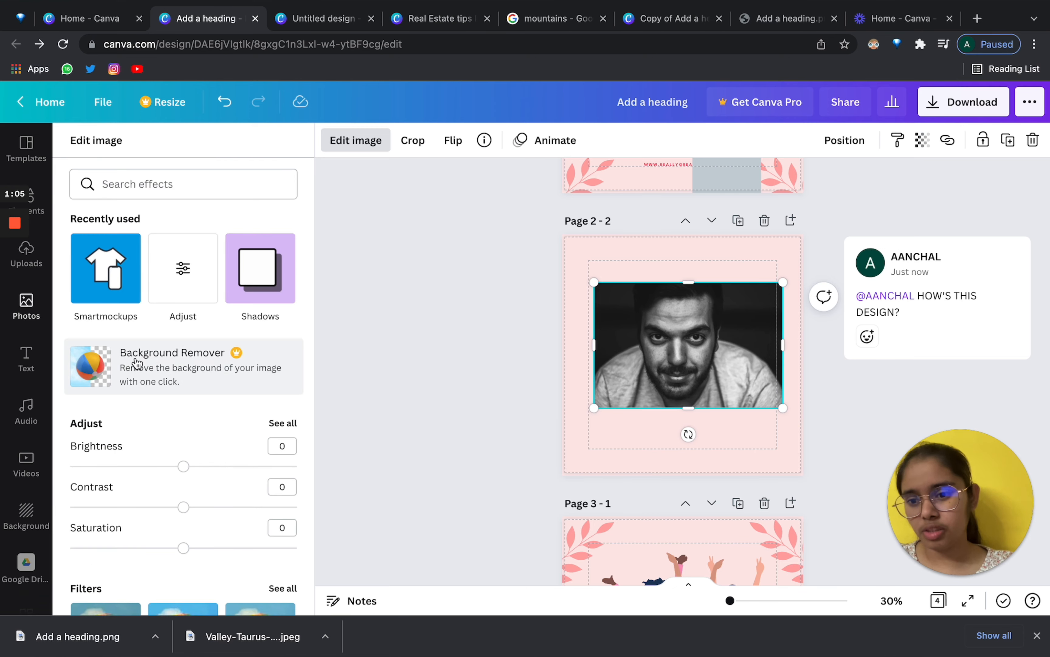
pyautogui.click(144, 363)
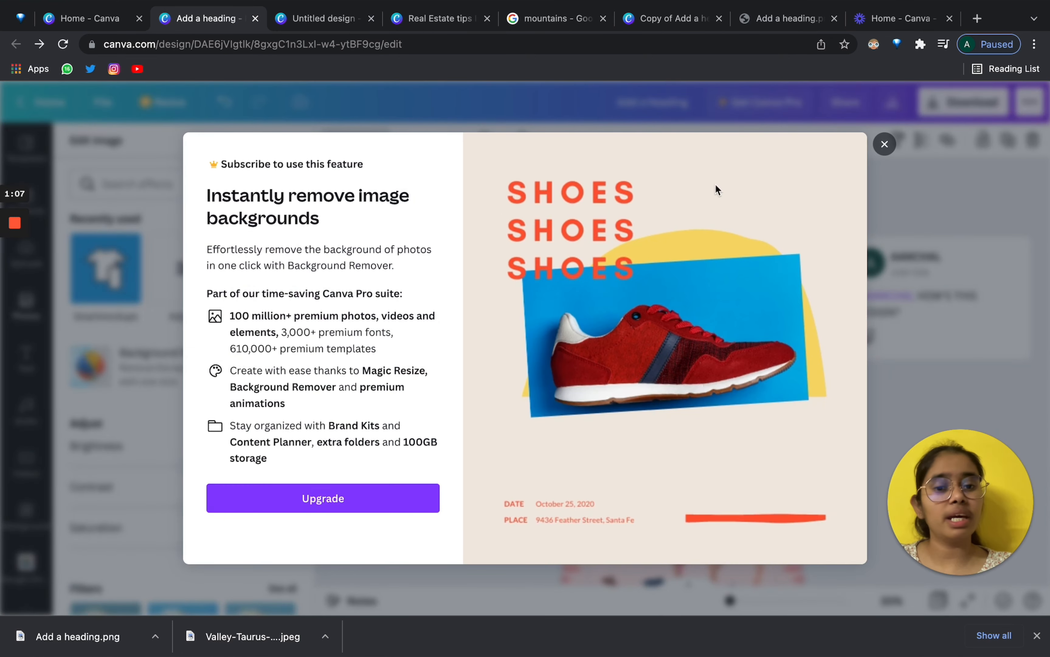
pyautogui.click(885, 143)
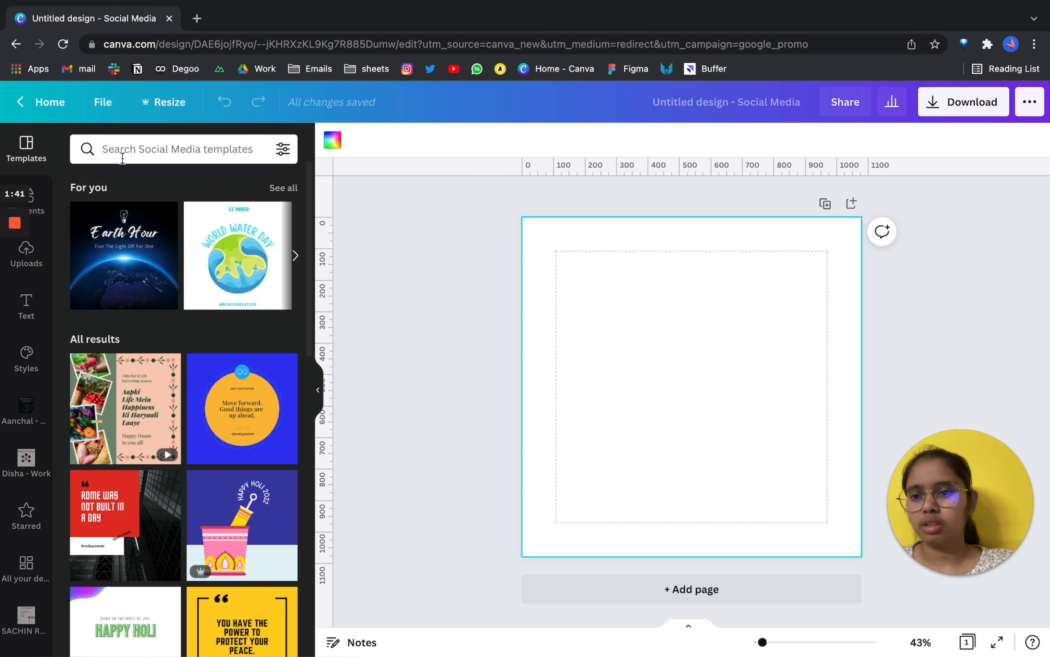
# Search elements for 'MAN' and enlarge the first portrait photo to cover most of the page.
pyautogui.click(111, 149)
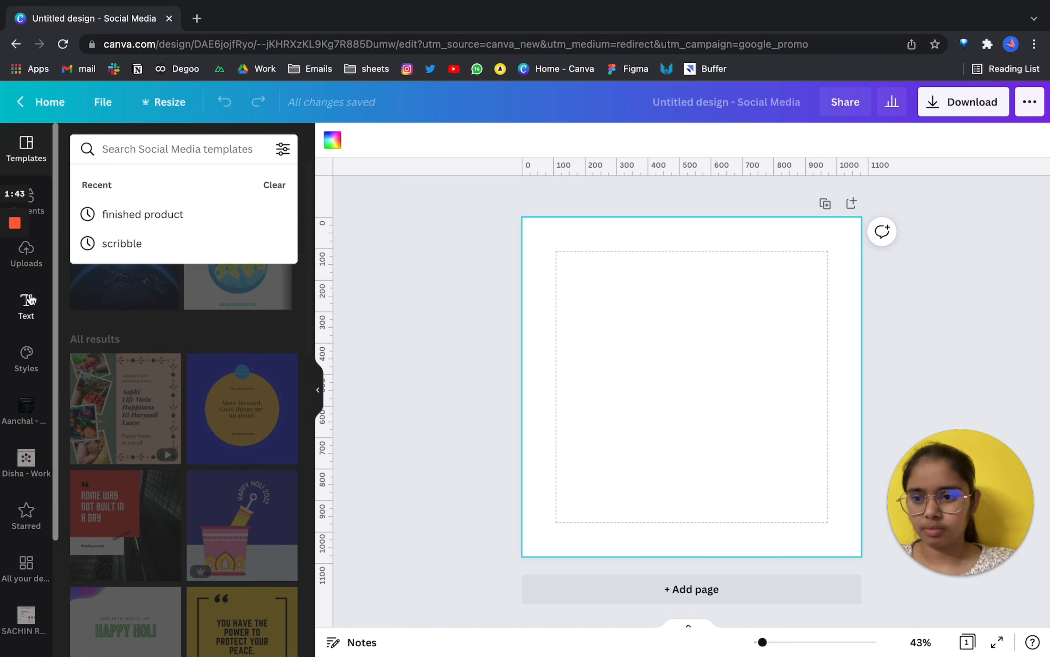
pyautogui.click(37, 204)
pyautogui.click(151, 154)
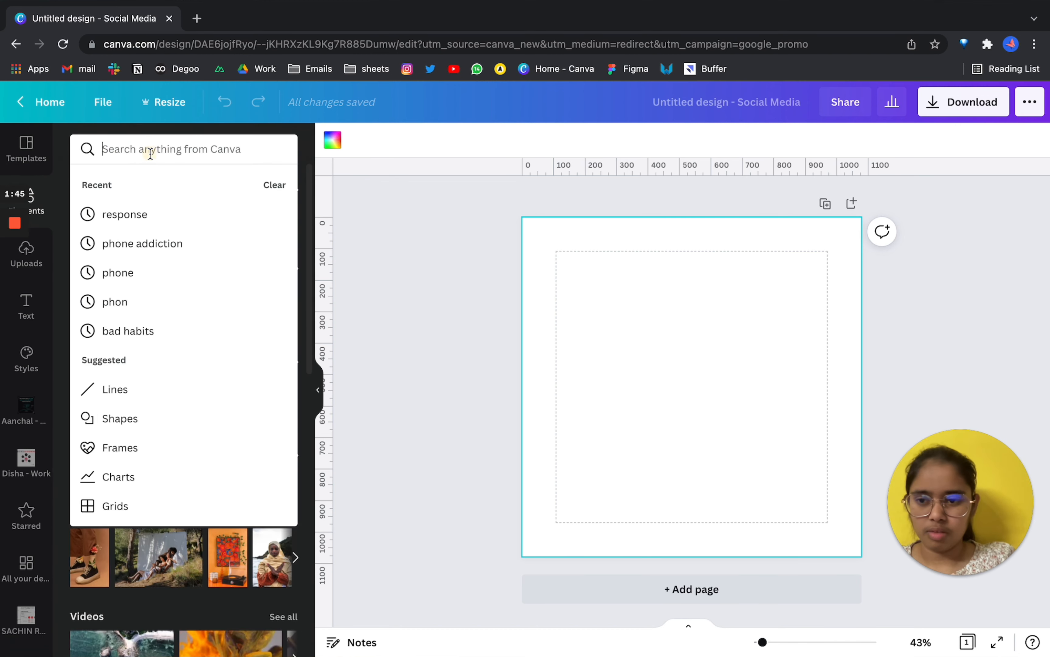
pyautogui.write('MAN')
pyautogui.press('Return')
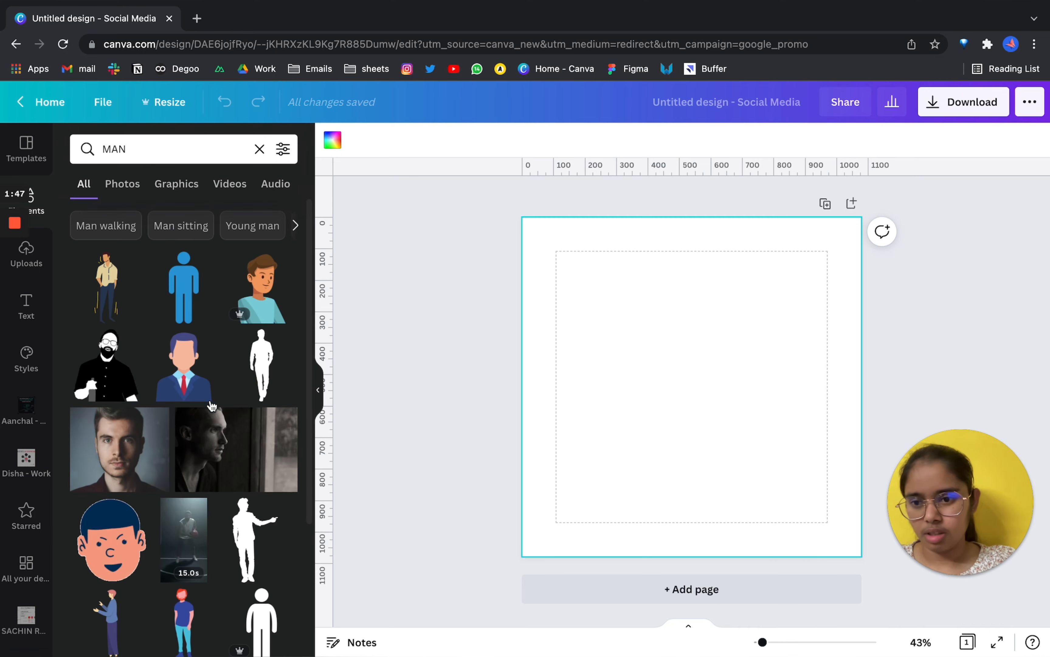
pyautogui.scroll(-1, 150, 557)
pyautogui.click(120, 417)
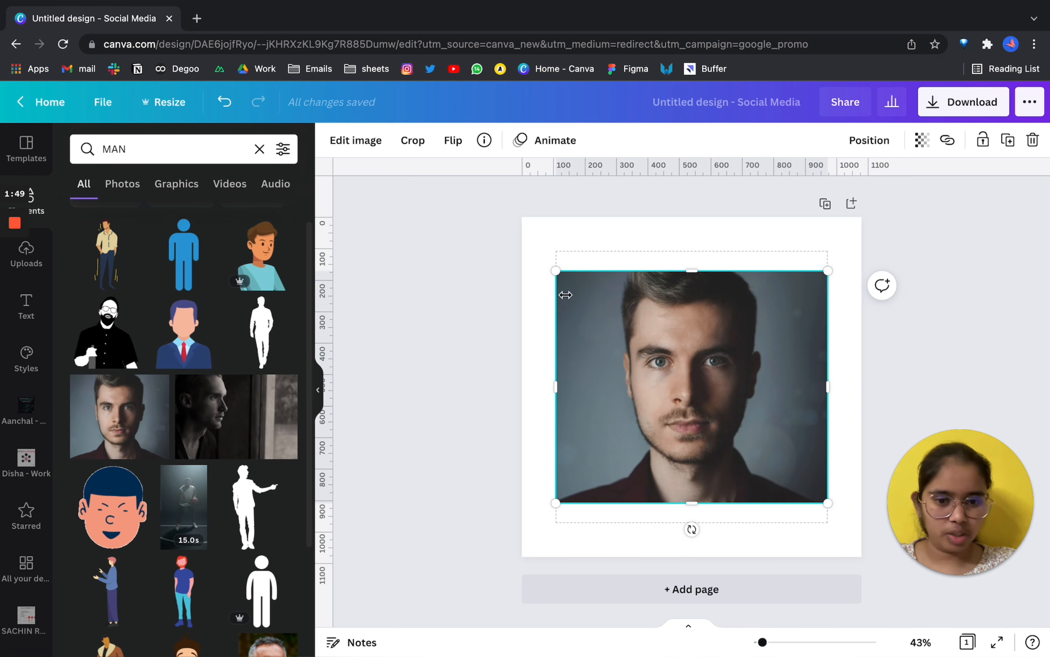
pyautogui.moveTo(555, 272); pyautogui.dragTo(509, 229)
pyautogui.moveTo(828, 503); pyautogui.dragTo(869, 540)
pyautogui.click(364, 140)
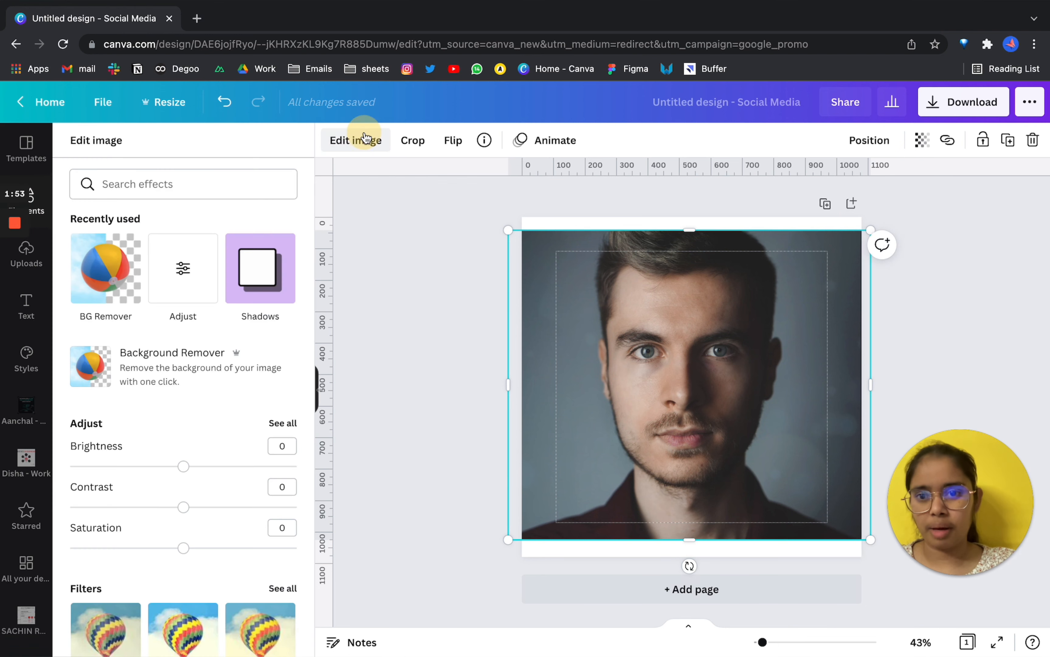
# Remove the photo's background and erase part of the man's shoulder with a size-30 brush.
pyautogui.click(126, 249)
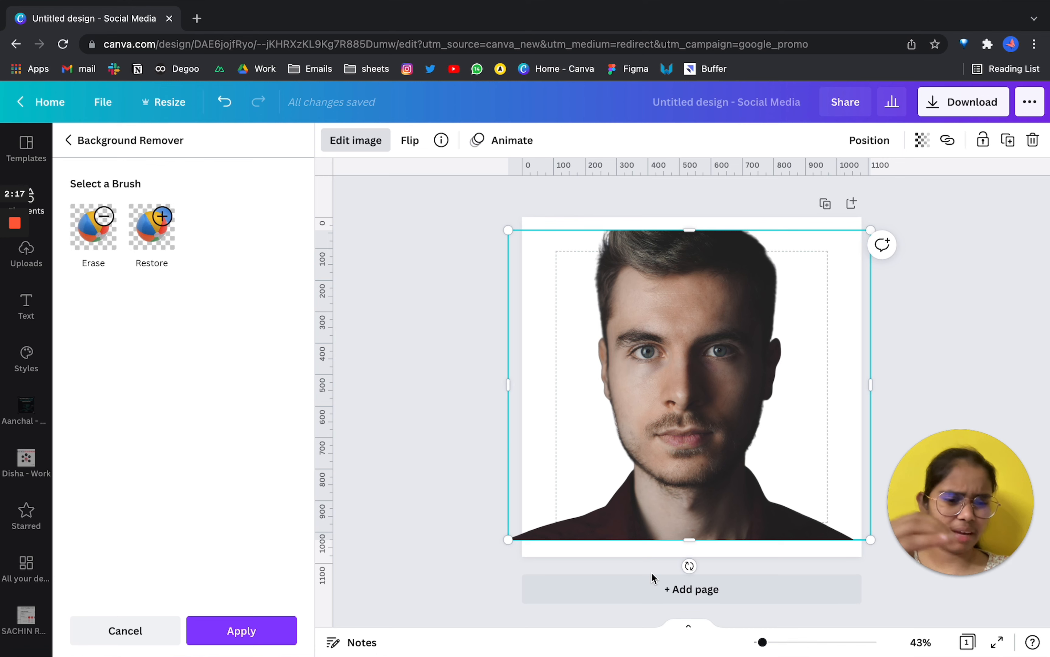
pyautogui.click(99, 227)
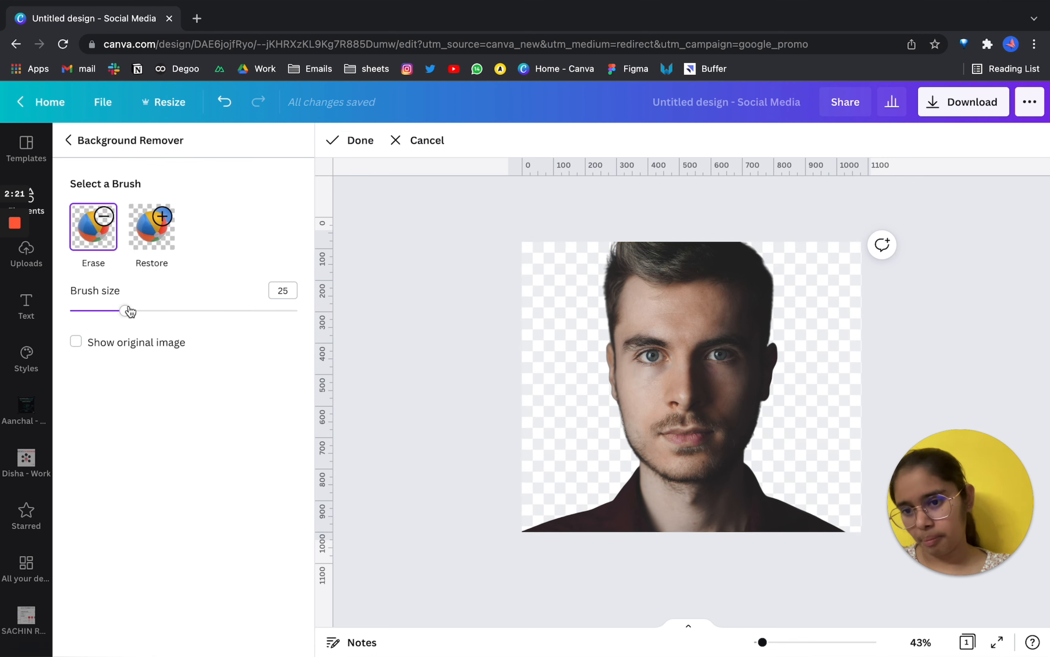
pyautogui.moveTo(129, 312); pyautogui.dragTo(137, 310)
pyautogui.moveTo(832, 491)
pyautogui.mouseDown()
pyautogui.moveTo(793, 465)
pyautogui.moveTo(686, 567)
pyautogui.moveTo(689, 528)
pyautogui.moveTo(821, 537)
pyautogui.moveTo(761, 466)
pyautogui.moveTo(734, 498)
pyautogui.moveTo(619, 512)
pyautogui.moveTo(641, 528)
pyautogui.moveTo(710, 539)
pyautogui.moveTo(816, 464)
pyautogui.moveTo(758, 515)
pyautogui.mouseUp()
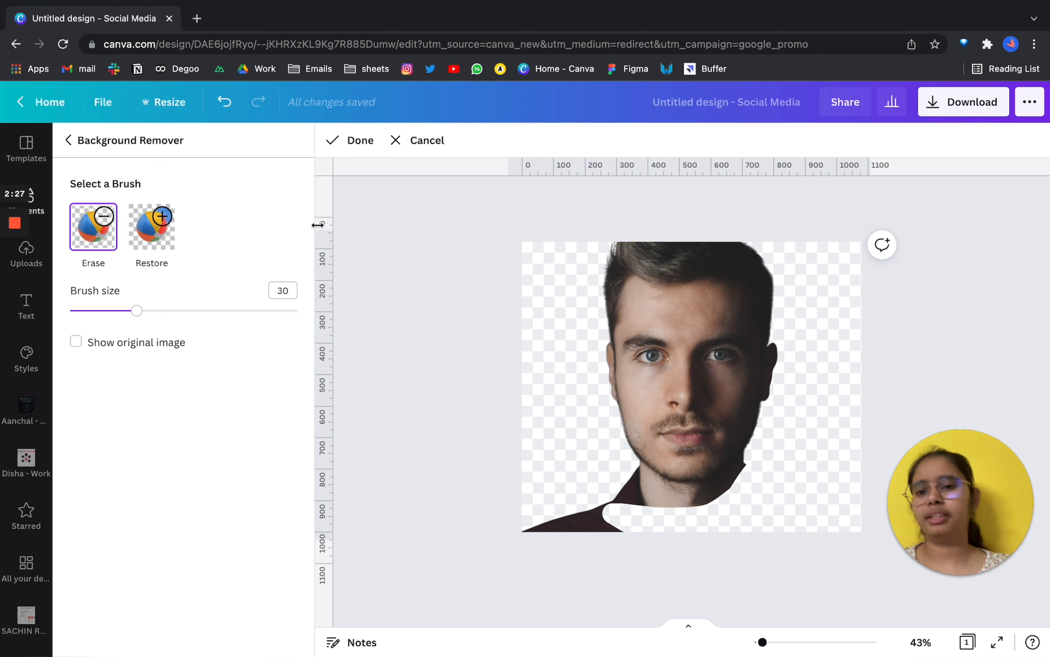
# Finish the cutout edit, then delete the photo to leave the pink page empty.
pyautogui.click(70, 141)
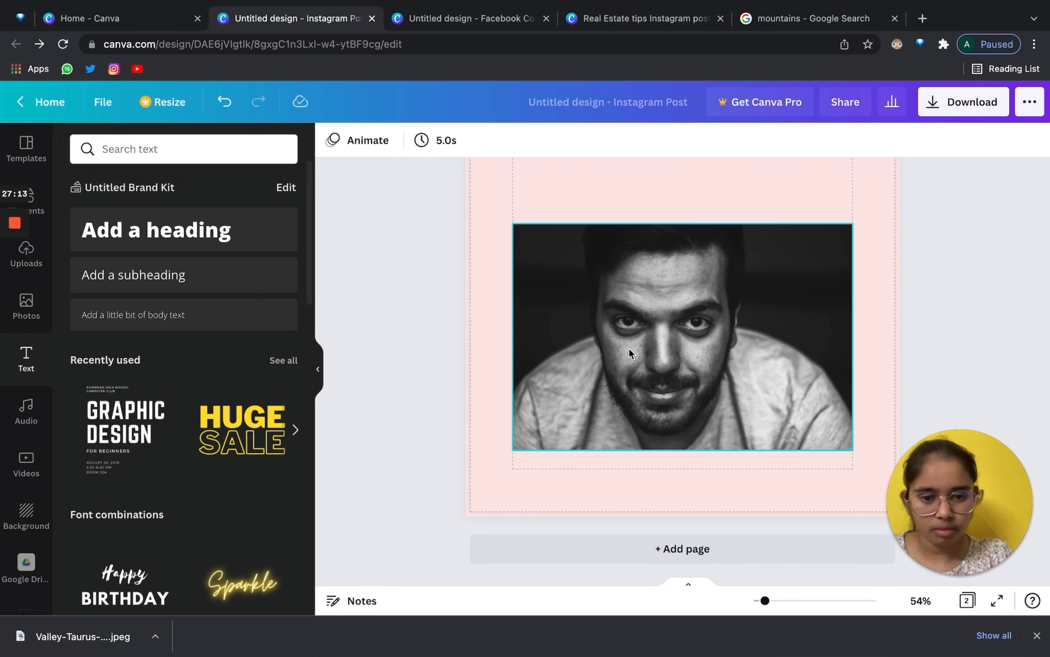
pyautogui.moveTo(628, 348); pyautogui.dragTo(609, 368)
pyautogui.press('Delete')
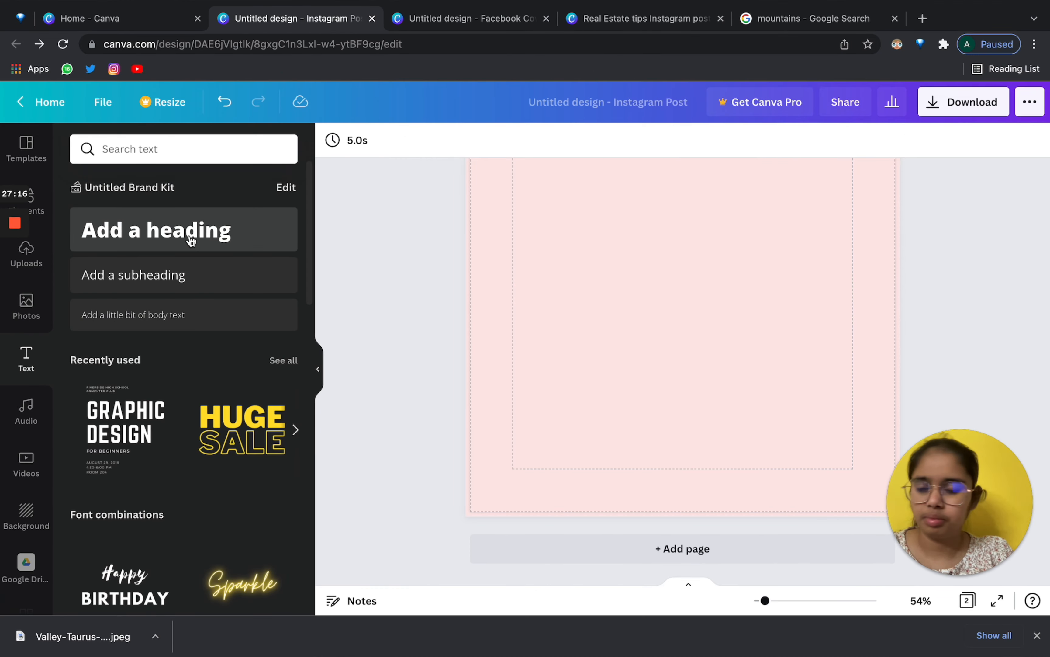
# Add an 'Add a heading' text box to page 2.
pyautogui.scroll(-15, 191, 240)
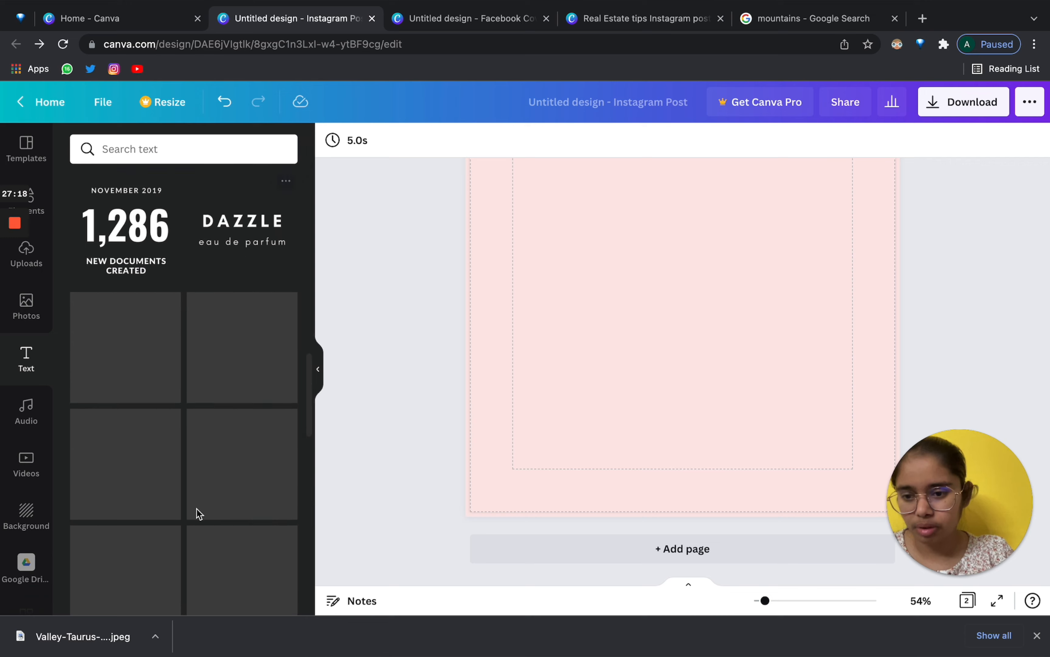
pyautogui.scroll(6, 196, 508)
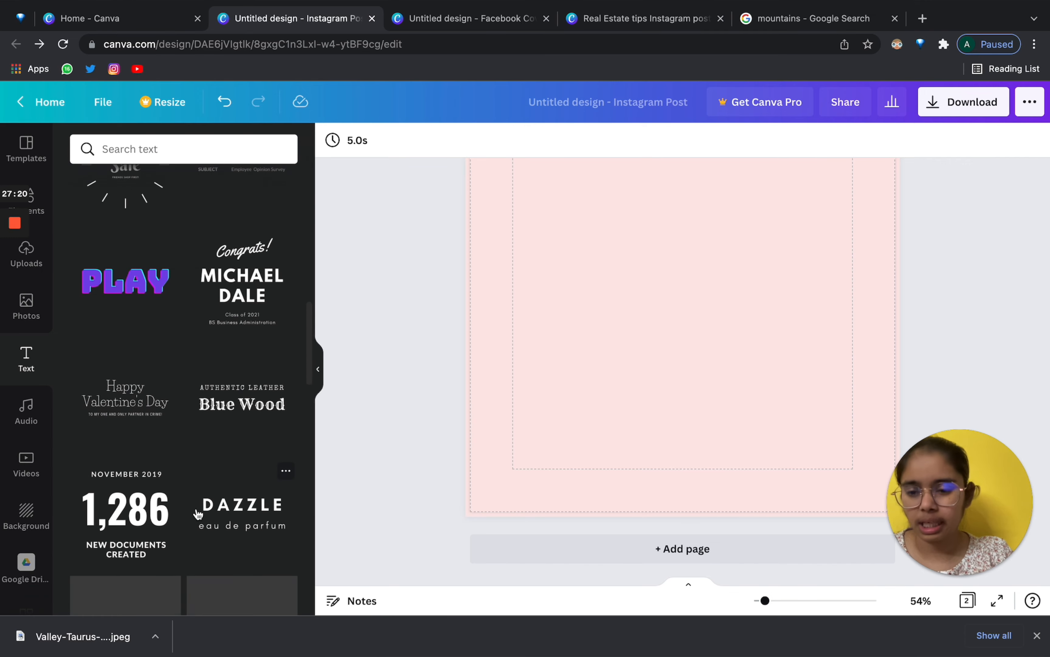
pyautogui.scroll(-5, 198, 514)
pyautogui.scroll(8, 198, 514)
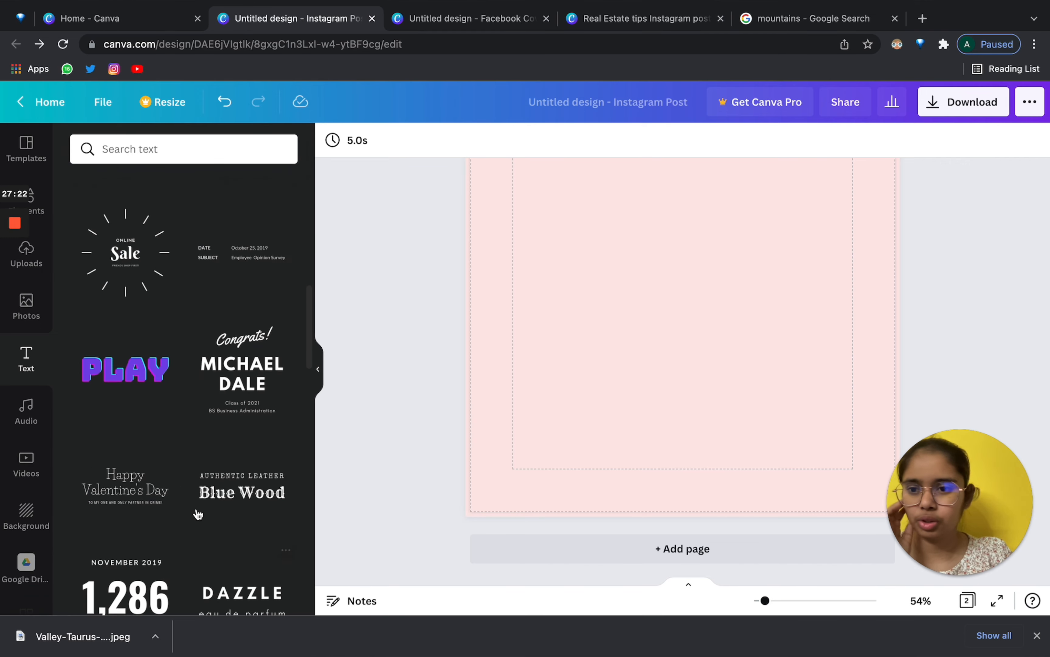
pyautogui.scroll(10, 197, 514)
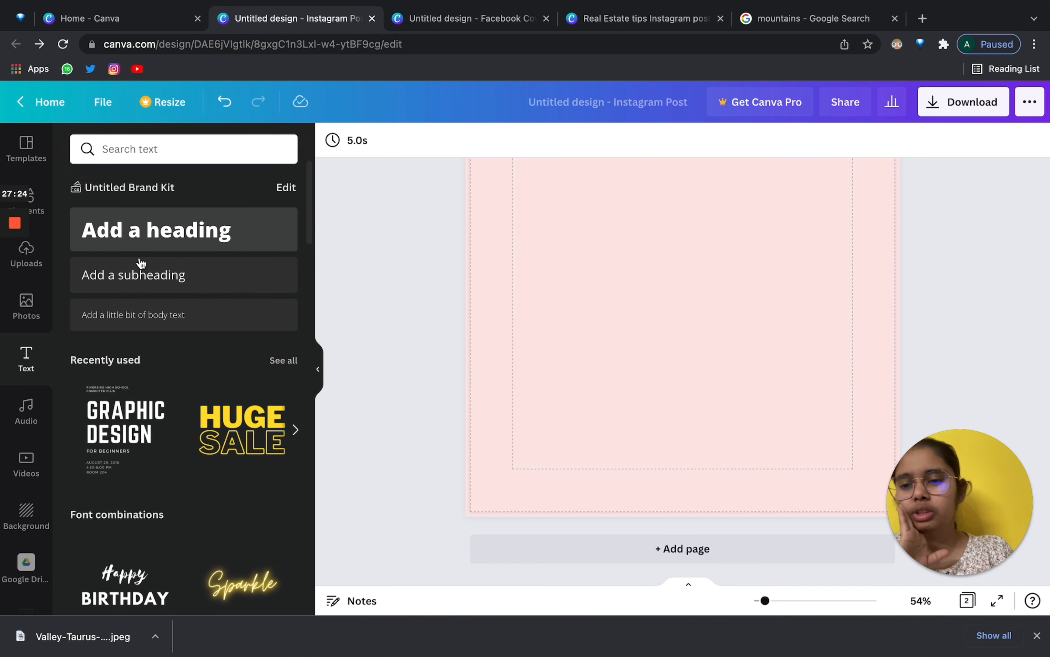
pyautogui.click(161, 226)
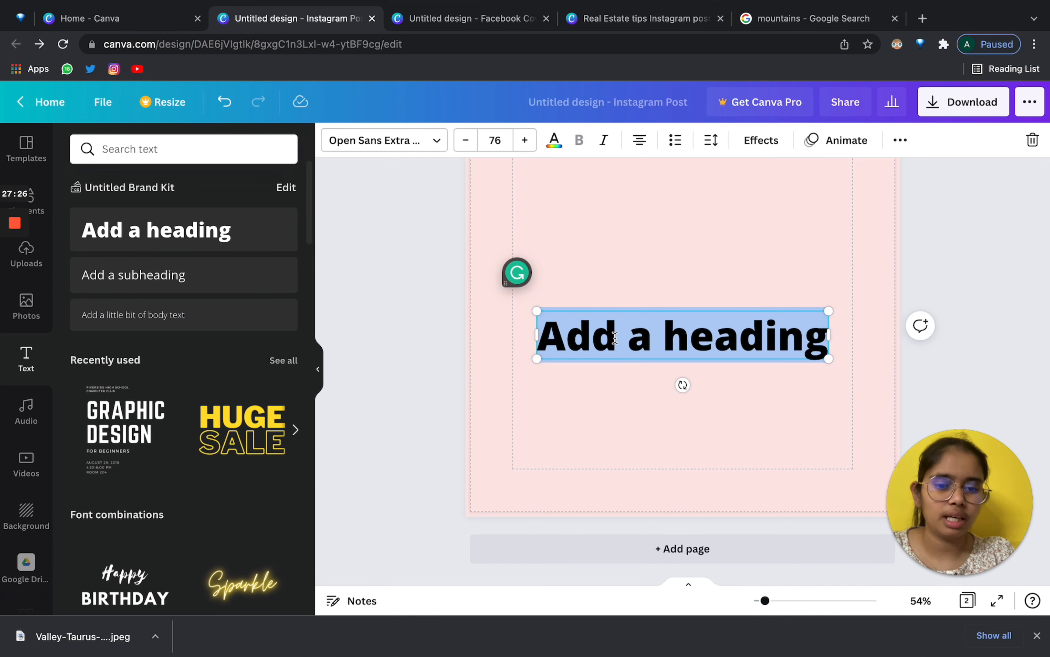
# Drag the heading up so it sits horizontally centred in the page's upper part.
pyautogui.click(613, 250)
pyautogui.click(624, 343)
pyautogui.moveTo(625, 349); pyautogui.dragTo(625, 235)
pyautogui.scroll(5, 625, 244)
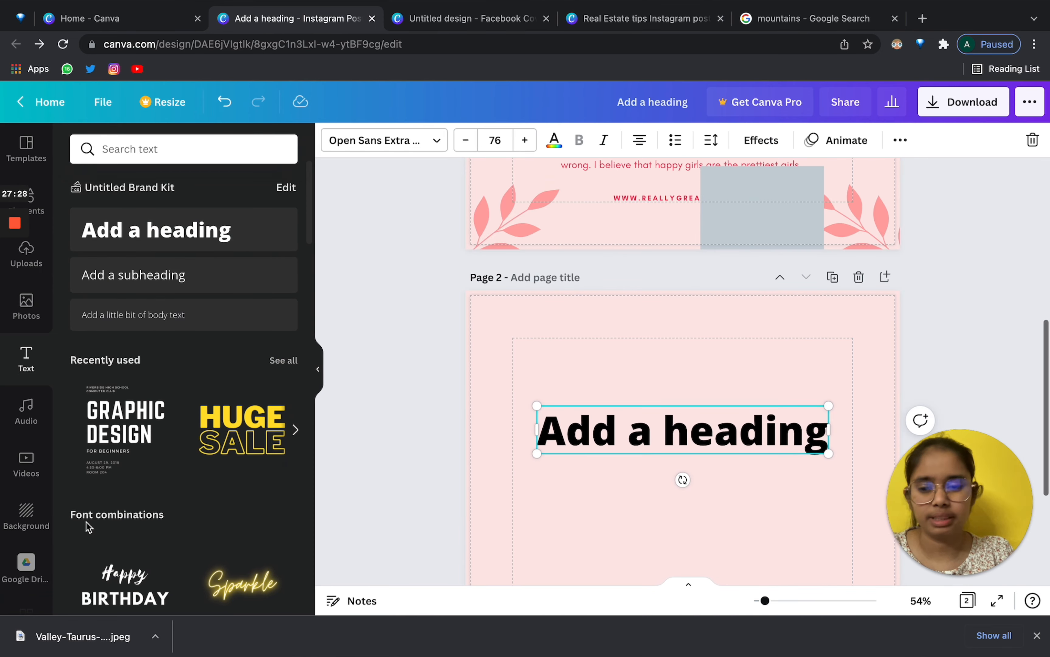
pyautogui.scroll(-1, 86, 524)
pyautogui.scroll(1, 87, 523)
pyautogui.moveTo(578, 435); pyautogui.dragTo(573, 399)
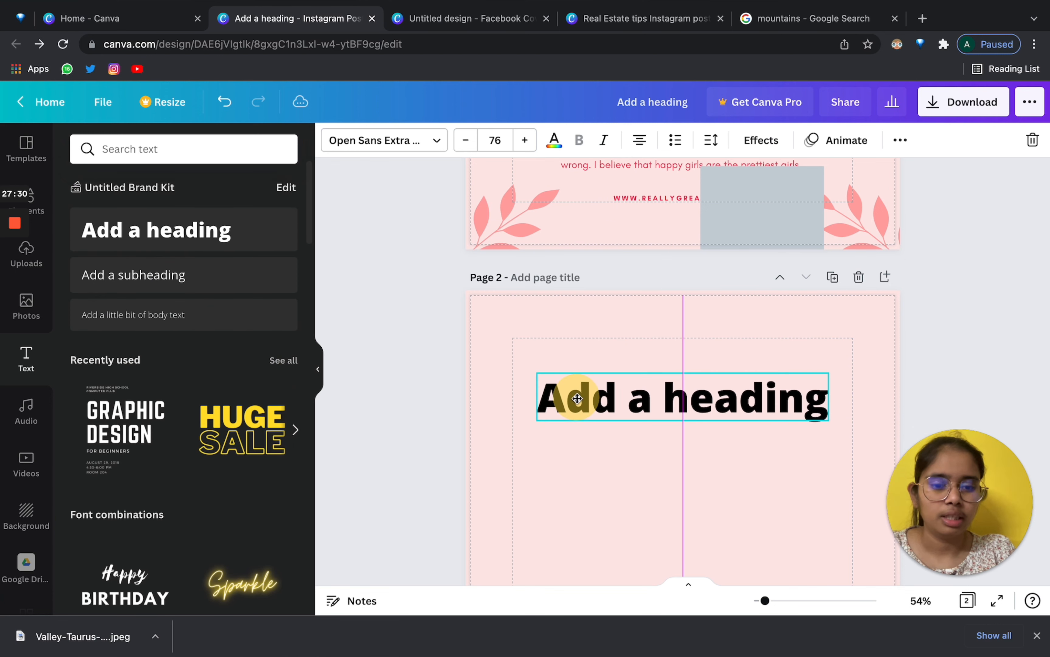
pyautogui.scroll(-3, 577, 403)
# Browse the font list, then set the heading's size to 72.
pyautogui.click(402, 150)
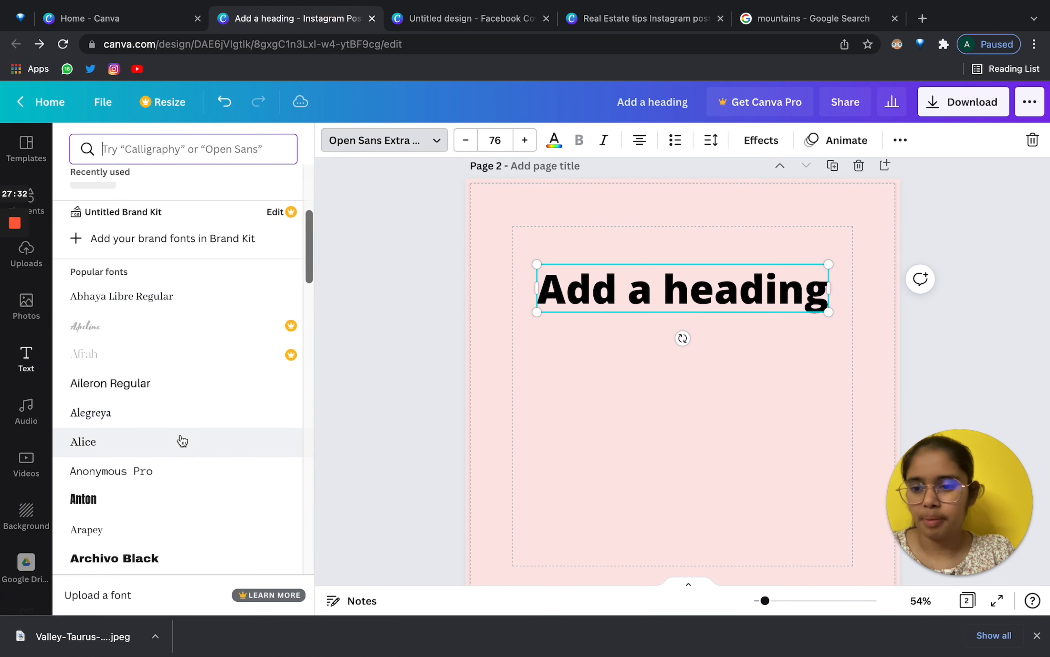
pyautogui.scroll(-15, 180, 438)
pyautogui.scroll(-10, 181, 440)
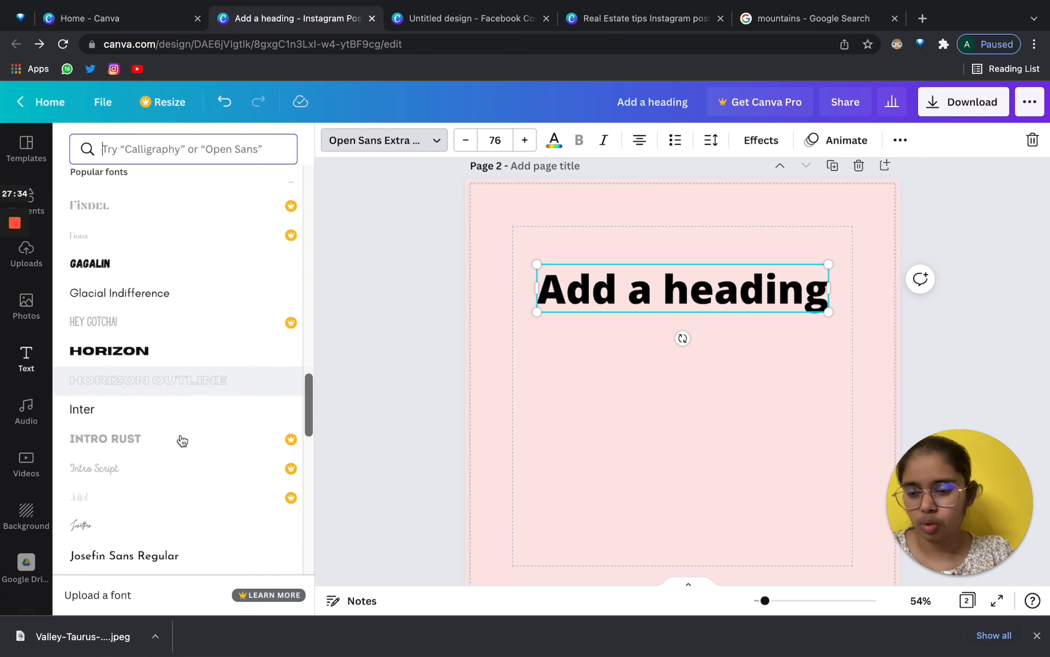
pyautogui.scroll(20, 182, 437)
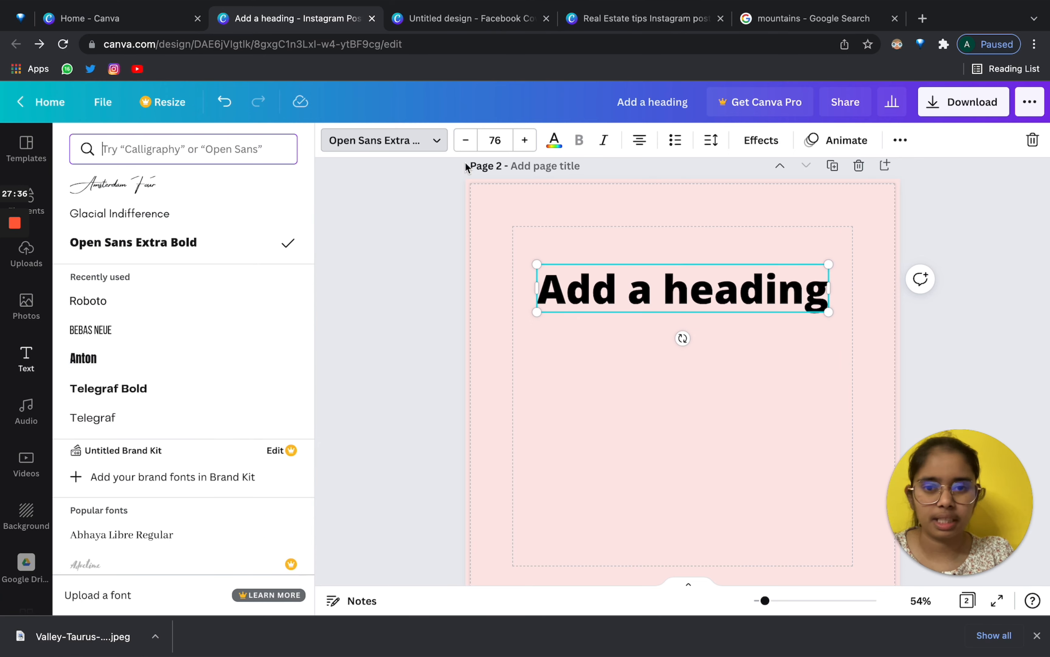
pyautogui.click(464, 148)
pyautogui.click(463, 148)
pyautogui.click(463, 148)
pyautogui.click(463, 147)
pyautogui.click(463, 148)
pyautogui.click(463, 147)
pyautogui.click(464, 147)
pyautogui.click(463, 147)
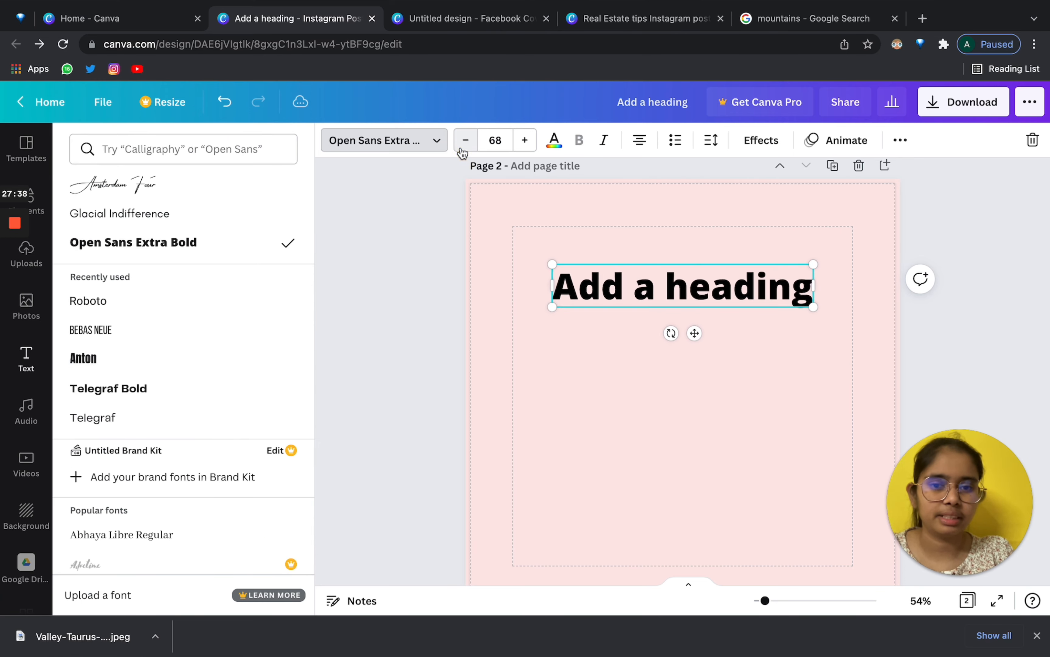
pyautogui.click(525, 140)
pyautogui.click(525, 140)
pyautogui.click(525, 140)
pyautogui.click(525, 140)
# Colour the heading dark red after trying lime and green.
pyautogui.click(555, 143)
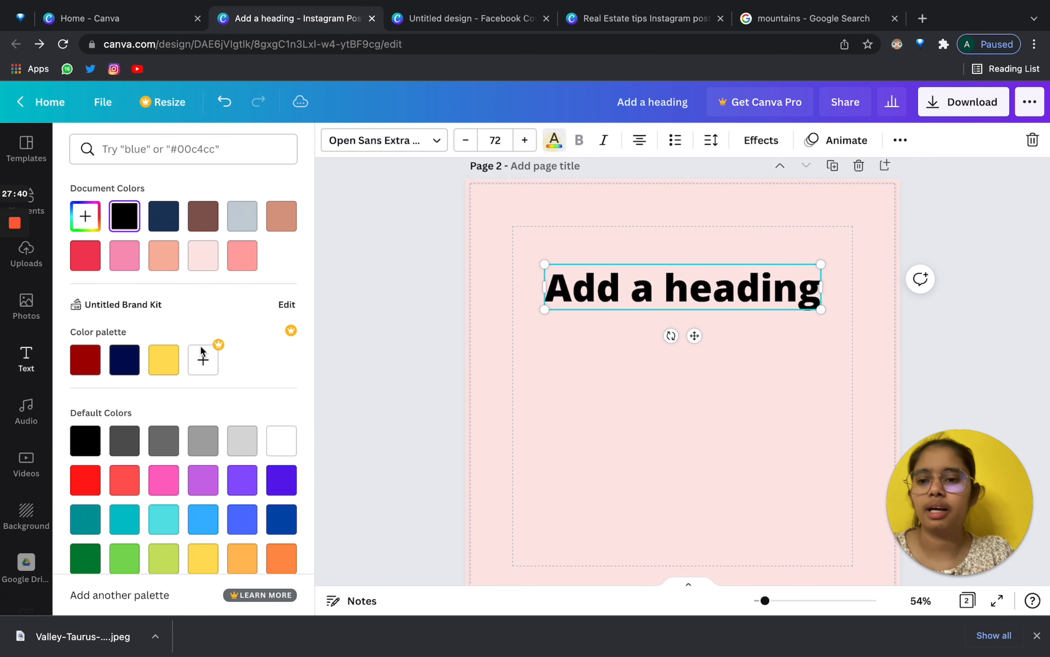
pyautogui.scroll(-1, 115, 495)
pyautogui.click(172, 546)
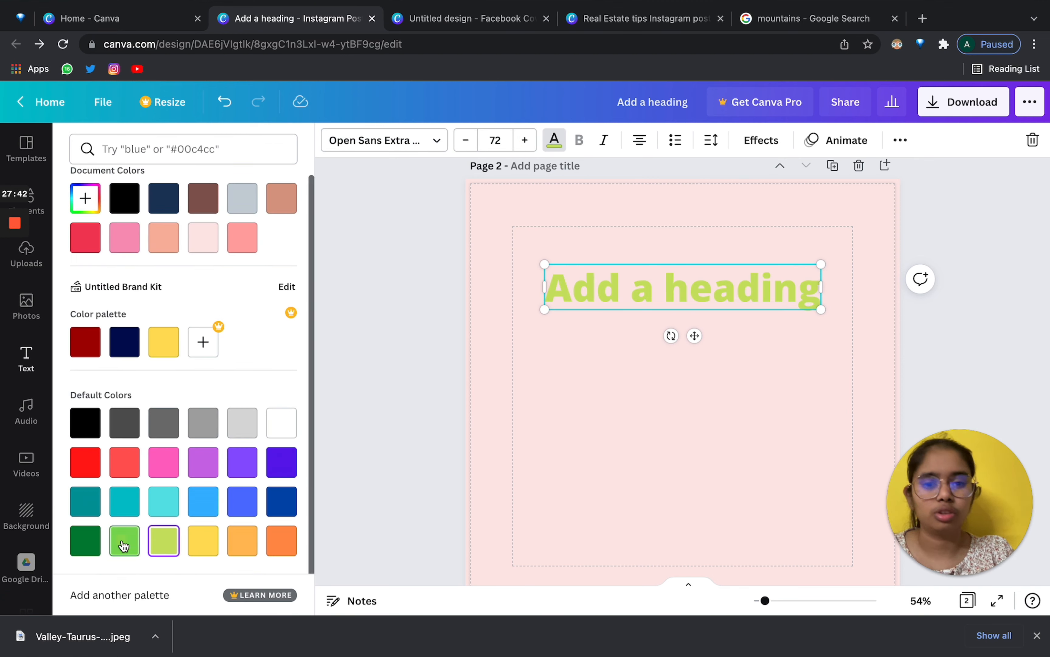
pyautogui.click(124, 541)
pyautogui.click(85, 343)
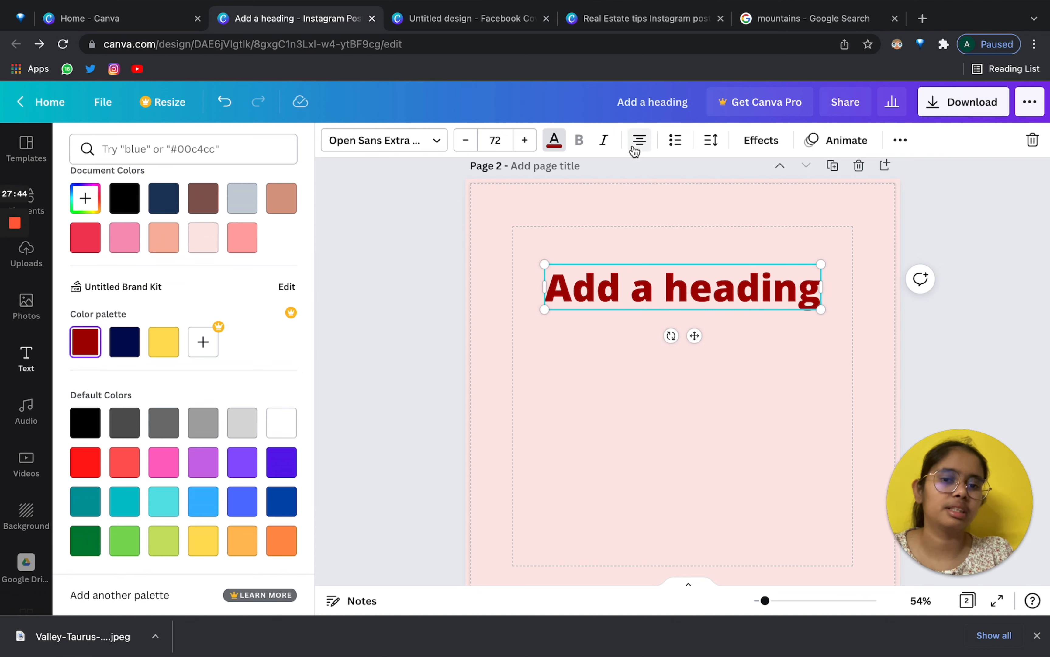
pyautogui.click(333, 322)
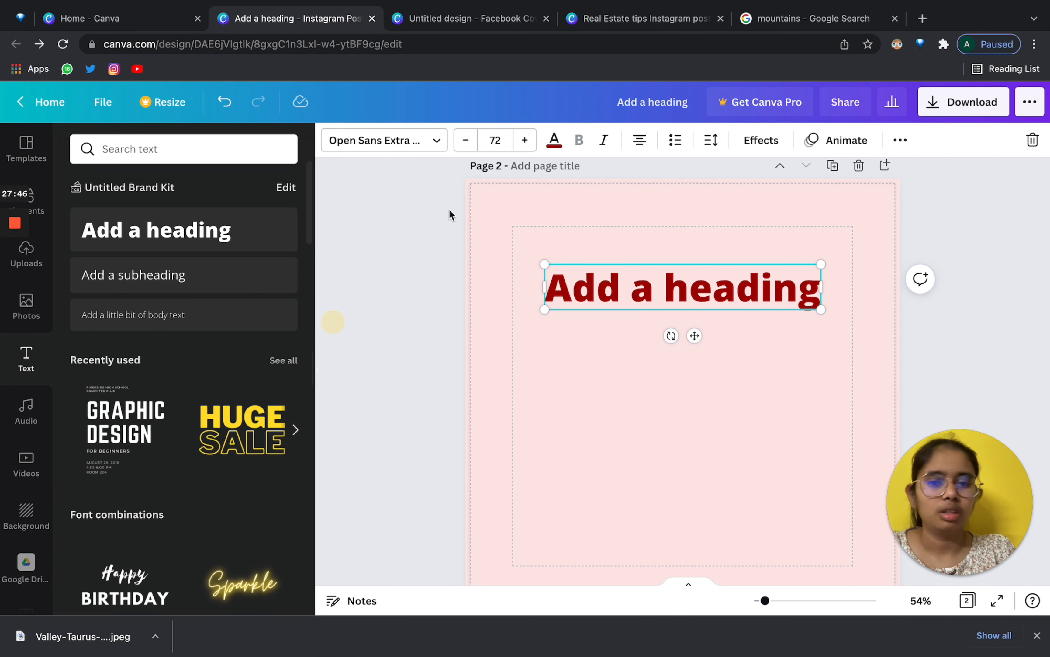
# Widen and reposition the heading box and set its text to left alignment.
pyautogui.click(639, 140)
pyautogui.moveTo(820, 286); pyautogui.dragTo(951, 285)
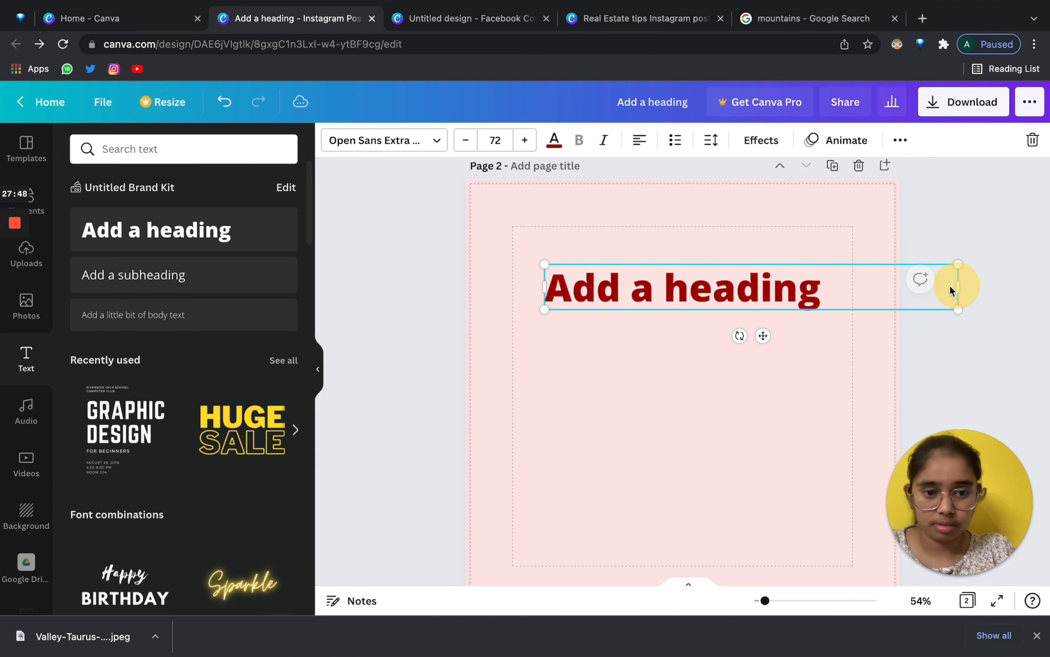
pyautogui.click(753, 367)
pyautogui.moveTo(752, 285); pyautogui.dragTo(681, 286)
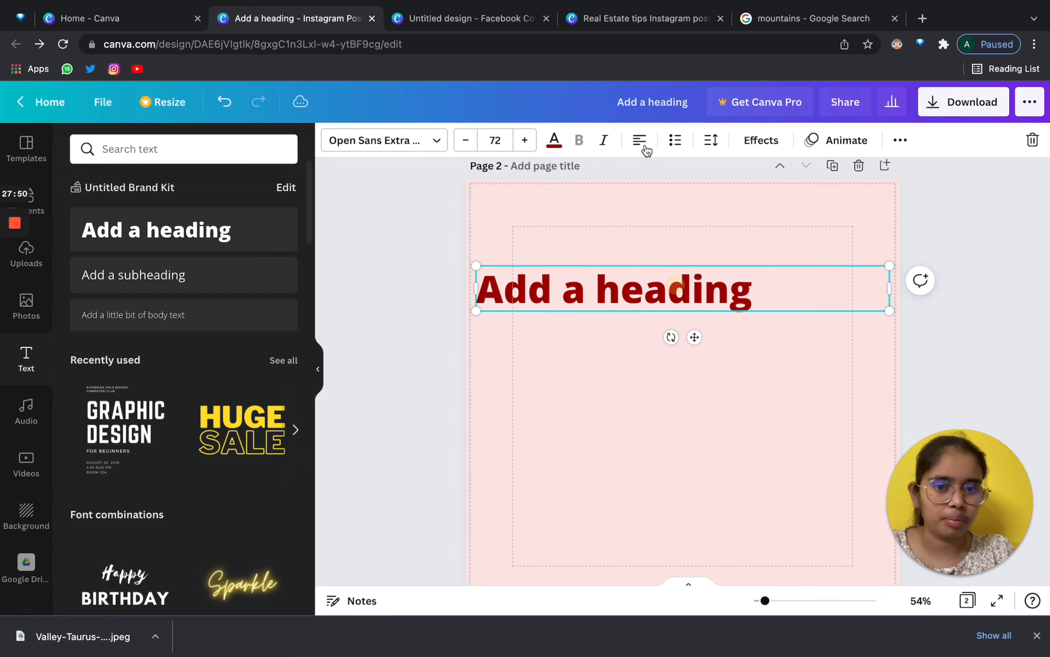
pyautogui.click(321, 371)
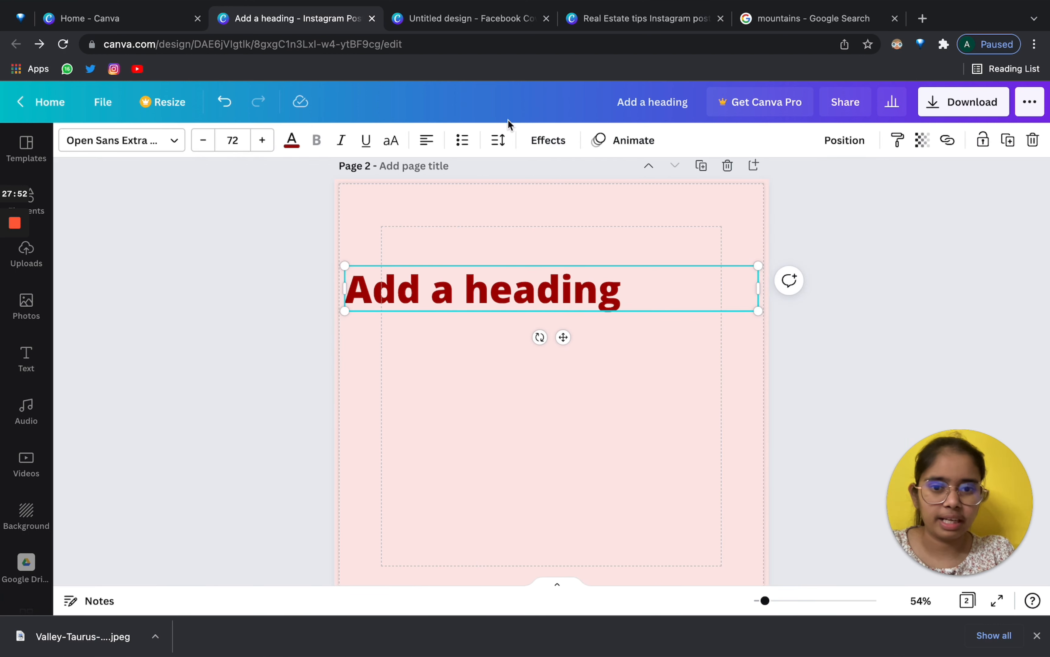
pyautogui.click(428, 141)
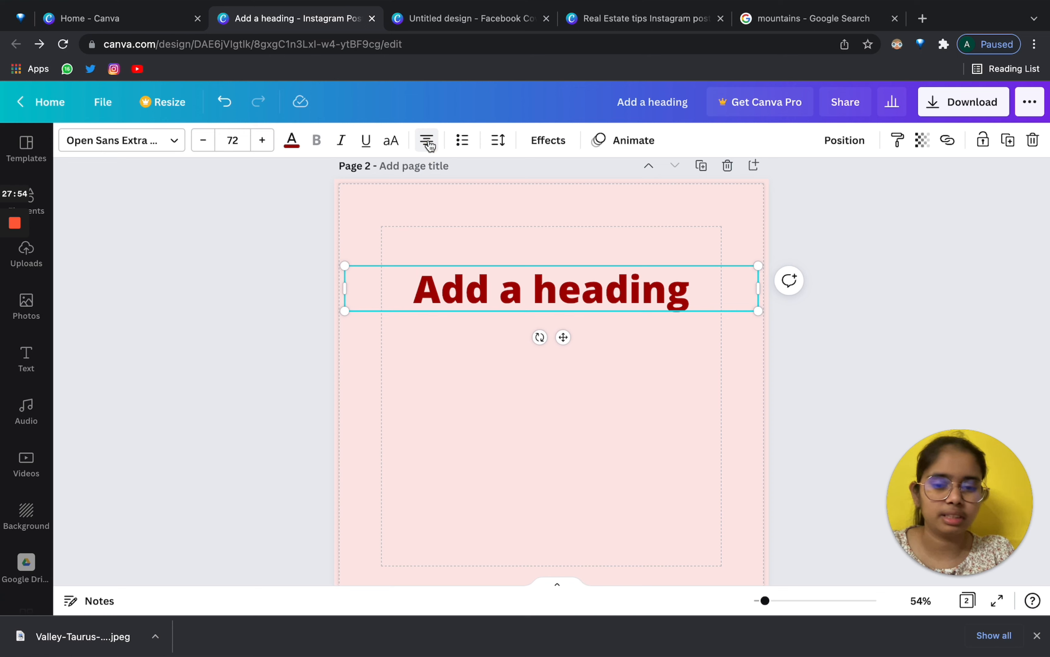
pyautogui.click(430, 141)
pyautogui.click(430, 141)
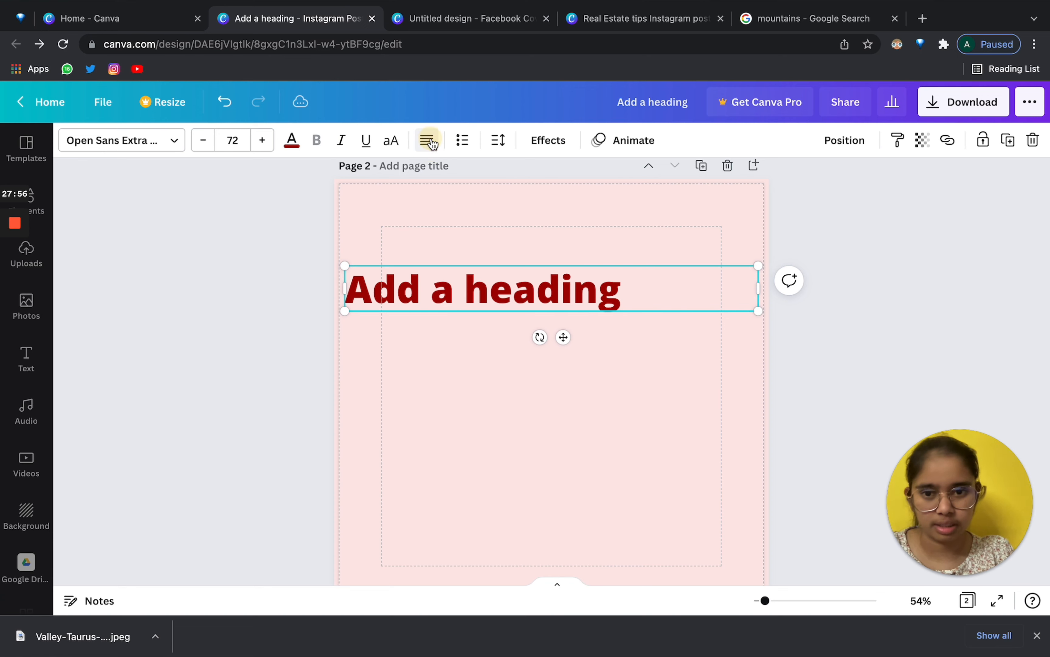
# Turn the heading into a numbered list item reading '1. Add a heading'.
pyautogui.click(462, 142)
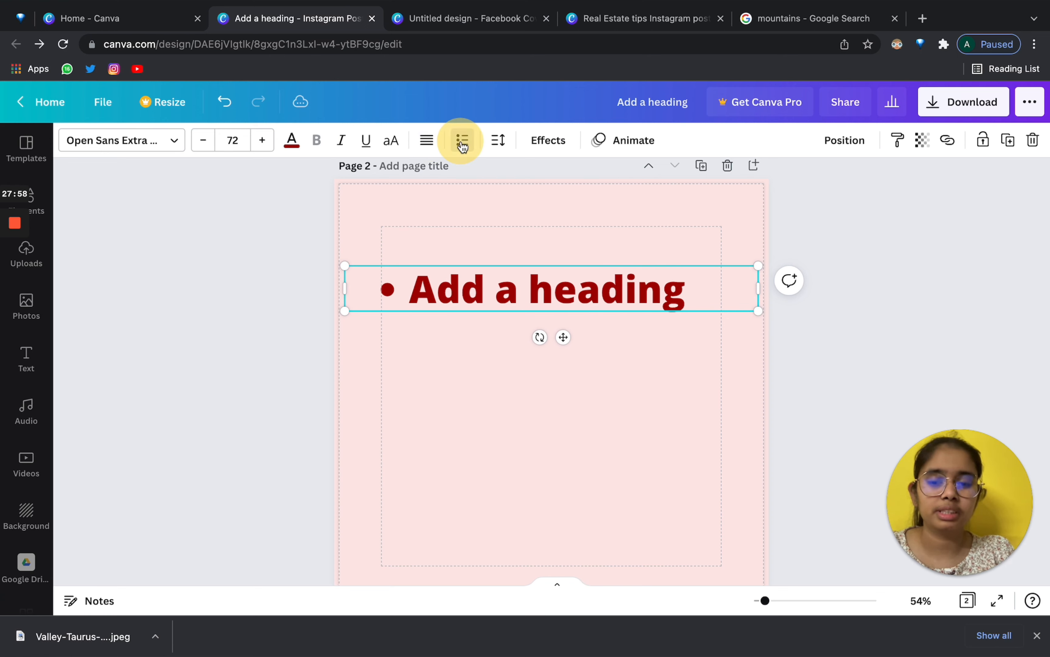
pyautogui.click(461, 141)
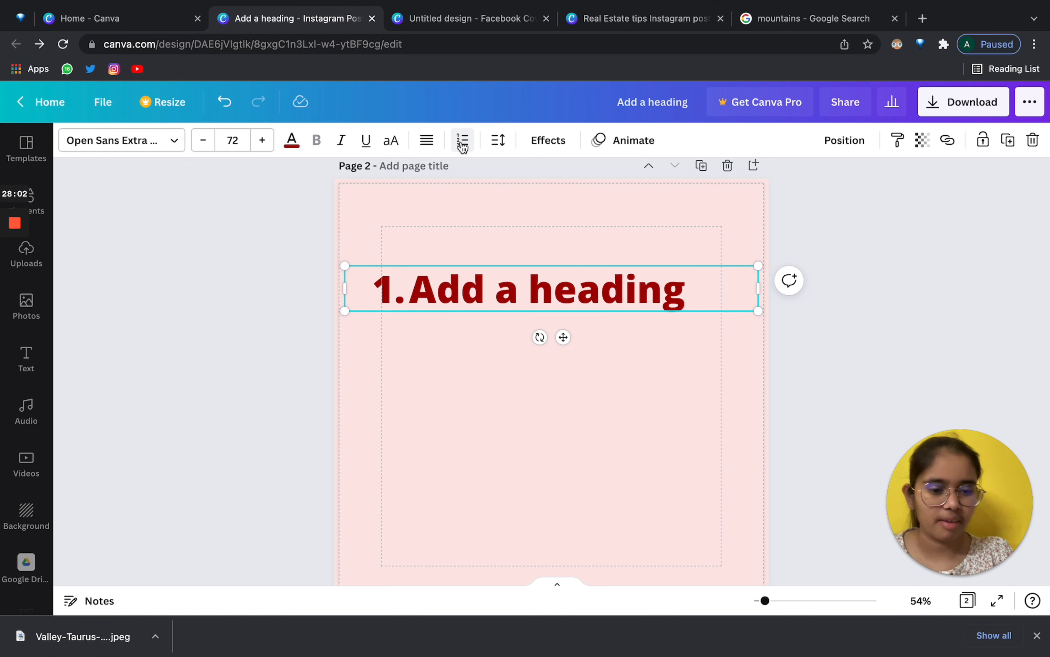
pyautogui.click(462, 144)
pyautogui.click(462, 143)
pyautogui.click(463, 143)
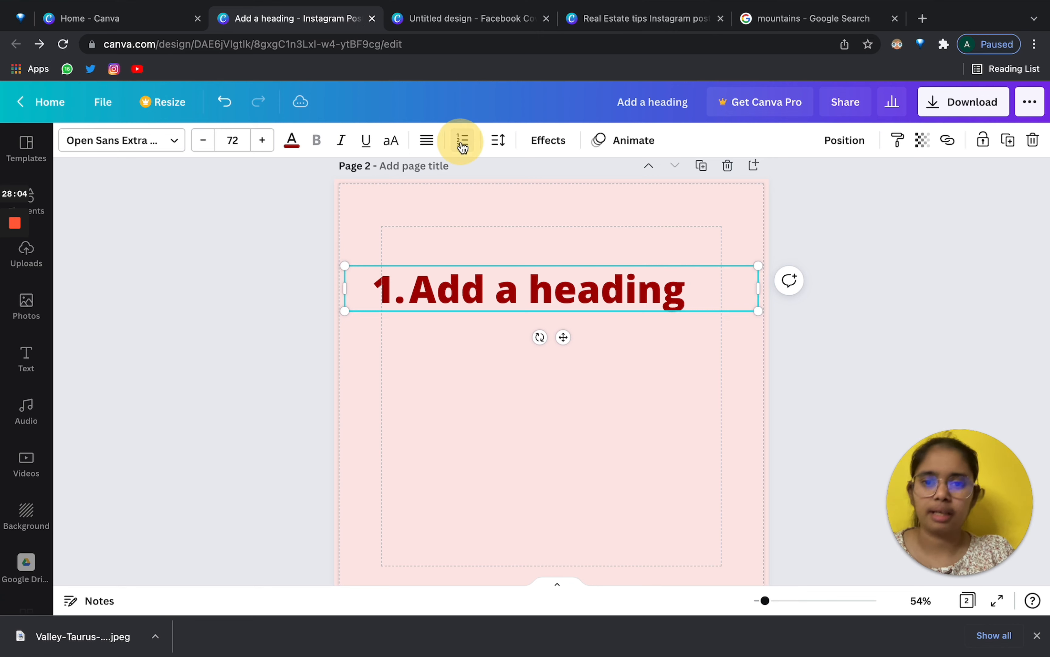
# Replace the heading text with ANCBDJHD and copy it.
pyautogui.doubleClick(422, 297)
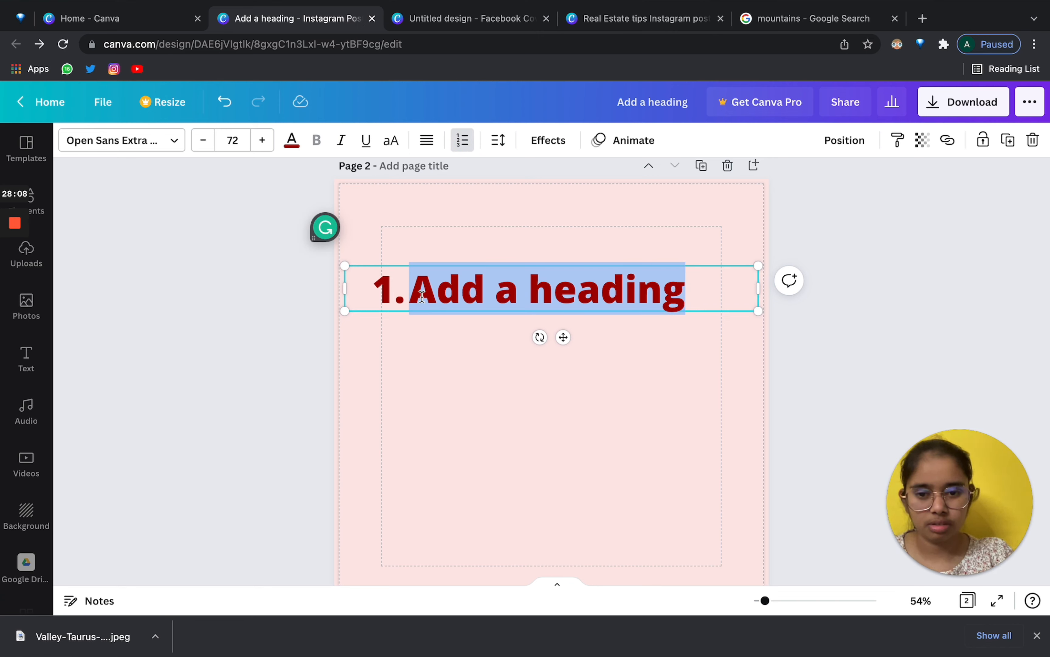
pyautogui.press('BackSpace')
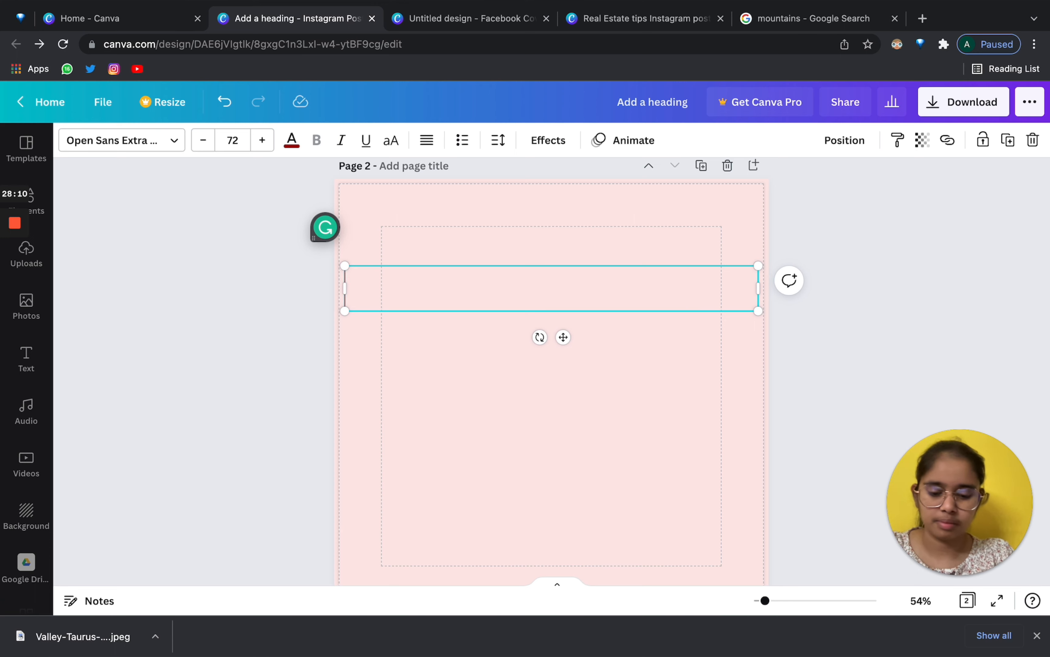
pyautogui.write('A')
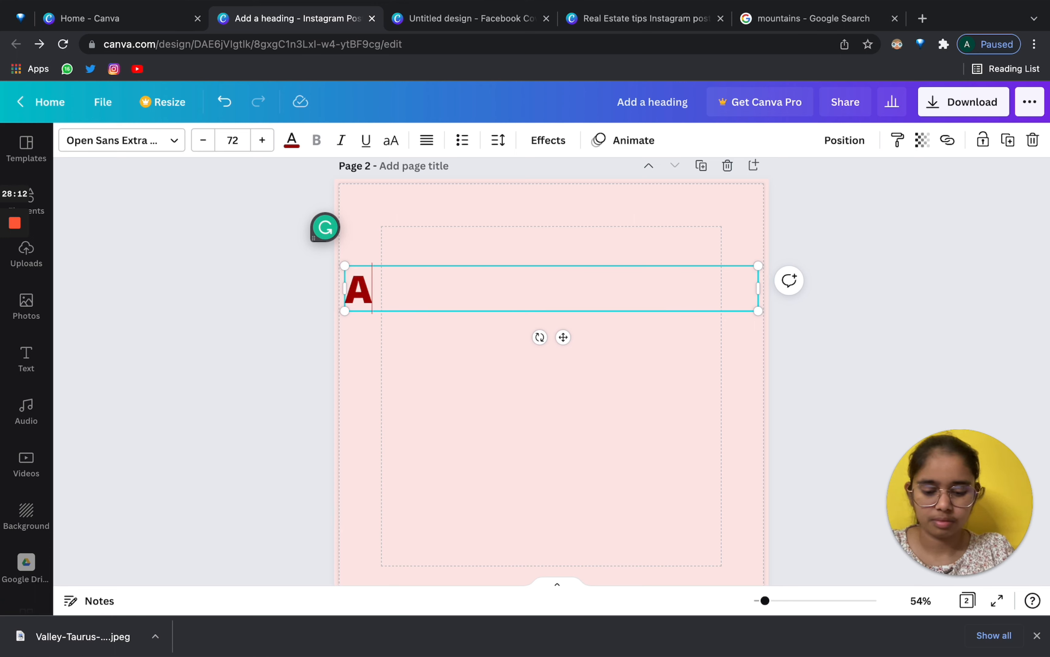
pyautogui.write('NCBDJHD')
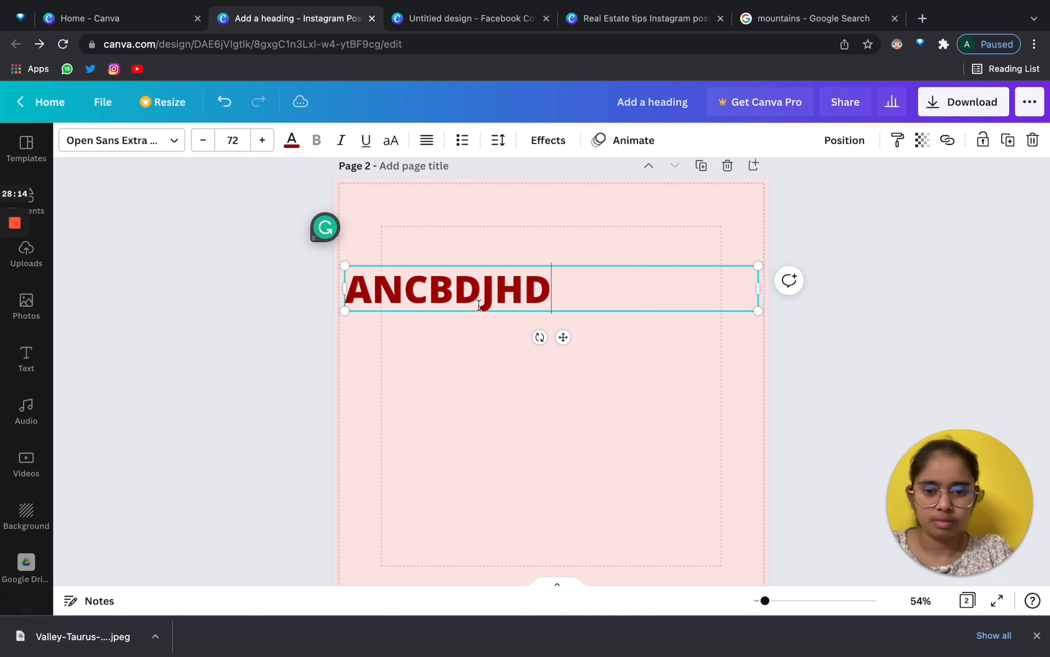
pyautogui.moveTo(567, 294); pyautogui.dragTo(351, 290)
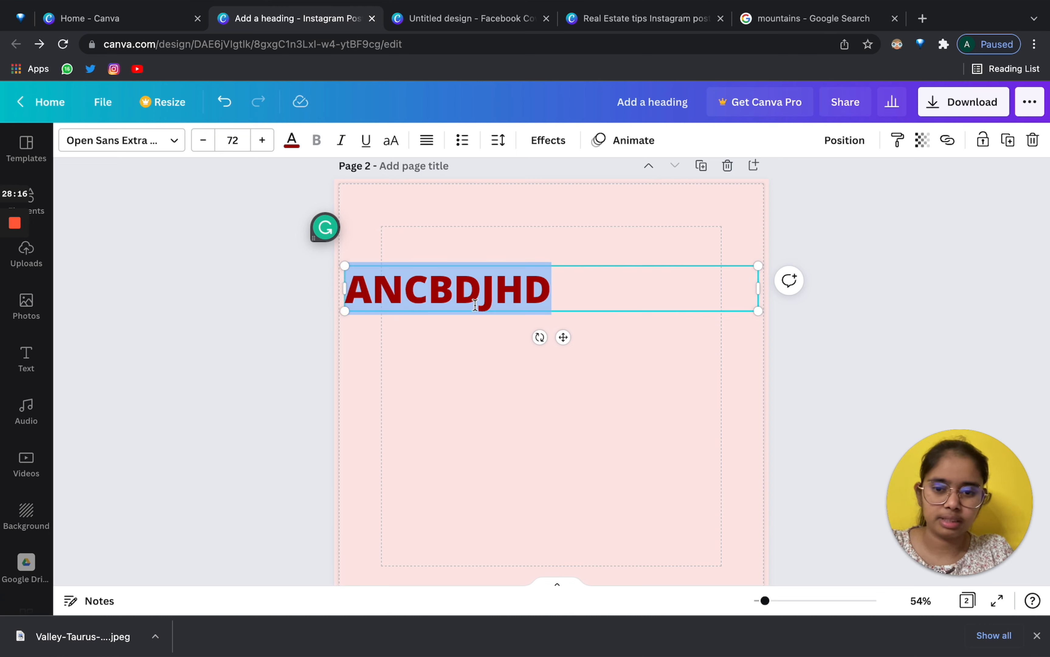
pyautogui.press('super+c')
# Paste ANCBDJHD onto new lines so the heading holds four ANCBDJHD lines.
pyautogui.click(551, 295)
pyautogui.press('Return')
pyautogui.press('super+v')
pyautogui.press('Return')
pyautogui.press('super+v')
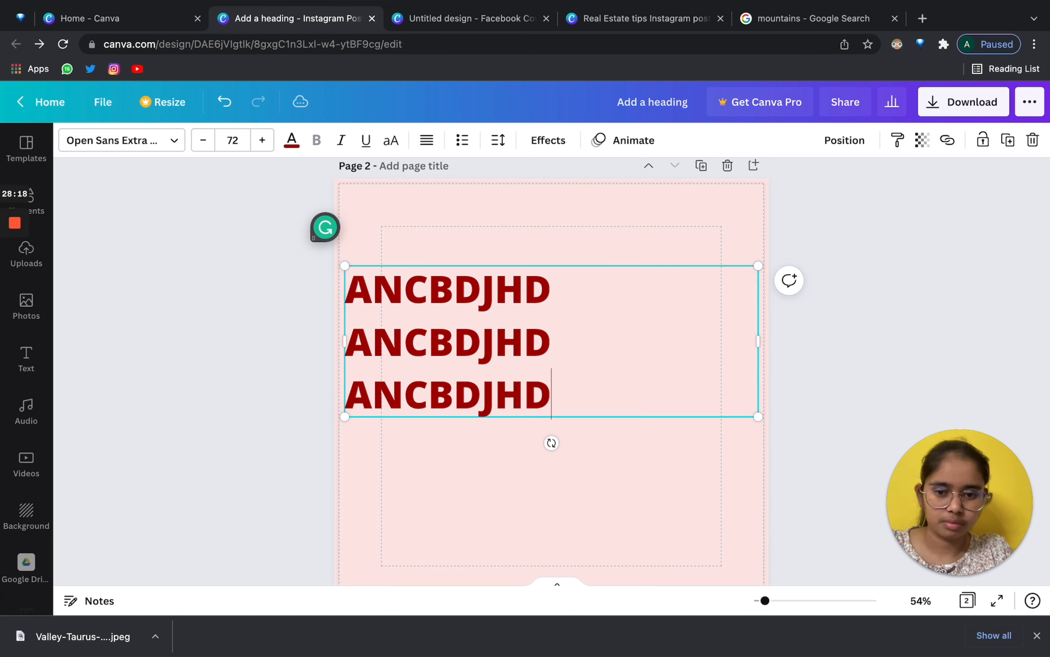
pyautogui.press('super+v')
pyautogui.click(557, 393)
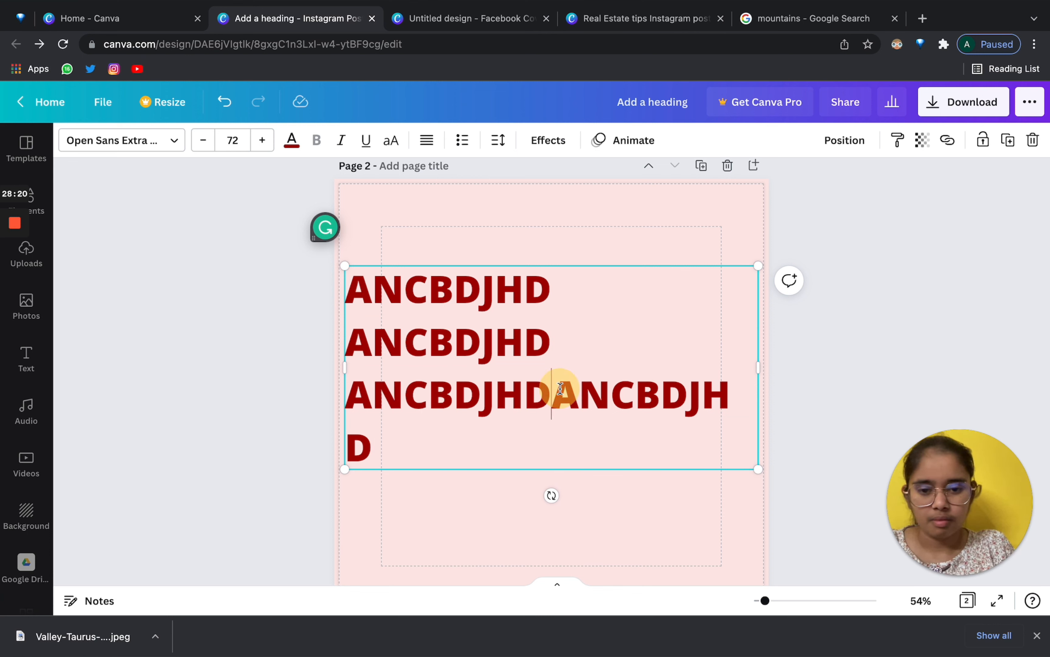
pyautogui.press('Return')
# Cycle the fourth line's alignment until it is right-aligned.
pyautogui.click(426, 140)
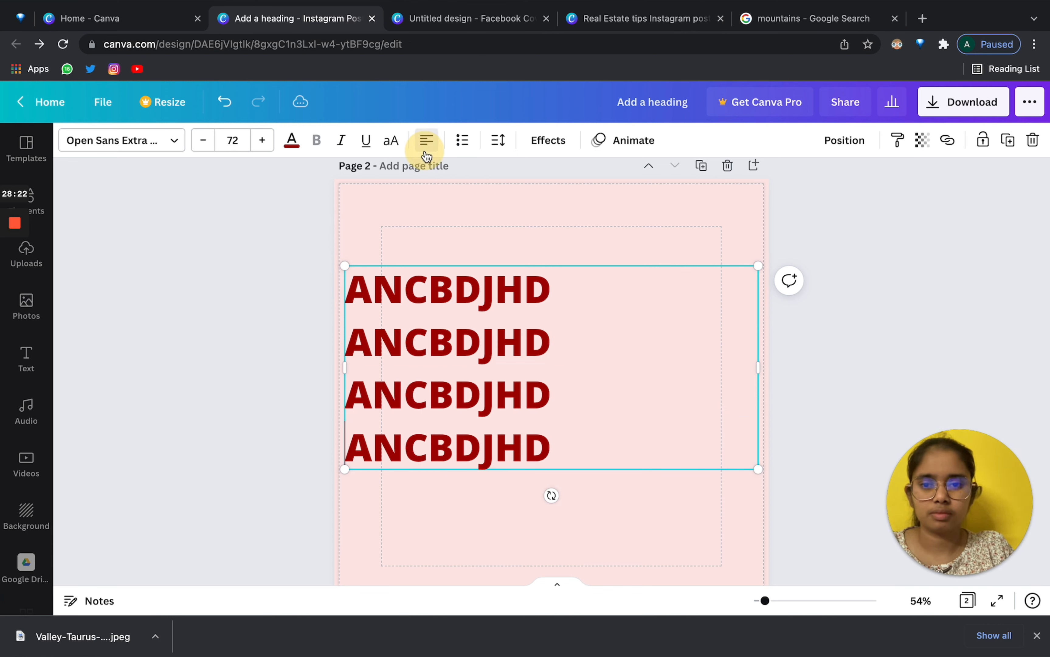
pyautogui.click(427, 140)
pyautogui.click(427, 140)
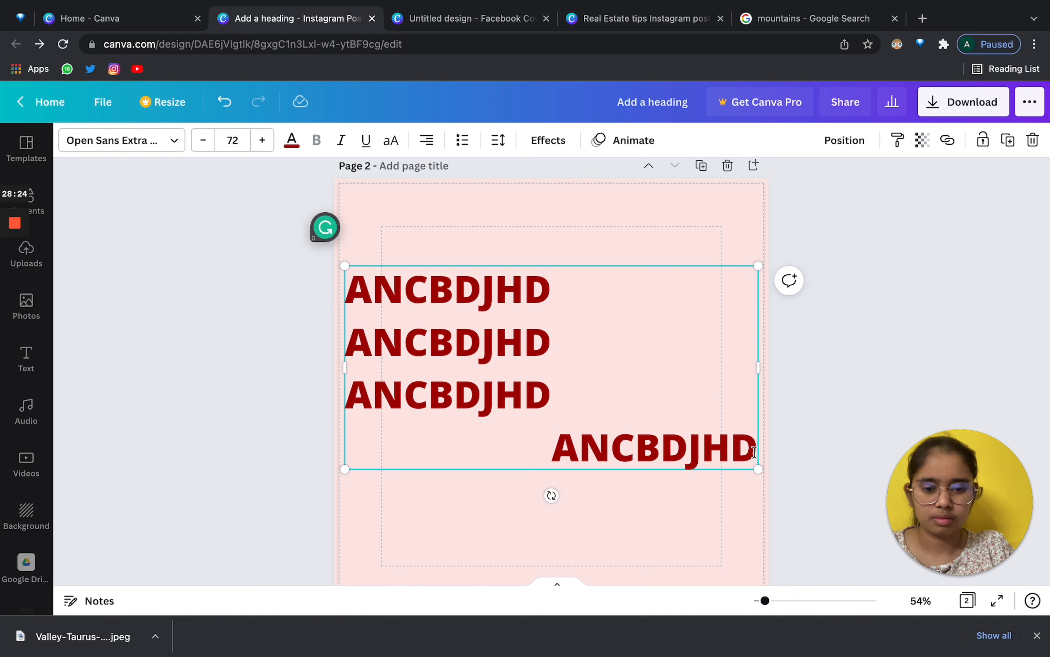
# Put the fourth ANCBDJHD back on its own line and center all four lines.
pyautogui.press('BackSpace')
pyautogui.press('Return')
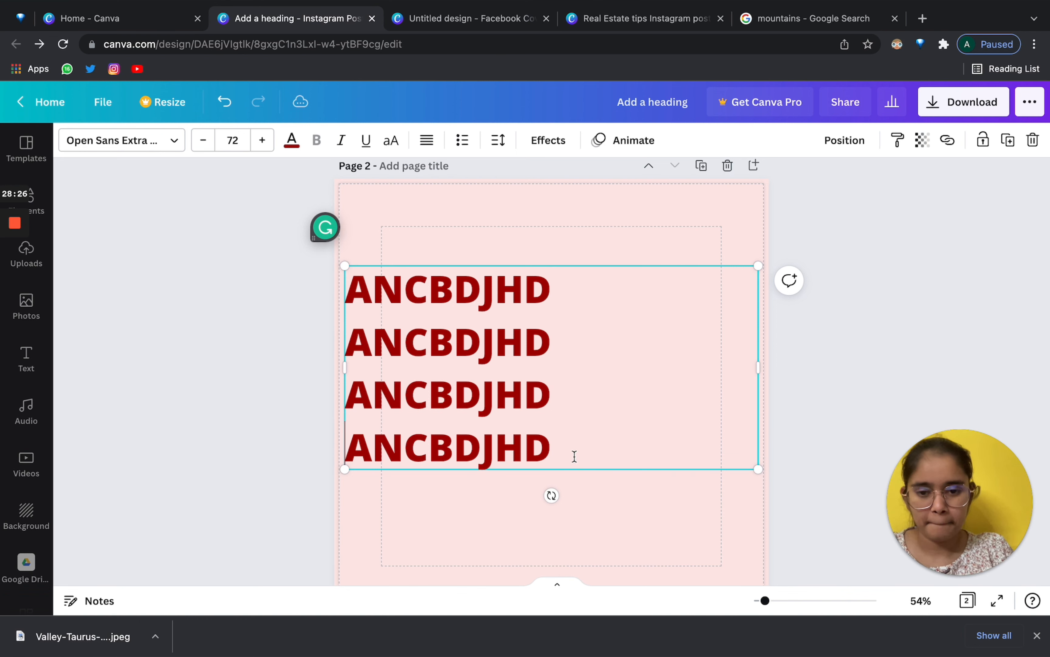
pyautogui.moveTo(566, 444); pyautogui.dragTo(443, 158)
pyautogui.click(427, 140)
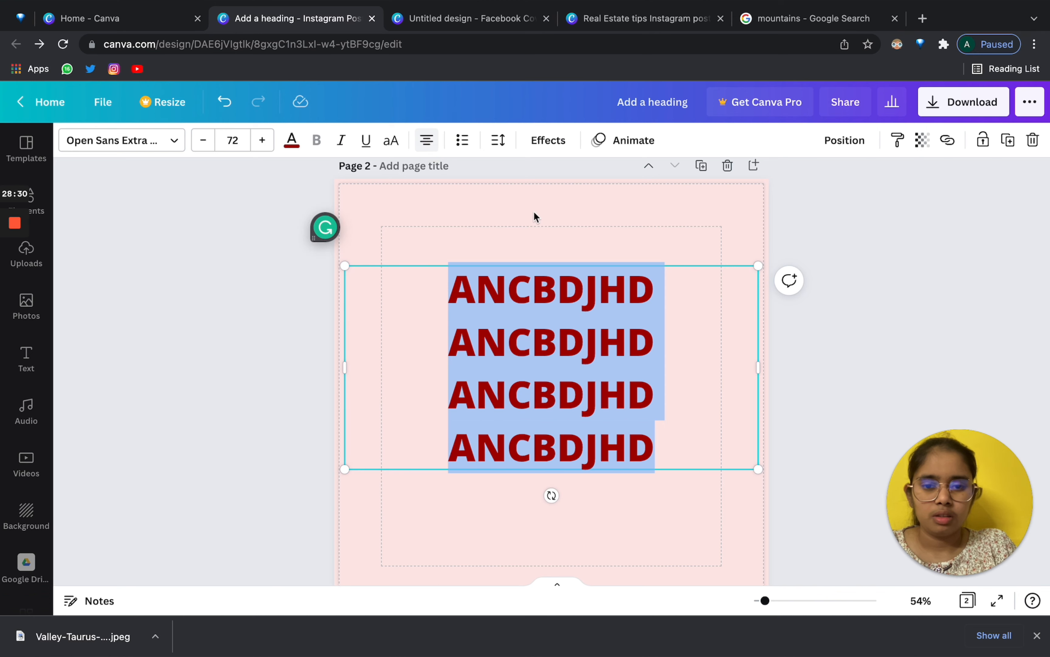
pyautogui.click(561, 232)
# Widen letter spacing slightly and line spacing more, then move the text box higher and slightly left.
pyautogui.click(589, 287)
pyautogui.click(498, 140)
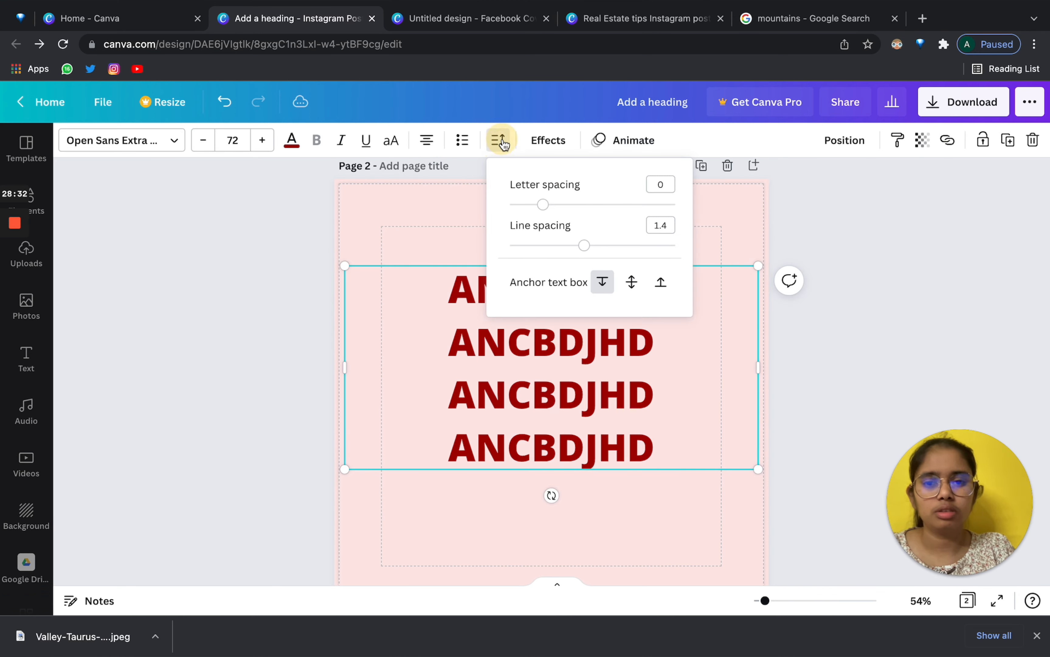
pyautogui.moveTo(602, 397); pyautogui.dragTo(601, 480)
pyautogui.click(498, 142)
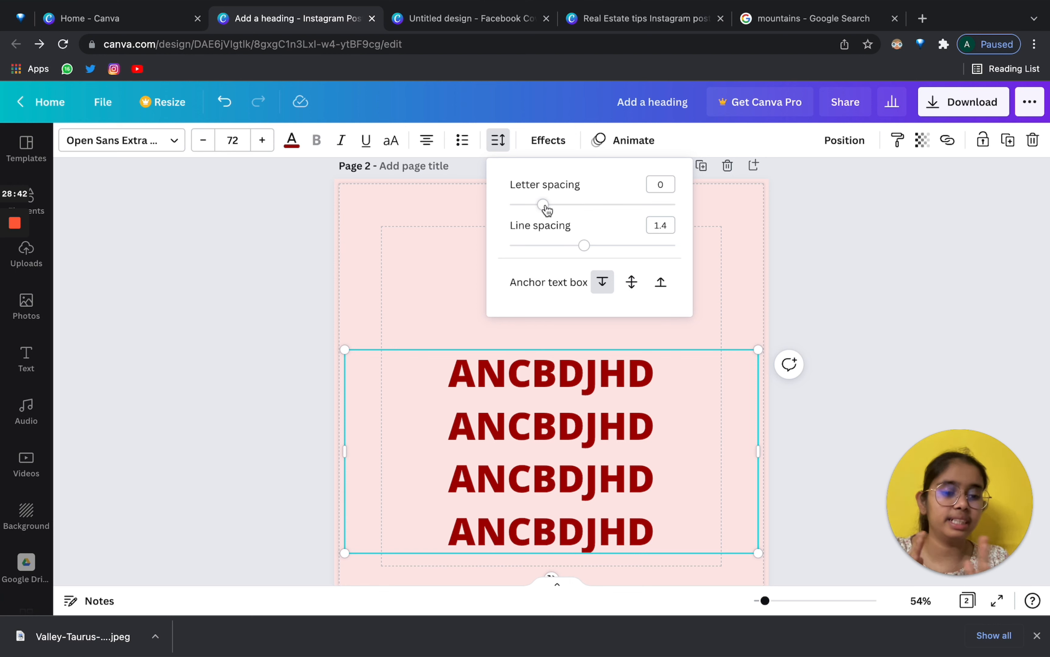
pyautogui.moveTo(546, 210); pyautogui.dragTo(596, 215)
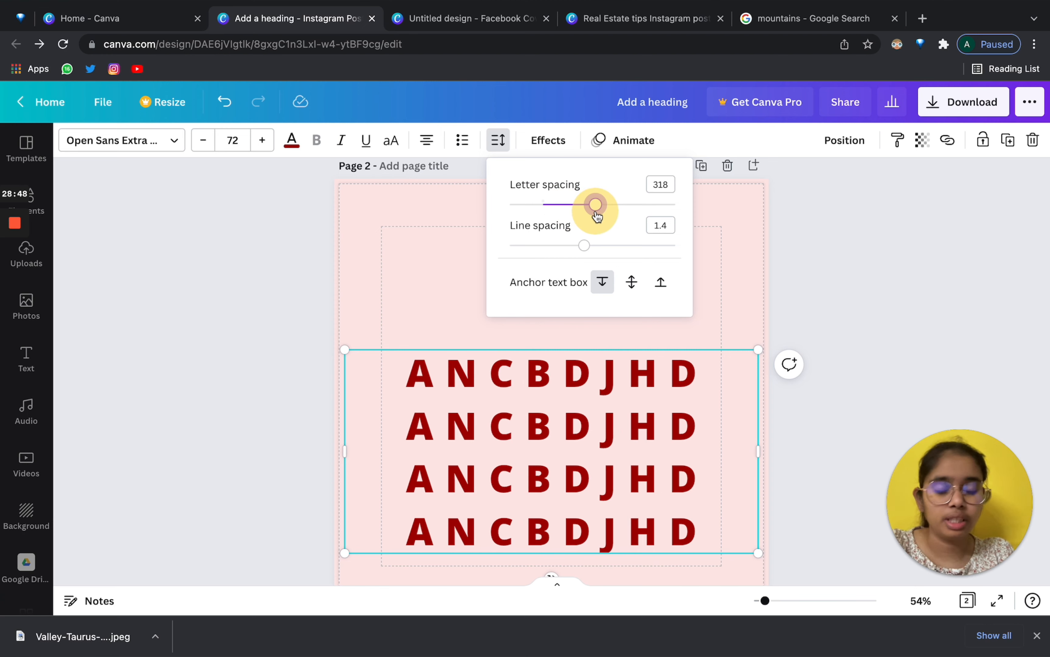
pyautogui.moveTo(597, 216); pyautogui.dragTo(552, 207)
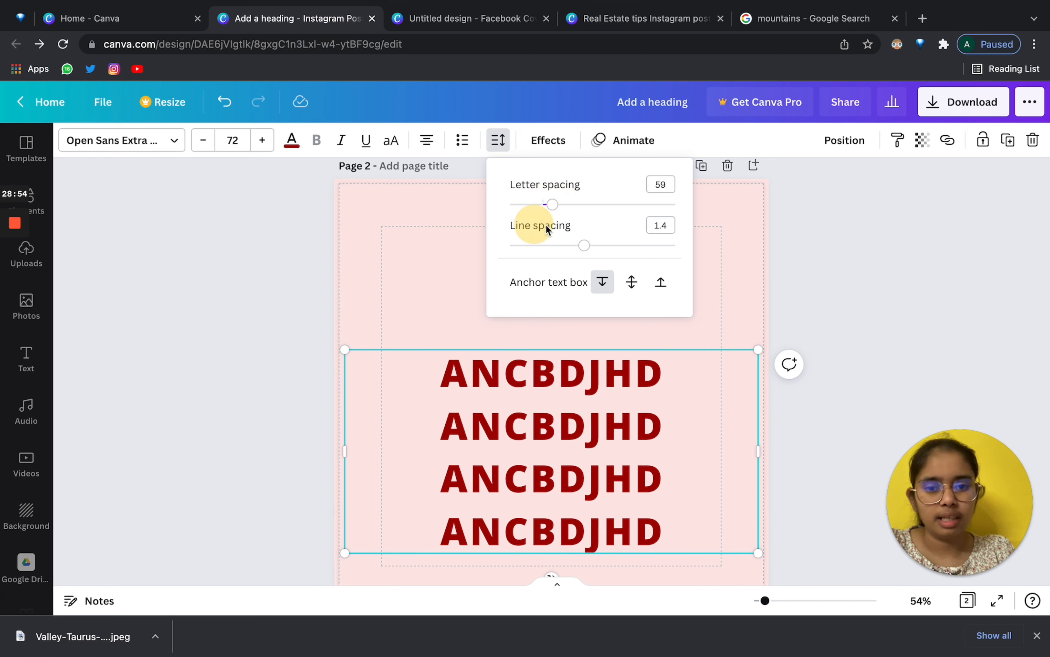
pyautogui.moveTo(576, 250); pyautogui.dragTo(637, 246)
pyautogui.click(731, 298)
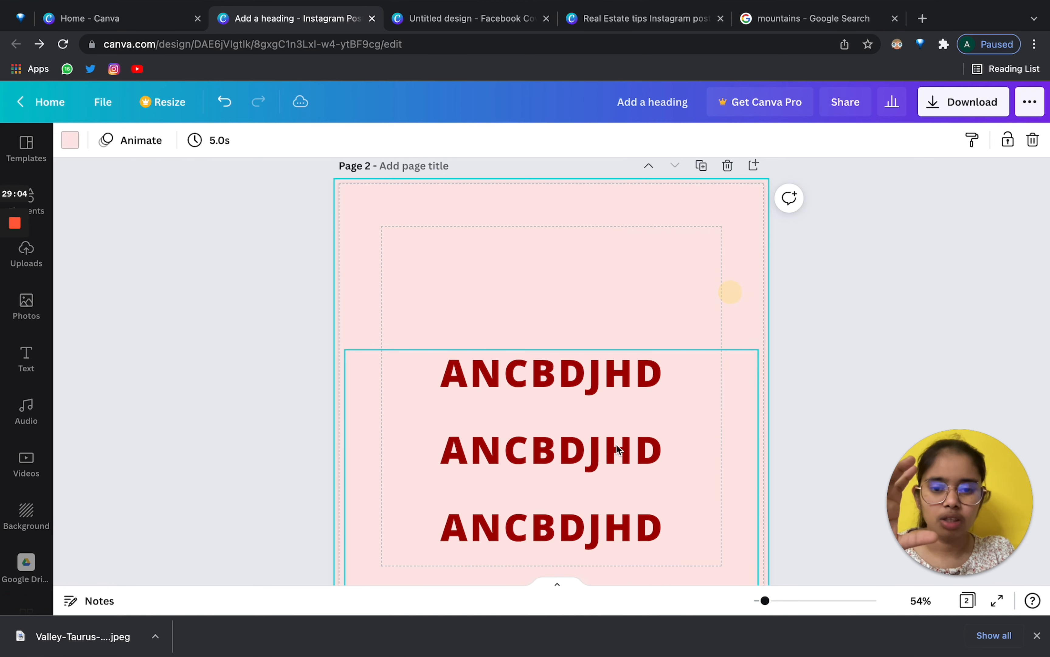
pyautogui.moveTo(609, 452); pyautogui.dragTo(617, 355)
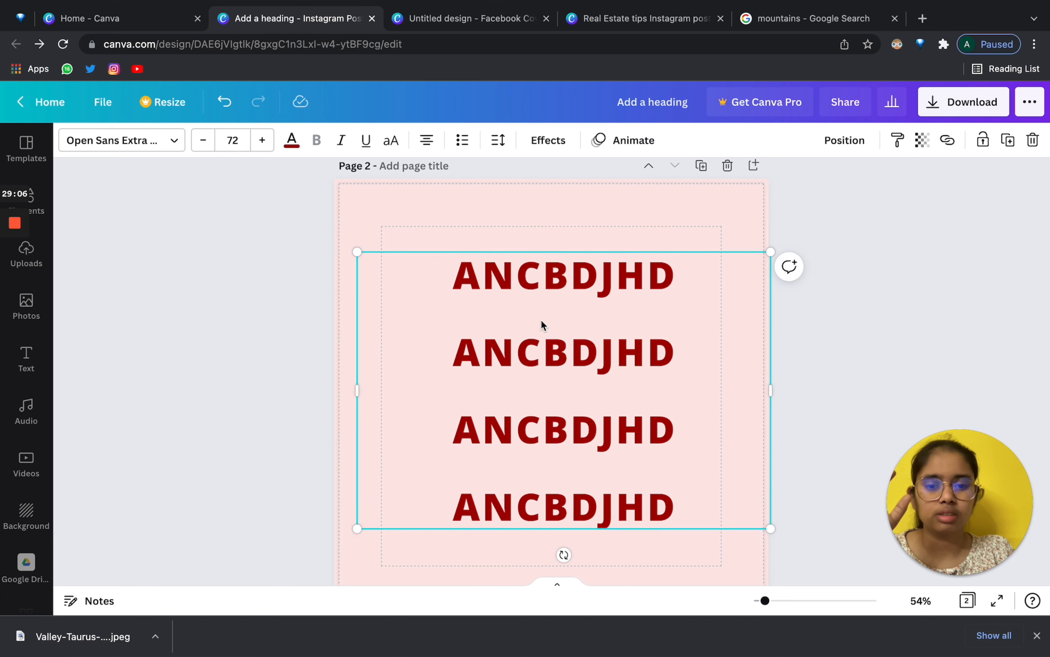
pyautogui.moveTo(541, 324); pyautogui.dragTo(528, 321)
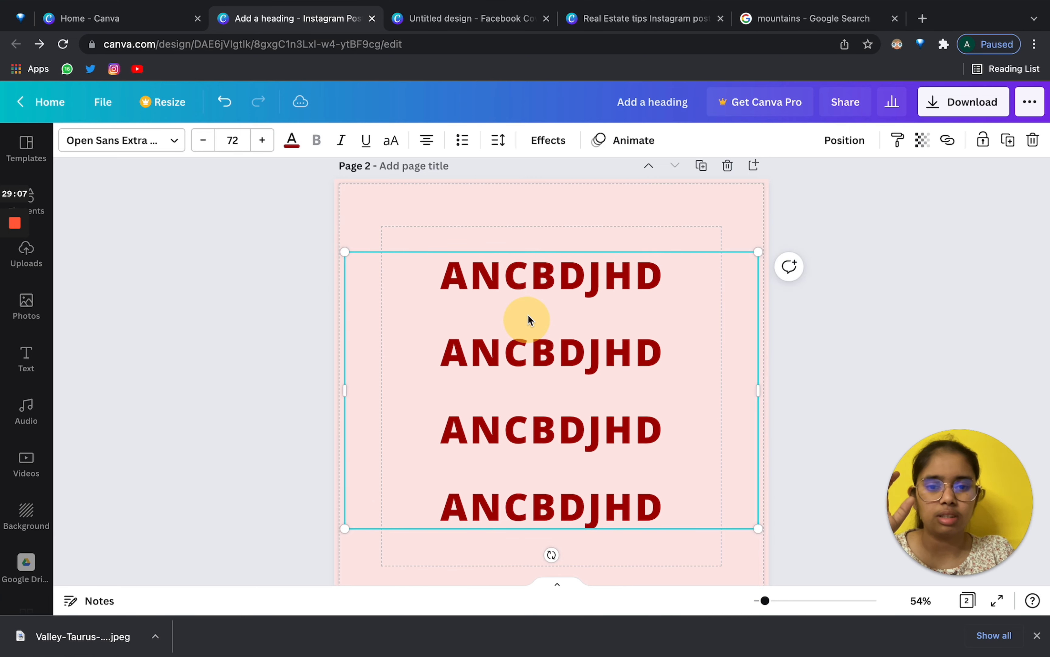
# Delete the three extra lines, leaving one ANCBDJHD line, and move it lower on the page.
pyautogui.click(550, 140)
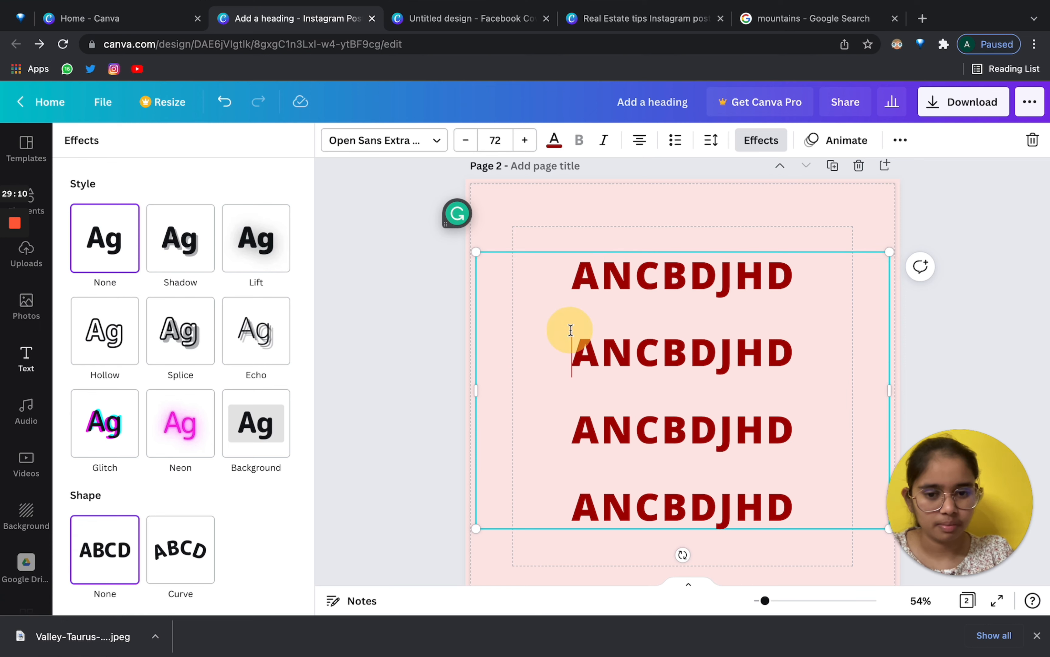
pyautogui.moveTo(570, 331); pyautogui.dragTo(816, 514)
pyautogui.press('BackSpace')
pyautogui.press('BackSpace')
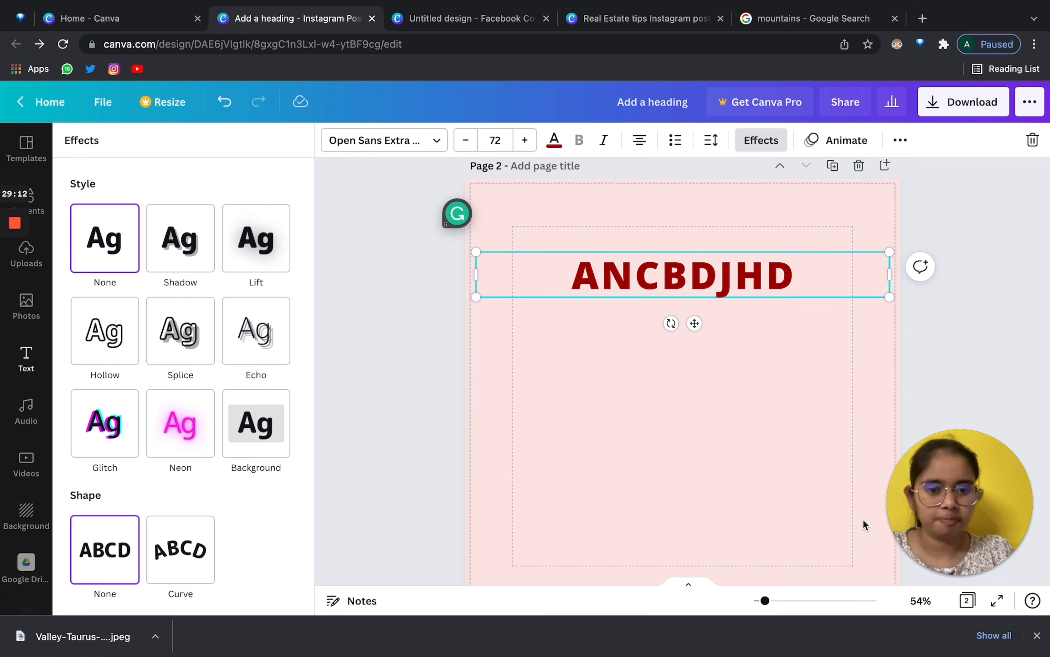
pyautogui.press('Escape')
pyautogui.click(589, 314)
pyautogui.click(545, 418)
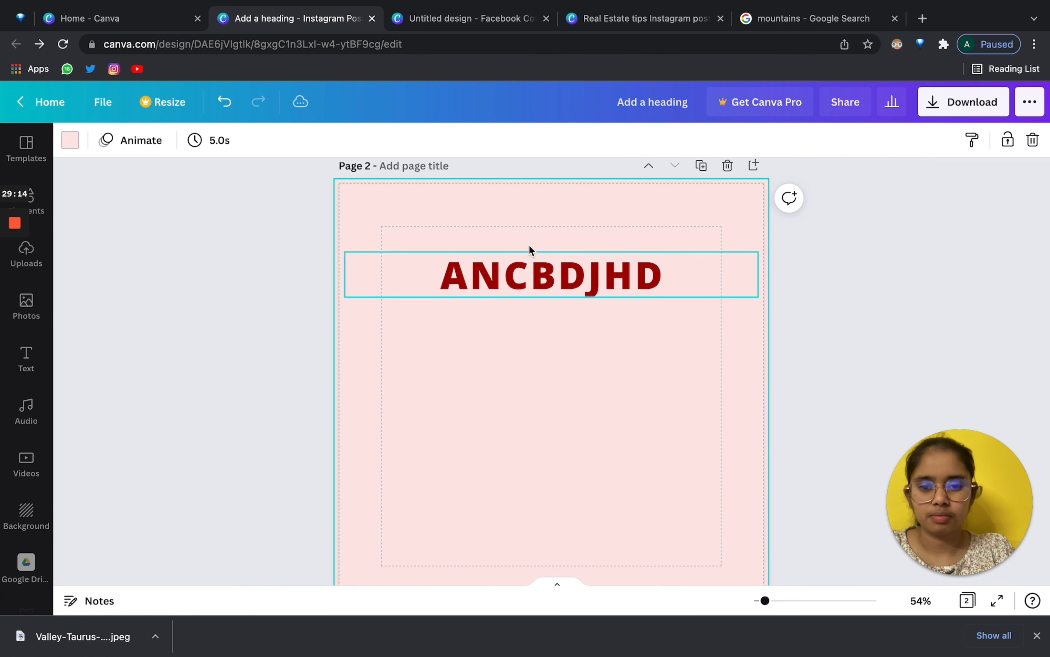
pyautogui.moveTo(531, 274); pyautogui.dragTo(527, 325)
# Give the heading a pink drop shadow.
pyautogui.click(541, 141)
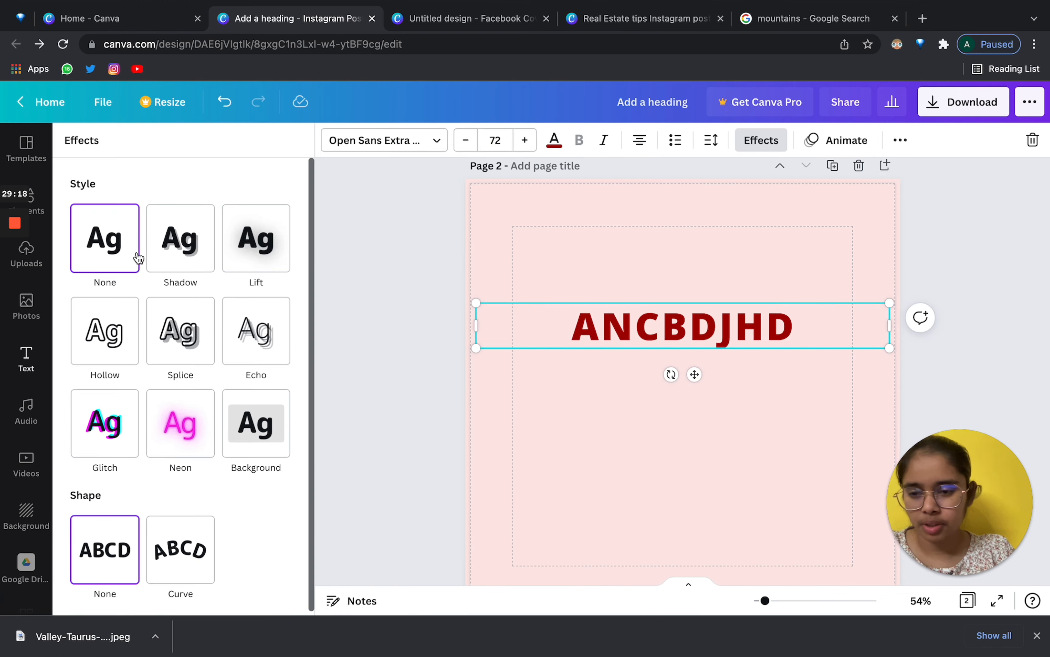
pyautogui.click(177, 238)
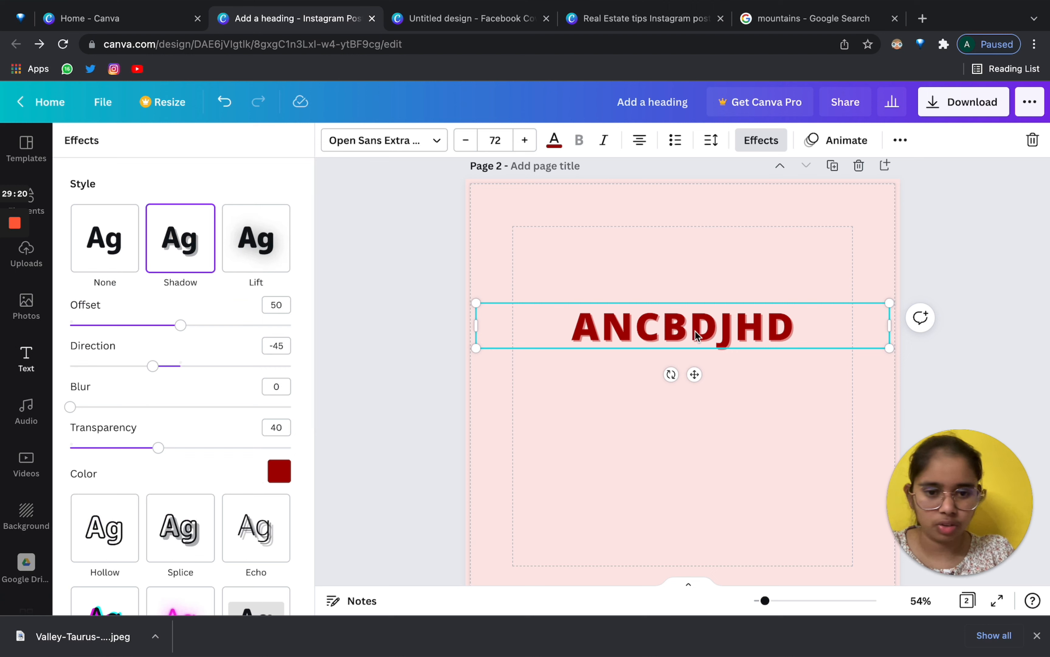
pyautogui.click(279, 471)
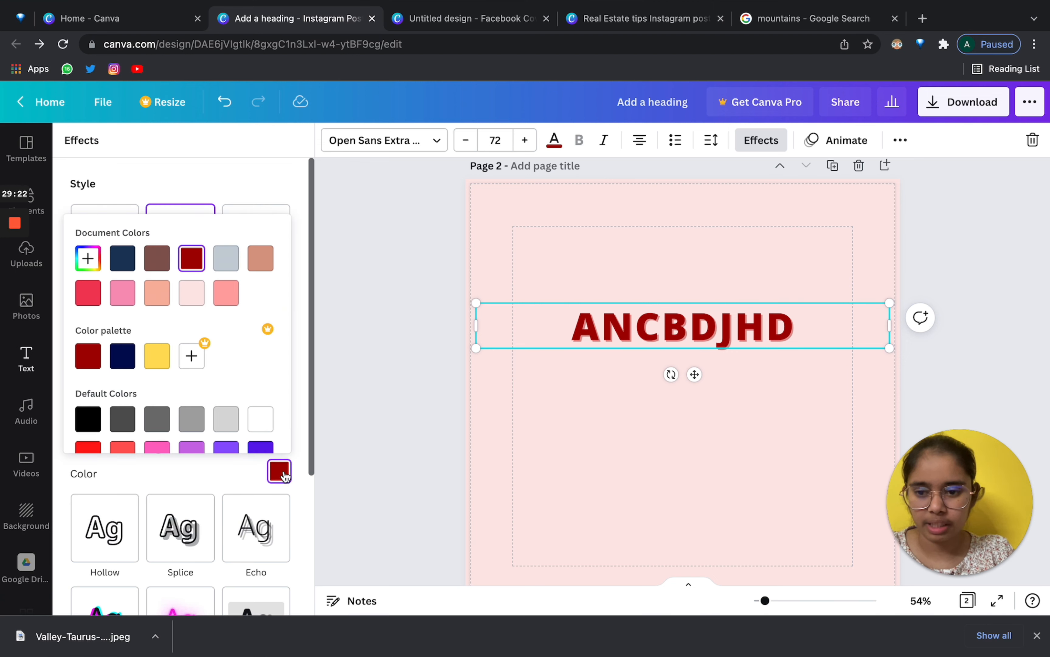
pyautogui.click(226, 419)
pyautogui.click(122, 301)
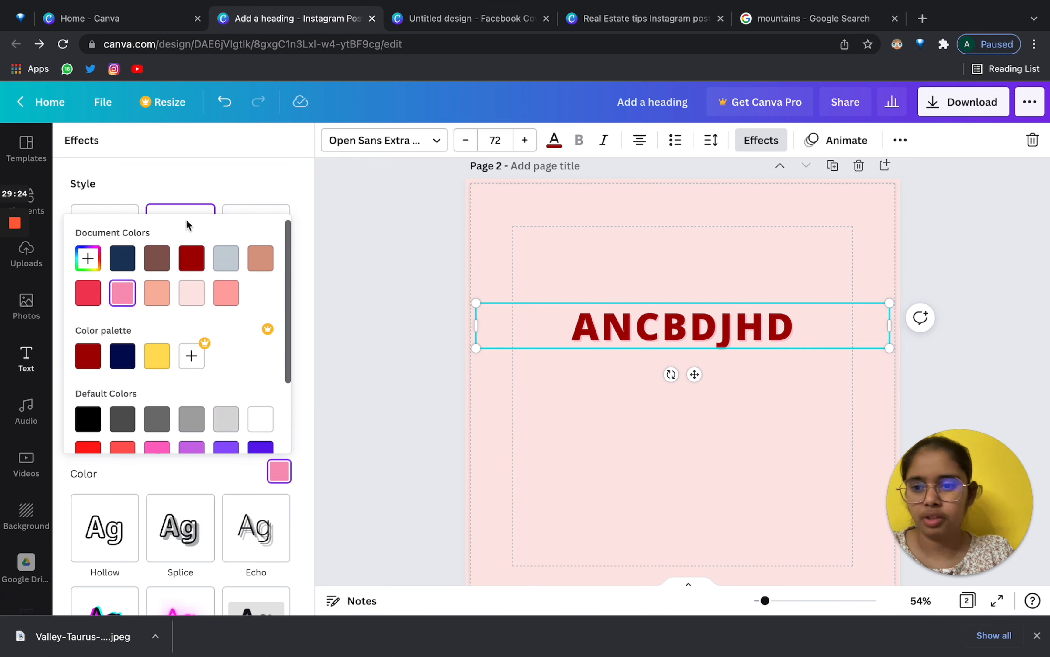
pyautogui.click(223, 173)
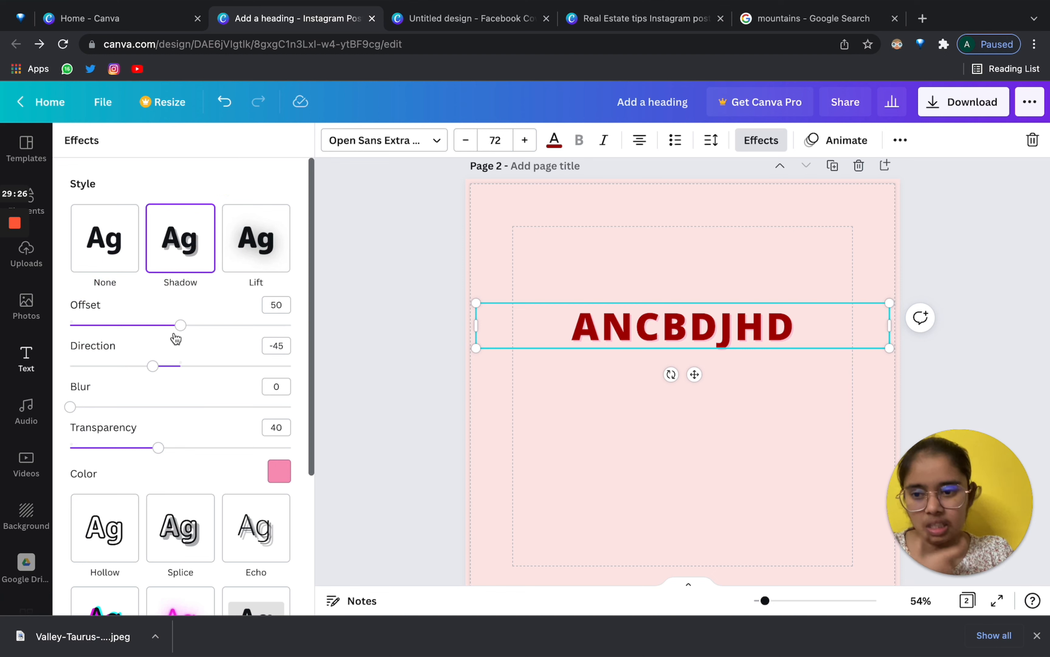
# Set shadow direction and blur to 0, raise its transparency, then switch to the Lift effect.
pyautogui.moveTo(152, 367); pyautogui.dragTo(225, 326)
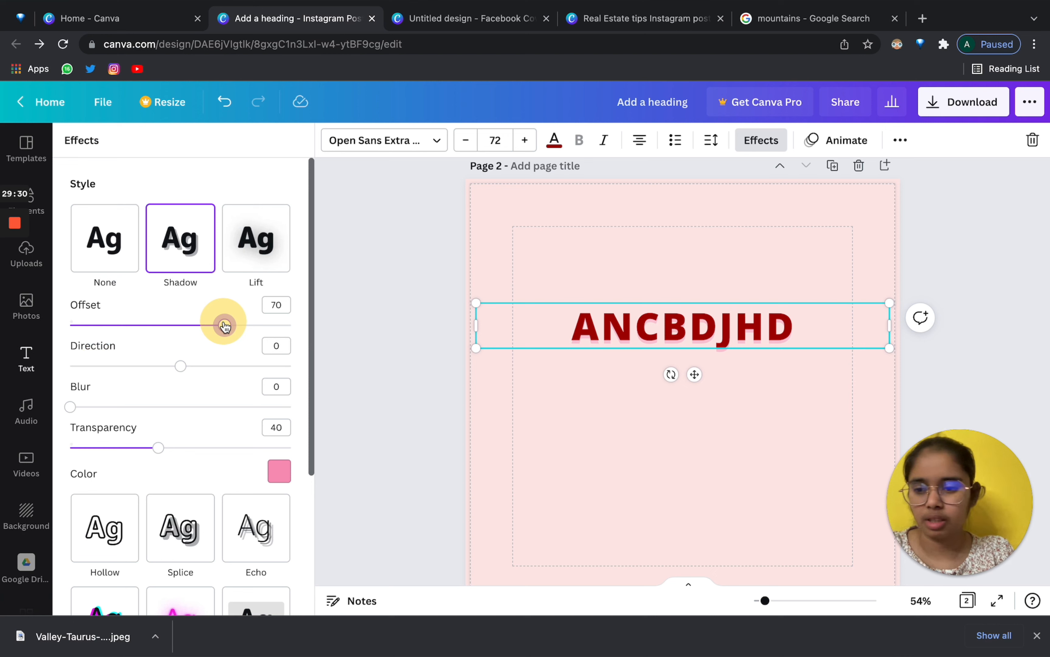
pyautogui.moveTo(73, 409)
pyautogui.mouseDown()
pyautogui.moveTo(206, 407)
pyautogui.moveTo(70, 407)
pyautogui.mouseUp()
pyautogui.moveTo(159, 449); pyautogui.dragTo(231, 454)
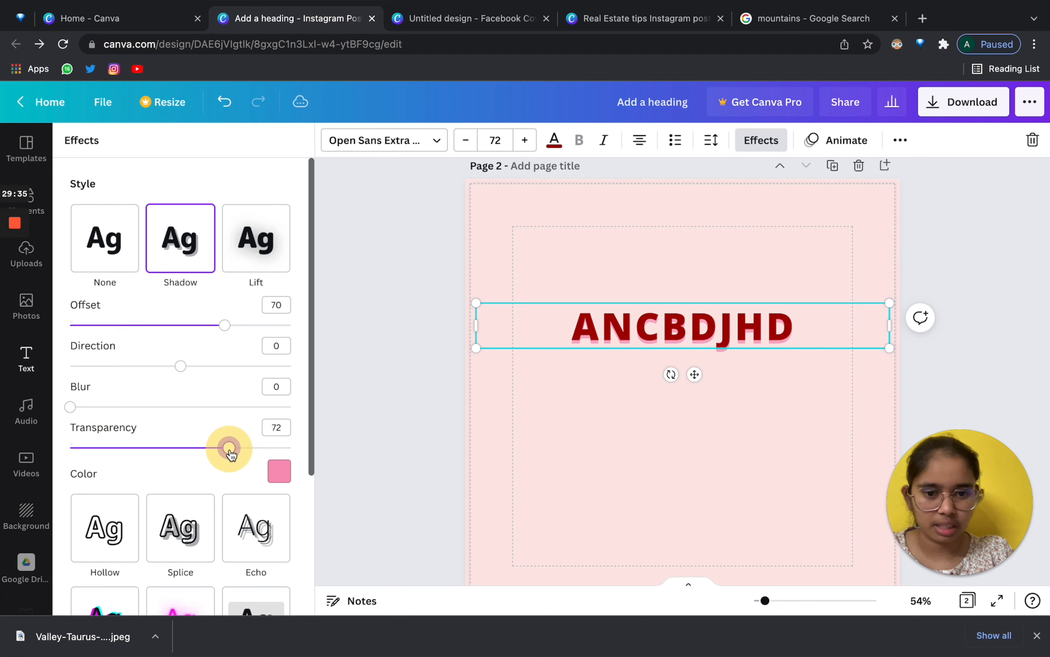
pyautogui.click(262, 241)
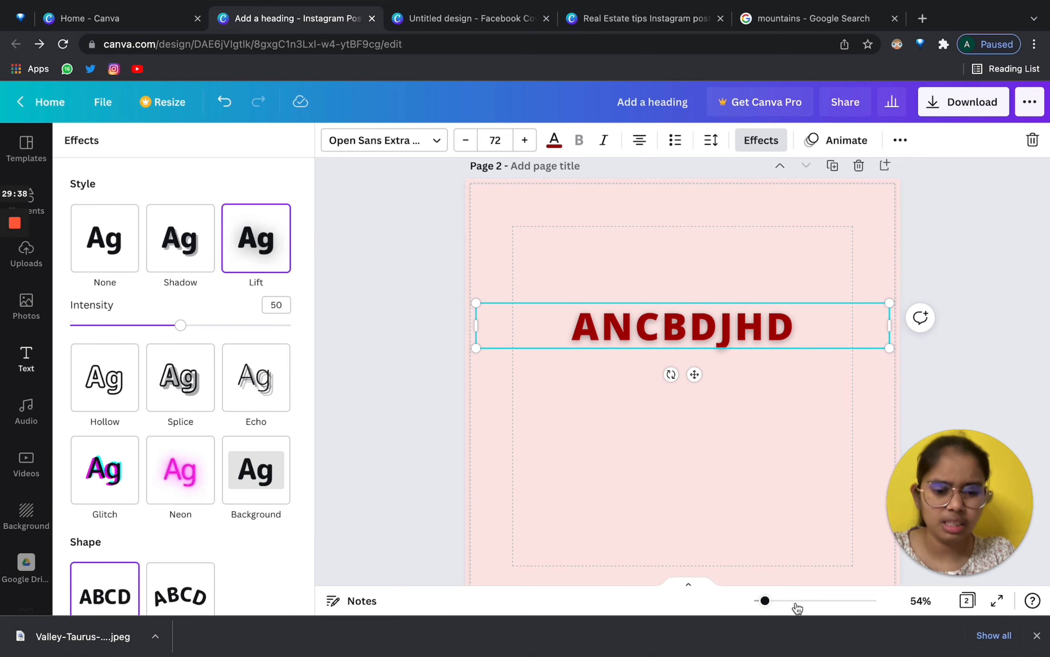
# Try the Hollow, Splice, Echo, Glitch and Neon effects on the heading.
pyautogui.moveTo(775, 602)
pyautogui.mouseDown()
pyautogui.moveTo(825, 600)
pyautogui.moveTo(750, 605)
pyautogui.moveTo(773, 606)
pyautogui.moveTo(764, 600)
pyautogui.mouseUp()
pyautogui.scroll(-4, 691, 427)
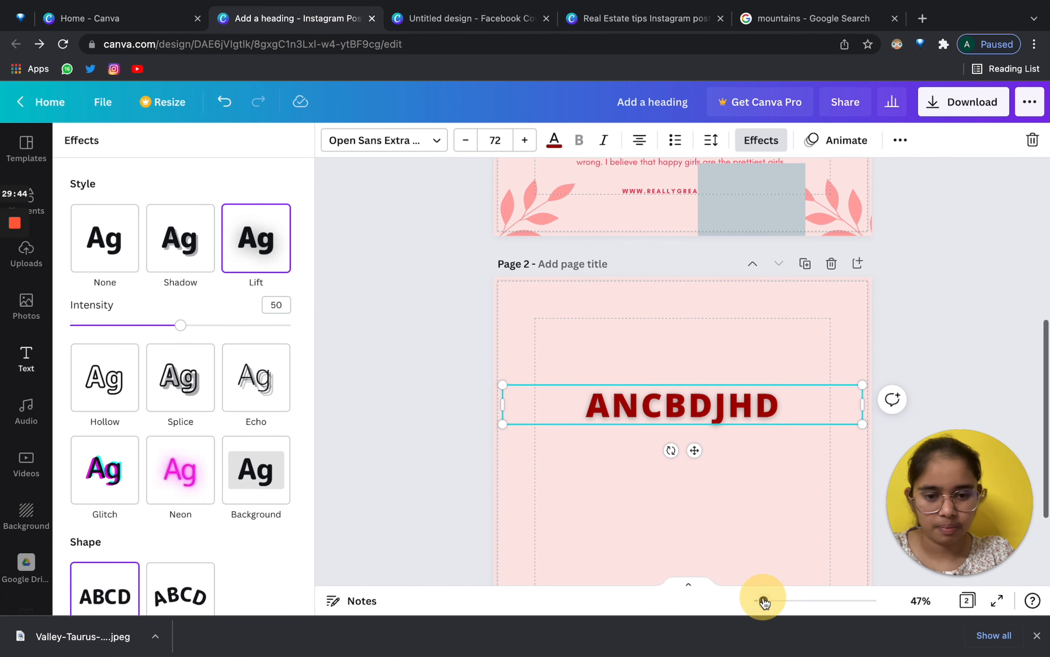
pyautogui.scroll(-3, 751, 535)
pyautogui.click(118, 399)
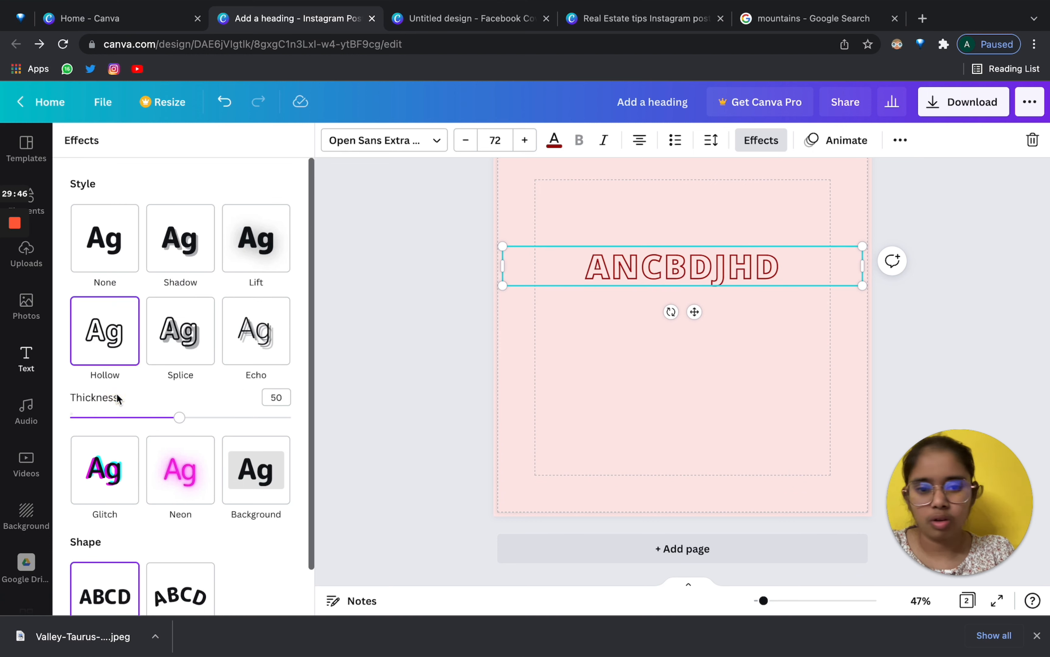
pyautogui.moveTo(764, 601); pyautogui.dragTo(768, 605)
pyautogui.scroll(2, 756, 380)
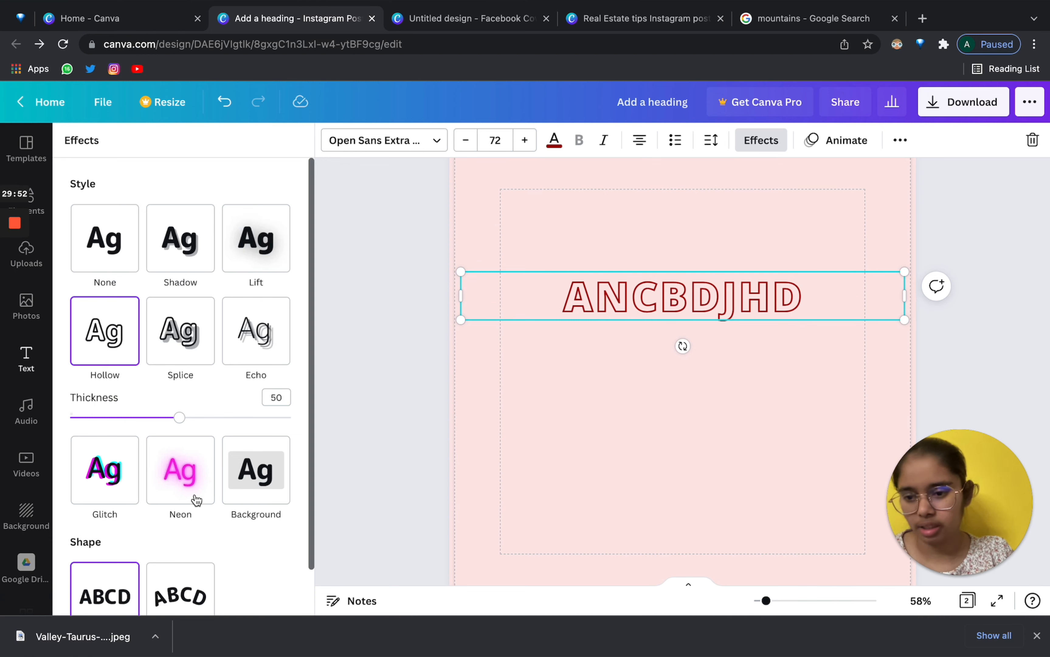
pyautogui.scroll(-1, 173, 504)
pyautogui.scroll(1, 172, 503)
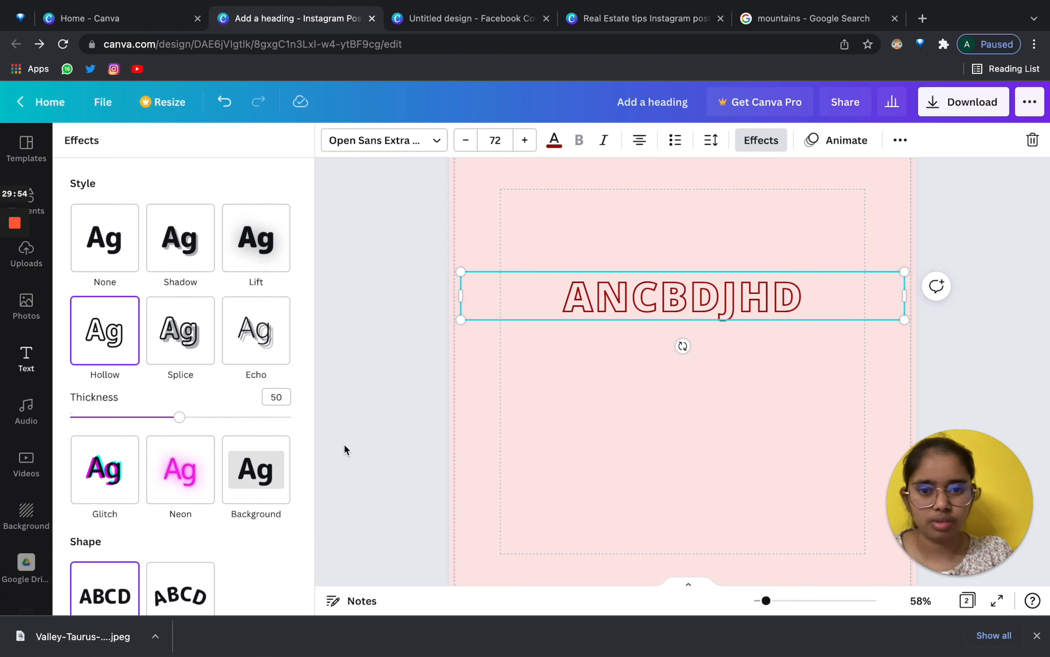
pyautogui.scroll(-1, 259, 442)
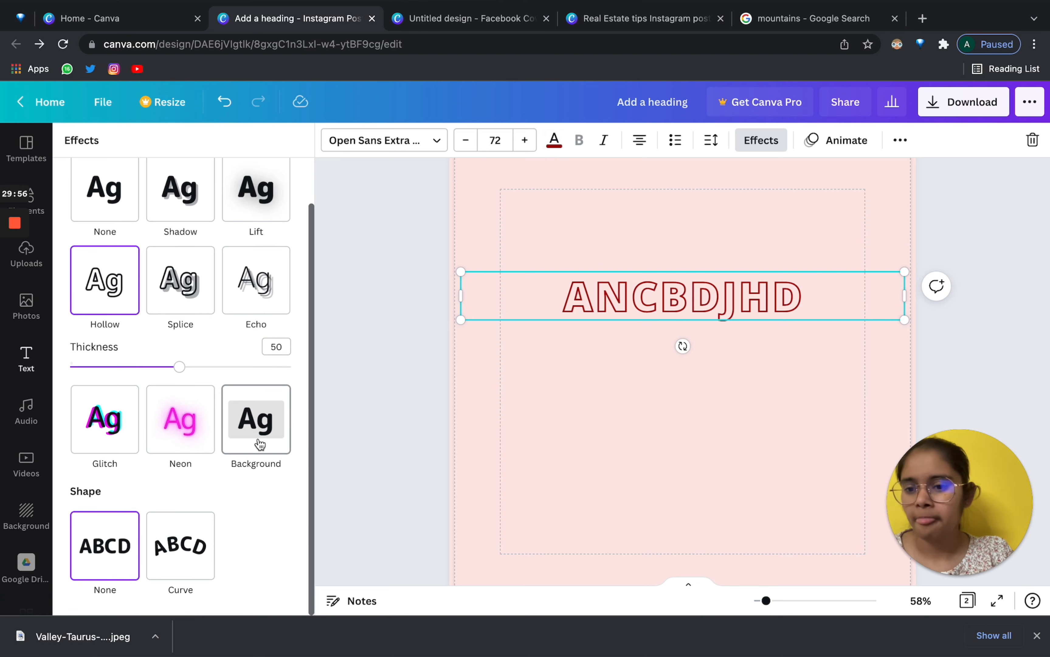
pyautogui.click(193, 291)
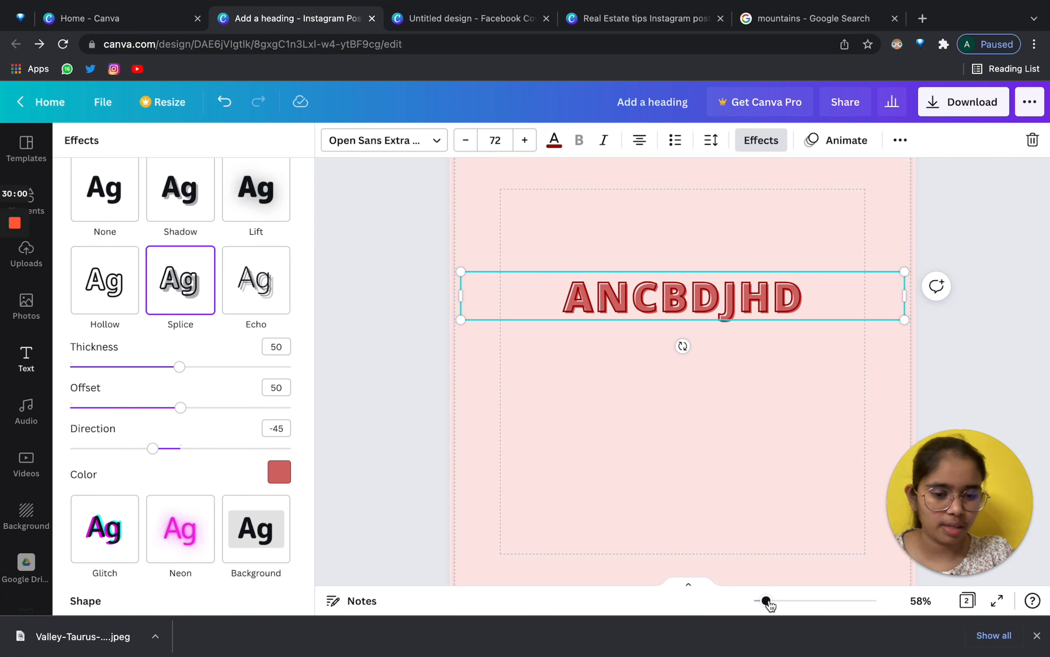
pyautogui.click(266, 300)
pyautogui.scroll(-1, 267, 306)
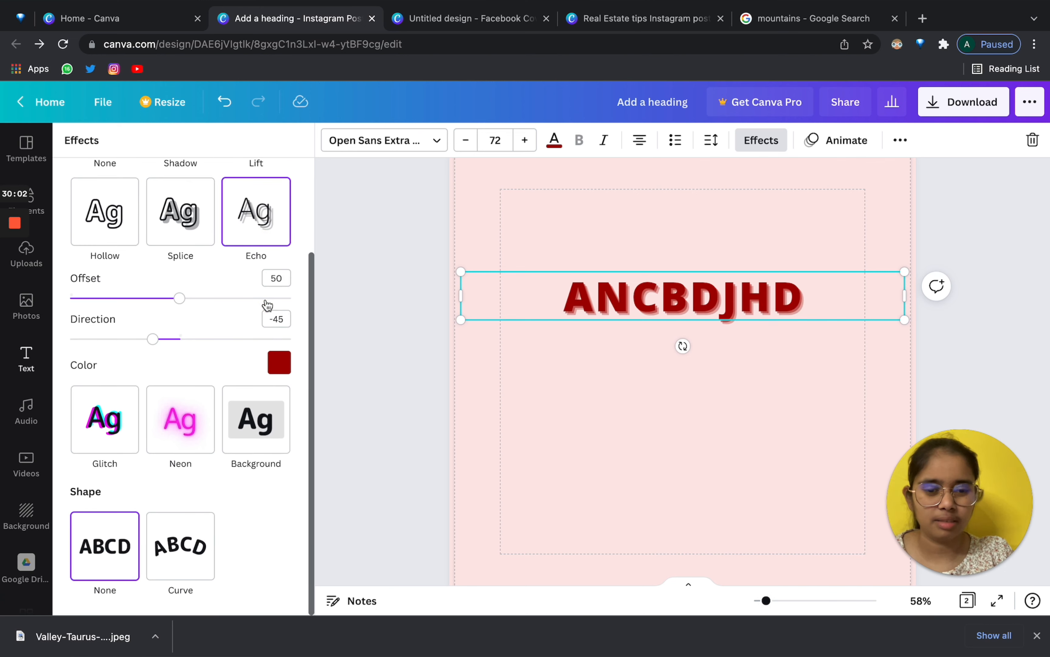
pyautogui.click(125, 402)
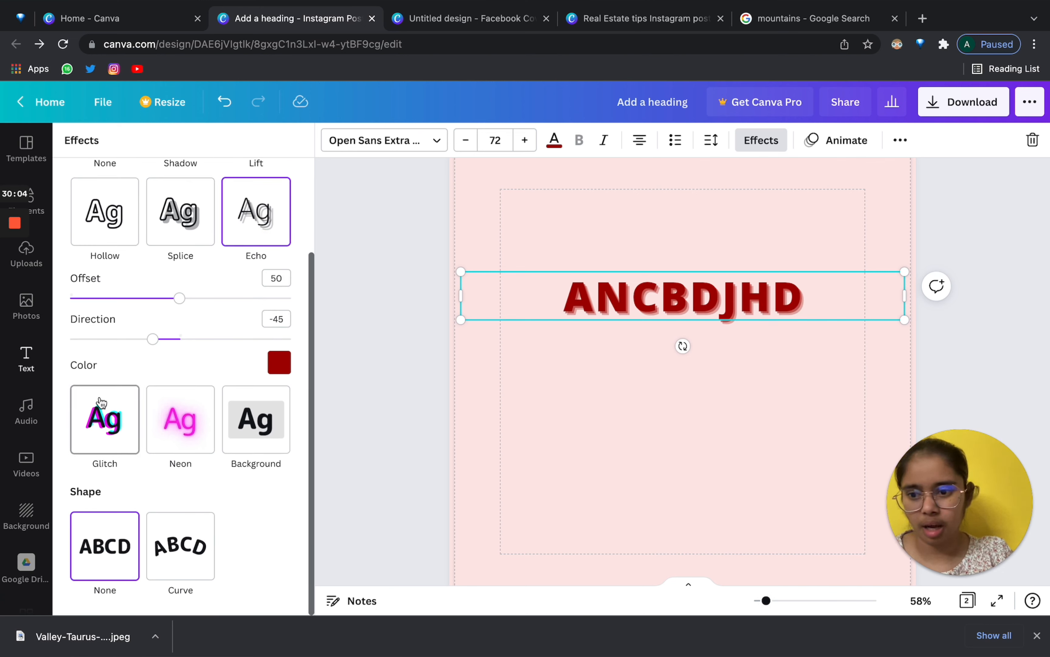
pyautogui.click(160, 319)
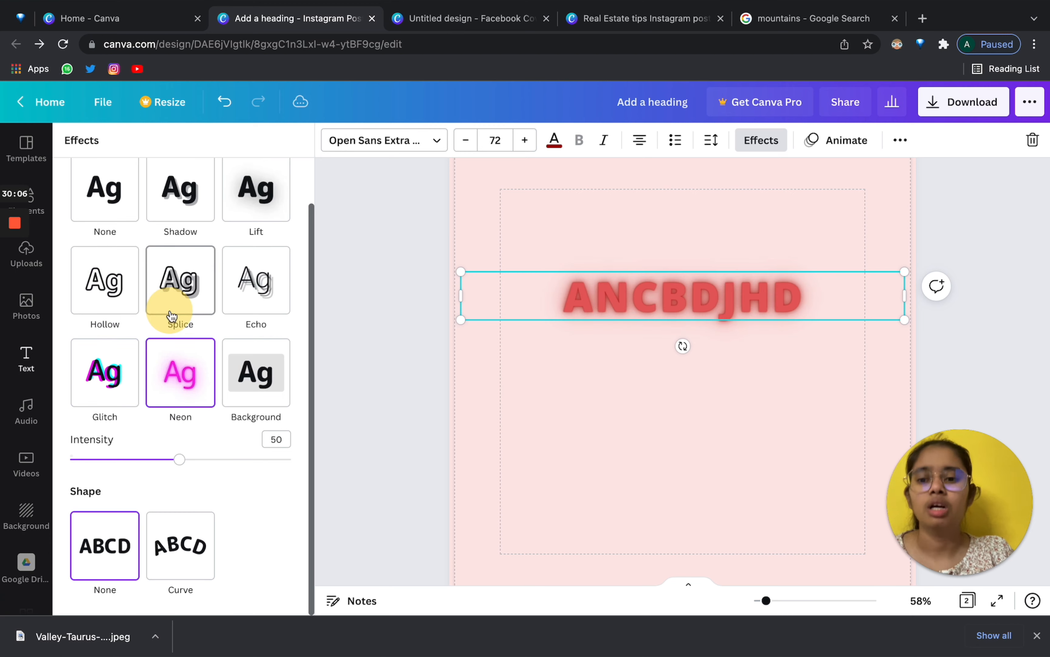
# Apply the Background effect, trying dark red and brown before settling on light pink.
pyautogui.click(244, 376)
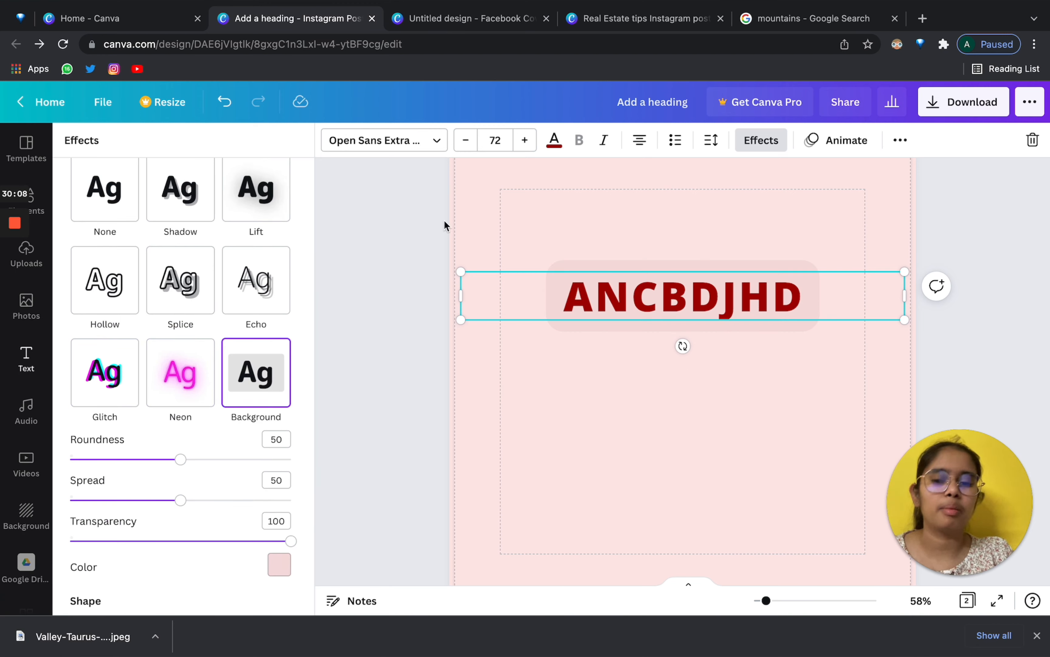
pyautogui.click(274, 565)
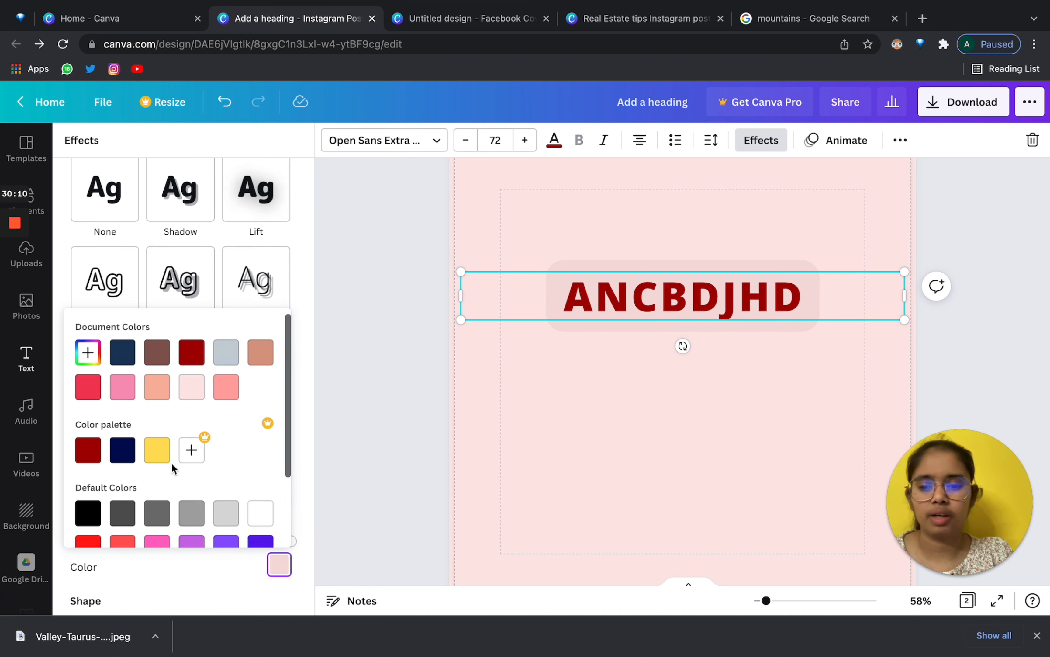
pyautogui.click(186, 362)
pyautogui.click(155, 353)
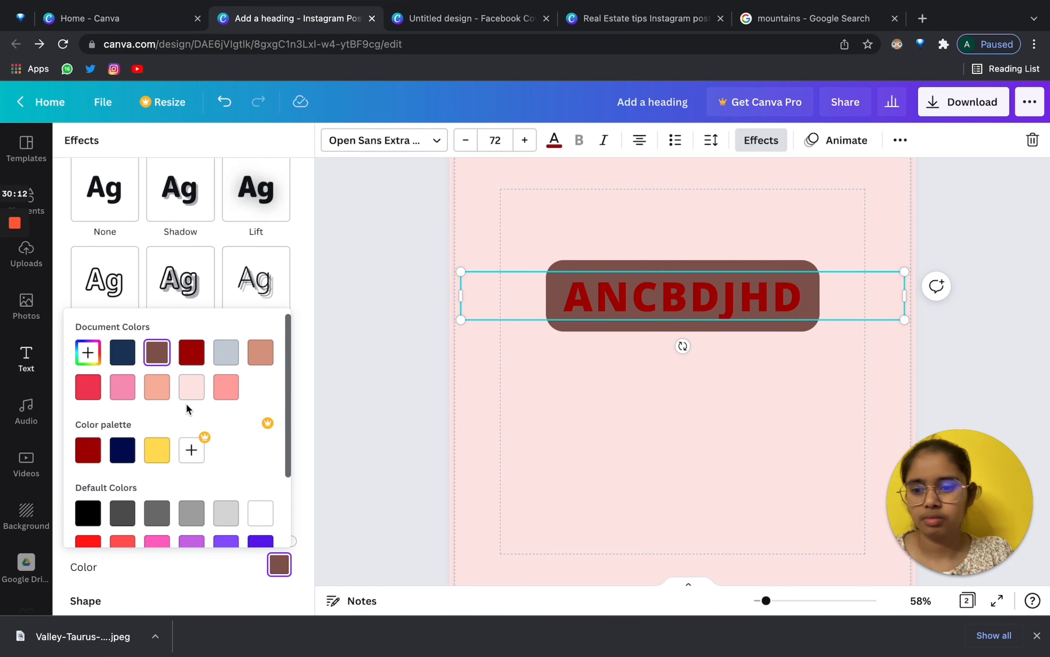
pyautogui.click(192, 389)
pyautogui.click(289, 300)
pyautogui.scroll(-3, 217, 391)
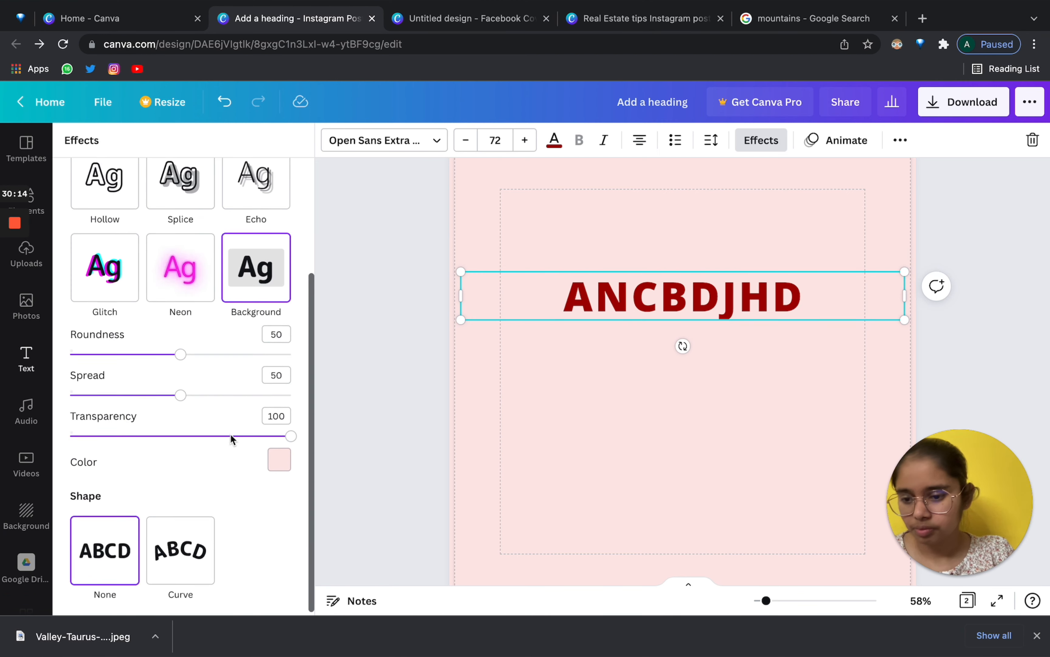
# Apply the Curve shape, experiment with the slider, set curve to 0, and move the heading to the page centre.
pyautogui.click(169, 560)
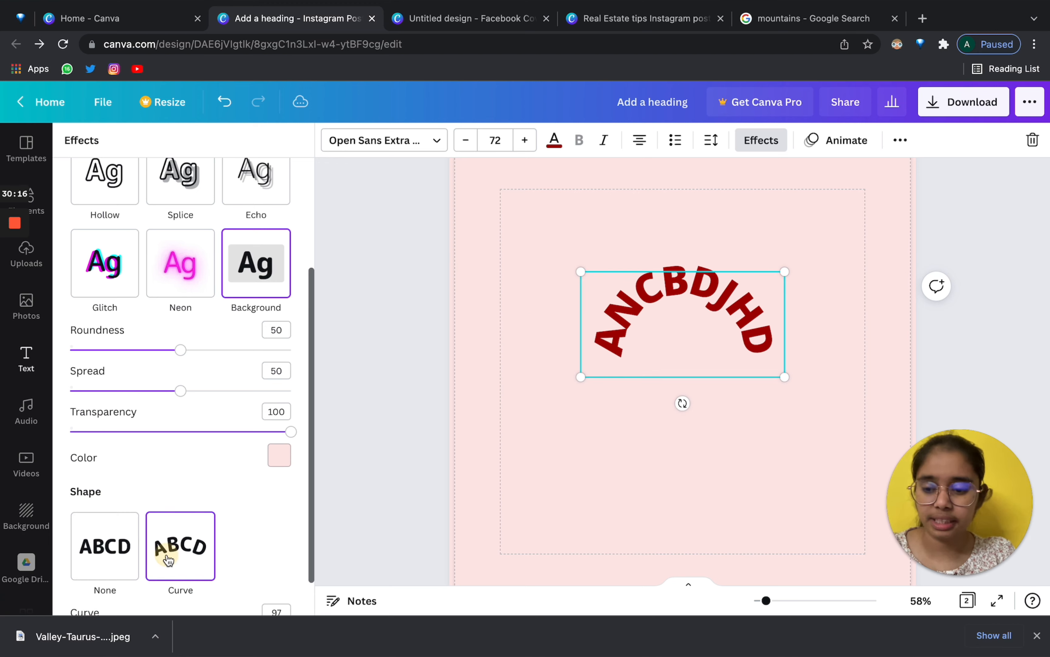
pyautogui.scroll(-2, 173, 532)
pyautogui.moveTo(692, 309); pyautogui.dragTo(604, 306)
pyautogui.moveTo(288, 584); pyautogui.dragTo(179, 580)
pyautogui.click(261, 569)
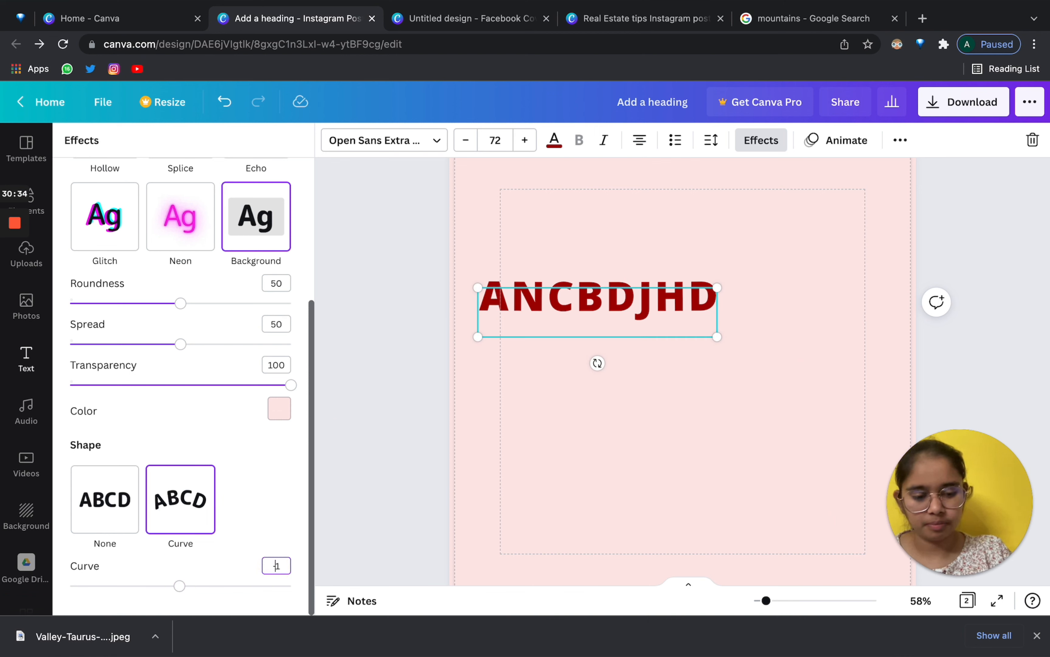
pyautogui.click(665, 446)
pyautogui.moveTo(522, 308); pyautogui.dragTo(600, 348)
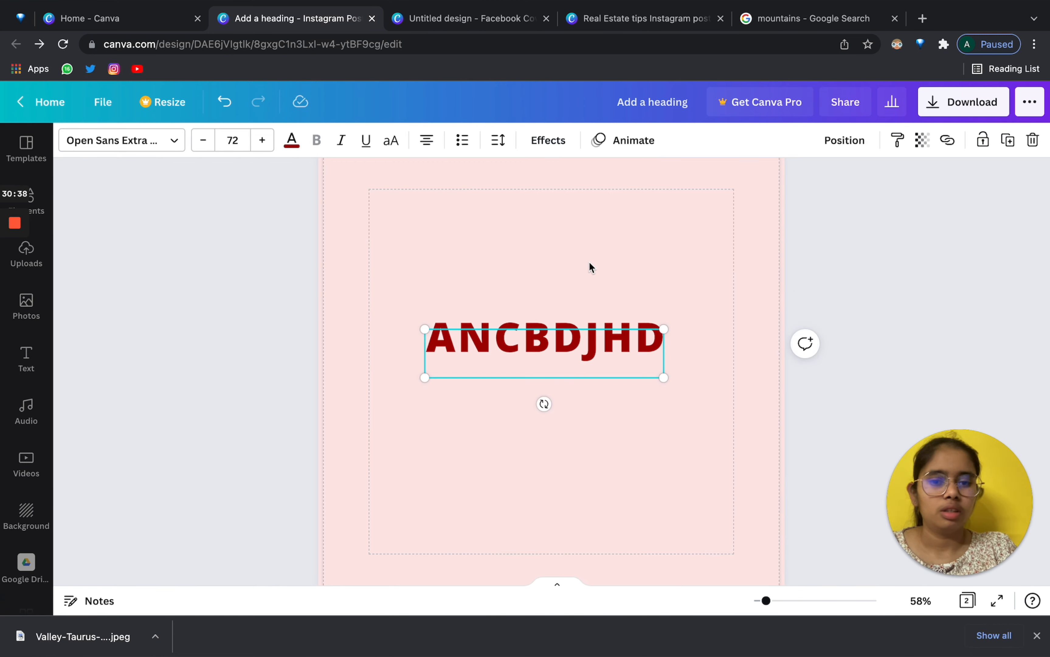
# Lower the ANCBDJHD heading's line spacing in the Spacing settings, then reselect the heading.
pyautogui.click(499, 140)
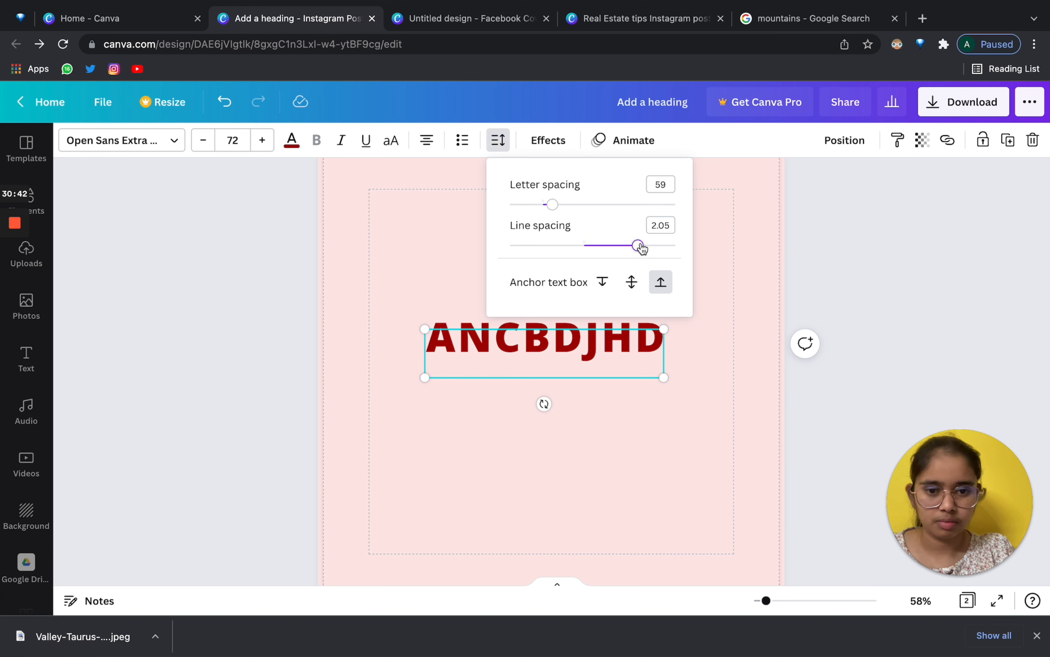
pyautogui.moveTo(637, 244); pyautogui.dragTo(582, 245)
pyautogui.click(588, 430)
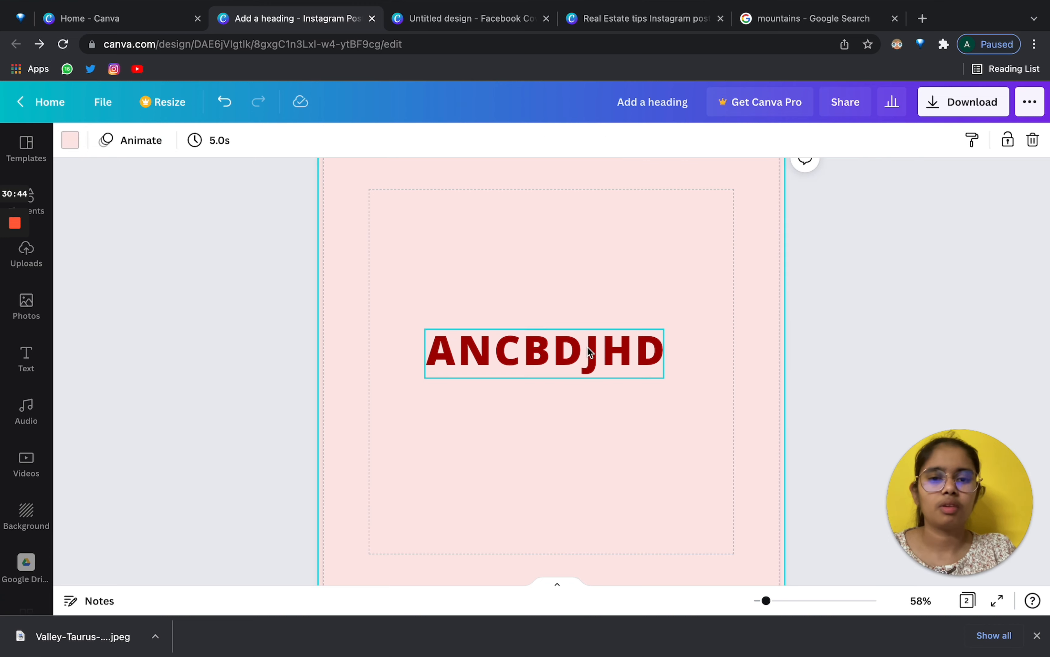
pyautogui.click(587, 348)
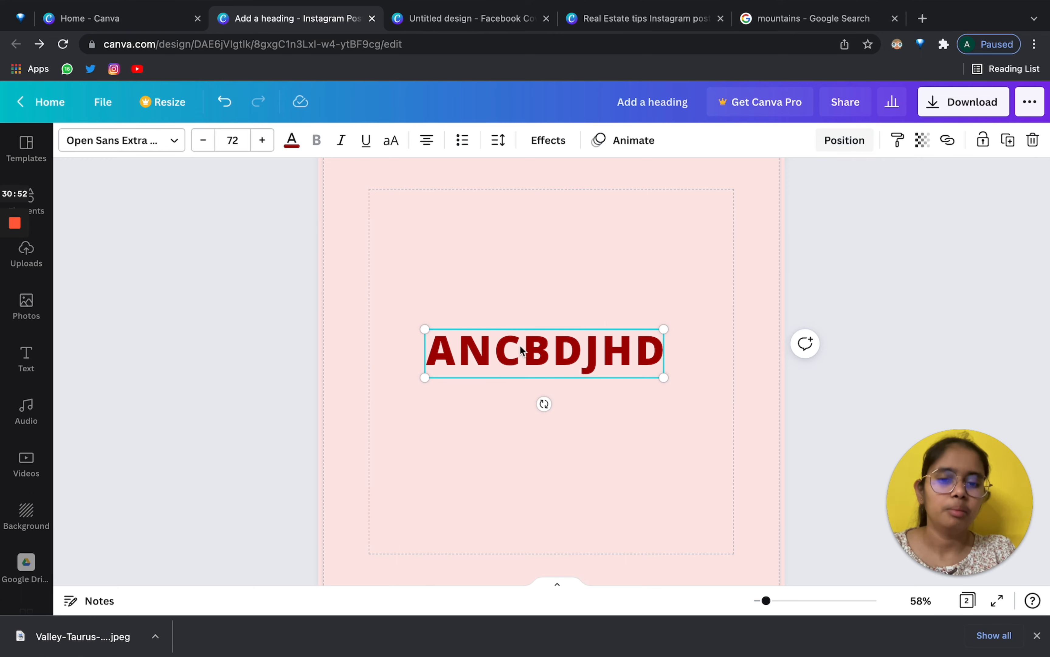
pyautogui.scroll(1, 415, 421)
pyautogui.scroll(-1, 418, 412)
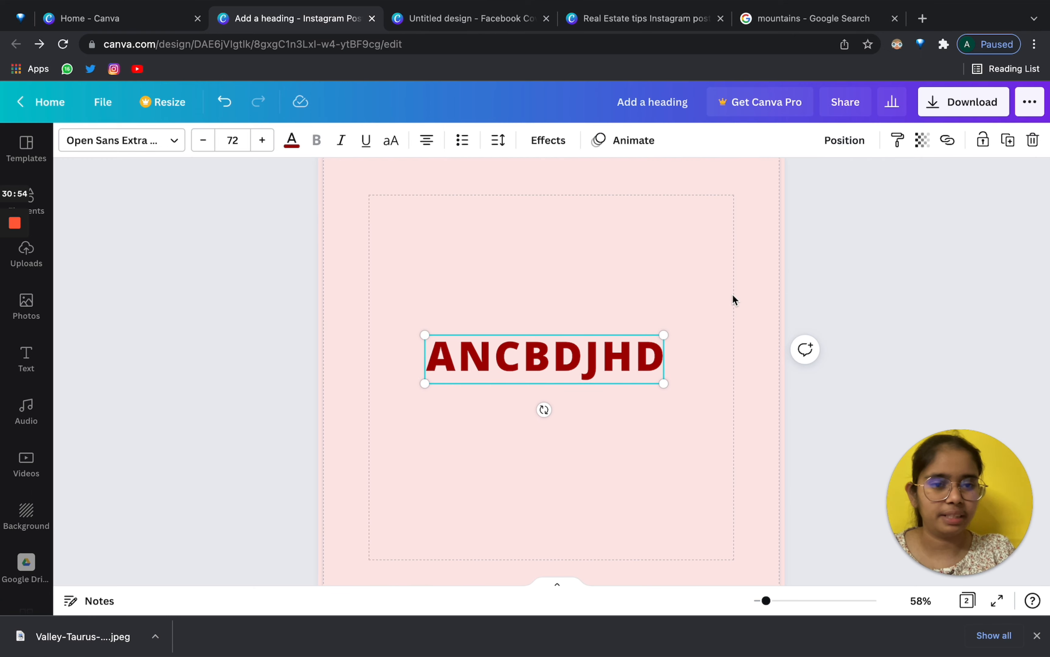
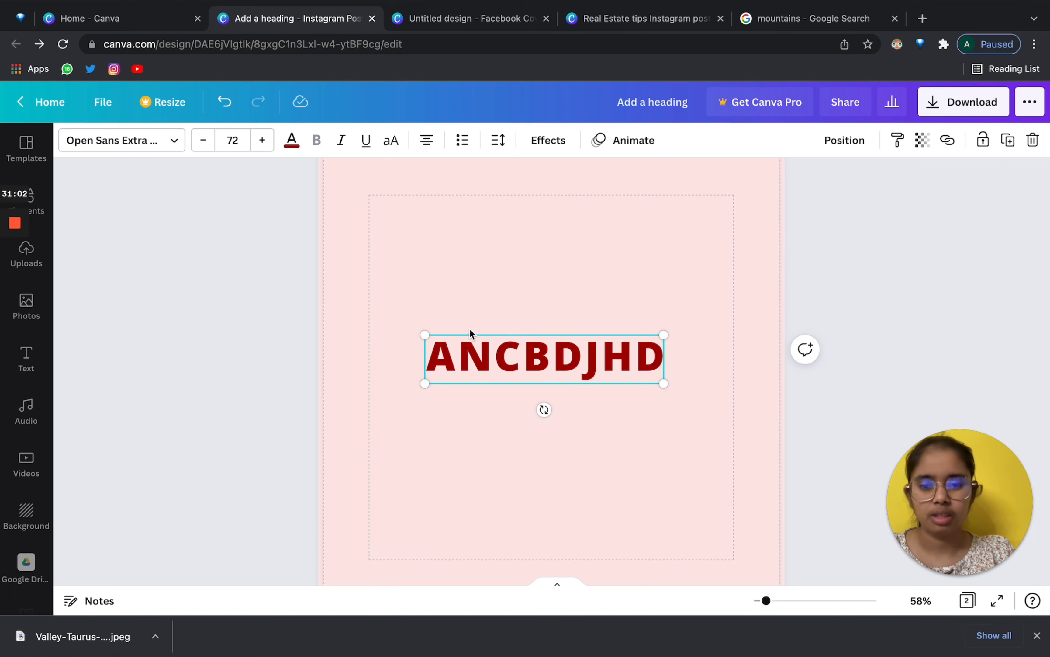
# Browse the Audio library, then the stock Videos library.
pyautogui.click(23, 417)
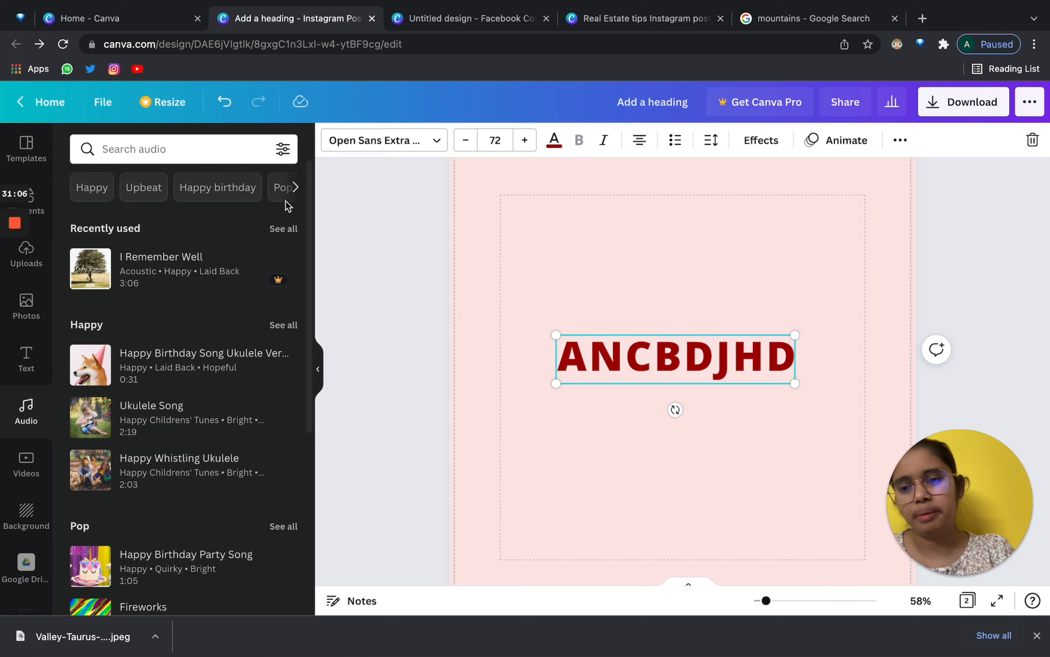
pyautogui.scroll(-1, 65, 474)
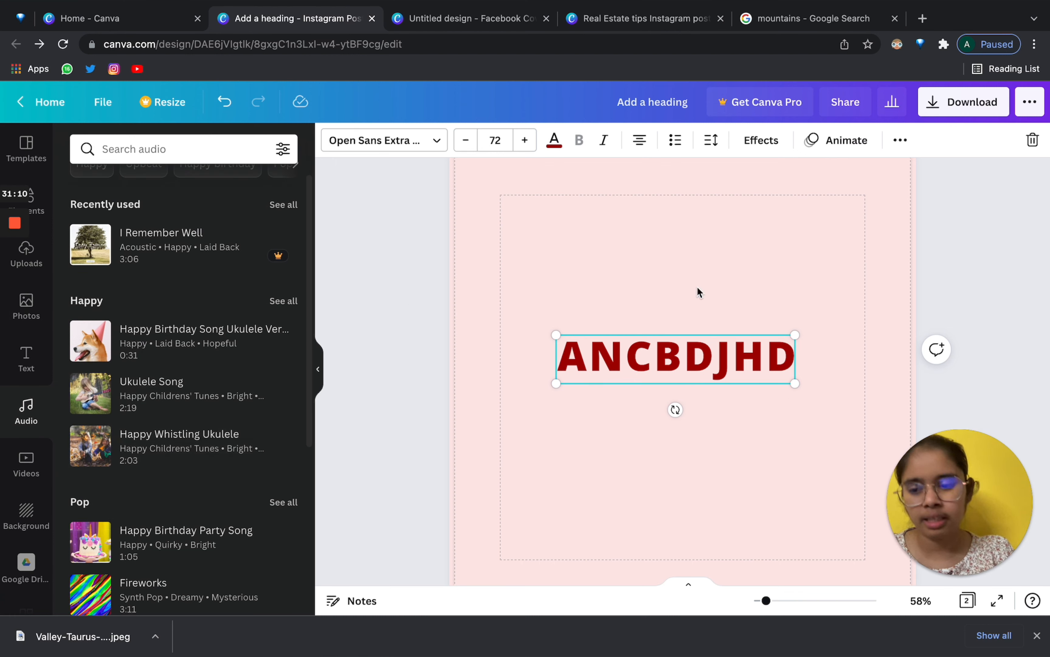
pyautogui.click(19, 461)
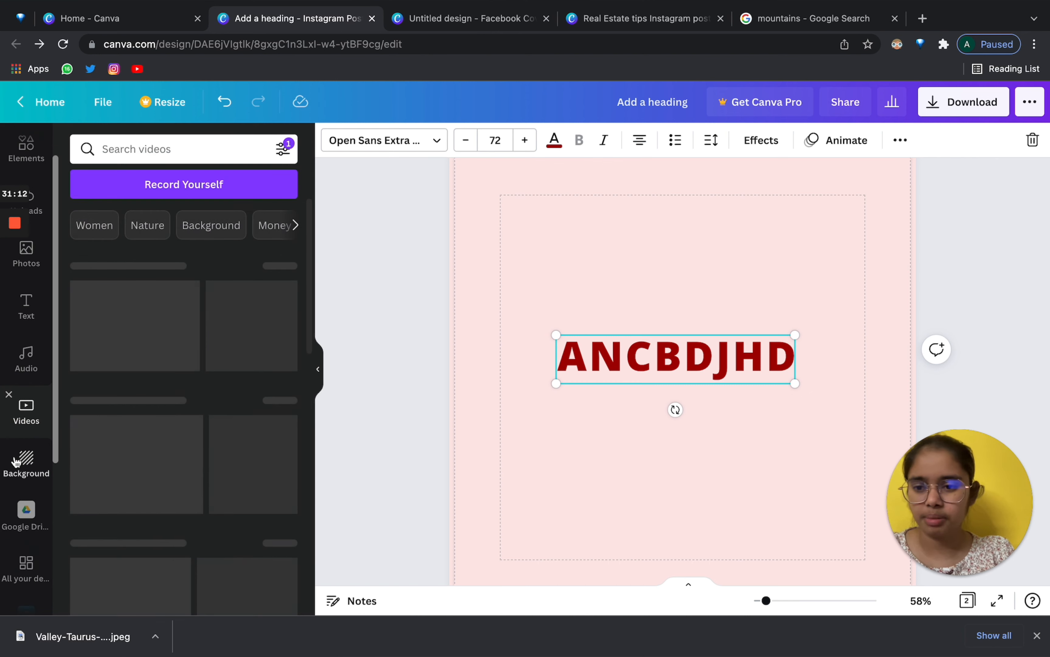
pyautogui.click(154, 150)
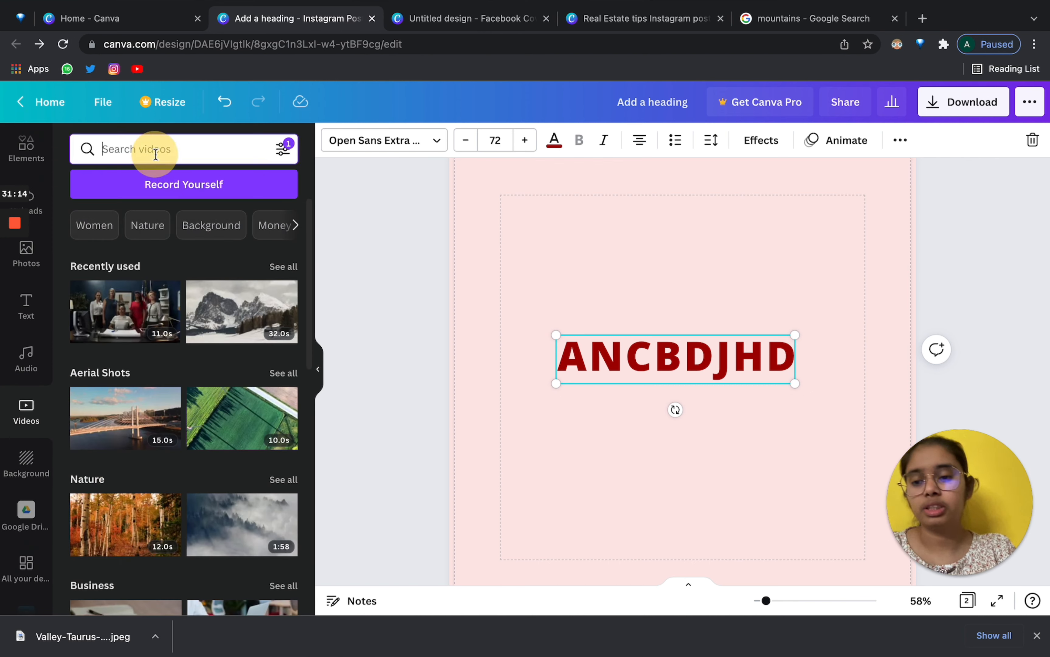
pyautogui.scroll(-2, 146, 404)
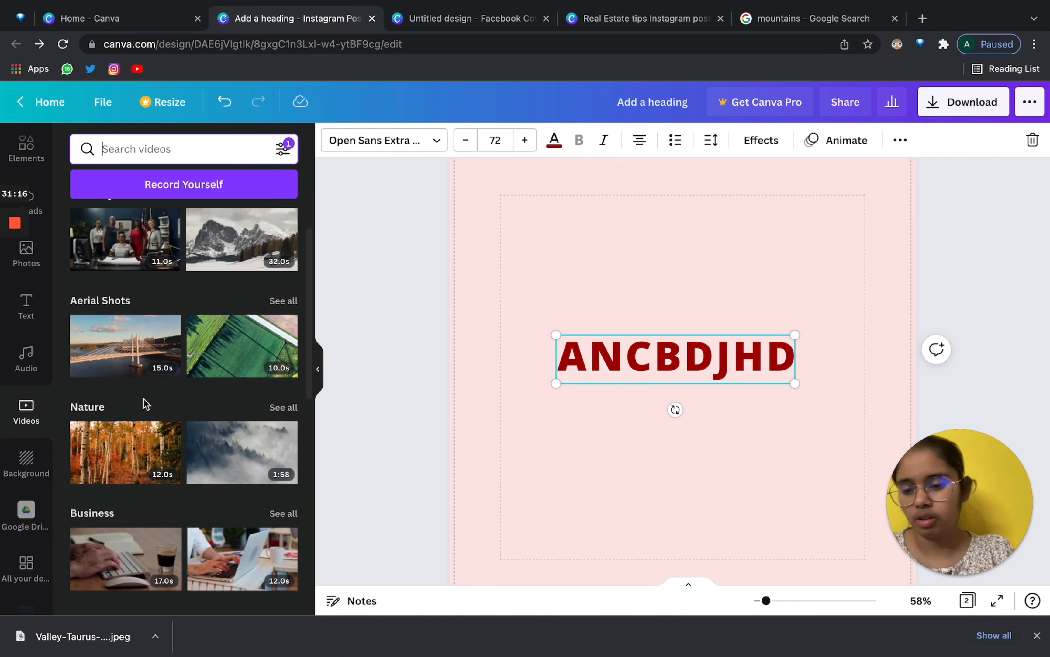
pyautogui.scroll(-2, 22, 402)
# Open the Background options and scroll down through the available backgrounds.
pyautogui.click(22, 396)
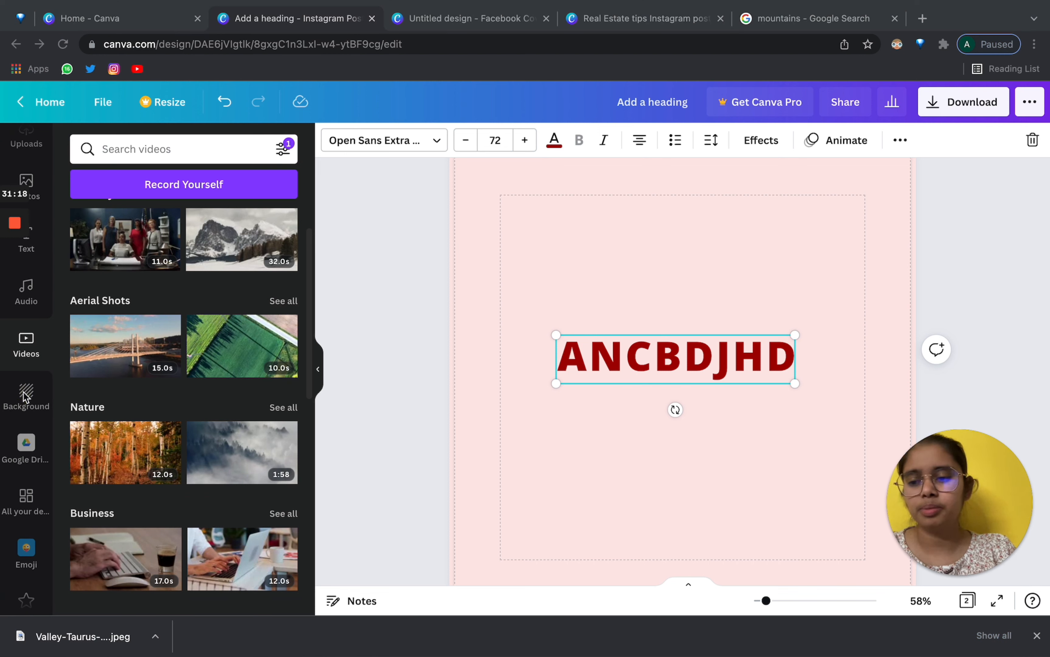
pyautogui.click(20, 396)
pyautogui.click(28, 396)
pyautogui.click(29, 396)
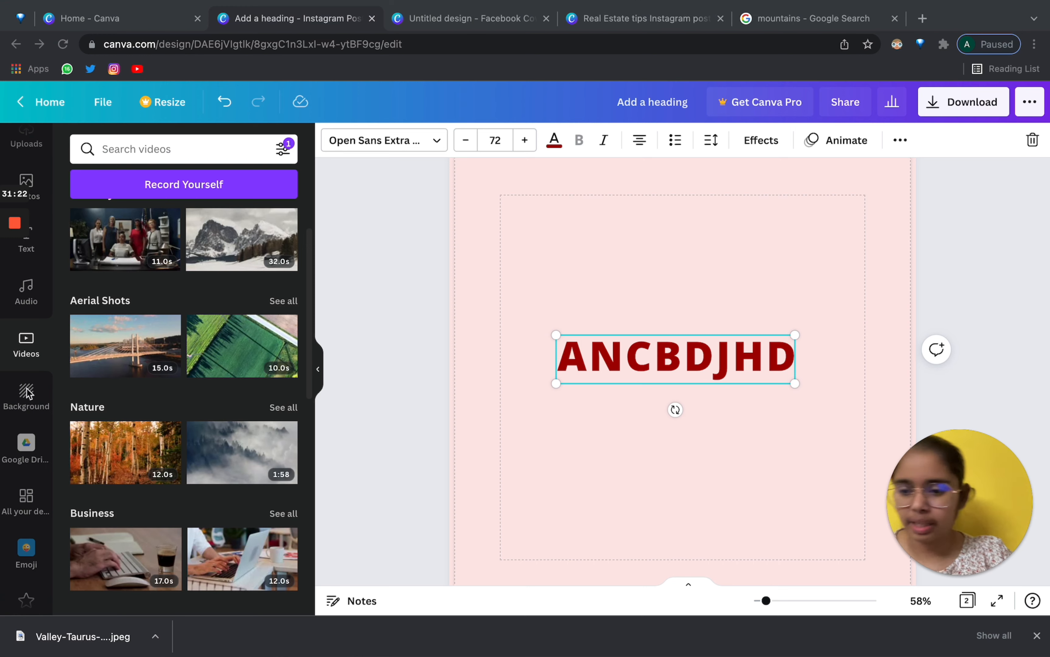
pyautogui.click(26, 394)
pyautogui.click(26, 399)
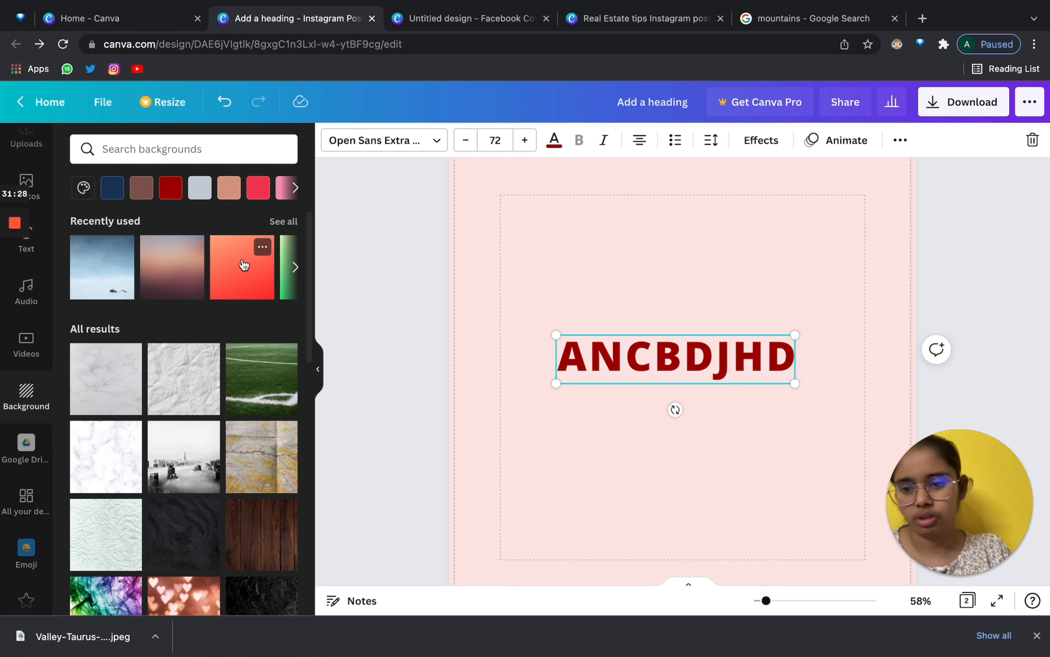
pyautogui.scroll(-15, 243, 265)
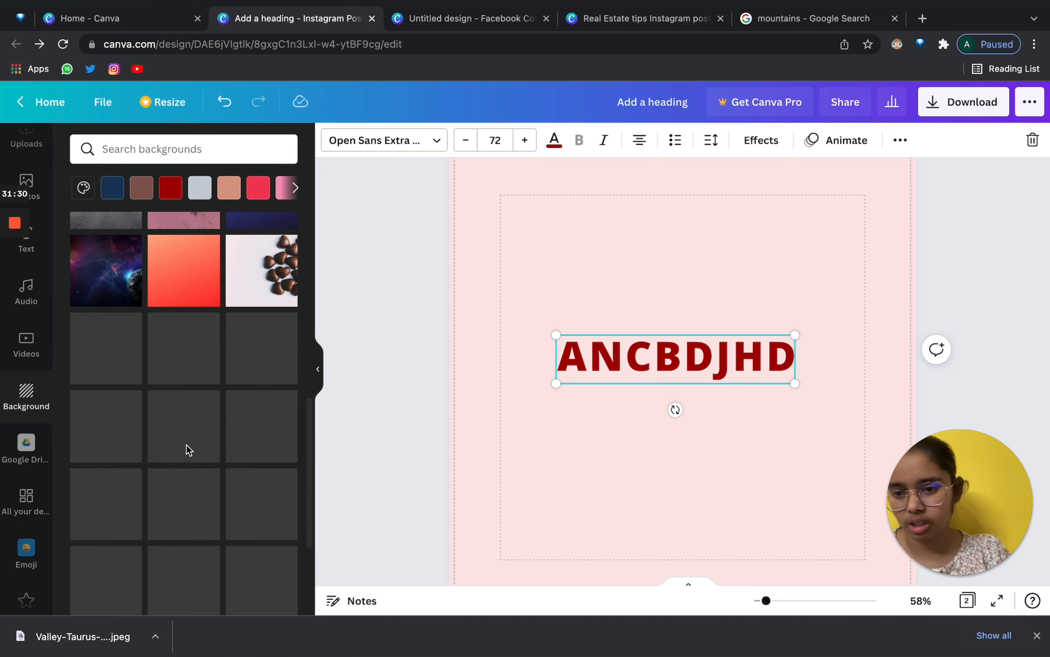
pyautogui.scroll(-5, 187, 450)
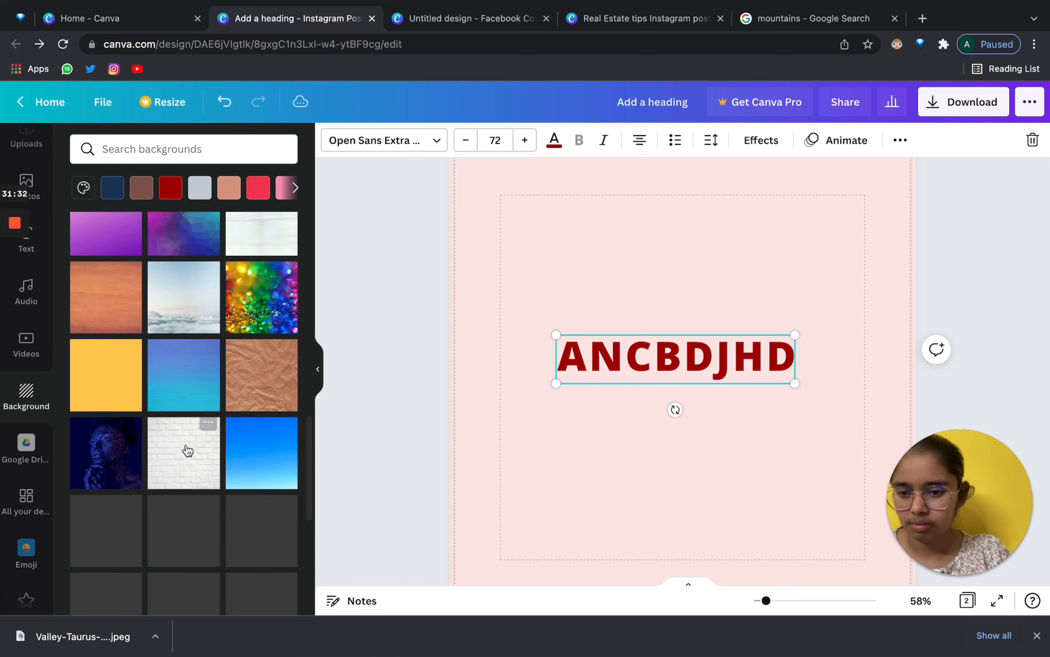
pyautogui.scroll(-6, 186, 447)
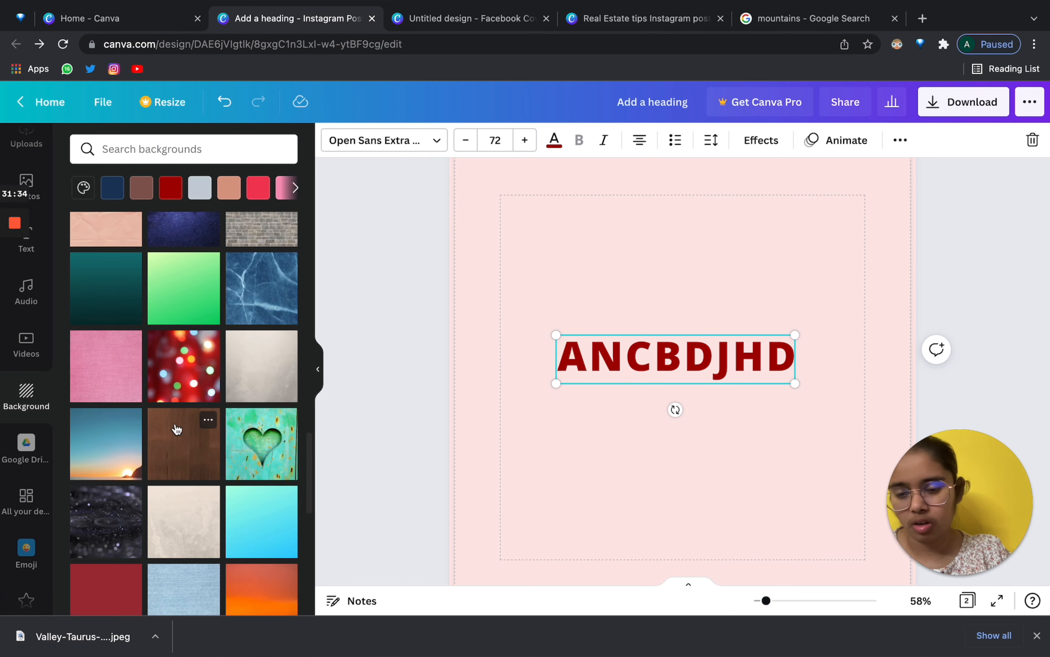
pyautogui.scroll(-8, 176, 429)
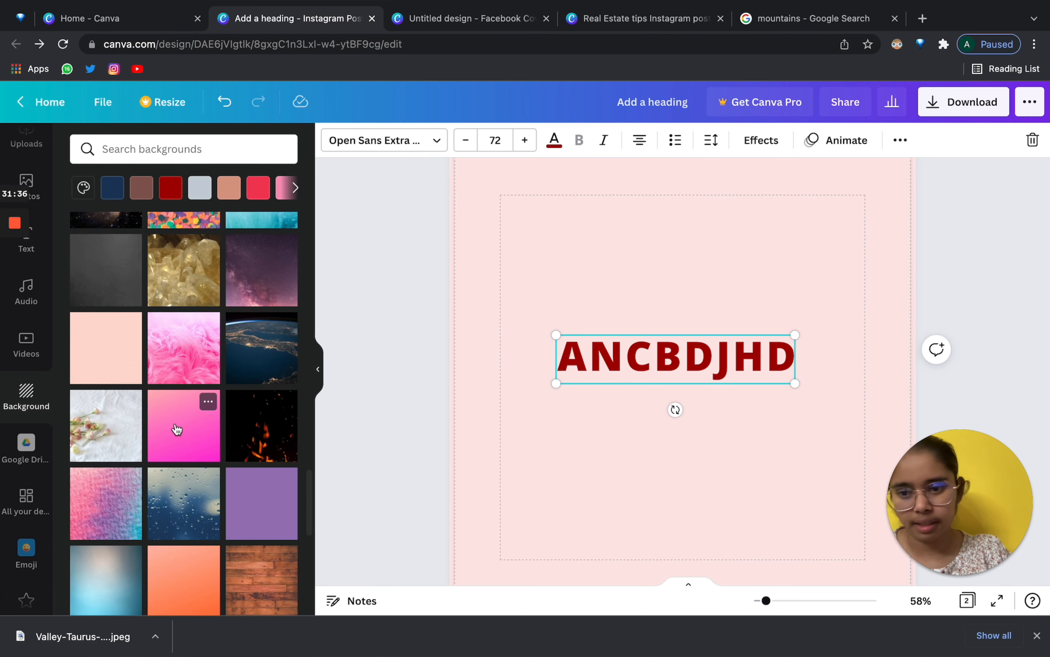
pyautogui.scroll(-4, 176, 429)
pyautogui.scroll(-3, 176, 429)
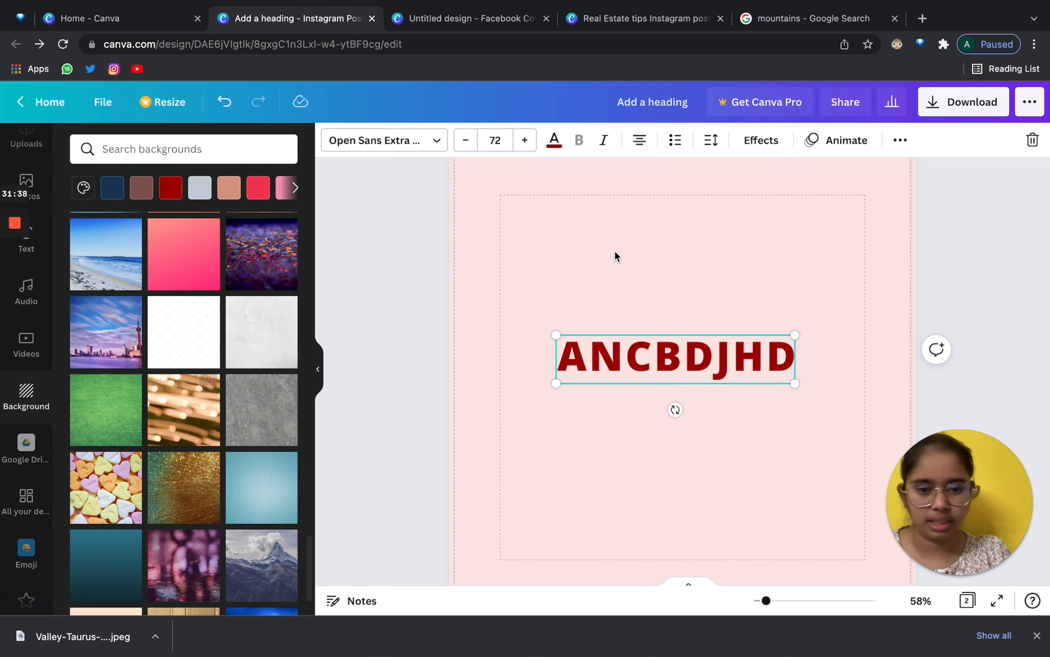
pyautogui.scroll(-3, 137, 398)
pyautogui.scroll(-2, 24, 417)
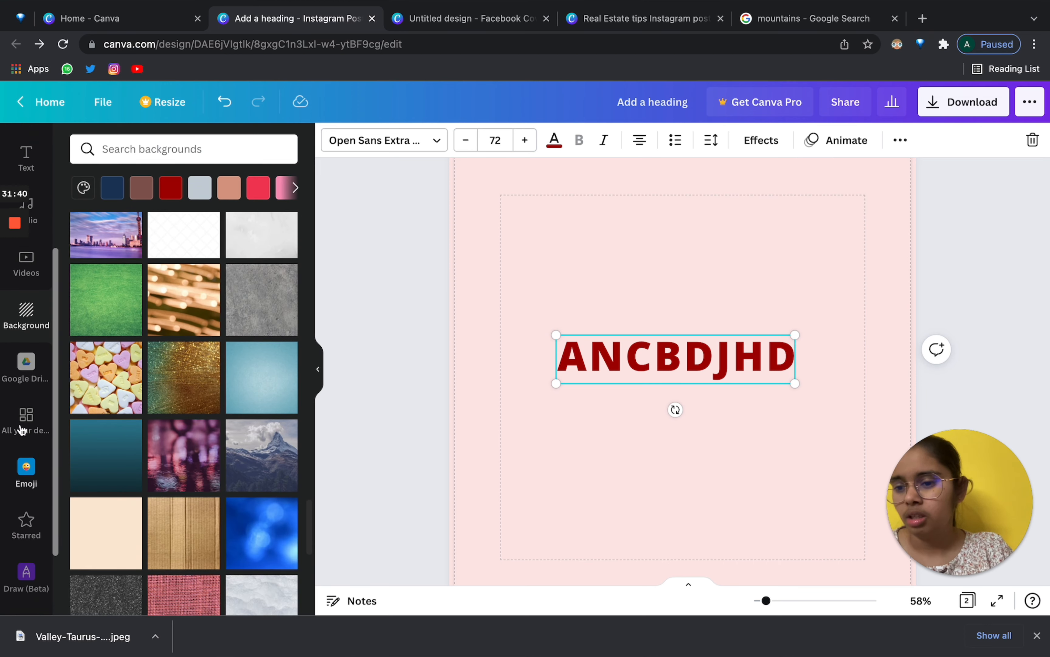
# Show All your designs and scroll through the previously made designs.
pyautogui.click(22, 424)
pyautogui.scroll(-2, 24, 417)
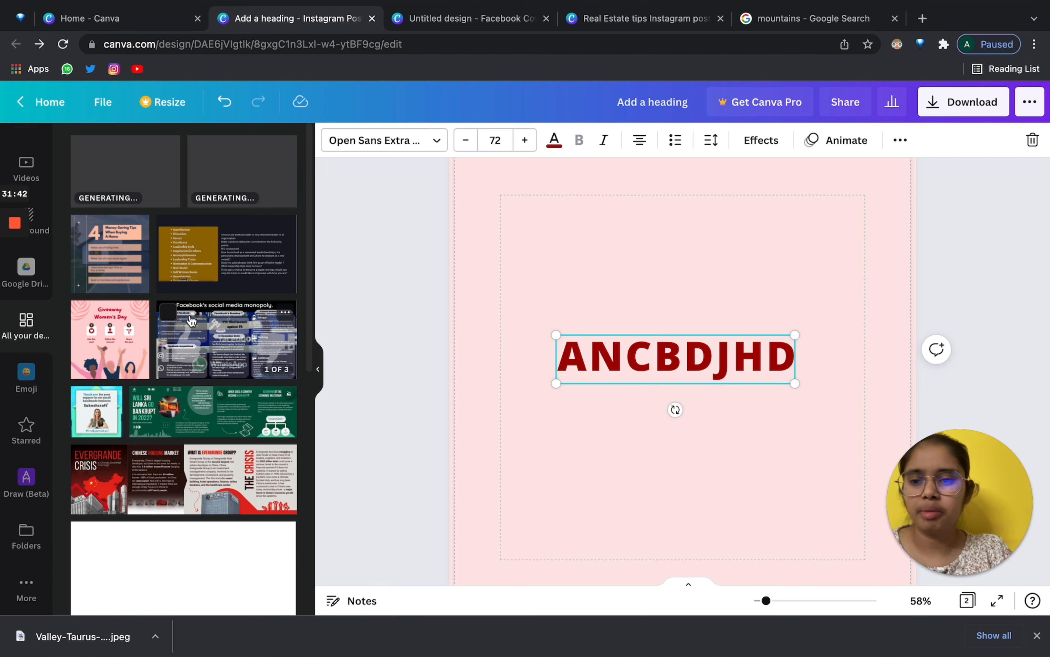
pyautogui.scroll(-5, 191, 321)
pyautogui.scroll(-15, 191, 322)
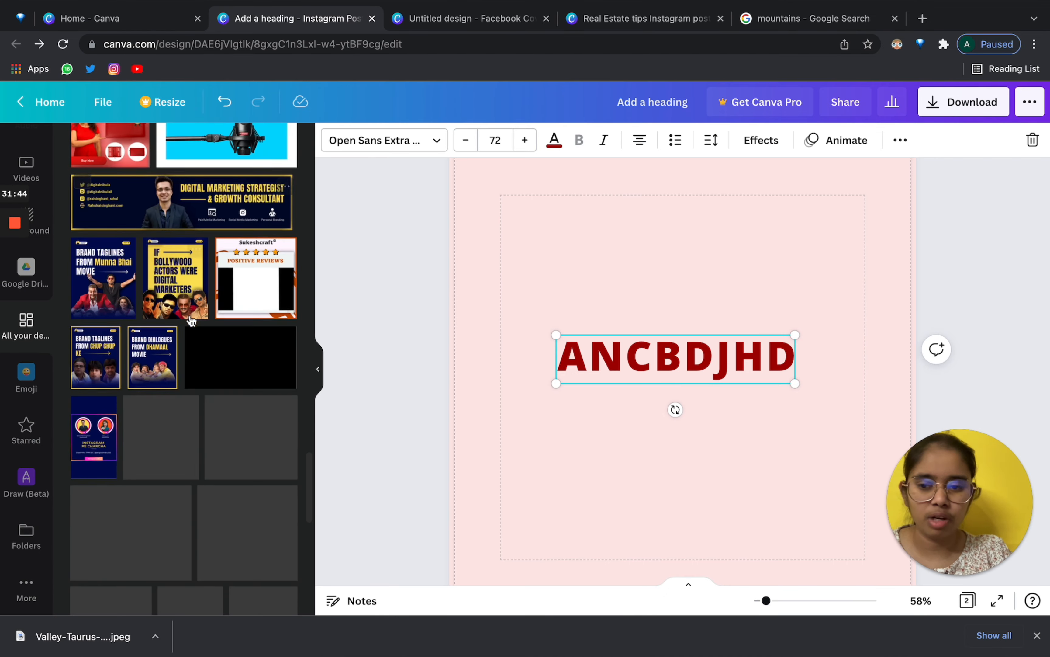
pyautogui.scroll(-6, 191, 321)
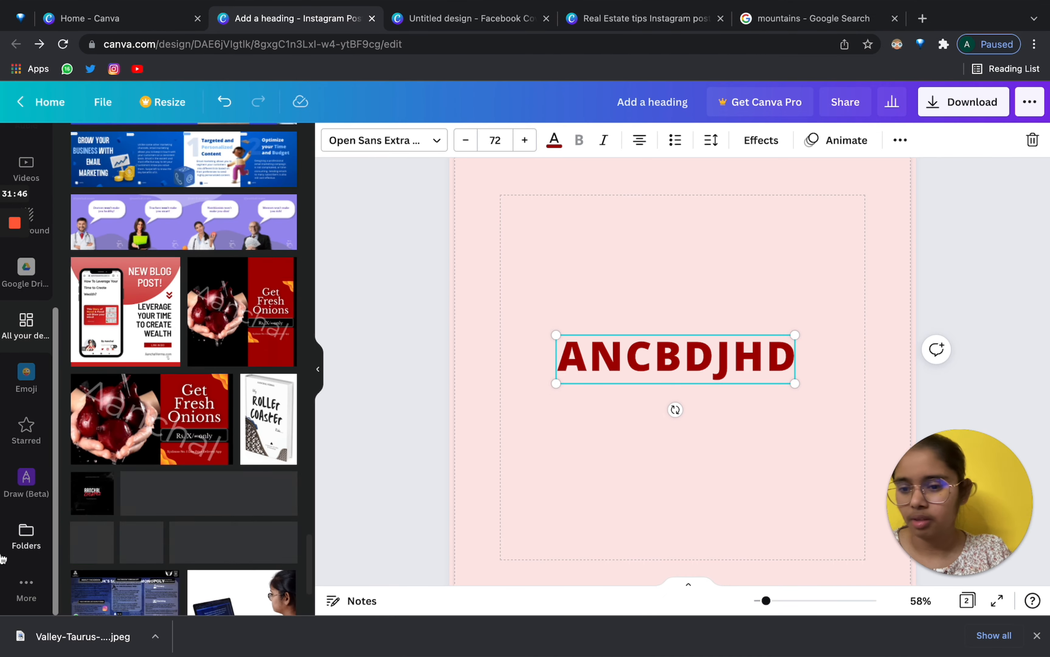
# With Draw (Beta) open, delete the ANCBDJHD heading and zoom out to the whole page.
pyautogui.click(19, 552)
pyautogui.click(24, 476)
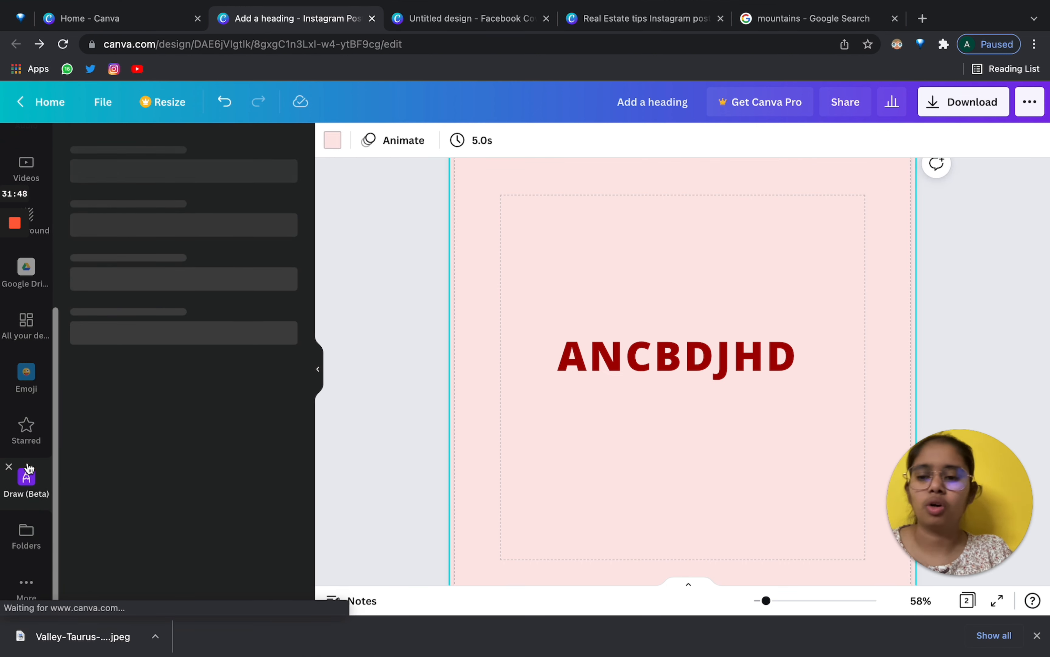
pyautogui.moveTo(609, 290); pyautogui.dragTo(660, 410)
pyautogui.press('Delete')
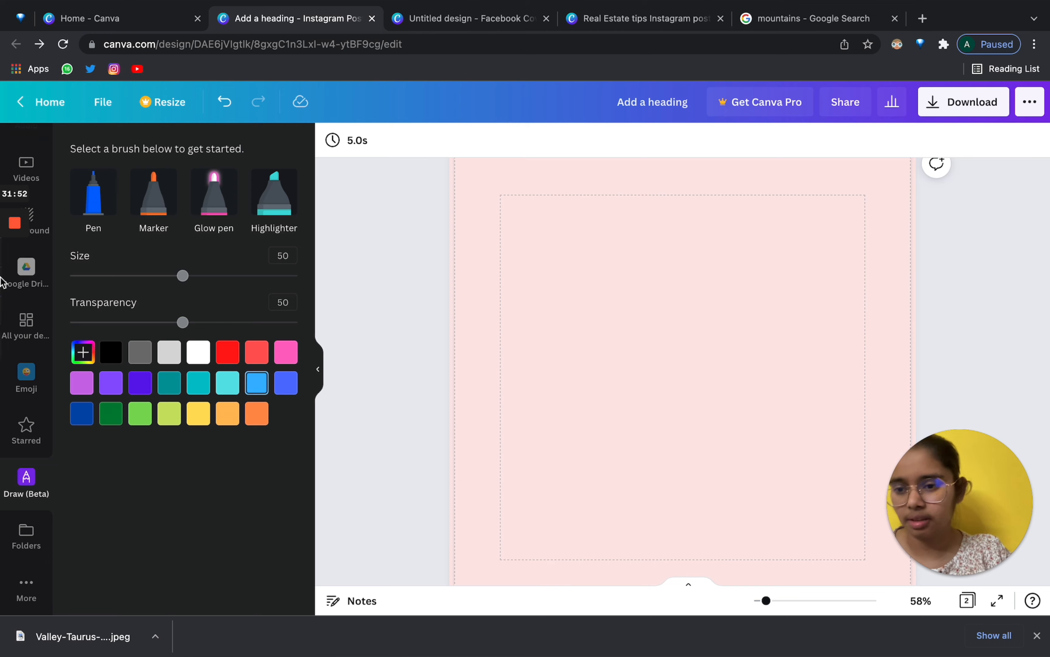
pyautogui.scroll(-3, 695, 478)
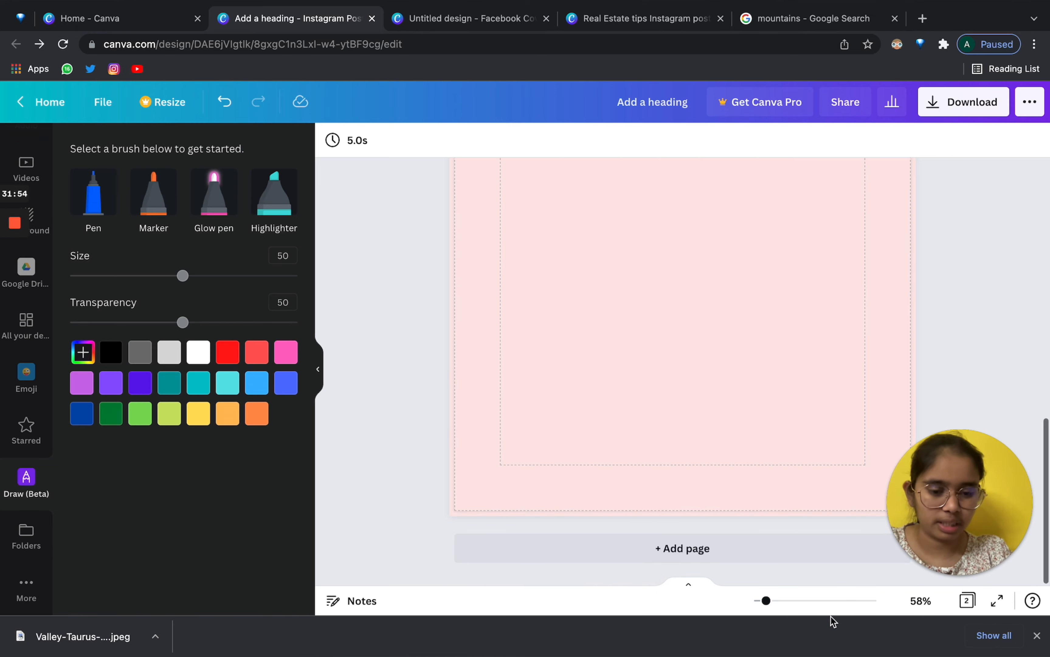
pyautogui.moveTo(757, 600); pyautogui.dragTo(761, 600)
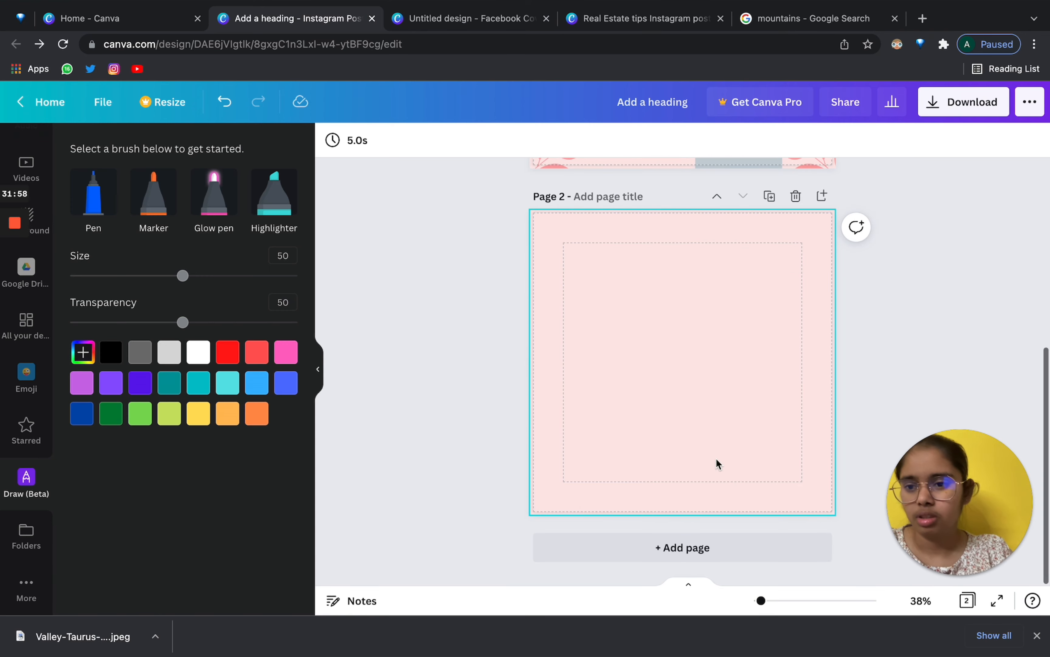
# Scribble freehand on page 2 with the Pen, size 12, at full opacity.
pyautogui.click(91, 210)
pyautogui.moveTo(600, 314)
pyautogui.mouseDown()
pyautogui.moveTo(671, 422)
pyautogui.moveTo(638, 363)
pyautogui.moveTo(737, 346)
pyautogui.moveTo(748, 291)
pyautogui.moveTo(774, 325)
pyautogui.moveTo(628, 339)
pyautogui.moveTo(631, 429)
pyautogui.mouseUp()
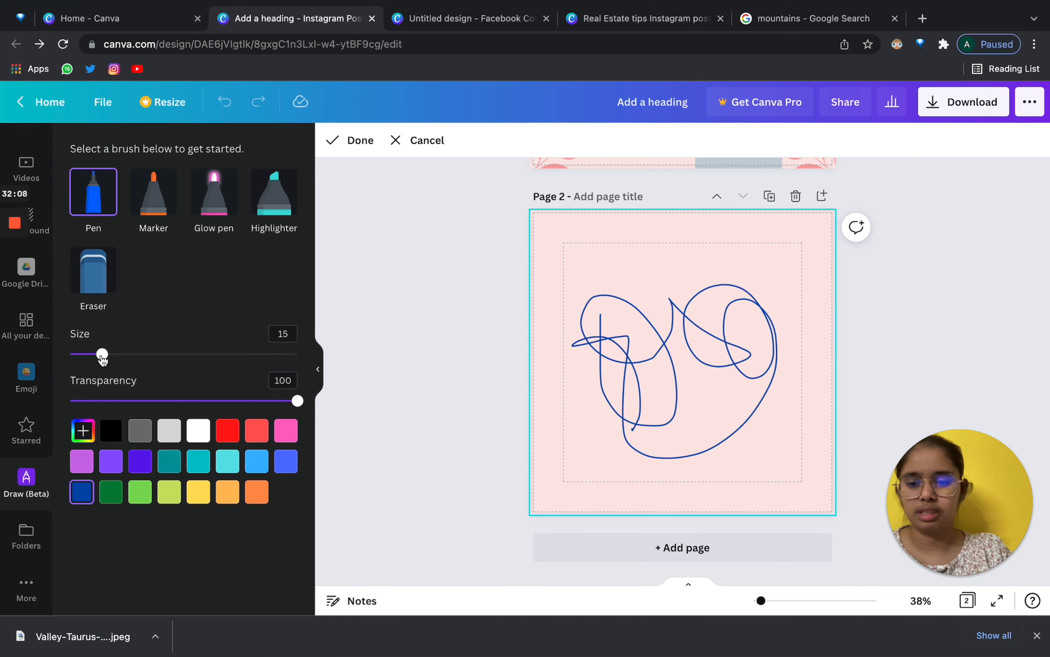
pyautogui.moveTo(102, 357)
pyautogui.mouseDown()
pyautogui.moveTo(237, 357)
pyautogui.moveTo(96, 356)
pyautogui.mouseUp()
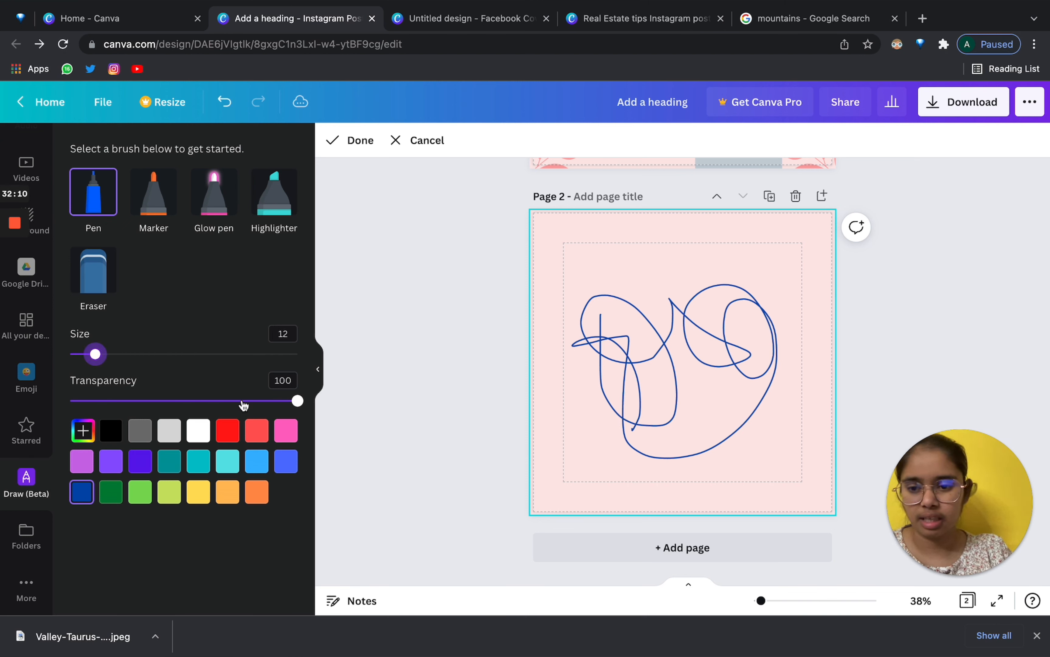
pyautogui.moveTo(267, 401); pyautogui.dragTo(317, 403)
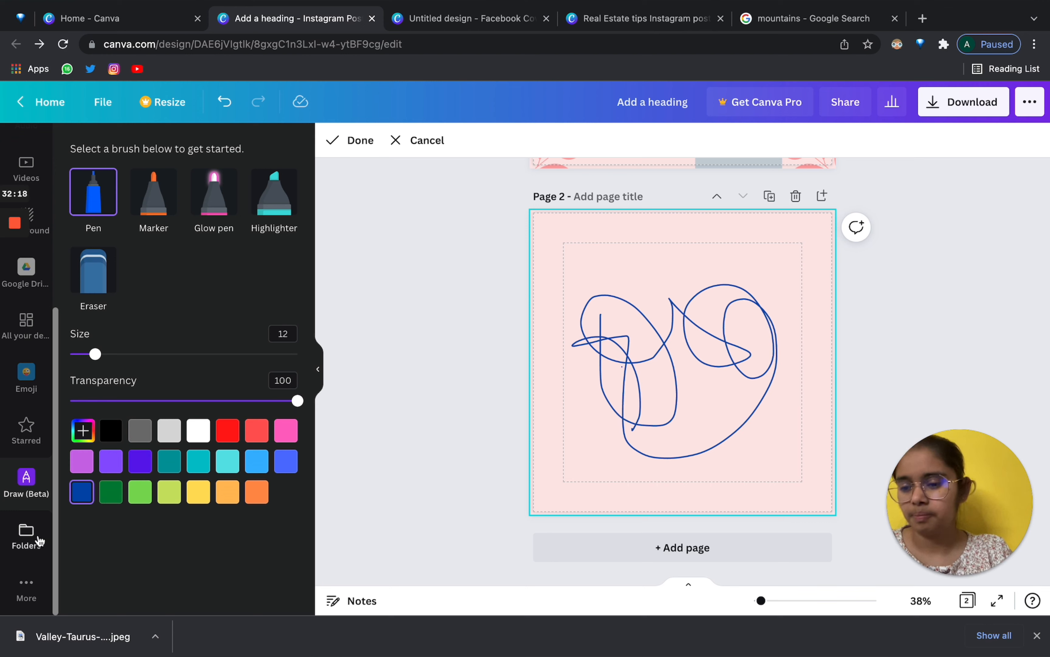
# Reopen the Apps collection and scroll it back to the top, showing More from Canva.
pyautogui.click(26, 536)
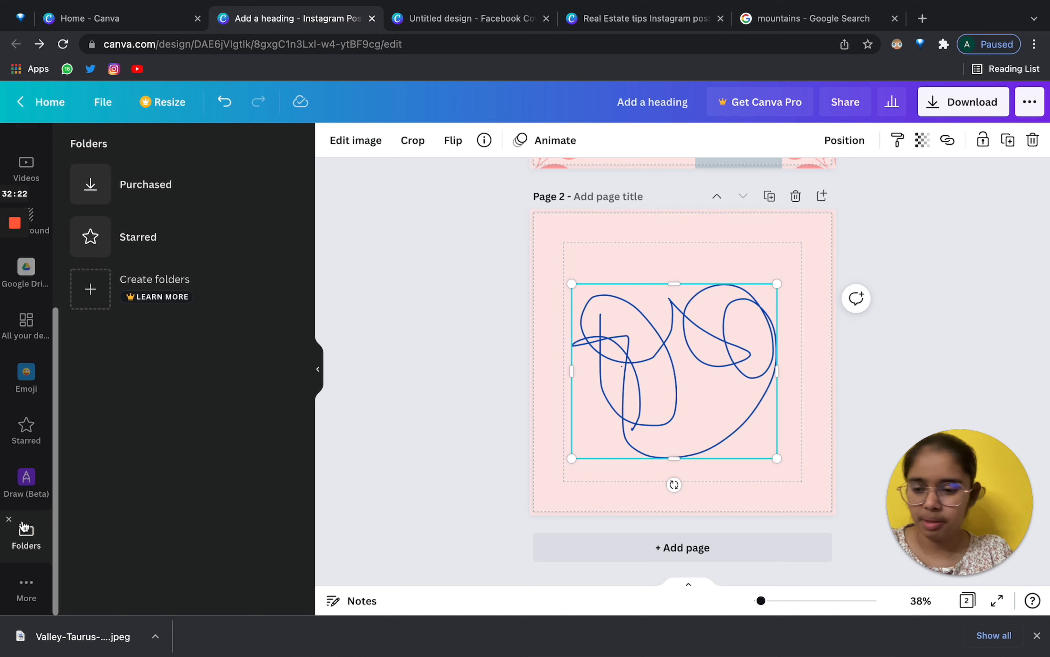
pyautogui.click(25, 604)
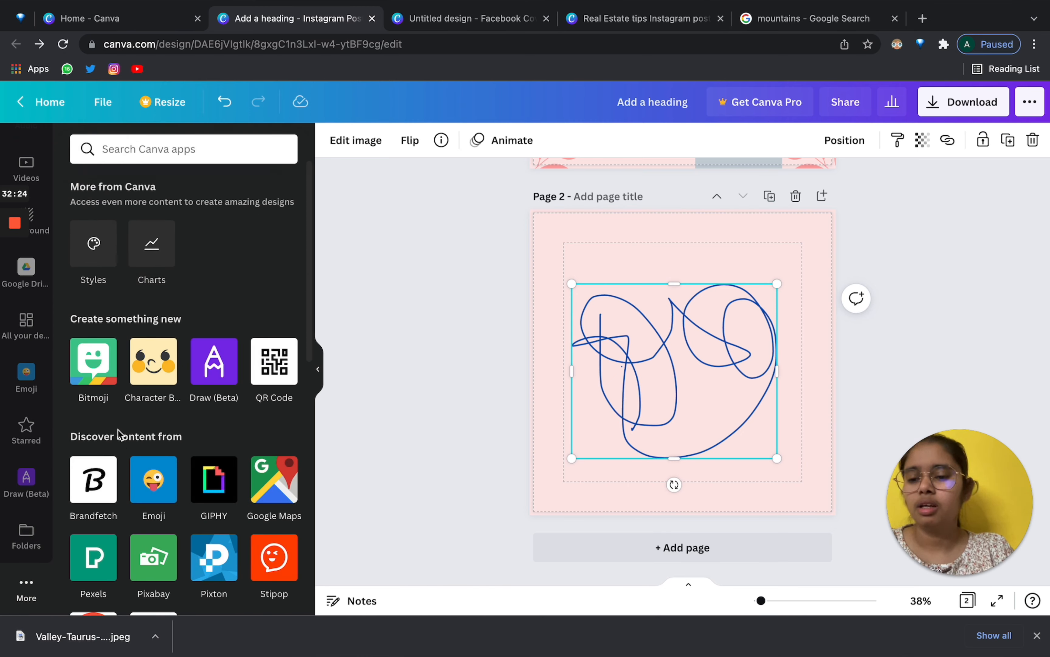
pyautogui.click(19, 554)
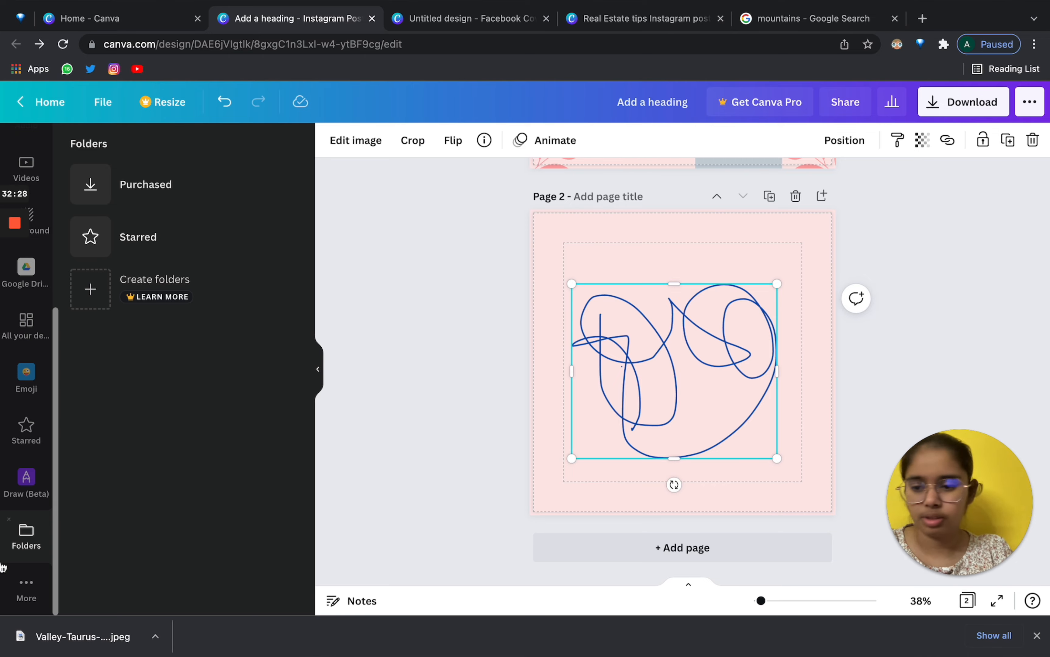
pyautogui.click(38, 586)
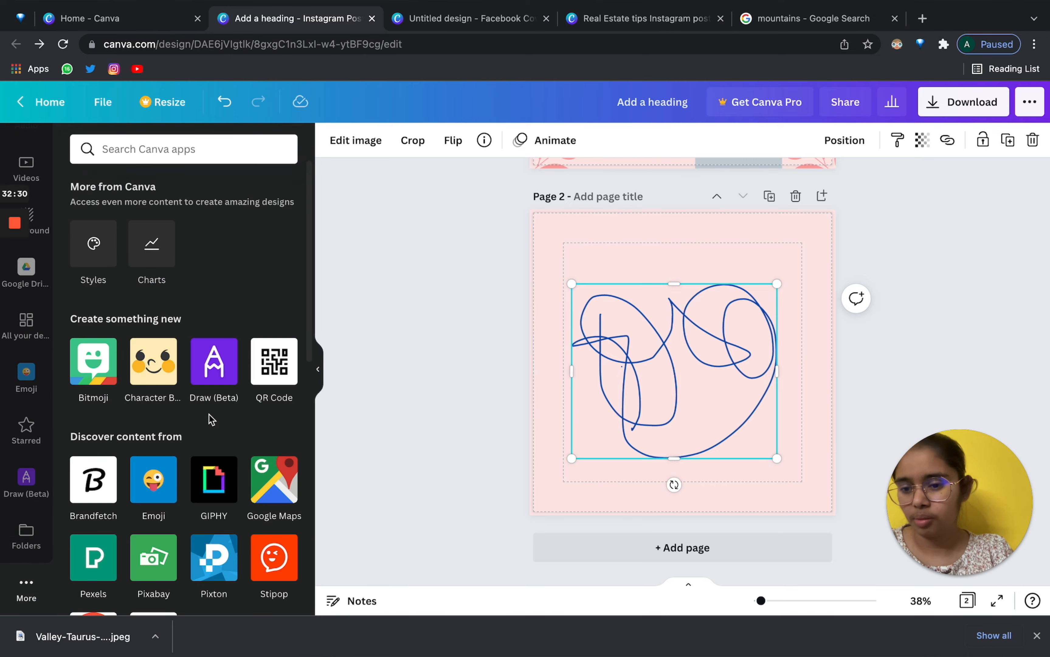
pyautogui.scroll(-10, 209, 415)
pyautogui.scroll(10, 210, 420)
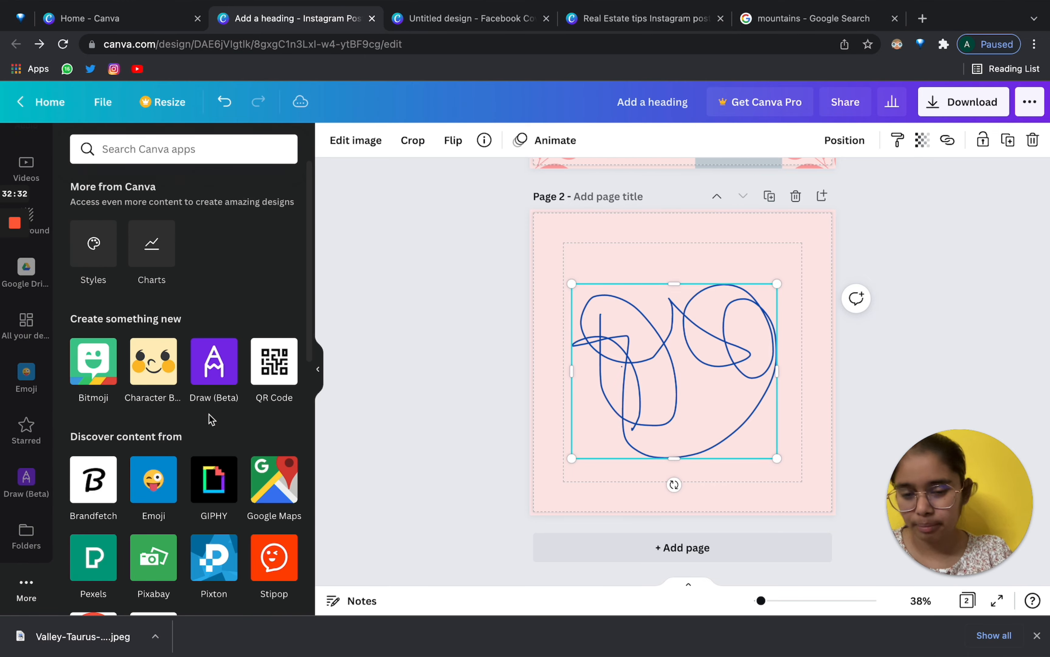
pyautogui.scroll(-5, 210, 418)
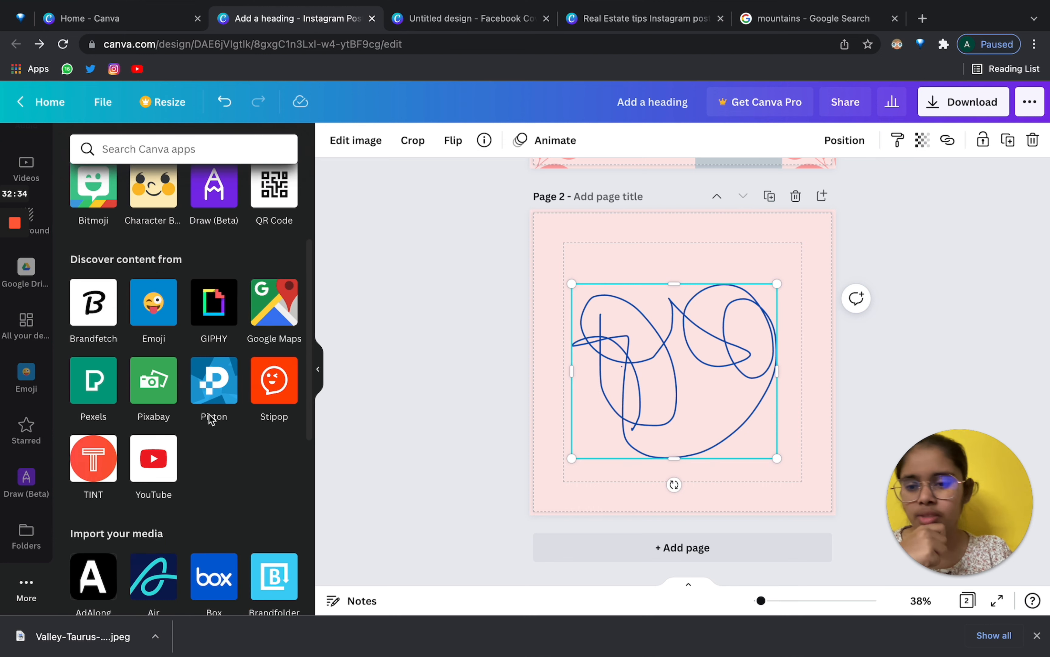
pyautogui.scroll(3, 209, 418)
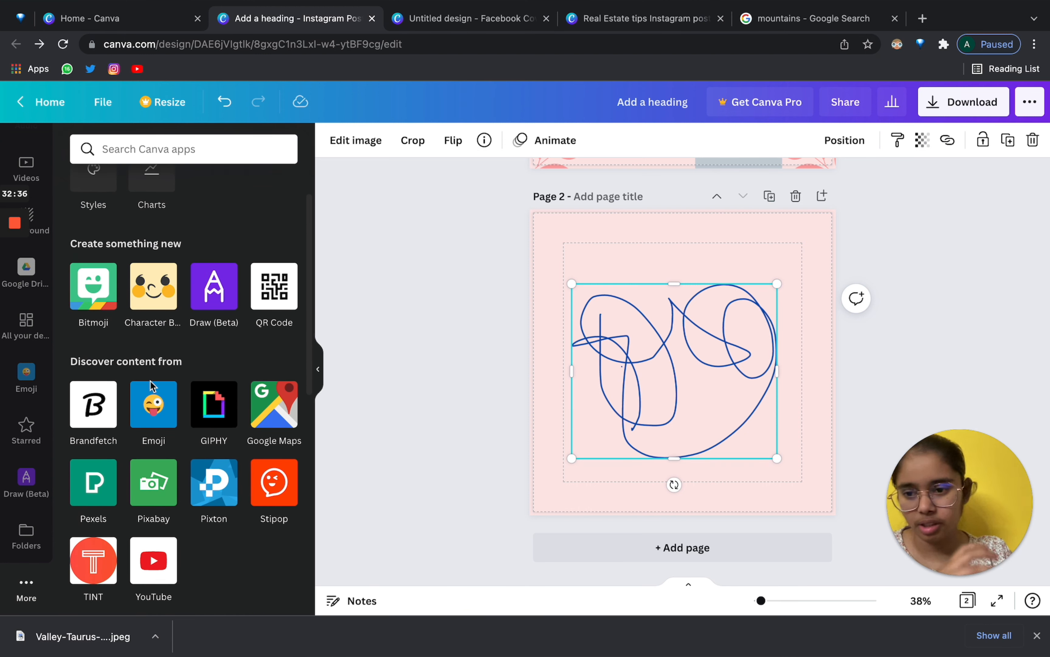
pyautogui.scroll(-8, 97, 295)
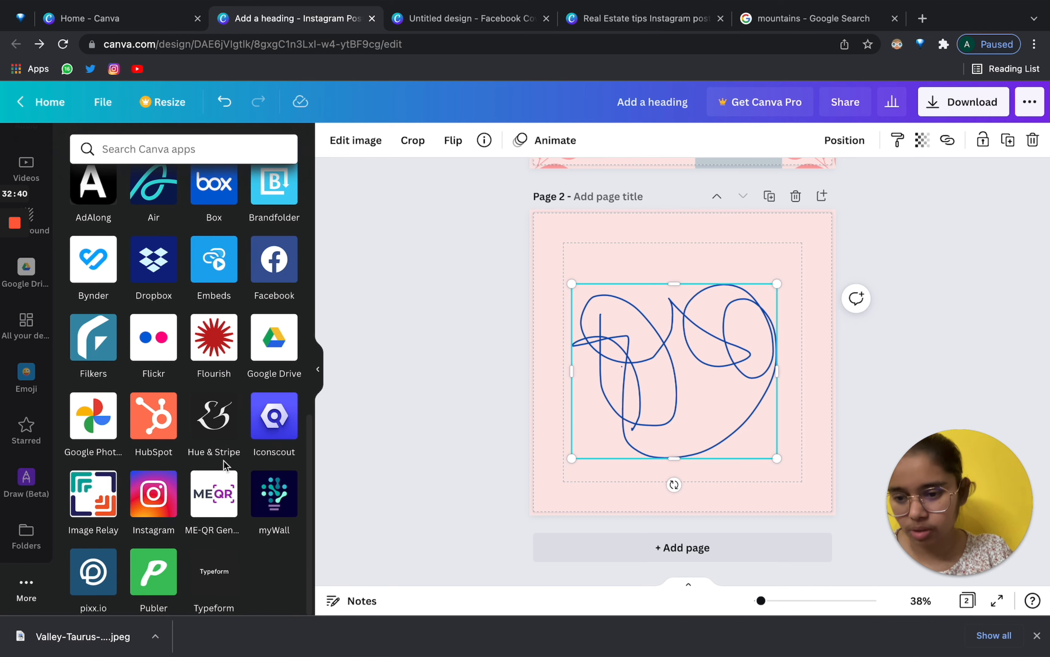
pyautogui.scroll(10, 223, 460)
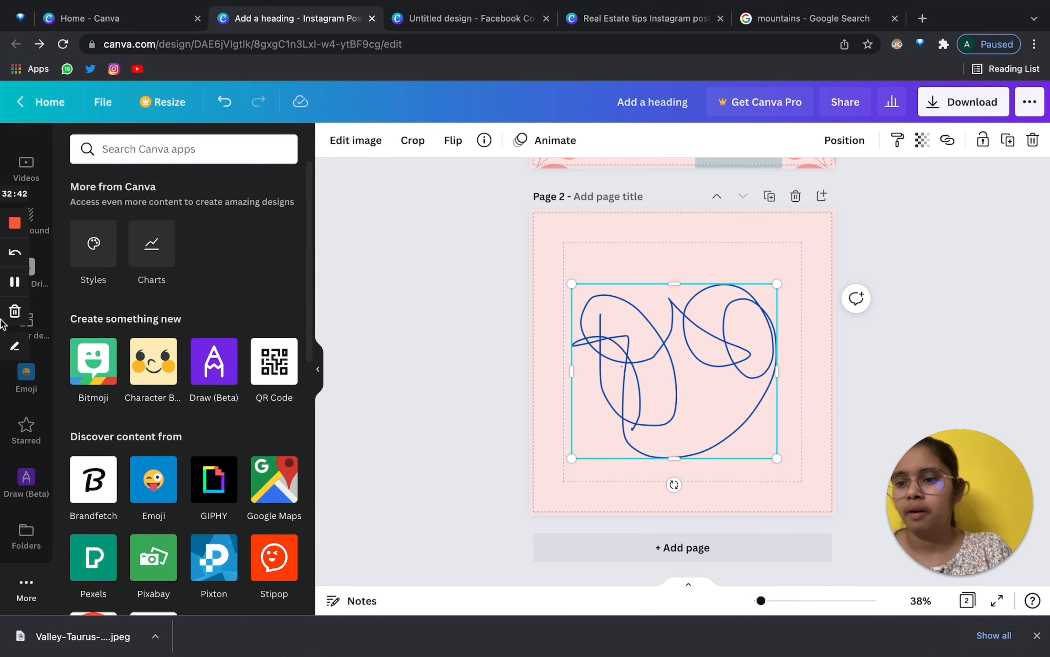
pyautogui.scroll(5, 30, 182)
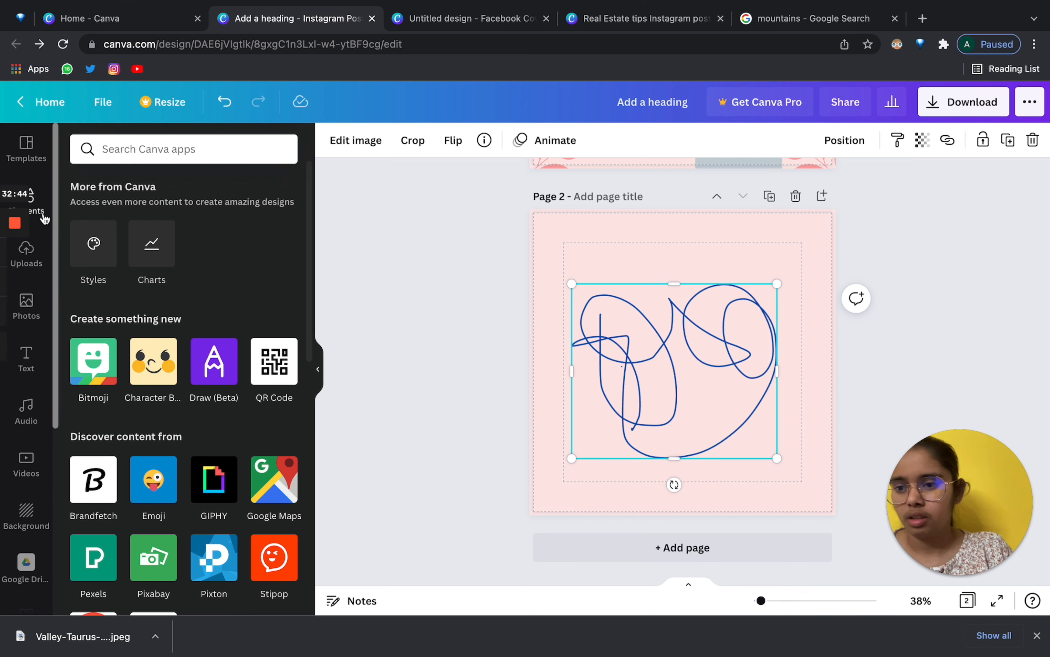
# Delete the scribble, try the young man's photo, and add a grey square at the top of page 2, then remove the photo.
pyautogui.click(38, 207)
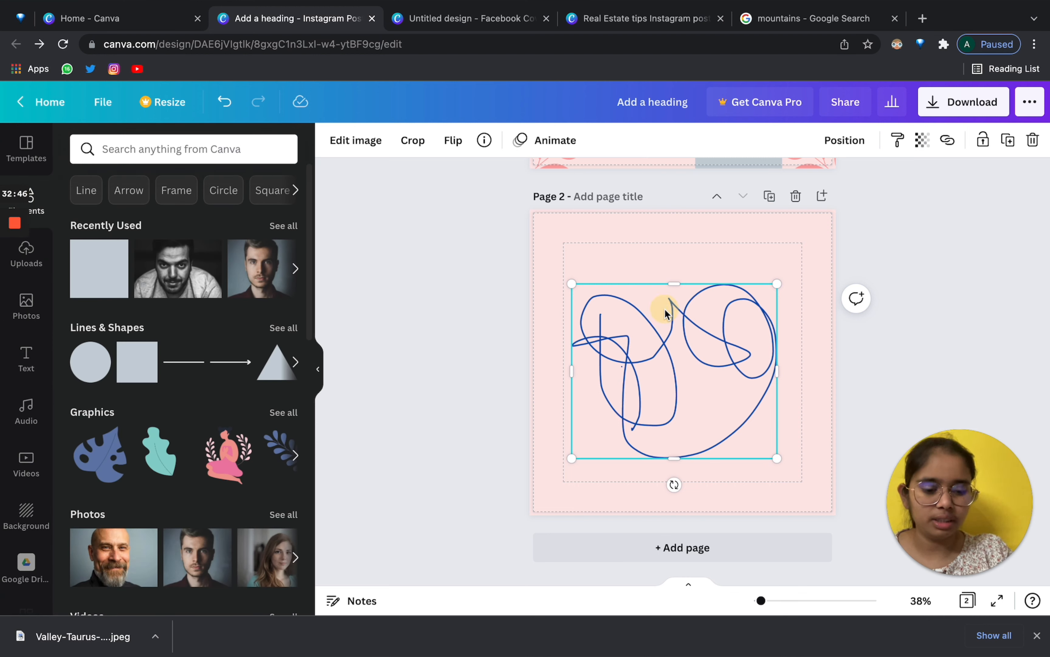
pyautogui.press('Delete')
pyautogui.click(260, 268)
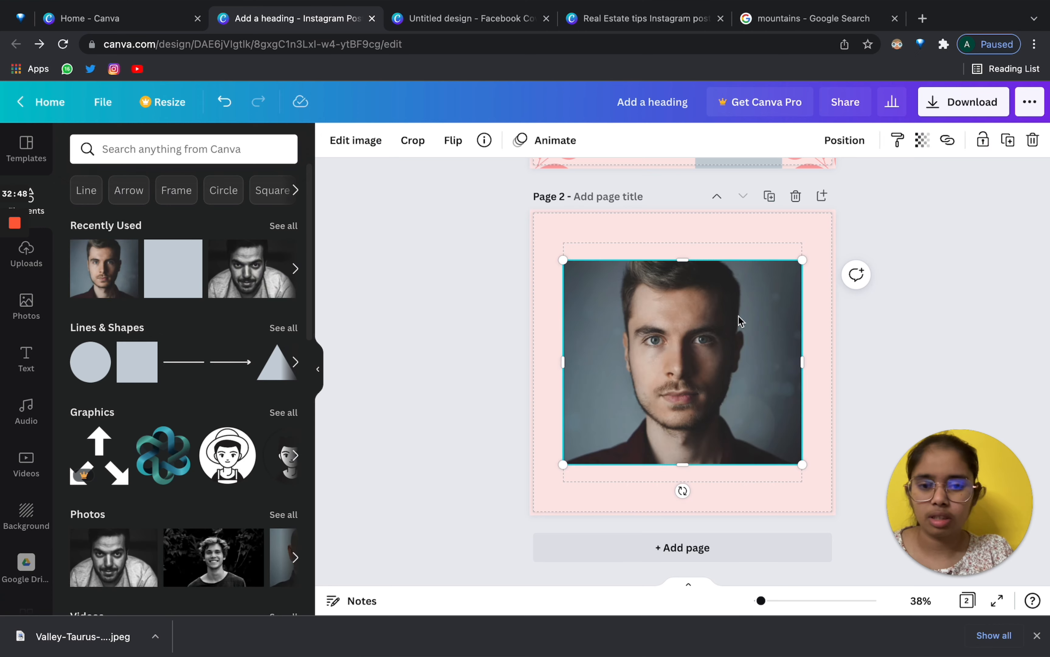
pyautogui.moveTo(738, 321); pyautogui.dragTo(729, 406)
pyautogui.click(142, 371)
pyautogui.moveTo(675, 319); pyautogui.dragTo(675, 244)
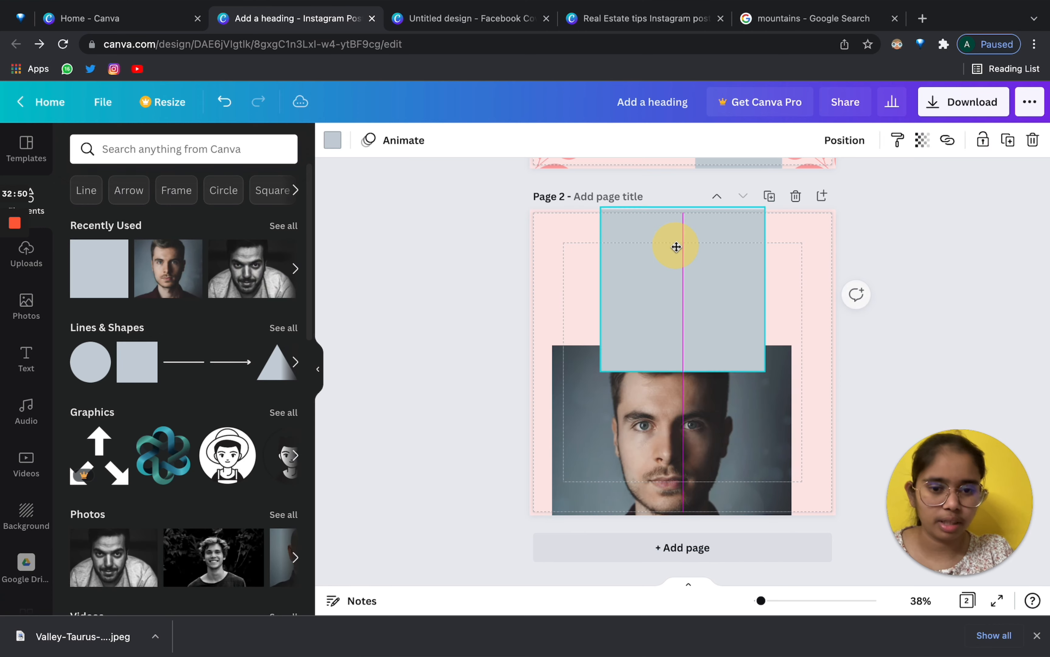
pyautogui.click(584, 481)
pyautogui.press('Delete')
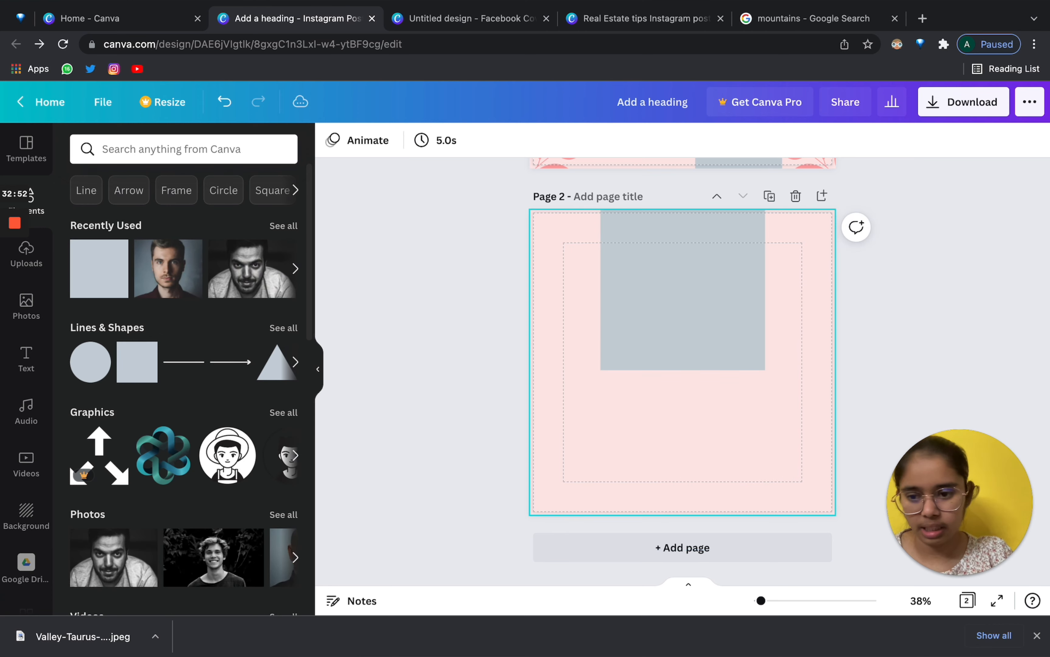
# Add the seated woman graphic lower left, shrink the grey square, and open its custom colour picker.
pyautogui.click(230, 455)
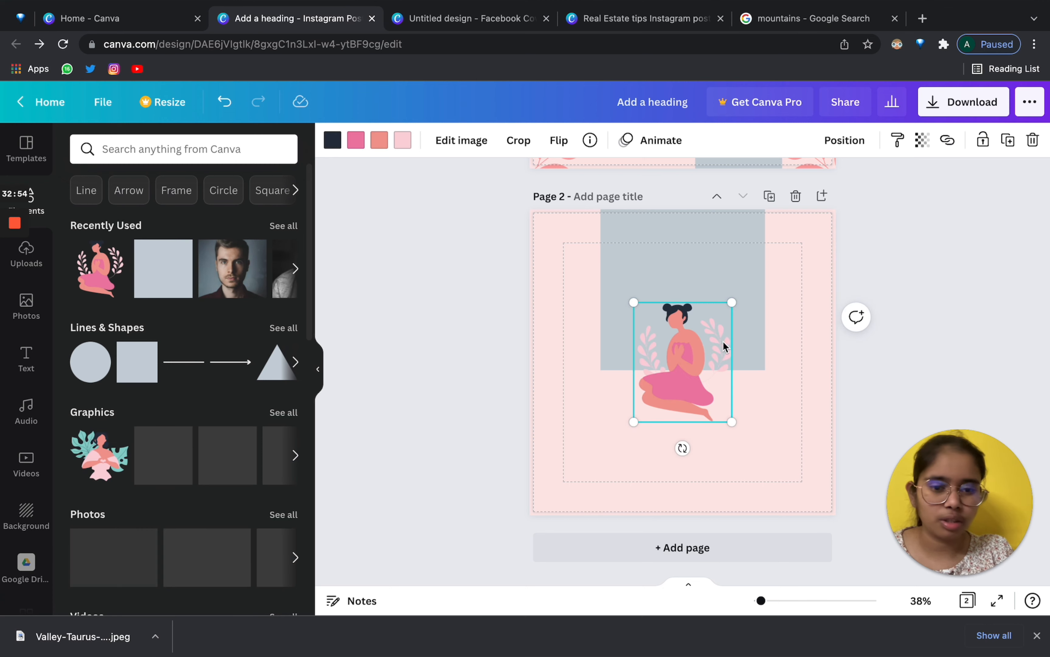
pyautogui.moveTo(722, 341); pyautogui.dragTo(644, 417)
pyautogui.click(710, 277)
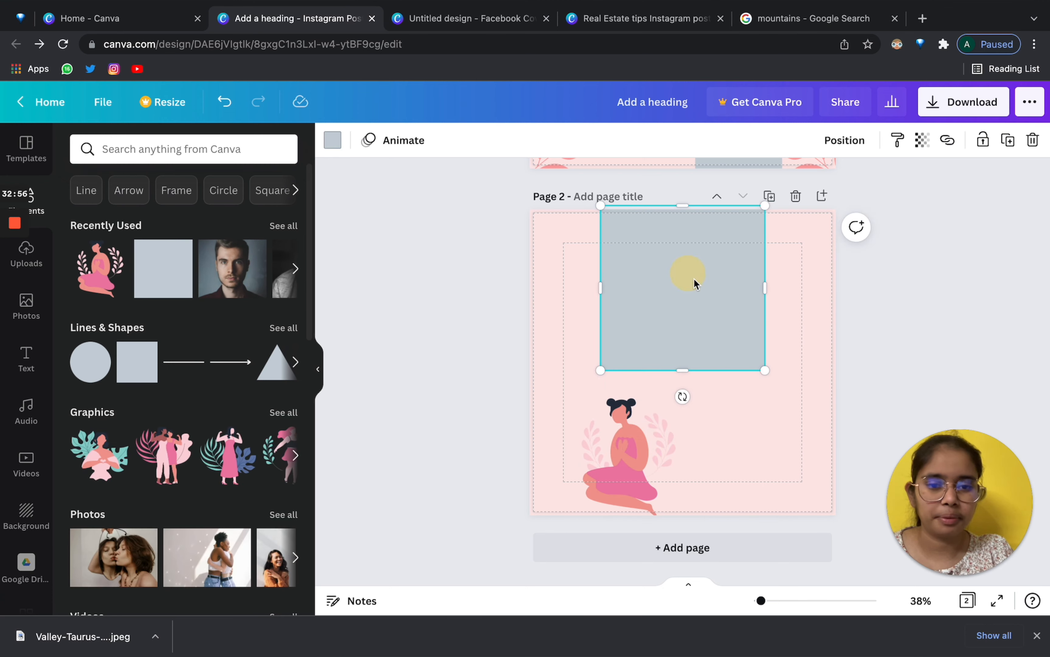
pyautogui.moveTo(694, 282); pyautogui.dragTo(720, 304)
pyautogui.moveTo(627, 228); pyautogui.dragTo(659, 260)
pyautogui.click(338, 139)
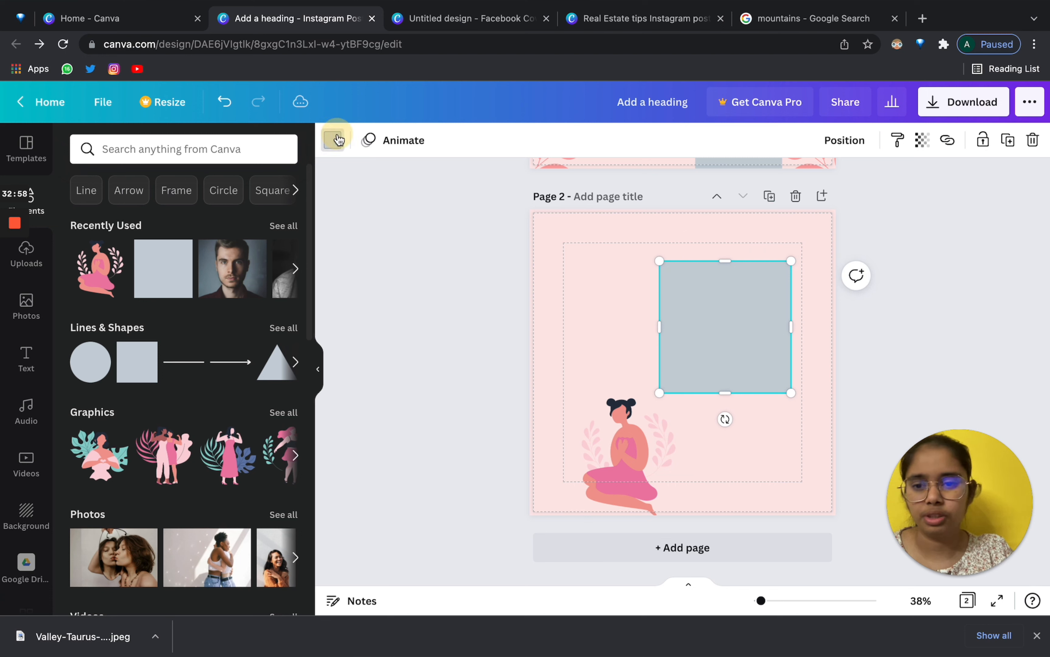
pyautogui.click(86, 216)
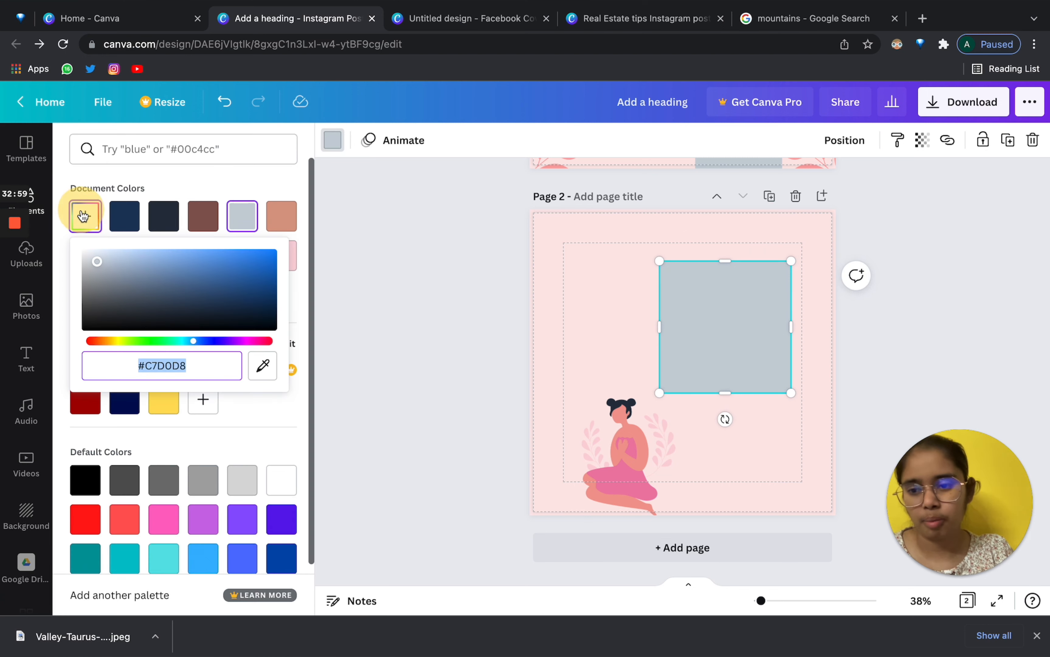
pyautogui.click(257, 368)
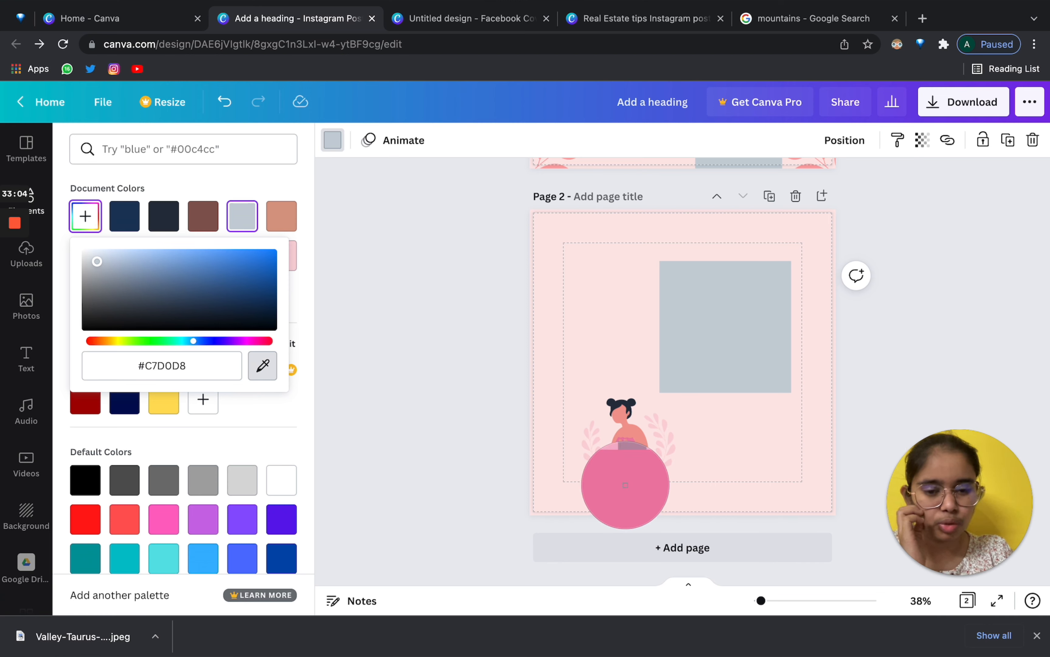
# Recolour the square with the figure's pink using the eyedropper and shift it left.
pyautogui.click(624, 486)
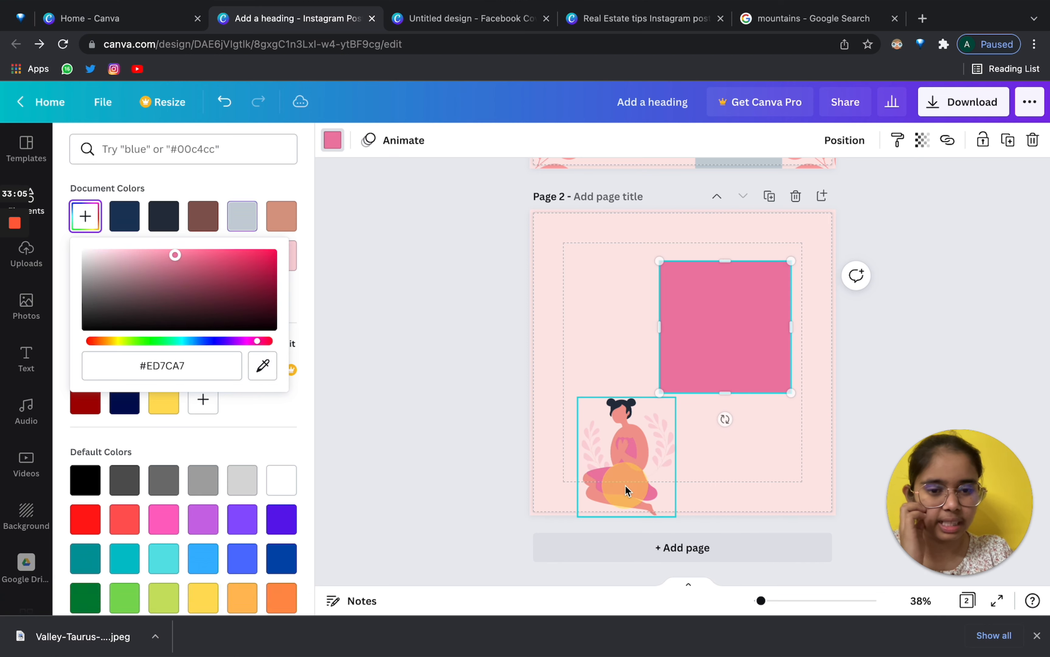
pyautogui.click(378, 287)
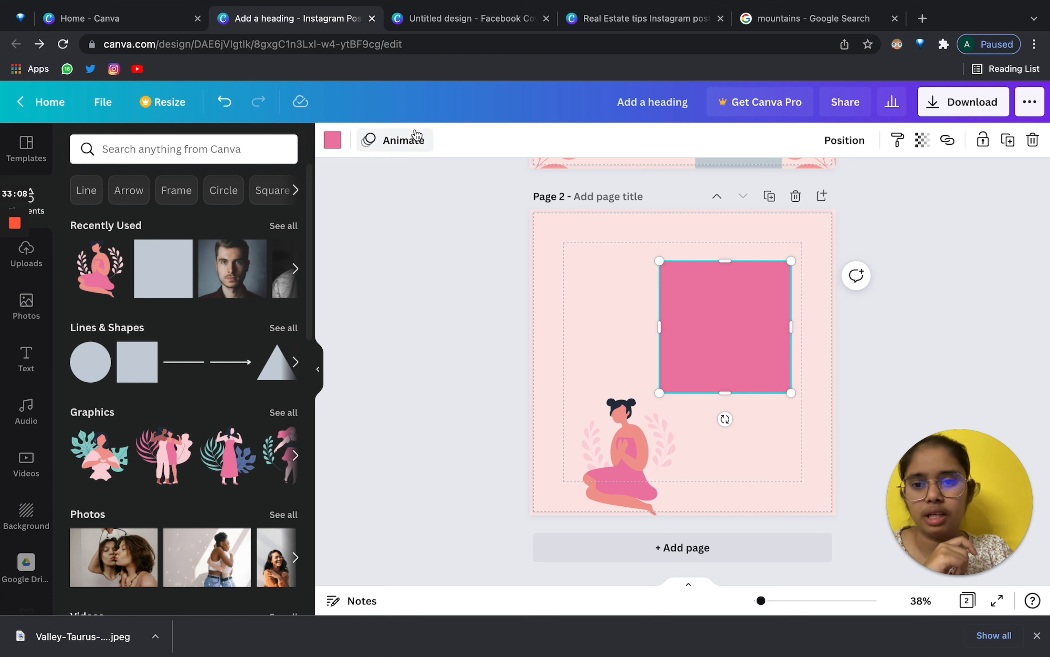
pyautogui.moveTo(744, 298); pyautogui.dragTo(708, 298)
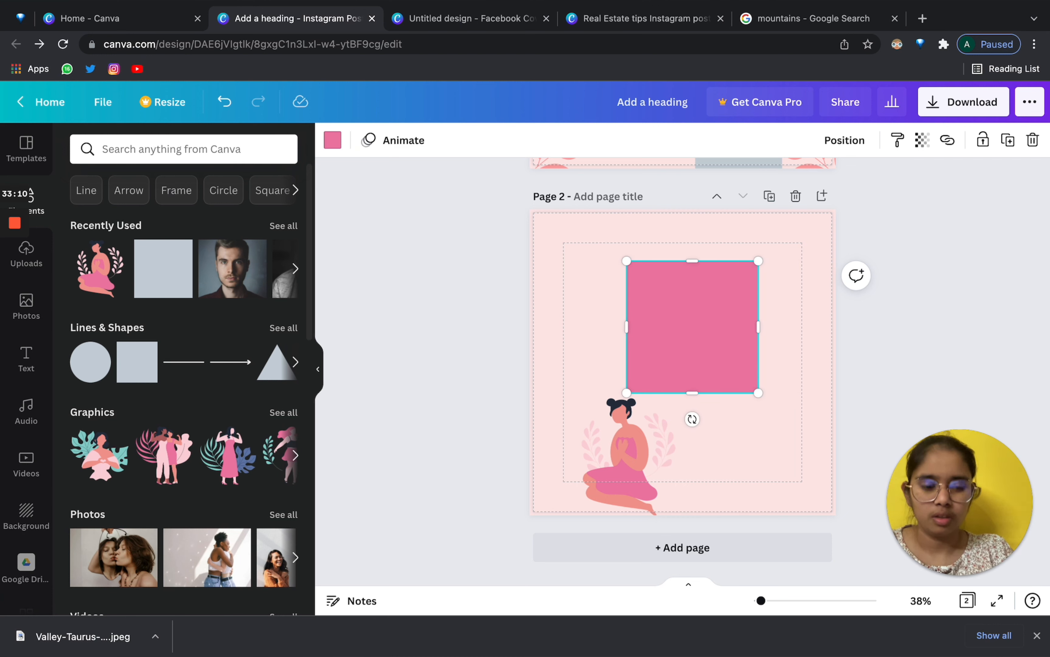
# Delete the pink square and seated woman figure, then hide the elements panel.
pyautogui.press('Delete')
pyautogui.click(632, 450)
pyautogui.press('Delete')
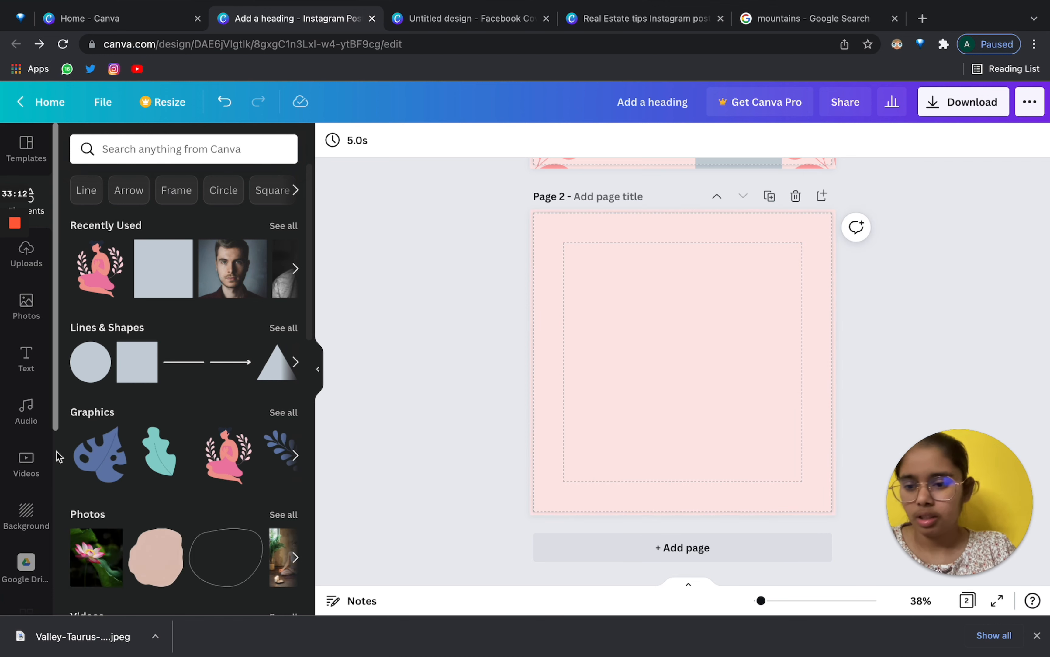
pyautogui.scroll(-5, 26, 499)
pyautogui.scroll(5, 26, 500)
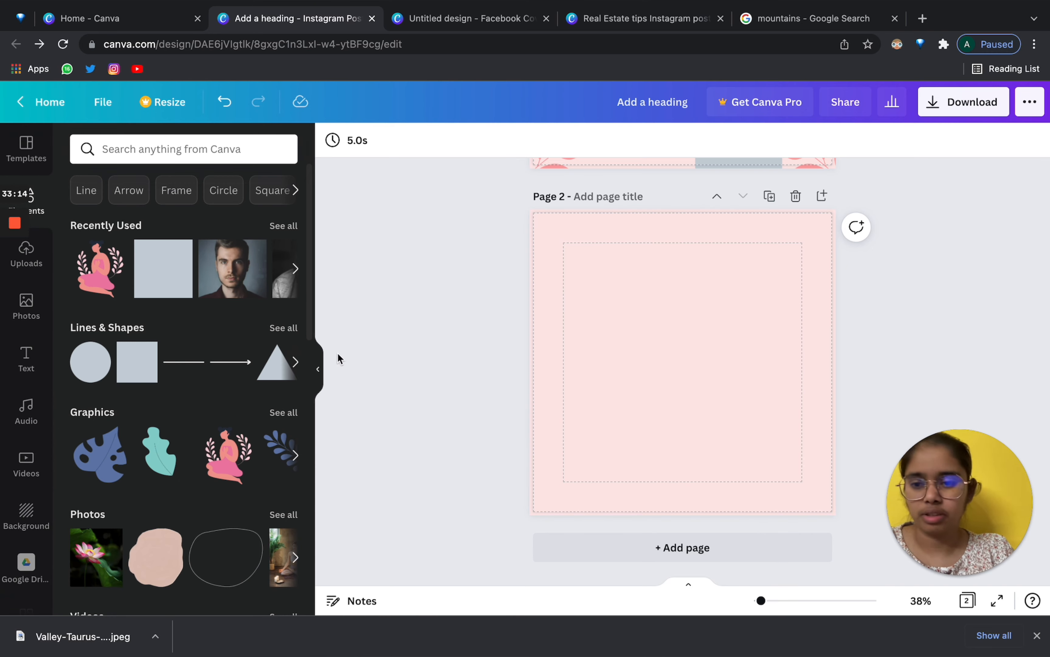
pyautogui.moveTo(4, 350)
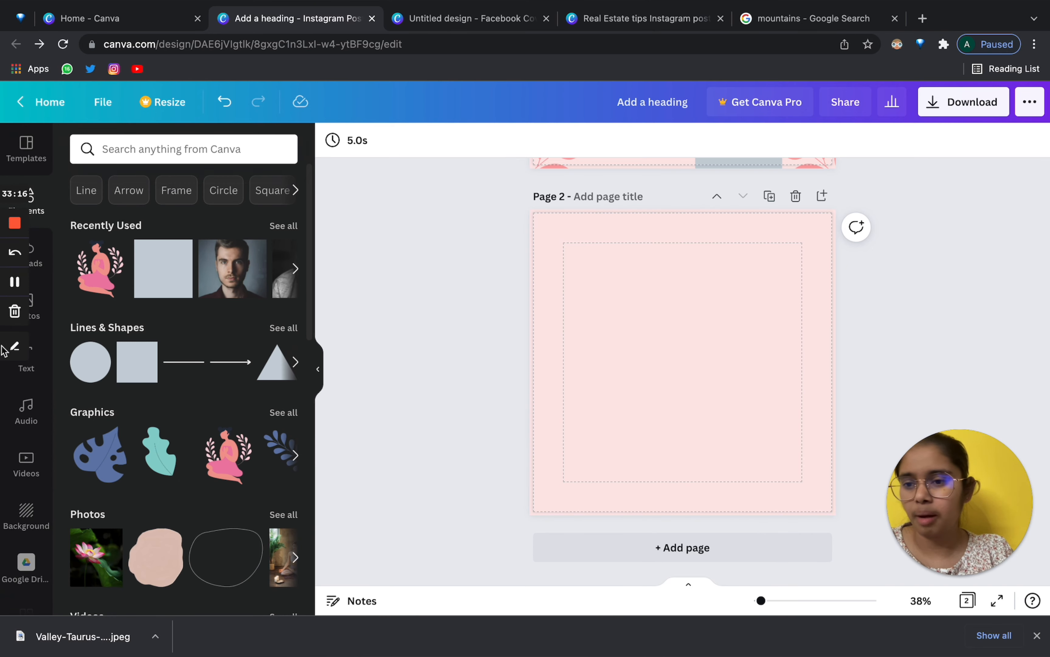
pyautogui.scroll(-4, 59, 429)
pyautogui.scroll(4, 287, 374)
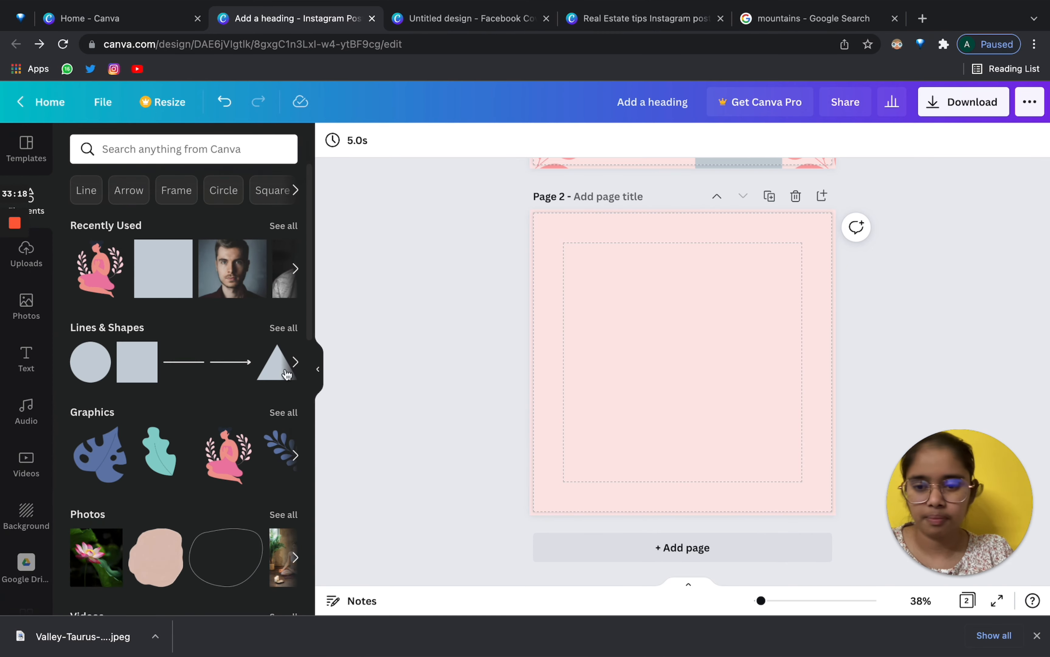
pyautogui.click(318, 374)
pyautogui.scroll(6, 545, 313)
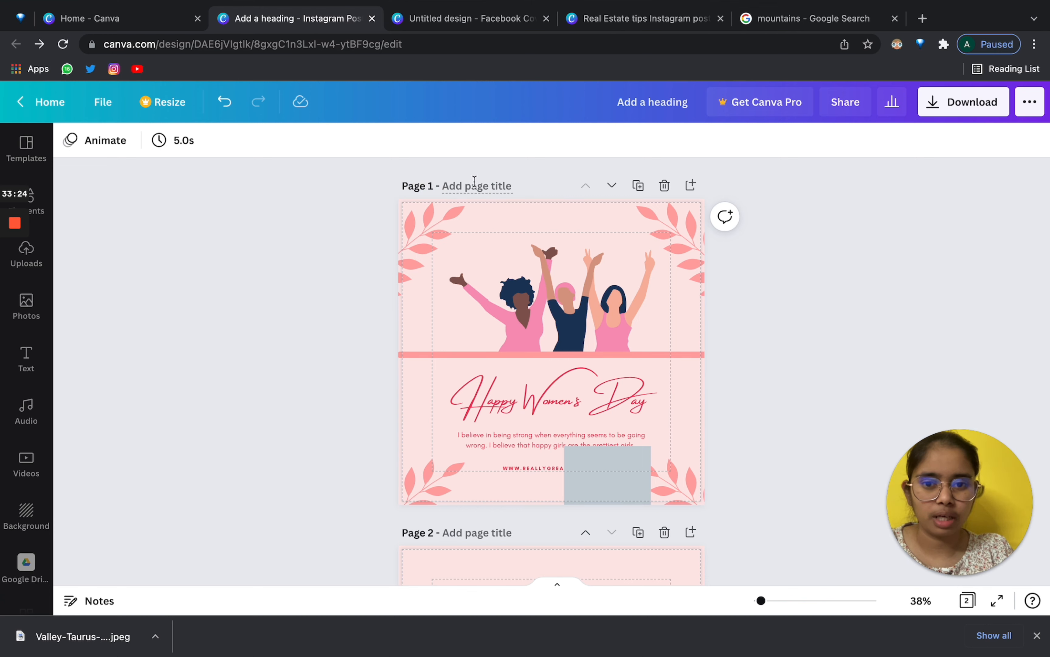
pyautogui.write('DF')
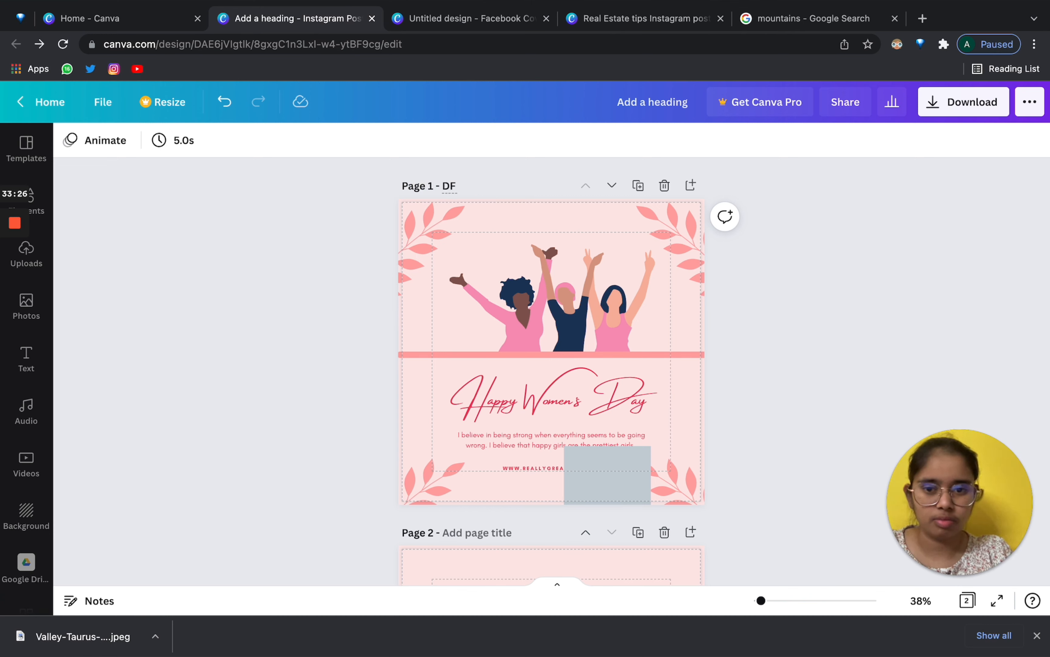
pyautogui.write('D1')
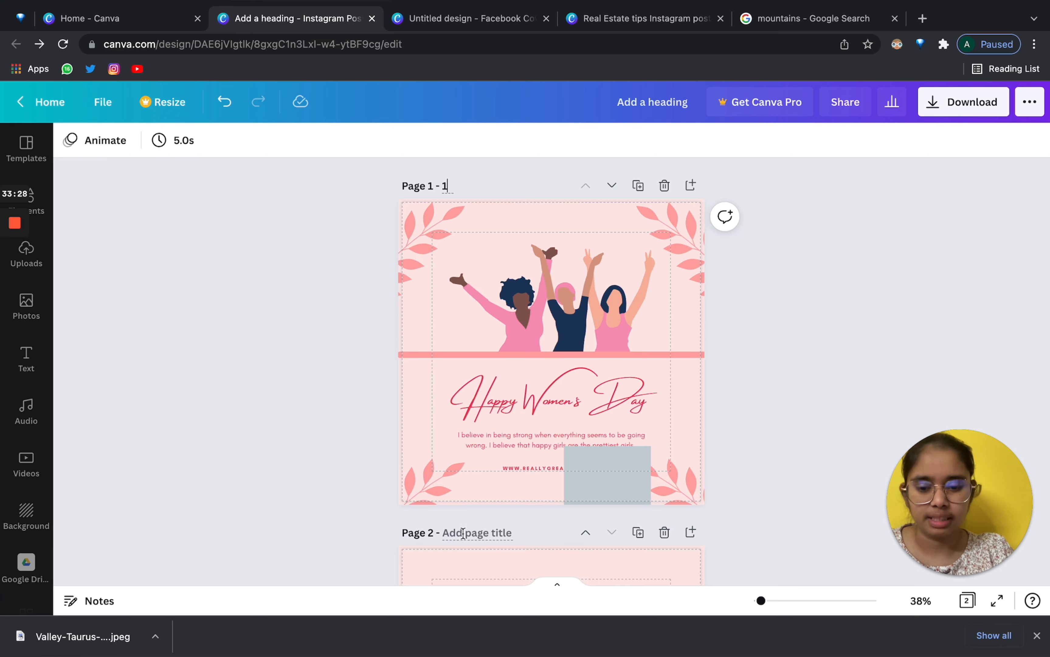
pyautogui.click(462, 533)
pyautogui.write('2')
pyautogui.scroll(-5, 818, 310)
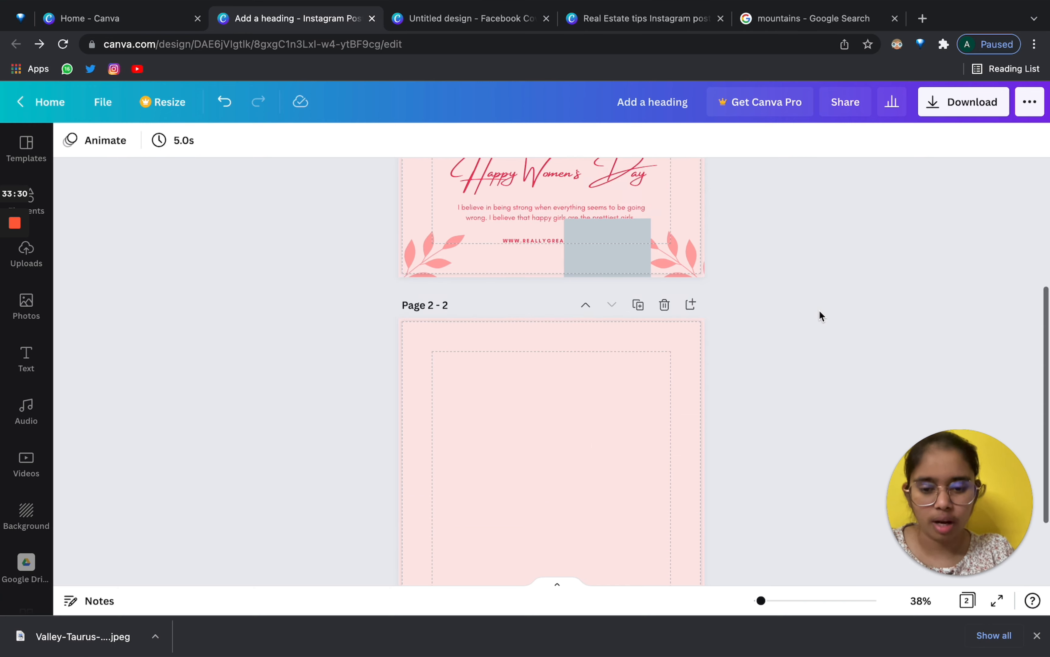
pyautogui.scroll(5, 818, 310)
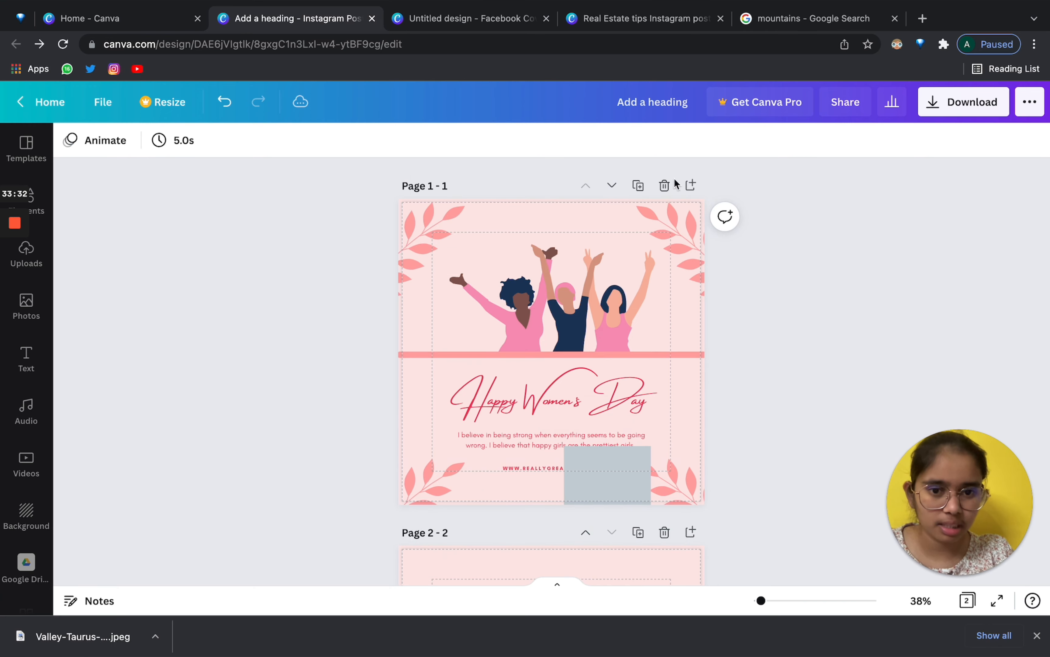
pyautogui.click(639, 186)
pyautogui.scroll(5, 640, 187)
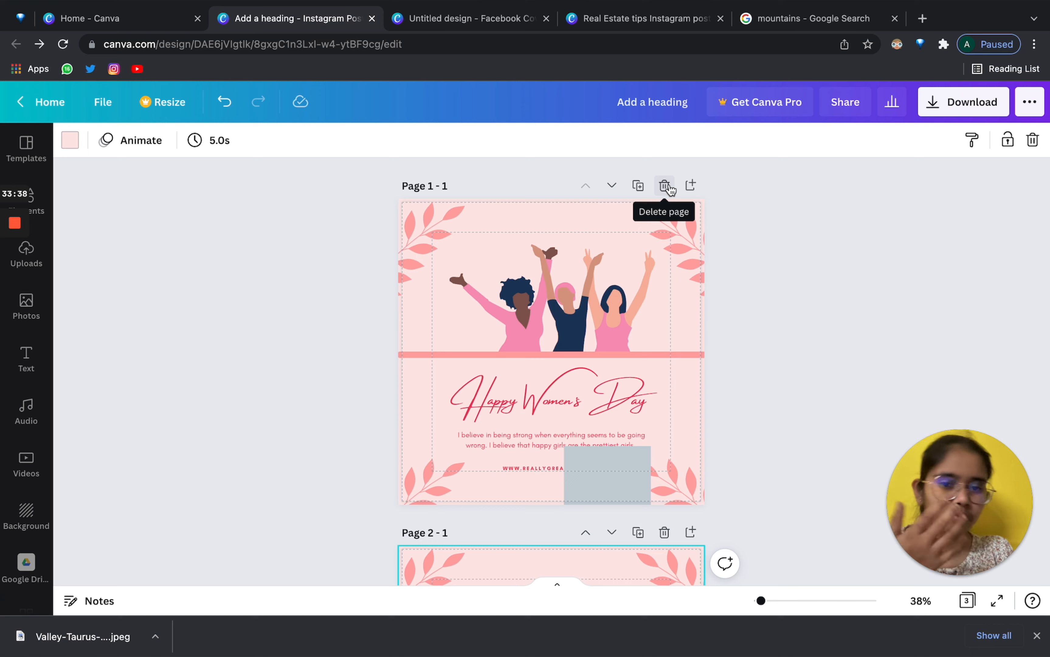
pyautogui.click(690, 186)
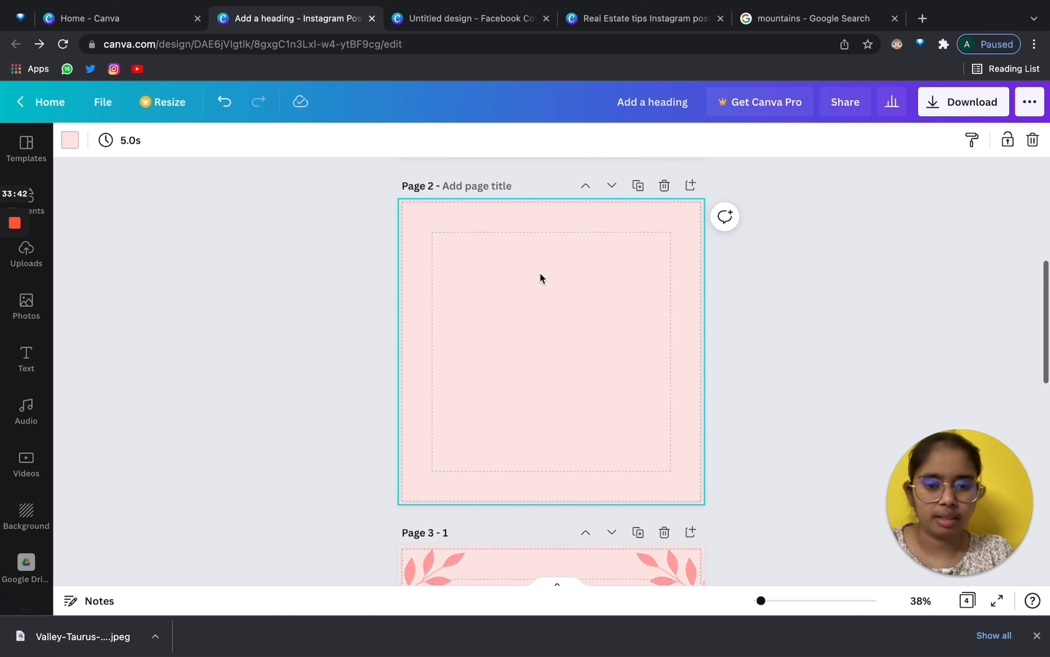
pyautogui.scroll(5, 647, 262)
pyautogui.scroll(-1, 677, 487)
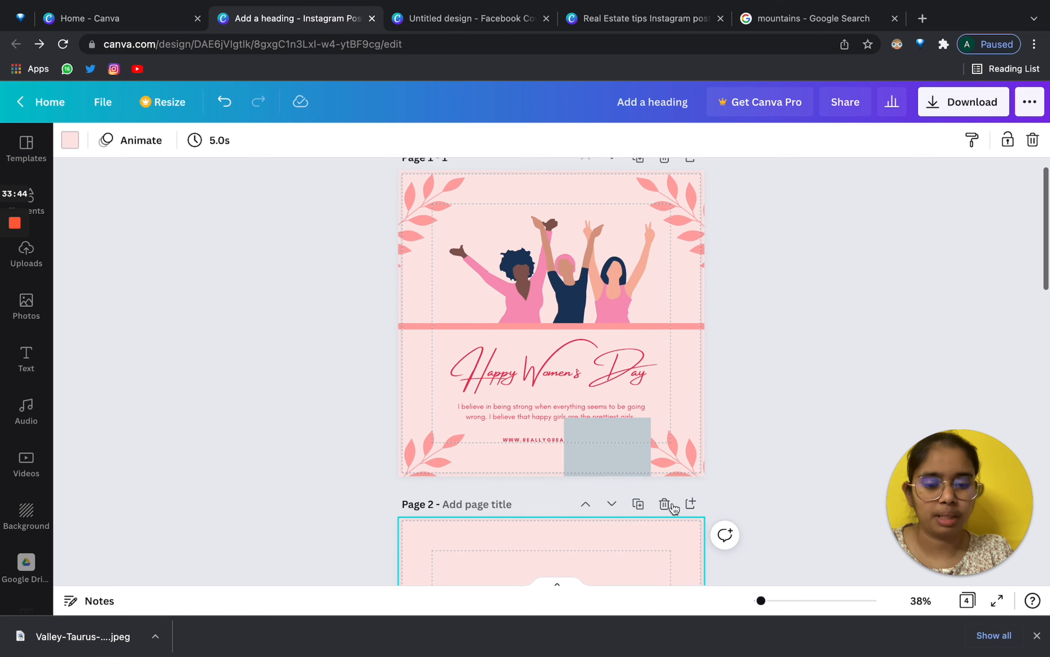
pyautogui.click(664, 503)
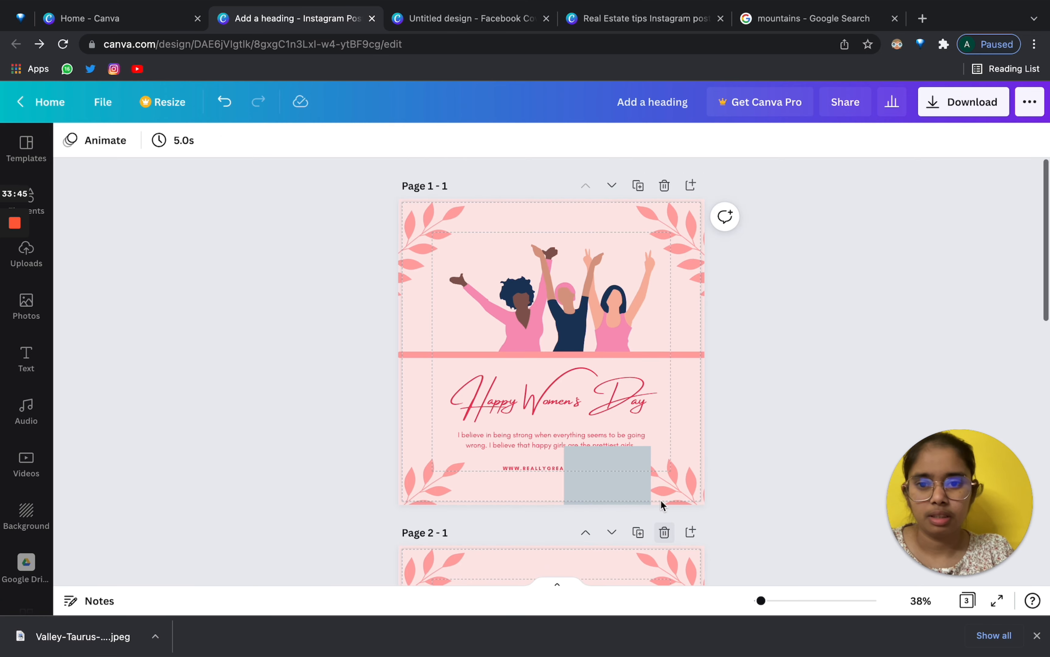
pyautogui.click(612, 185)
pyautogui.click(611, 185)
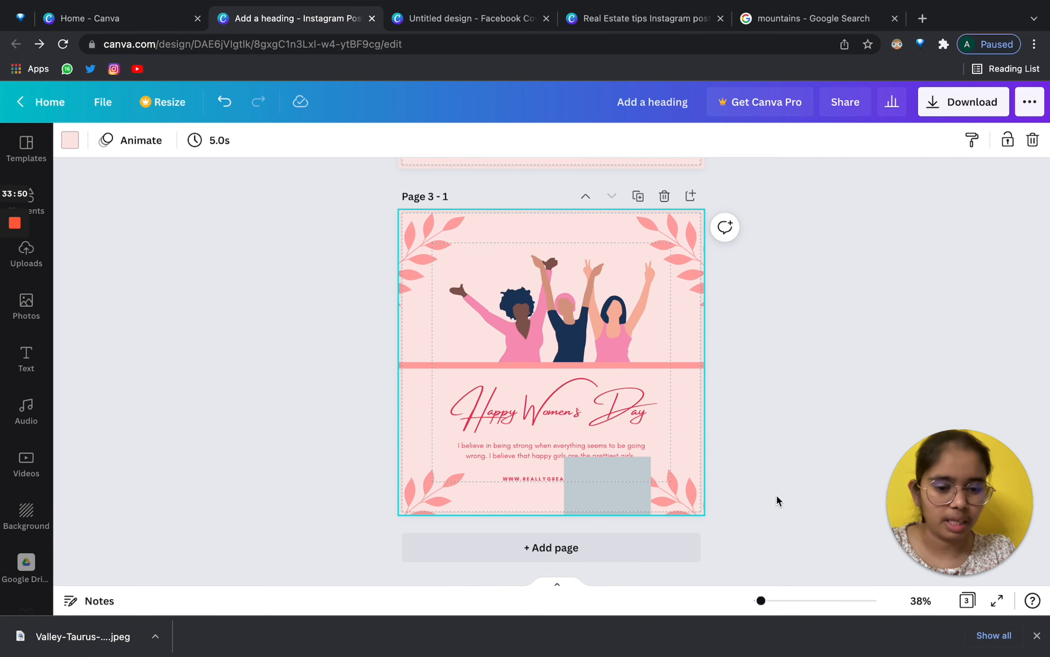
pyautogui.moveTo(763, 601)
pyautogui.mouseDown()
pyautogui.moveTo(825, 601)
pyautogui.moveTo(800, 604)
pyautogui.moveTo(797, 589)
pyautogui.moveTo(820, 593)
pyautogui.moveTo(760, 581)
pyautogui.mouseUp()
pyautogui.scroll(5, 671, 277)
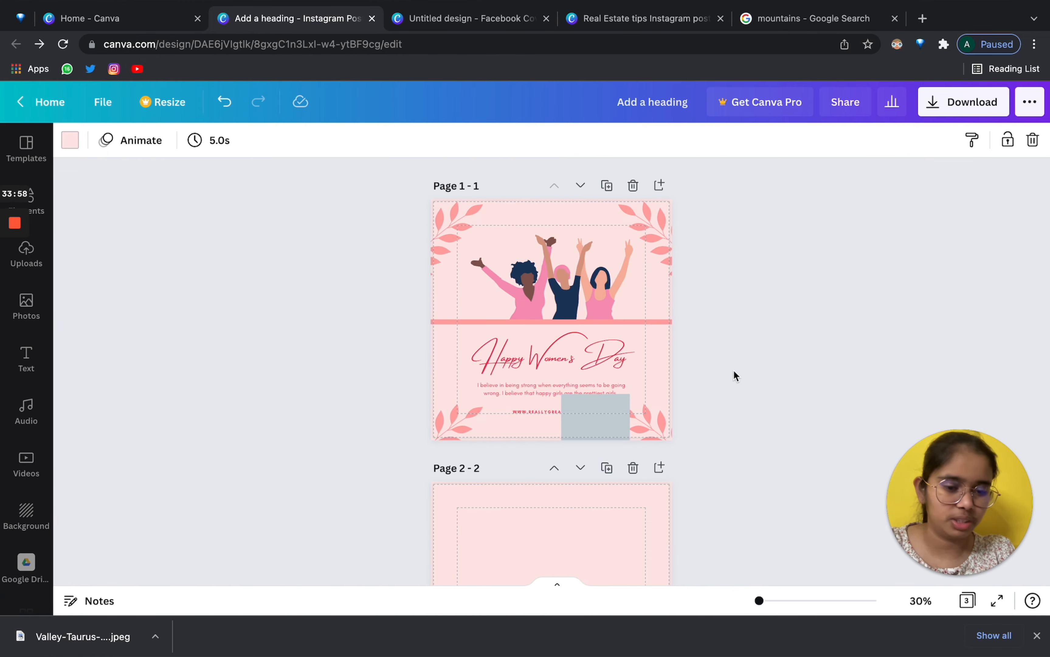
pyautogui.click(968, 606)
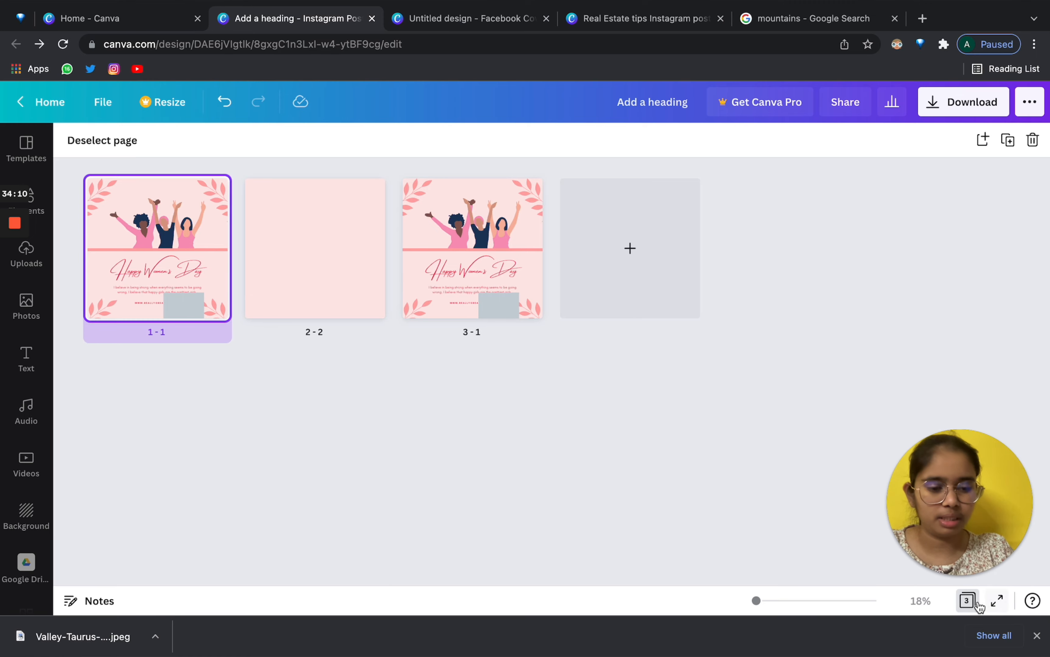
pyautogui.click(967, 601)
pyautogui.scroll(-10, 610, 413)
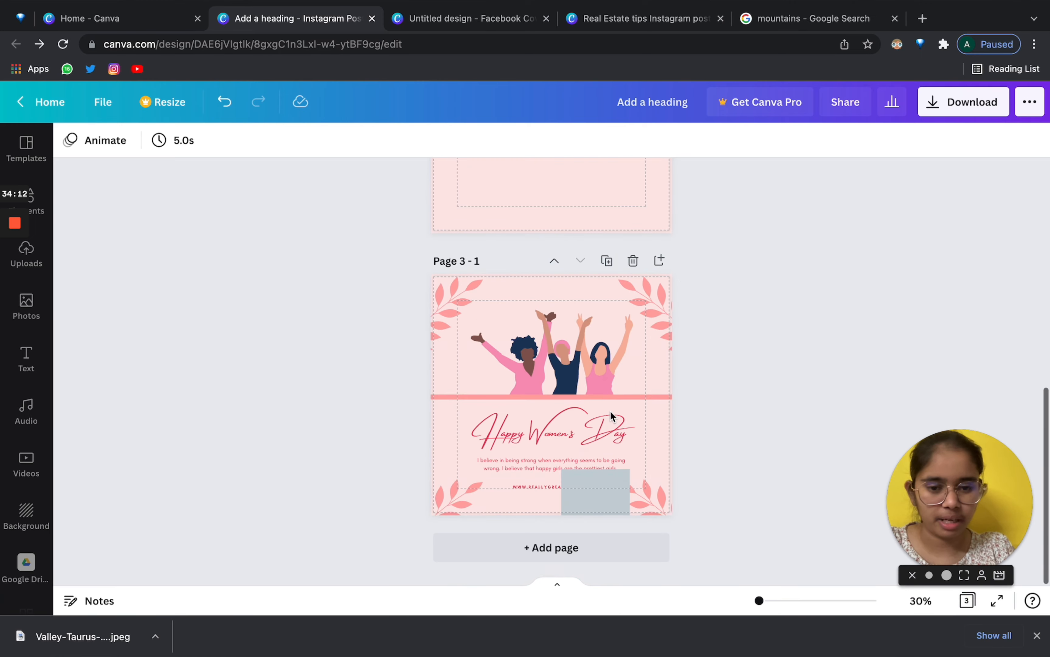
pyautogui.scroll(10, 610, 414)
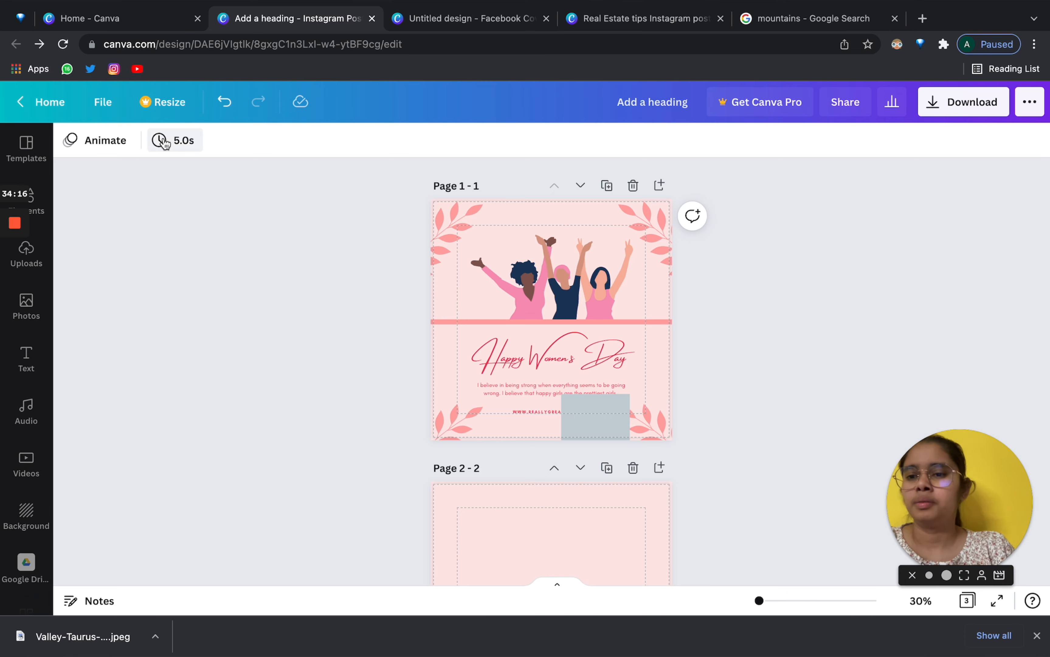
pyautogui.scroll(-10, 674, 260)
pyautogui.scroll(10, 674, 258)
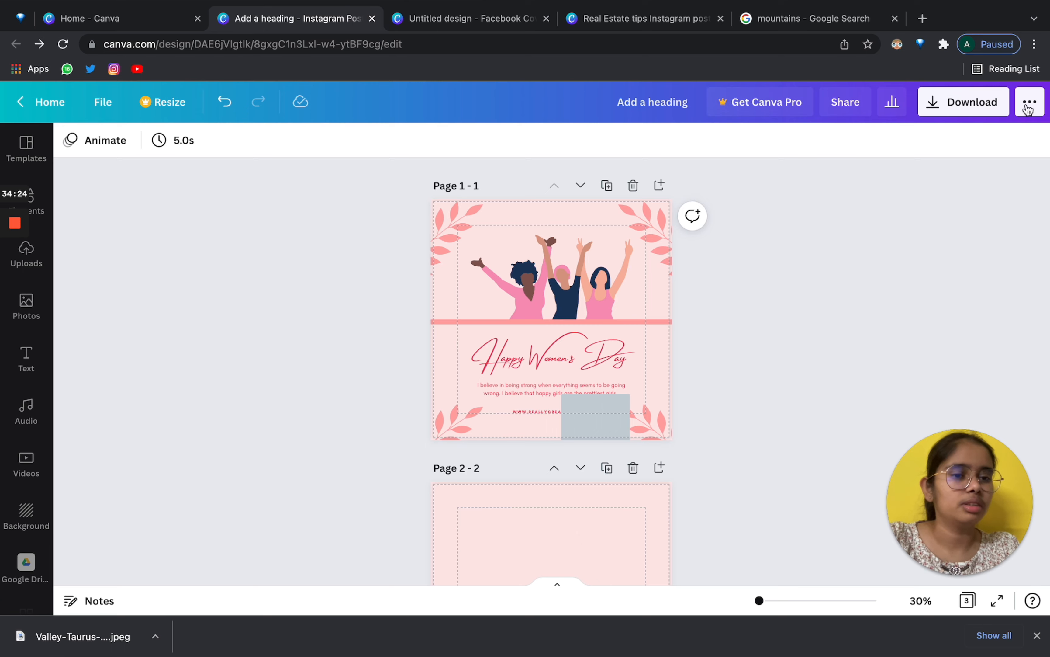
# Copy the design's edit link from the Share panel.
pyautogui.click(850, 109)
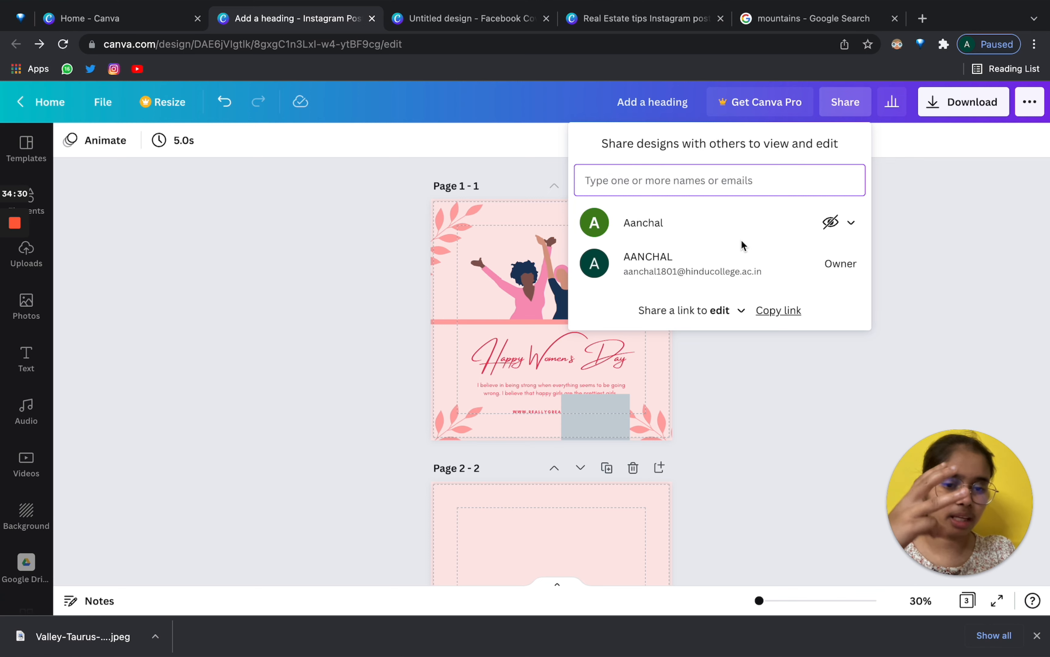
pyautogui.click(741, 312)
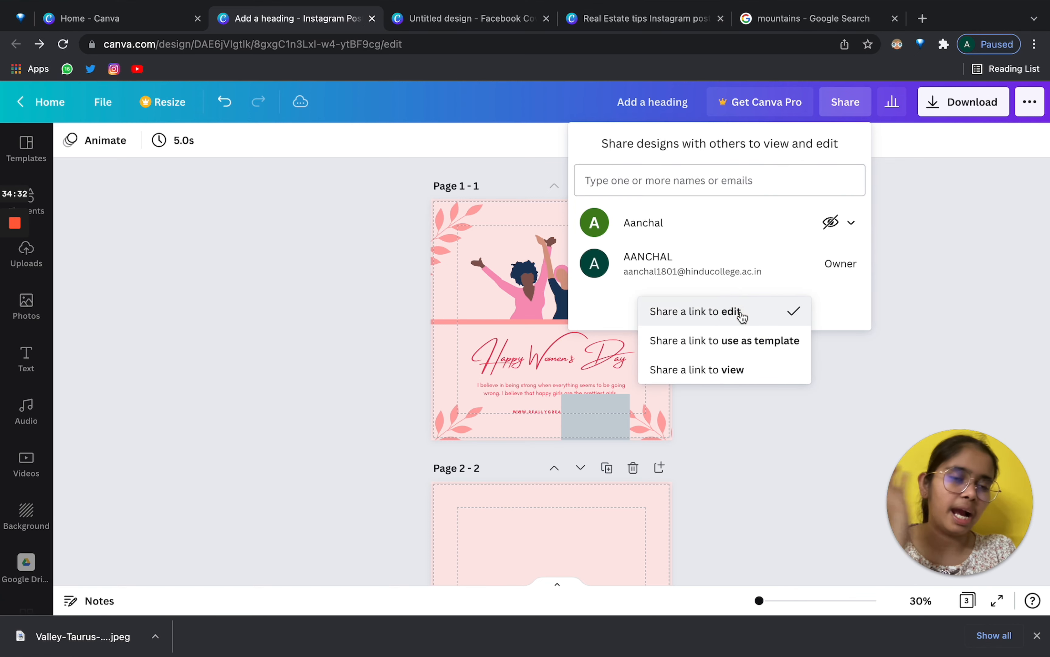
pyautogui.click(583, 151)
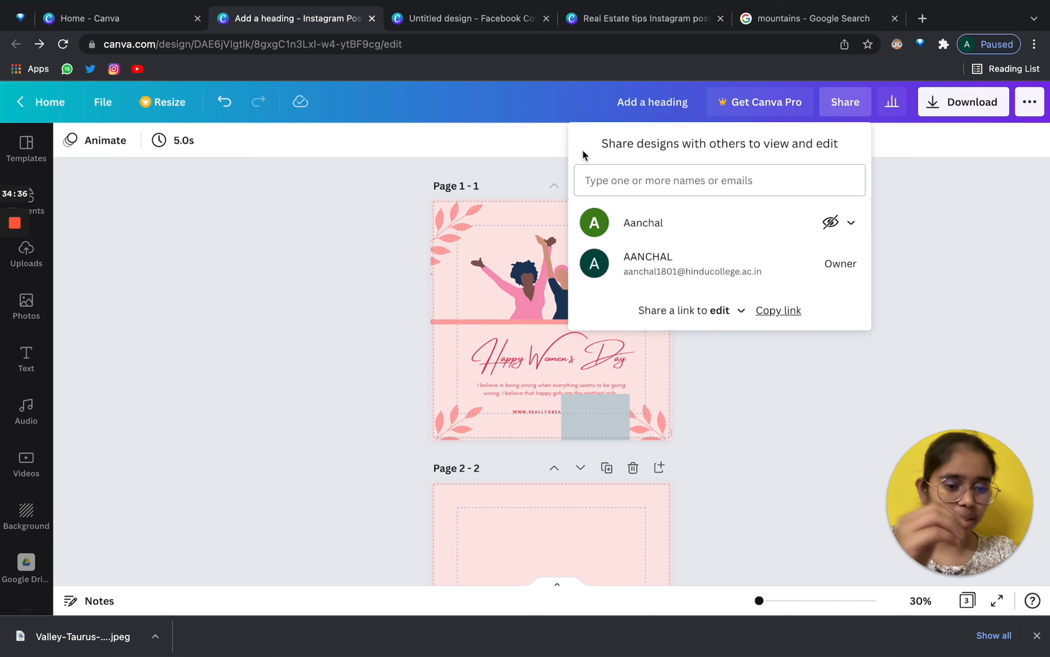
pyautogui.click(781, 312)
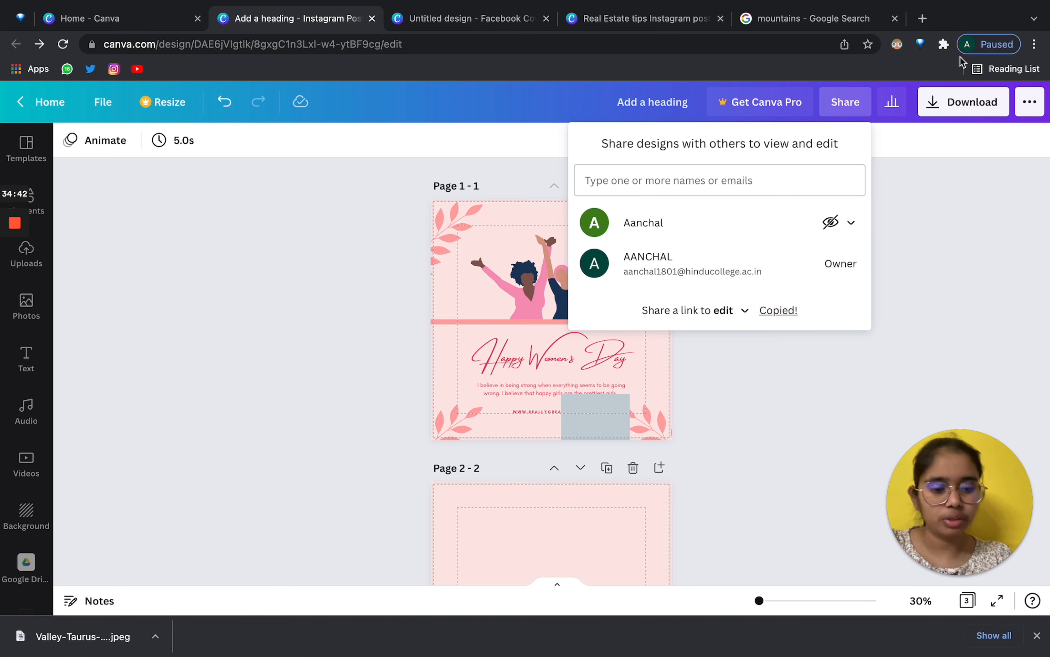
# Change the link access from edit to view-only, then to use as template, and close sharing.
pyautogui.click(453, 577)
pyautogui.scroll(-3, 453, 578)
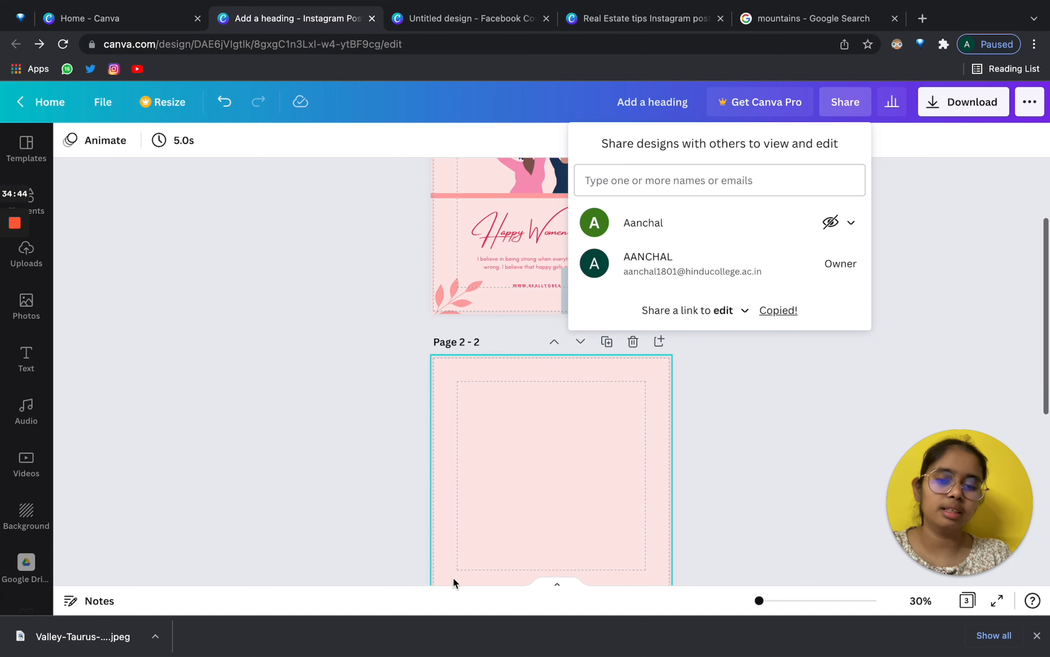
pyautogui.scroll(3, 516, 372)
pyautogui.click(516, 370)
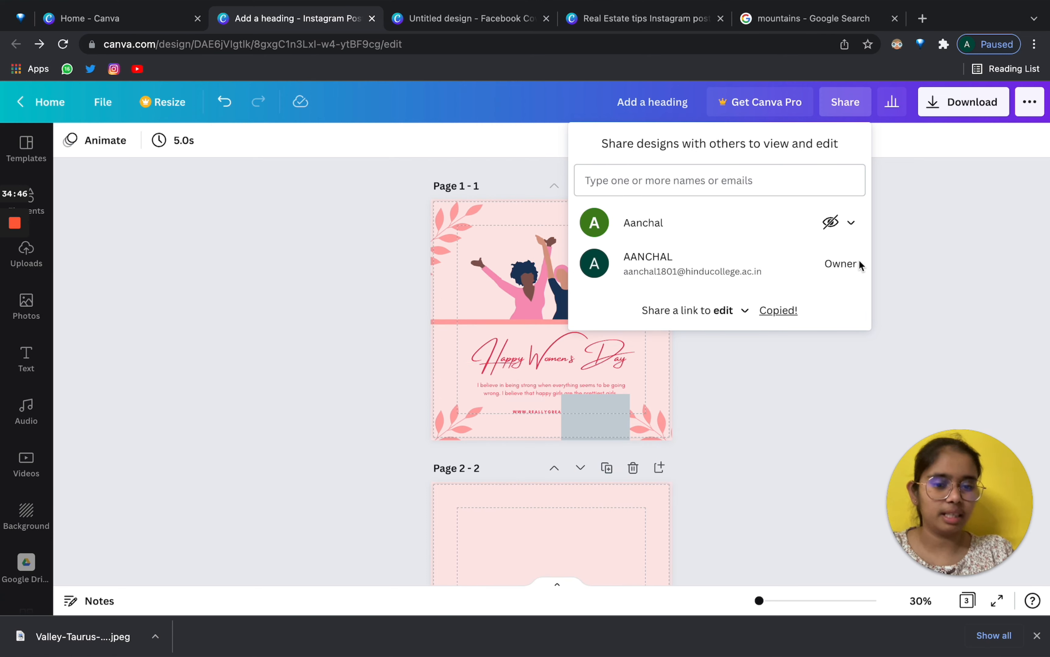
pyautogui.click(738, 312)
pyautogui.click(736, 368)
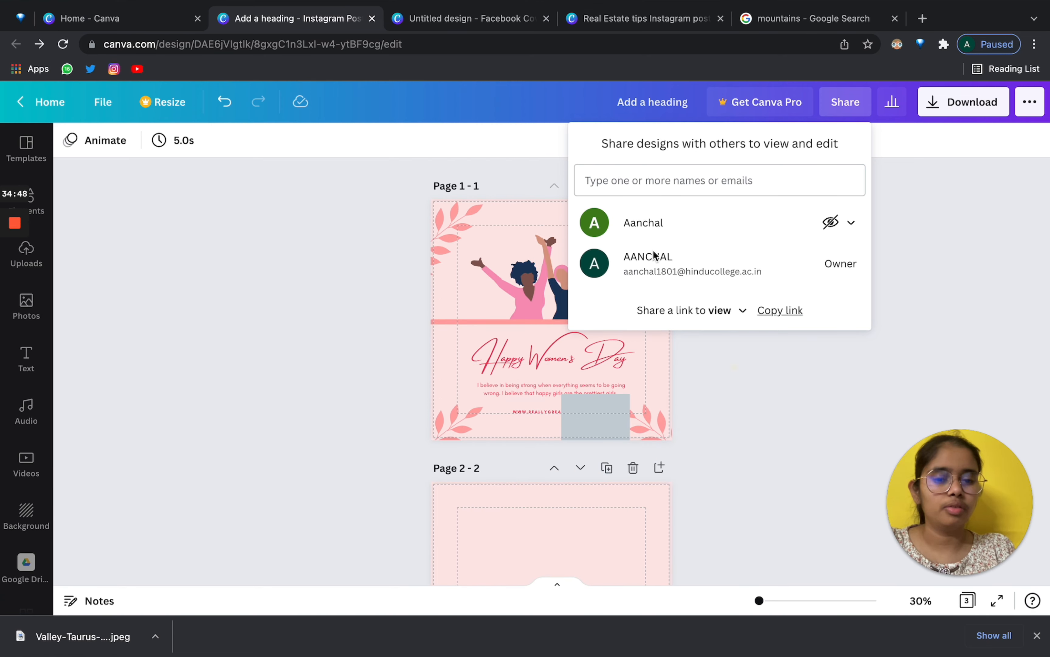
pyautogui.click(593, 310)
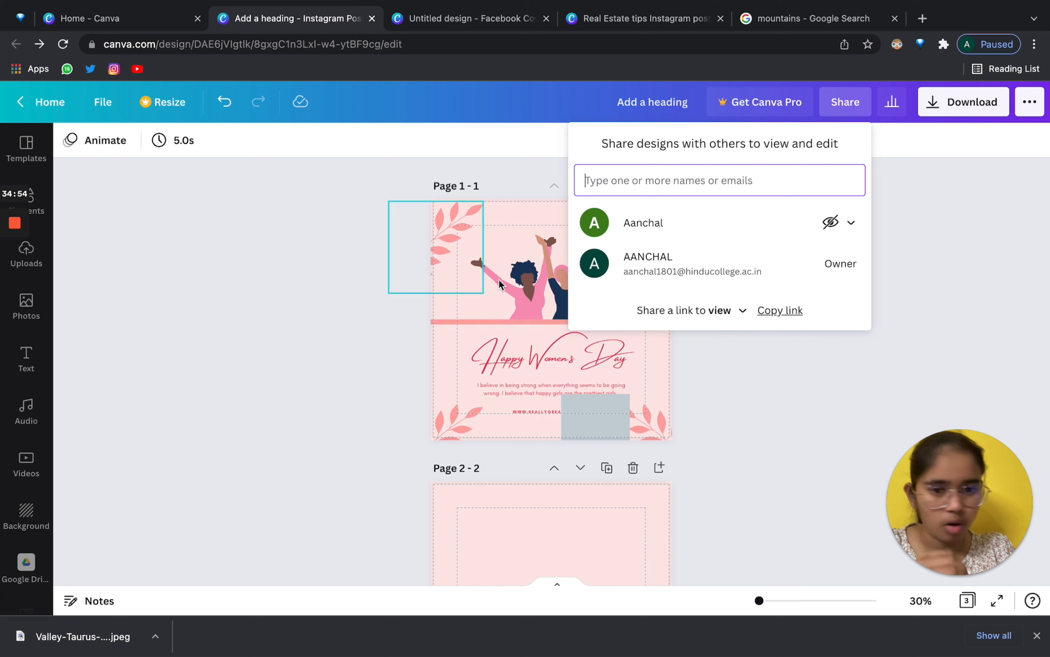
pyautogui.click(719, 313)
pyautogui.click(718, 281)
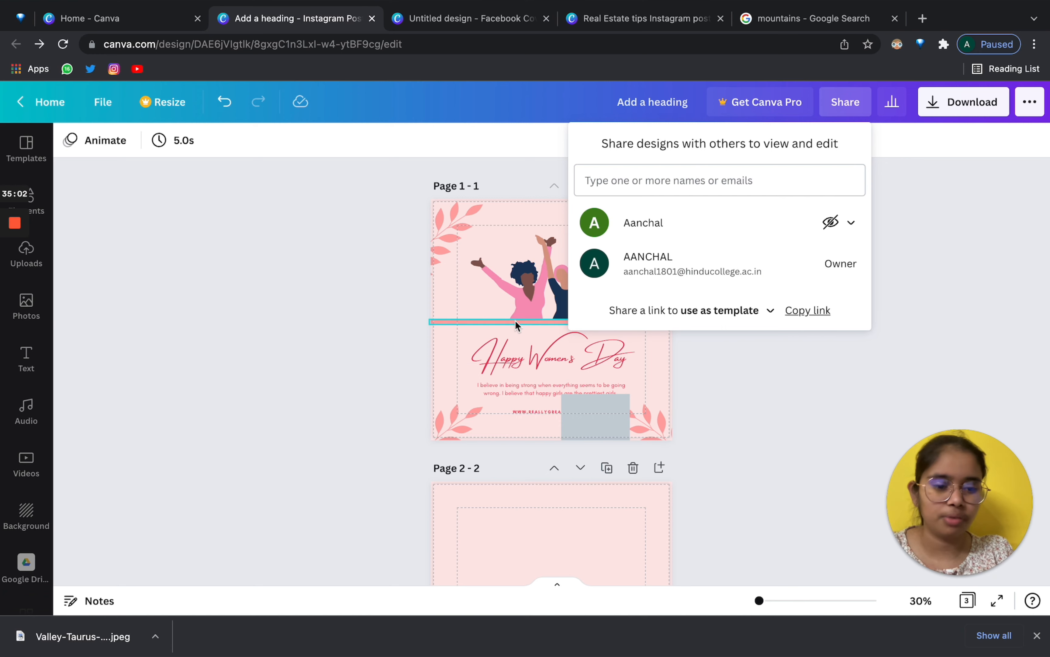
pyautogui.click(150, 261)
# Add Page 4 and apply the first 'women day' photo template to it.
pyautogui.scroll(-10, 542, 488)
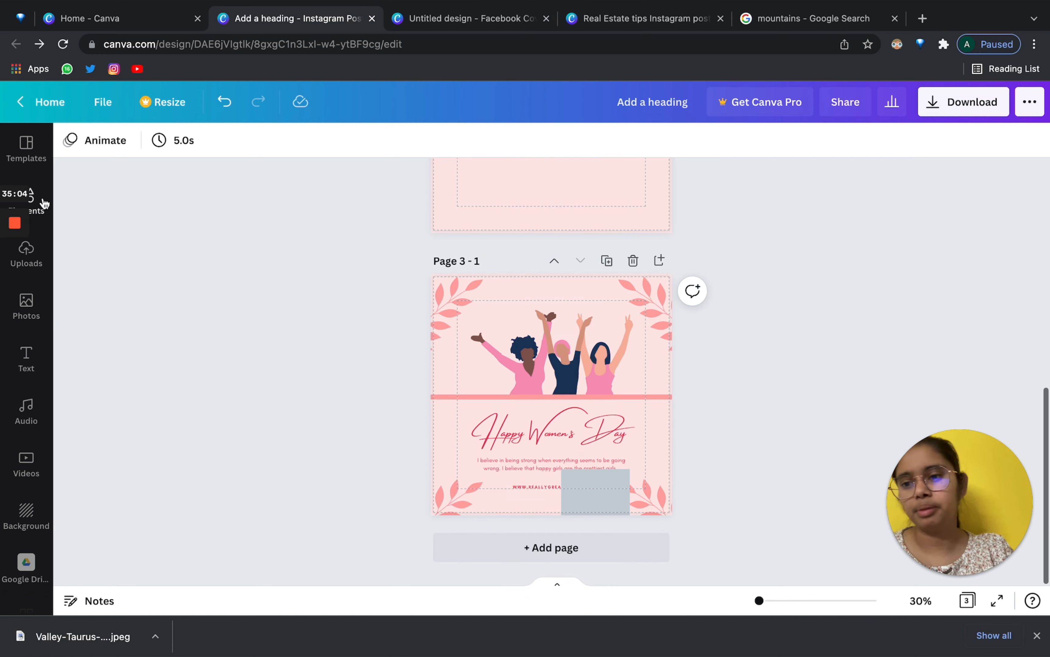
pyautogui.click(26, 147)
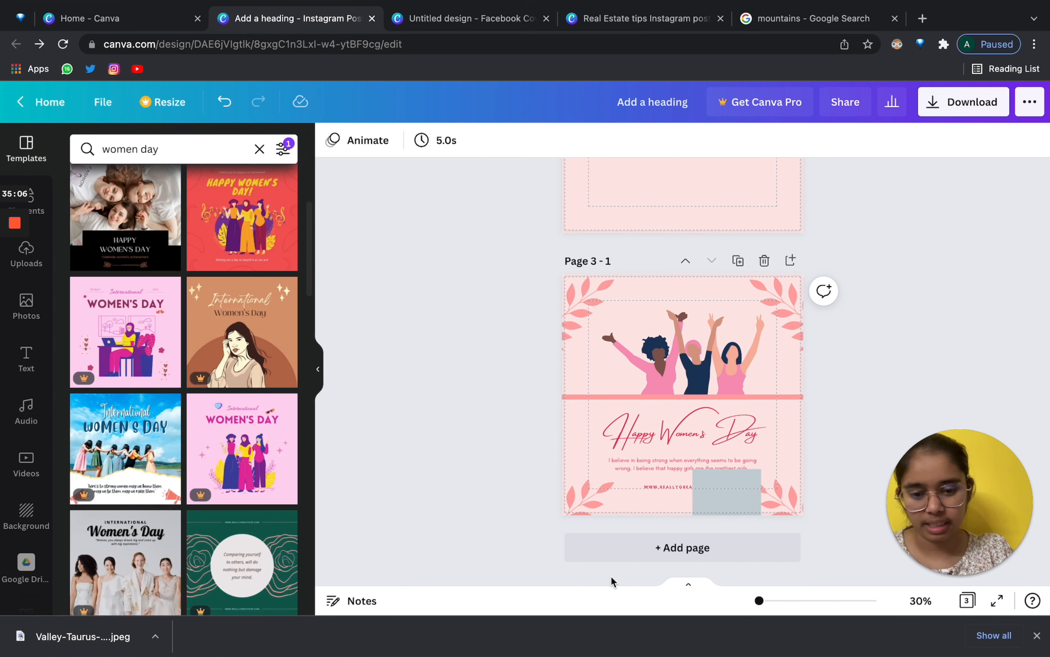
pyautogui.click(610, 554)
pyautogui.click(139, 204)
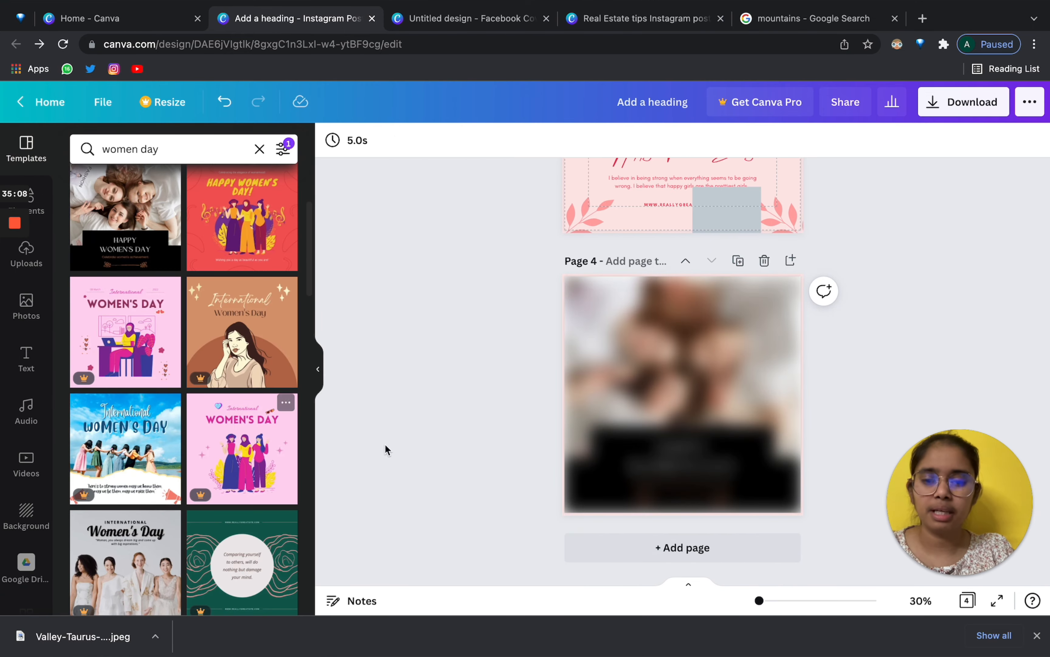
# Replace the HAPPY WOMEN'S DAY heading with 'FGFG' and collapse the templates panel.
pyautogui.click(668, 454)
pyautogui.click(668, 451)
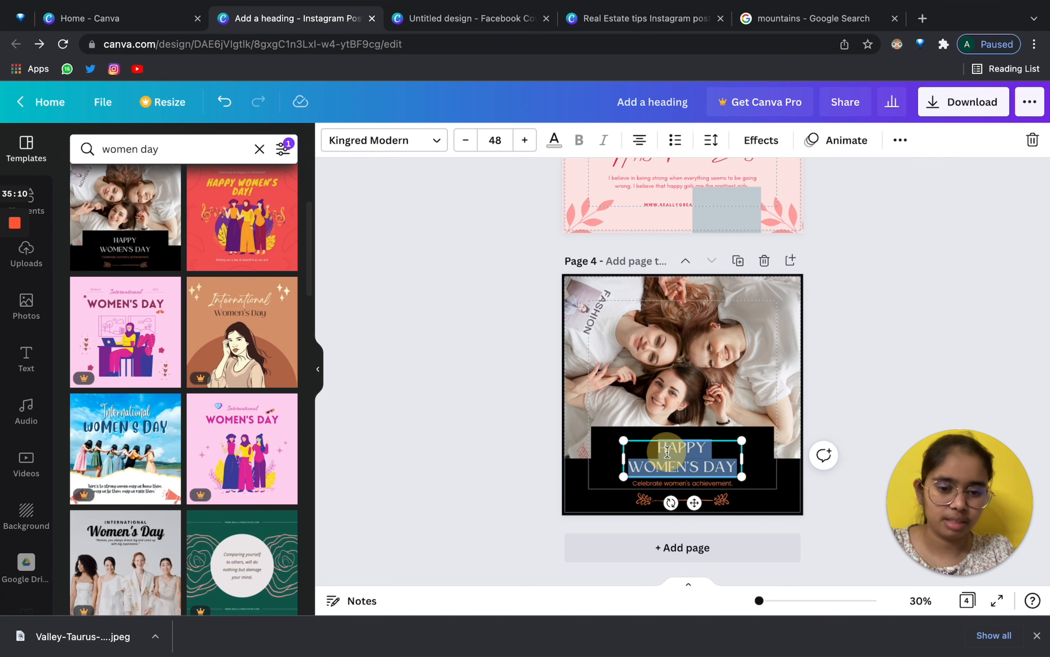
pyautogui.write('FGFG')
pyautogui.click(943, 299)
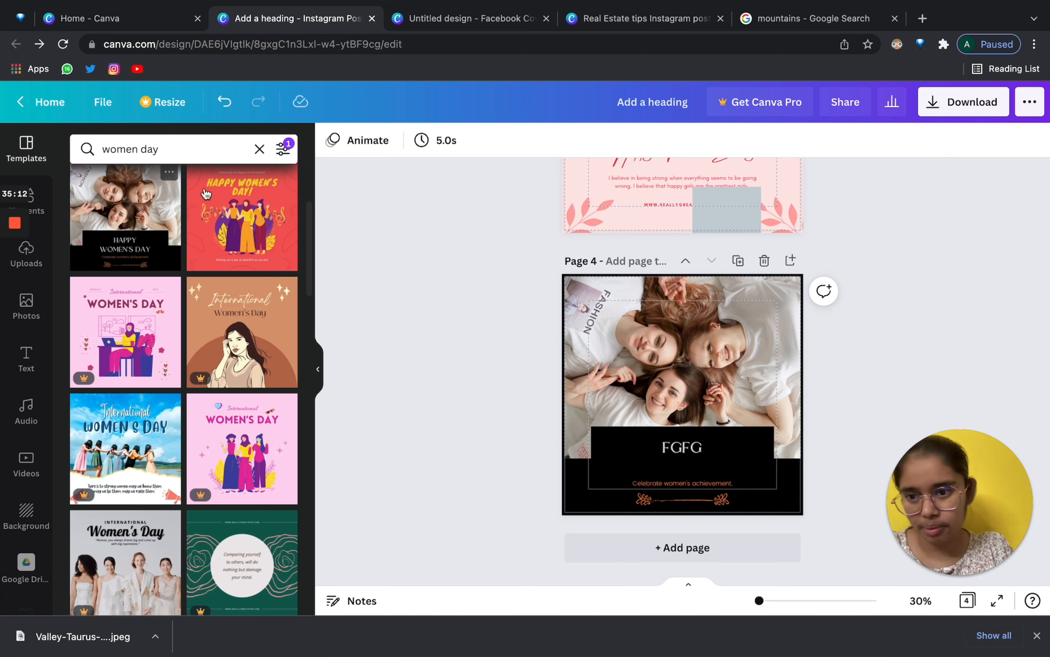
pyautogui.click(318, 369)
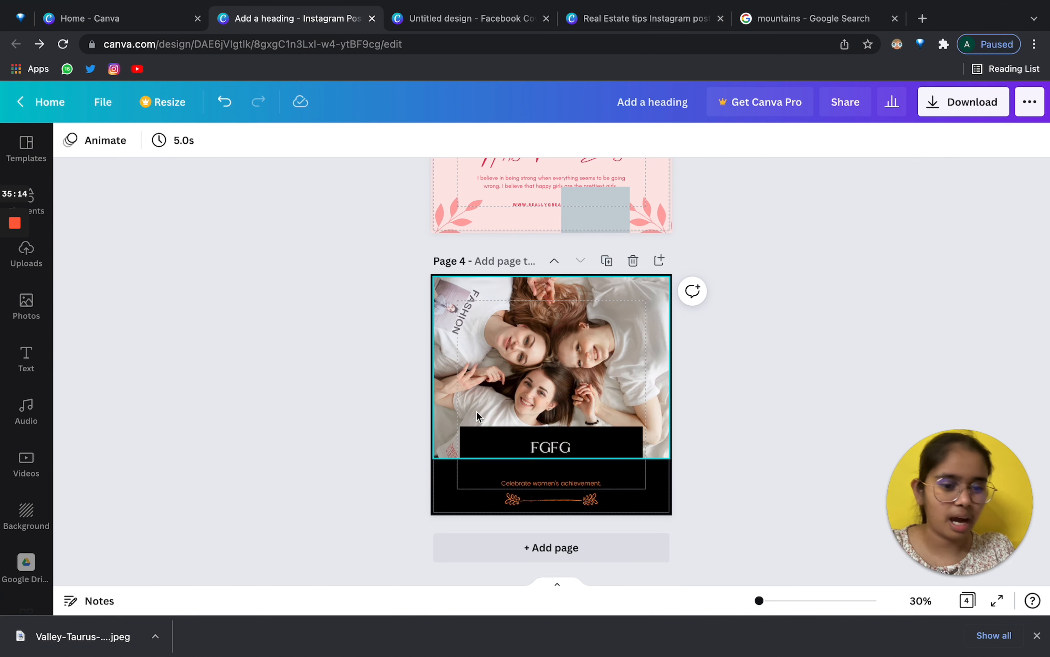
pyautogui.click(26, 148)
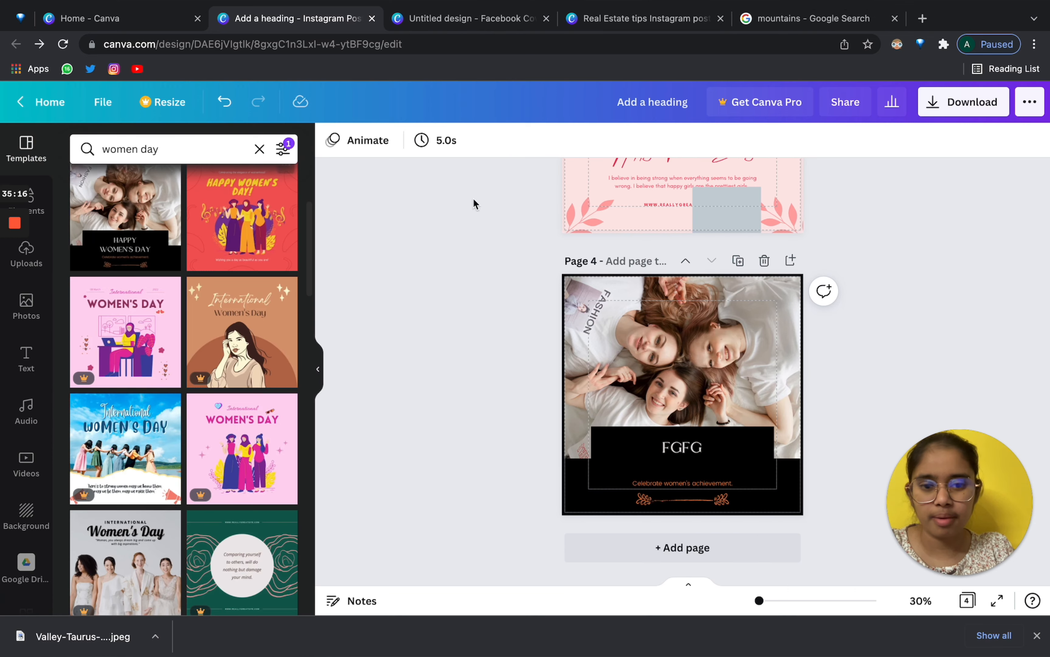
pyautogui.click(315, 371)
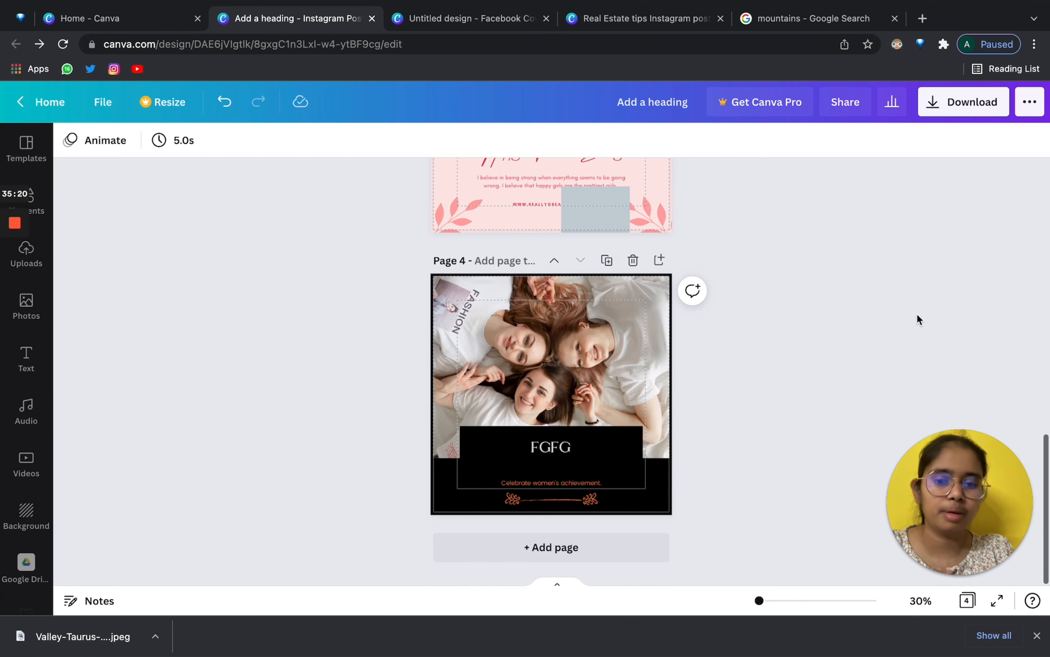
# Copy the template link, load it in a new browser tab, and choose Use template.
pyautogui.click(846, 102)
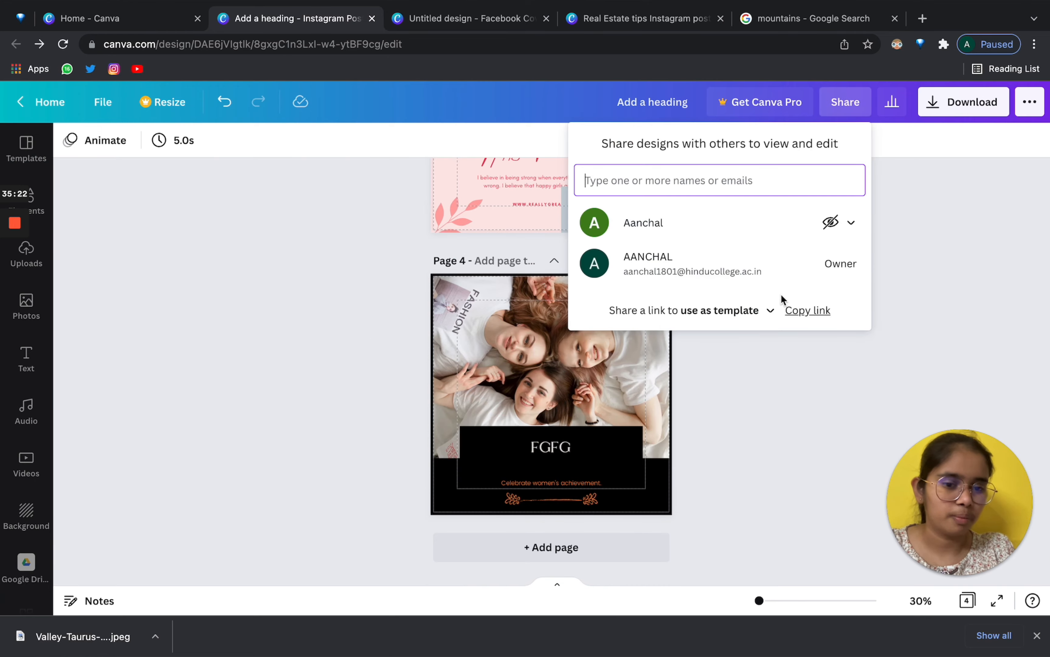
pyautogui.click(798, 306)
pyautogui.click(923, 18)
pyautogui.hotkey('ctrl', 'v')
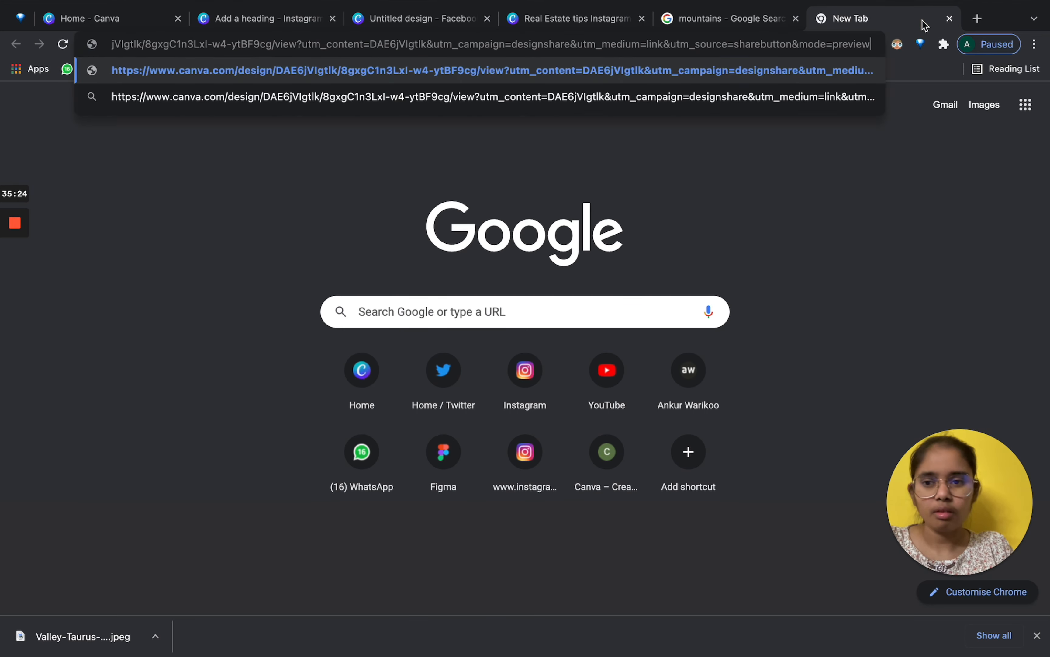
pyautogui.press('Return')
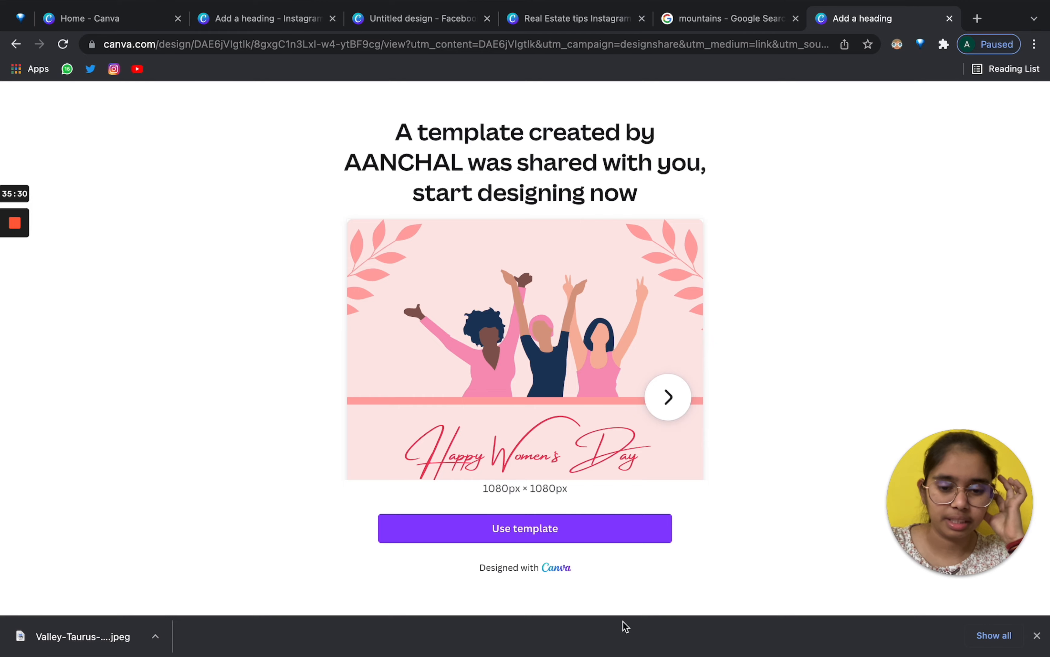
pyautogui.click(550, 534)
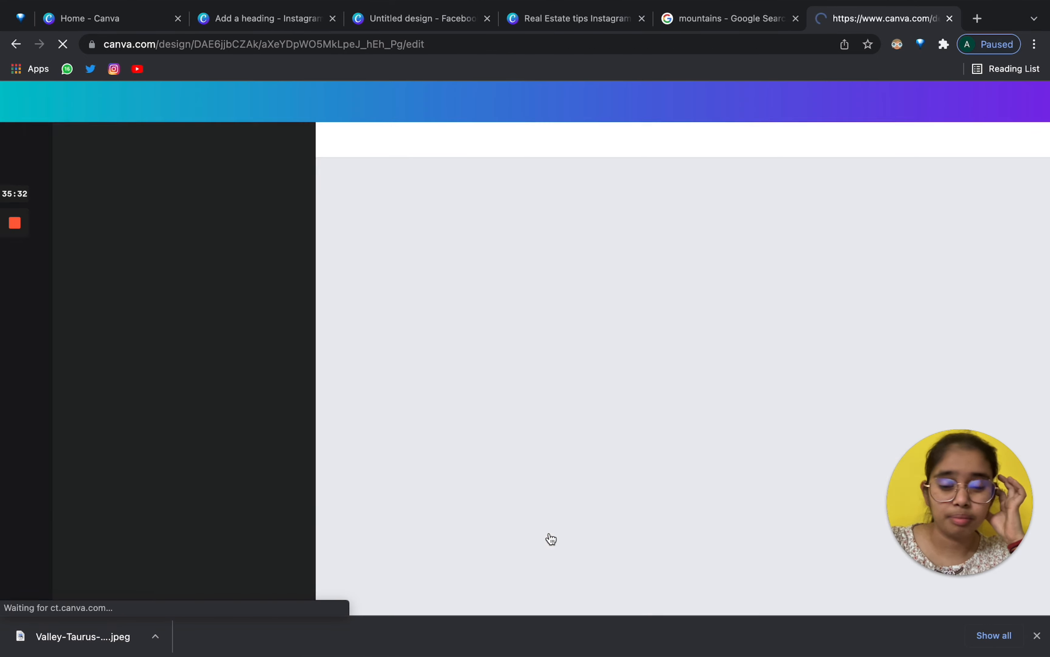
# Add a grey circle to the copy's page 2 and duplicate it to the right.
pyautogui.scroll(-10, 625, 405)
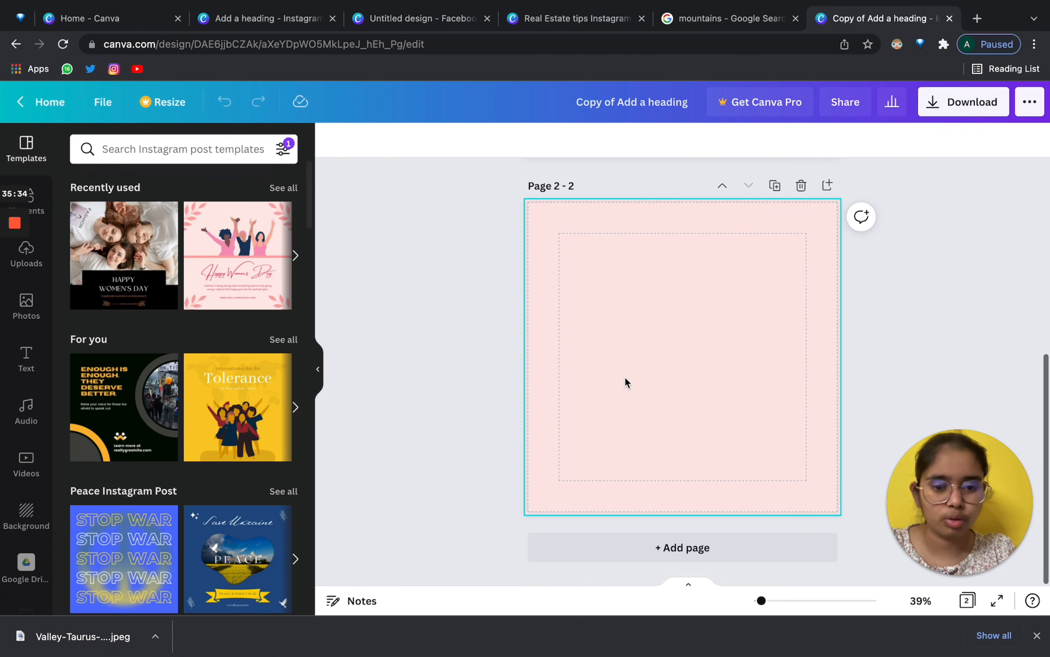
pyautogui.press('c')
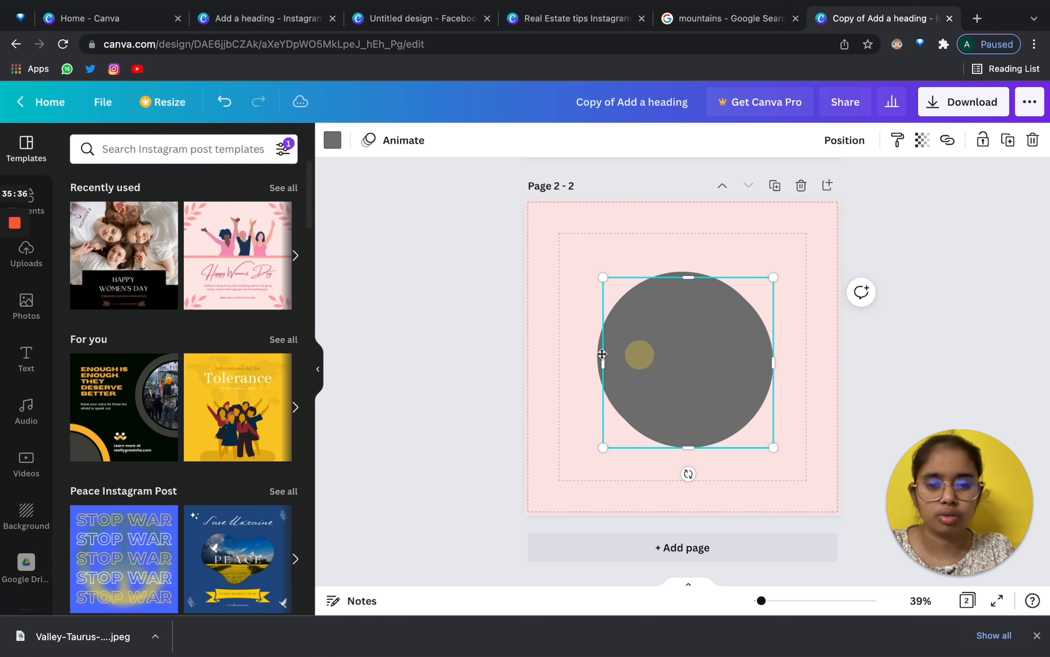
pyautogui.moveTo(638, 352); pyautogui.dragTo(574, 352)
pyautogui.moveTo(734, 321); pyautogui.dragTo(801, 322)
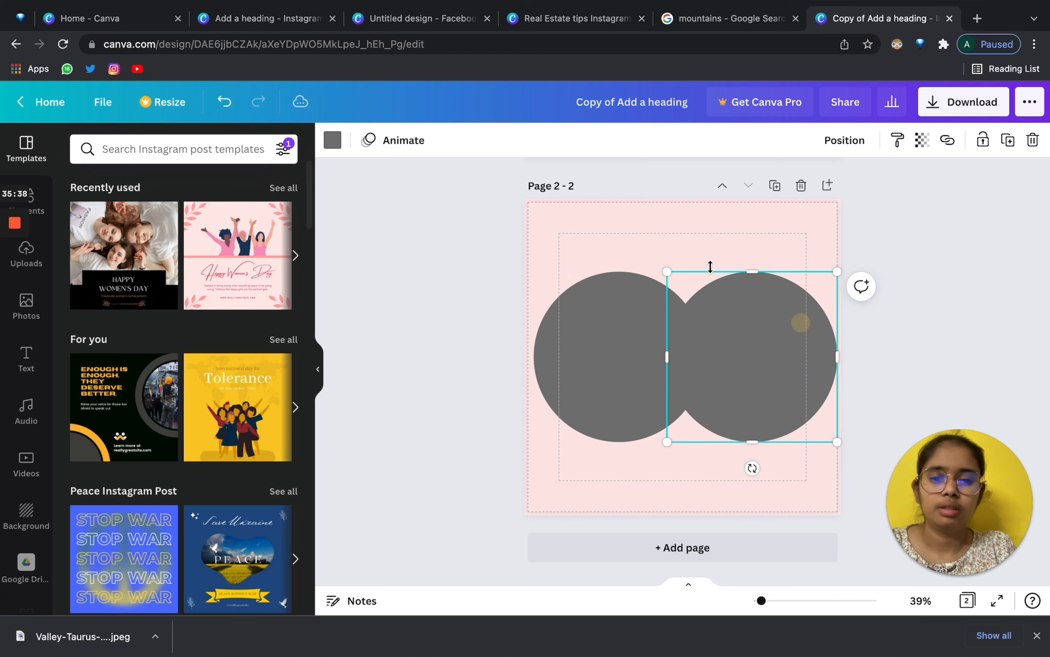
pyautogui.click(693, 206)
# Switch between browser tabs and return to the original Women's Day design.
pyautogui.click(432, 37)
pyautogui.click(430, 20)
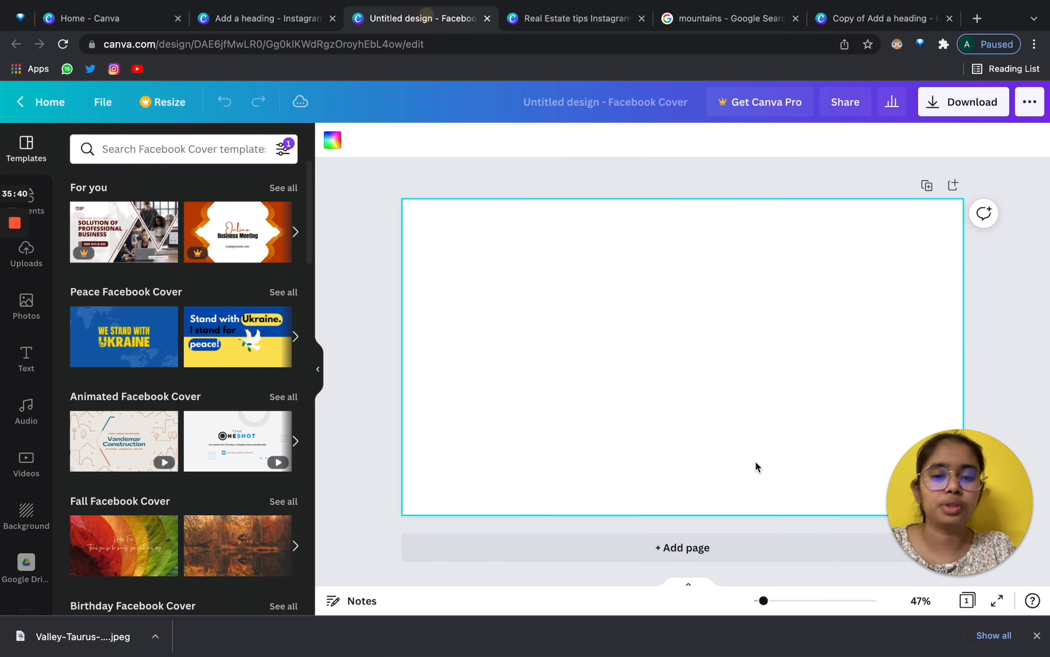
pyautogui.click(300, 18)
pyautogui.scroll(15, 518, 329)
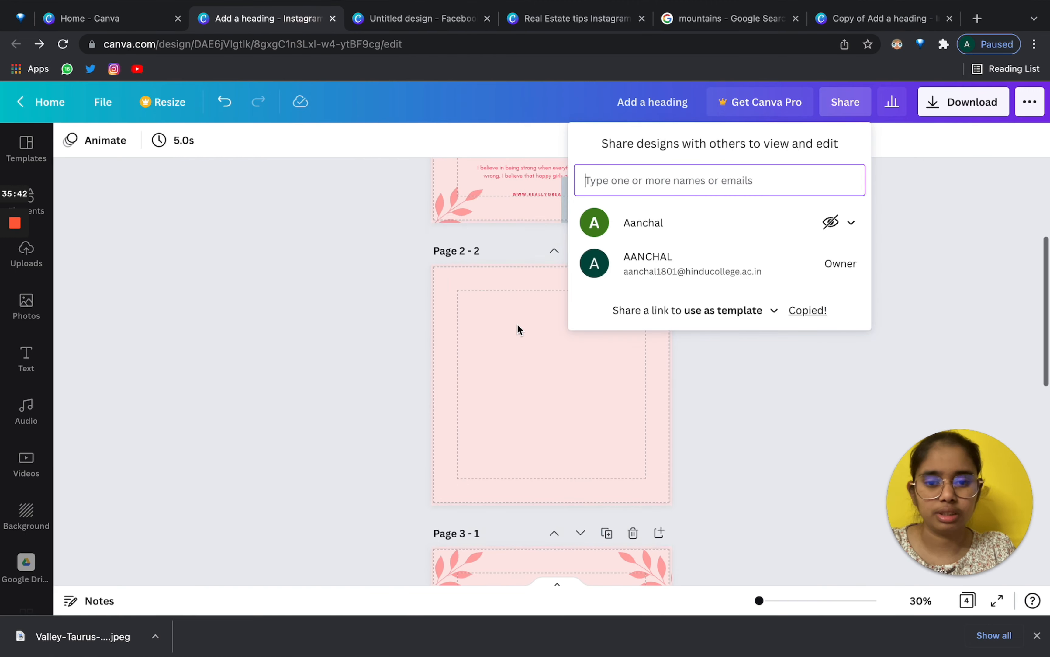
pyautogui.click(361, 374)
pyautogui.scroll(-10, 359, 373)
pyautogui.scroll(12, 382, 330)
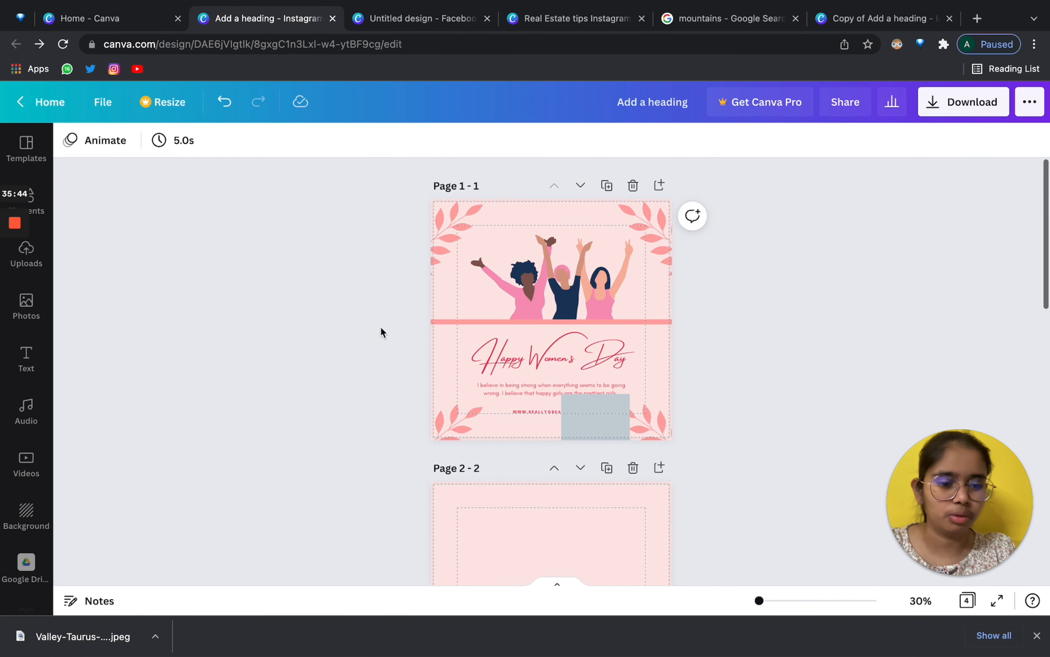
pyautogui.click(824, 22)
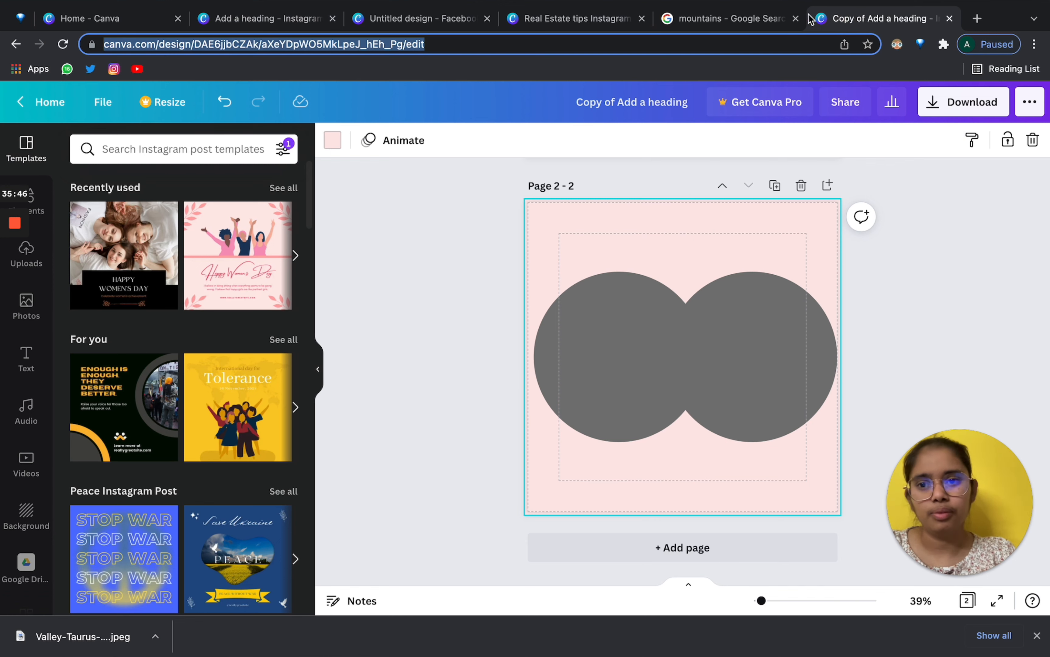
pyautogui.click(286, 18)
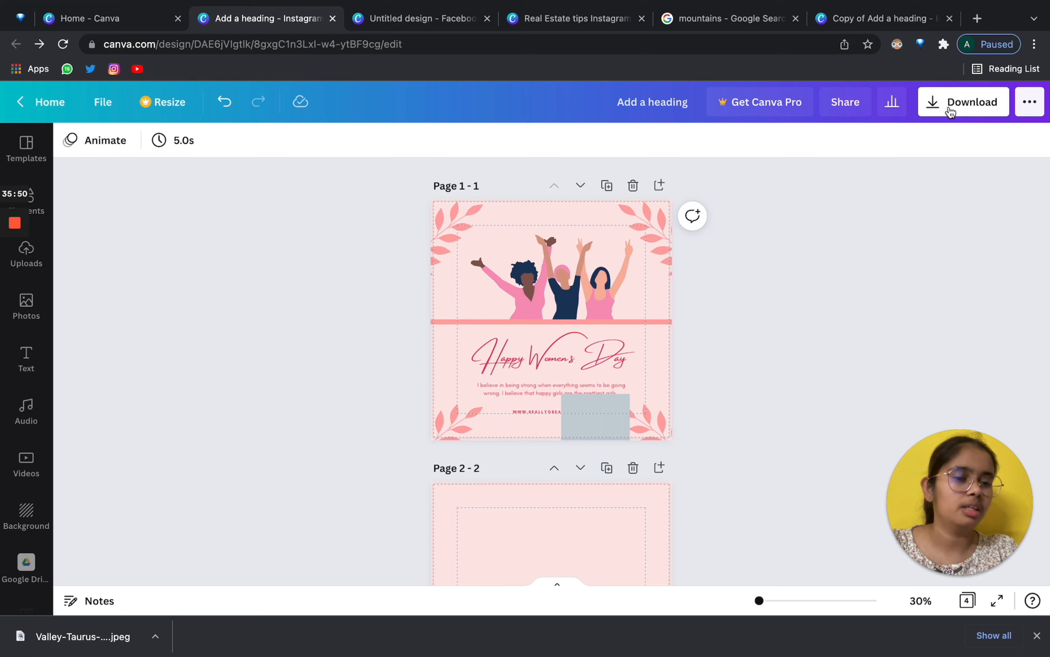
# Keep PNG as the file type in the Download panel.
pyautogui.click(967, 109)
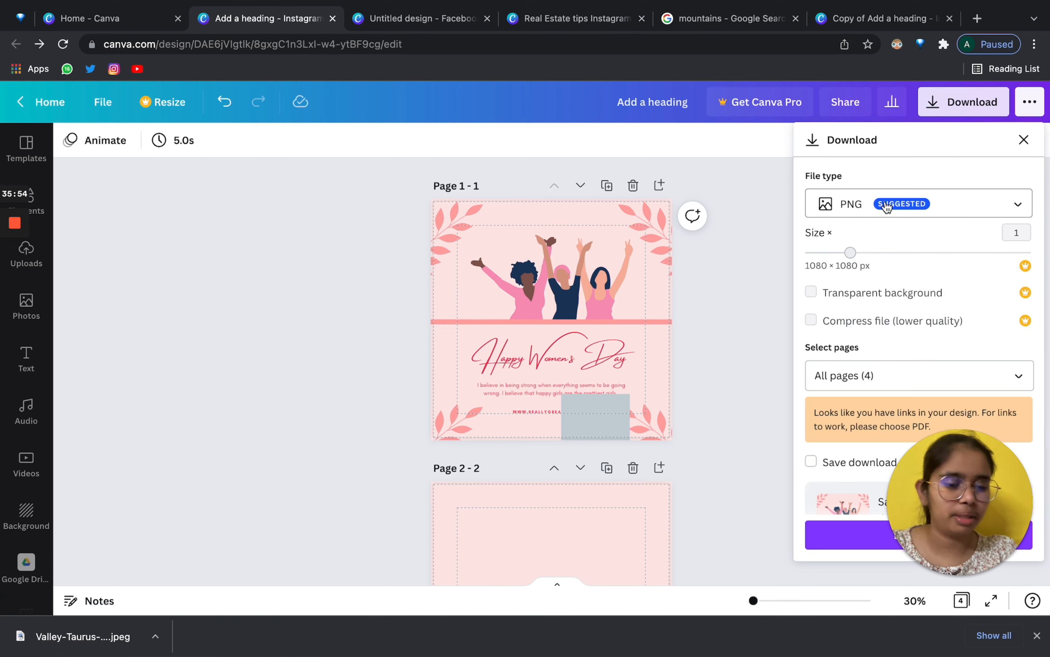
pyautogui.click(886, 208)
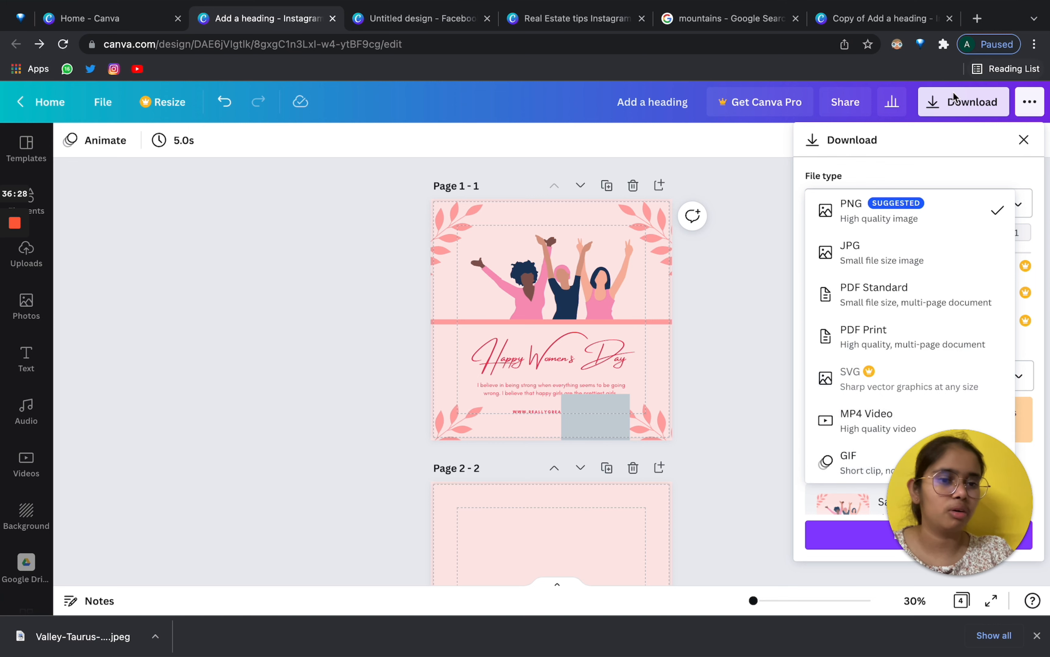
pyautogui.click(918, 161)
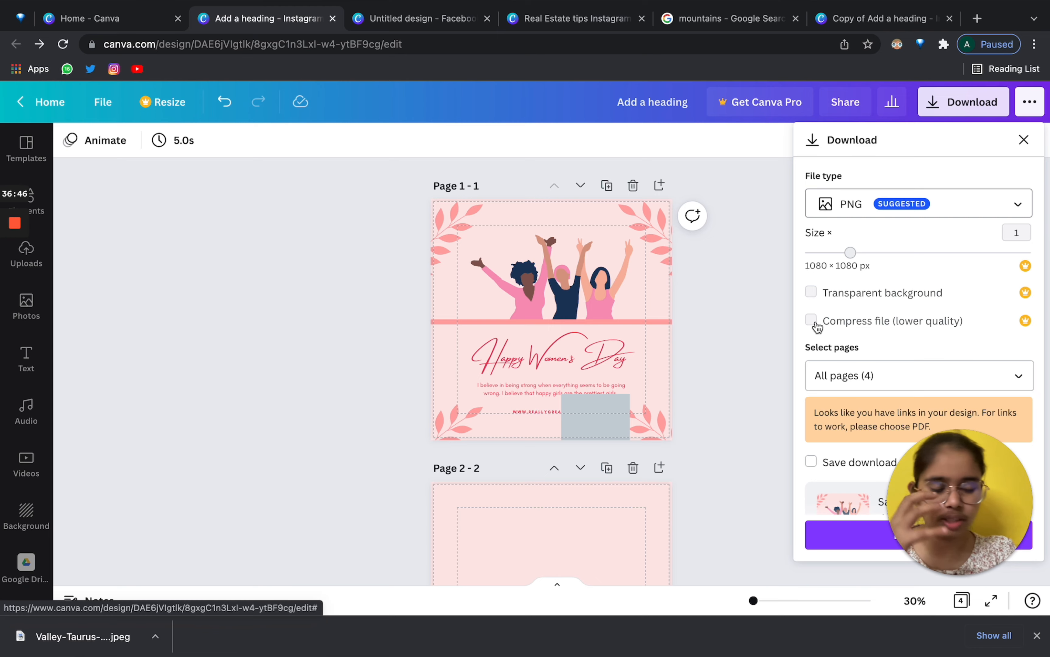
pyautogui.scroll(-3, 871, 374)
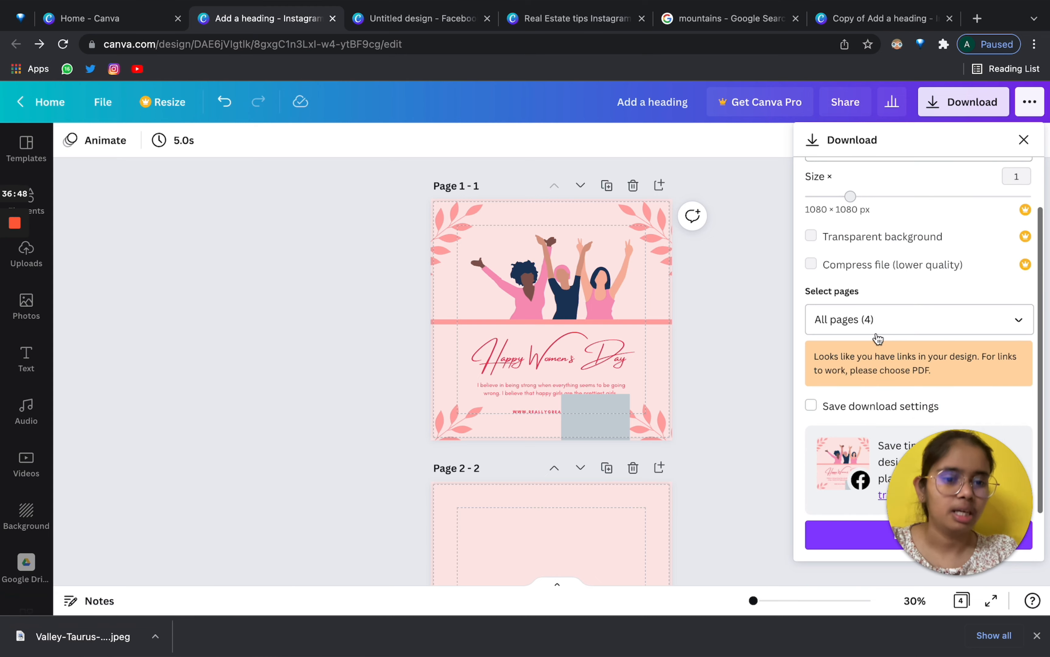
pyautogui.scroll(-15, 563, 330)
pyautogui.scroll(12, 574, 356)
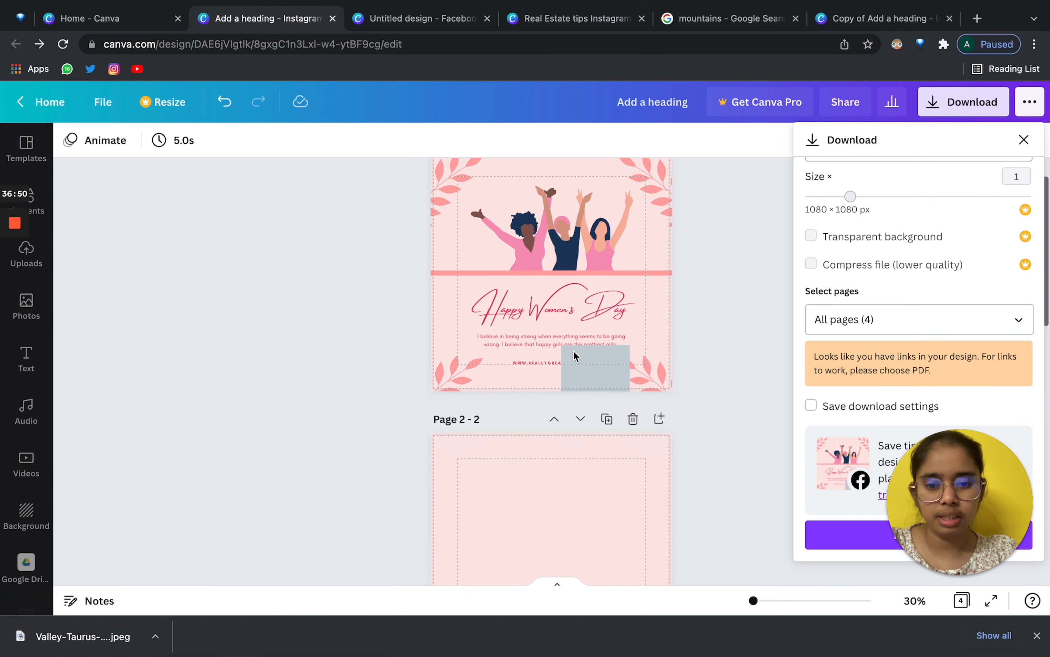
pyautogui.scroll(-12, 574, 354)
pyautogui.scroll(10, 574, 354)
pyautogui.scroll(-10, 578, 347)
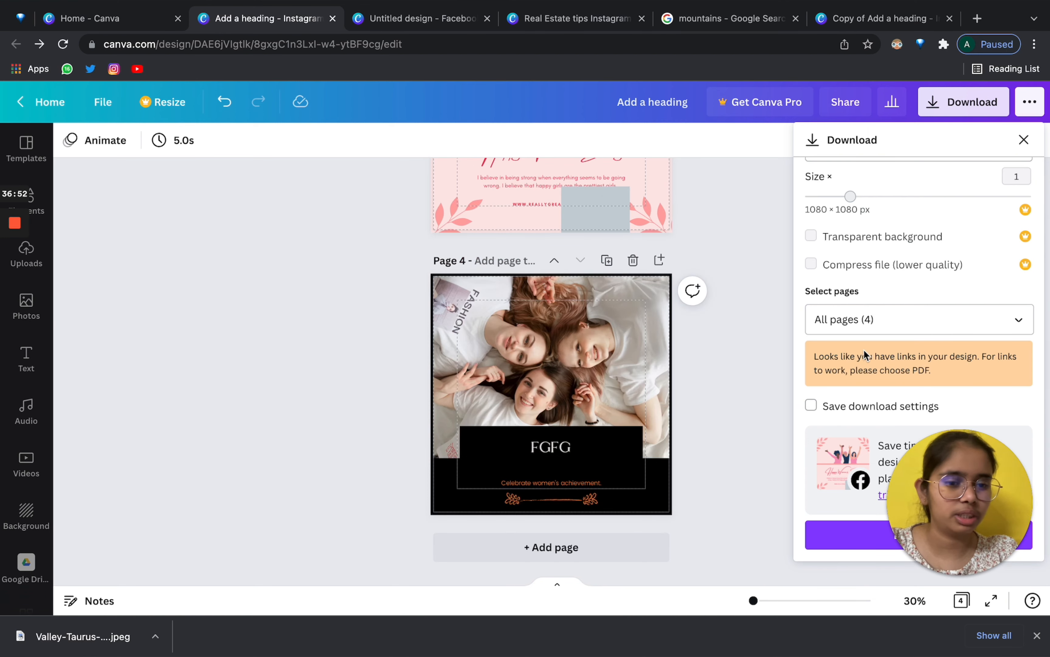
# Replace All pages with page 4 and download it as a 1080 × 1080 px PNG.
pyautogui.click(884, 319)
pyautogui.scroll(-1, 903, 417)
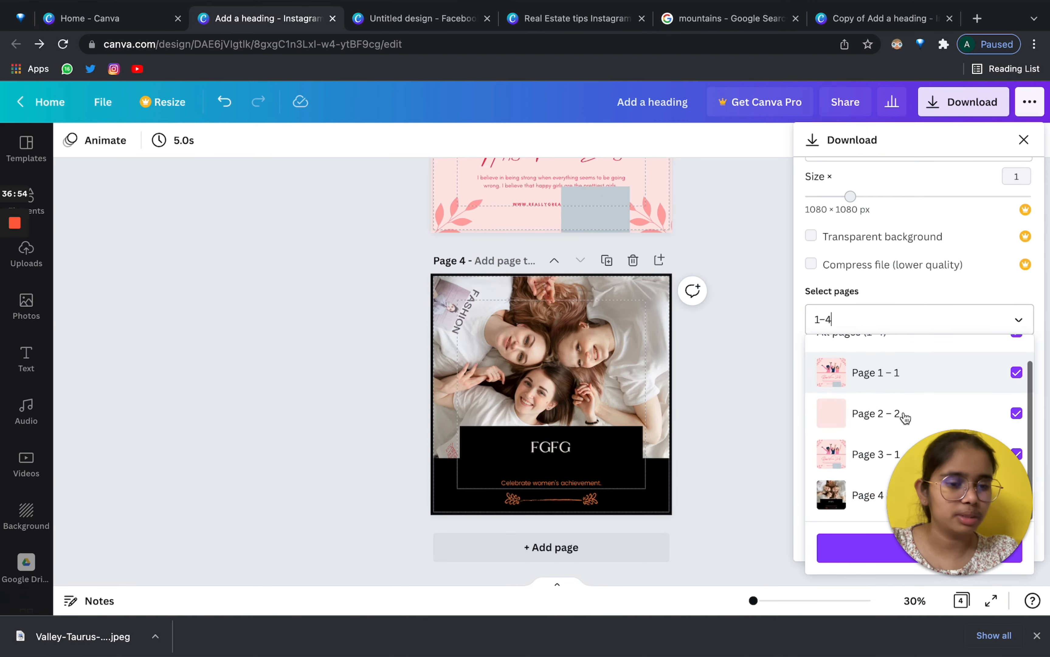
pyautogui.scroll(1, 1003, 366)
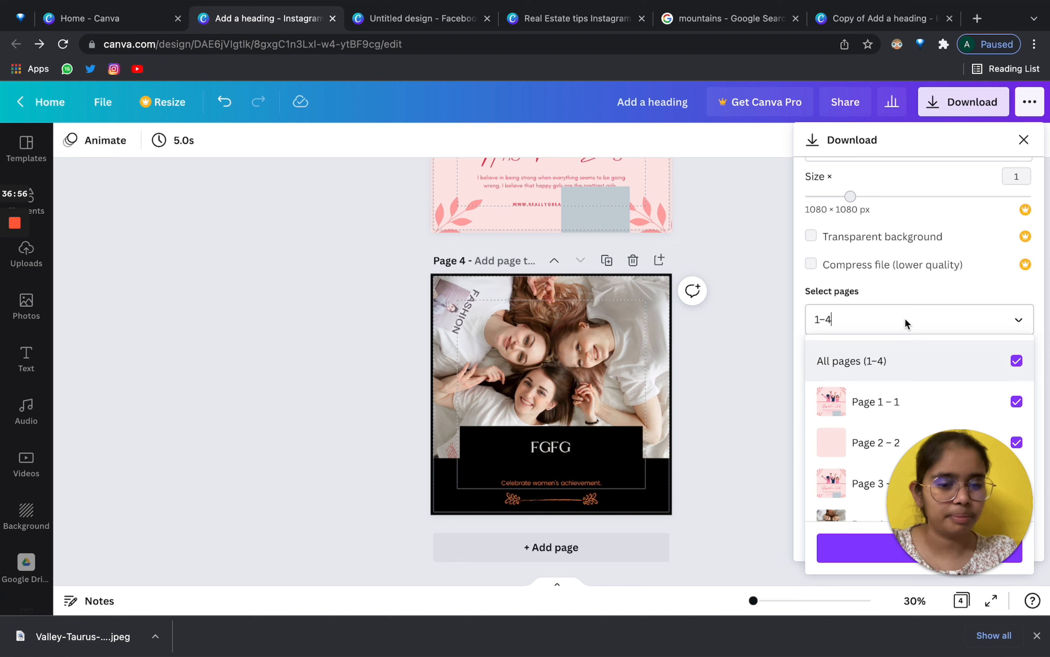
pyautogui.click(861, 325)
pyautogui.click(880, 320)
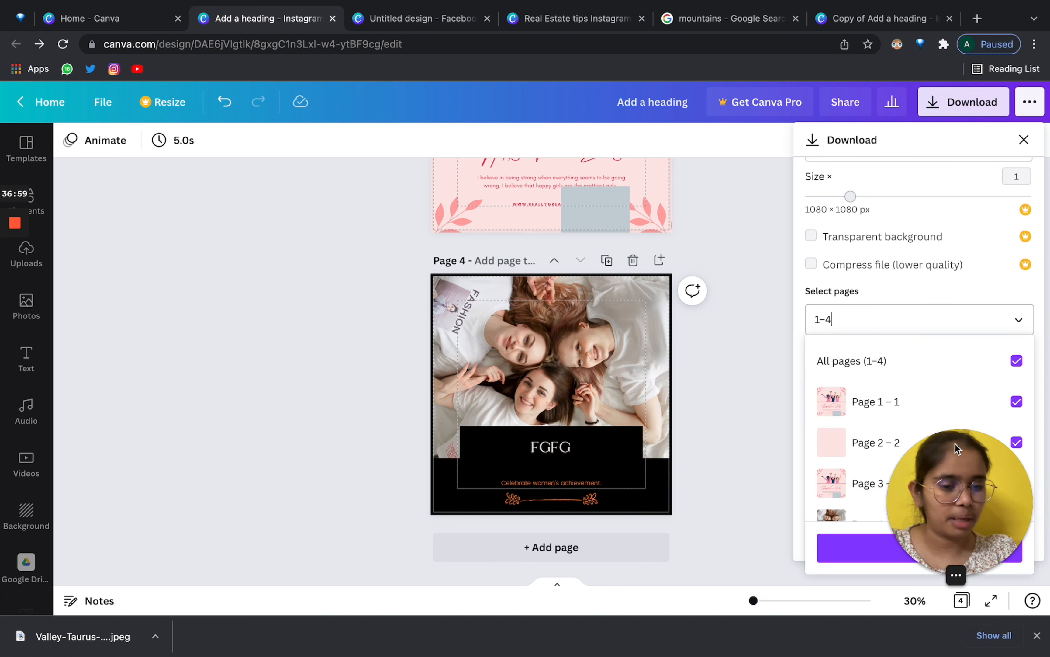
pyautogui.click(831, 320)
pyautogui.click(877, 319)
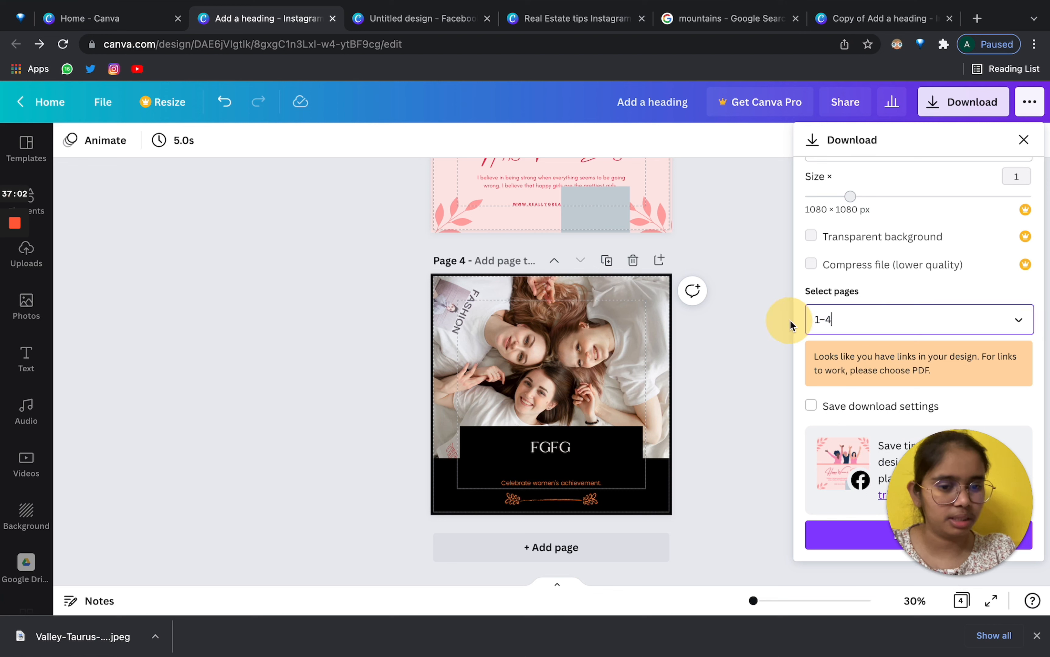
pyautogui.press('BackSpace')
pyautogui.press('BackSpace')
pyautogui.press('BackSpace')
pyautogui.write('4')
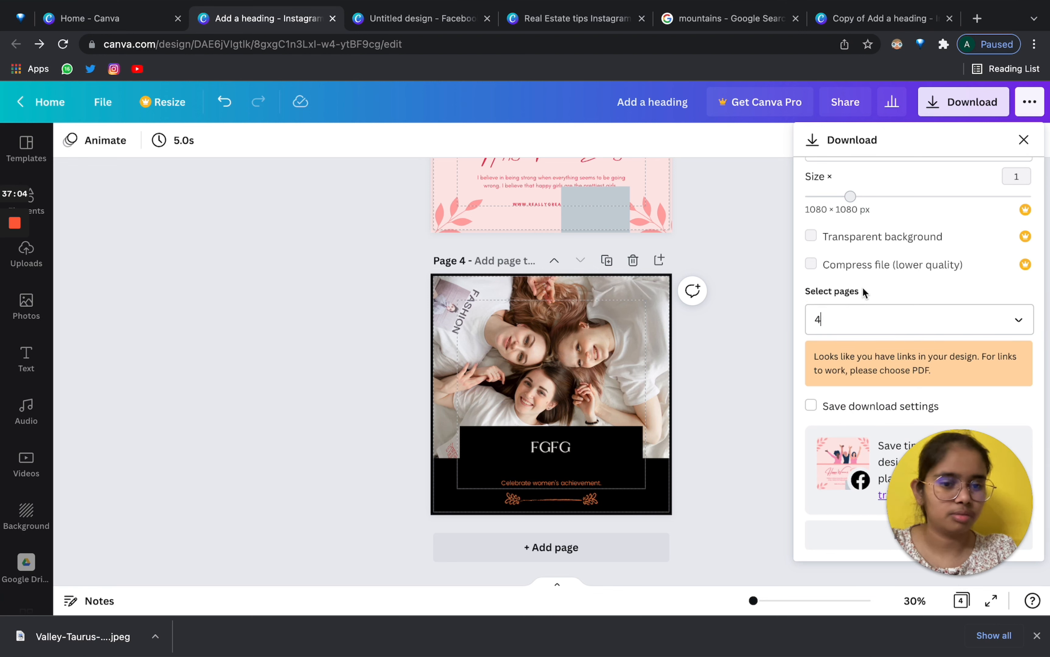
pyautogui.click(903, 291)
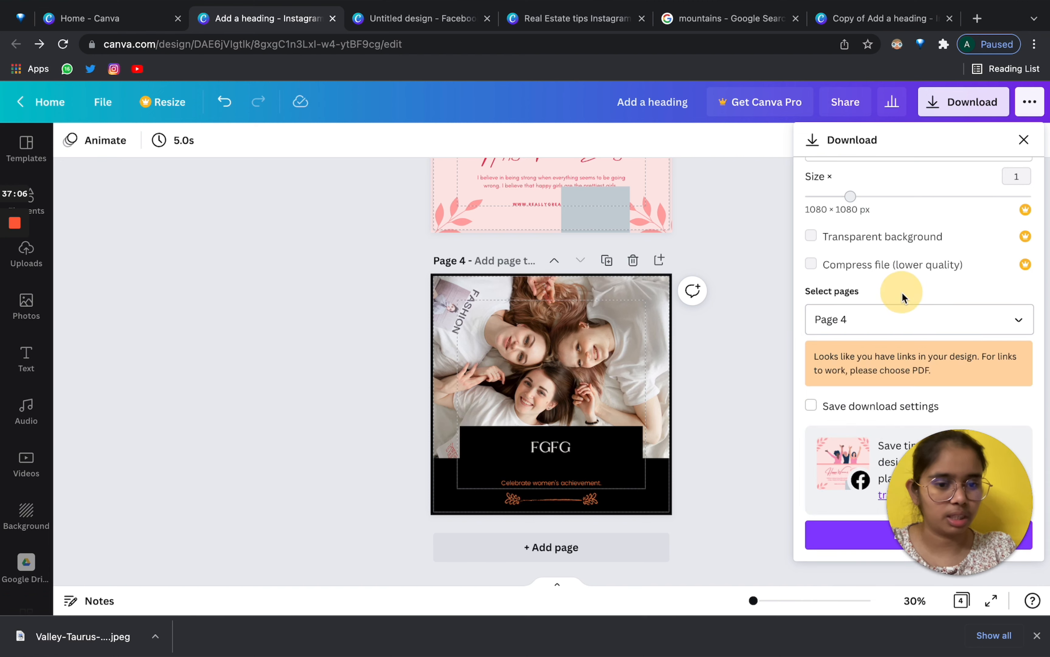
pyautogui.click(851, 541)
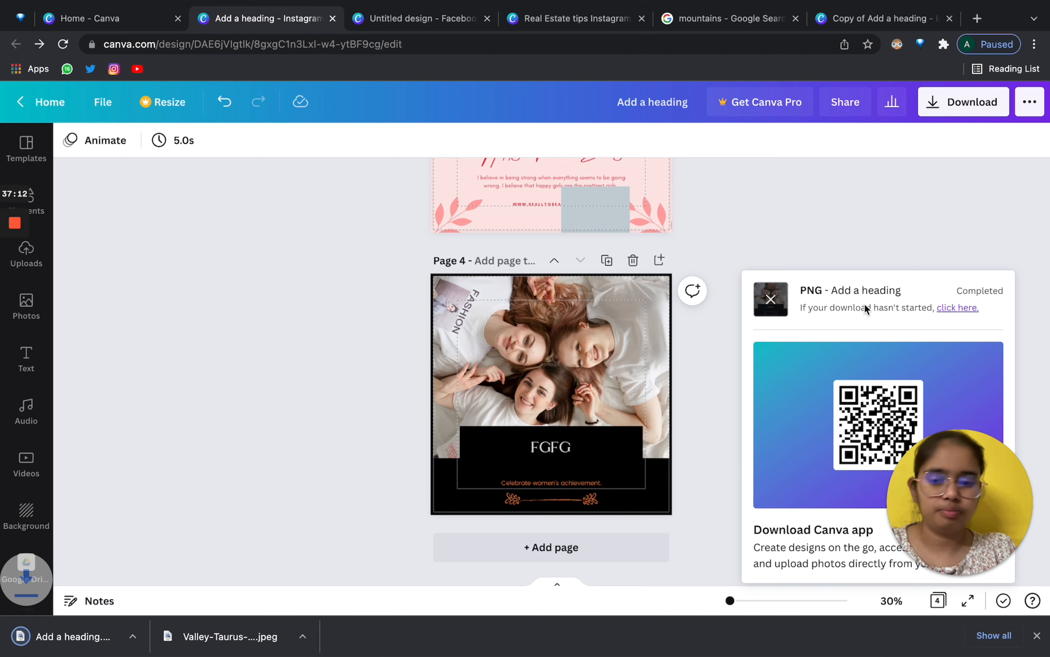
# View 'Add a heading.png' in its own tab, then return to Canva with the side panel collapsed.
pyautogui.moveTo(52, 636); pyautogui.dragTo(1004, 22)
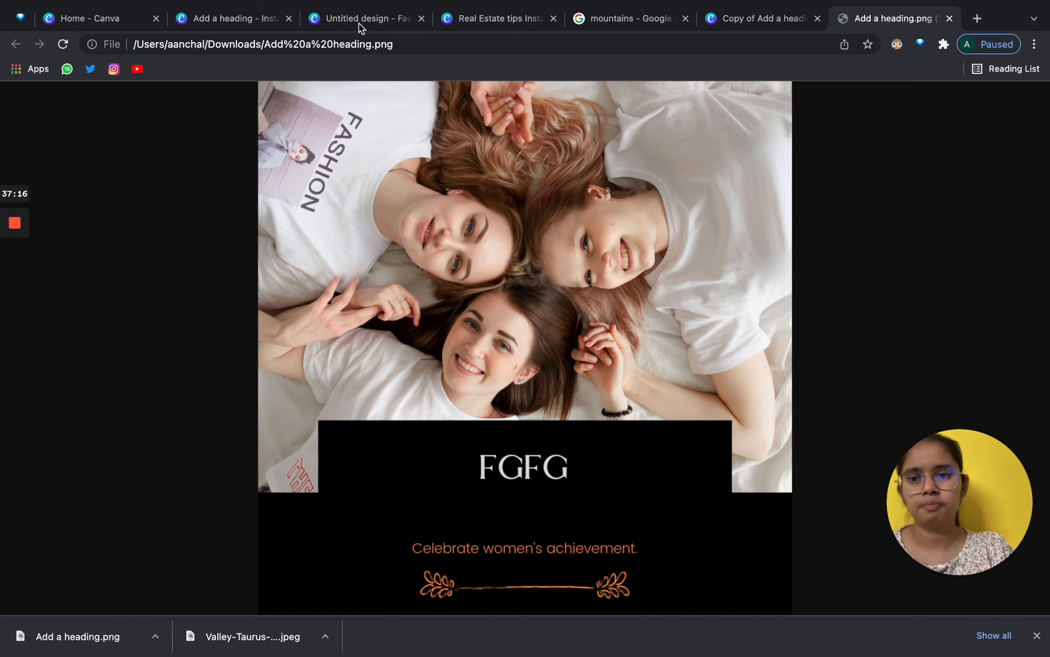
pyautogui.click(230, 18)
pyautogui.click(519, 392)
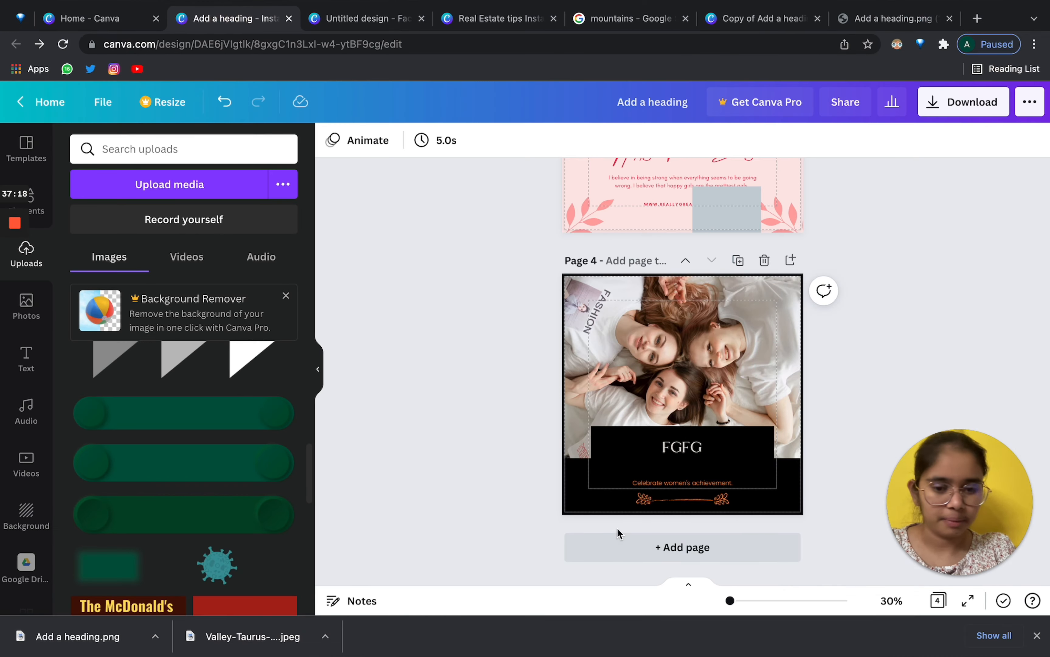
pyautogui.scroll(20, 596, 263)
pyautogui.click(316, 373)
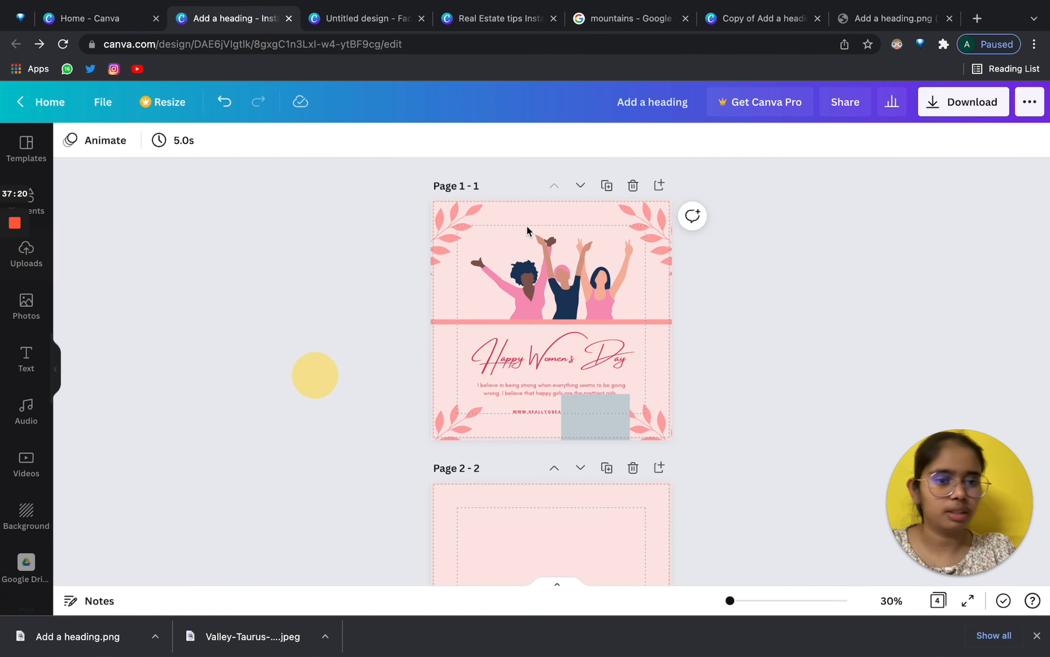
pyautogui.click(1030, 101)
pyautogui.scroll(-10, 894, 282)
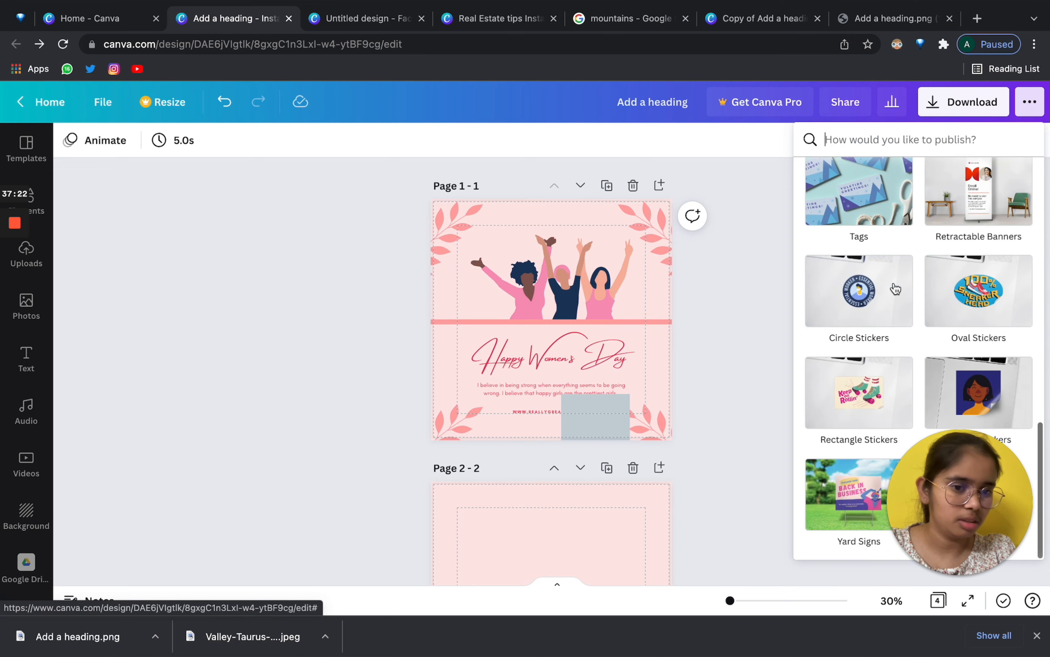
pyautogui.scroll(10, 895, 288)
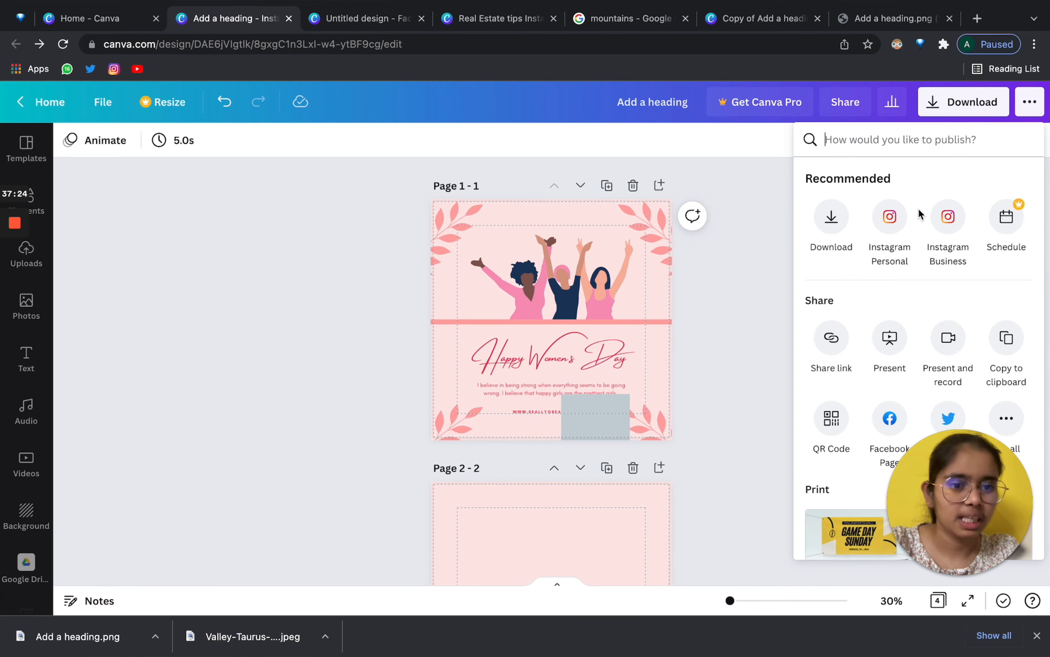
pyautogui.scroll(-10, 914, 305)
pyautogui.scroll(10, 915, 305)
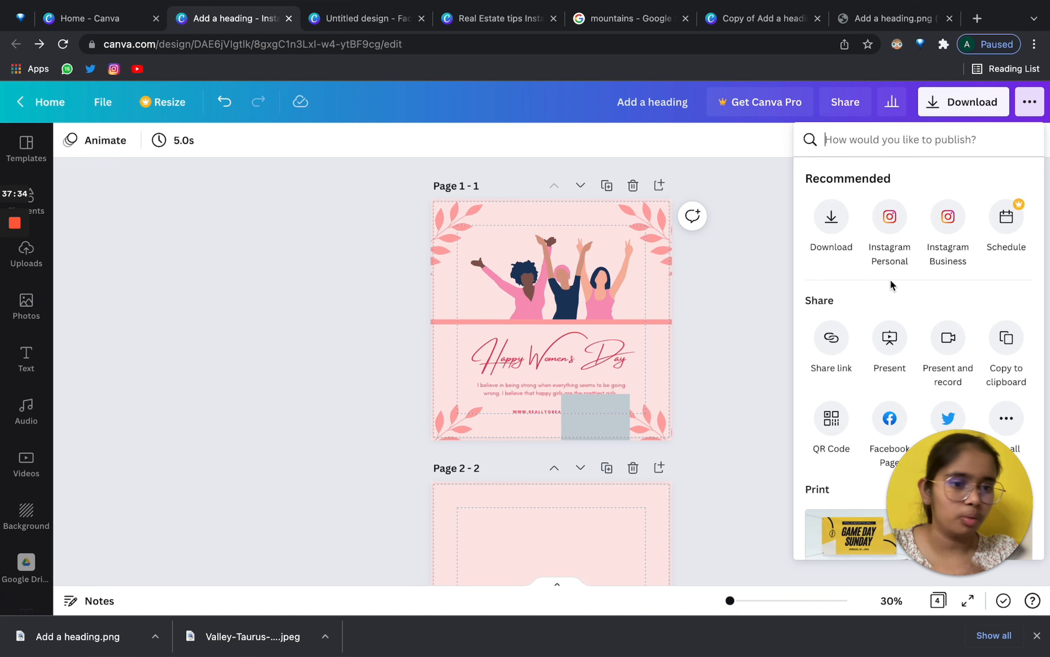
pyautogui.scroll(-3, 890, 280)
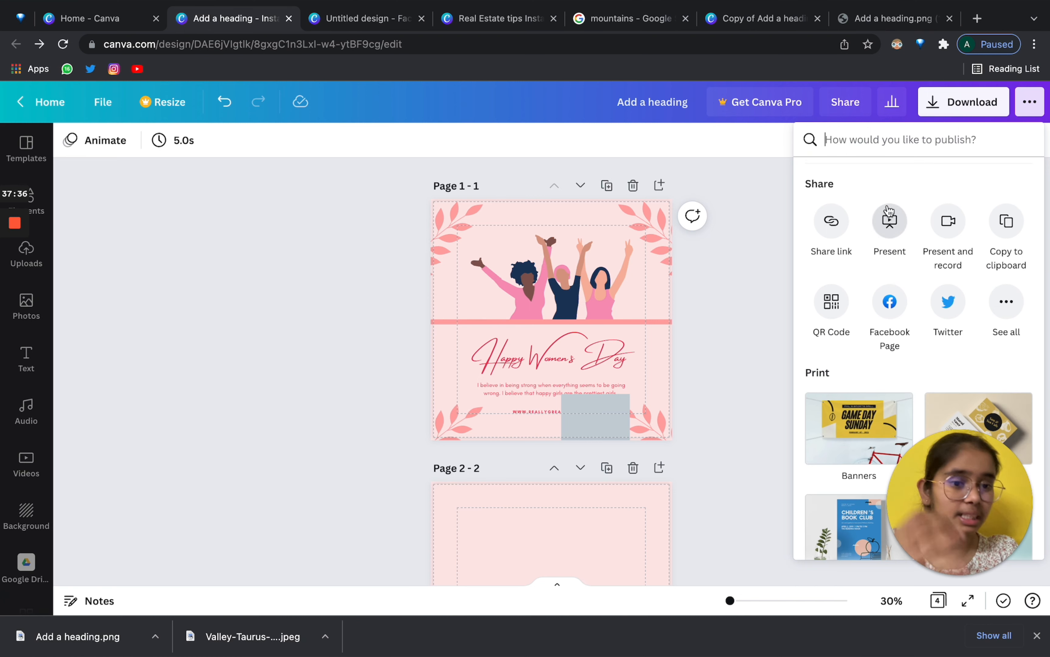
pyautogui.scroll(-1, 963, 290)
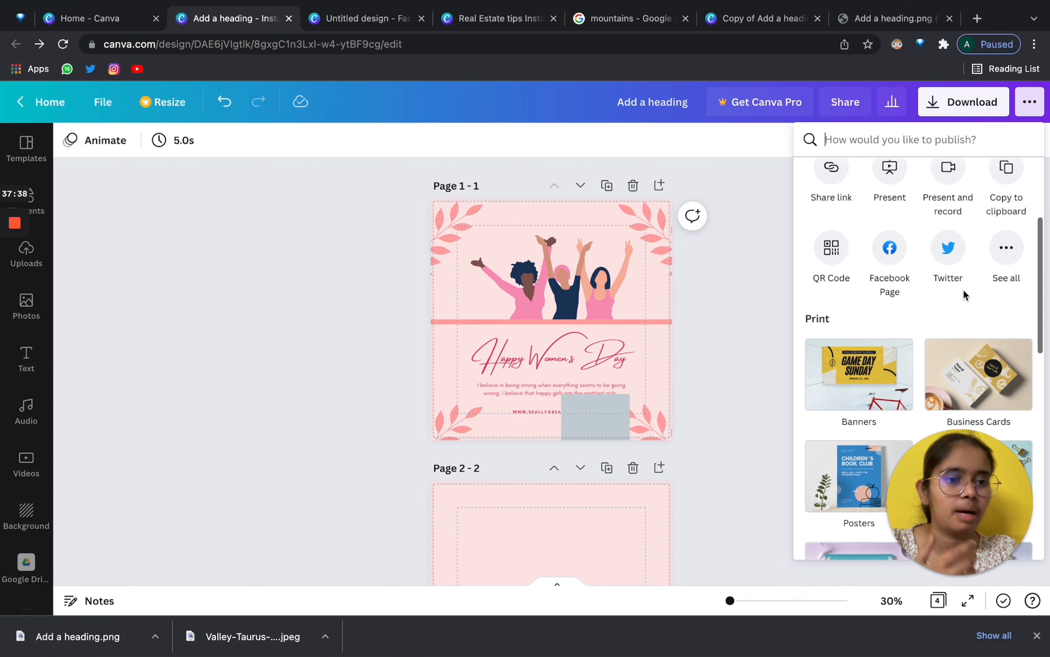
pyautogui.scroll(-3, 922, 359)
pyautogui.scroll(-10, 923, 355)
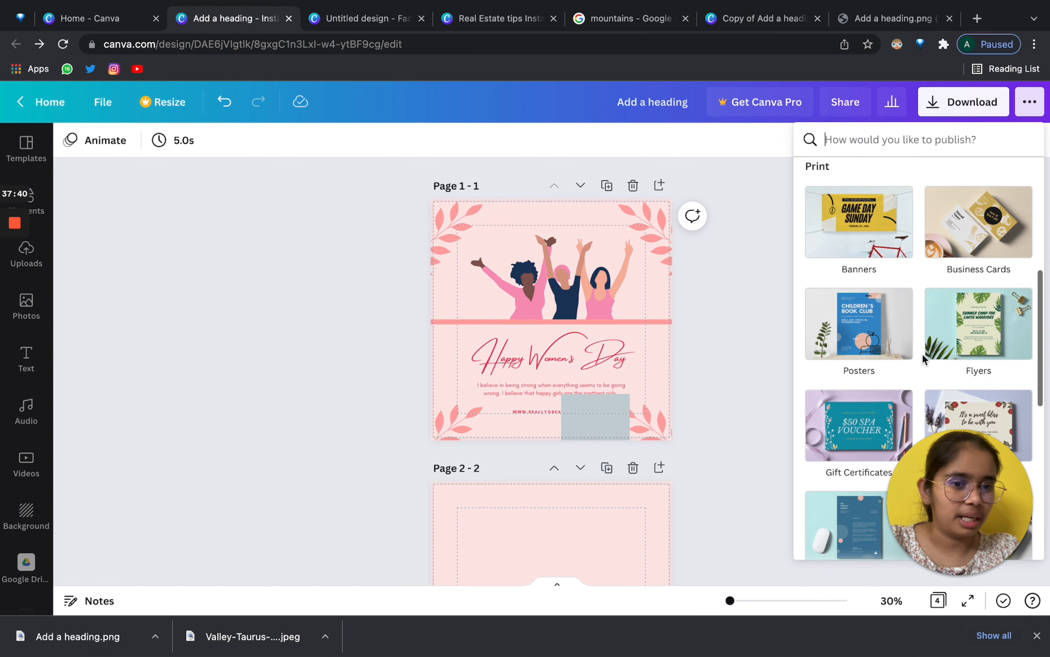
pyautogui.scroll(10, 923, 359)
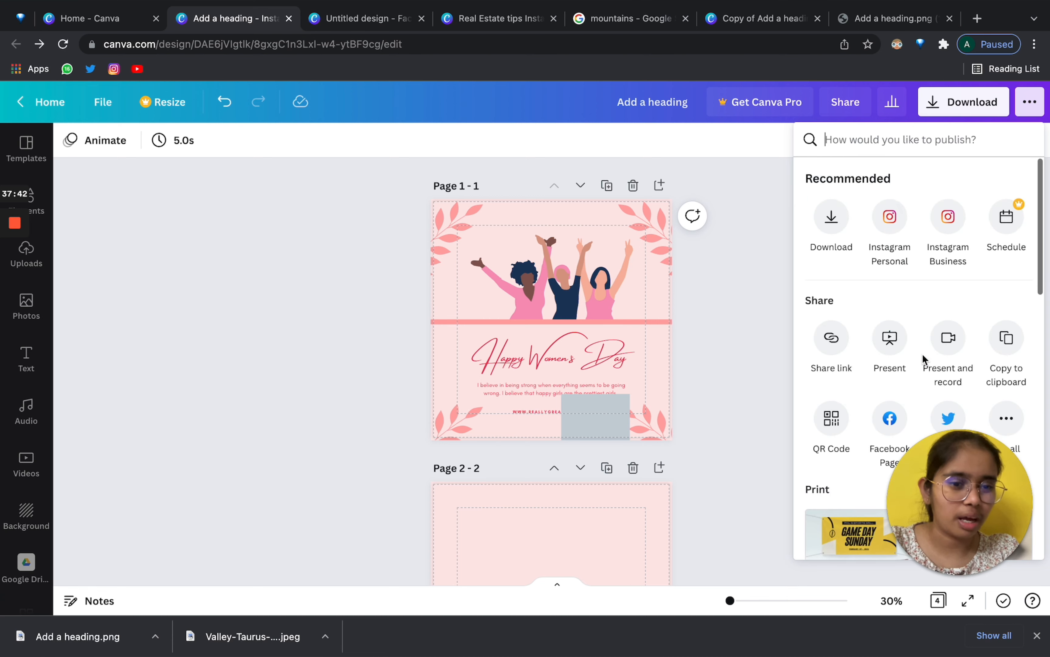
pyautogui.scroll(-1, 923, 359)
pyautogui.click(1007, 287)
pyautogui.scroll(-4, 966, 359)
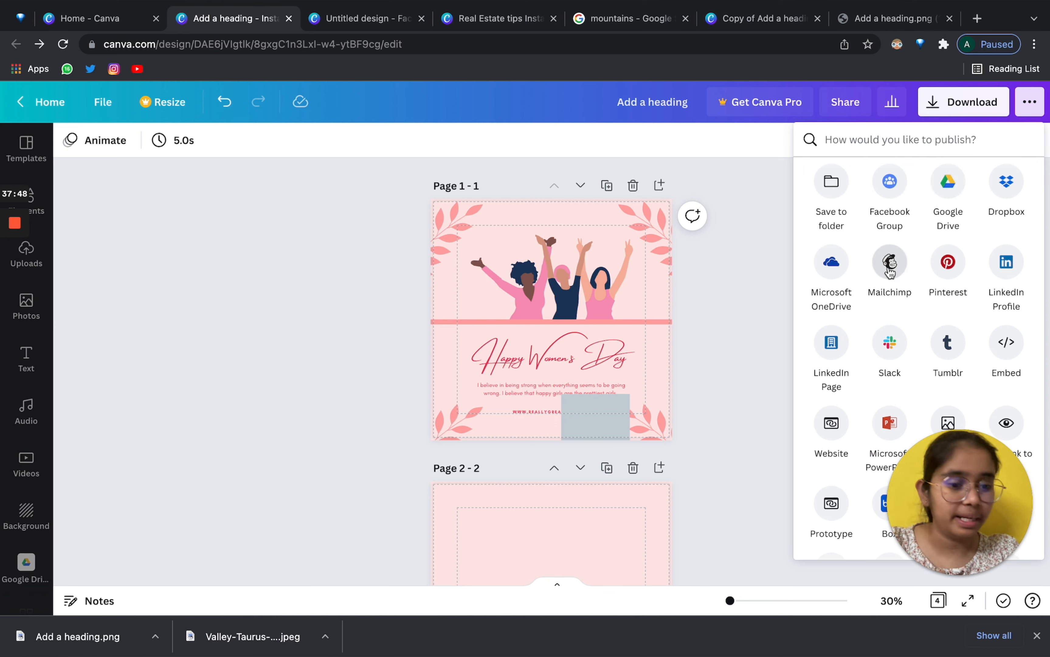
pyautogui.scroll(-1, 889, 272)
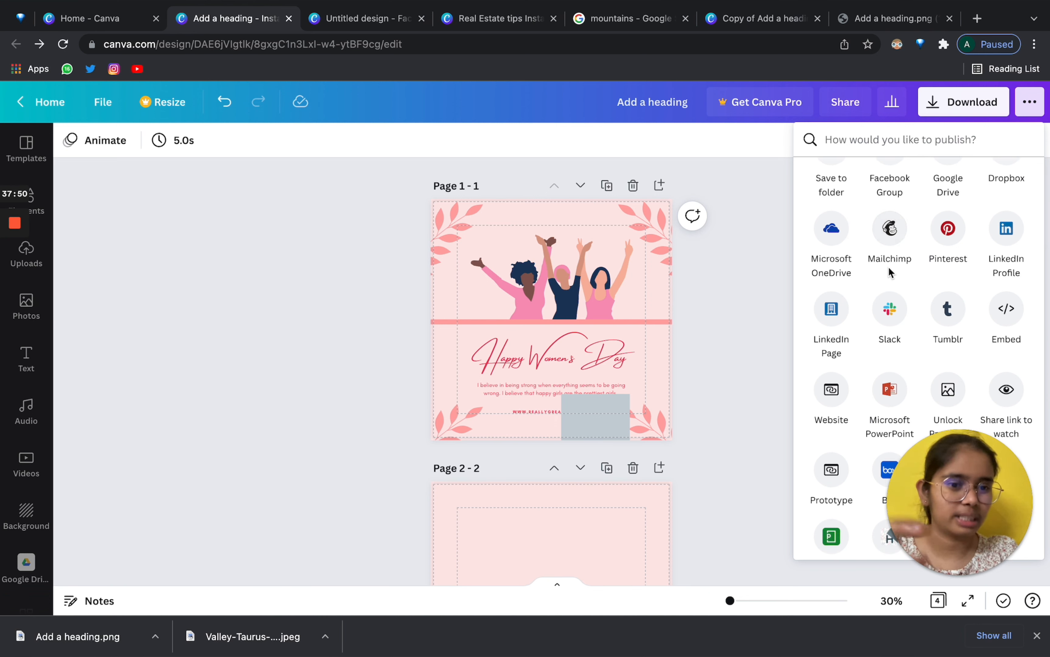
pyautogui.scroll(-3, 893, 344)
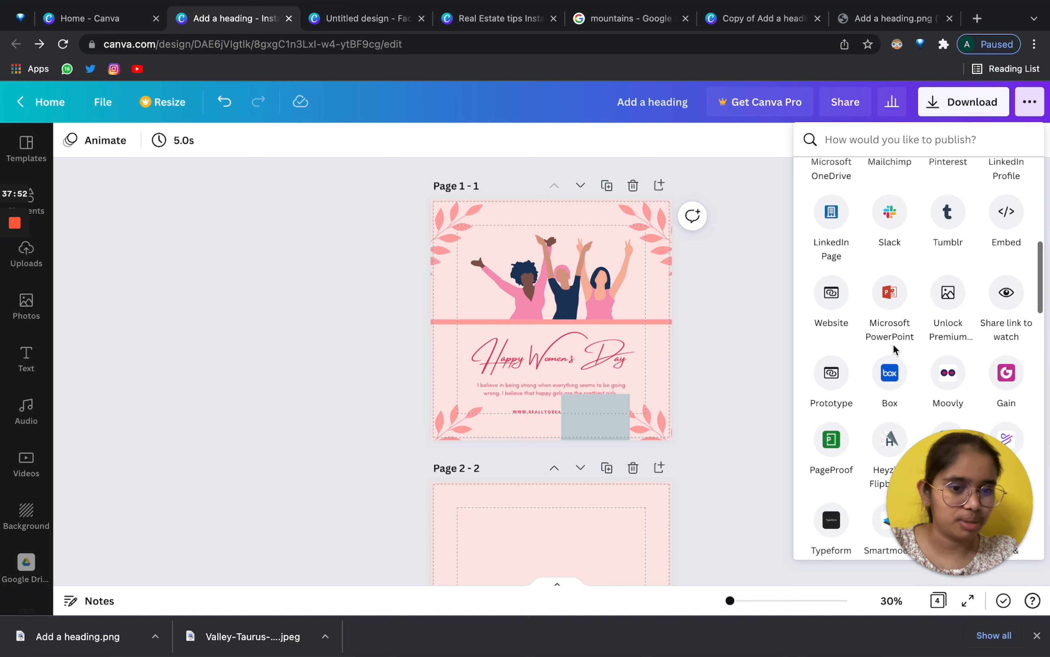
pyautogui.scroll(-2, 893, 345)
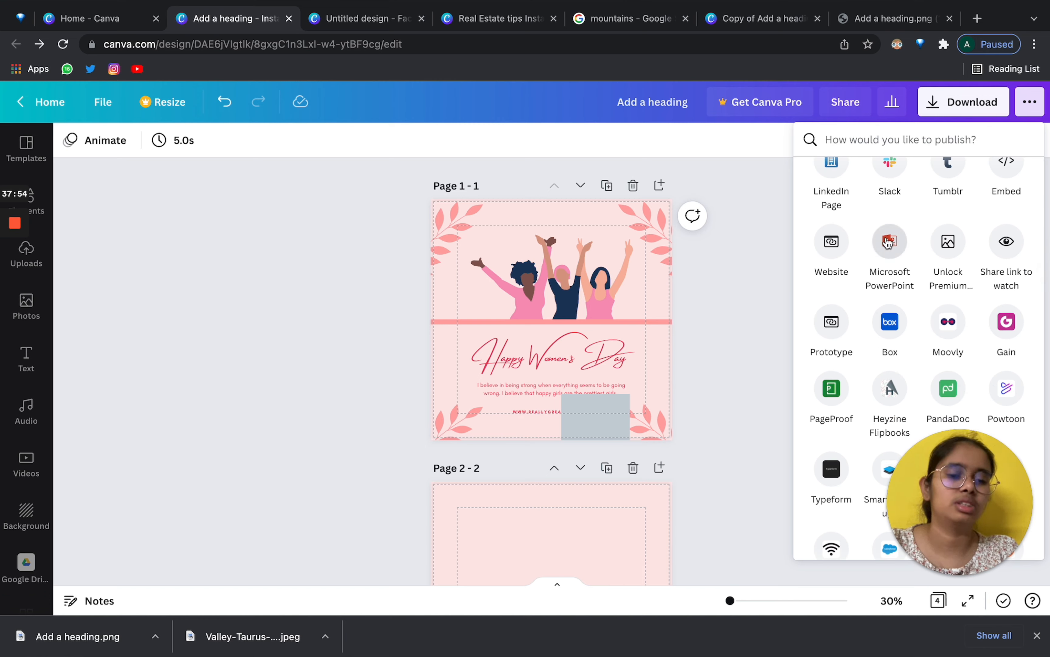
pyautogui.scroll(-5, 552, 348)
pyautogui.scroll(-15, 971, 330)
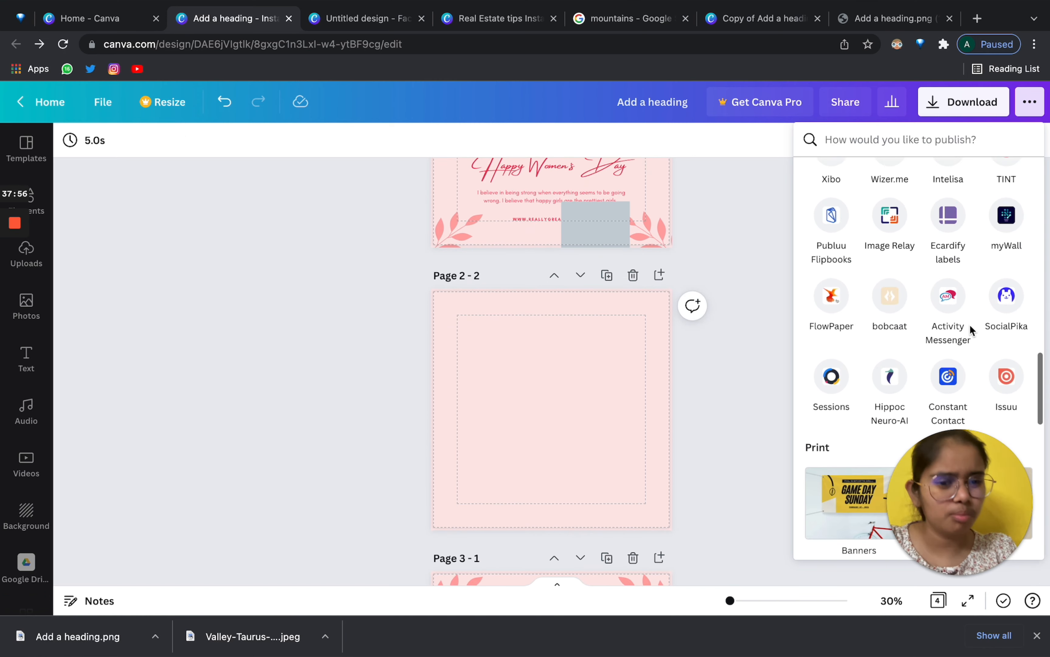
pyautogui.scroll(15, 970, 325)
pyautogui.scroll(5, 684, 293)
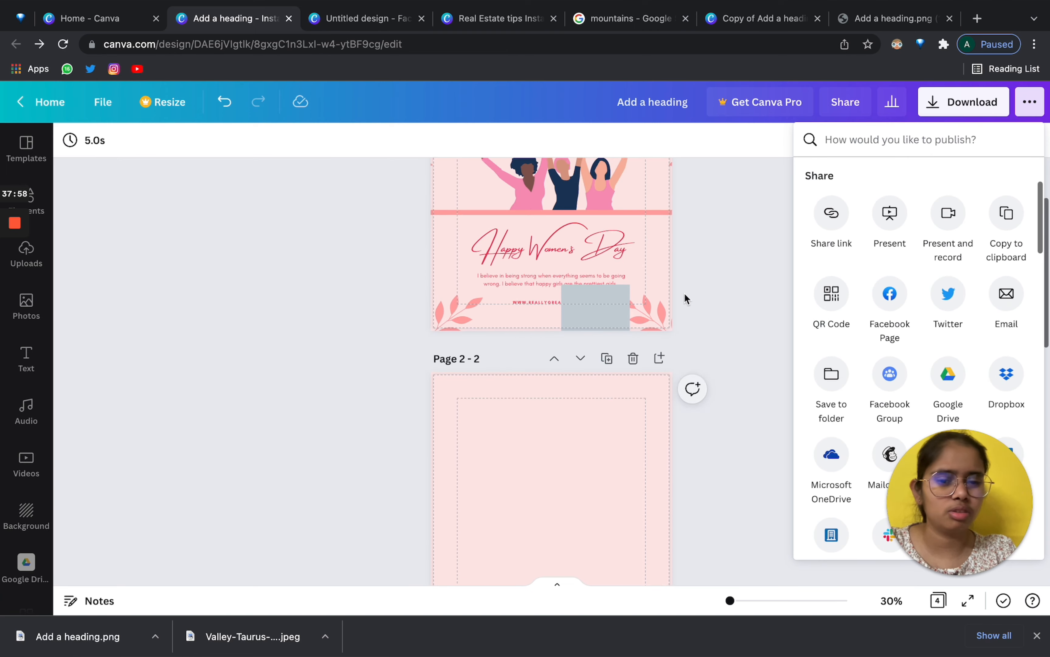
pyautogui.click(723, 280)
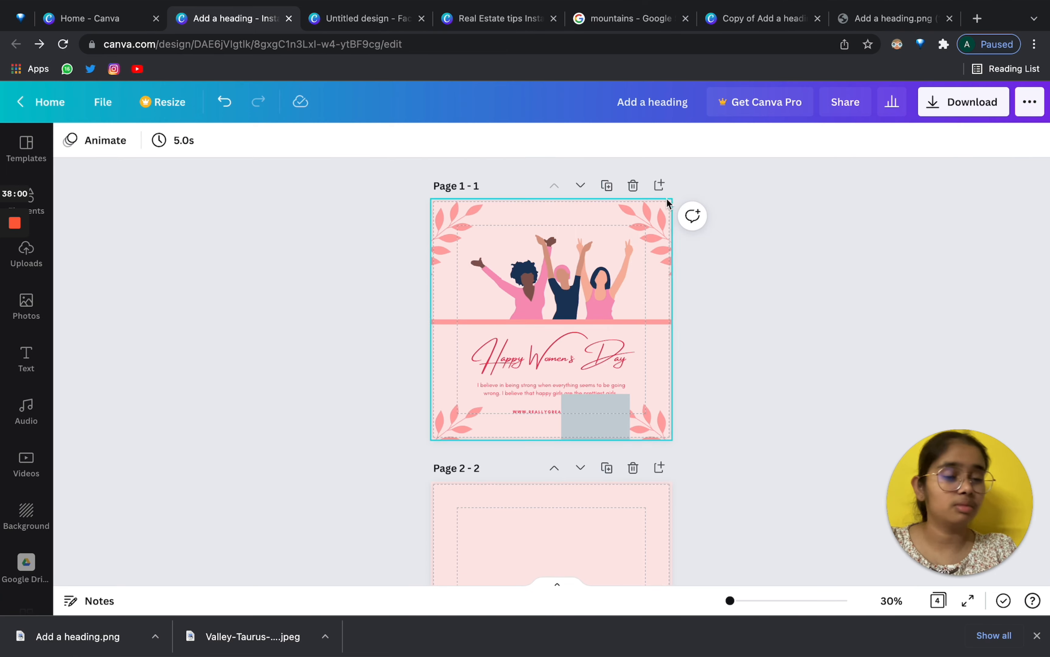
pyautogui.click(1029, 104)
pyautogui.scroll(-5, 863, 348)
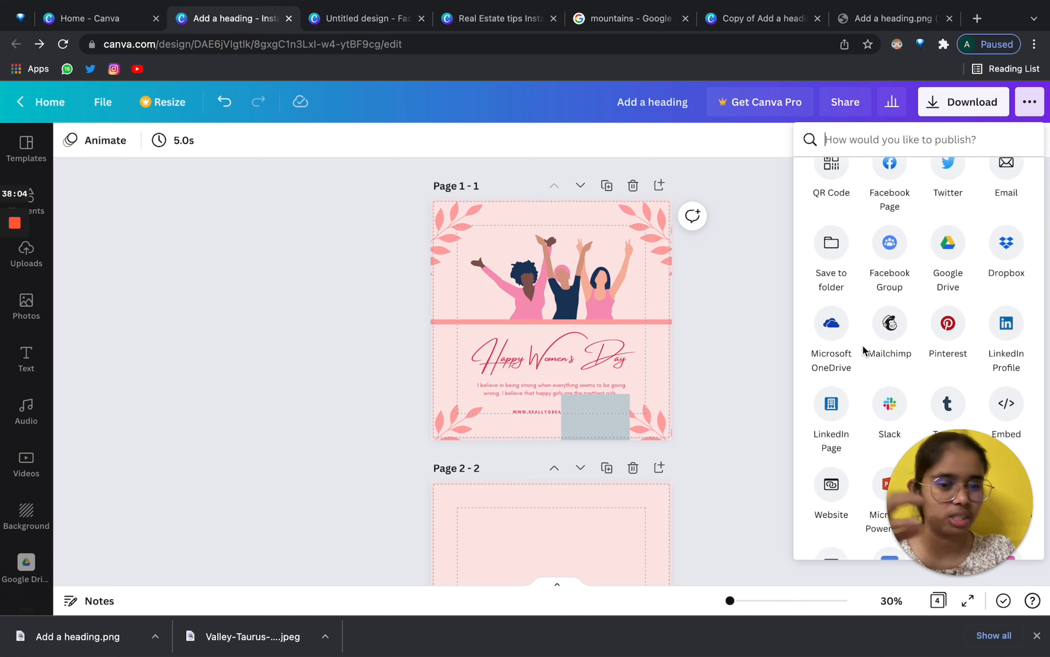
pyautogui.scroll(5, 863, 347)
pyautogui.click(732, 252)
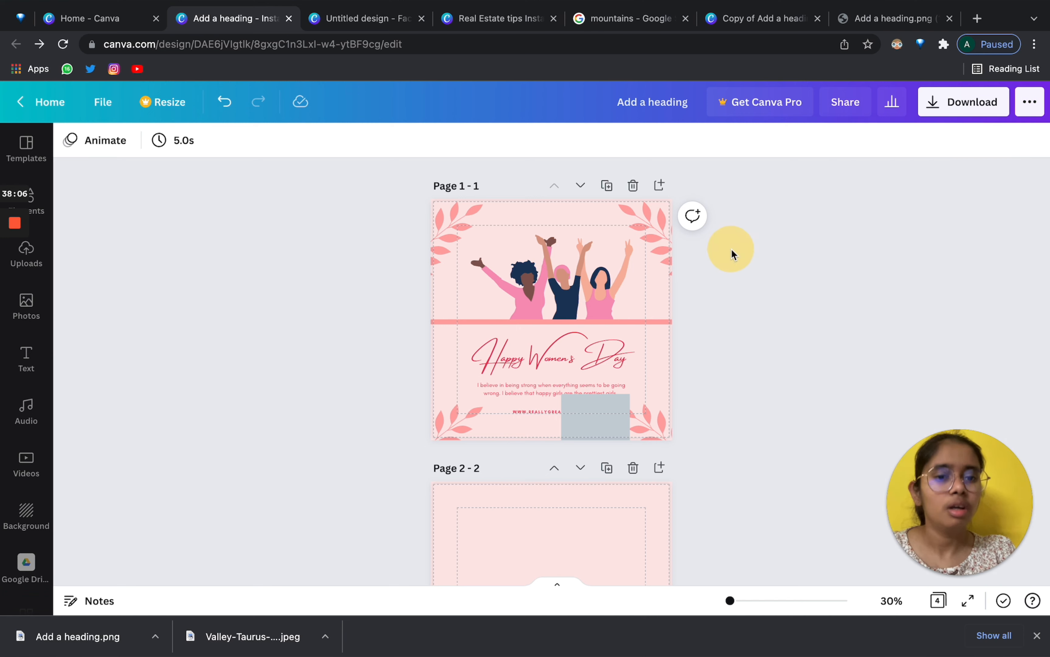